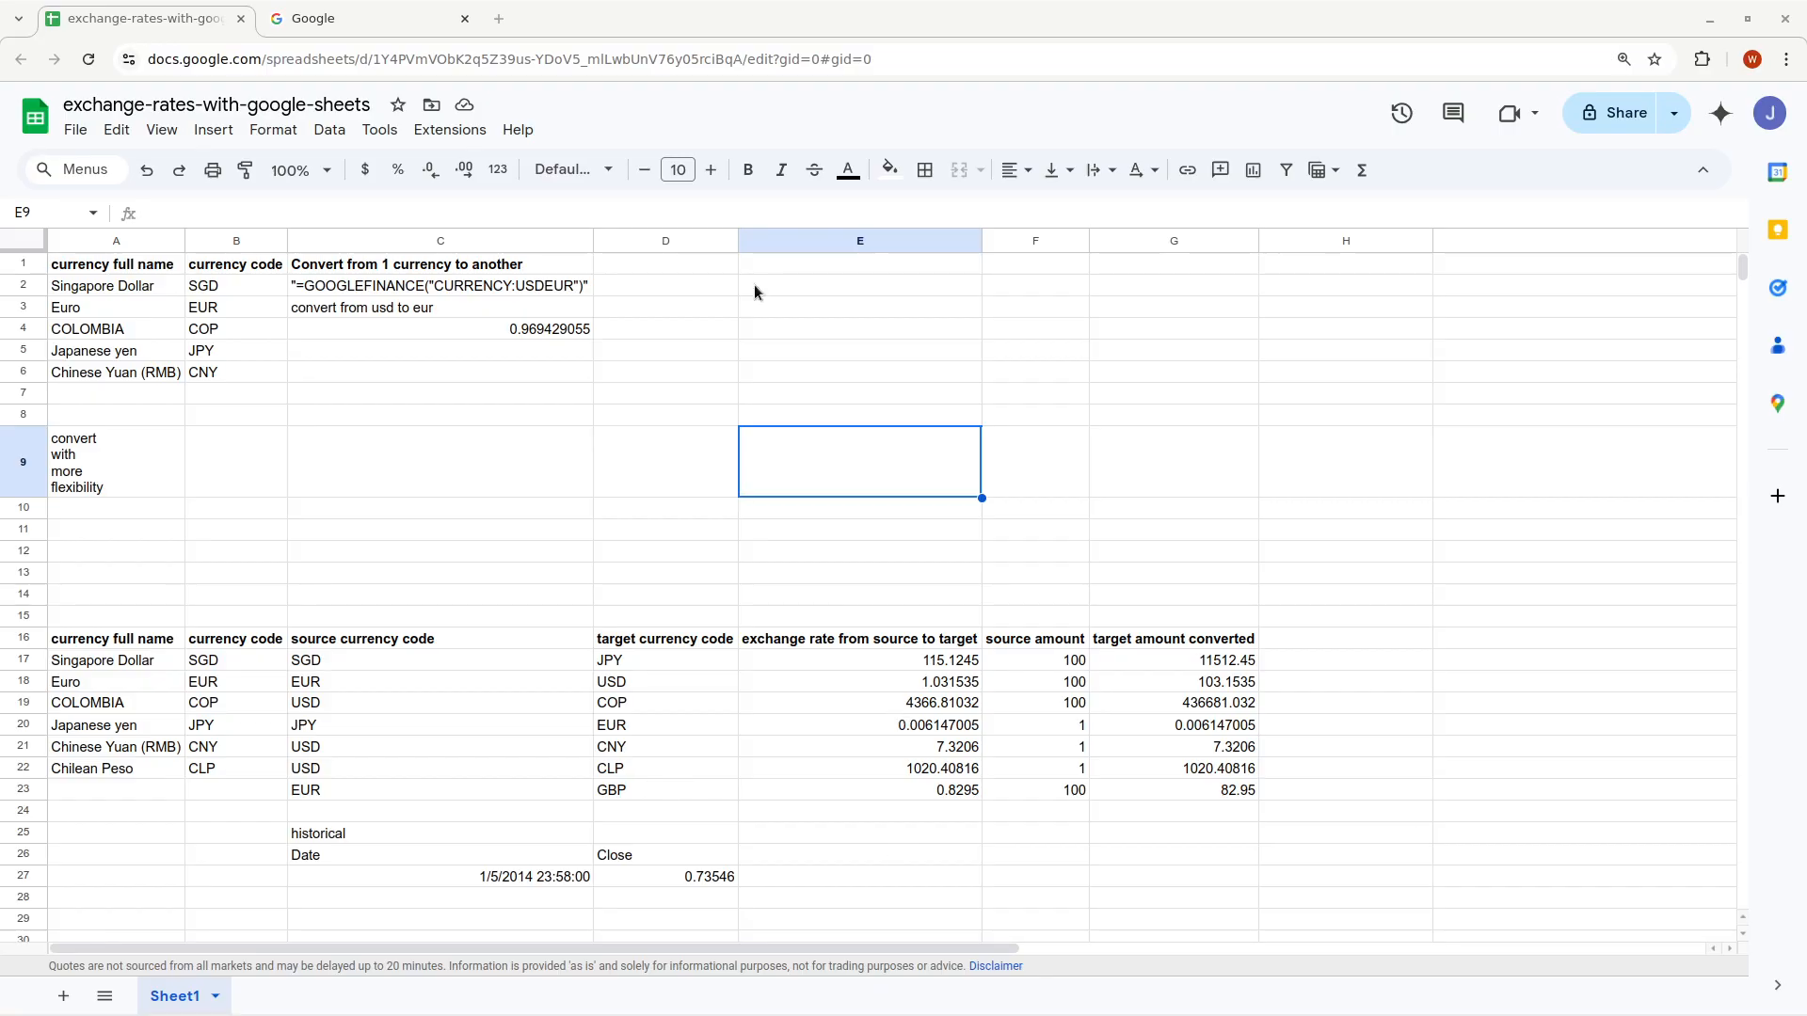
# Switch to Google and search for "1 usd to euro"
pyautogui.click(348, 20)
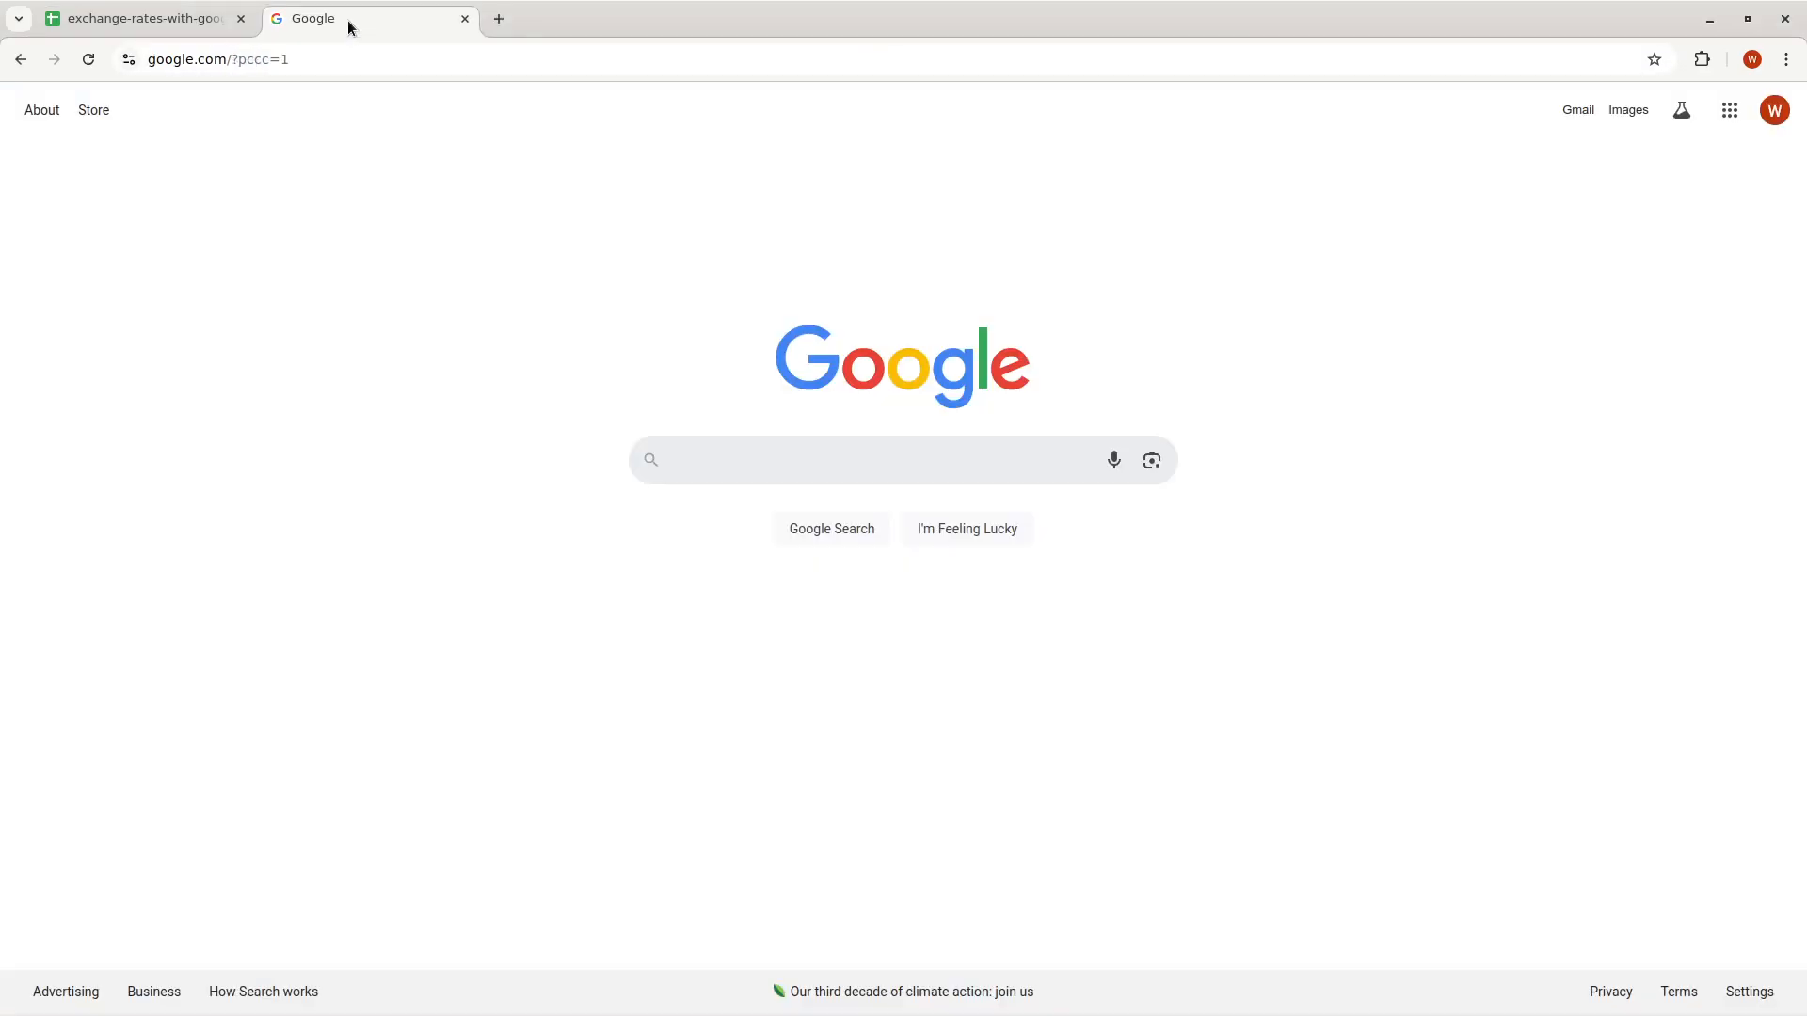
pyautogui.click(710, 475)
pyautogui.write('1 ')
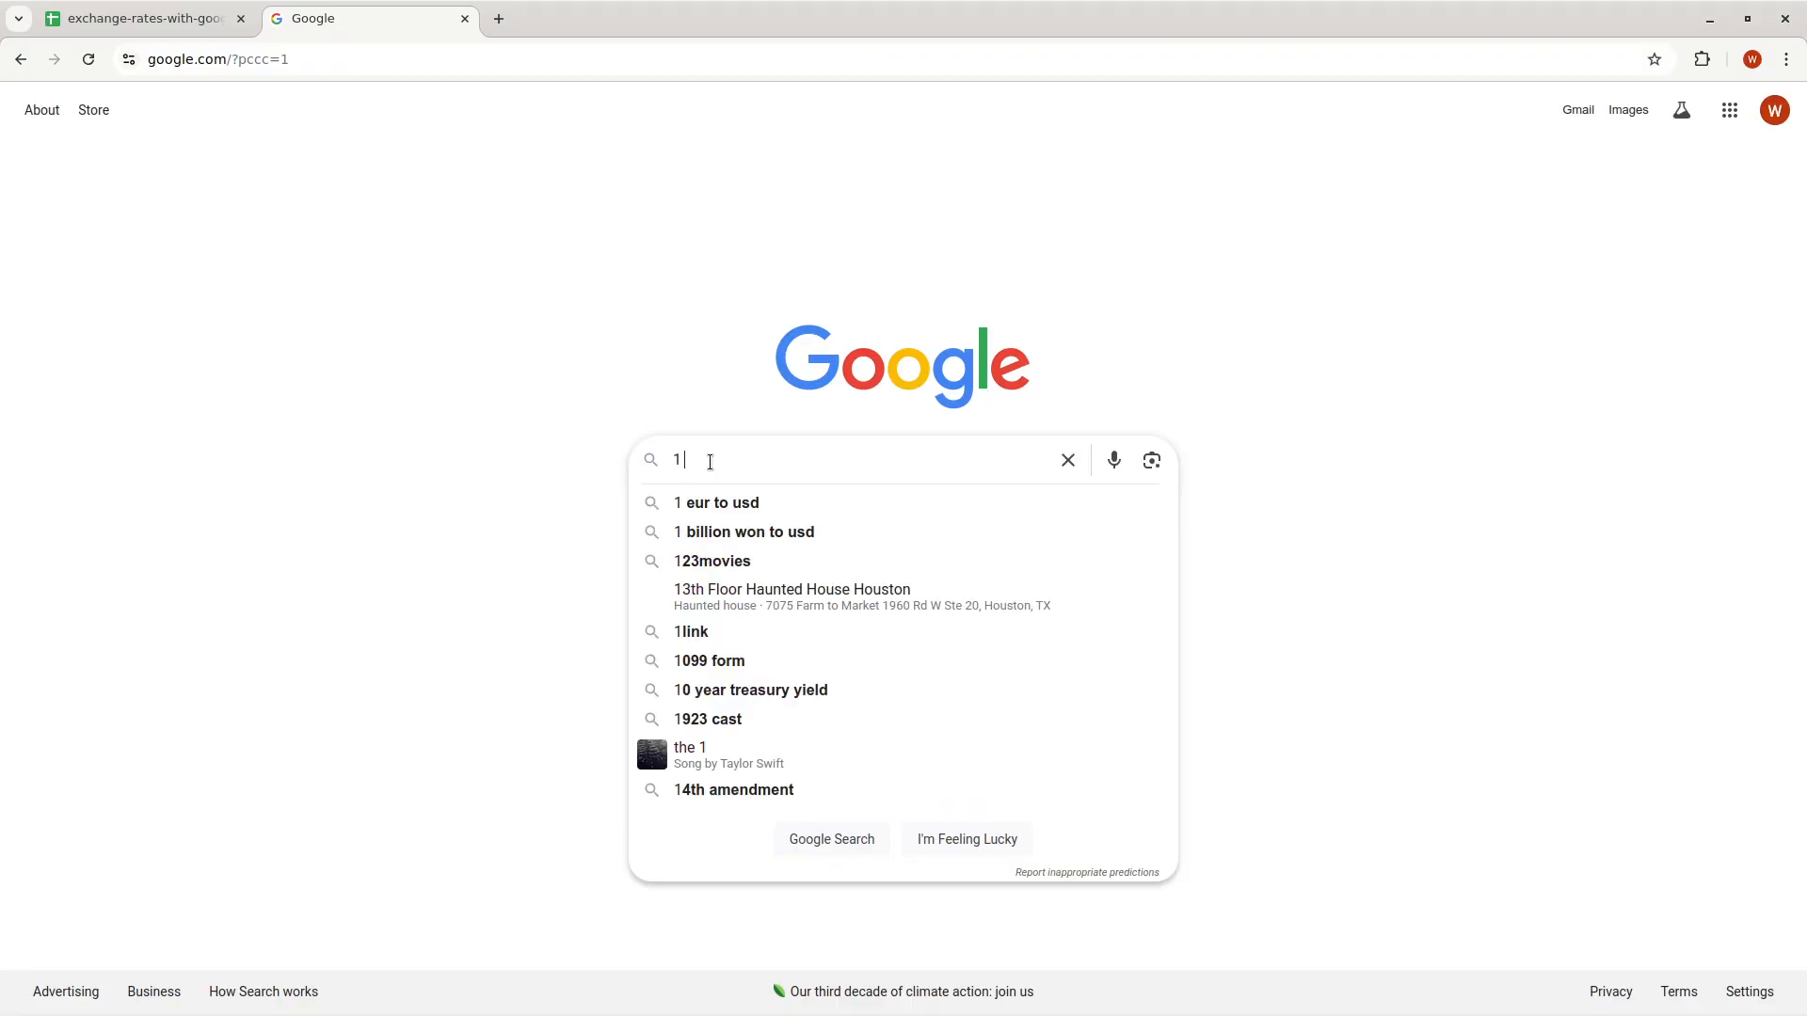
pyautogui.write('usd to euro')
pyautogui.press('Return')
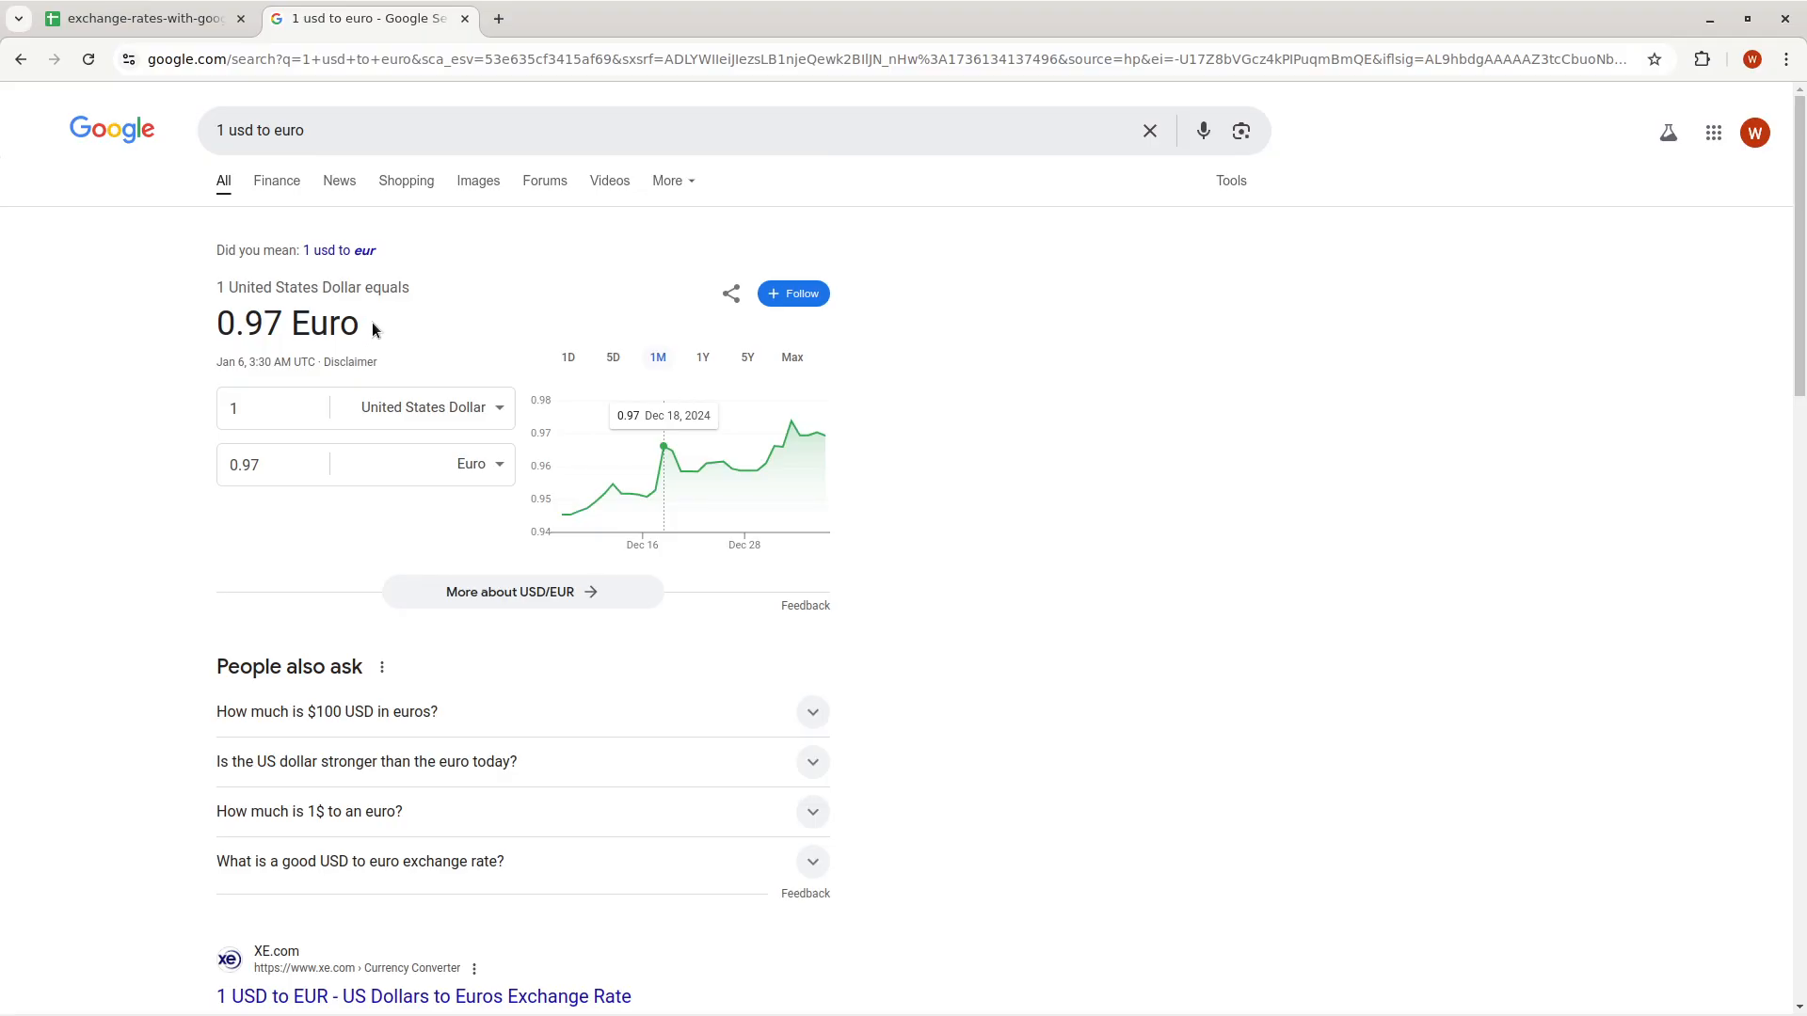
# Return to the exchange-rates spreadsheet and examine the function name, CURRENCY keyword and currency codes in the sample formula in C2
pyautogui.click(130, 24)
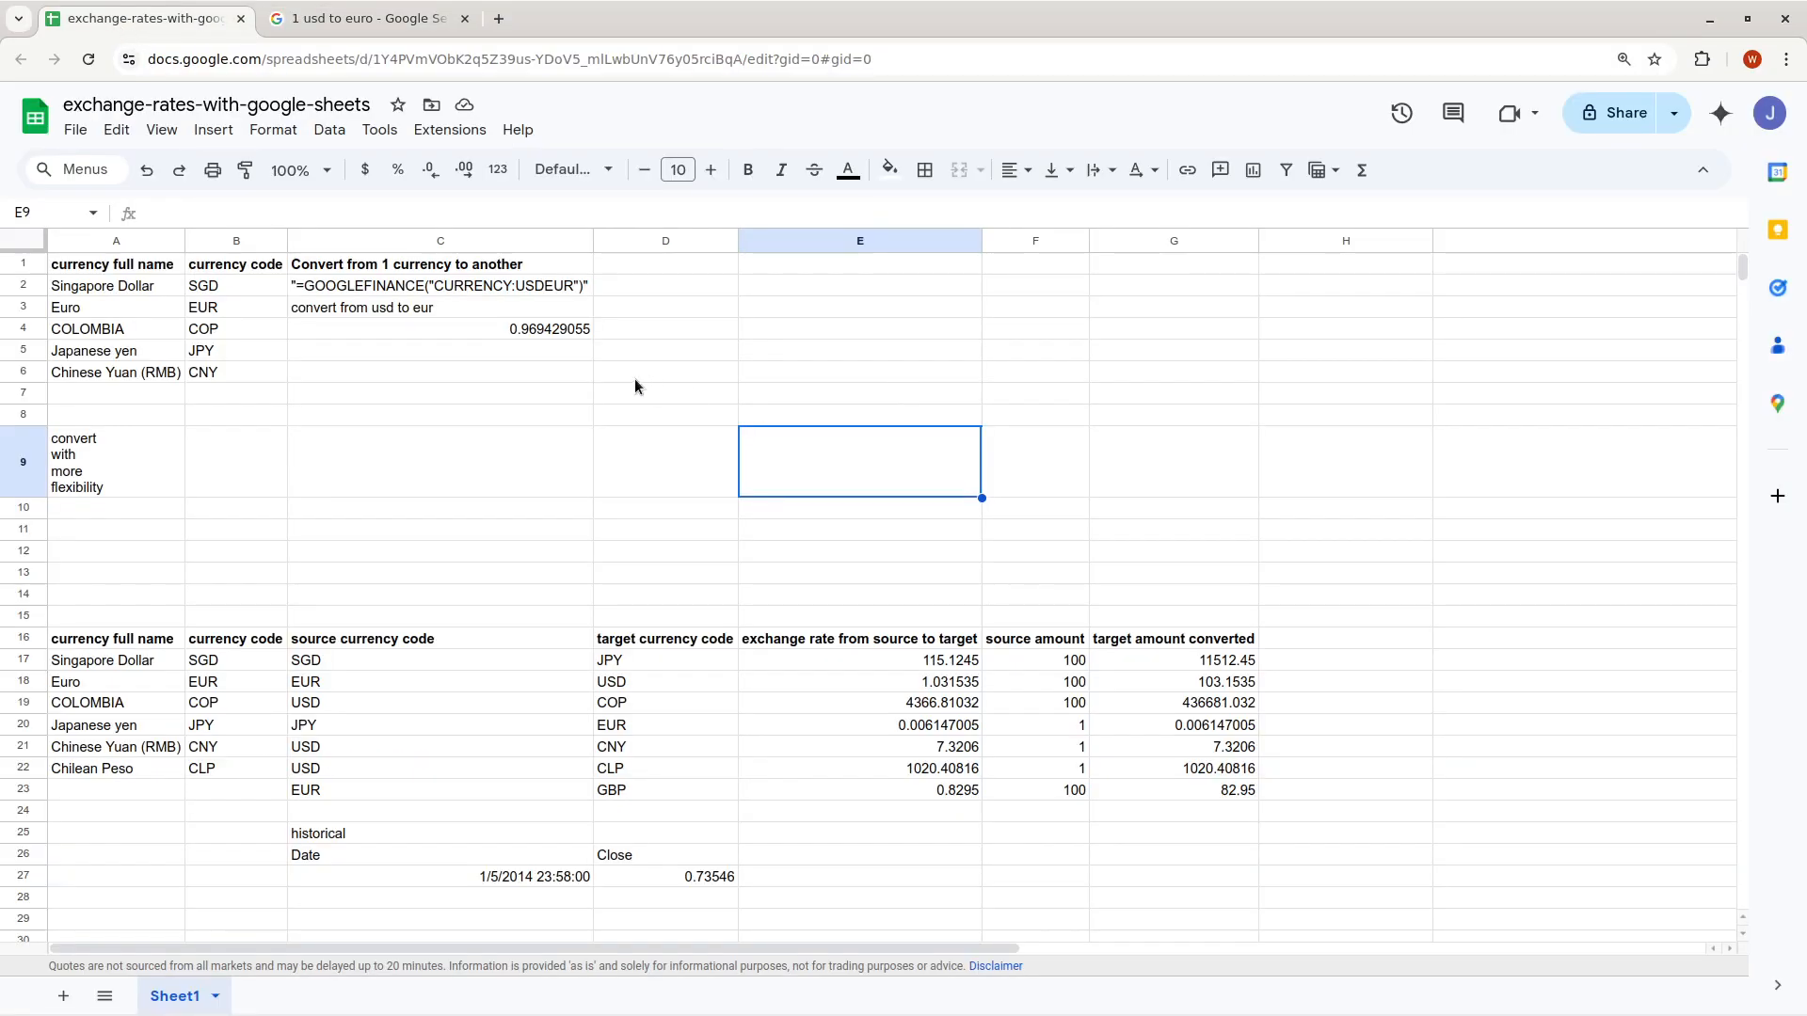
pyautogui.click(542, 351)
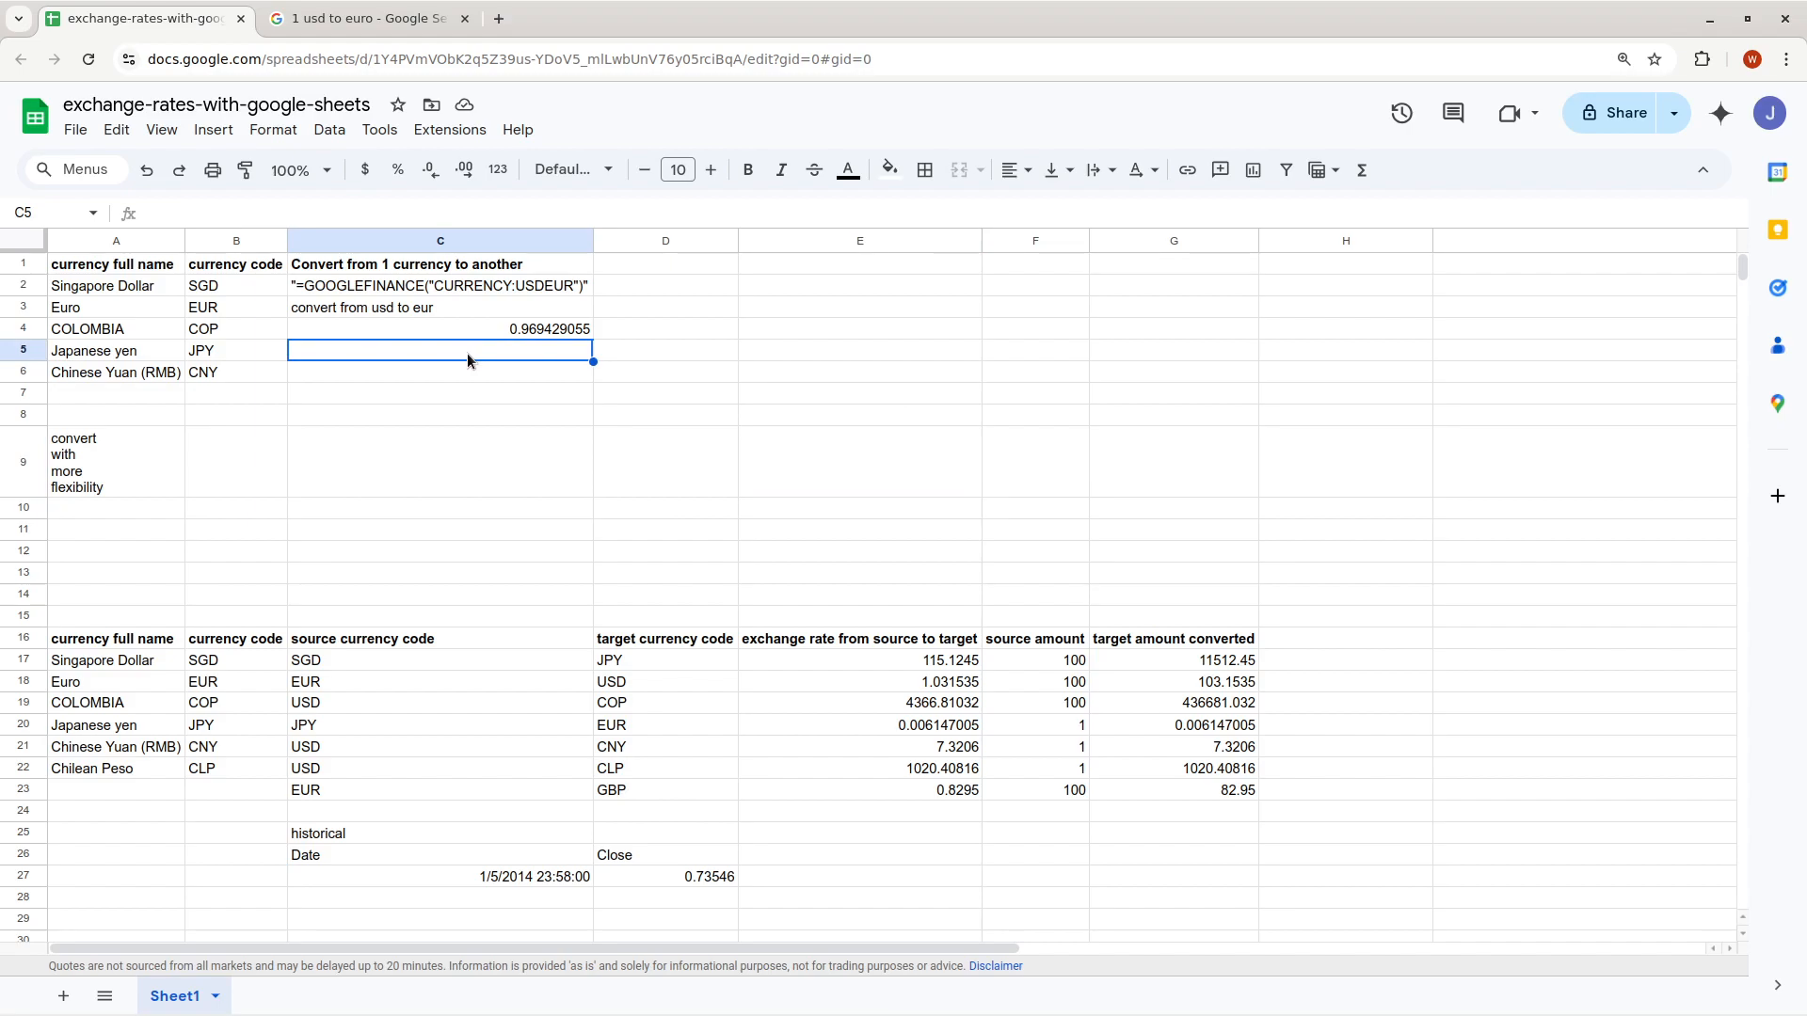
pyautogui.click(455, 374)
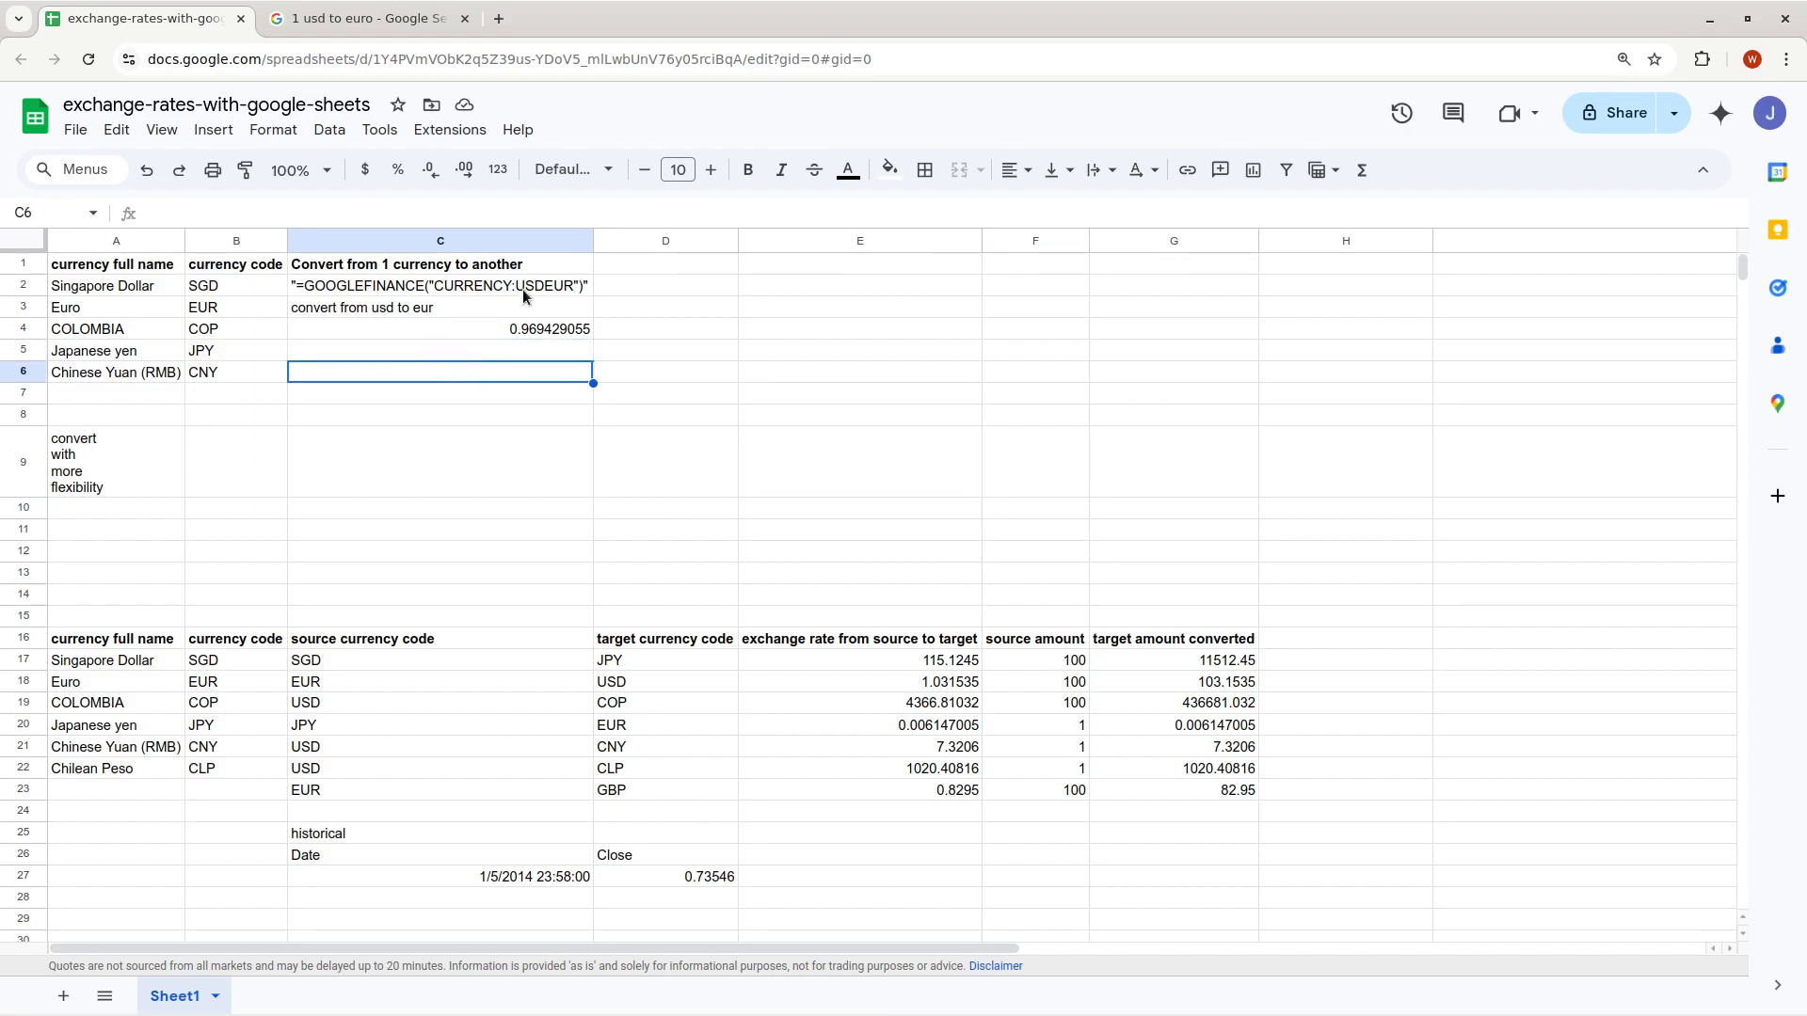
pyautogui.doubleClick(372, 287)
pyautogui.doubleClick(373, 287)
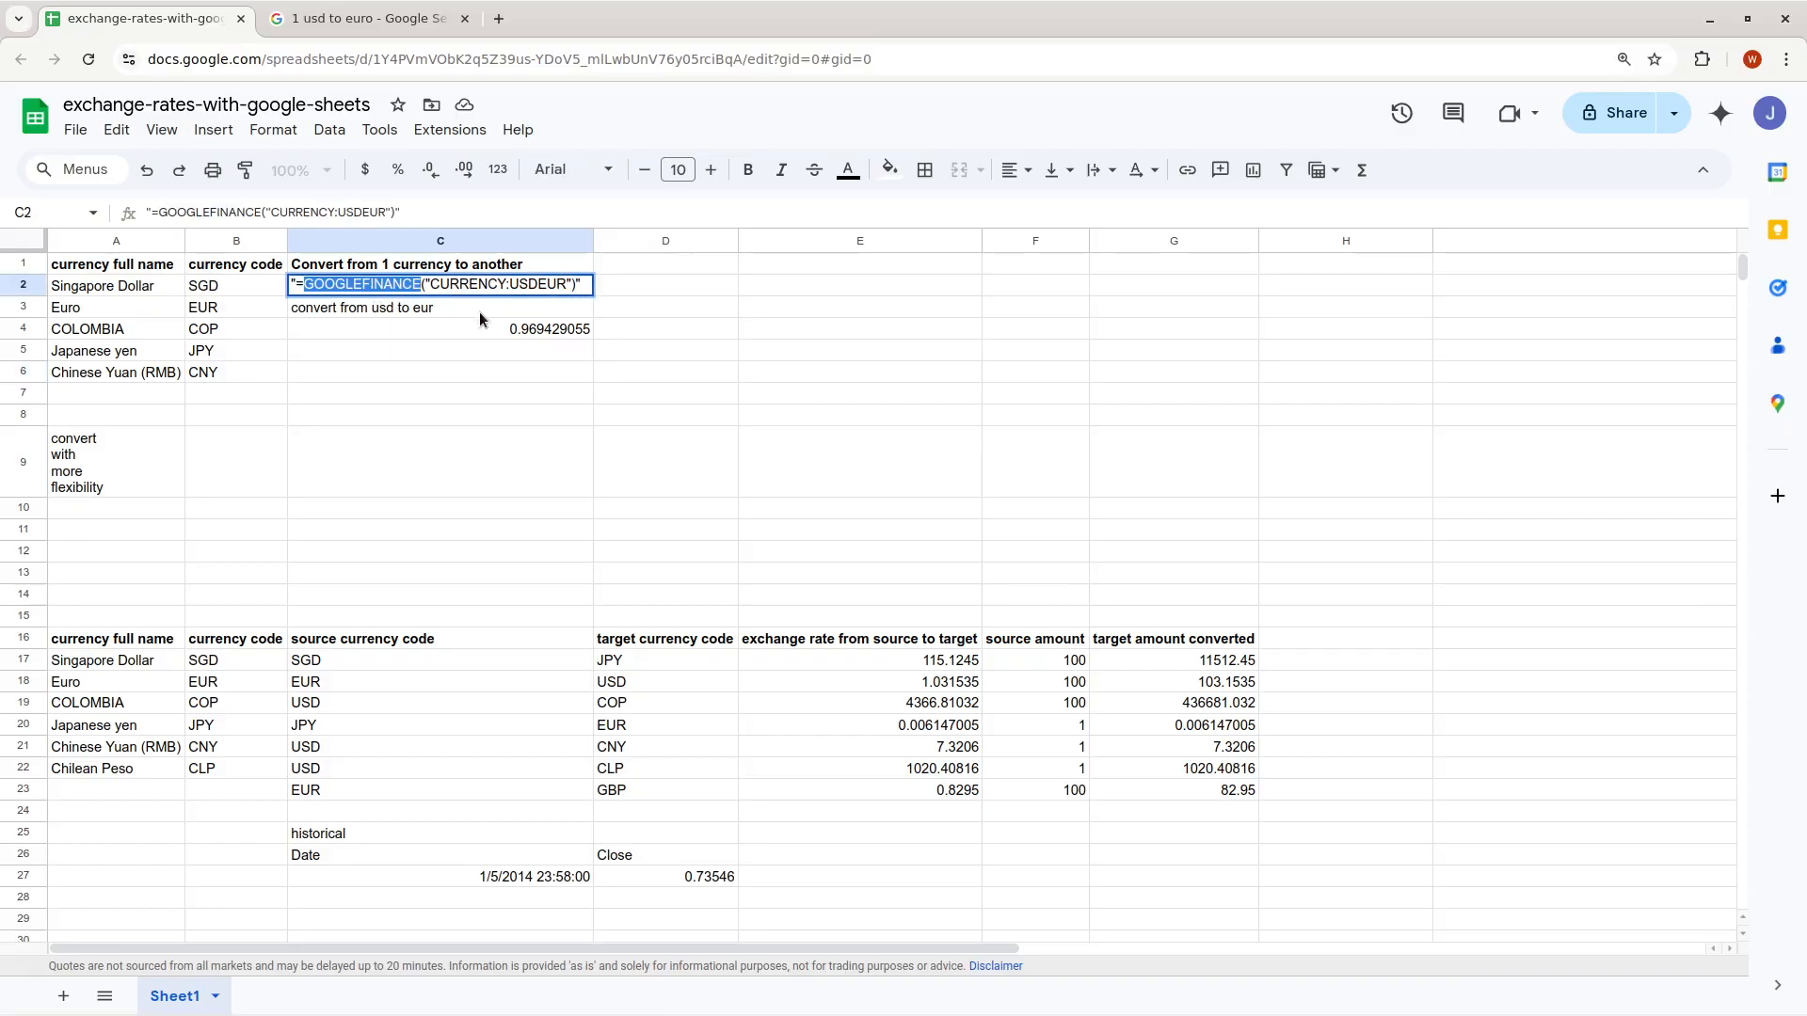
pyautogui.tripleClick(456, 284)
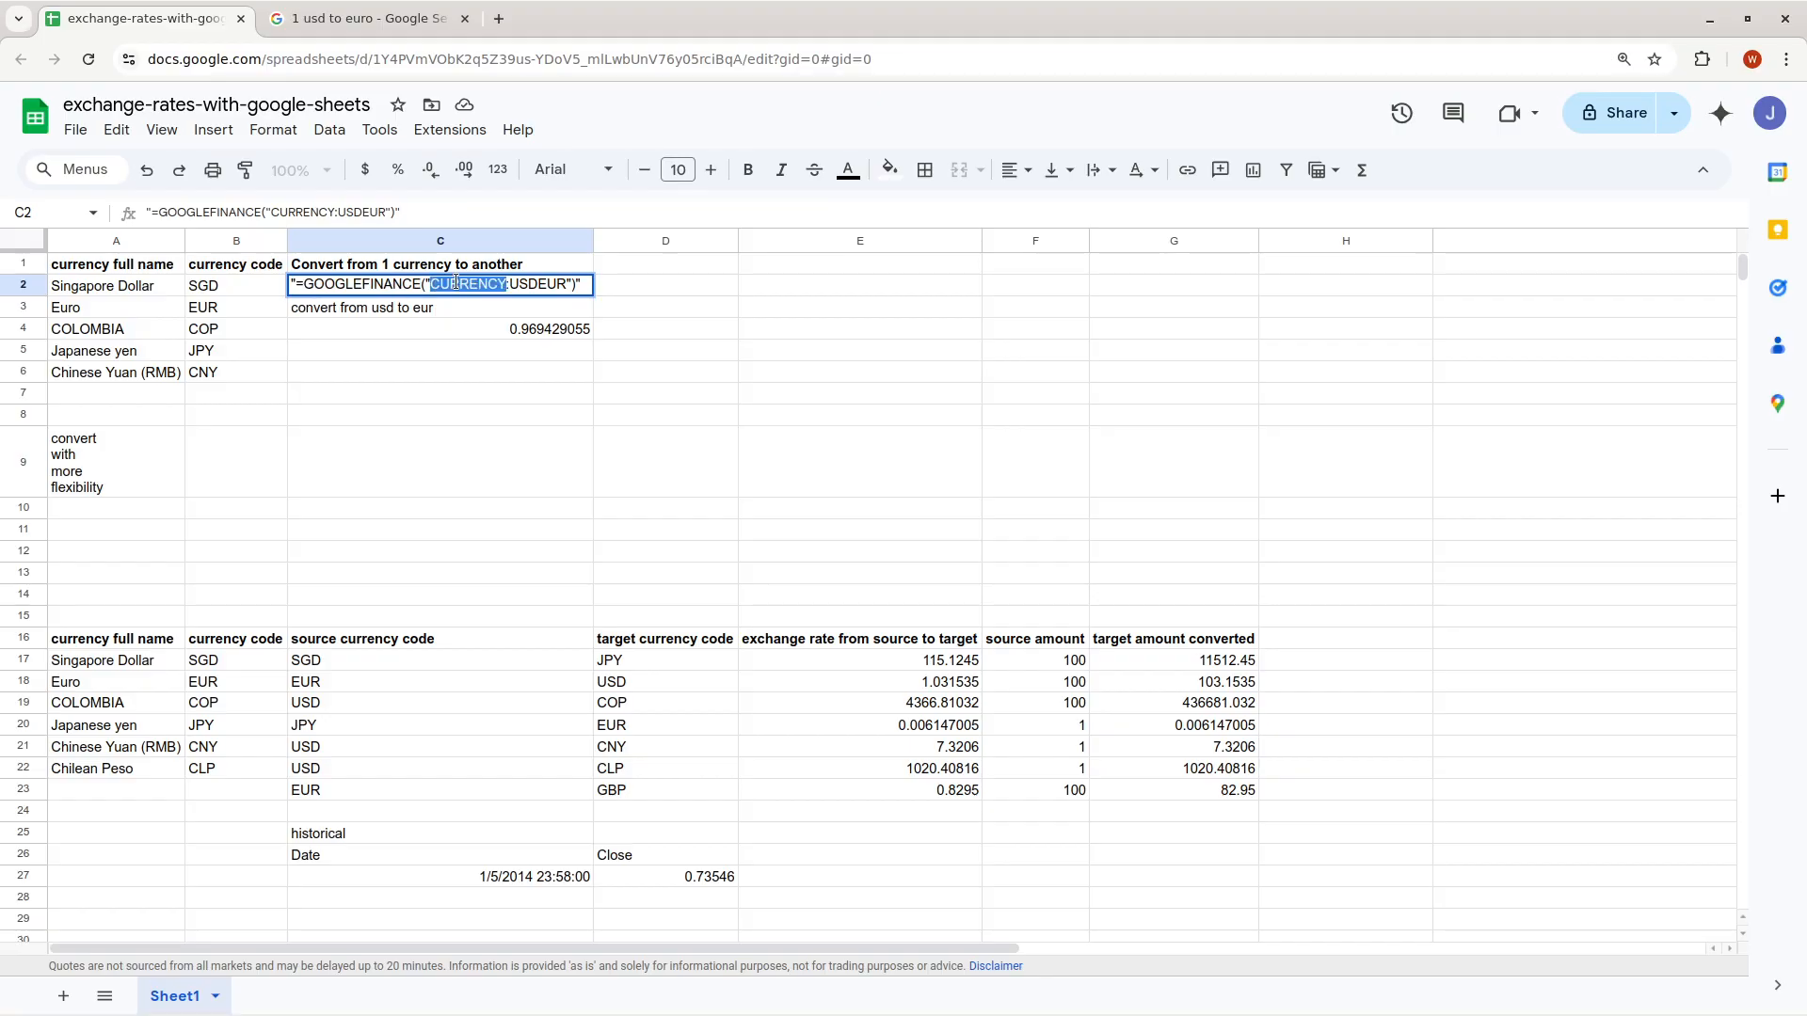
pyautogui.doubleClick(381, 286)
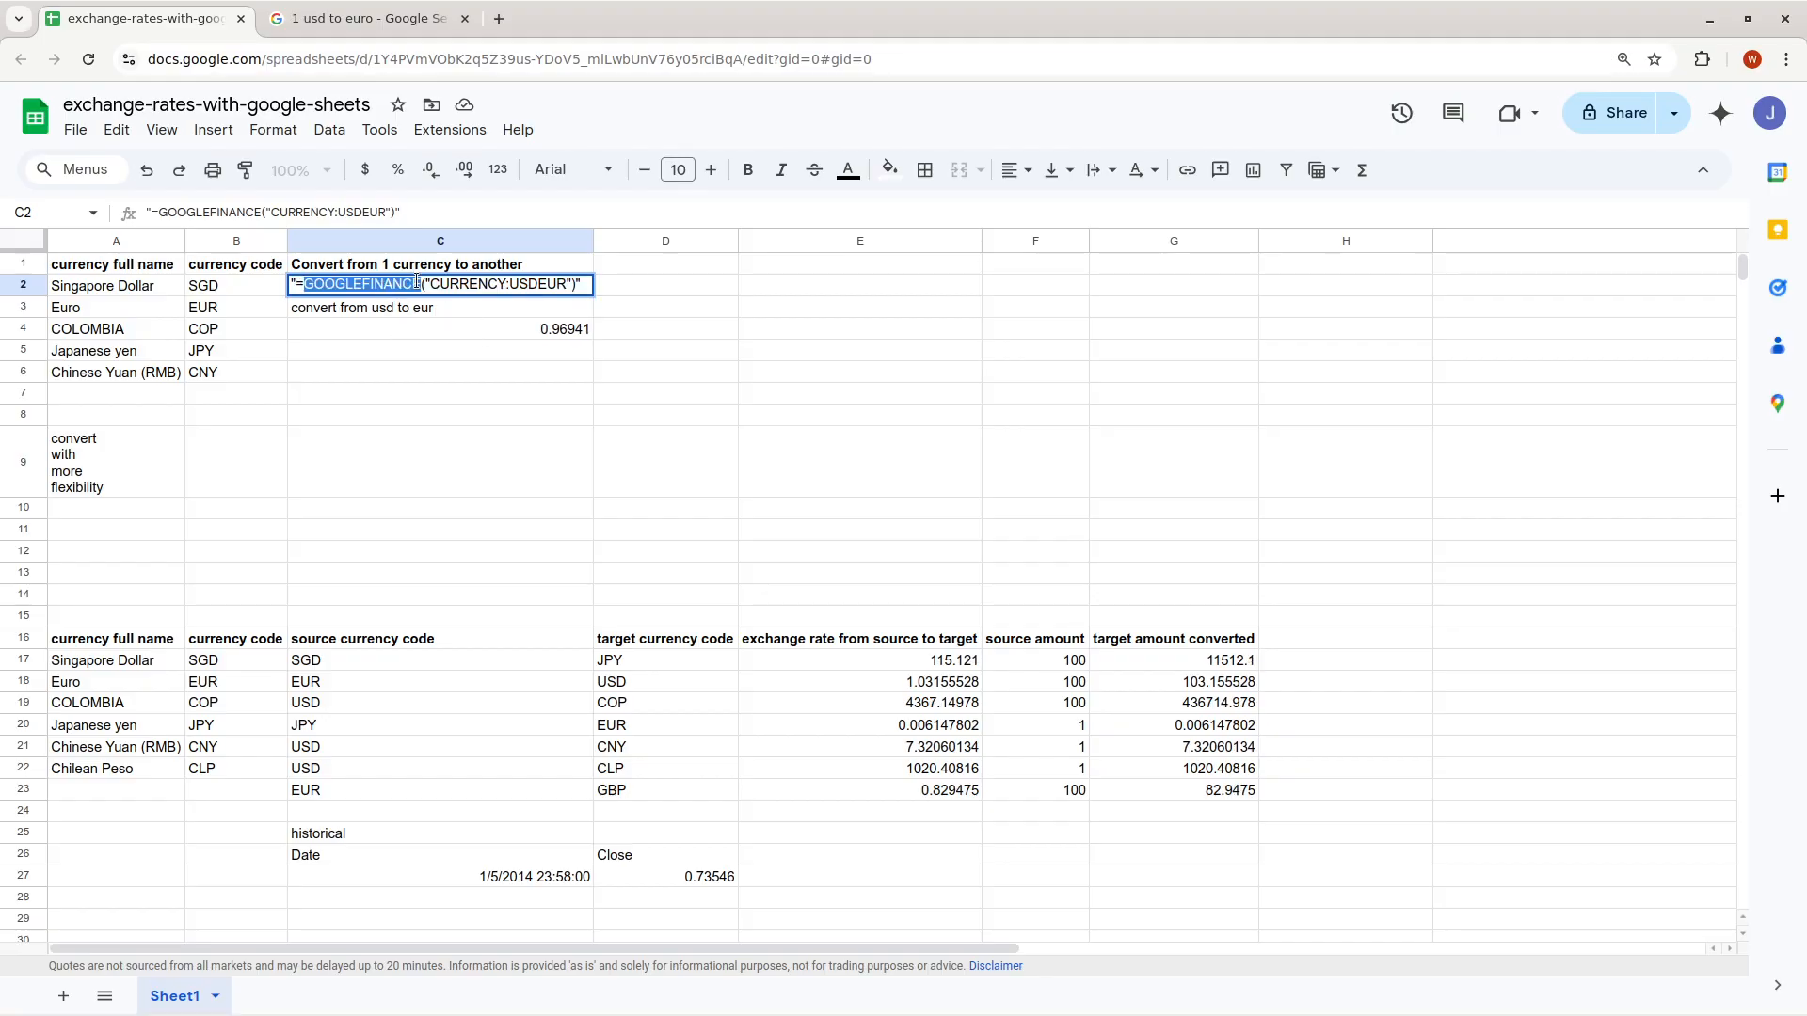
pyautogui.click(458, 286)
pyautogui.moveTo(425, 281); pyautogui.dragTo(490, 283)
pyautogui.doubleClick(485, 283)
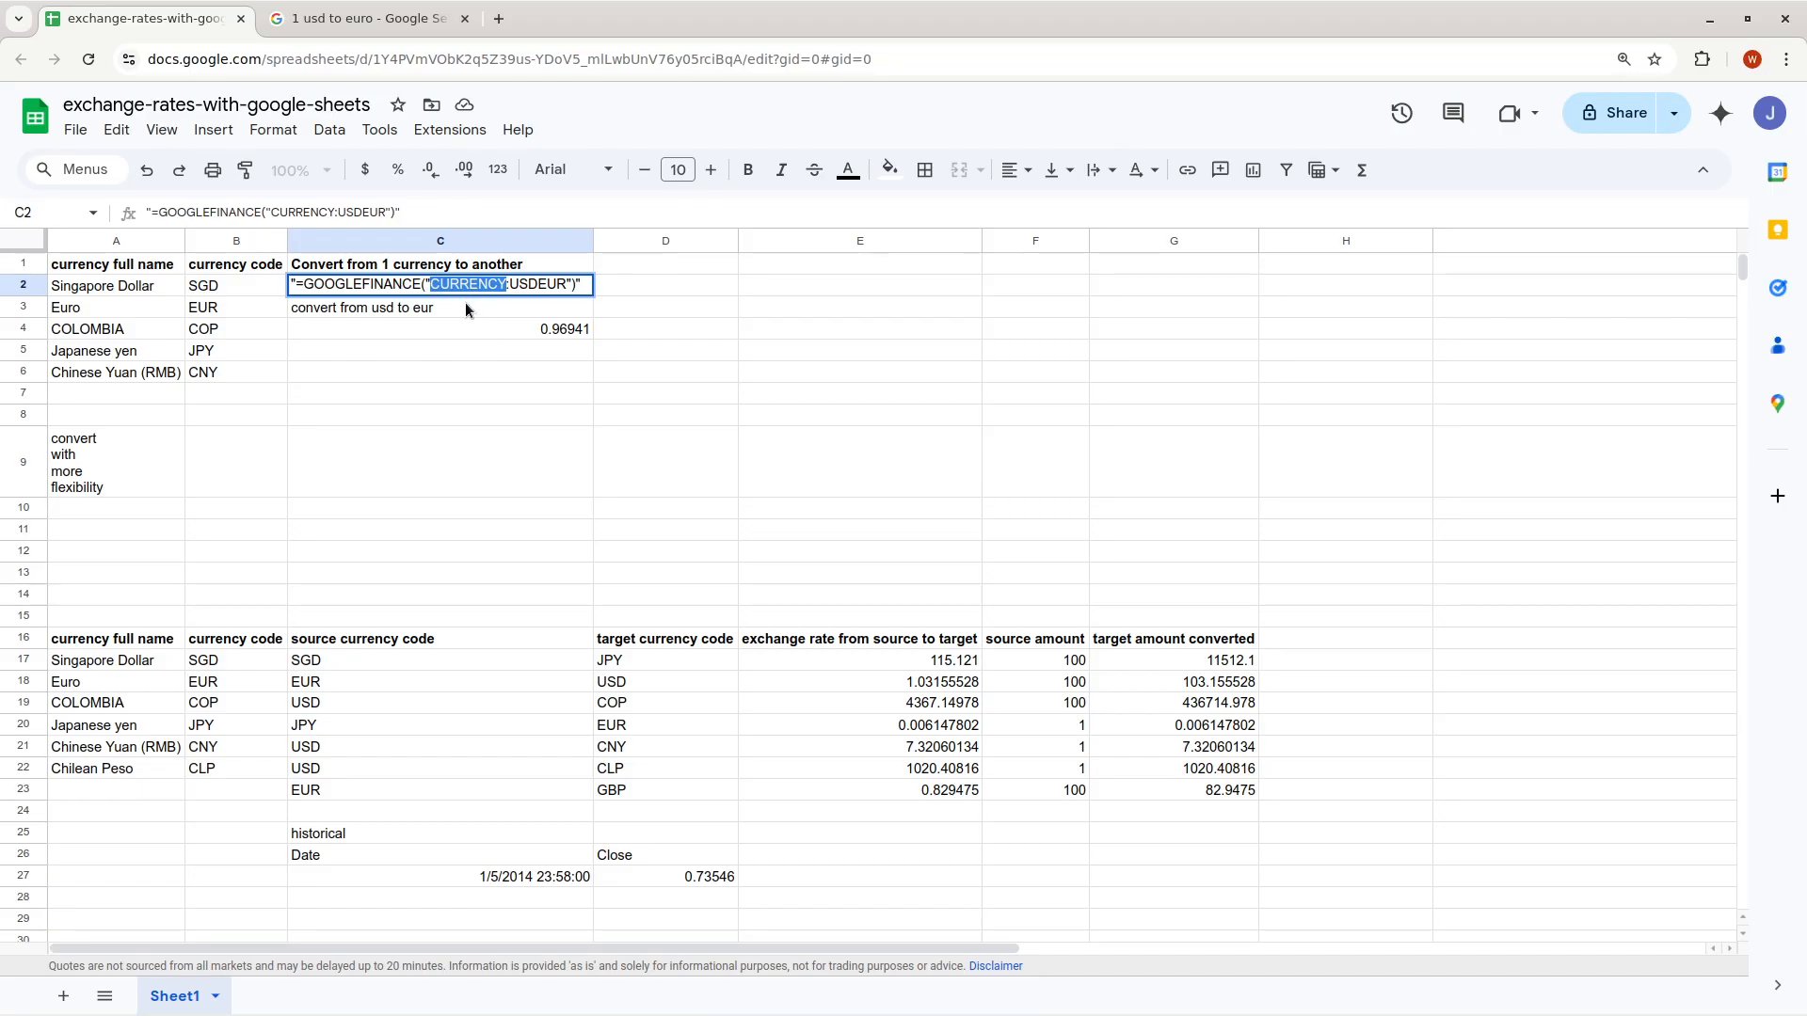
pyautogui.moveTo(509, 284); pyautogui.dragTo(537, 286)
pyautogui.doubleClick(547, 285)
pyautogui.click(487, 354)
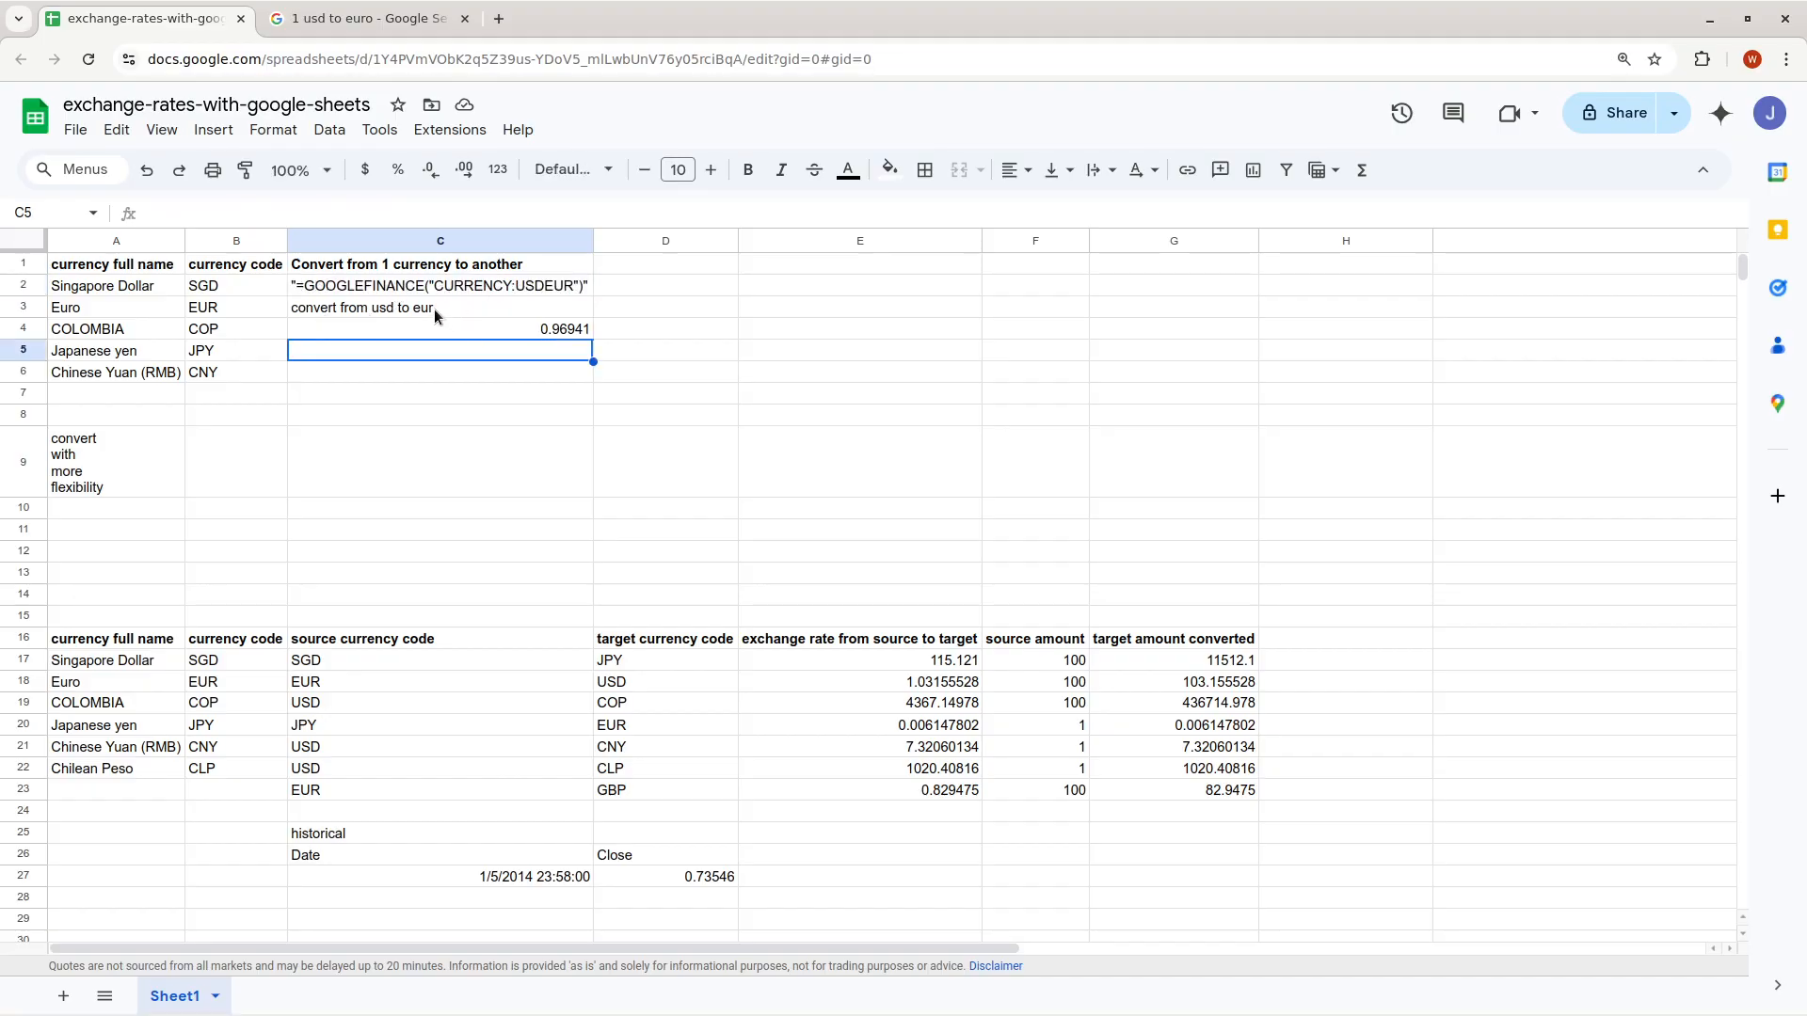
# Inspect the working USD-to-EUR formula in cell C4 against the sample text in C2
pyautogui.click(524, 286)
pyautogui.click(534, 332)
pyautogui.doubleClick(531, 328)
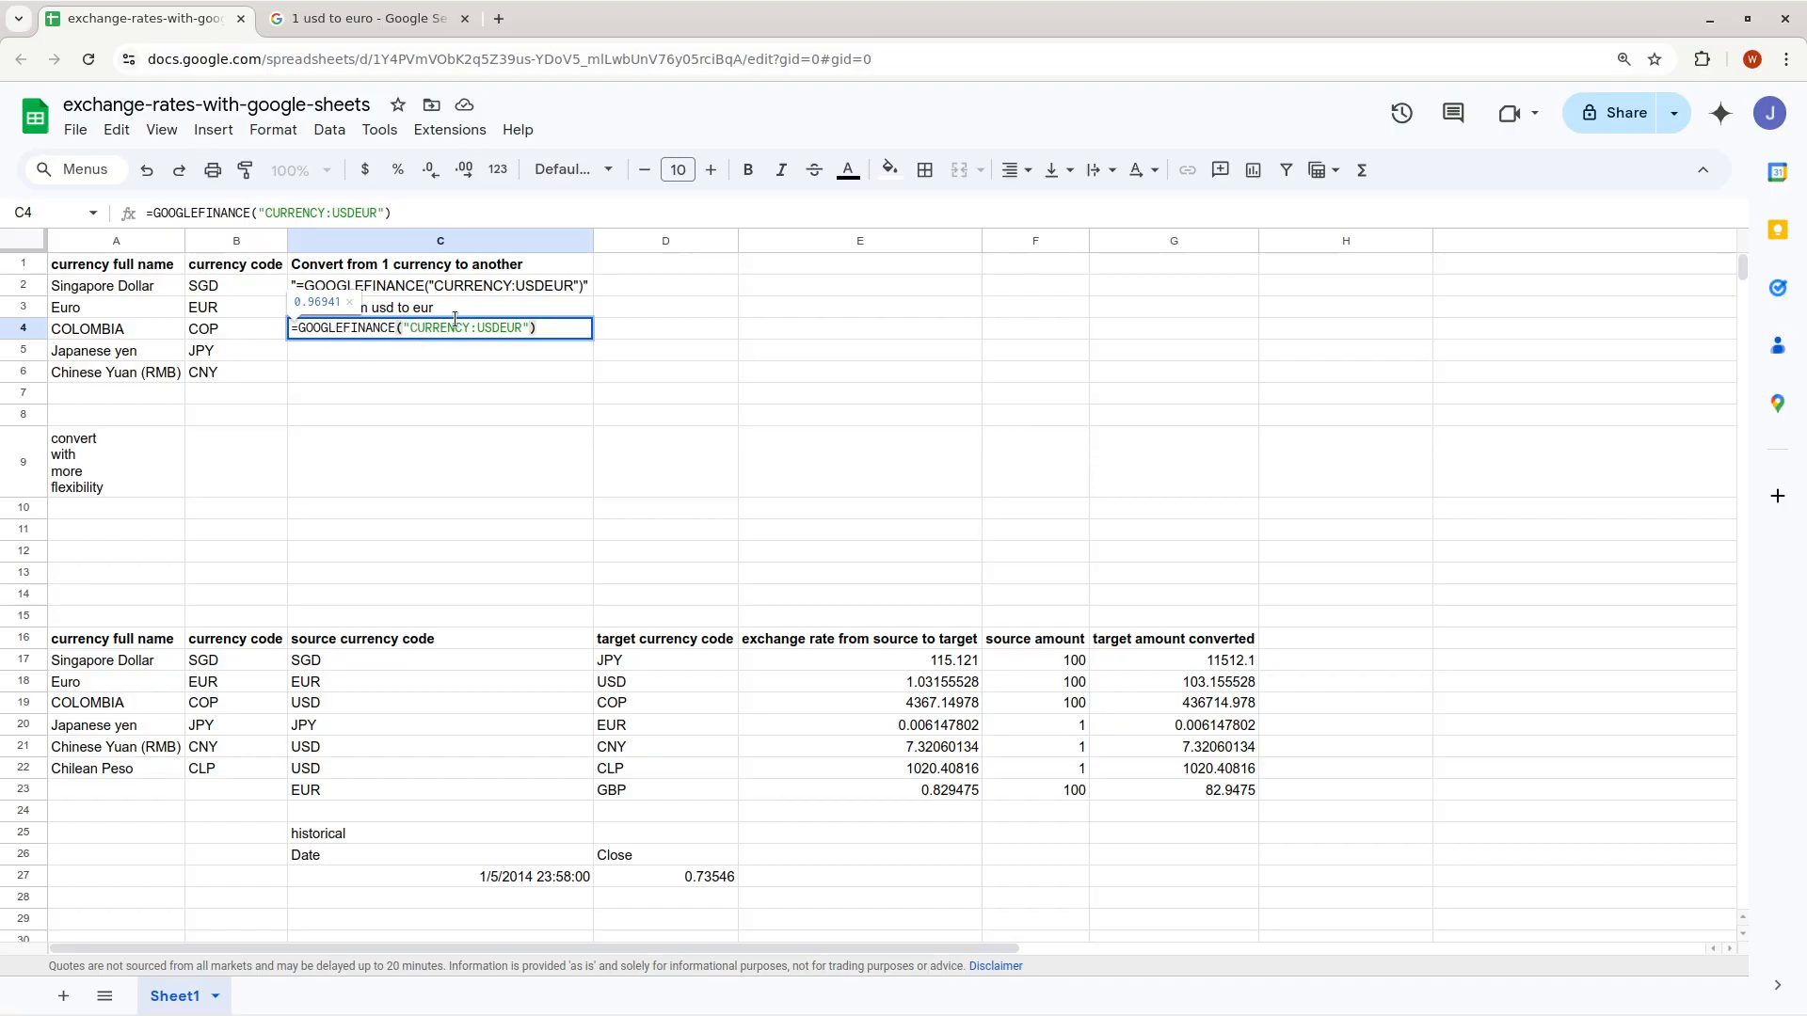
pyautogui.click(518, 372)
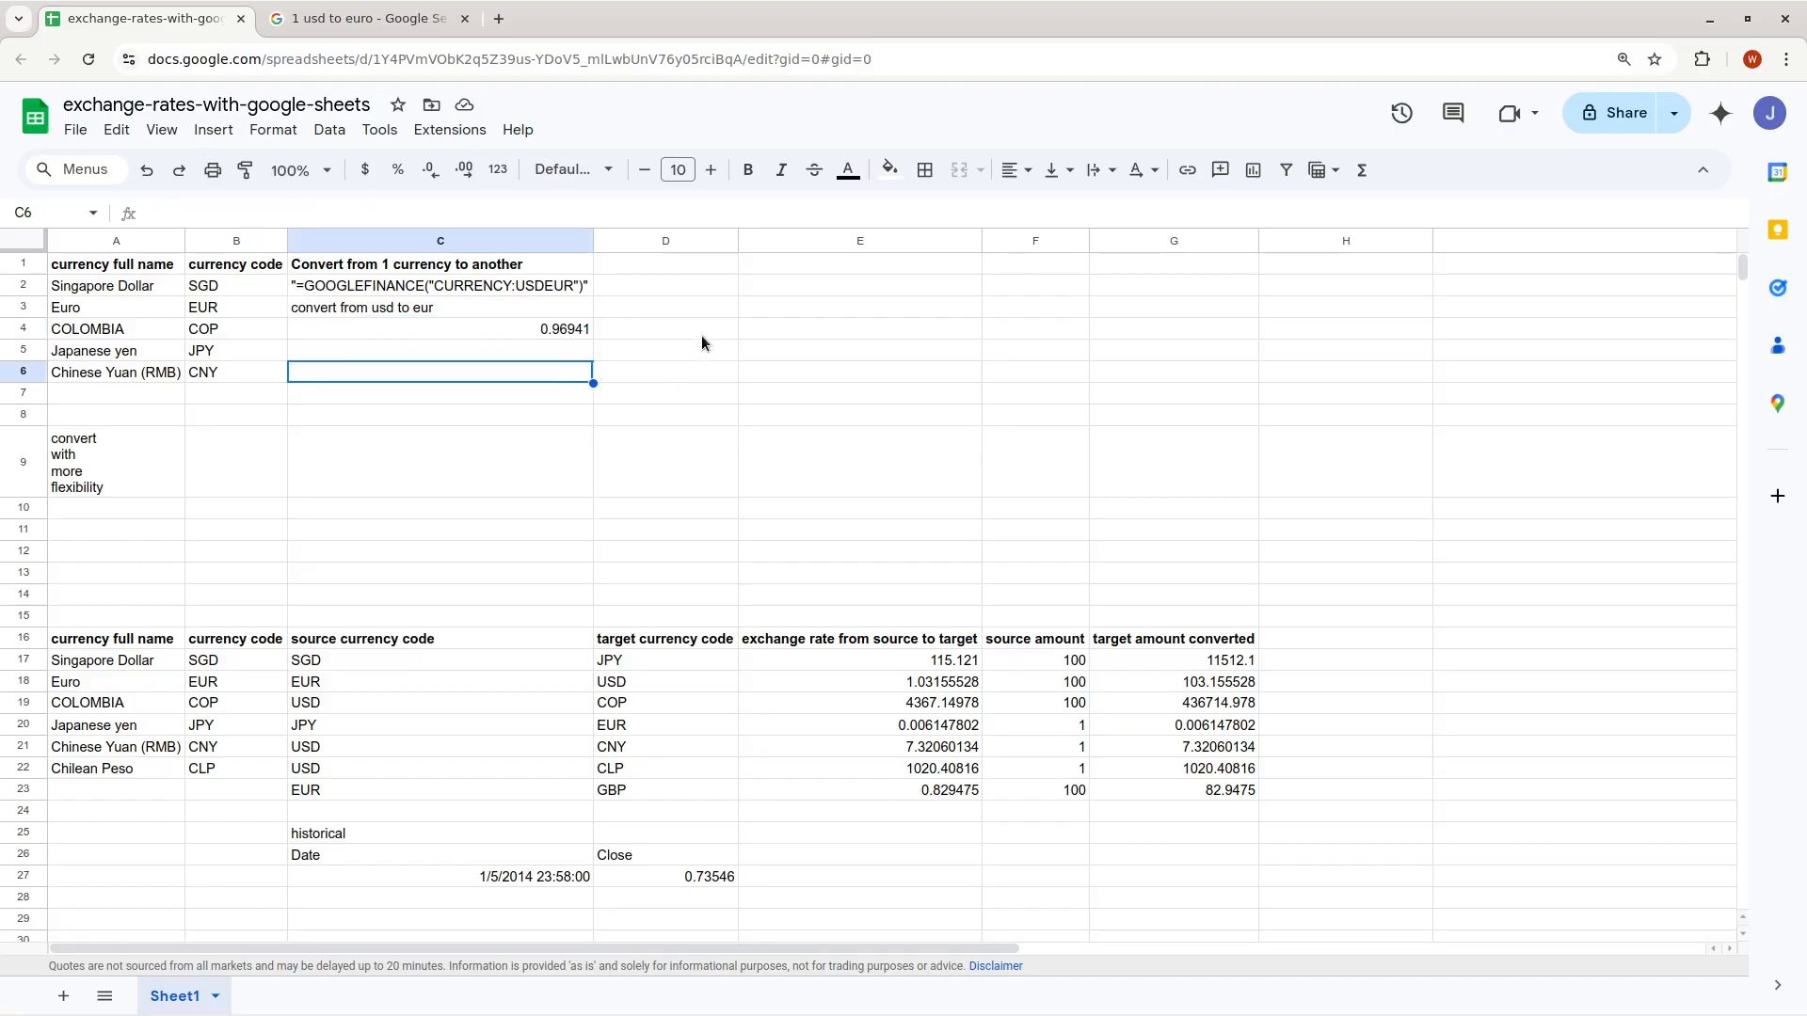
# Enter the two-line label "1 British pound GBP to" and "Japanese yet" in cell E3
pyautogui.click(866, 317)
pyautogui.write('1')
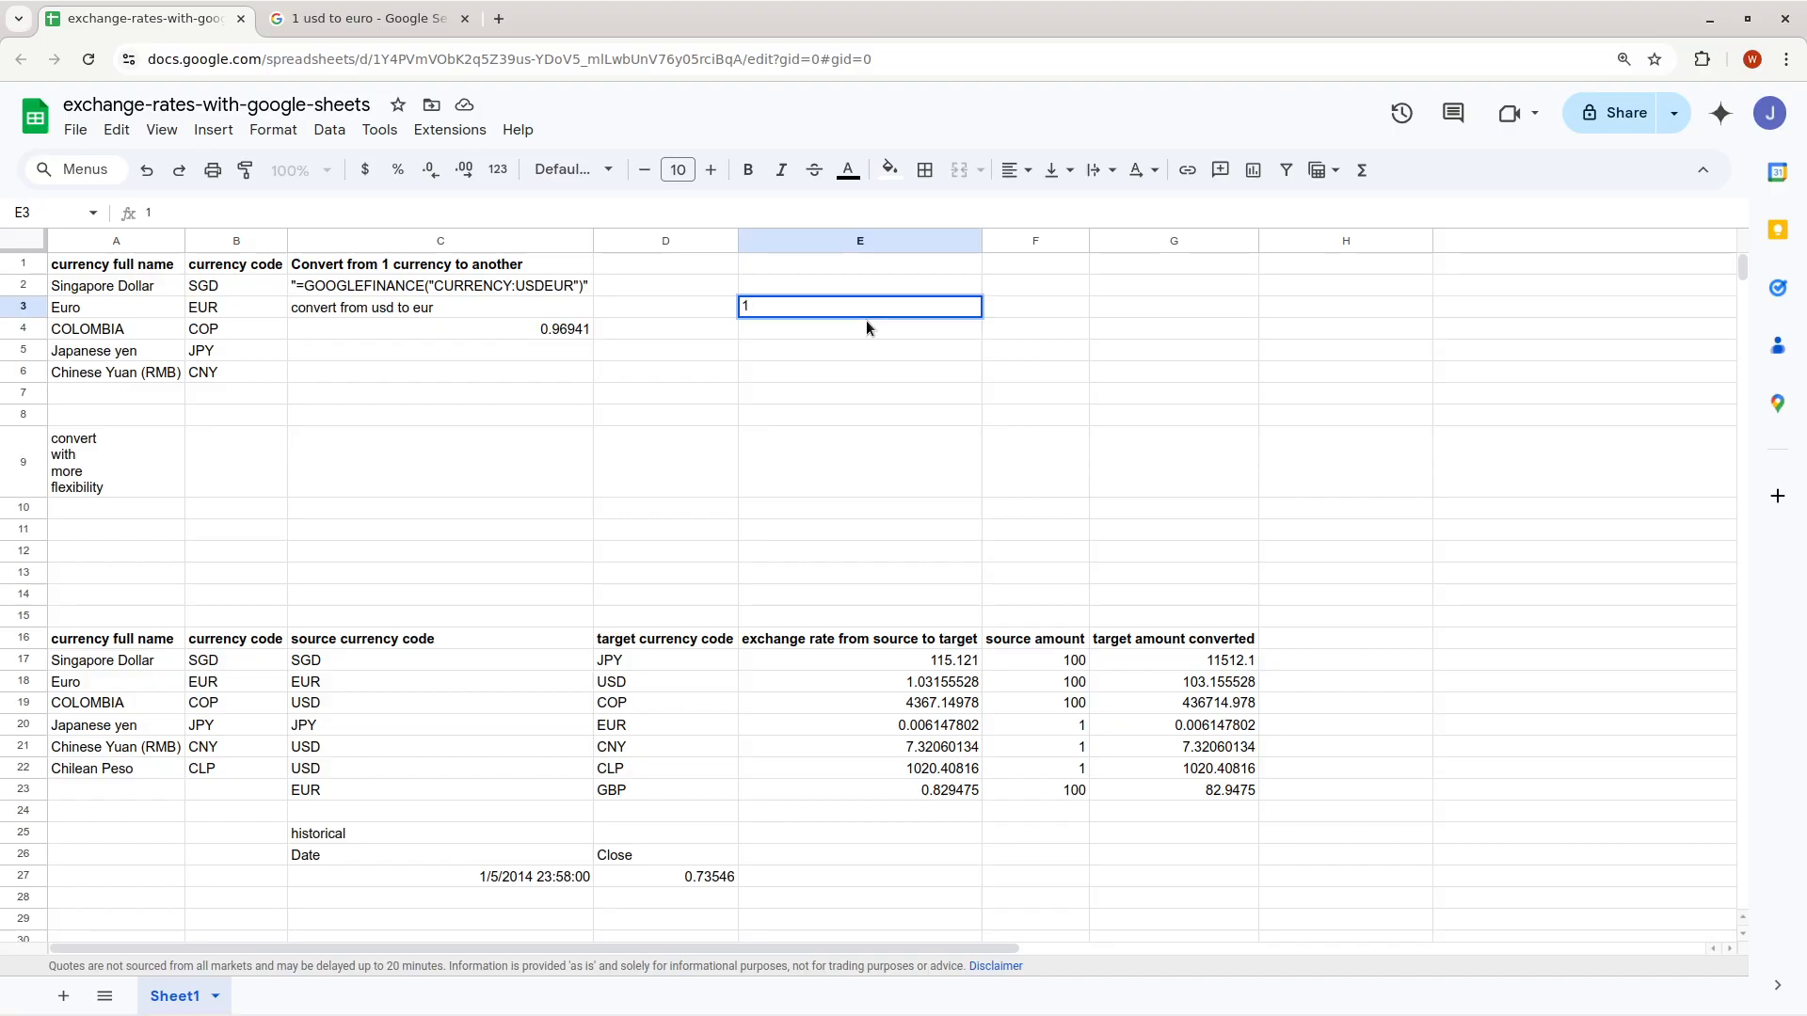
pyautogui.write(' British pound ')
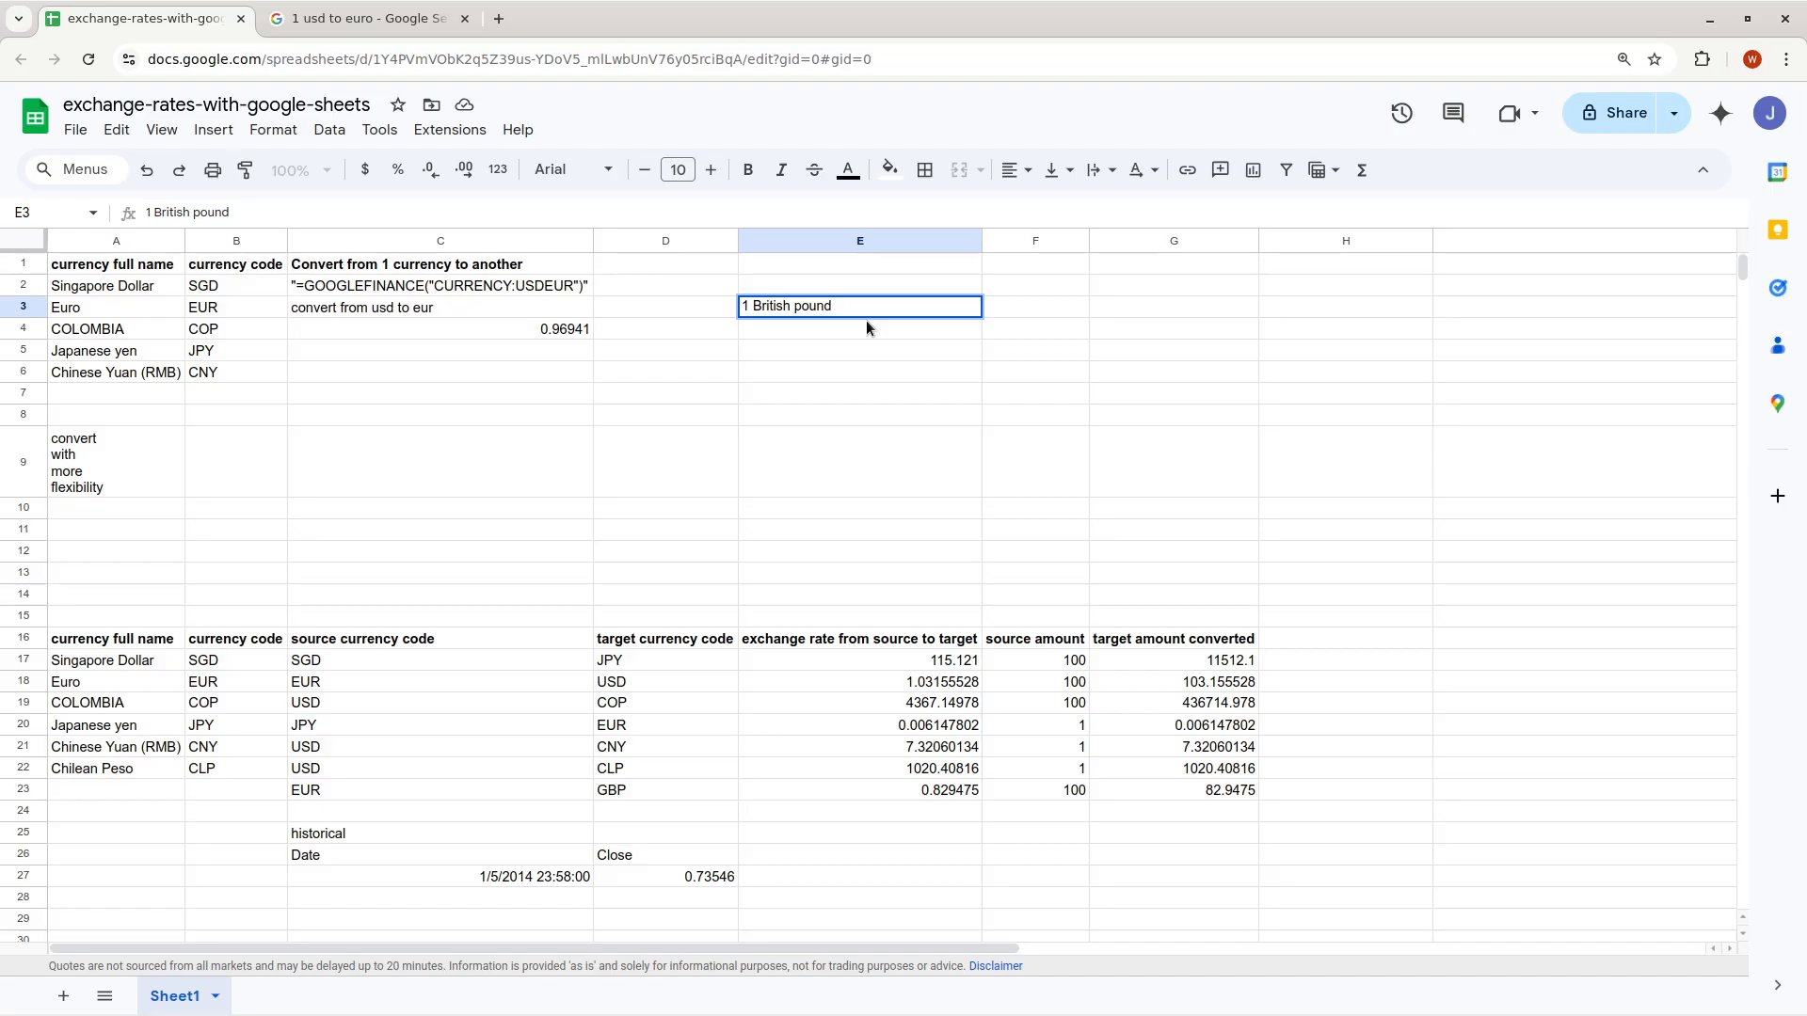
pyautogui.write('GBP to')
pyautogui.hotkey('alt', 'Return')
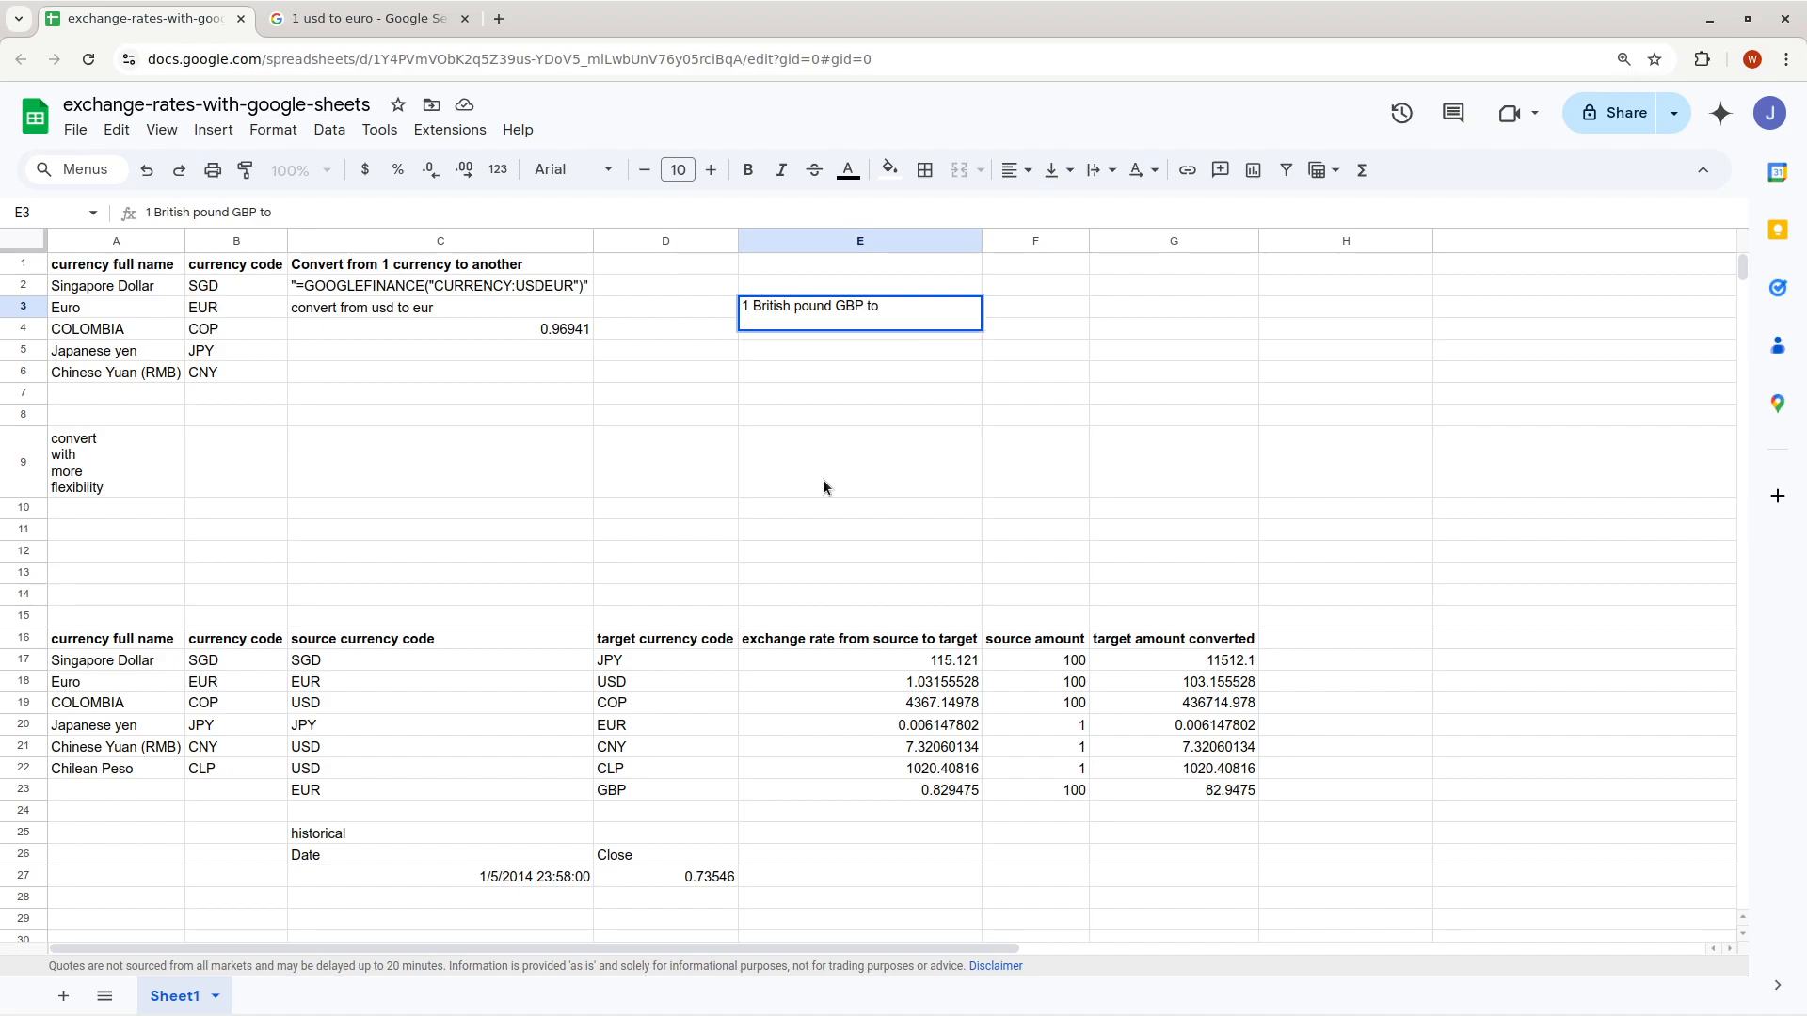
pyautogui.write('Japanese yet')
pyautogui.press('Return')
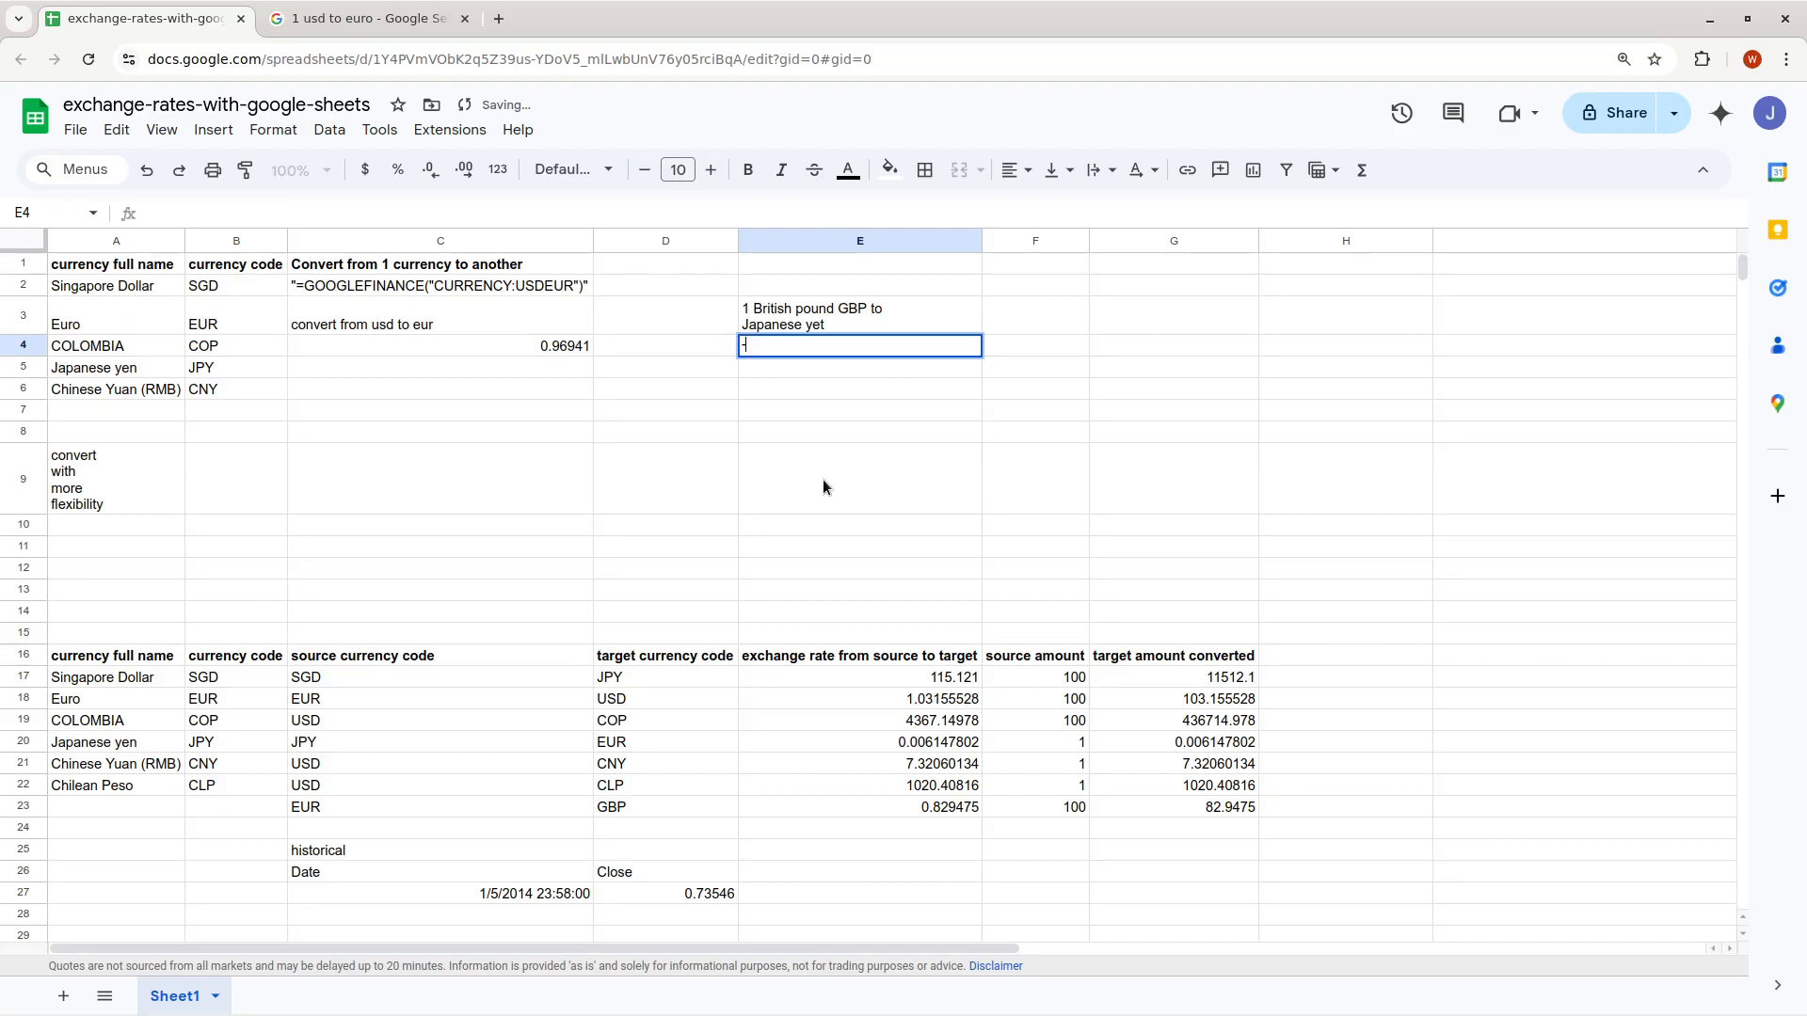
# Enter the formula =GOOGLEFINANCE("CURRENCY:GBPJPY") in cell E4
pyautogui.write('=GOOGLE')
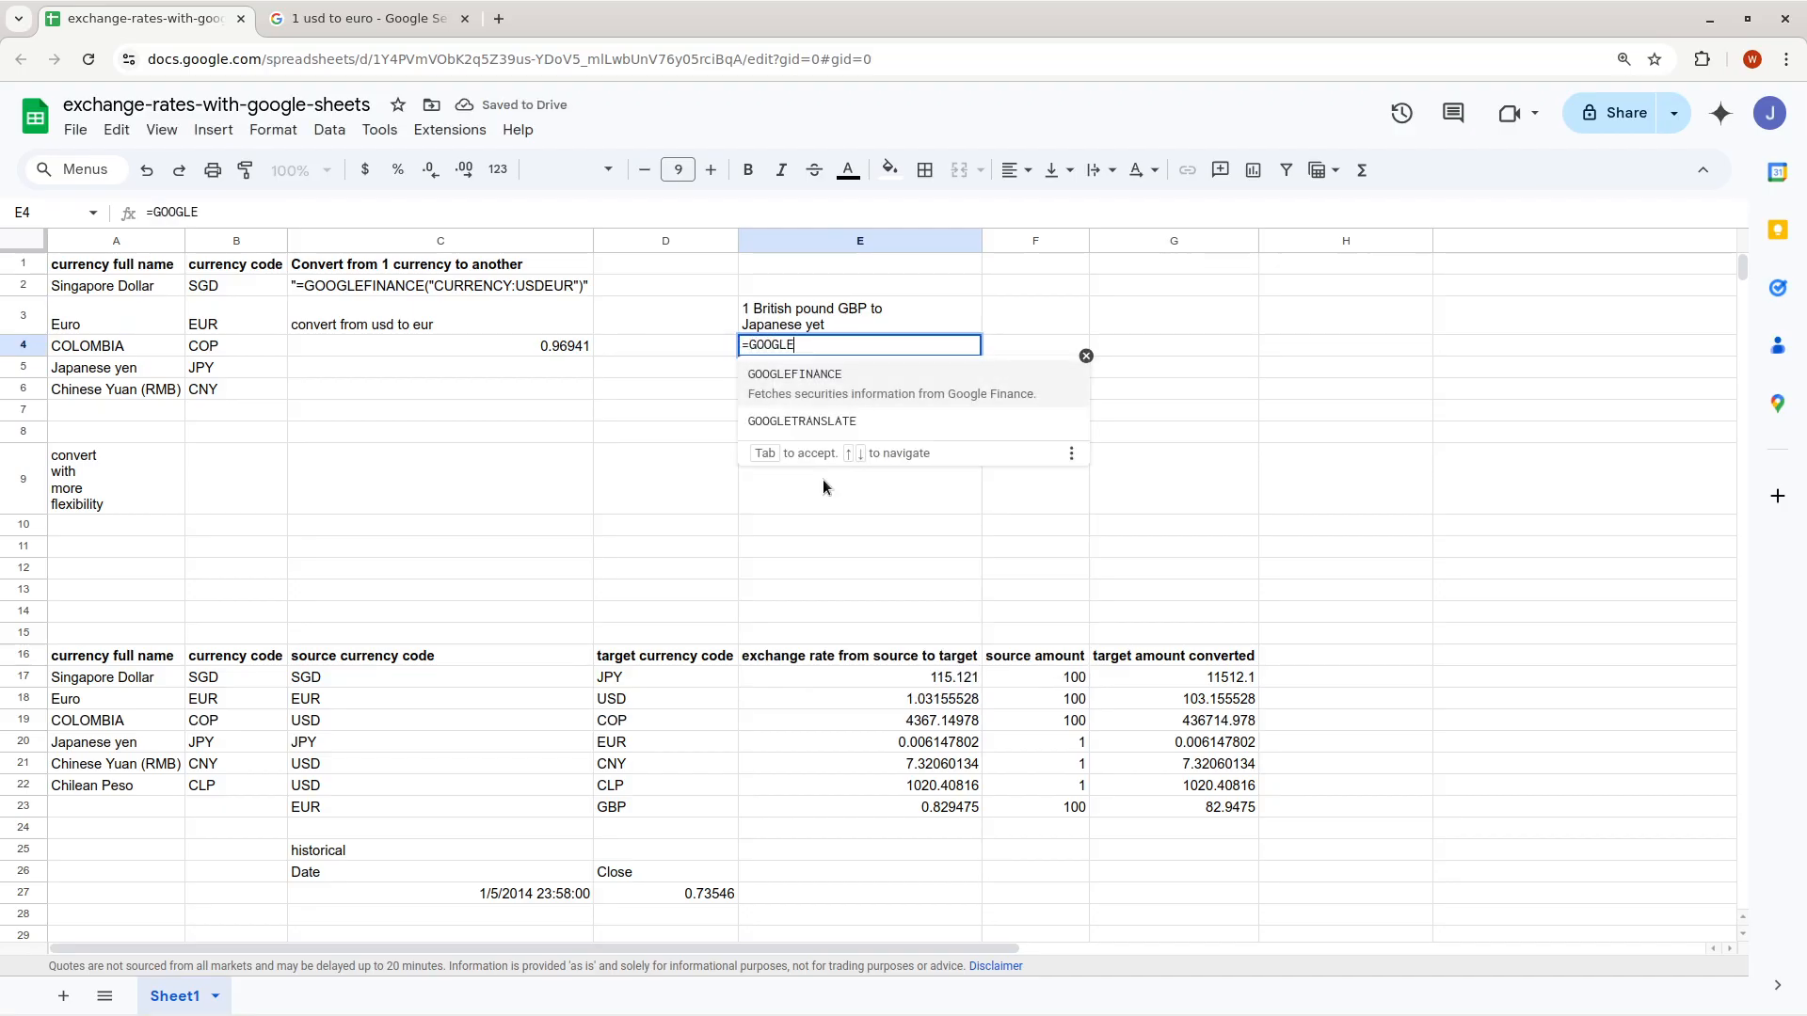
pyautogui.press('Tab')
pyautogui.write('"CURRENCY')
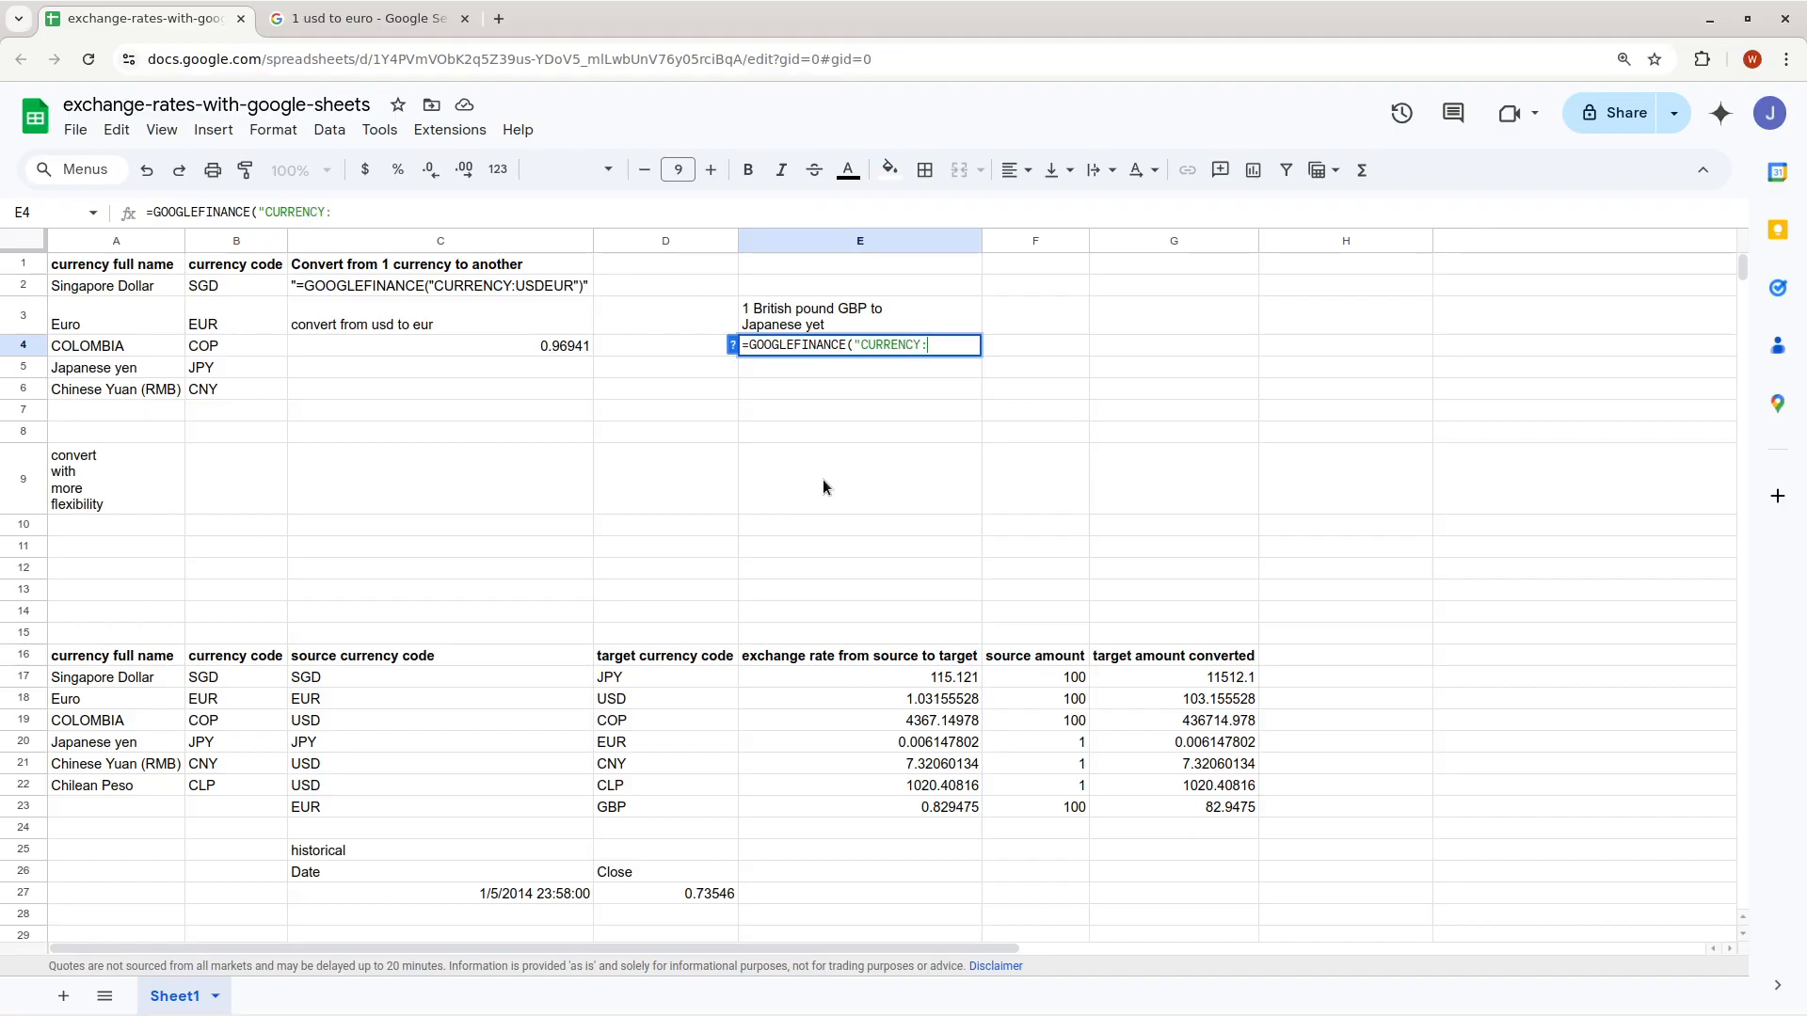
pyautogui.write(':BP')
pyautogui.press('BackSpace')
pyautogui.press('BackSpace')
pyautogui.write('GBP')
pyautogui.write('JPT')
pyautogui.write('"')
pyautogui.write(')')
pyautogui.hotkey('ctrl', 'Return')
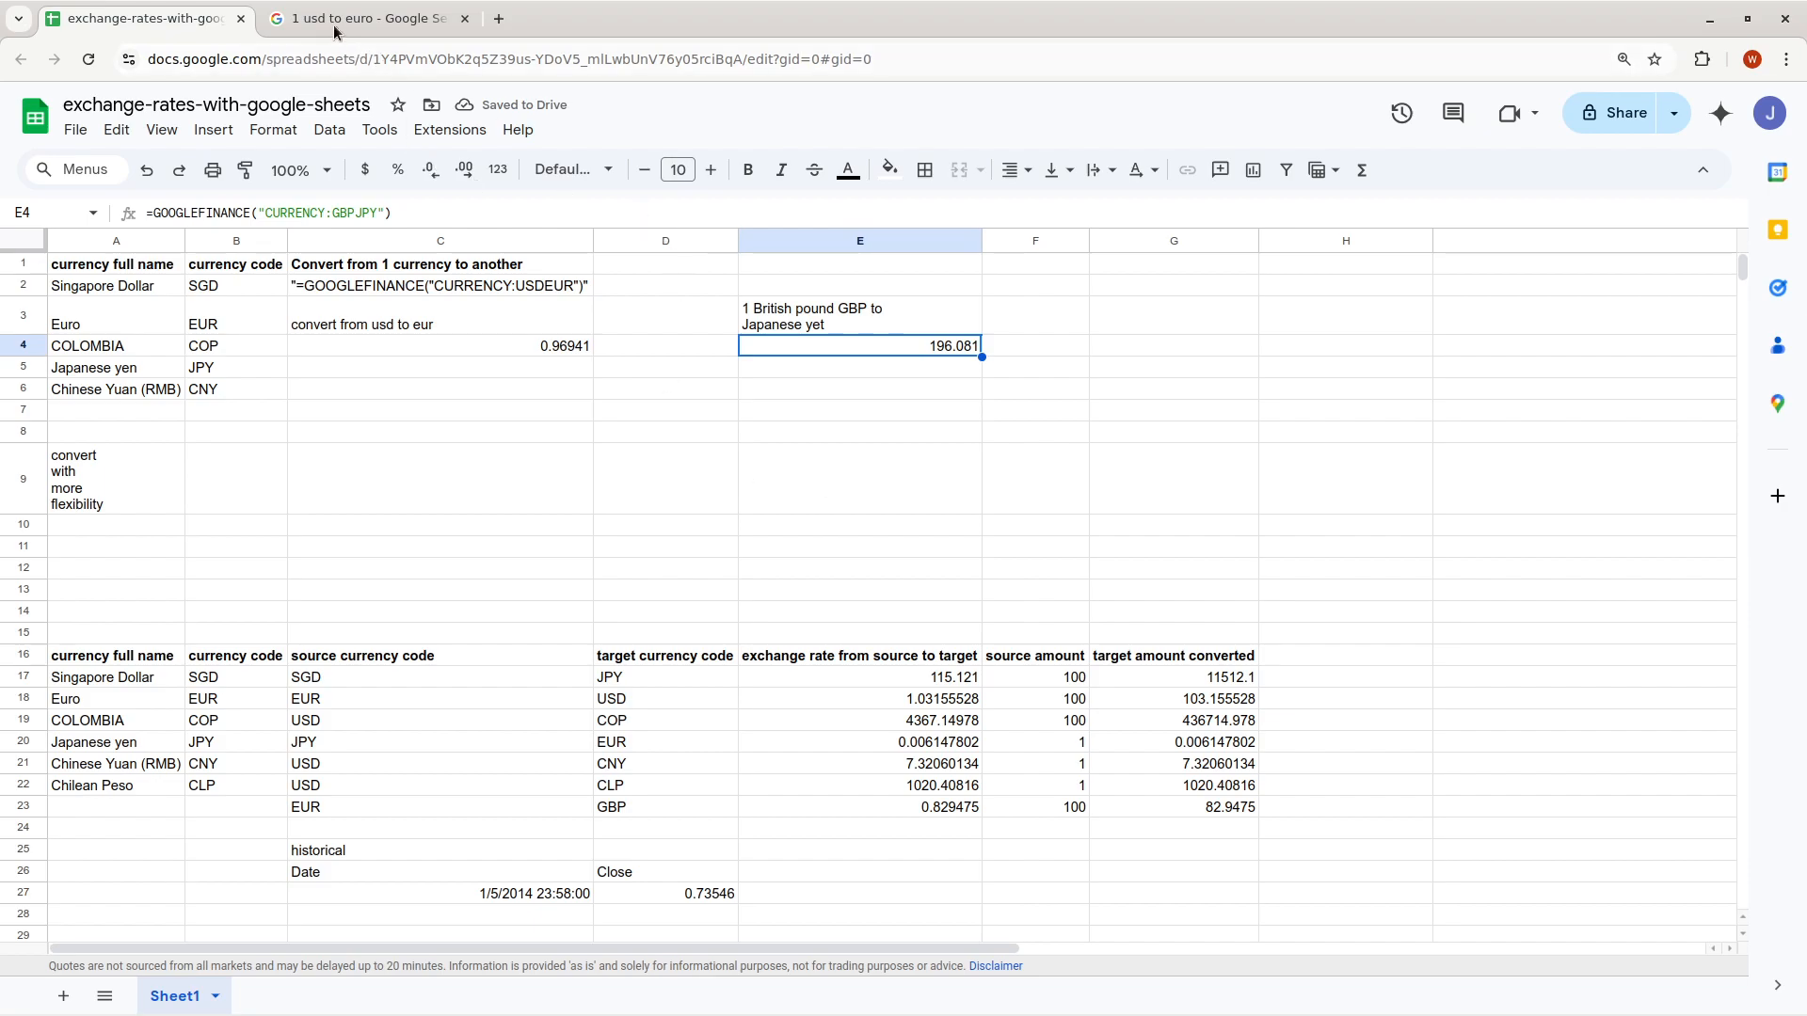
# Search Google for "1 british pound to japanese yen" and compare the rate with cell E4 in the spreadsheet
pyautogui.click(367, 18)
pyautogui.click(328, 138)
pyautogui.write('1 bir')
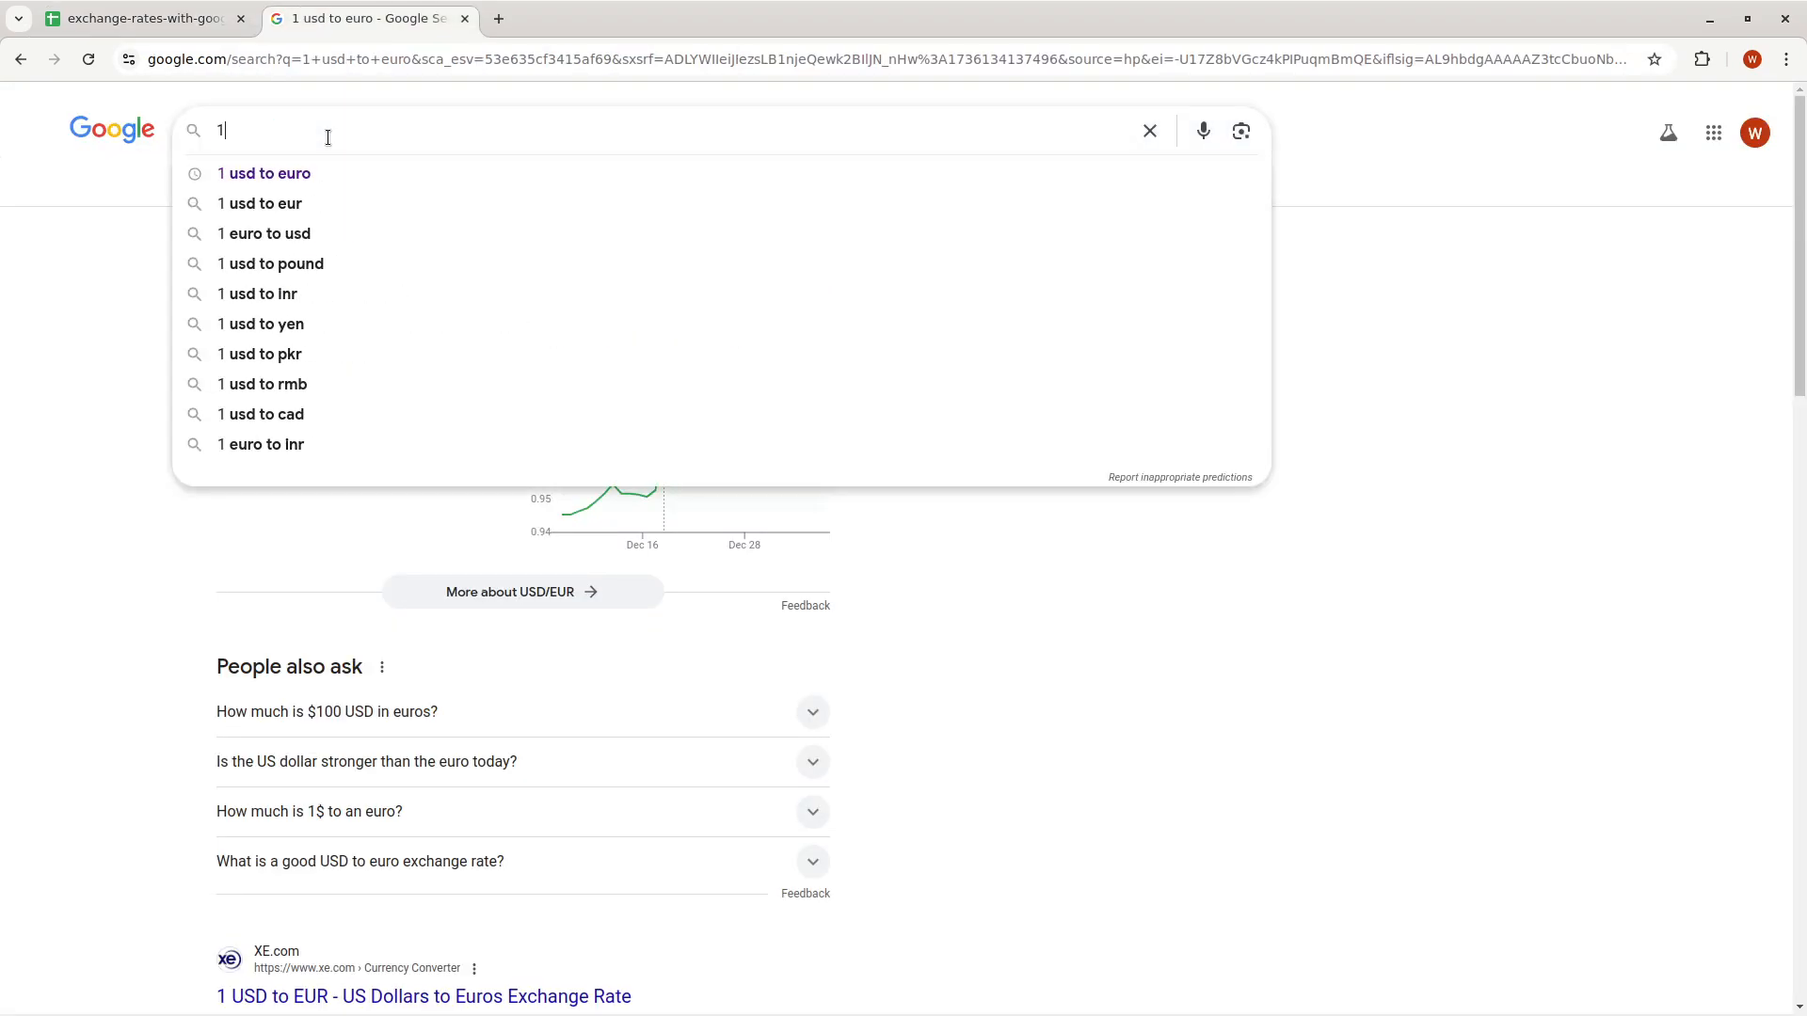
pyautogui.press('BackSpace')
pyautogui.press('BackSpace')
pyautogui.write('rit')
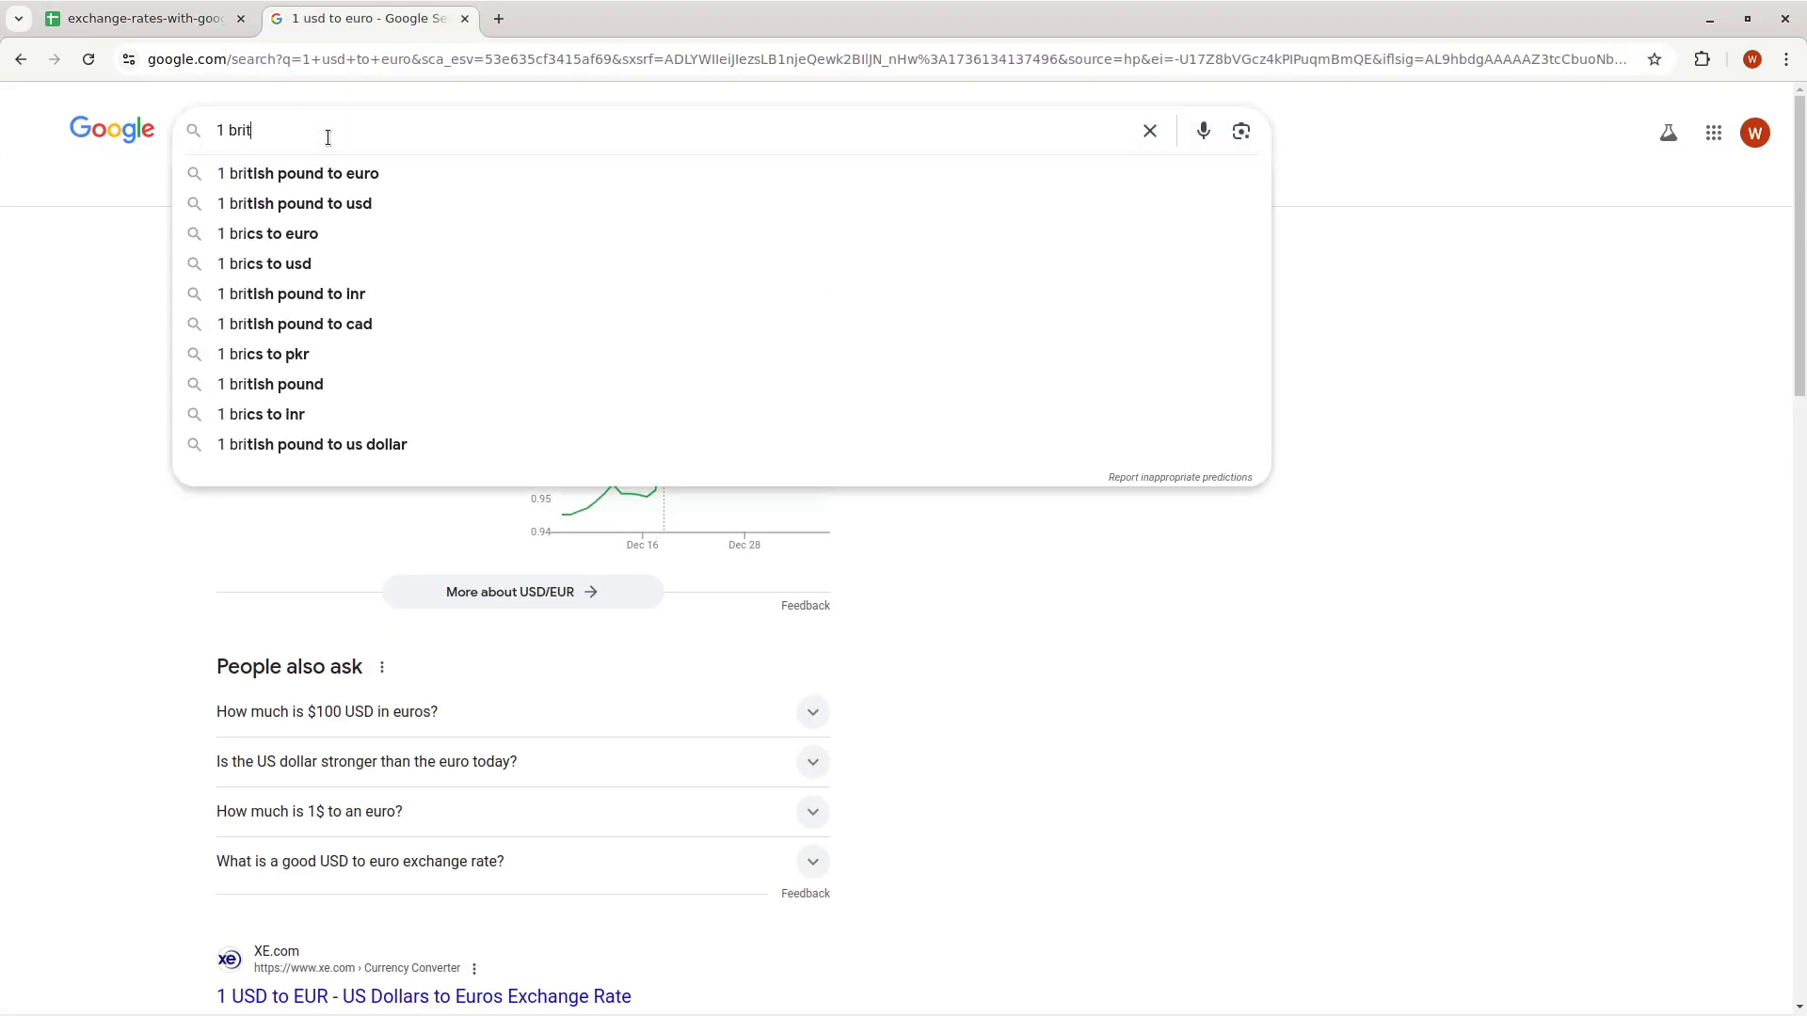
pyautogui.write('ish pound to japanese yen')
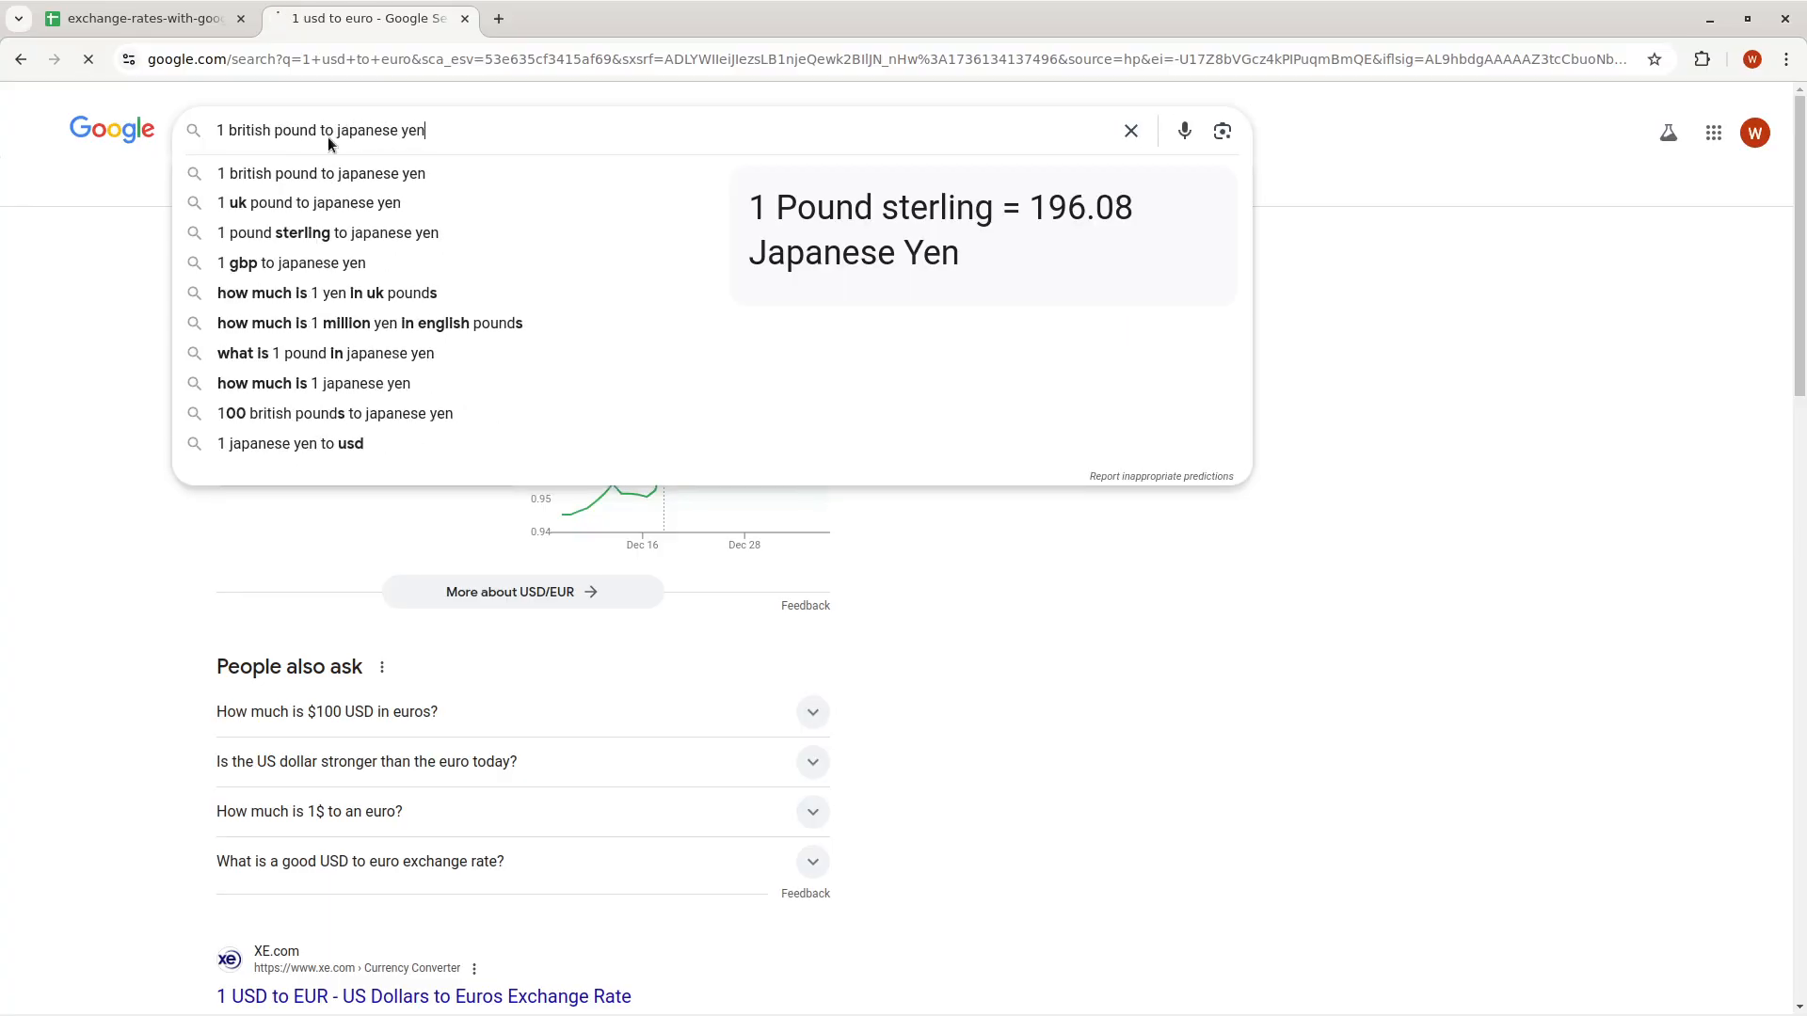
pyautogui.press('Return')
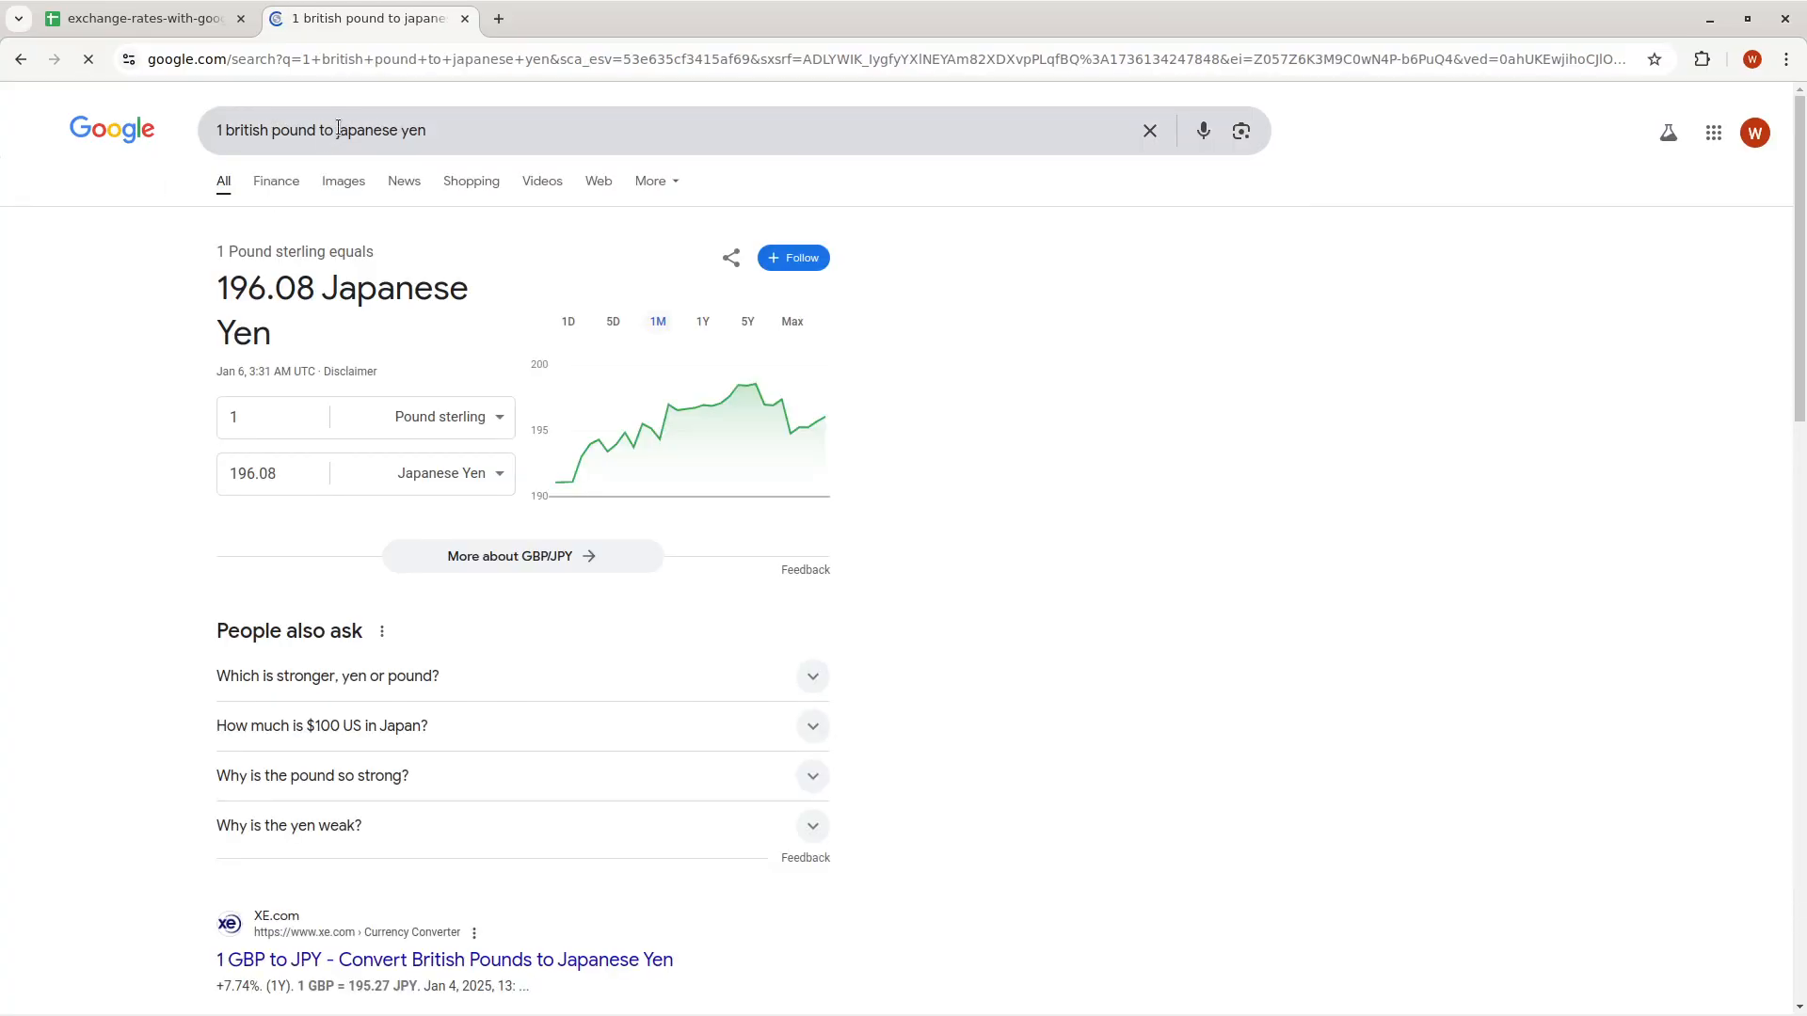
pyautogui.click(141, 24)
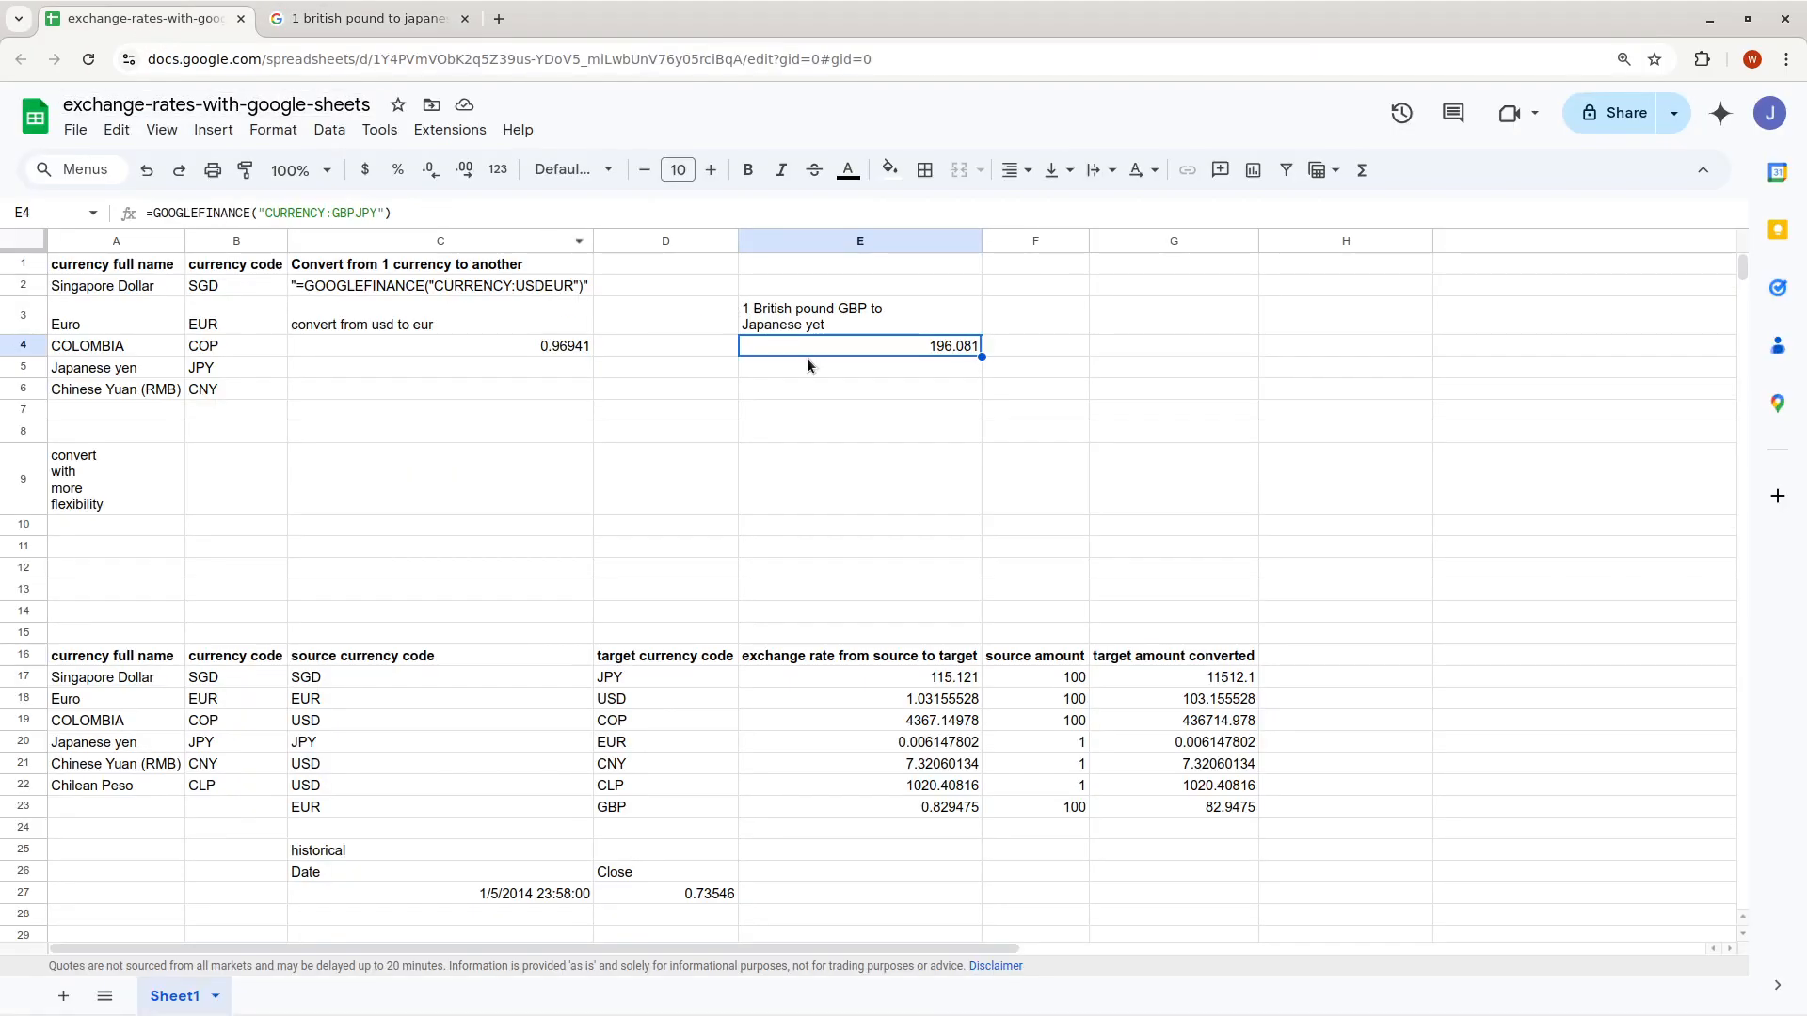
pyautogui.click(452, 19)
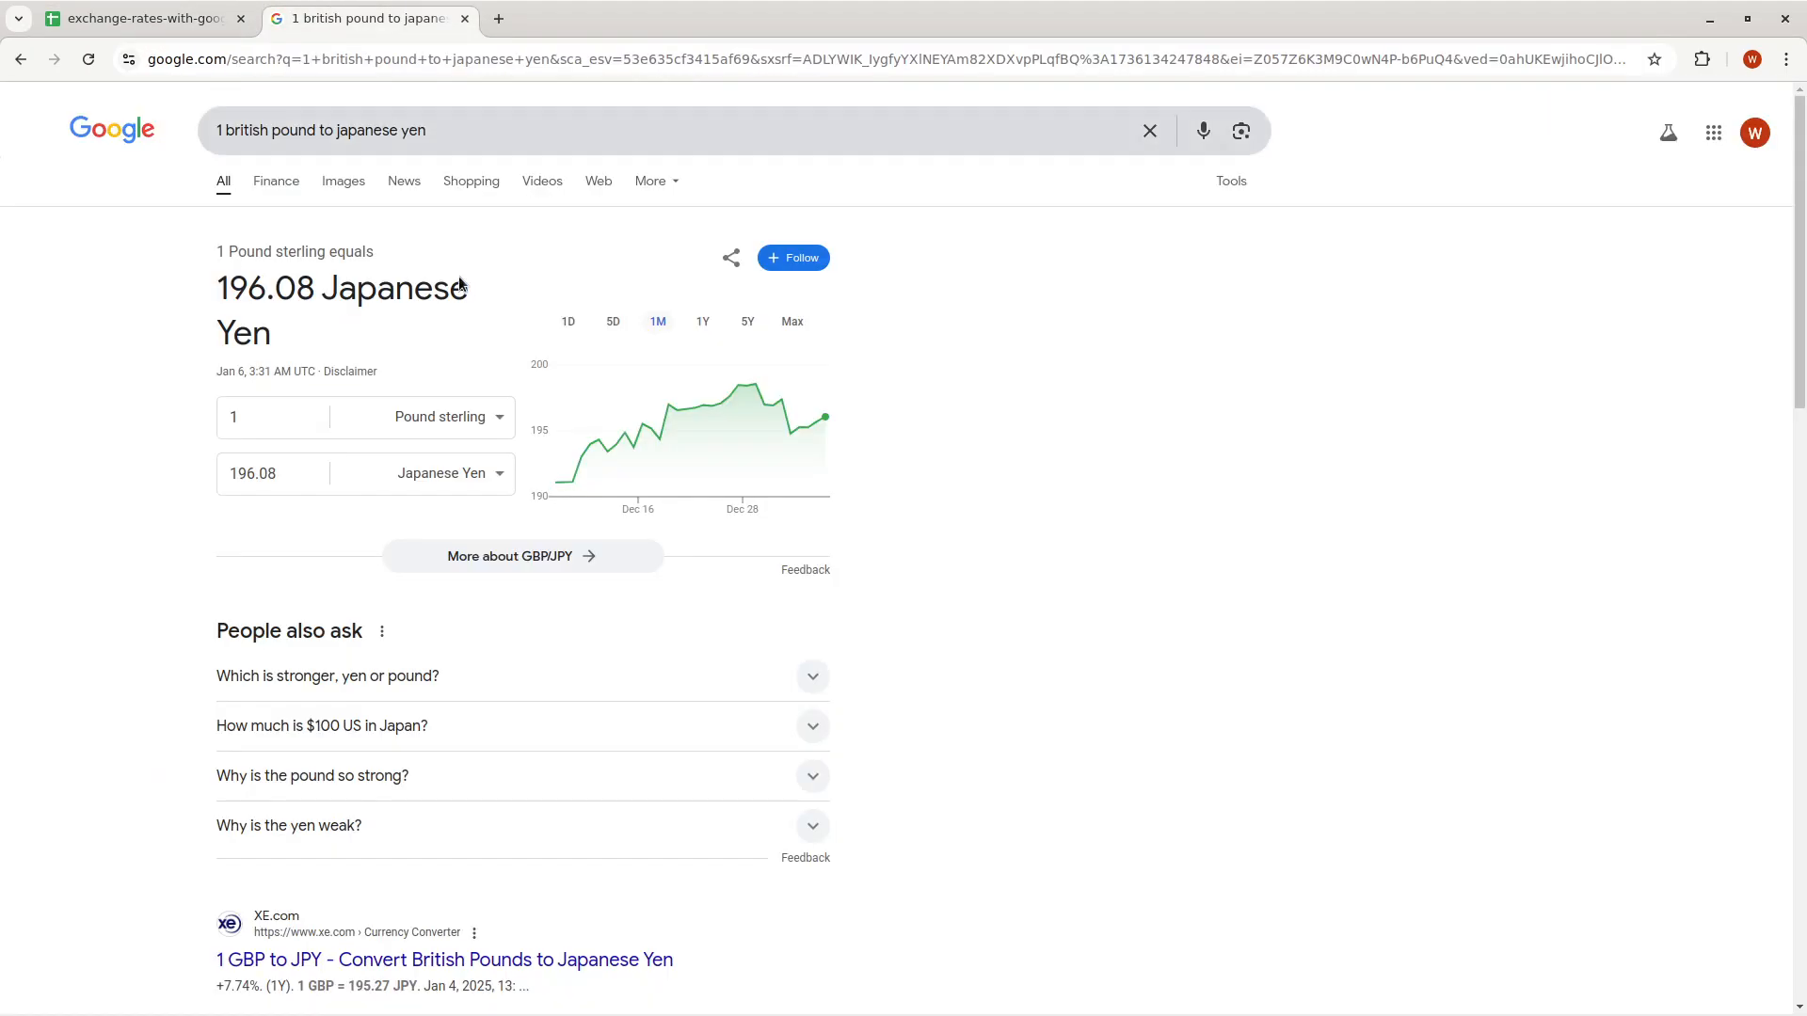
pyautogui.click(116, 28)
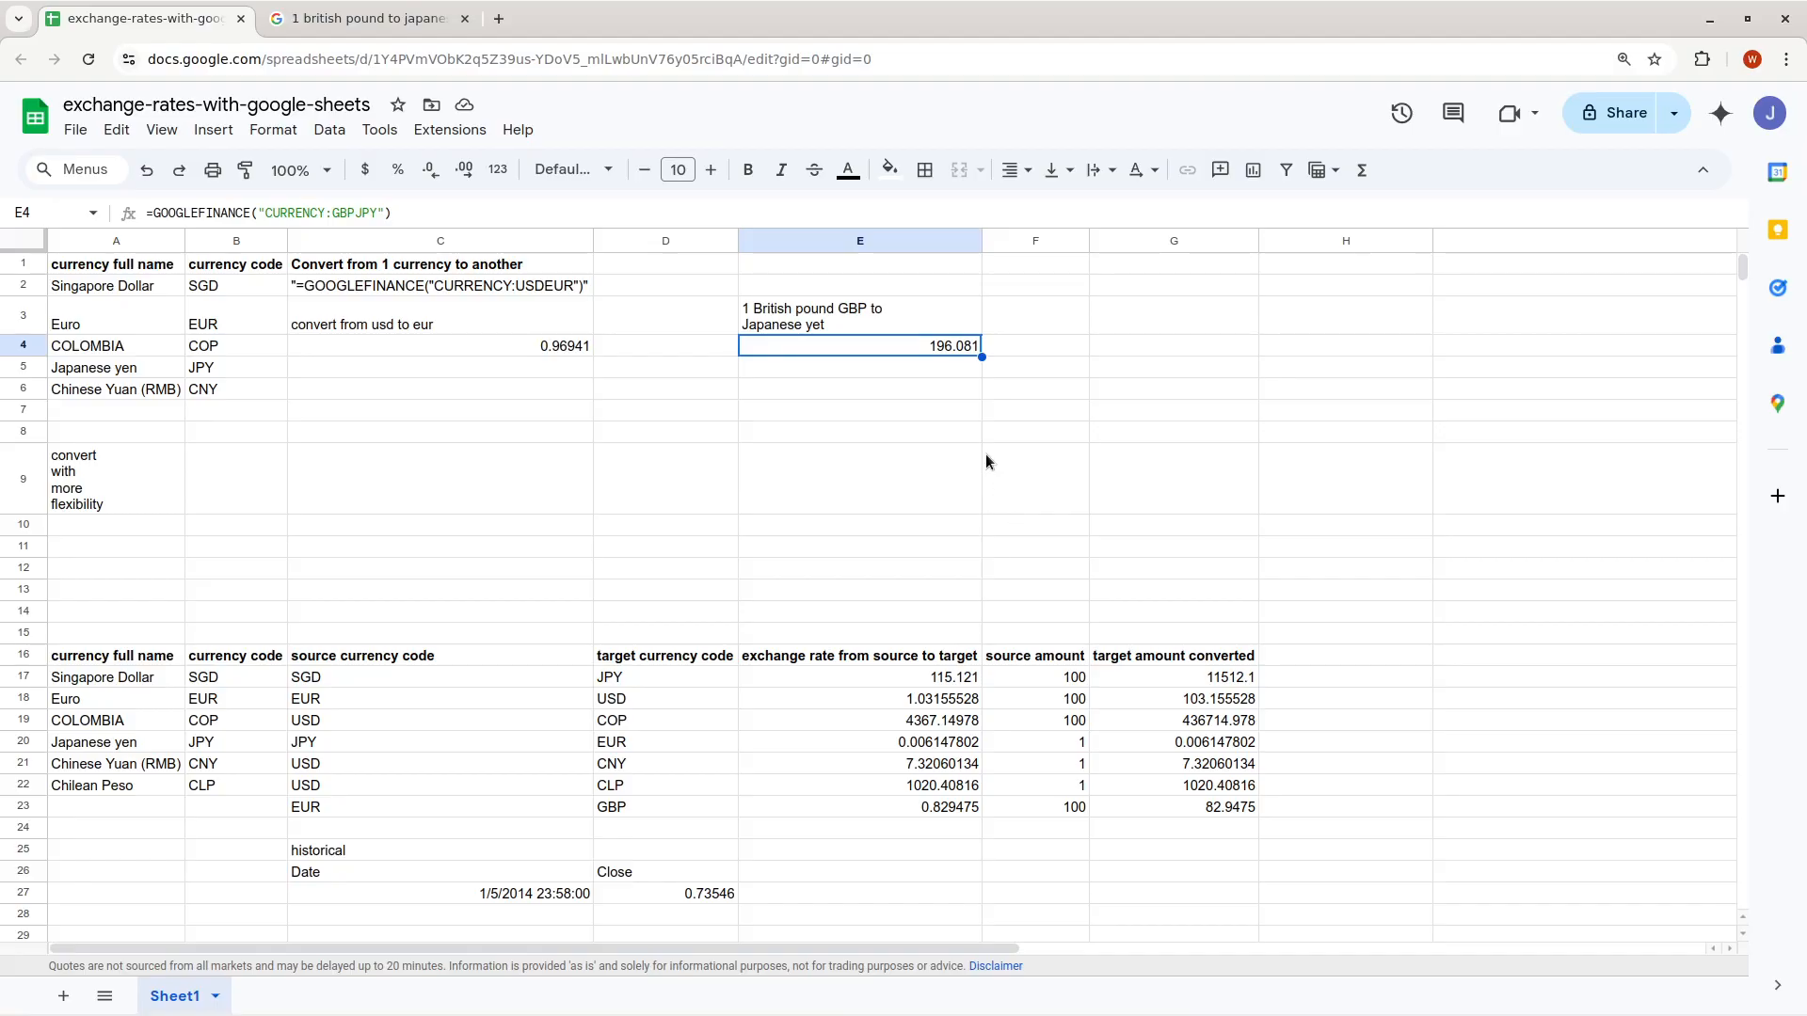
# Review the GBP-to-JPY formula in E4 together with its label in E3, leaving both as they are
pyautogui.doubleClick(883, 341)
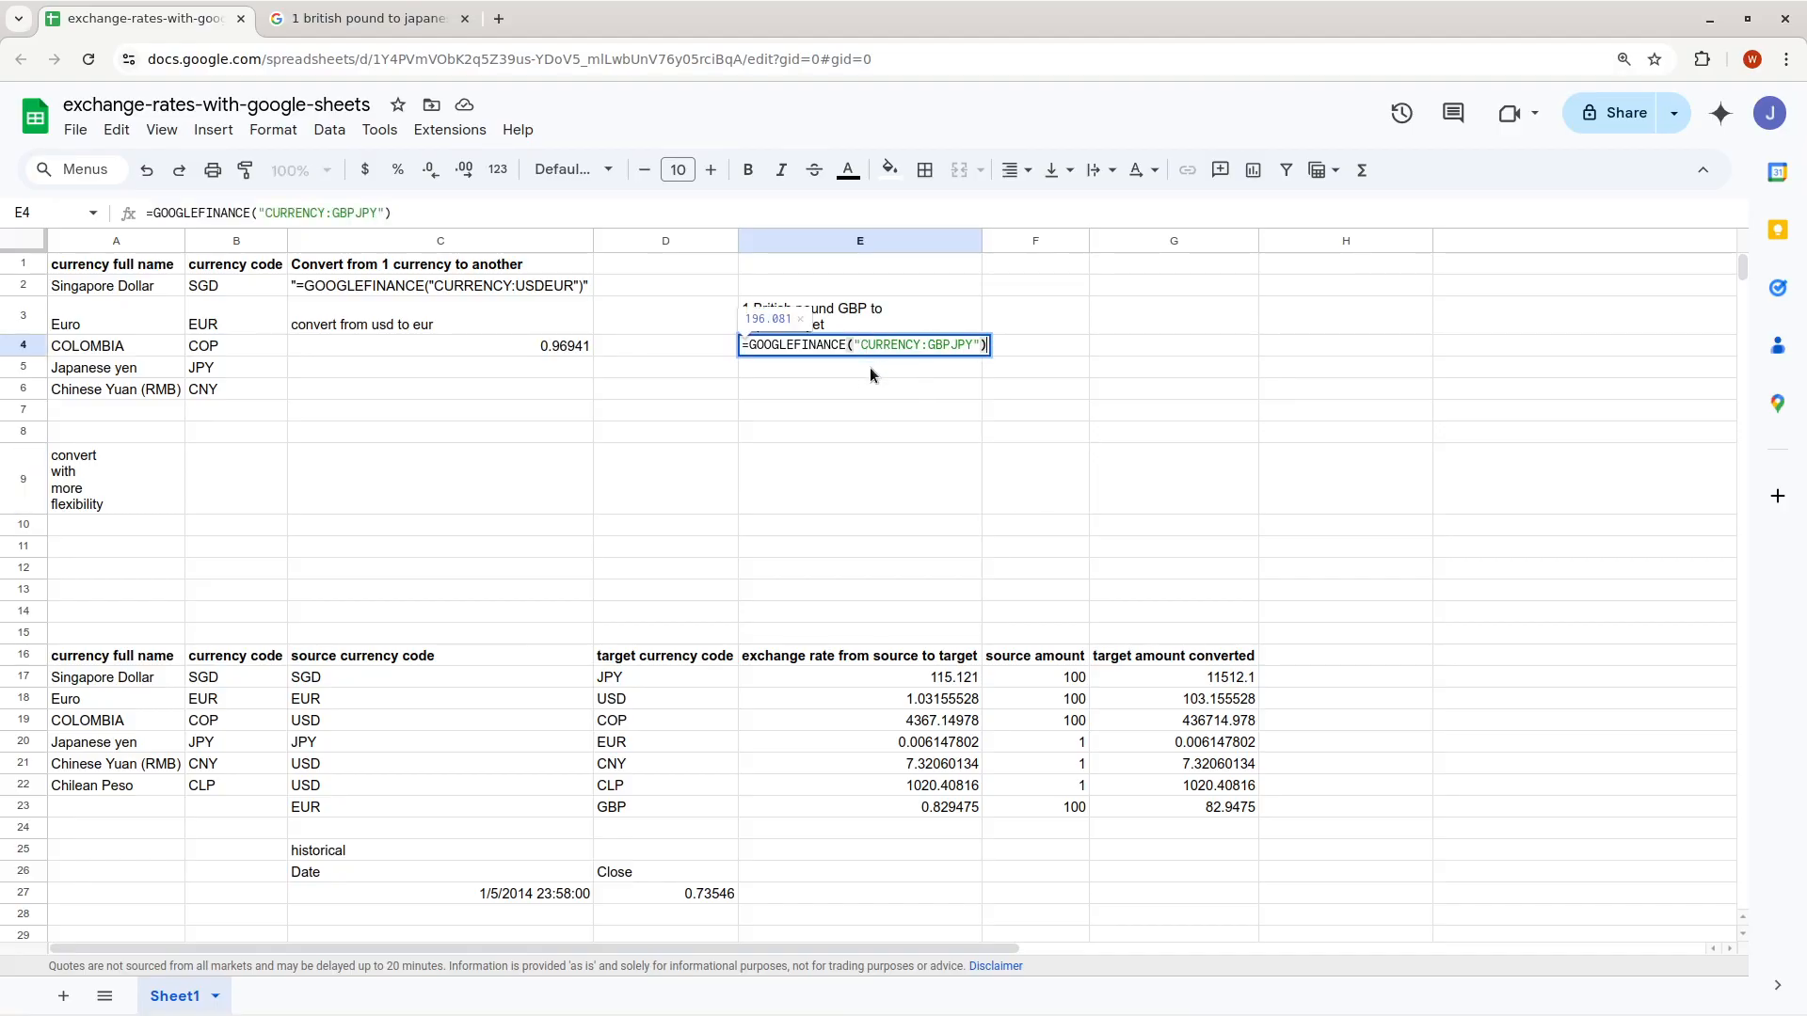
pyautogui.click(849, 384)
pyautogui.doubleClick(834, 330)
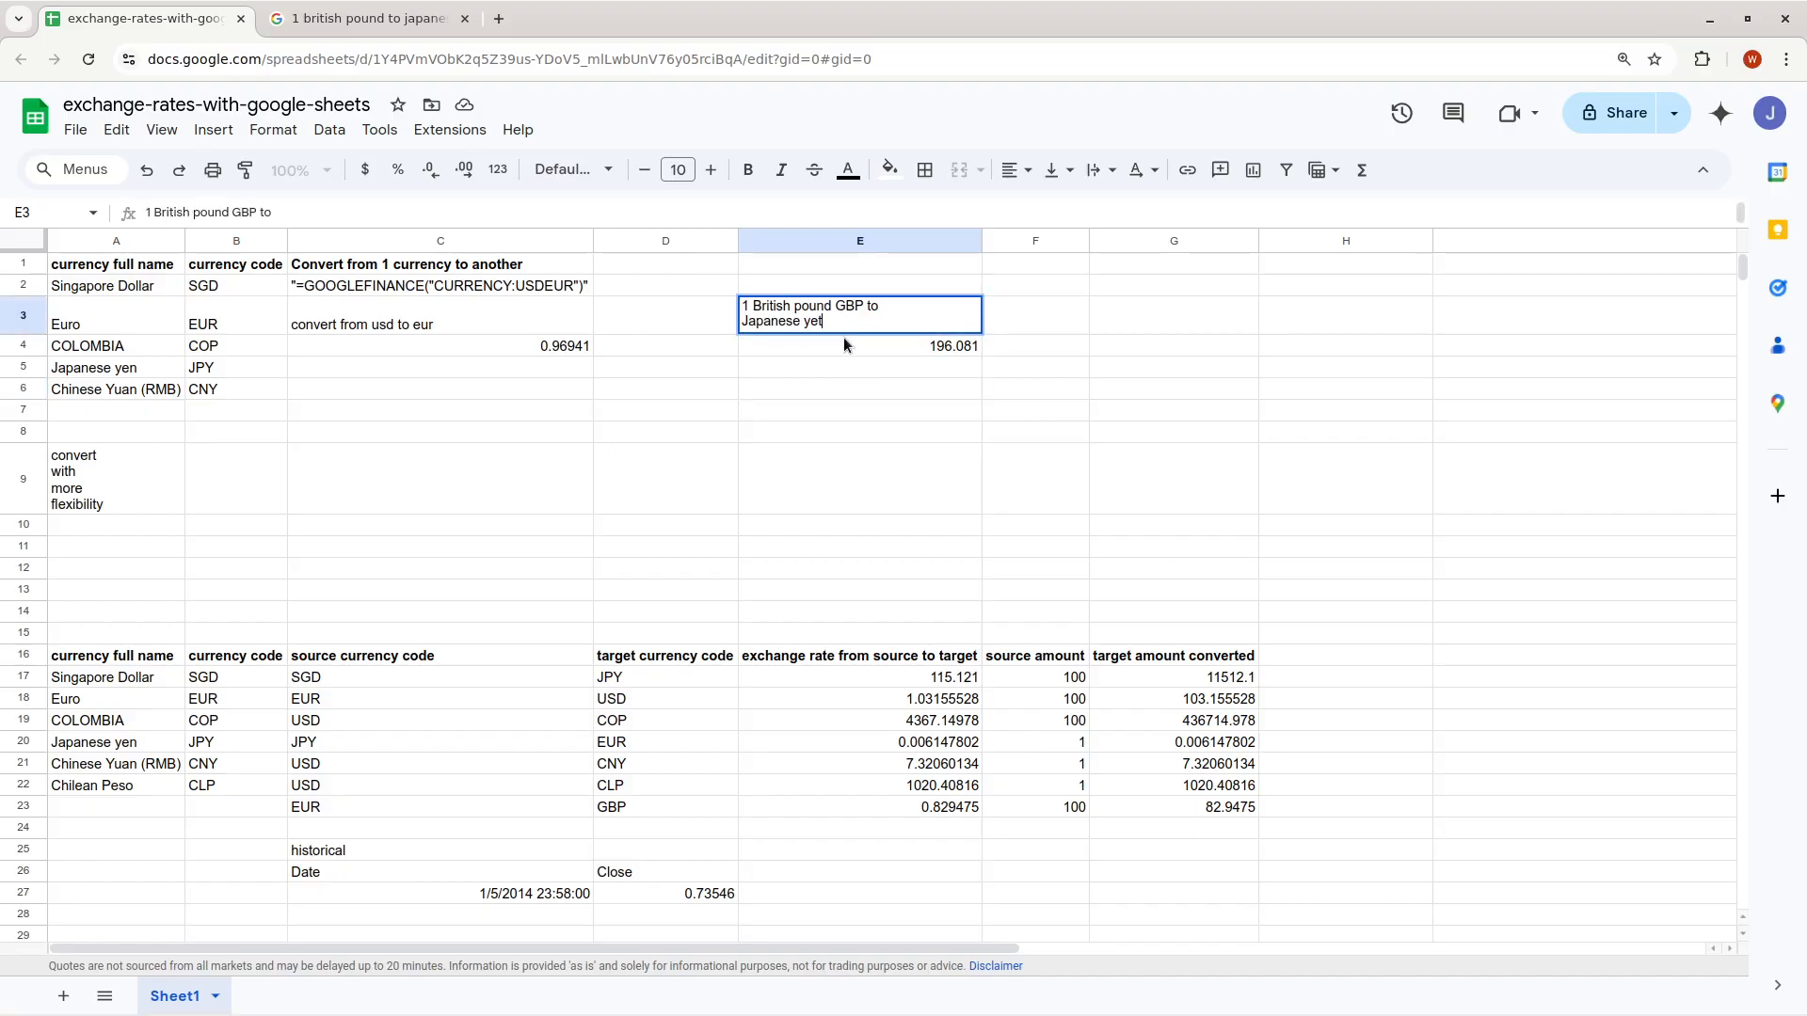
pyautogui.click(844, 338)
pyautogui.hotkey('ctrl', 'c')
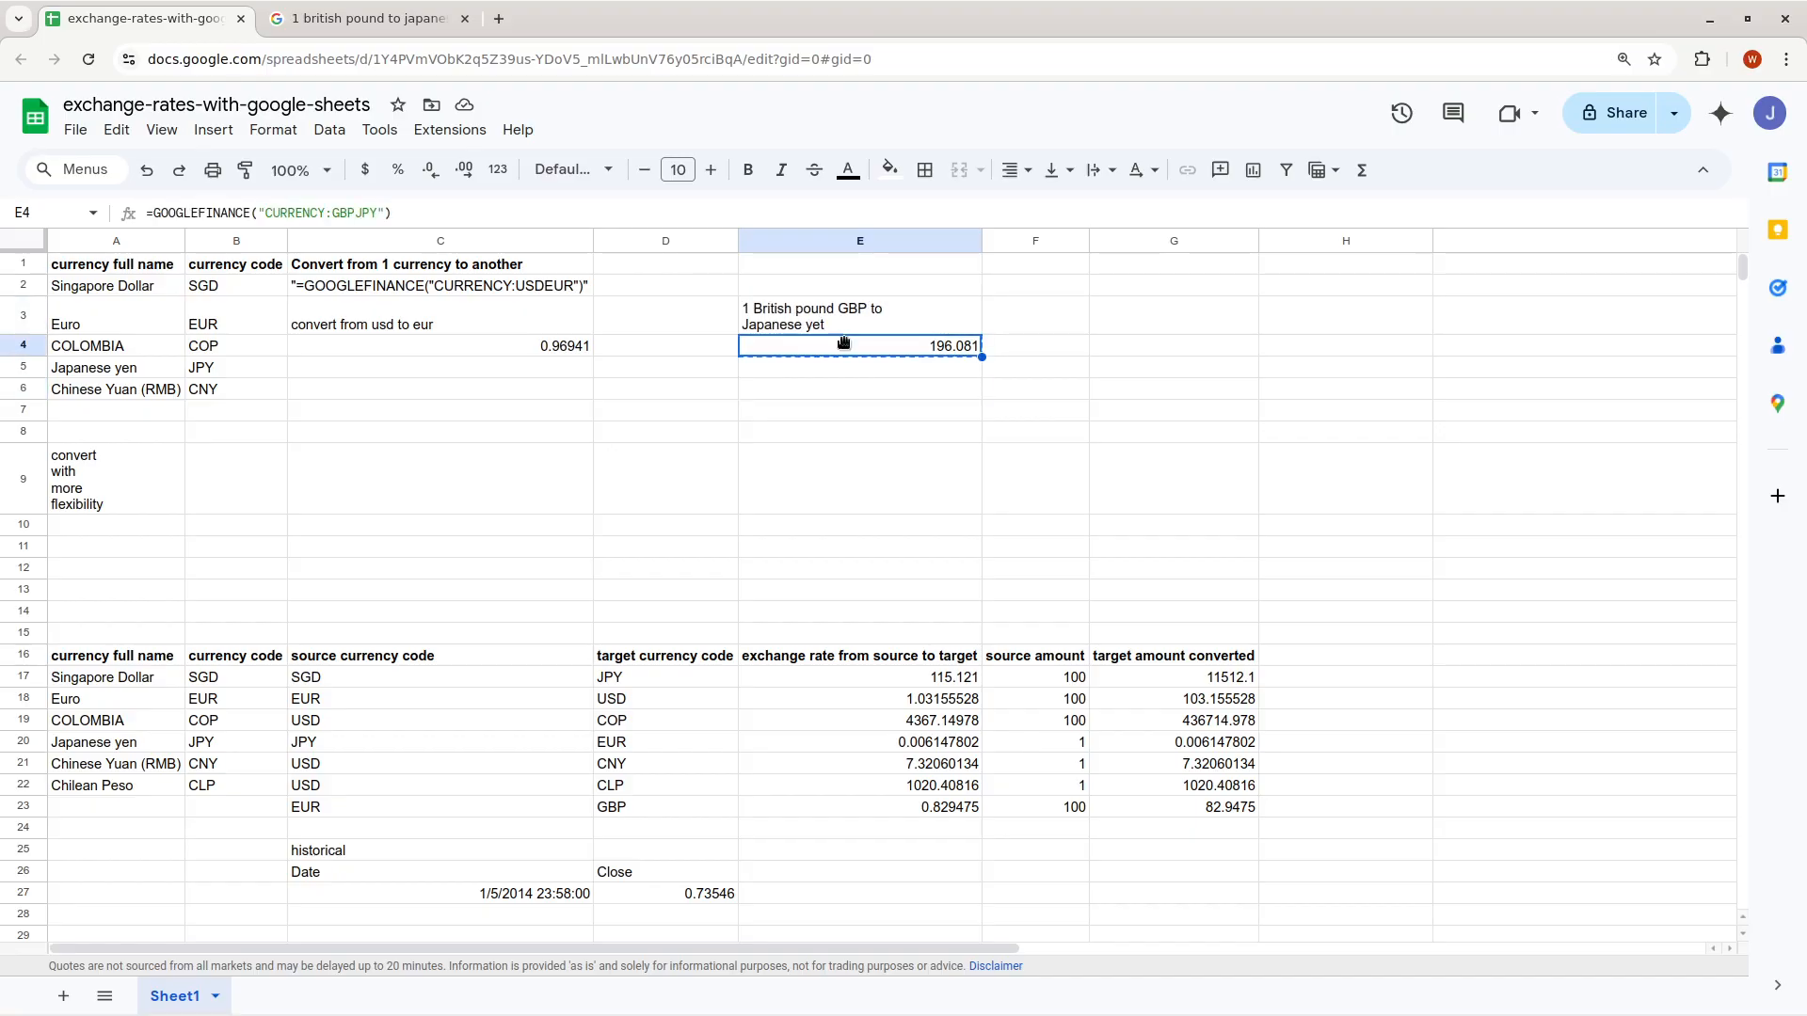
pyautogui.doubleClick(855, 345)
pyautogui.click(871, 389)
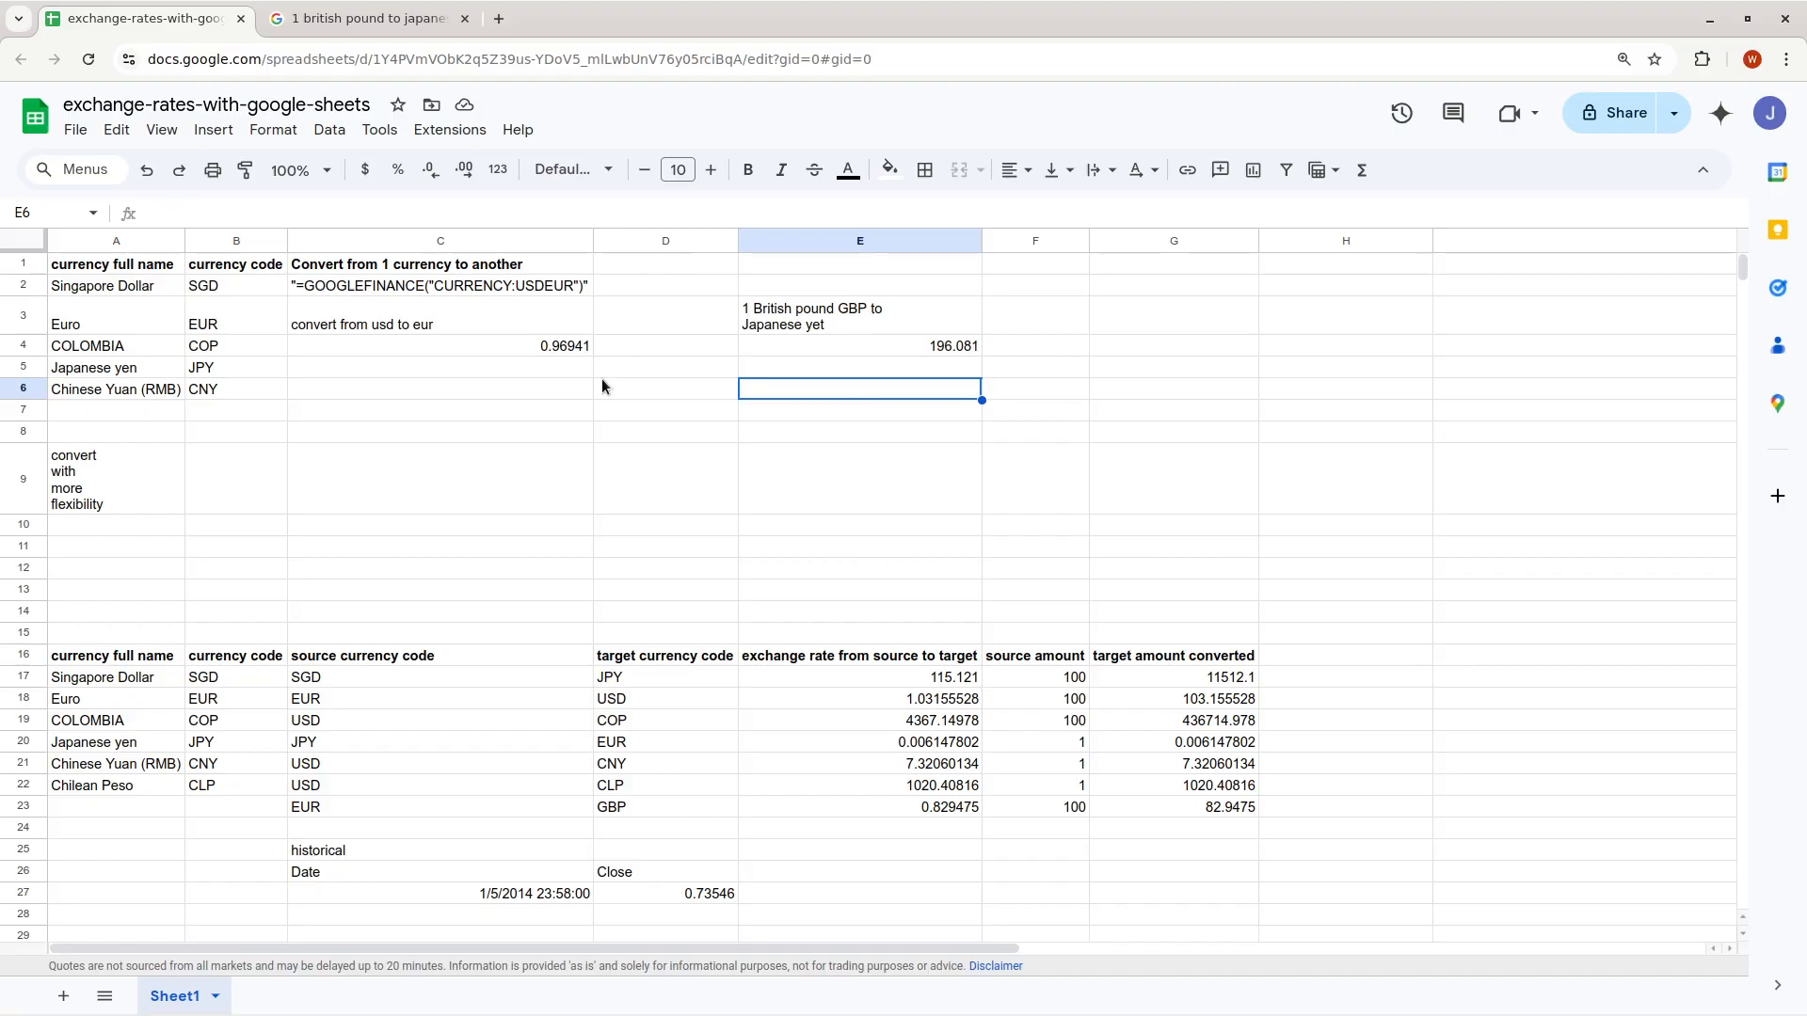
# Enter the label "Singapore Dollars to Colombian Pesos" in cell C5
pyautogui.click(522, 374)
pyautogui.moveTo(533, 413); pyautogui.dragTo(141, 348)
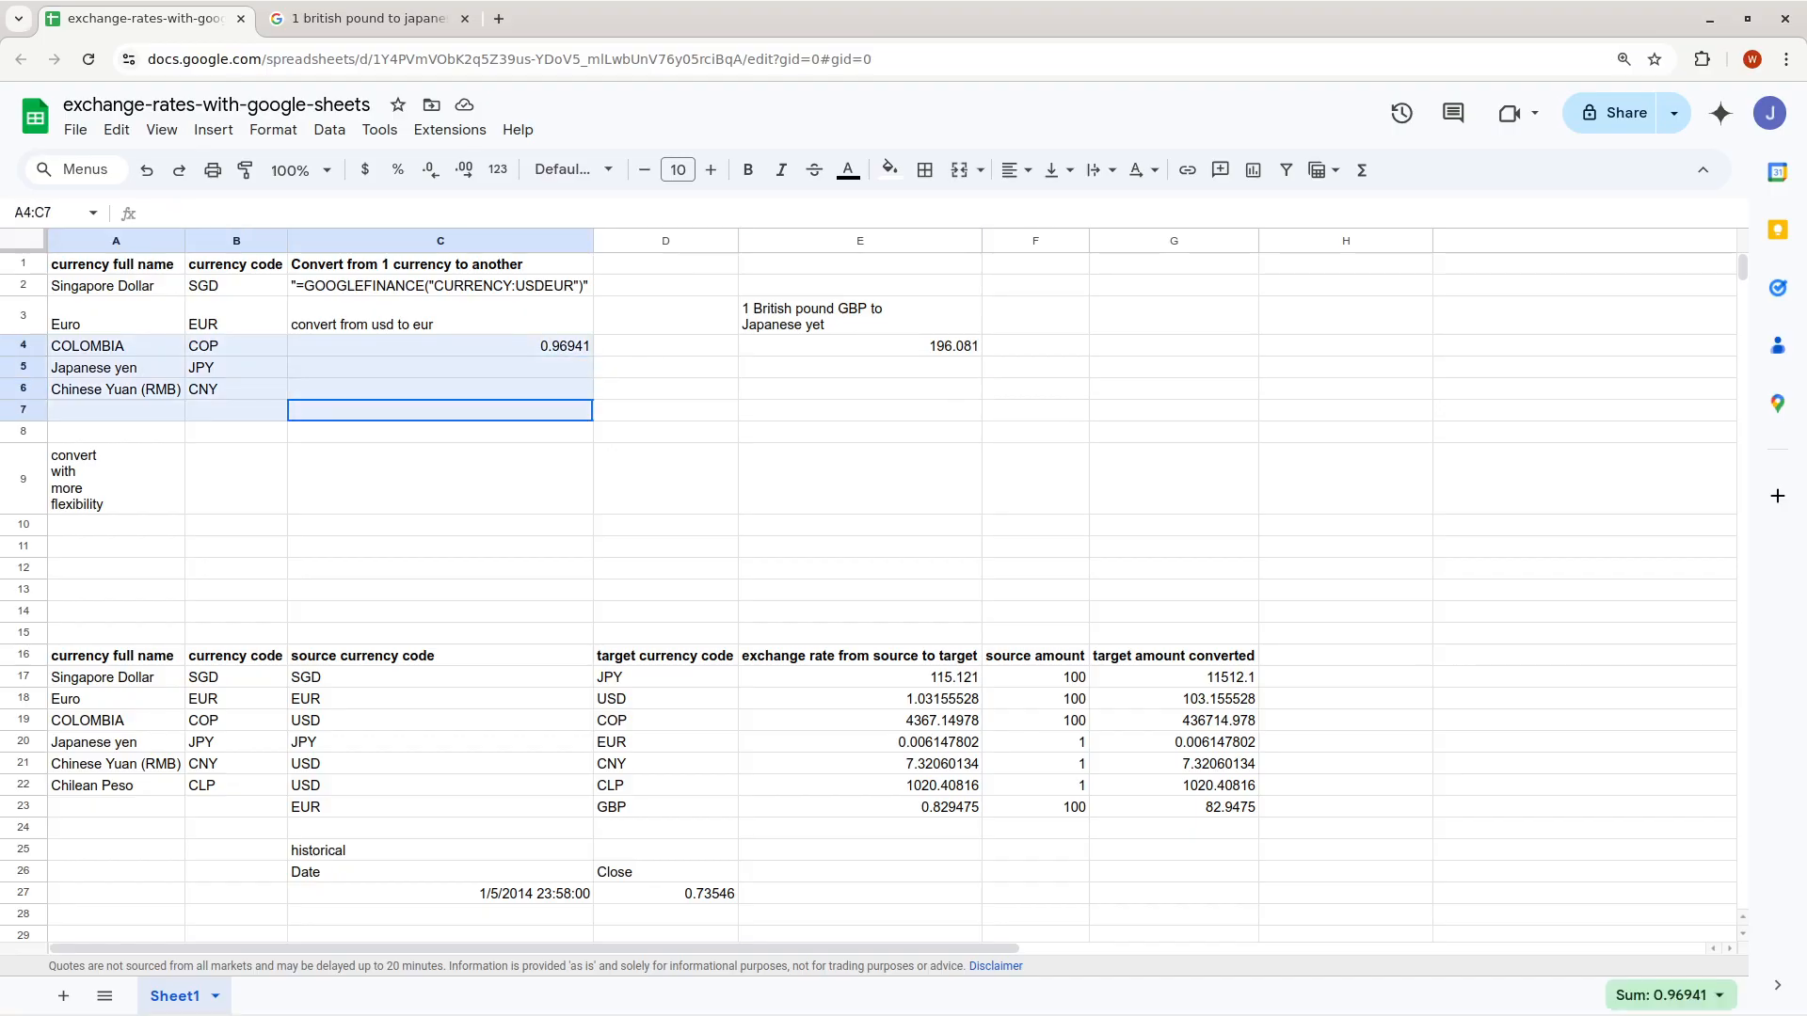
pyautogui.click(651, 410)
pyautogui.click(507, 363)
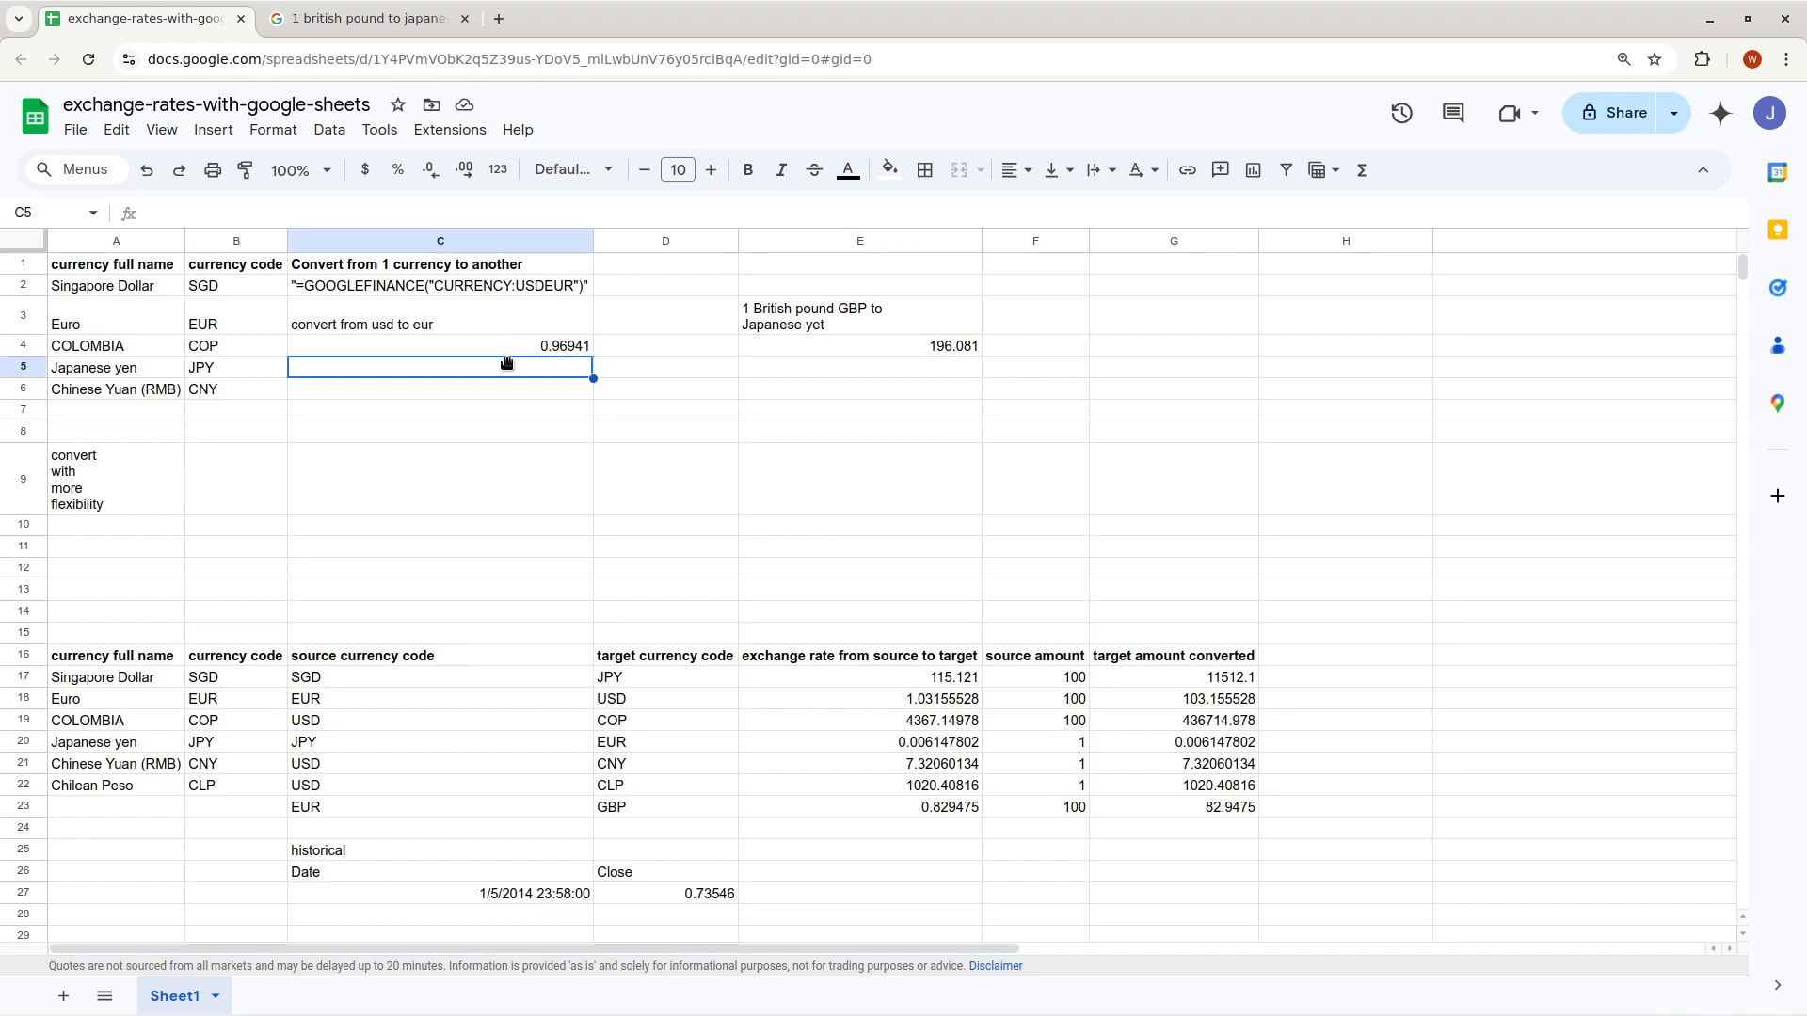
pyautogui.write('Singapore Dollars to Chile')
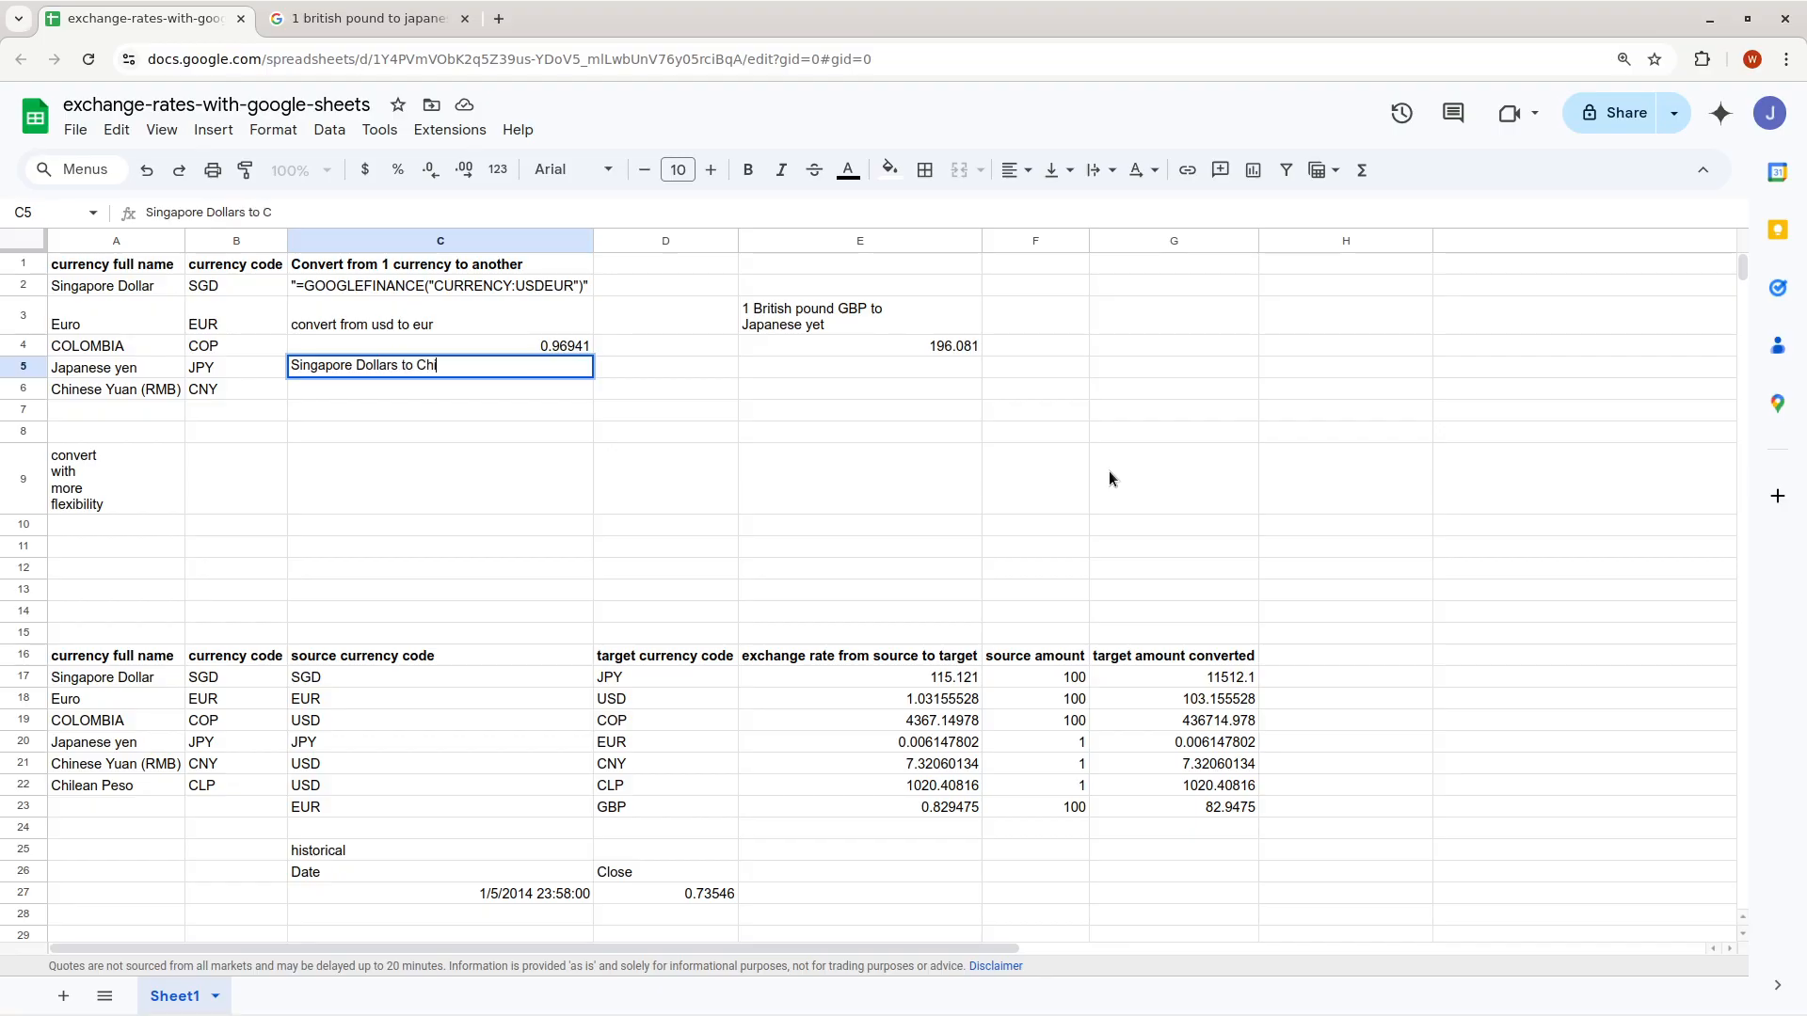
pyautogui.press('BackSpace')
pyautogui.write('olombian Pesos')
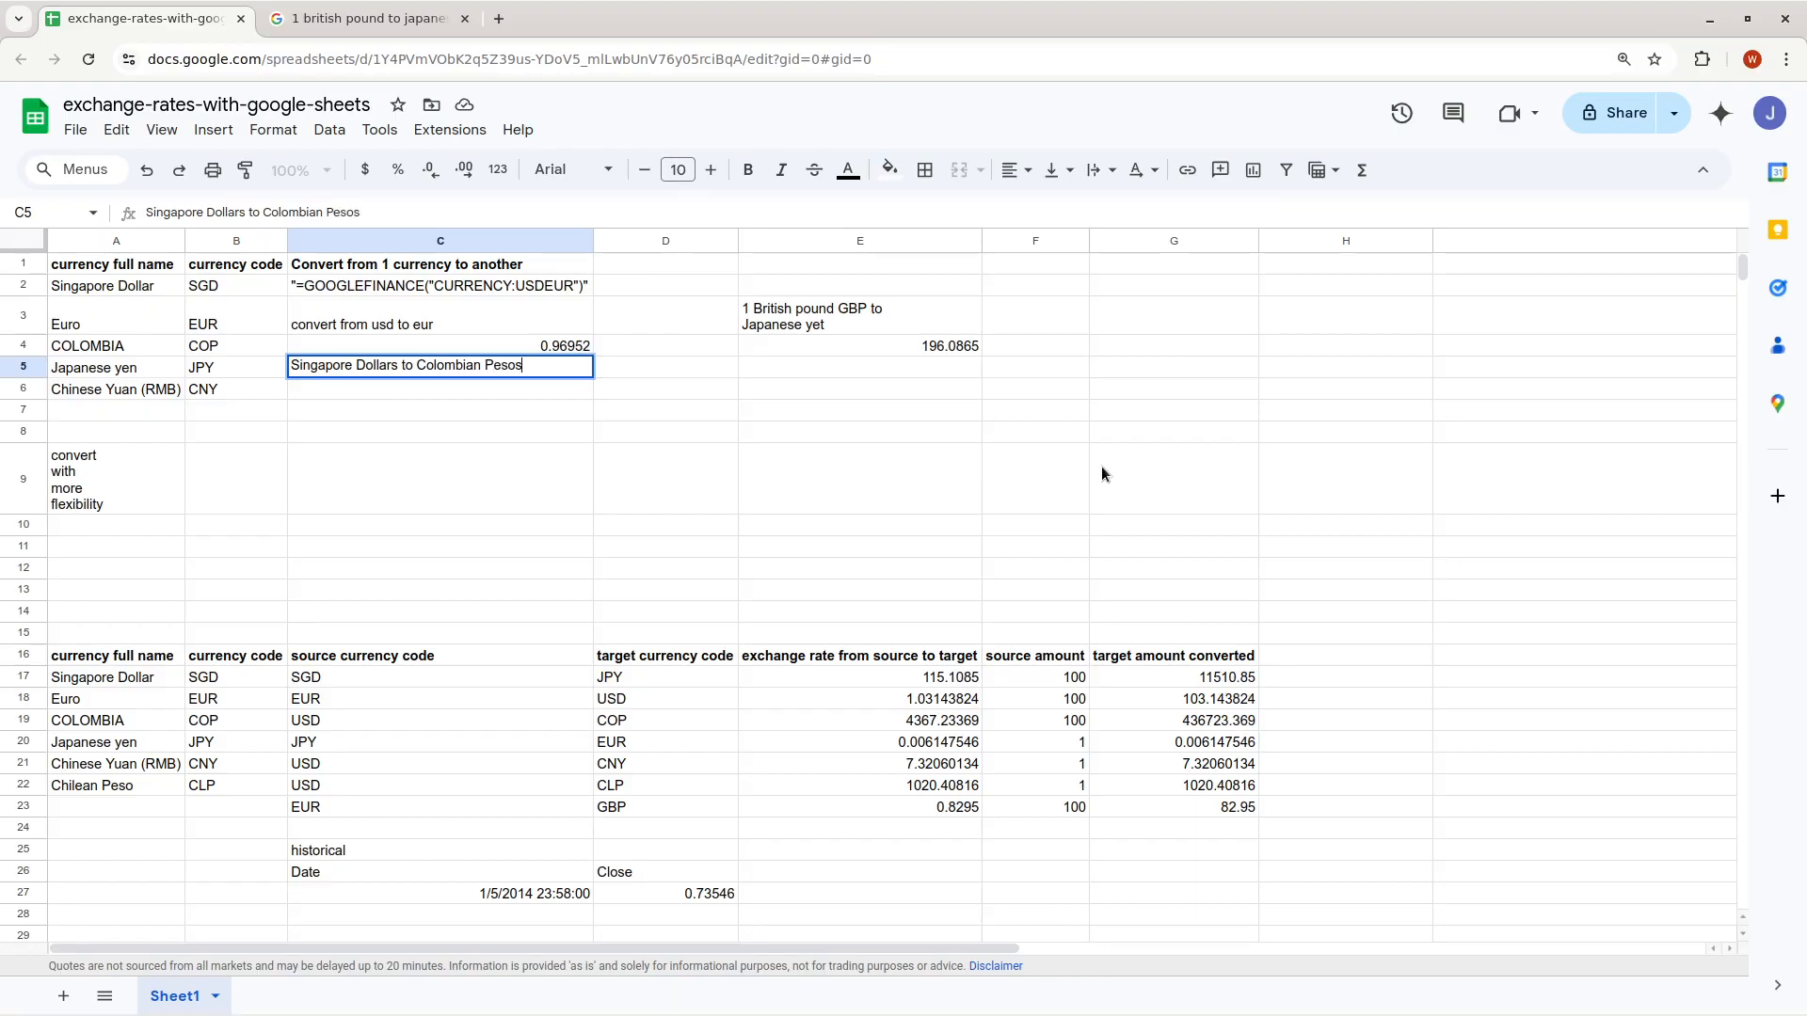
pyautogui.click(516, 350)
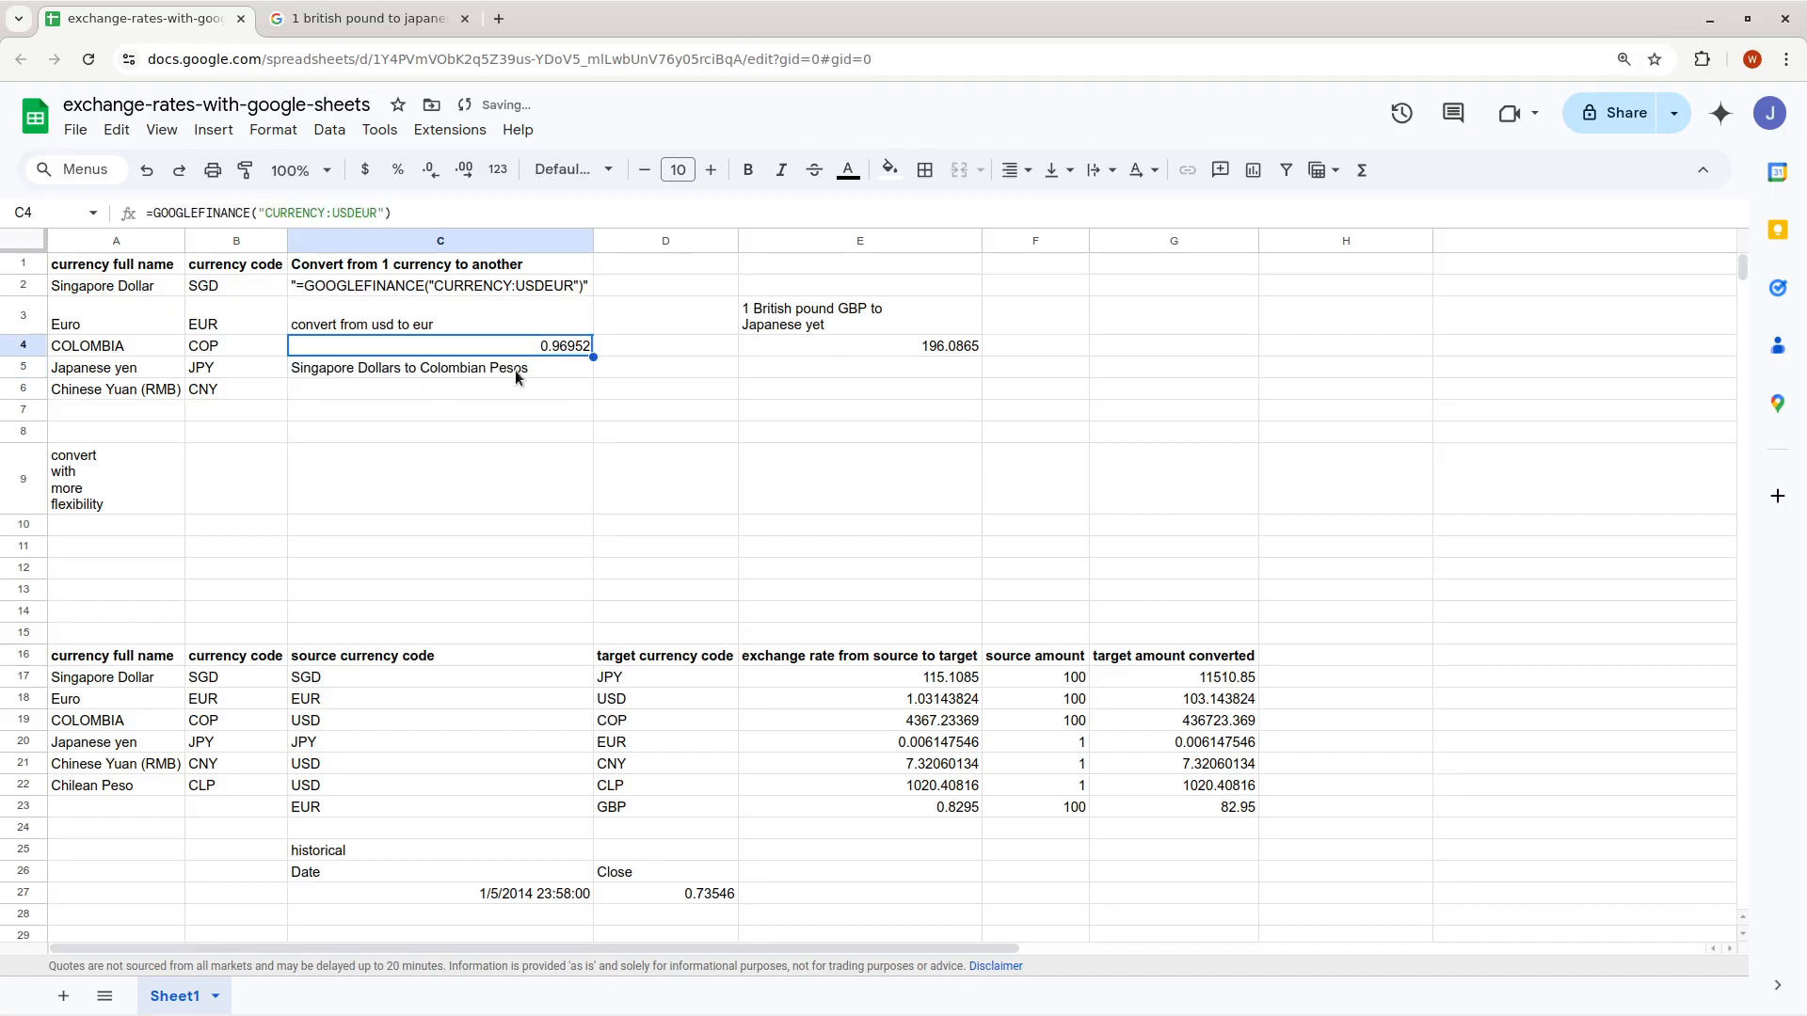
# Copy the GBP-to-JPY formula from cell E4 into cell C6
pyautogui.click(512, 372)
pyautogui.click(527, 388)
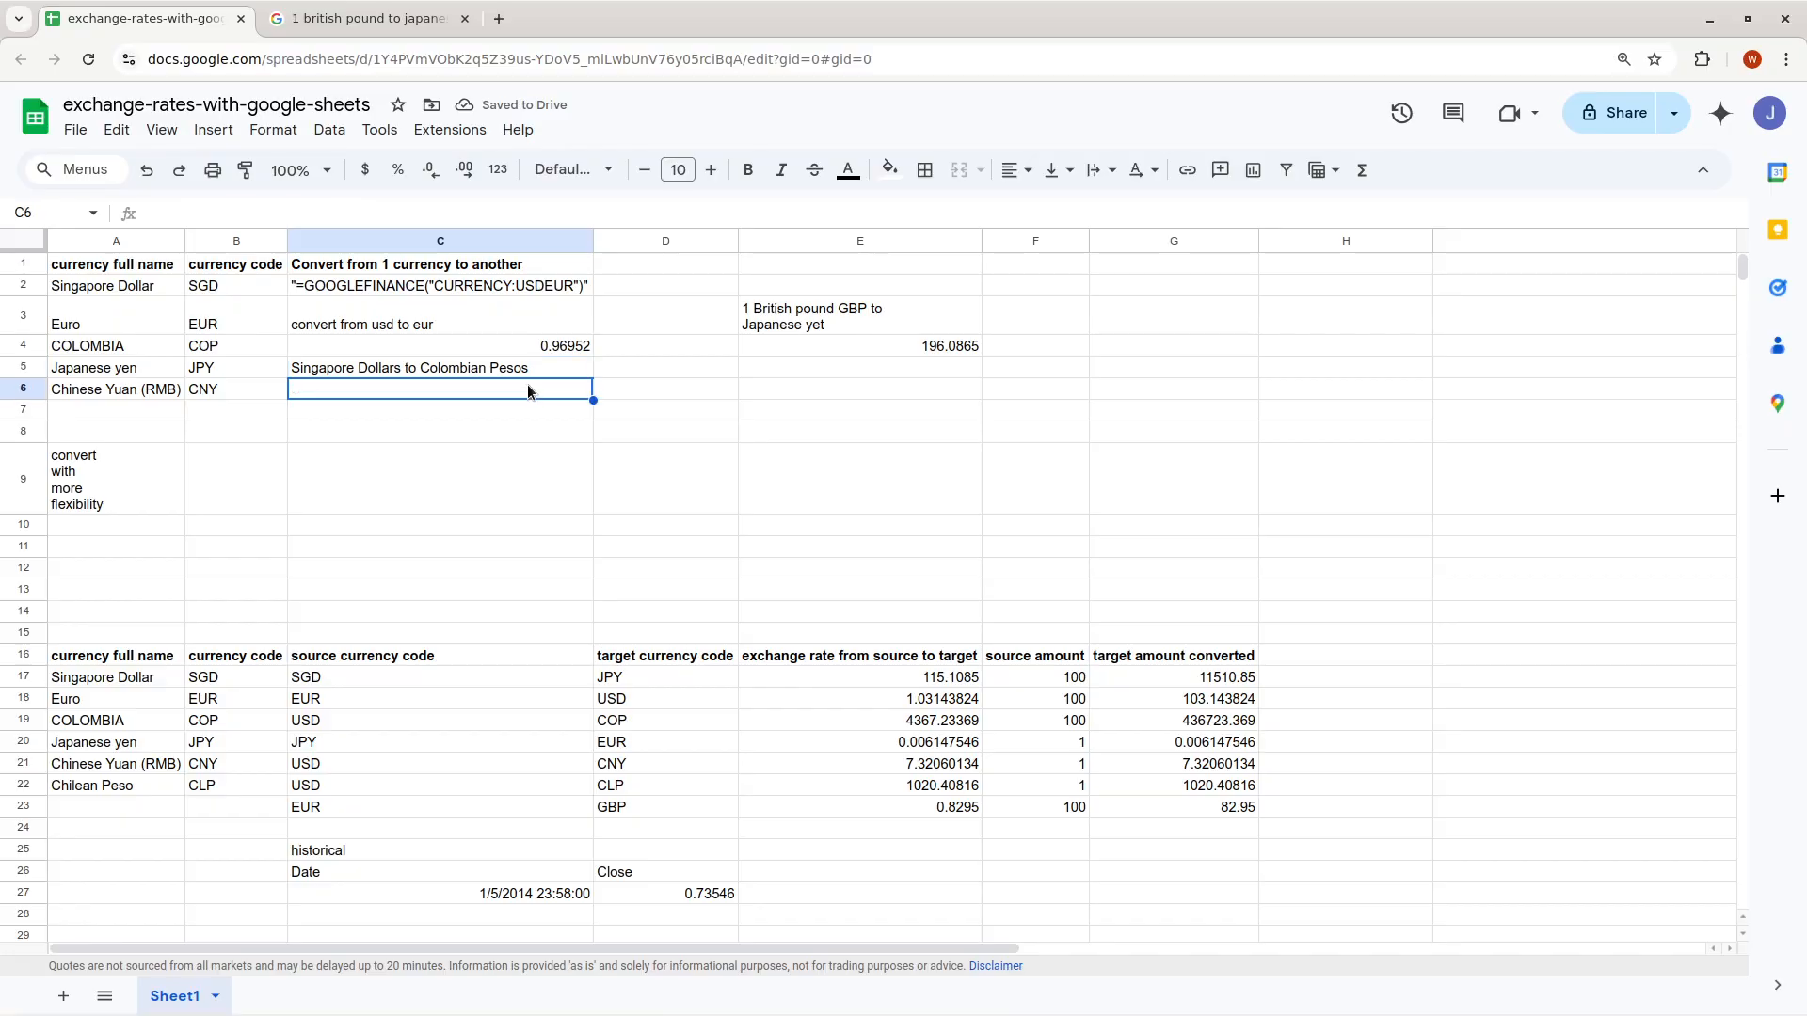
pyautogui.click(431, 367)
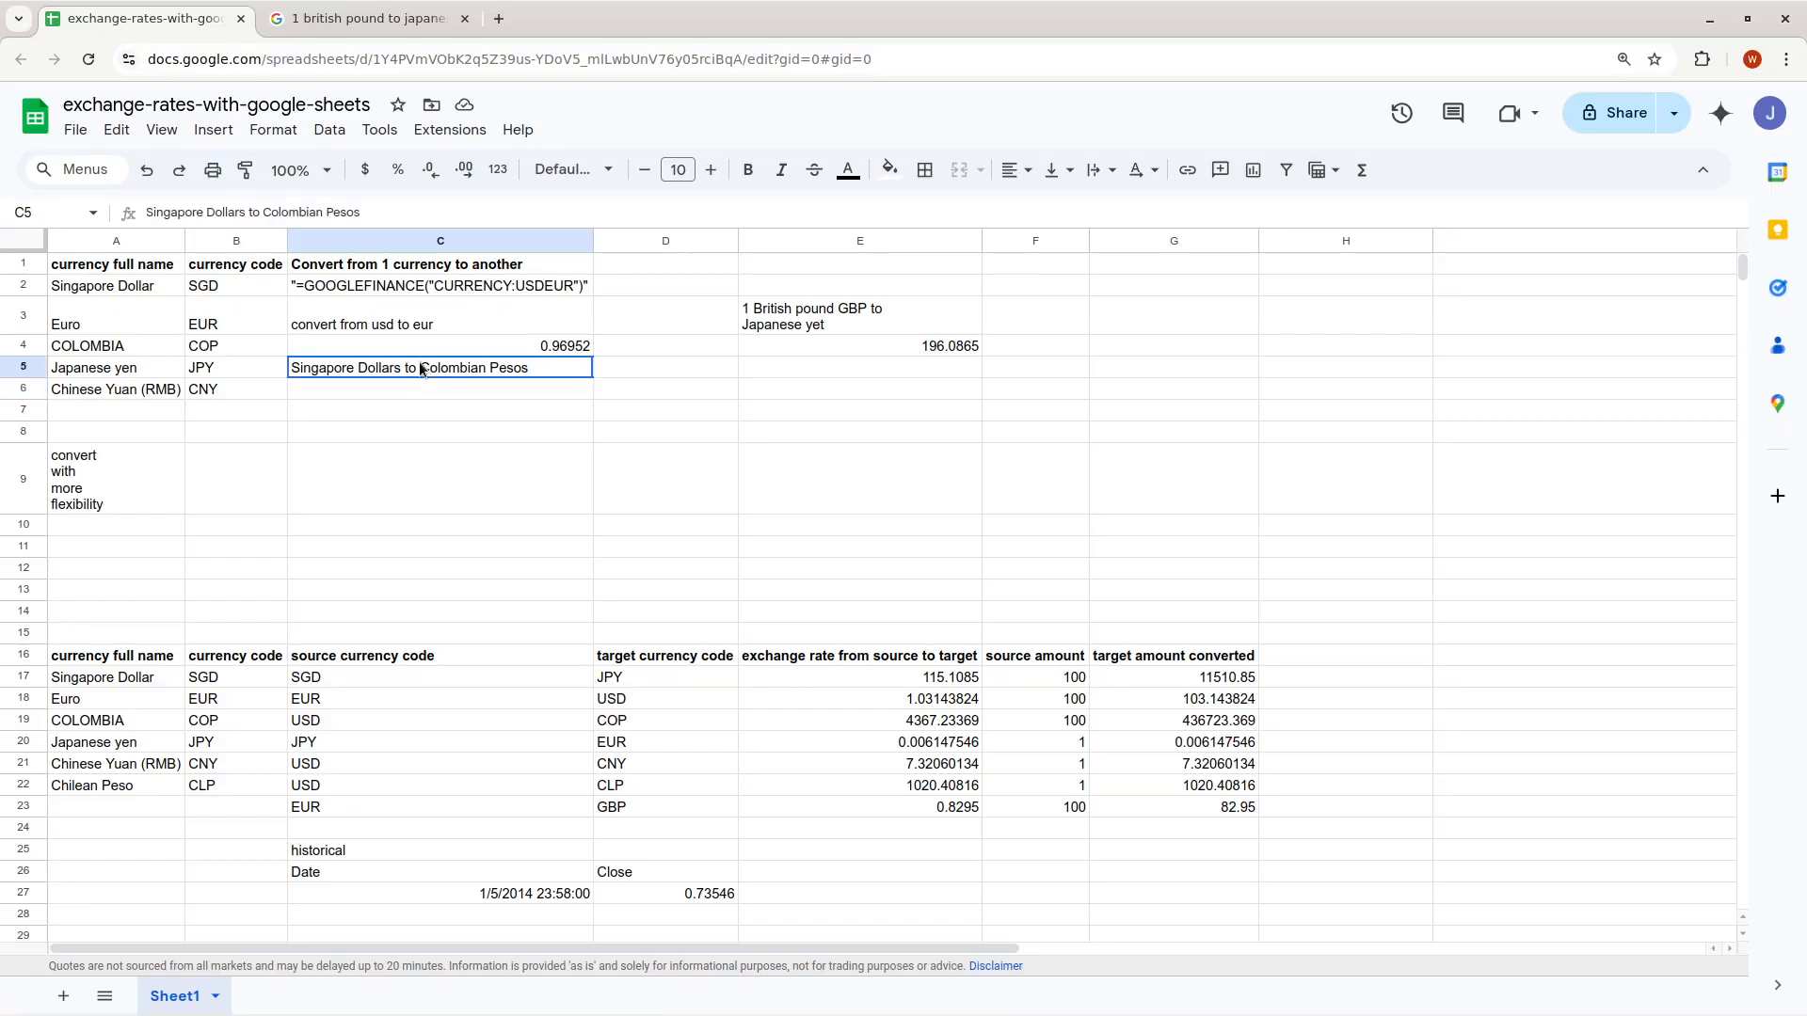
pyautogui.click(922, 350)
pyautogui.doubleClick(922, 351)
pyautogui.tripleClick(894, 346)
pyautogui.doubleClick(450, 394)
pyautogui.hotkey('ctrl', 'v')
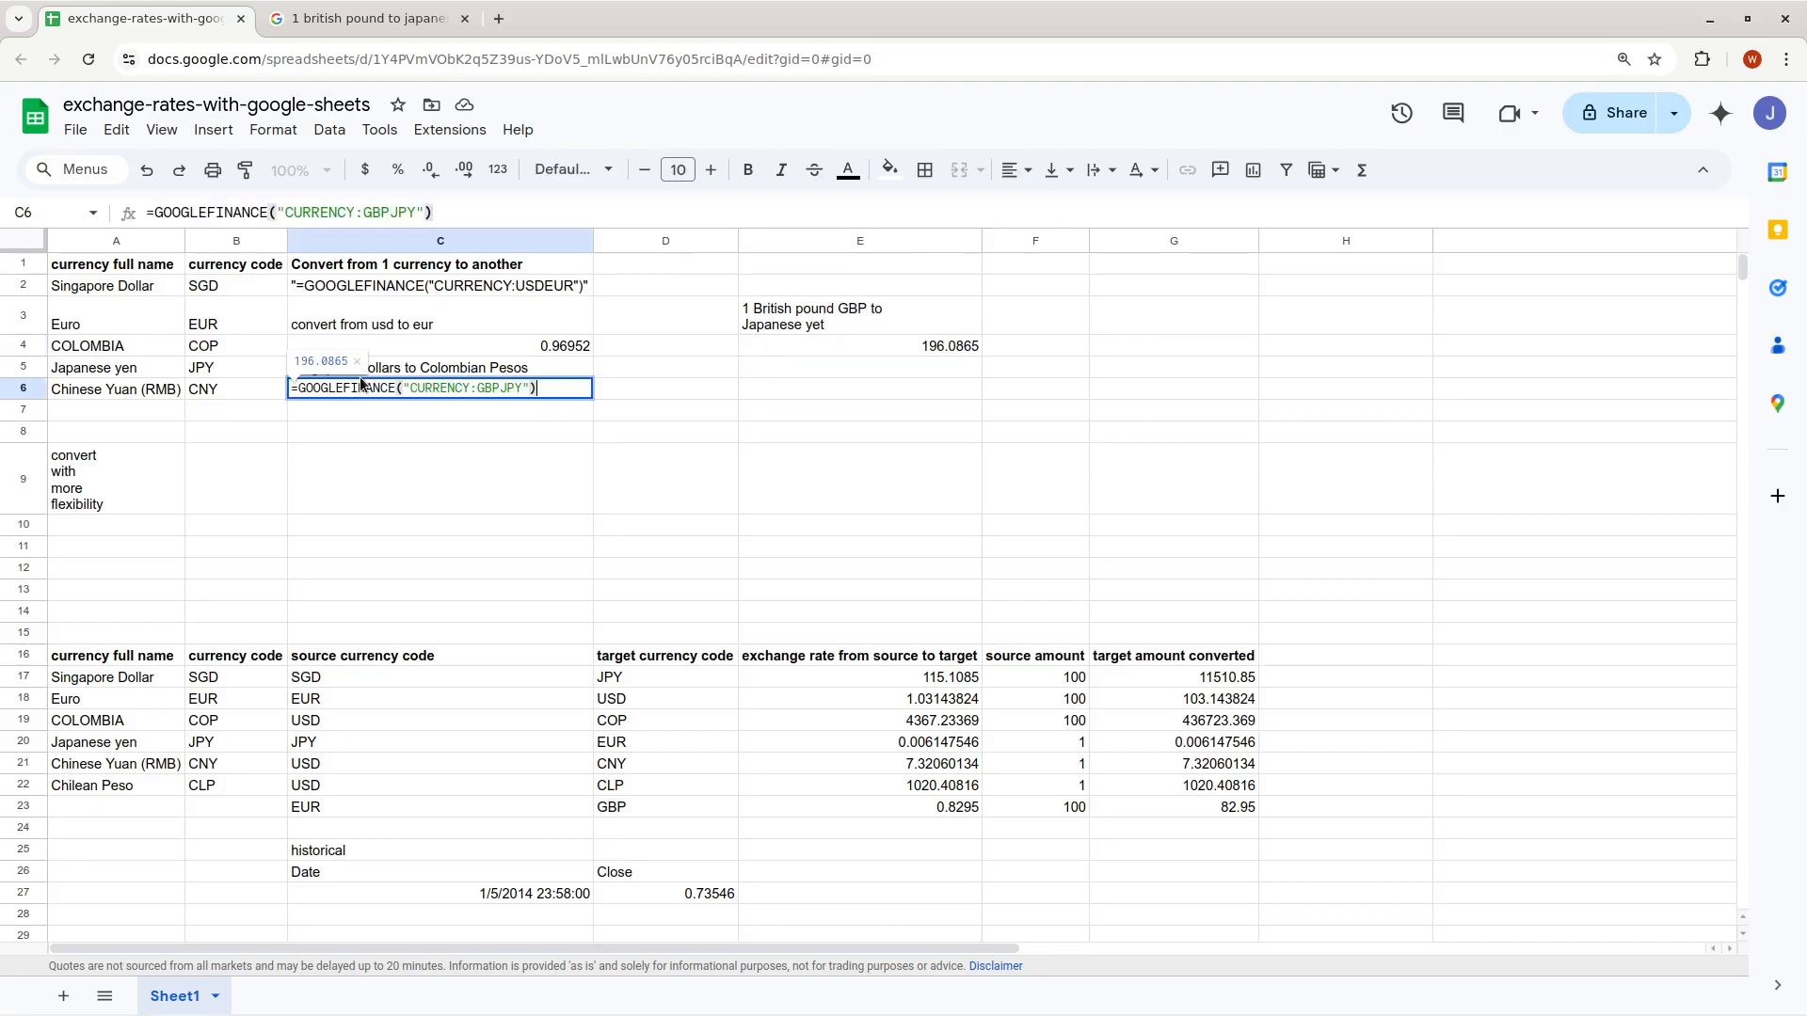
# Change the currency pair in the C6 formula so it reads =GOOGLEFINANCE("CURRENCY:SGDCOP")
pyautogui.doubleClick(434, 386)
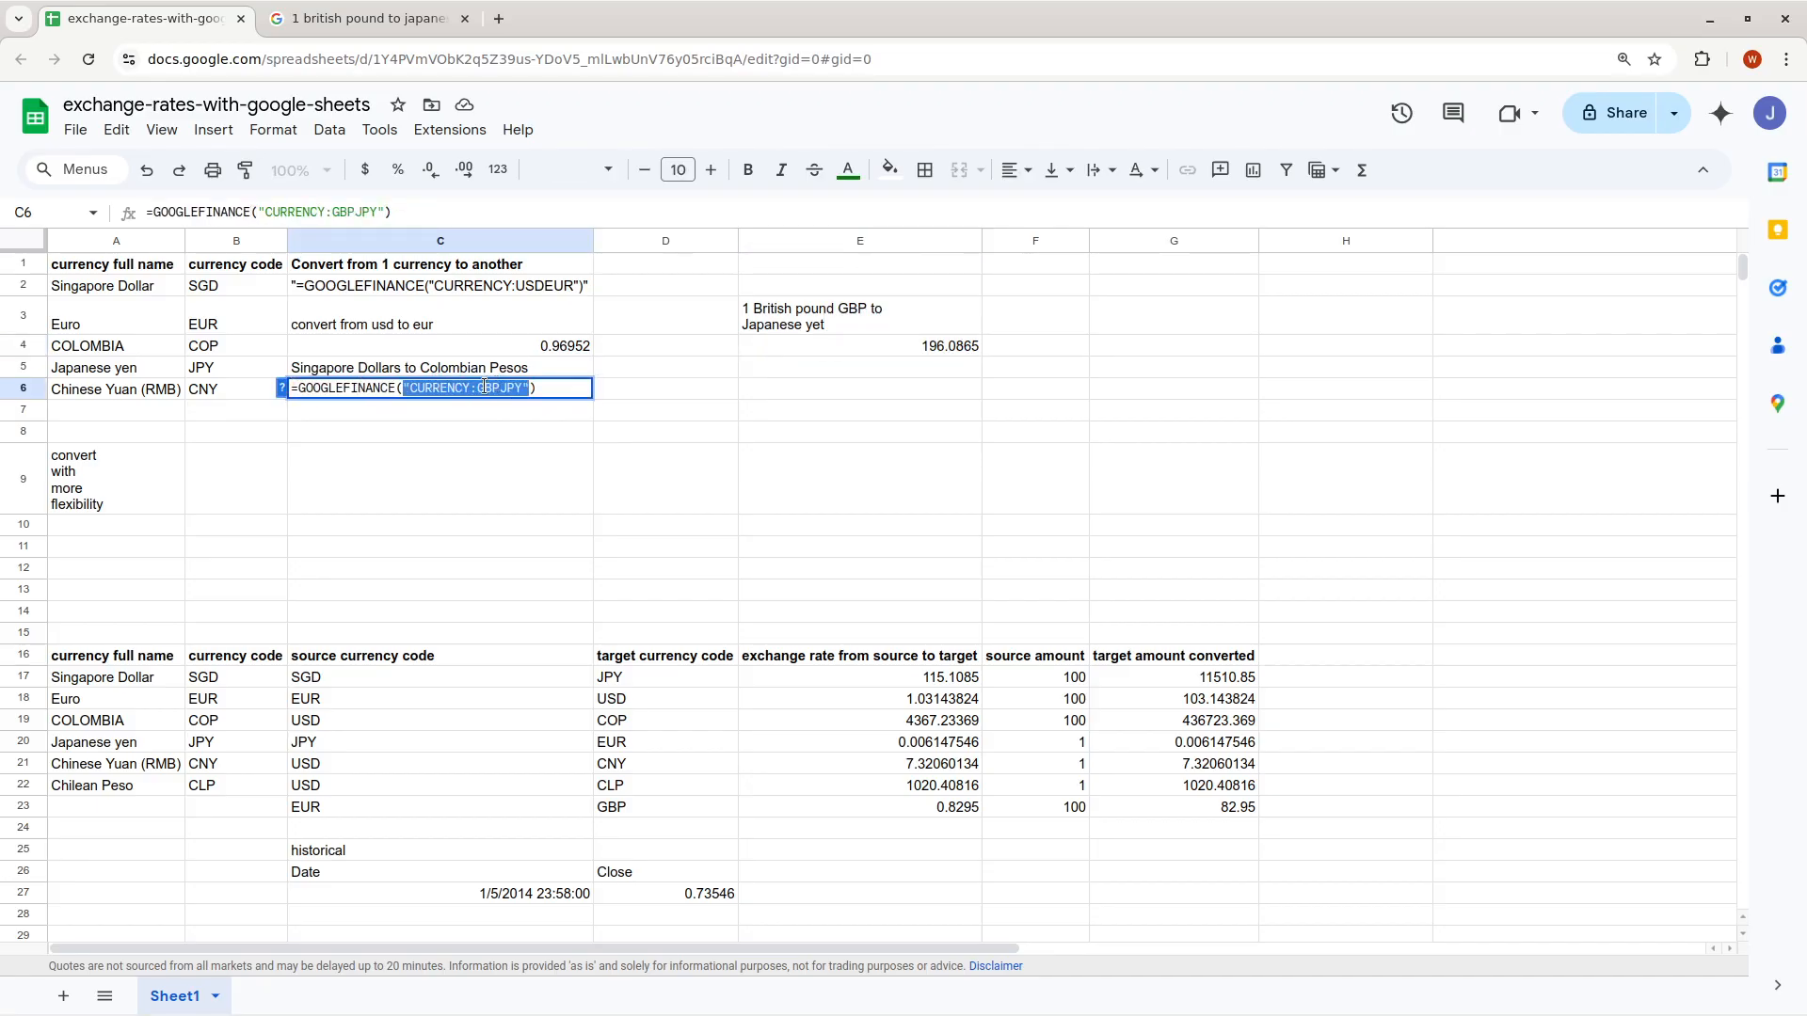
pyautogui.click(469, 387)
pyautogui.hotkey('shift', 'Right')
pyautogui.hotkey('shift', 'Right')
pyautogui.hotkey('shift', 'Right')
pyautogui.press('Delete')
pyautogui.write('COP')
pyautogui.hotkey('shift', 'Right')
pyautogui.hotkey('shift', 'Right')
pyautogui.hotkey('shift', 'Right')
pyautogui.press('Delete')
pyautogui.press('BackSpace')
pyautogui.press('BackSpace')
pyautogui.press('BackSpace')
pyautogui.write('SGD')
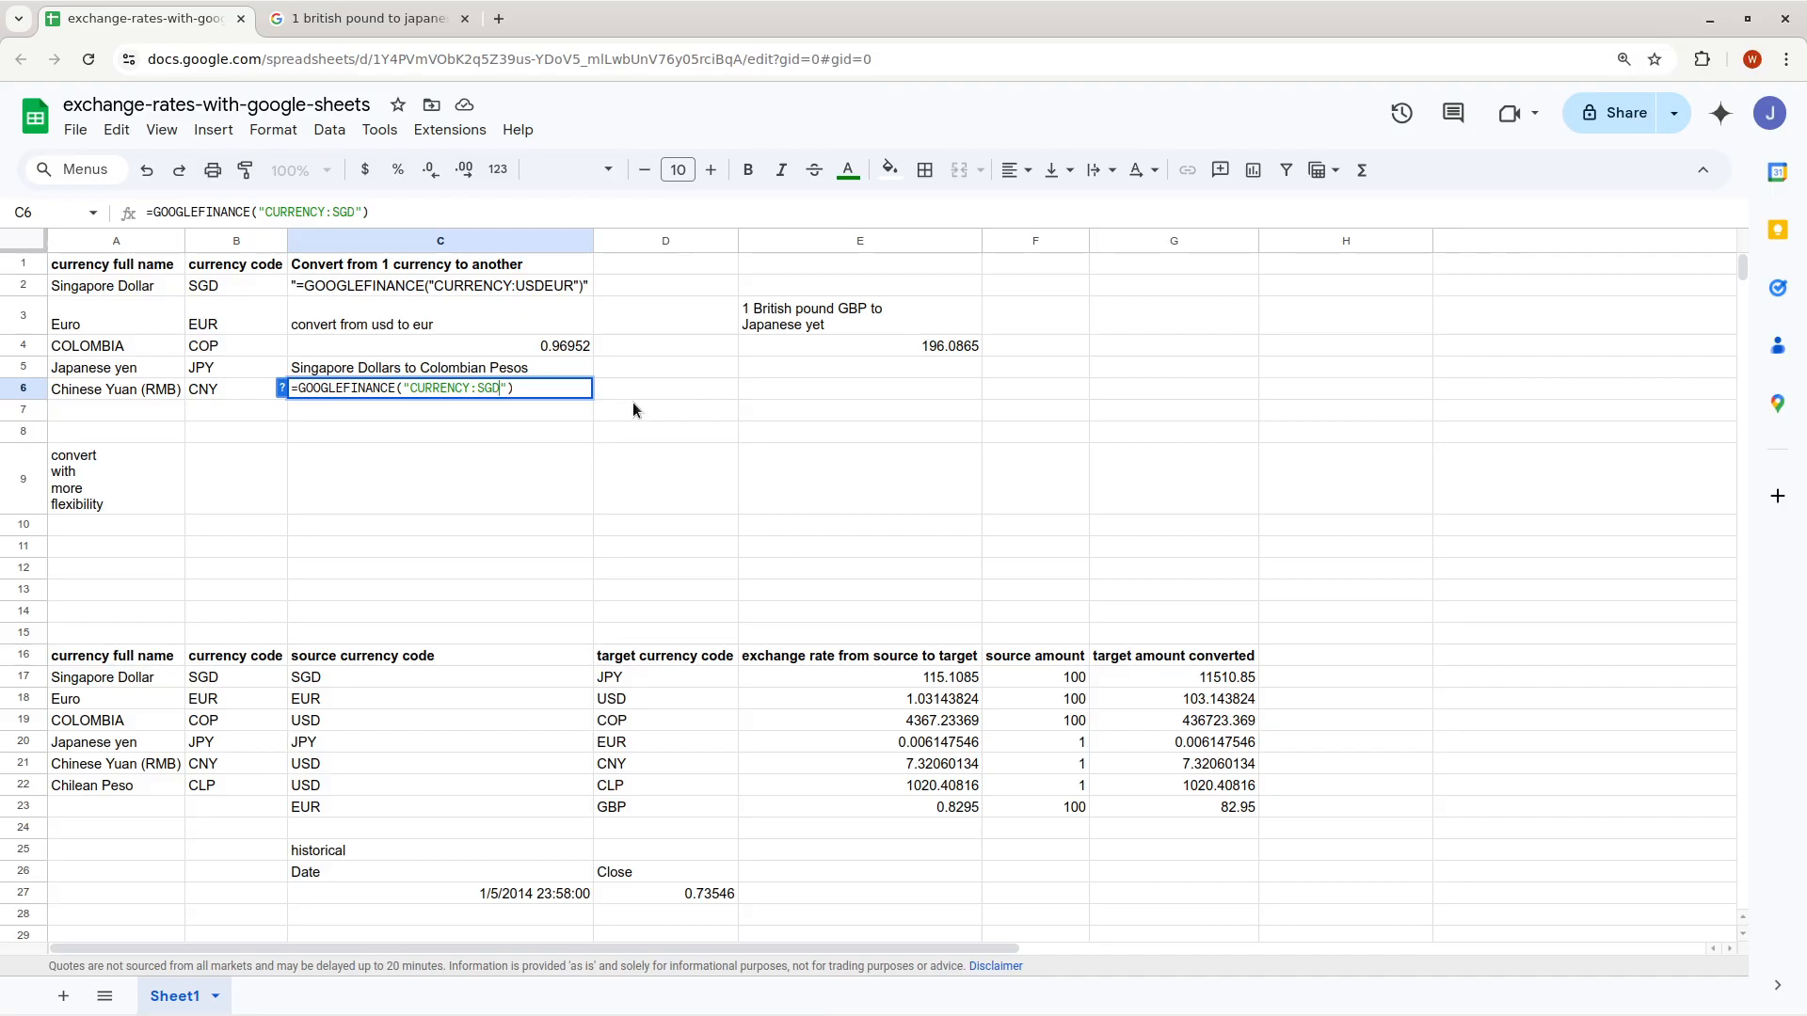
pyautogui.write('COP')
pyautogui.press('Return')
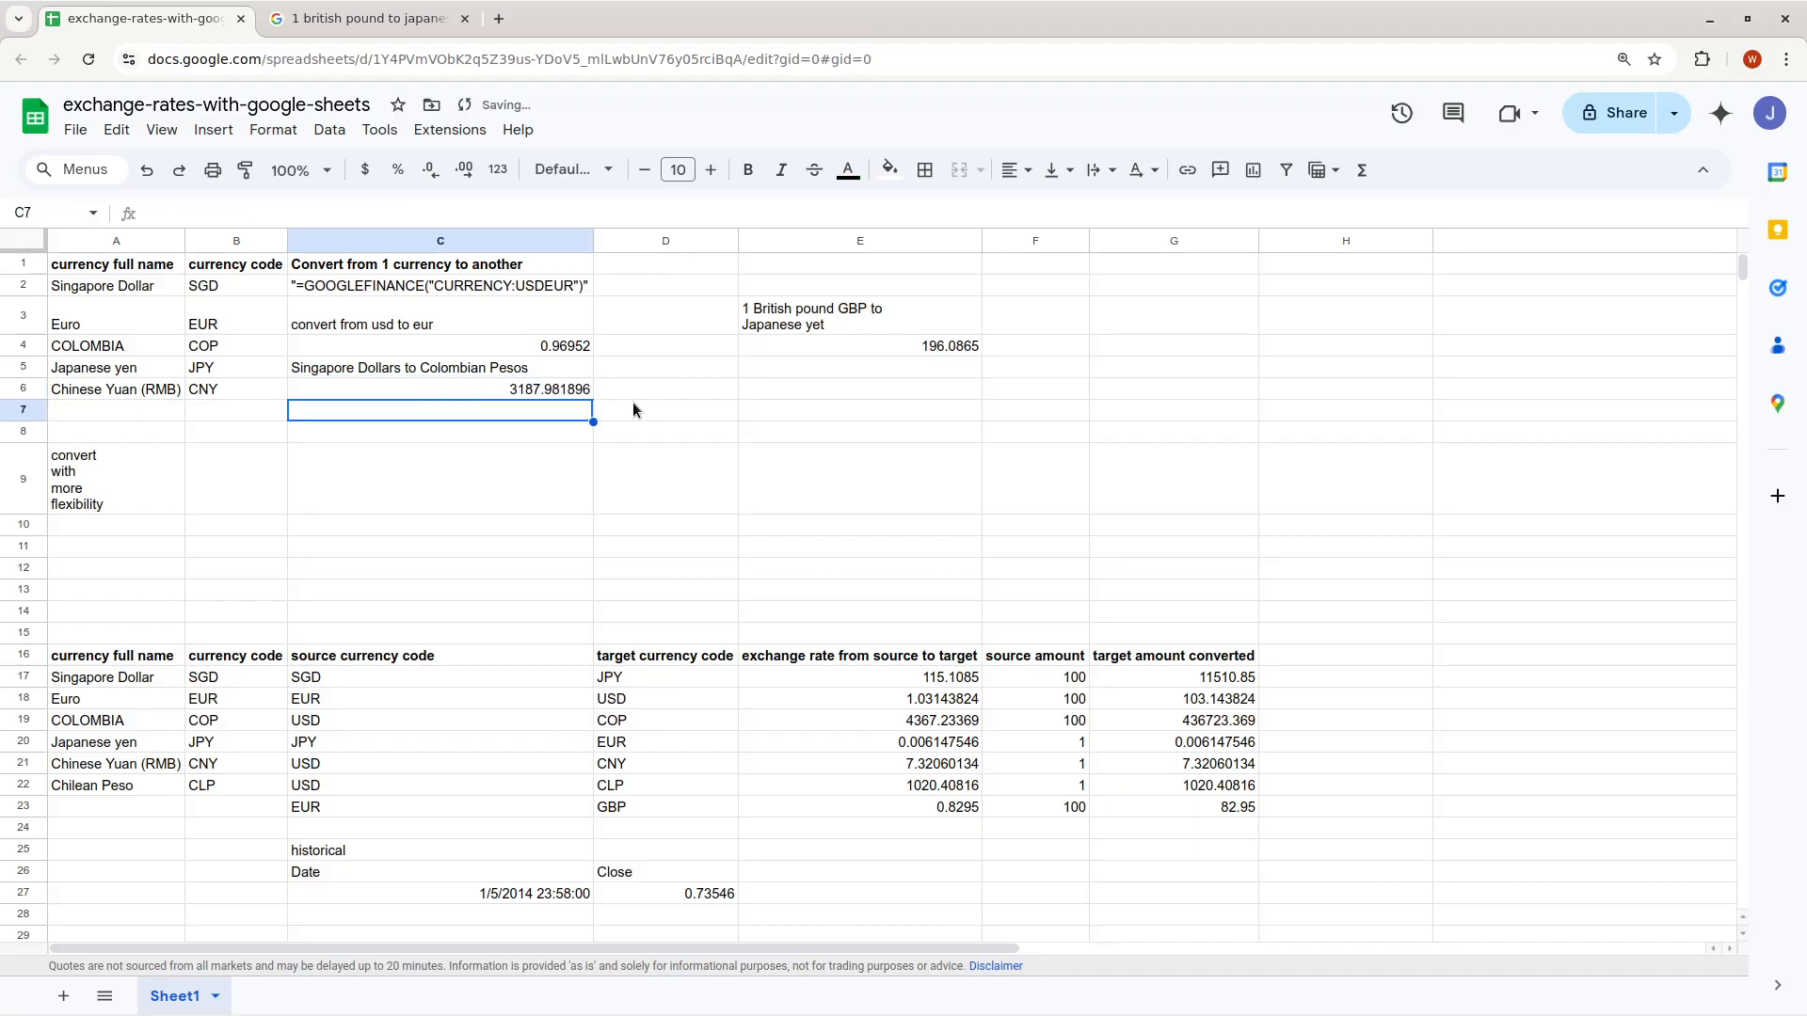
# Search Google for "1 singapore dollar to colombian pesos" and compare the rate with cell C6 in the spreadsheet
pyautogui.click(497, 389)
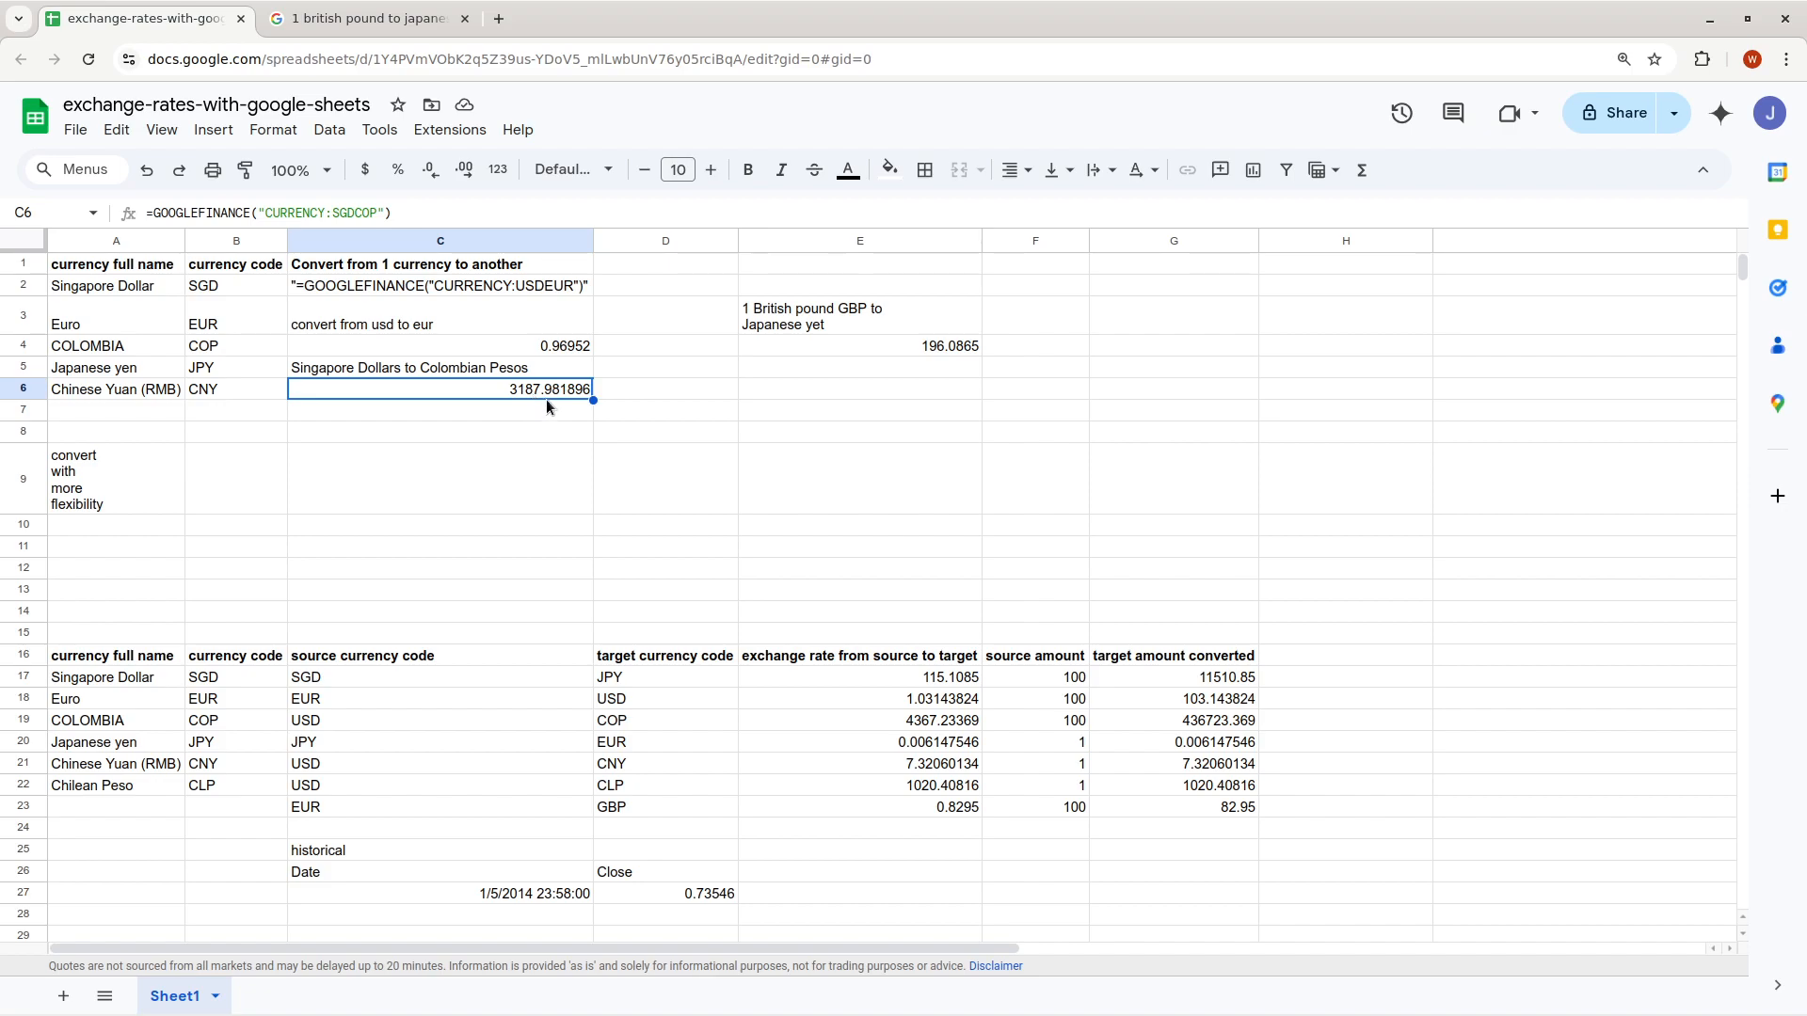
pyautogui.click(381, 17)
pyautogui.doubleClick(354, 132)
pyautogui.tripleClick(354, 132)
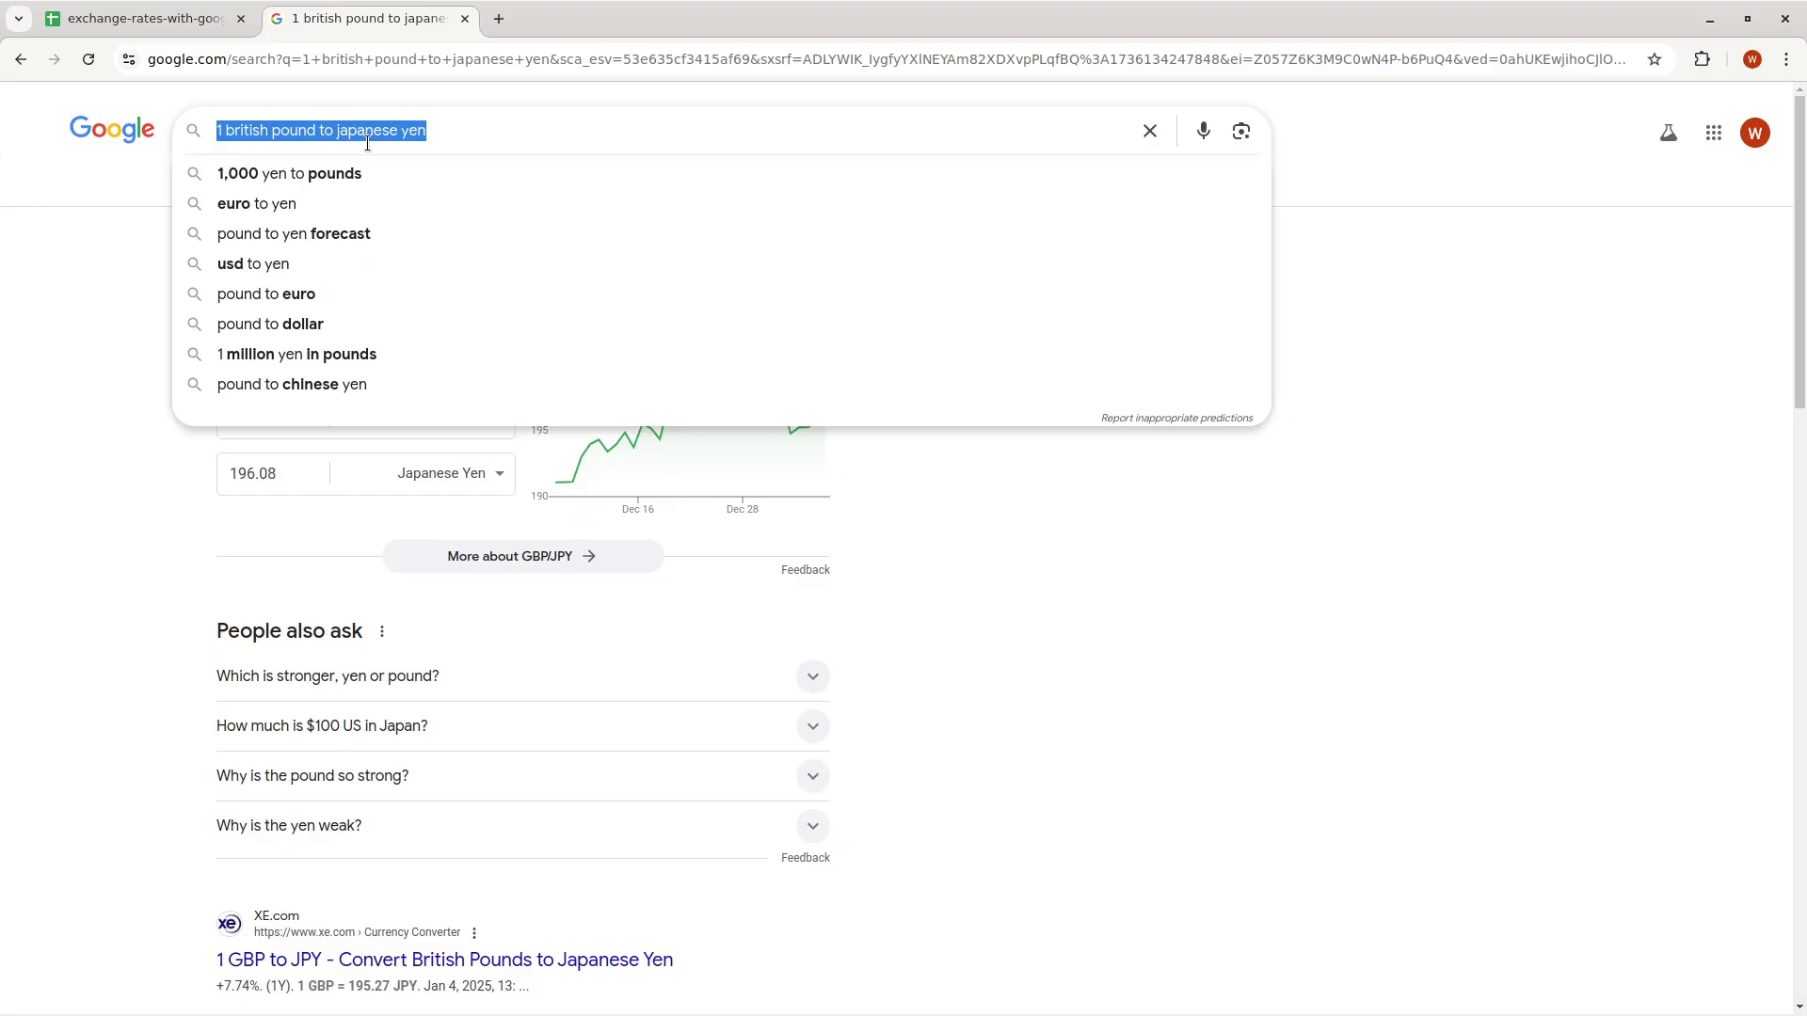
pyautogui.write('1 singapore dollar to colombian peso')
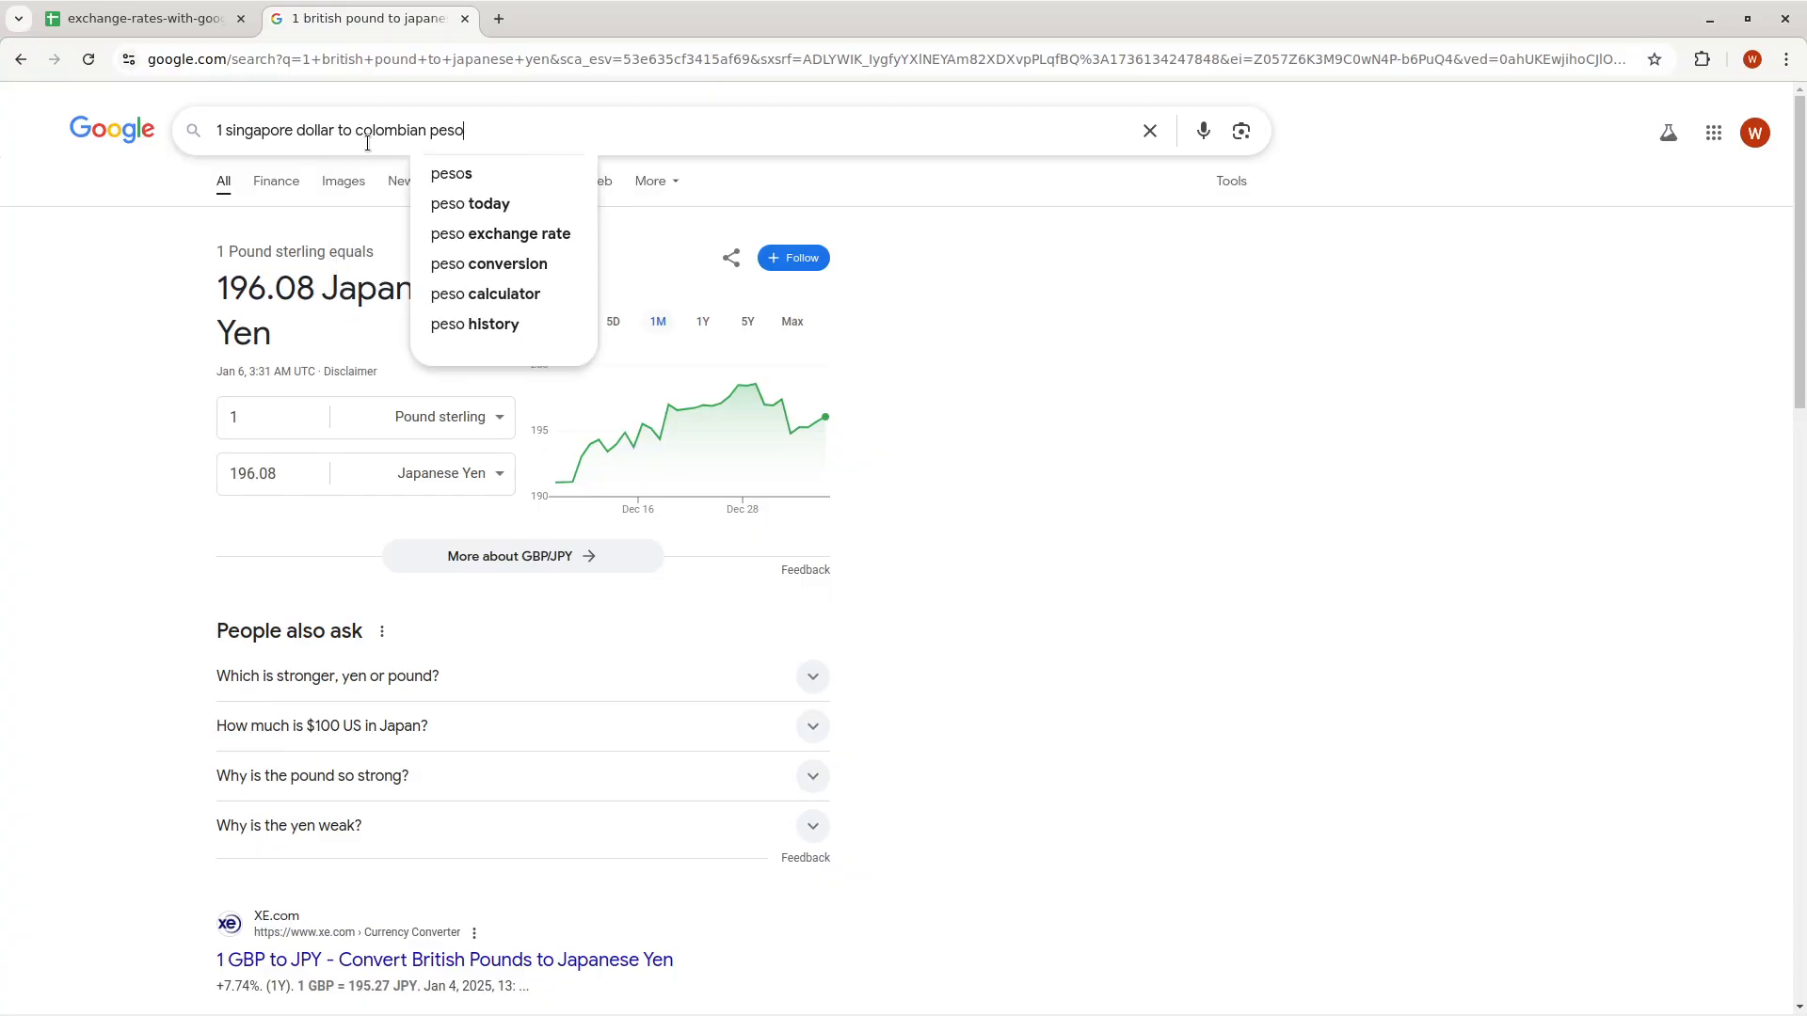
pyautogui.write('s')
pyautogui.press('Return')
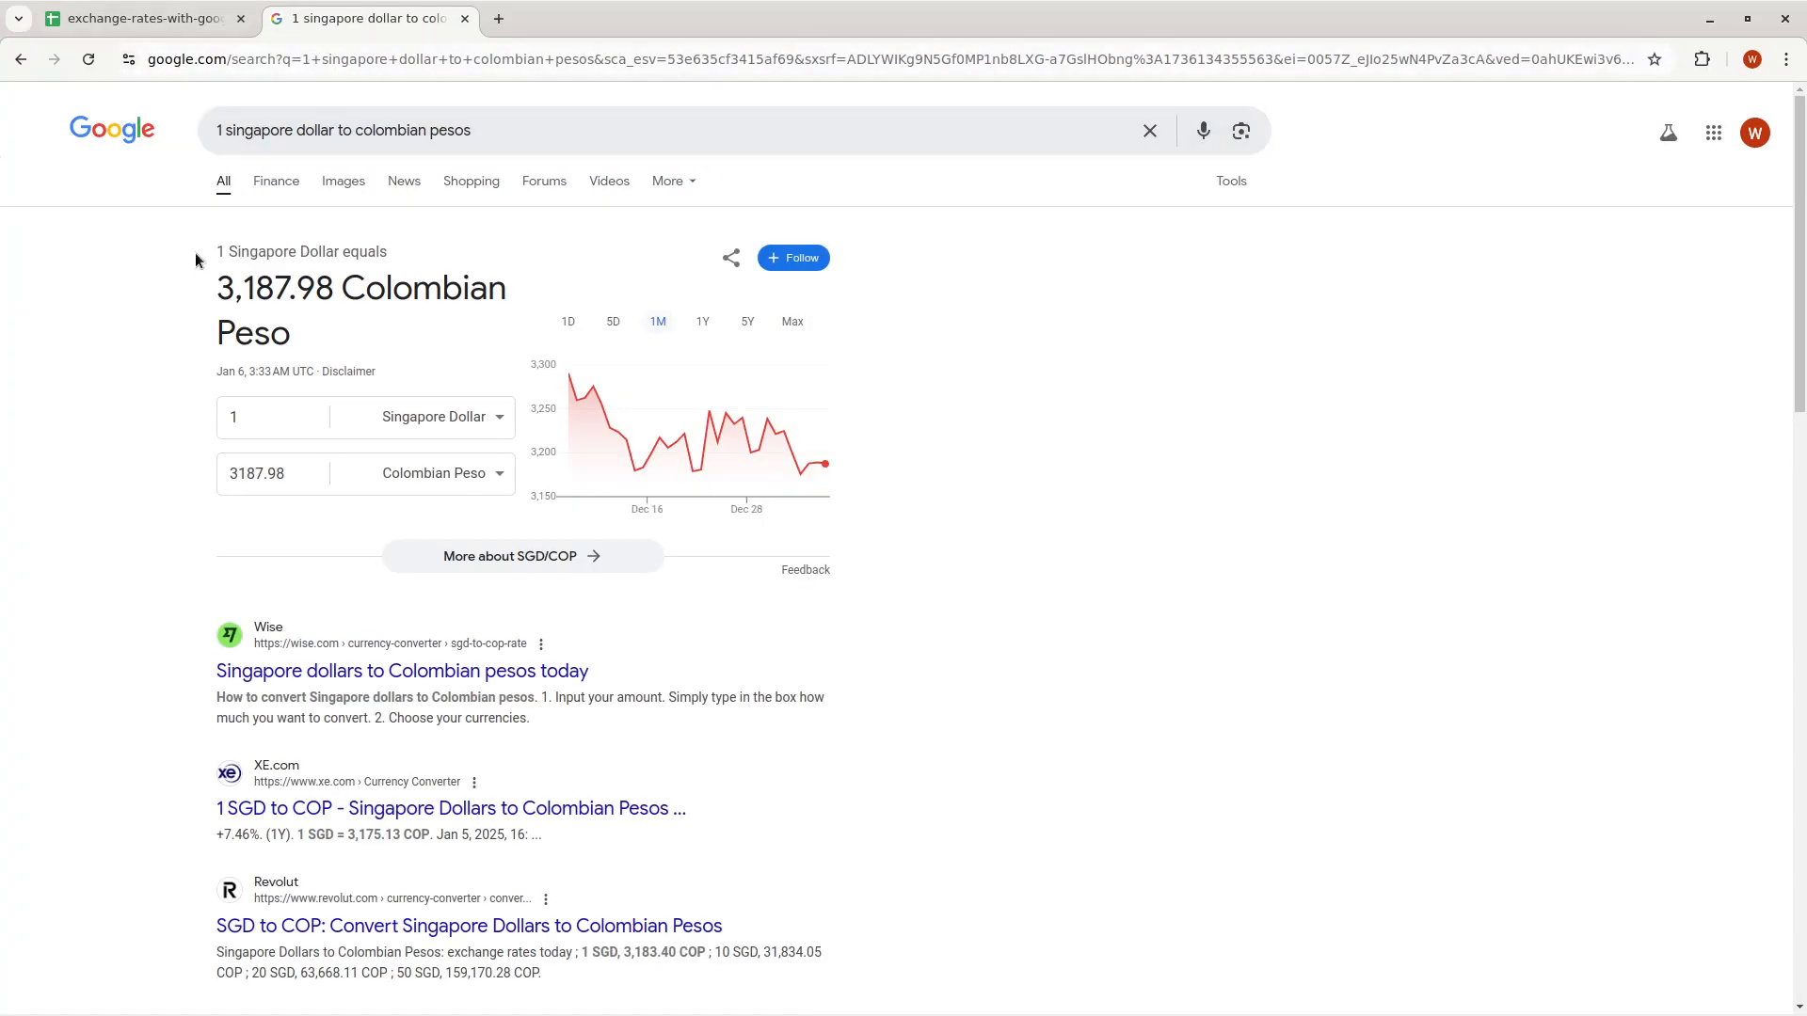
pyautogui.click(136, 19)
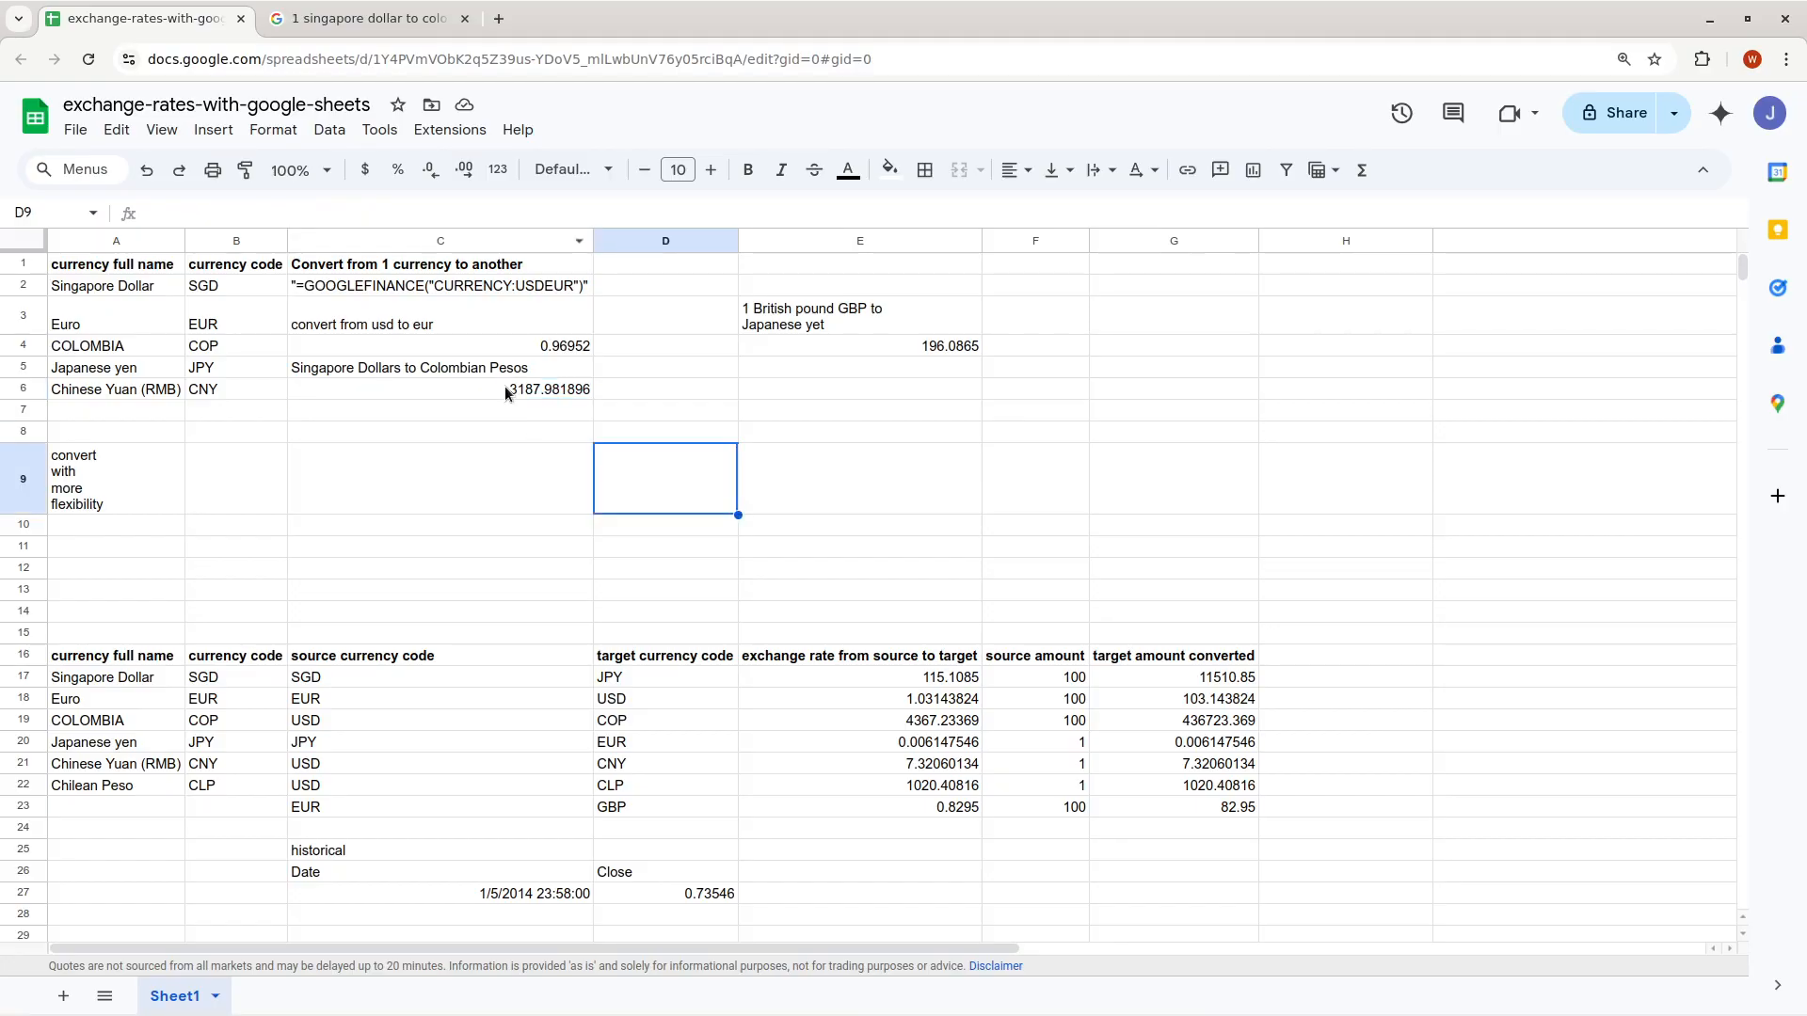
pyautogui.click(435, 385)
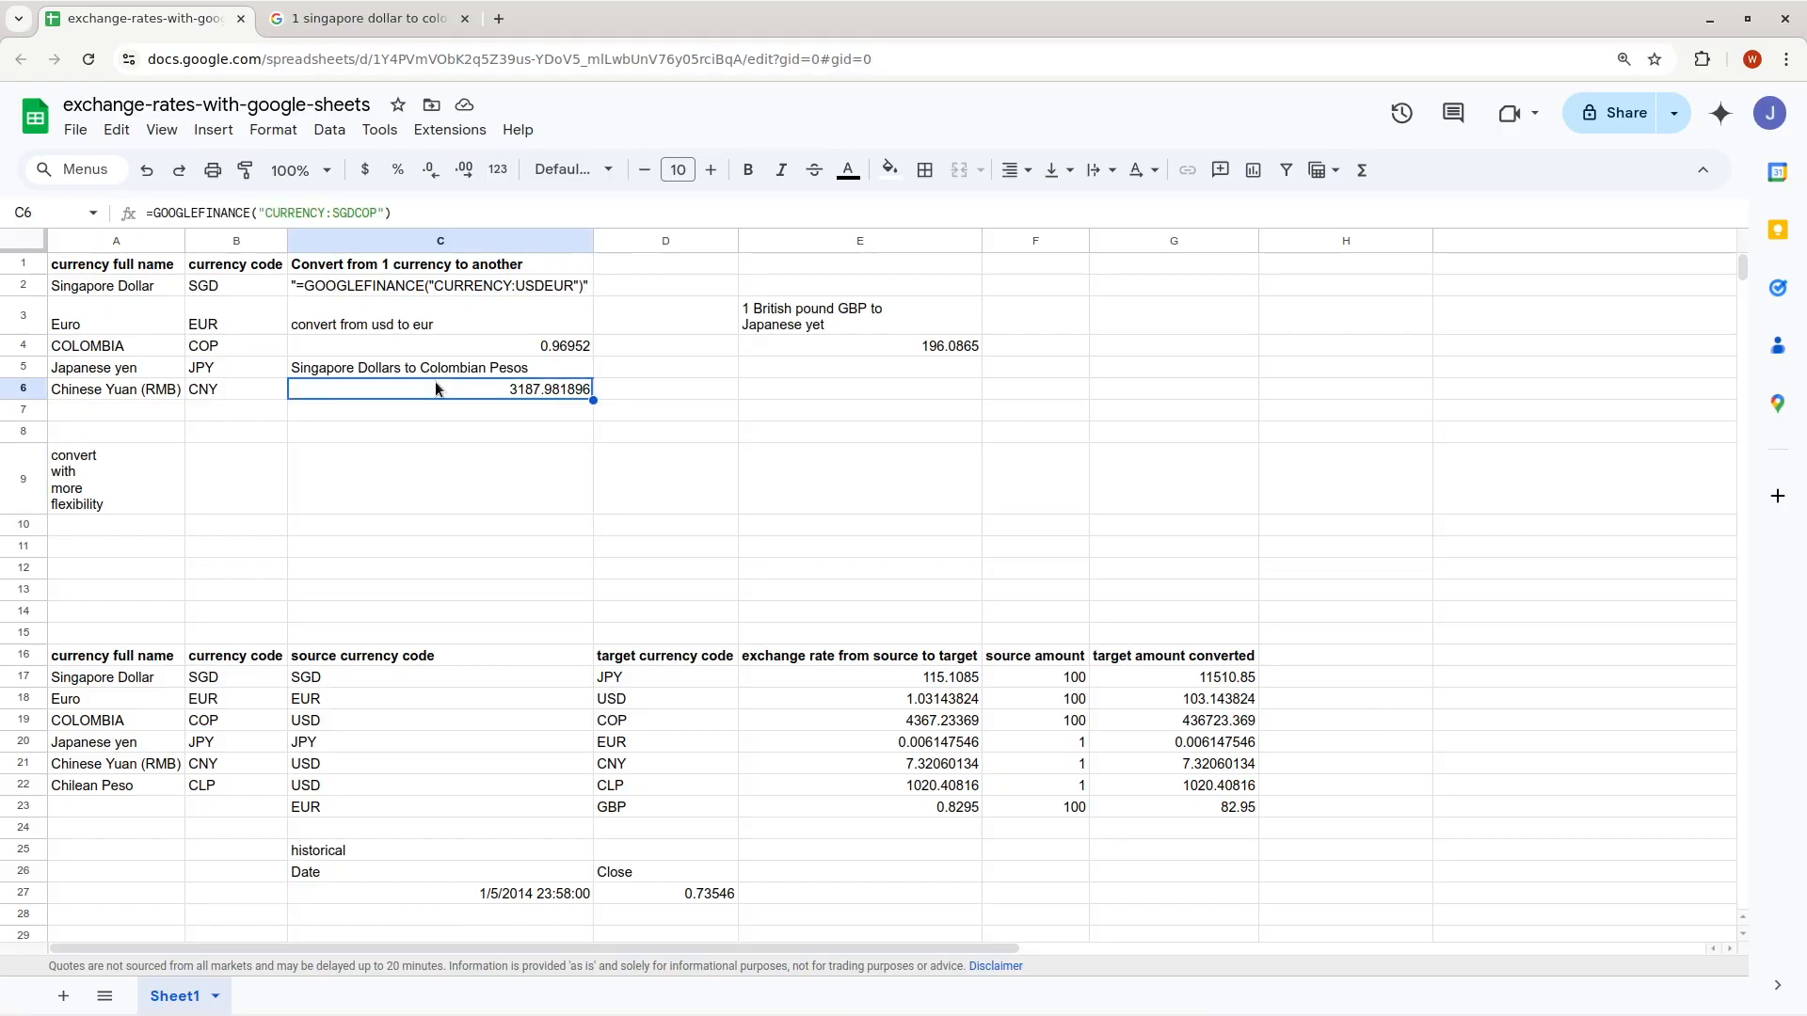
# Review the source and target currency codes inside the SGDCOP formula in cell C6, leaving it as it is
pyautogui.click(432, 416)
pyautogui.click(420, 387)
pyautogui.doubleClick(431, 381)
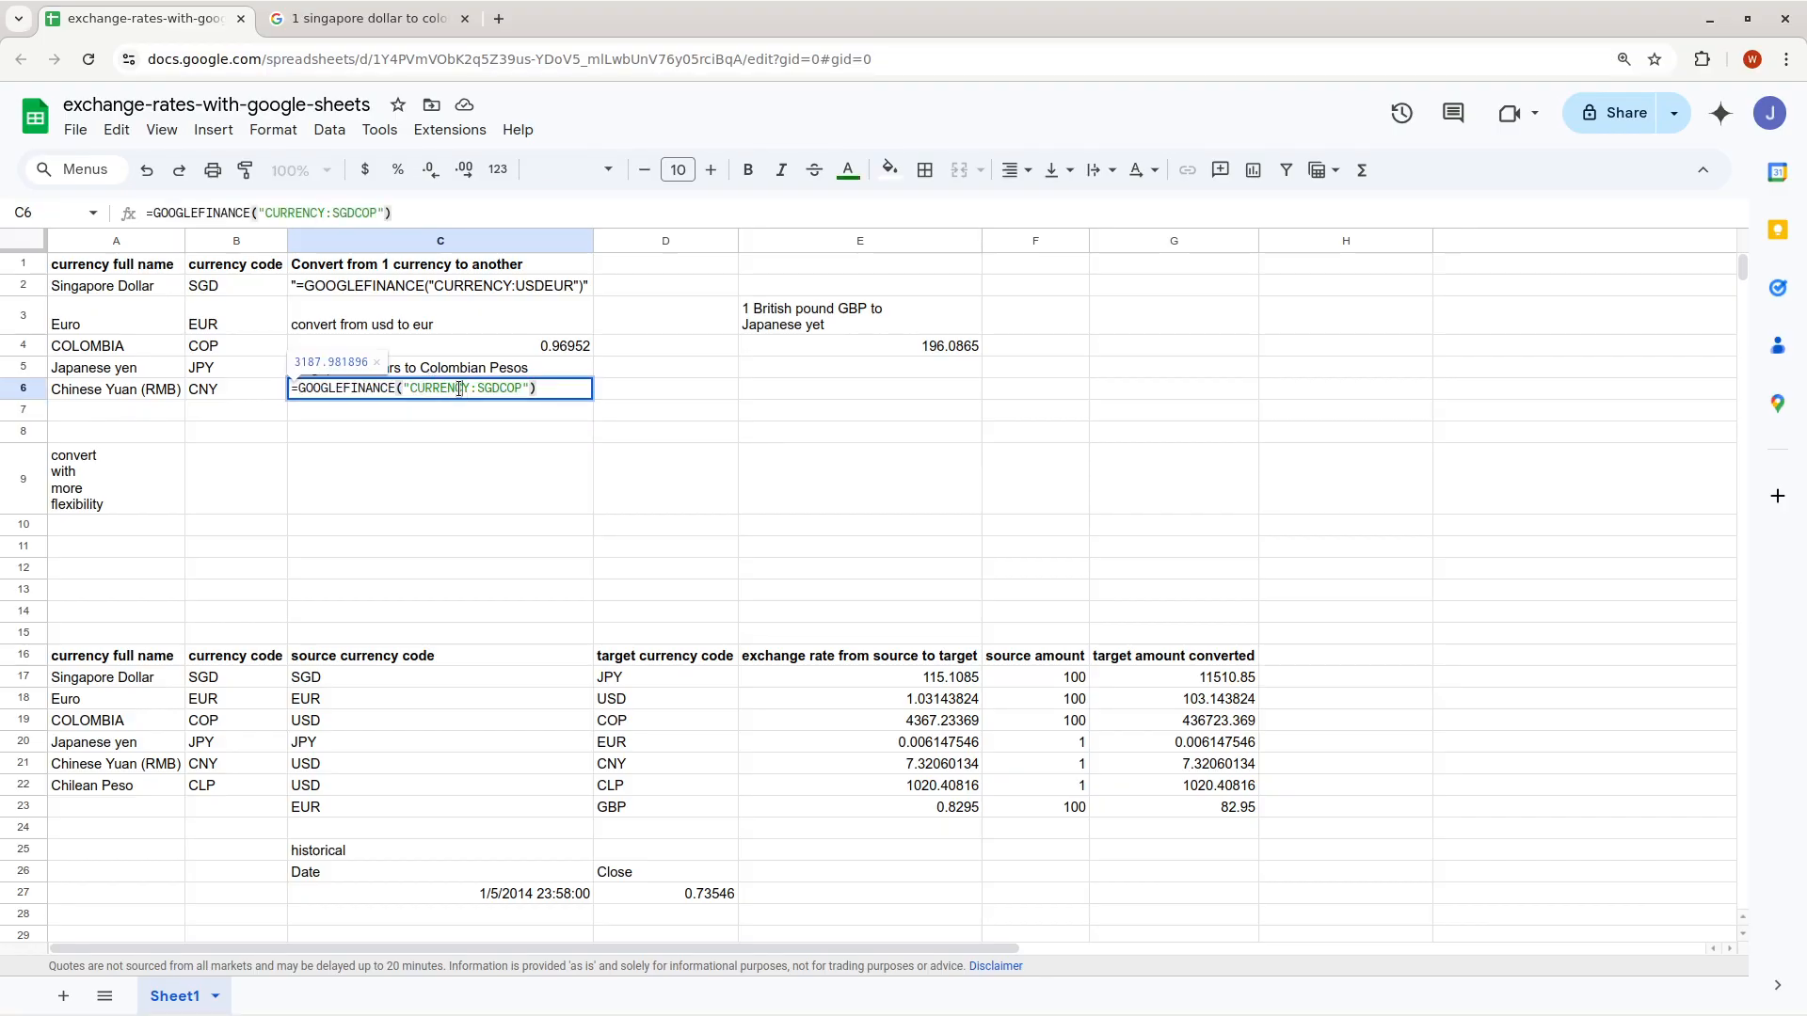
pyautogui.tripleClick(462, 387)
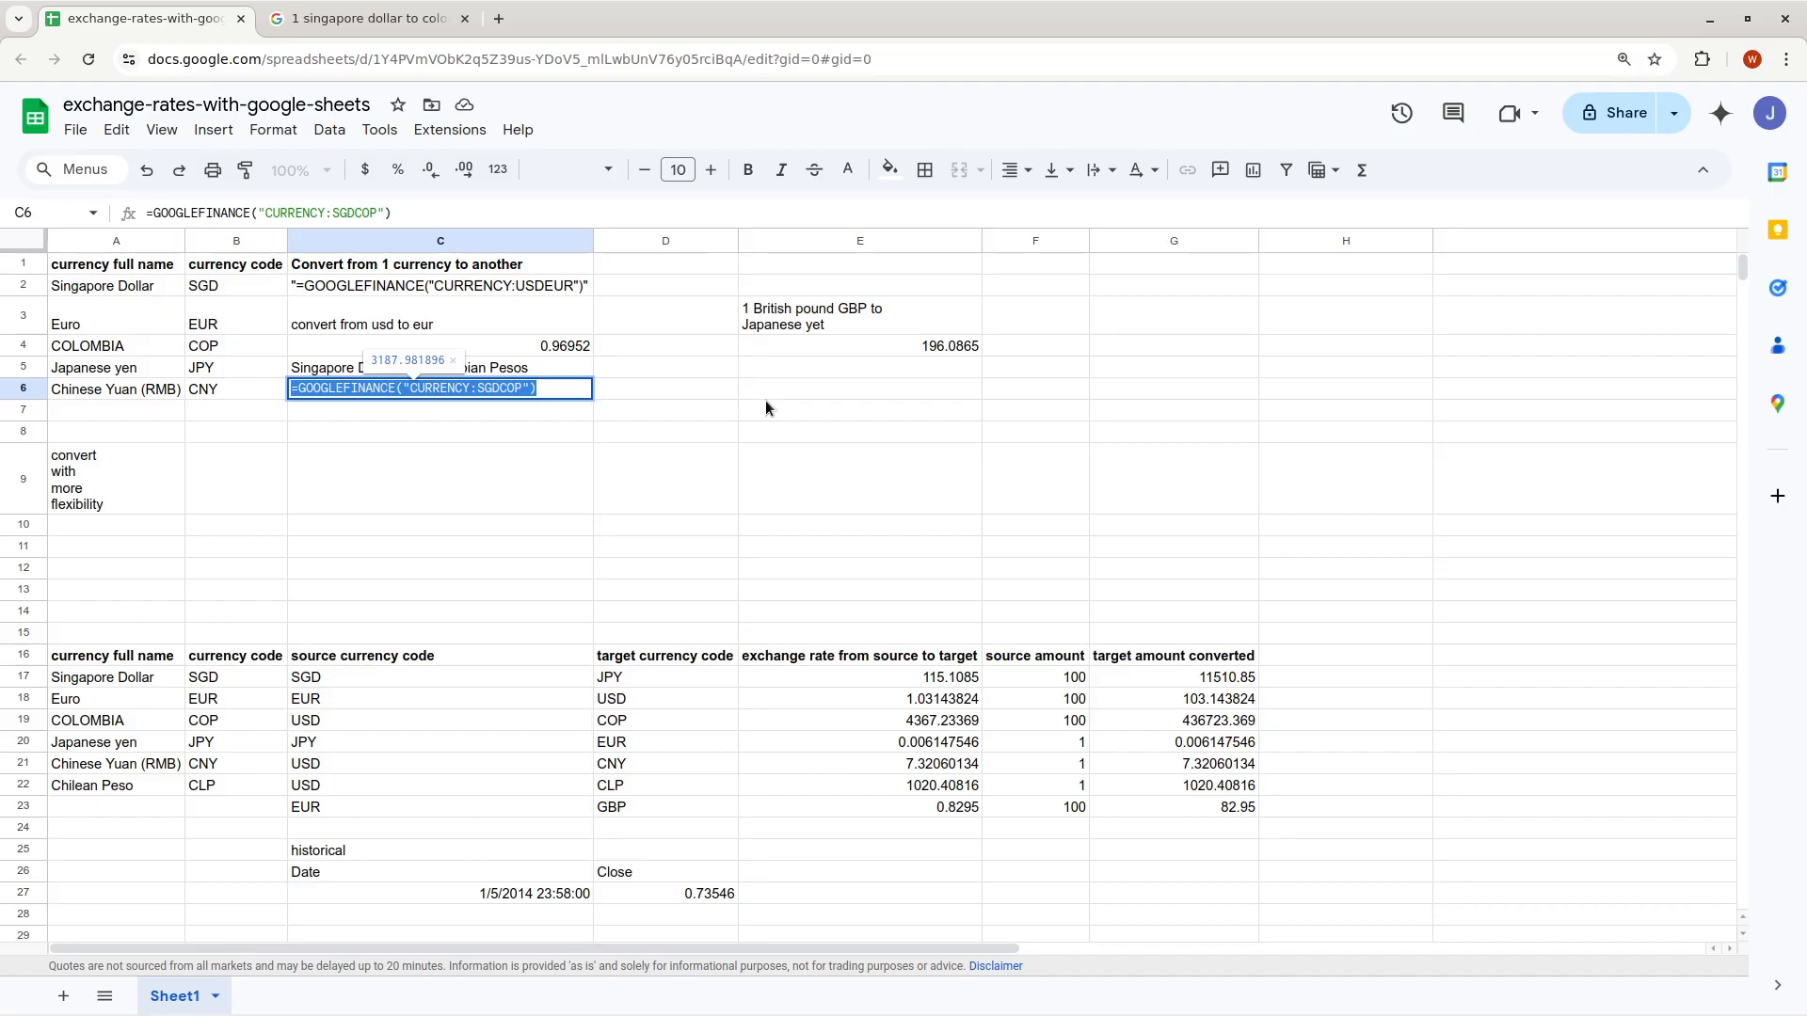
pyautogui.doubleClick(506, 389)
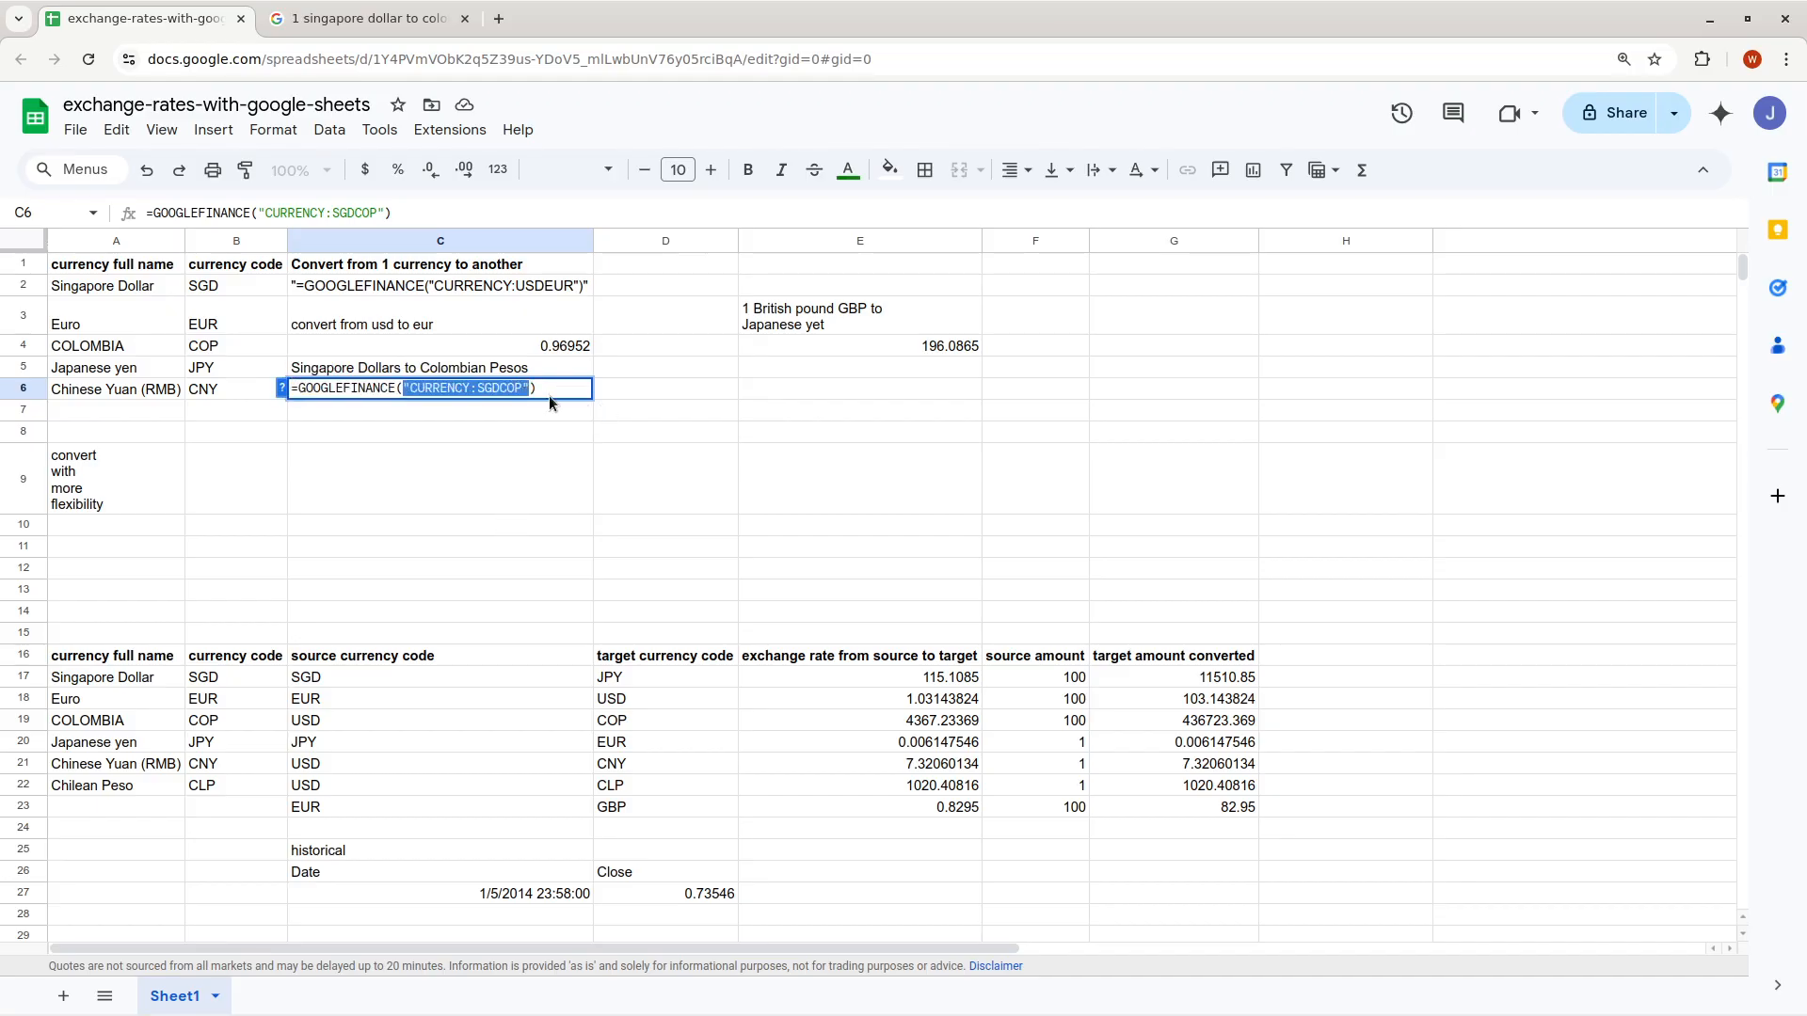
pyautogui.click(551, 394)
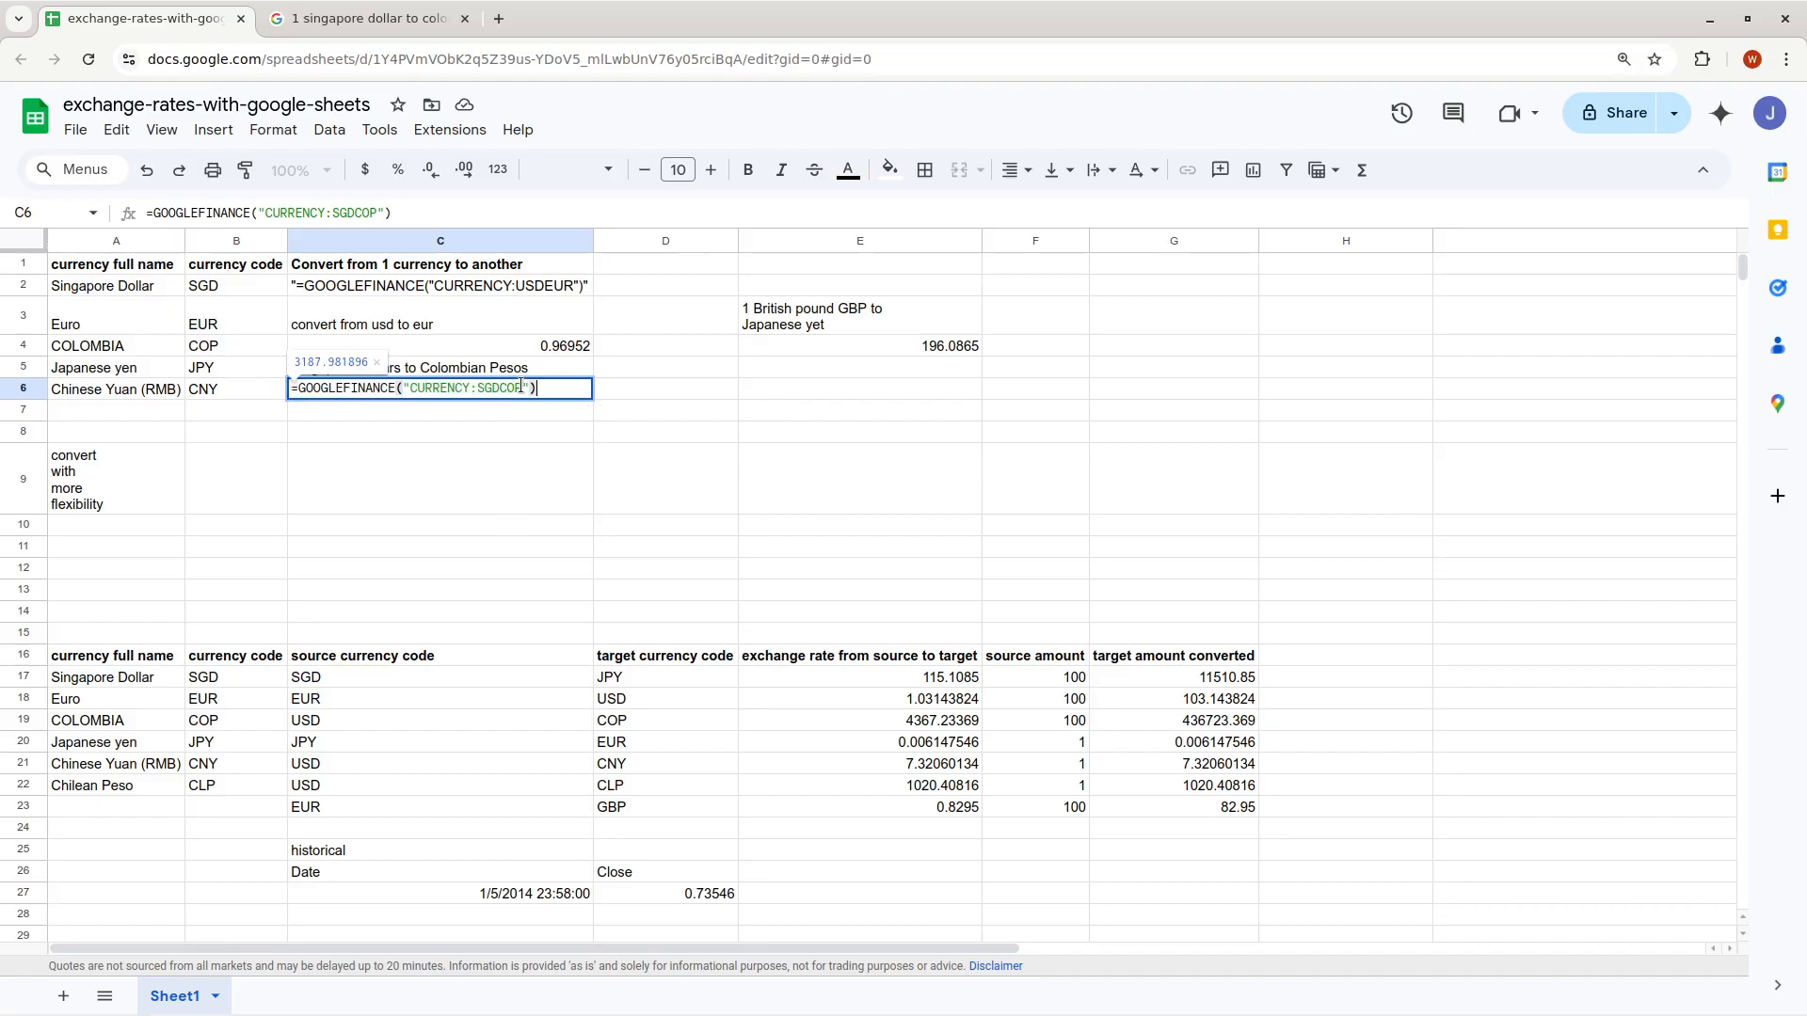
pyautogui.moveTo(499, 385); pyautogui.dragTo(520, 384)
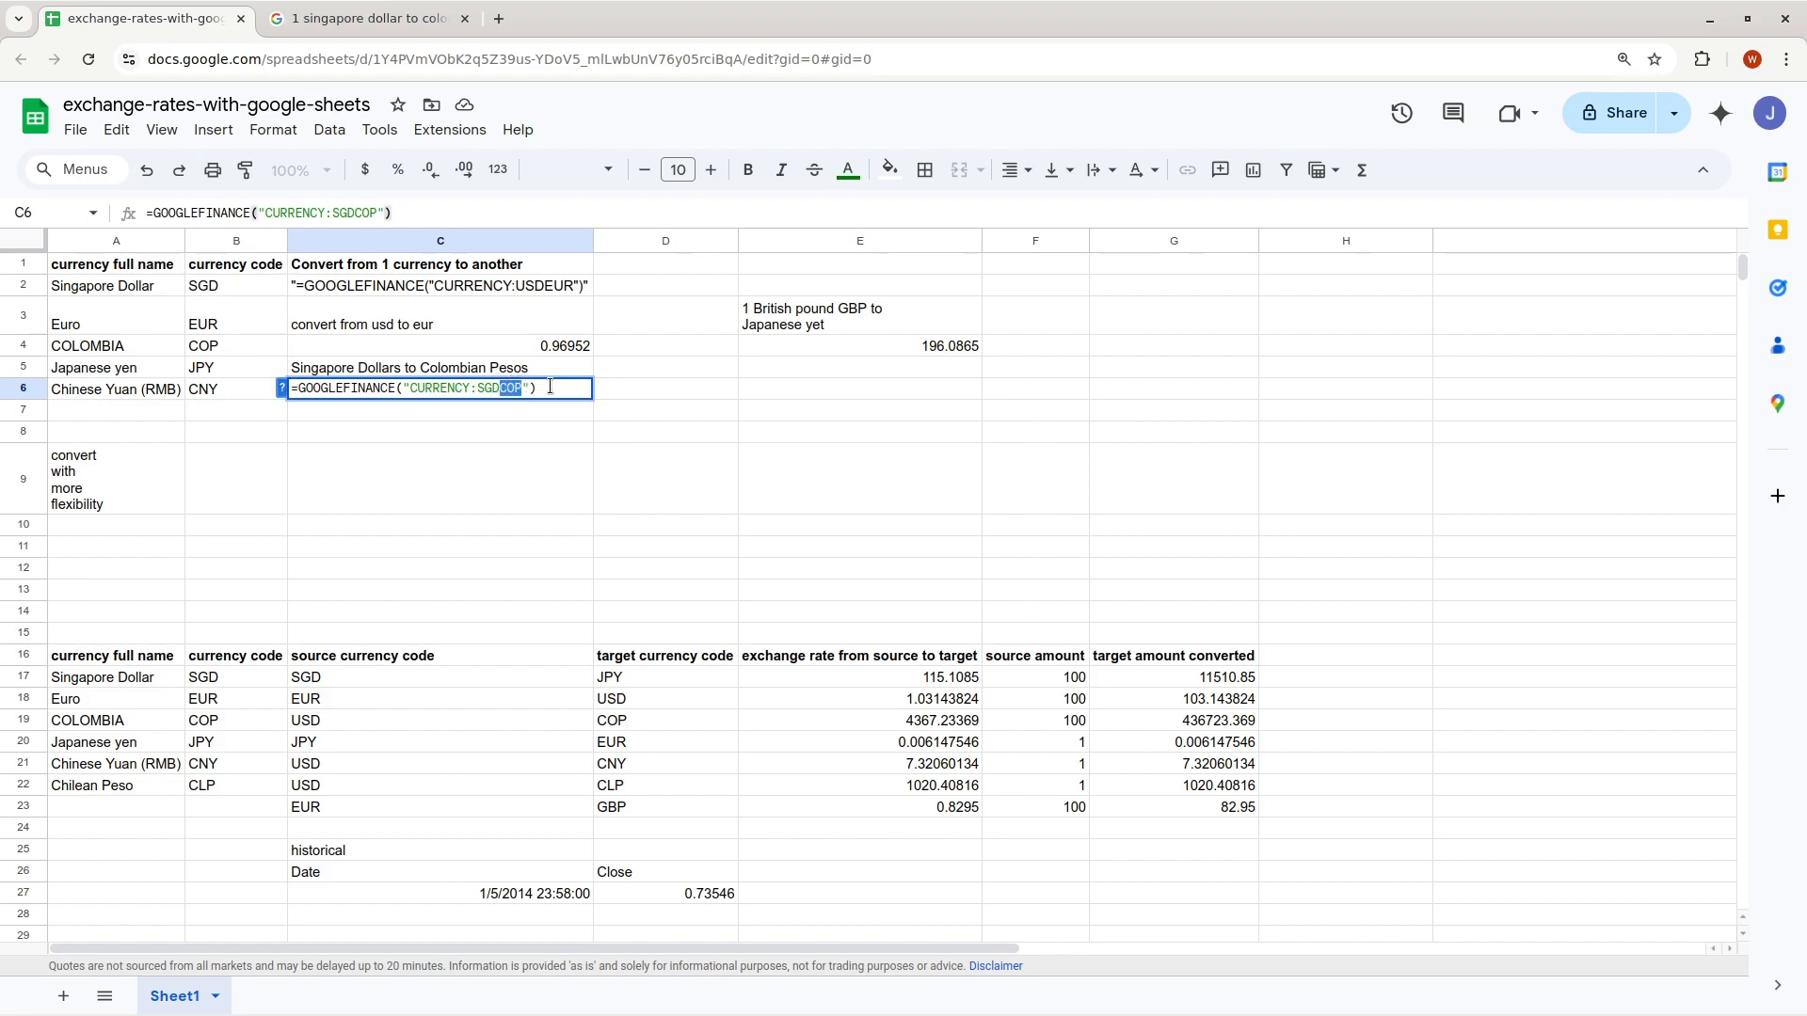
pyautogui.click(698, 408)
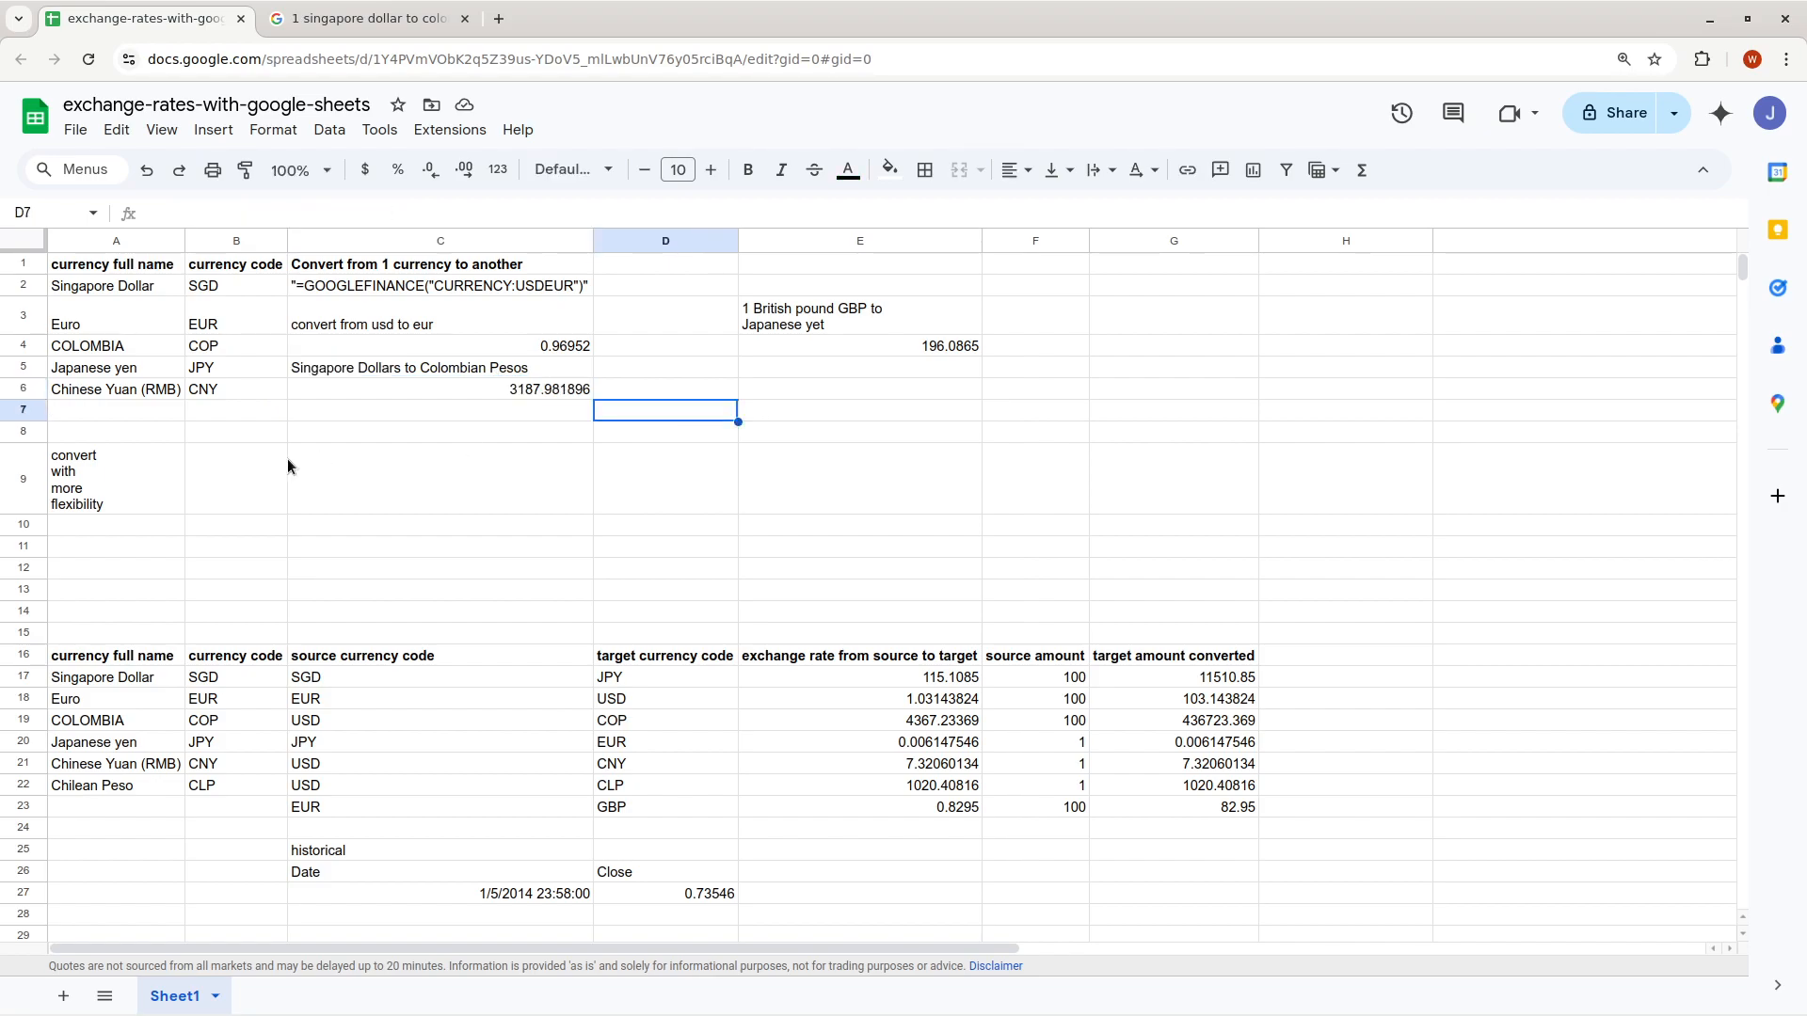
# Examine the flexible conversion table below row 16, including its source currency codes and the exchange rate formulas in column E
pyautogui.click(116, 471)
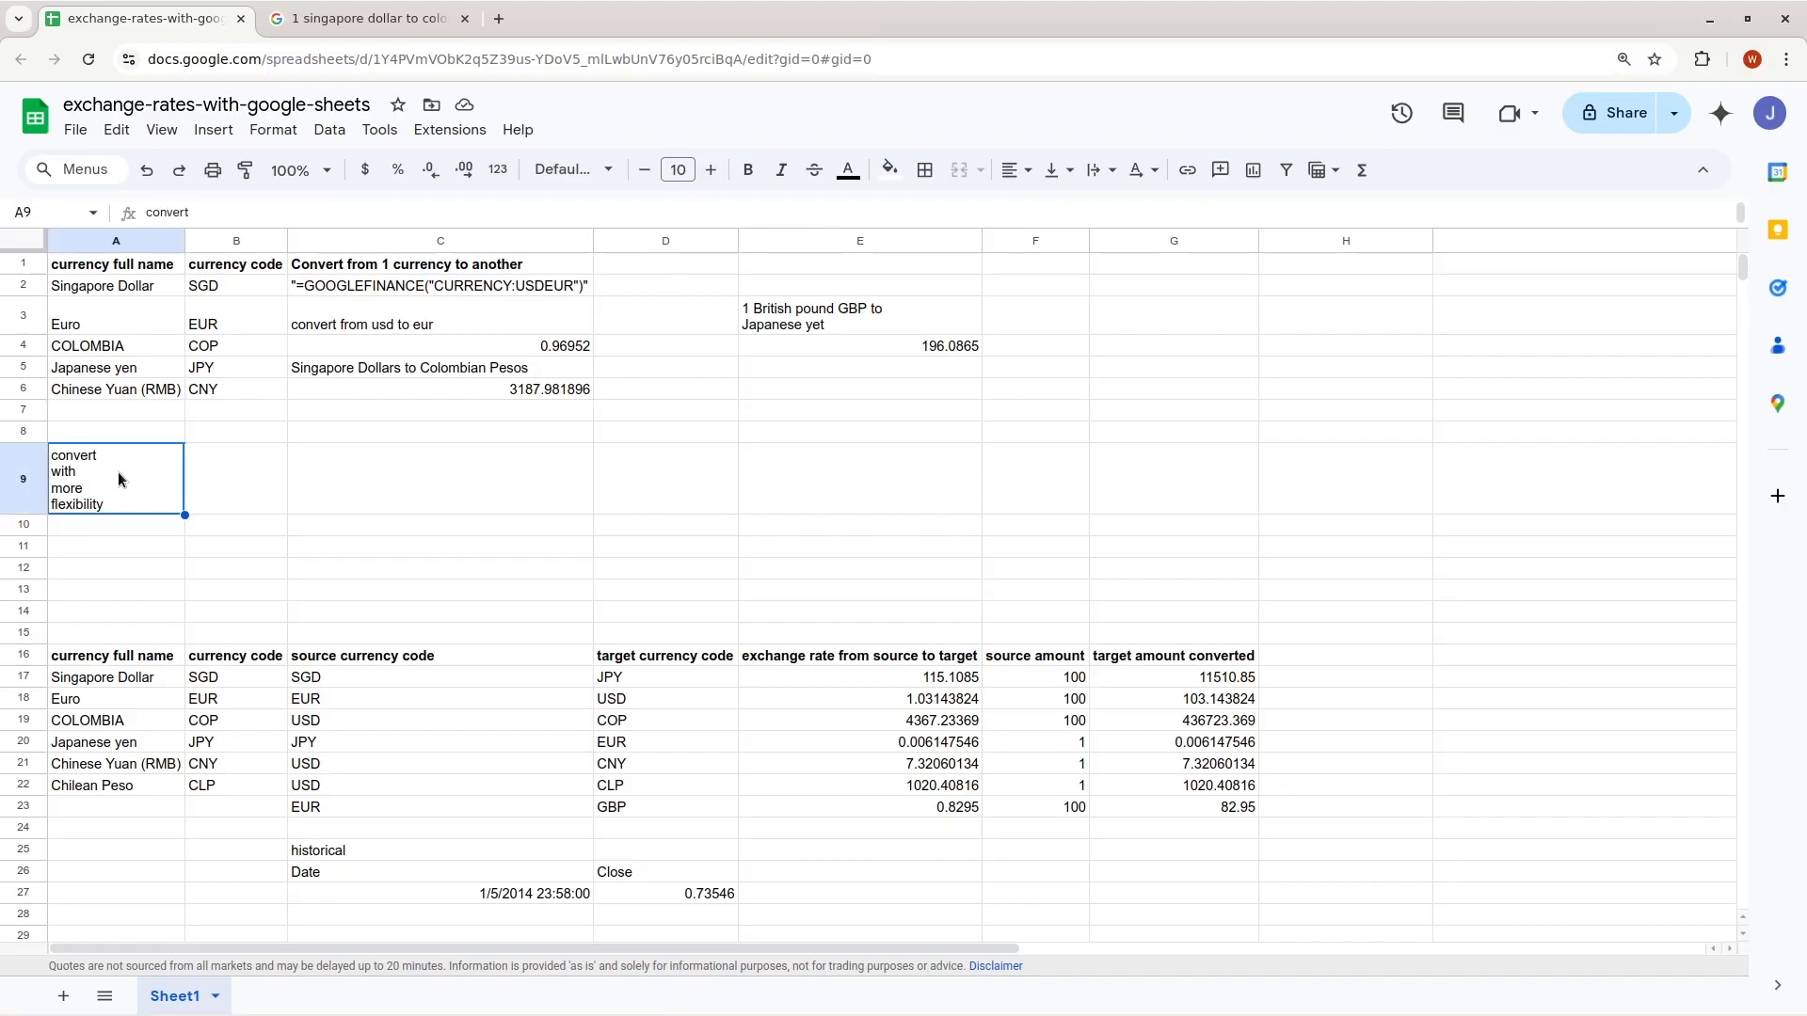
pyautogui.scroll(-2, 358, 475)
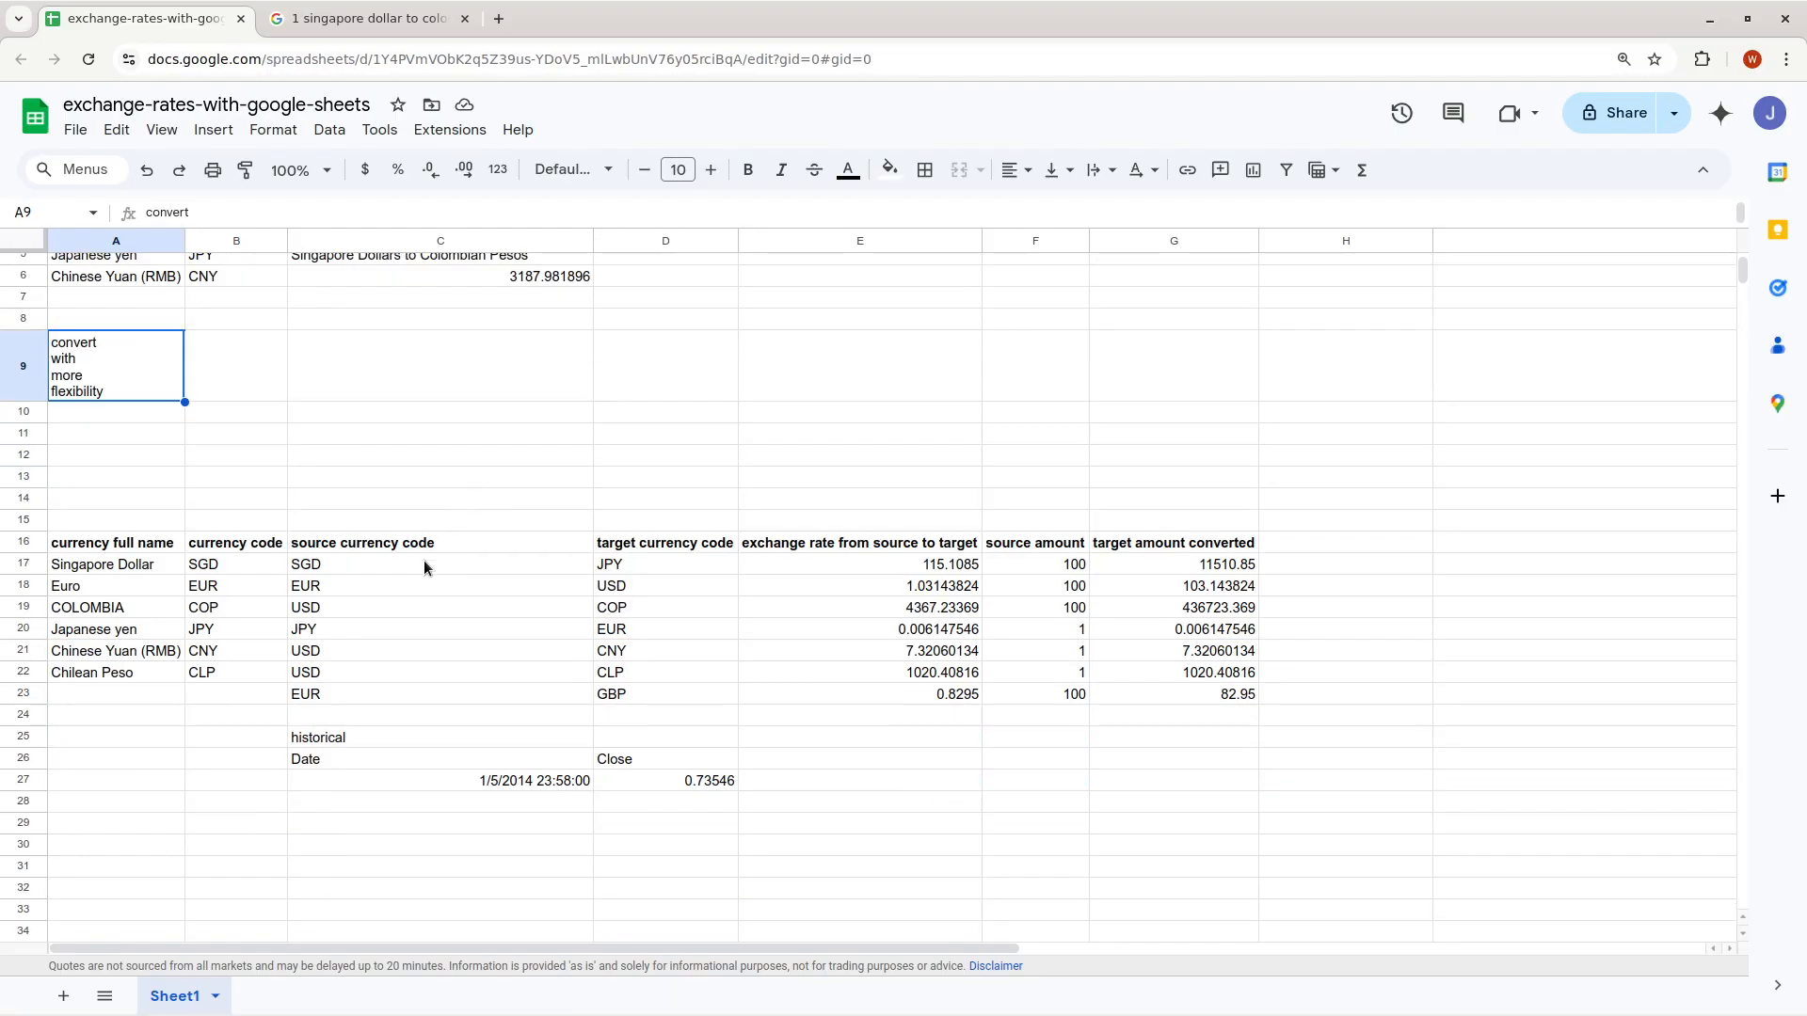
pyautogui.doubleClick(388, 565)
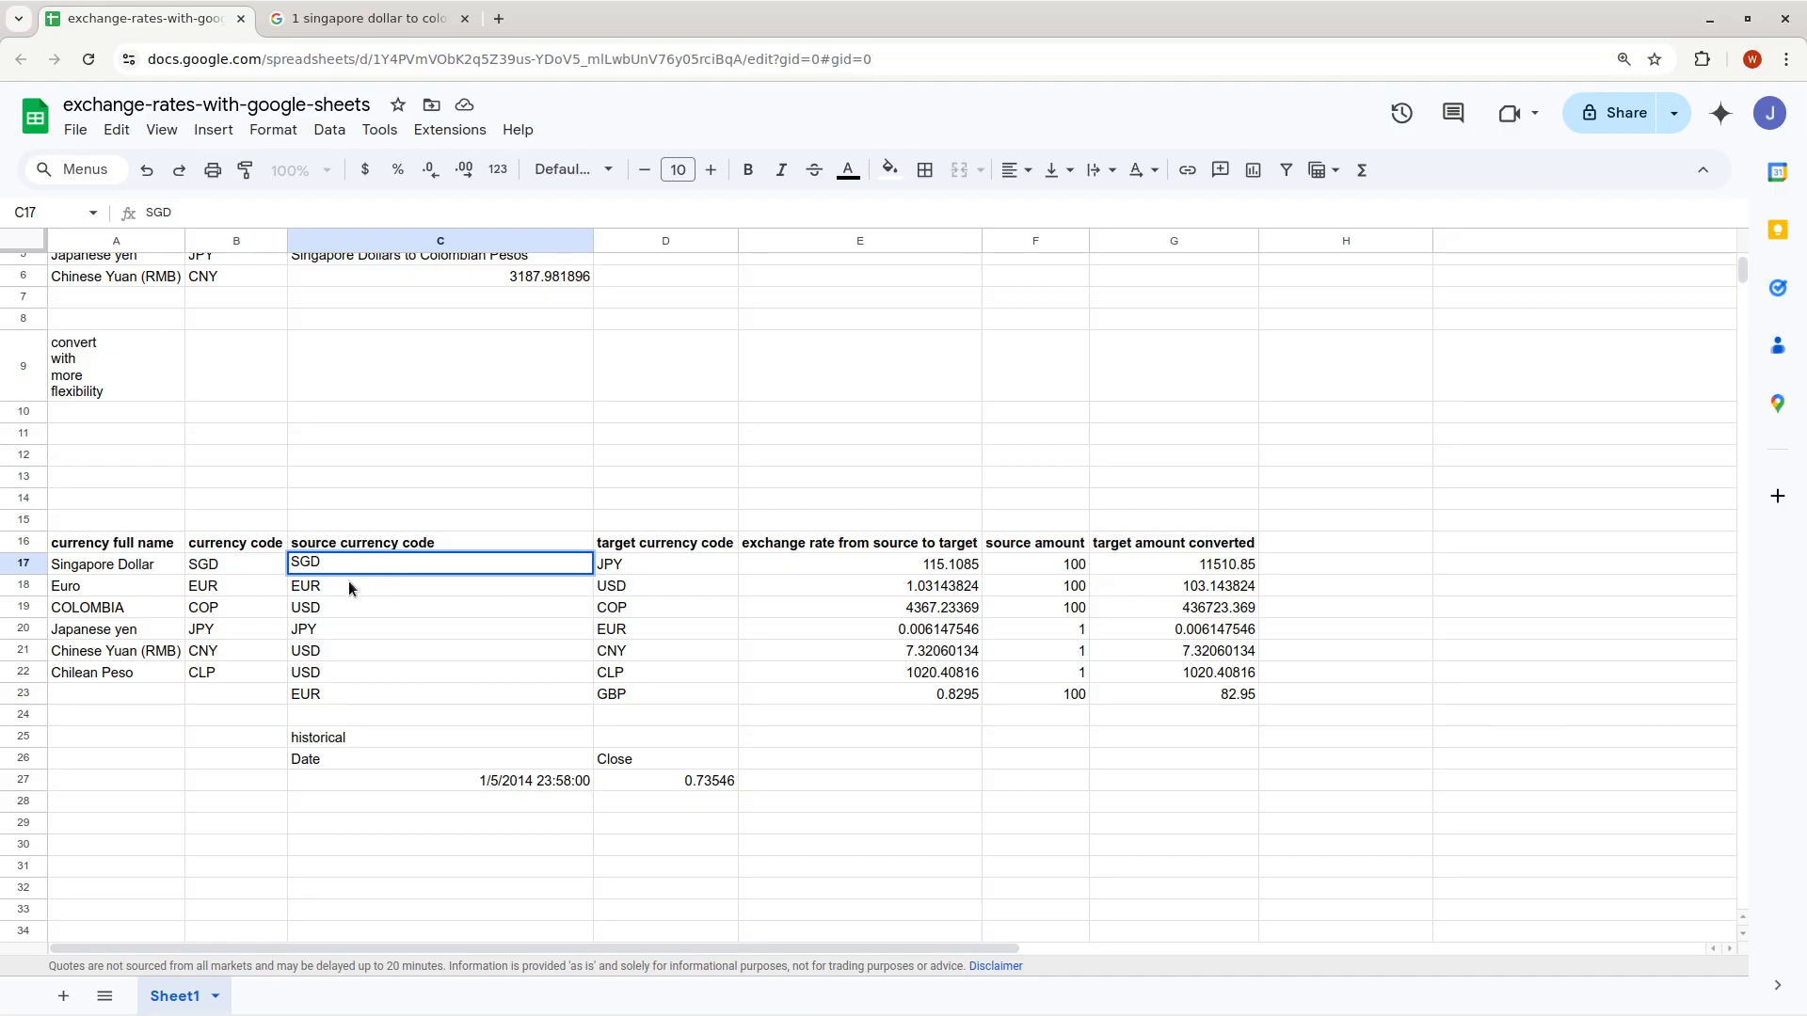
pyautogui.click(326, 626)
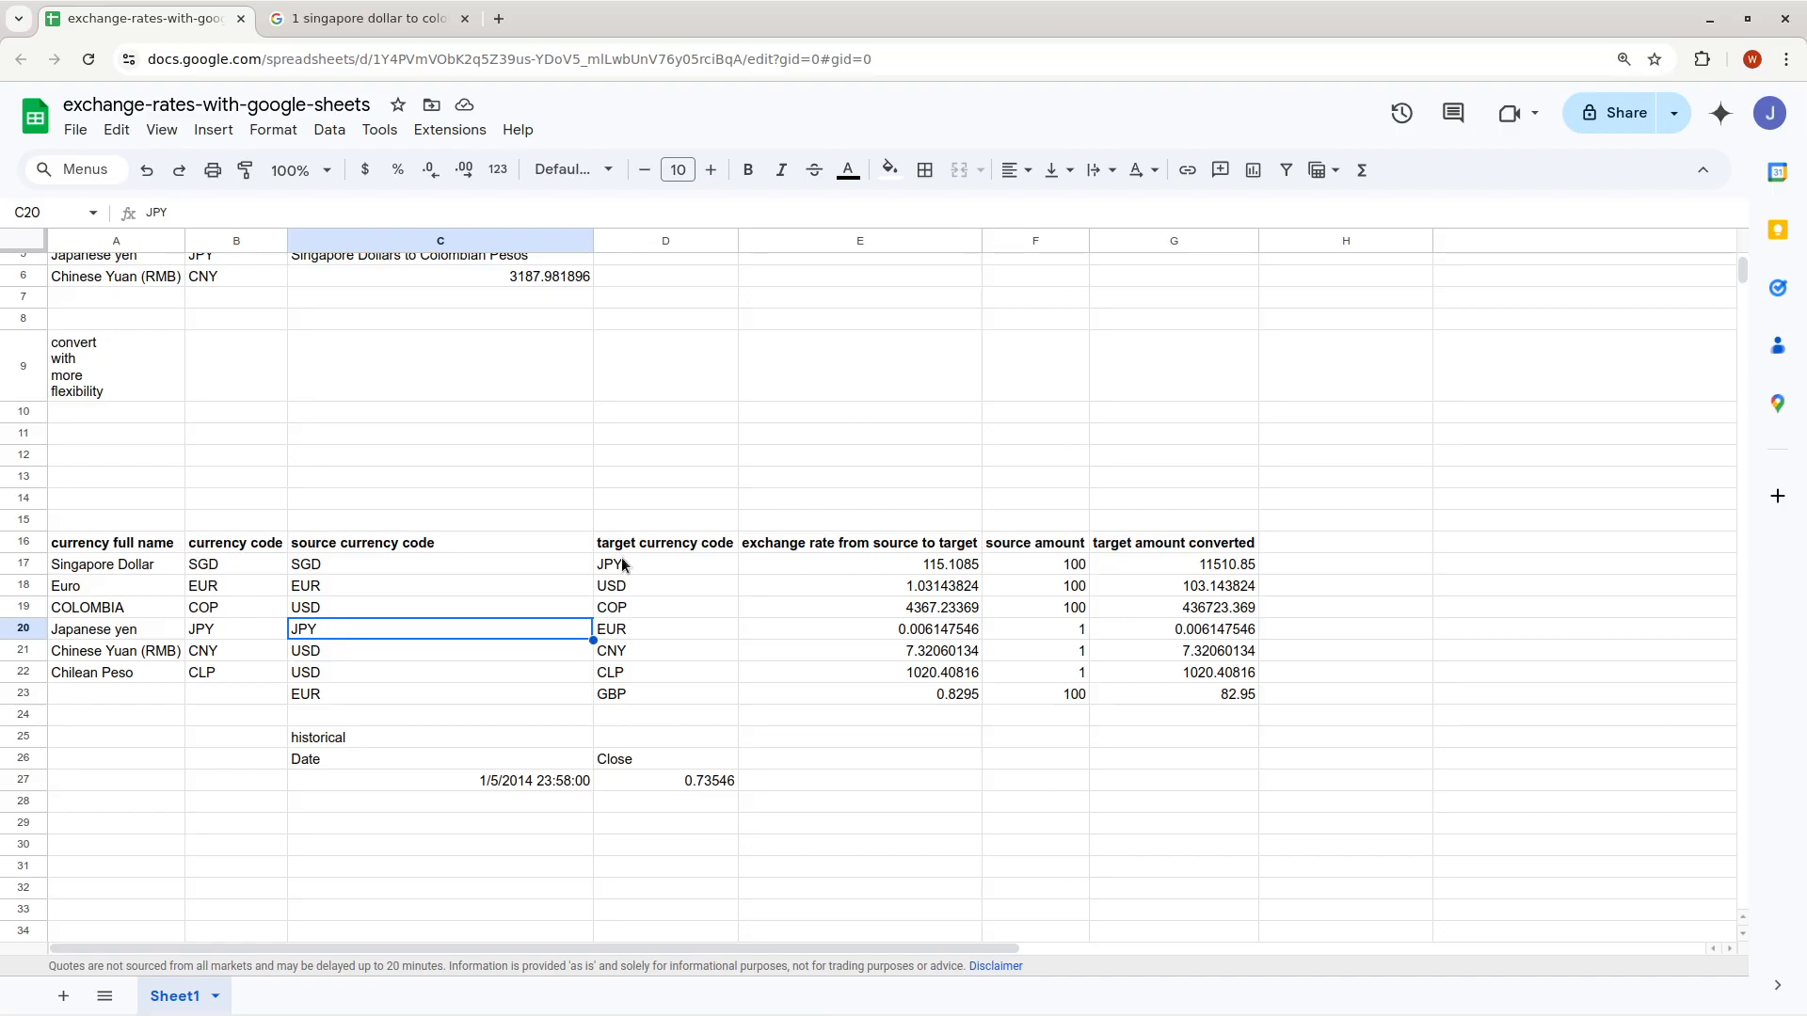
pyautogui.click(901, 571)
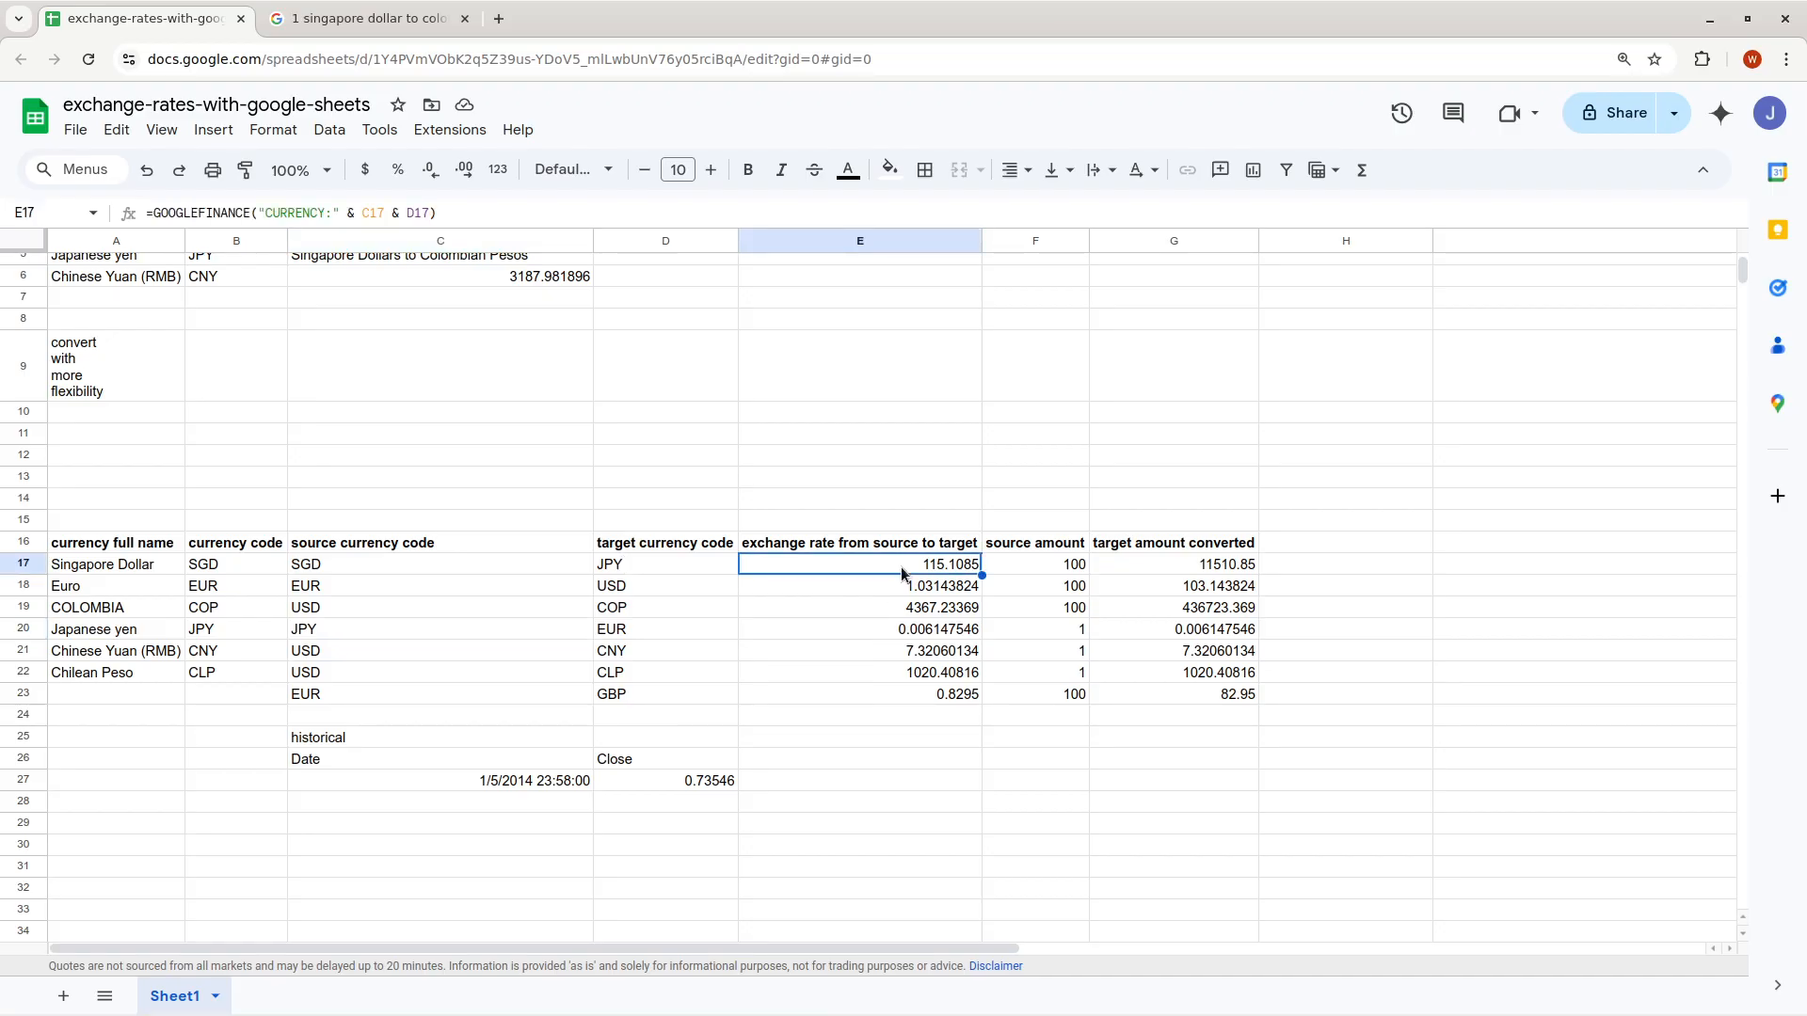
pyautogui.doubleClick(900, 571)
pyautogui.click(866, 608)
pyautogui.click(875, 563)
pyautogui.doubleClick(875, 563)
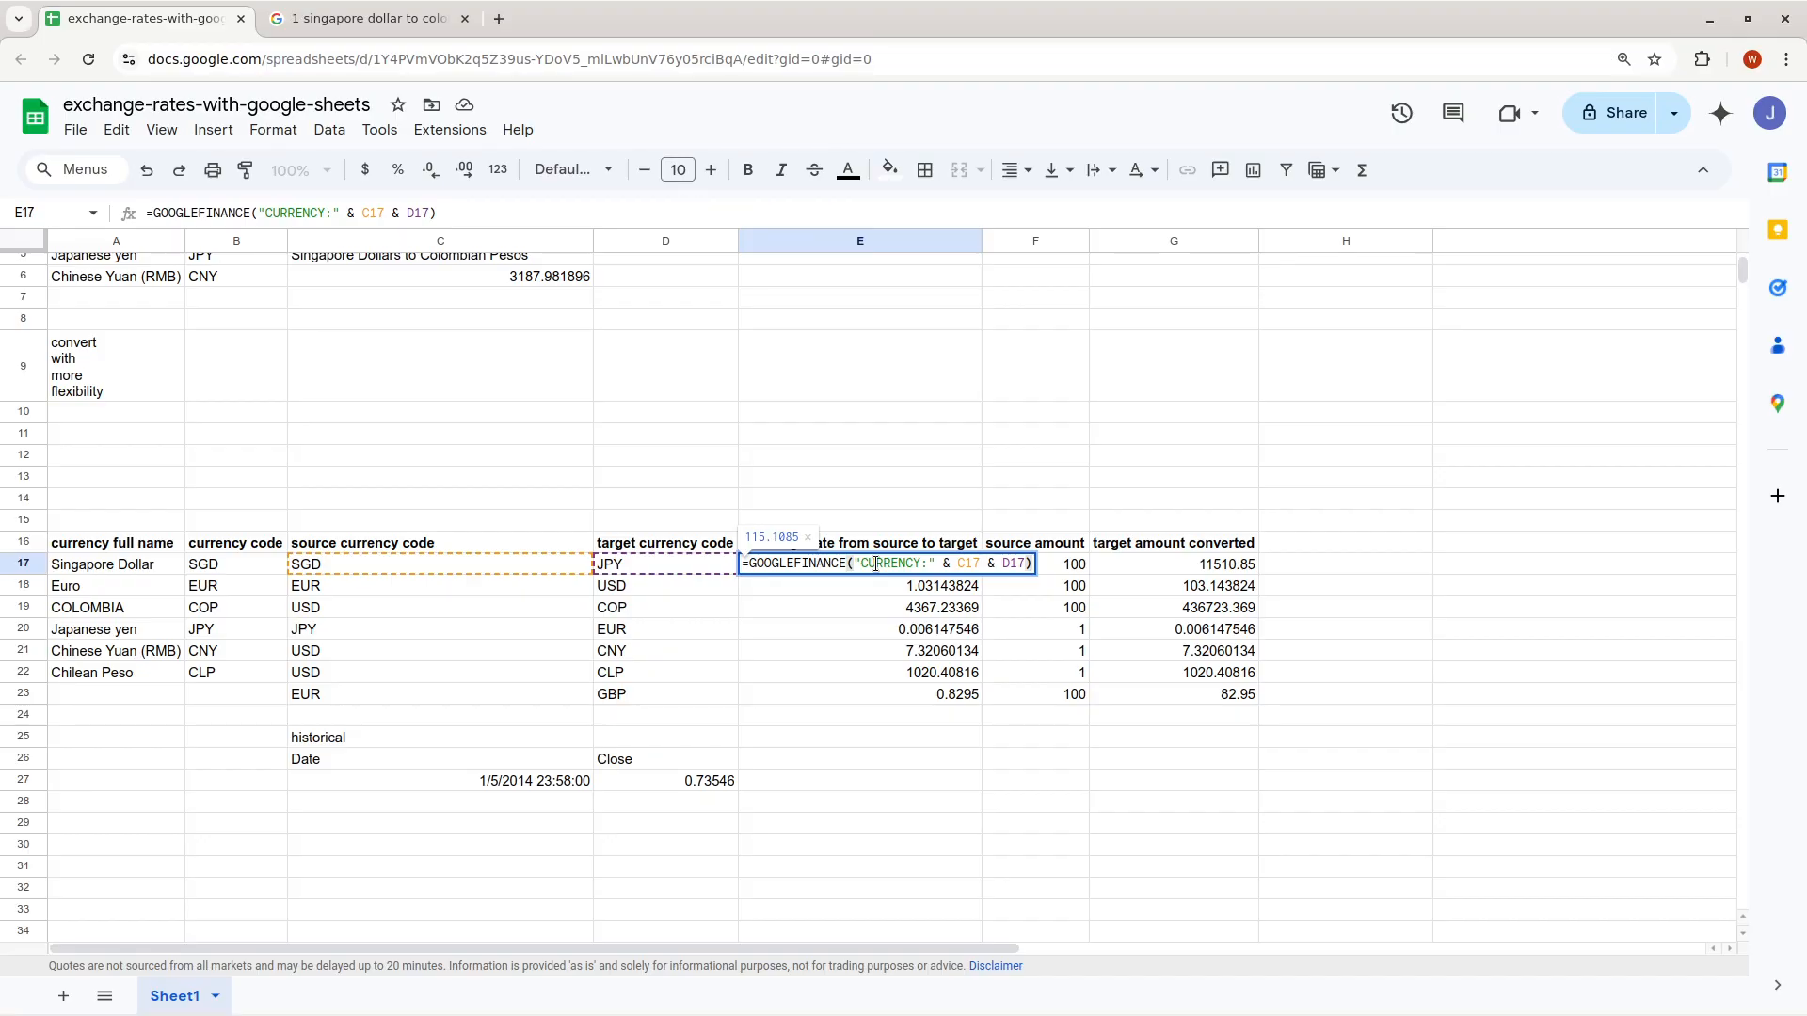
pyautogui.click(867, 605)
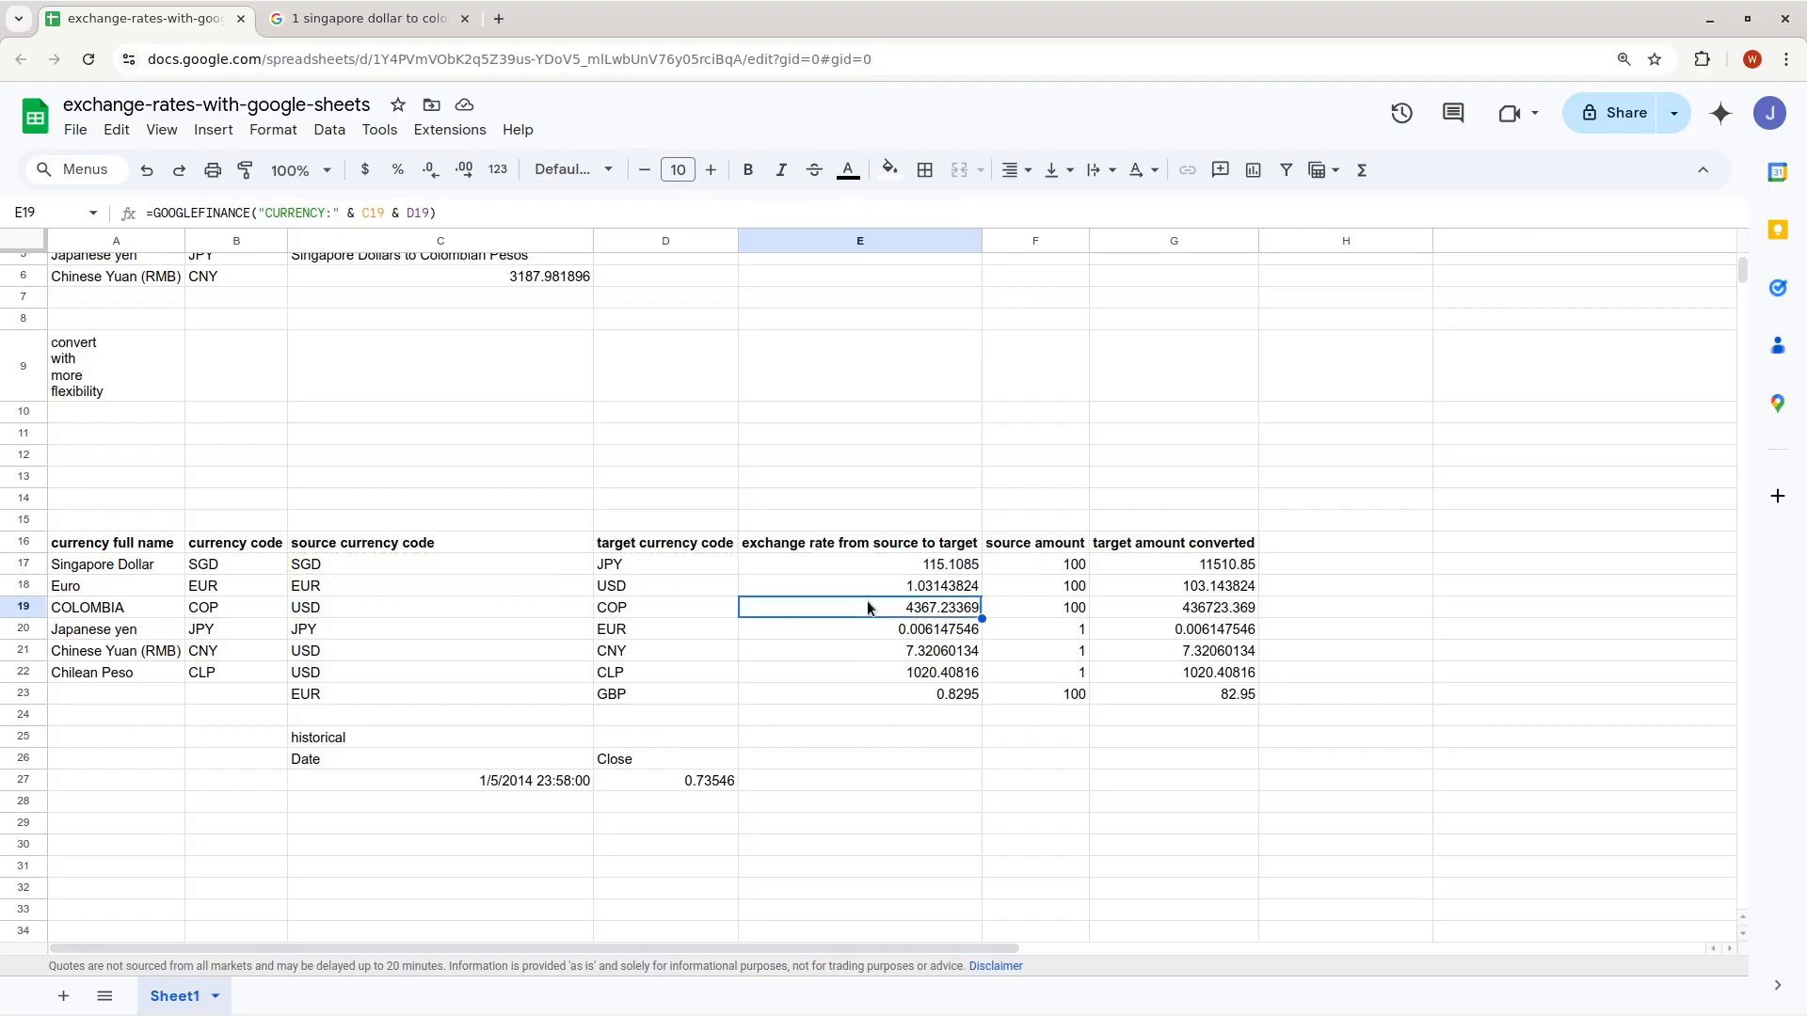
# Examine row 17's source and target currency codes and the cell-reference part of the exchange rate formula in E17
pyautogui.click(647, 564)
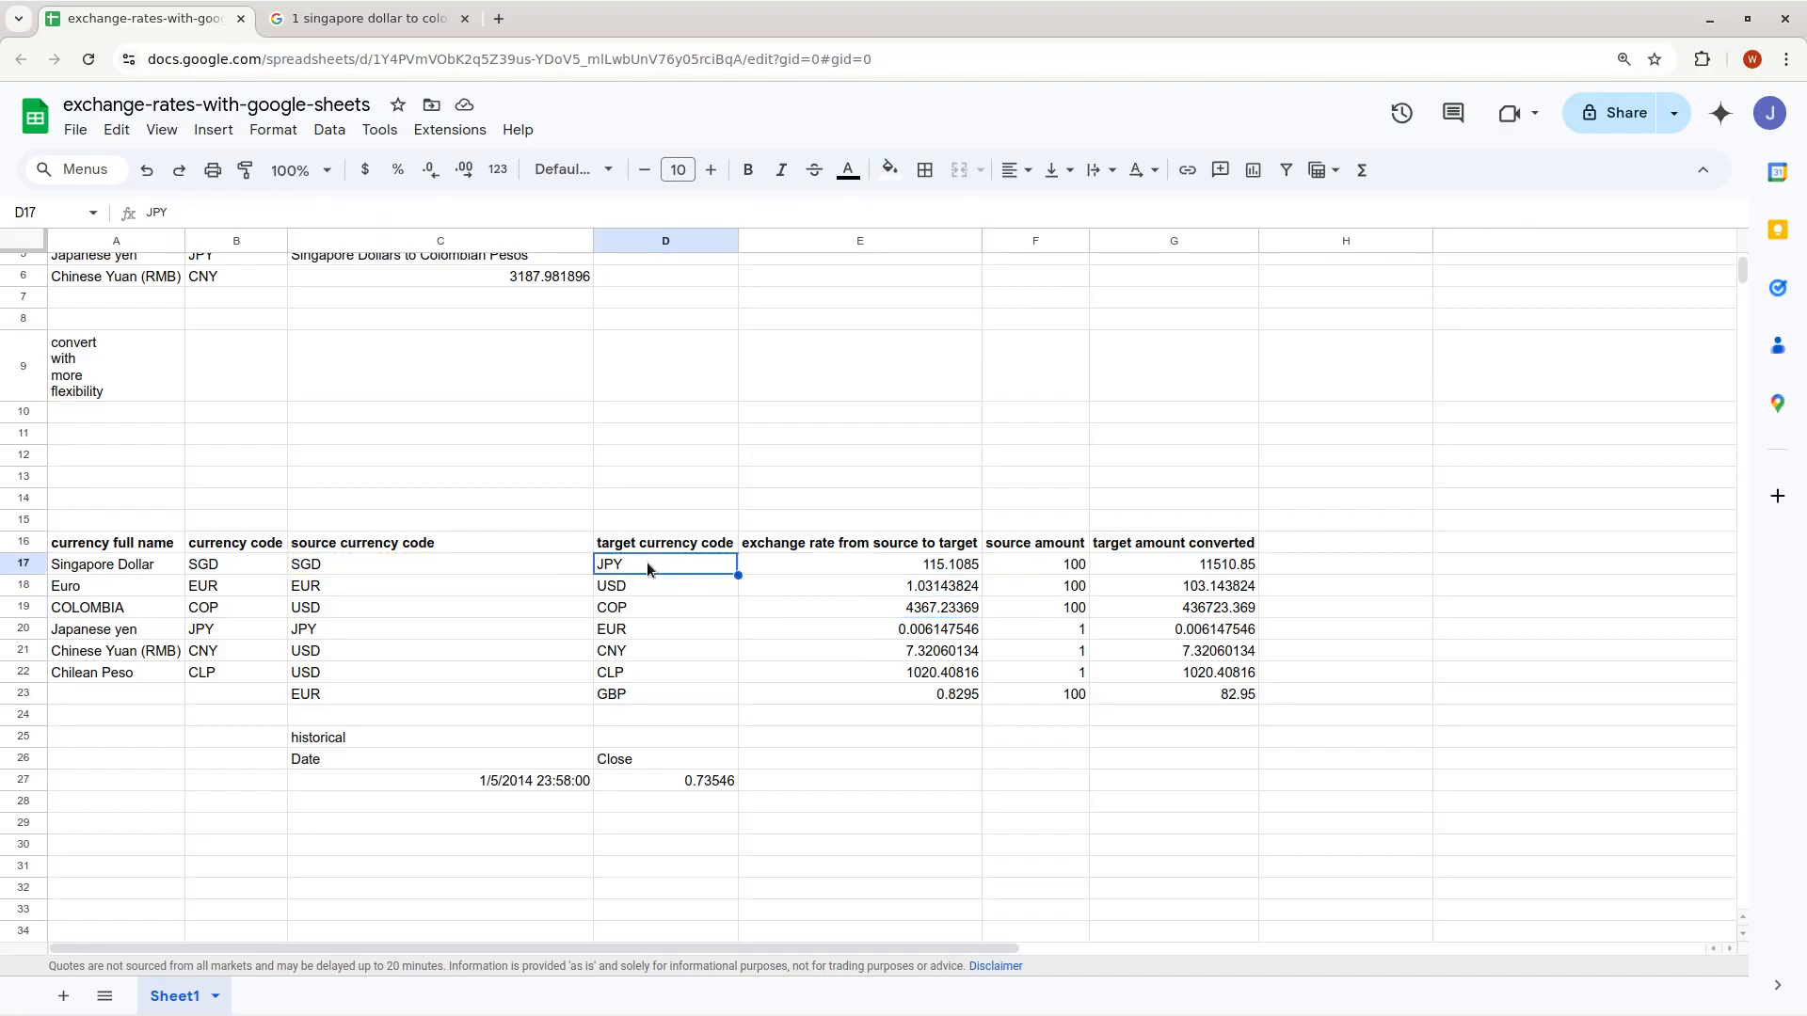
pyautogui.click(202, 568)
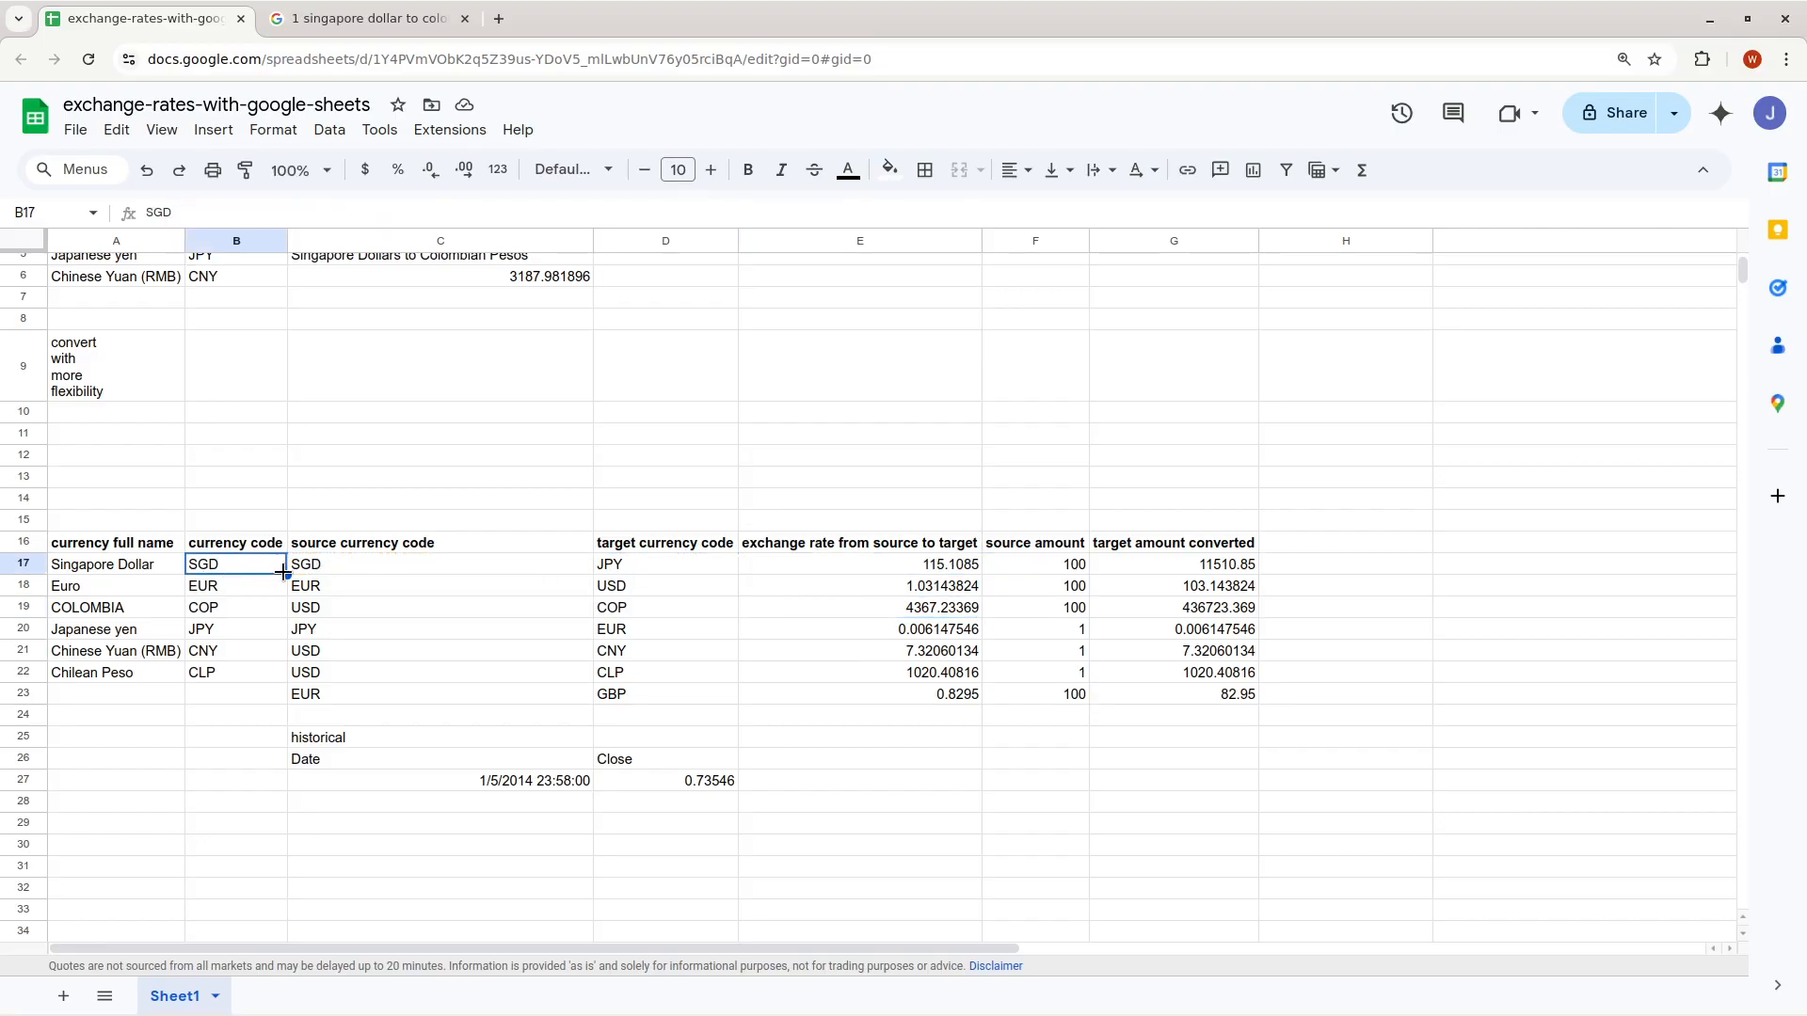
pyautogui.click(394, 568)
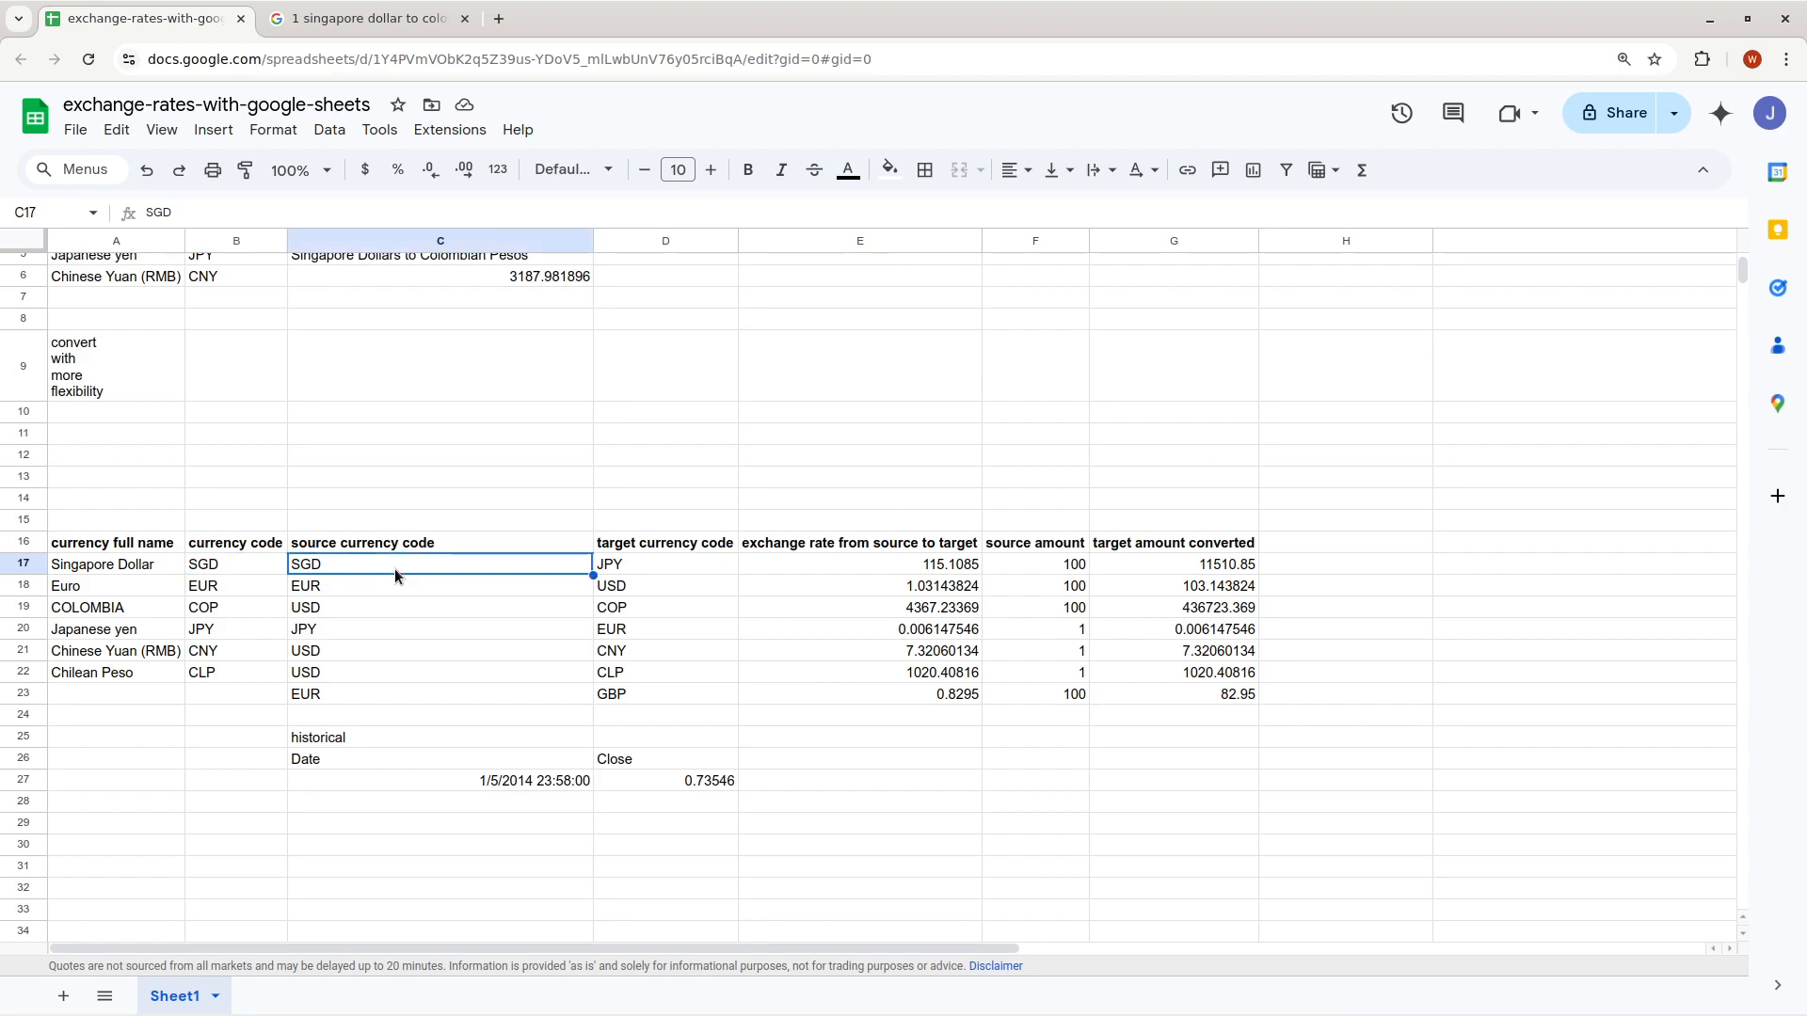
pyautogui.click(674, 558)
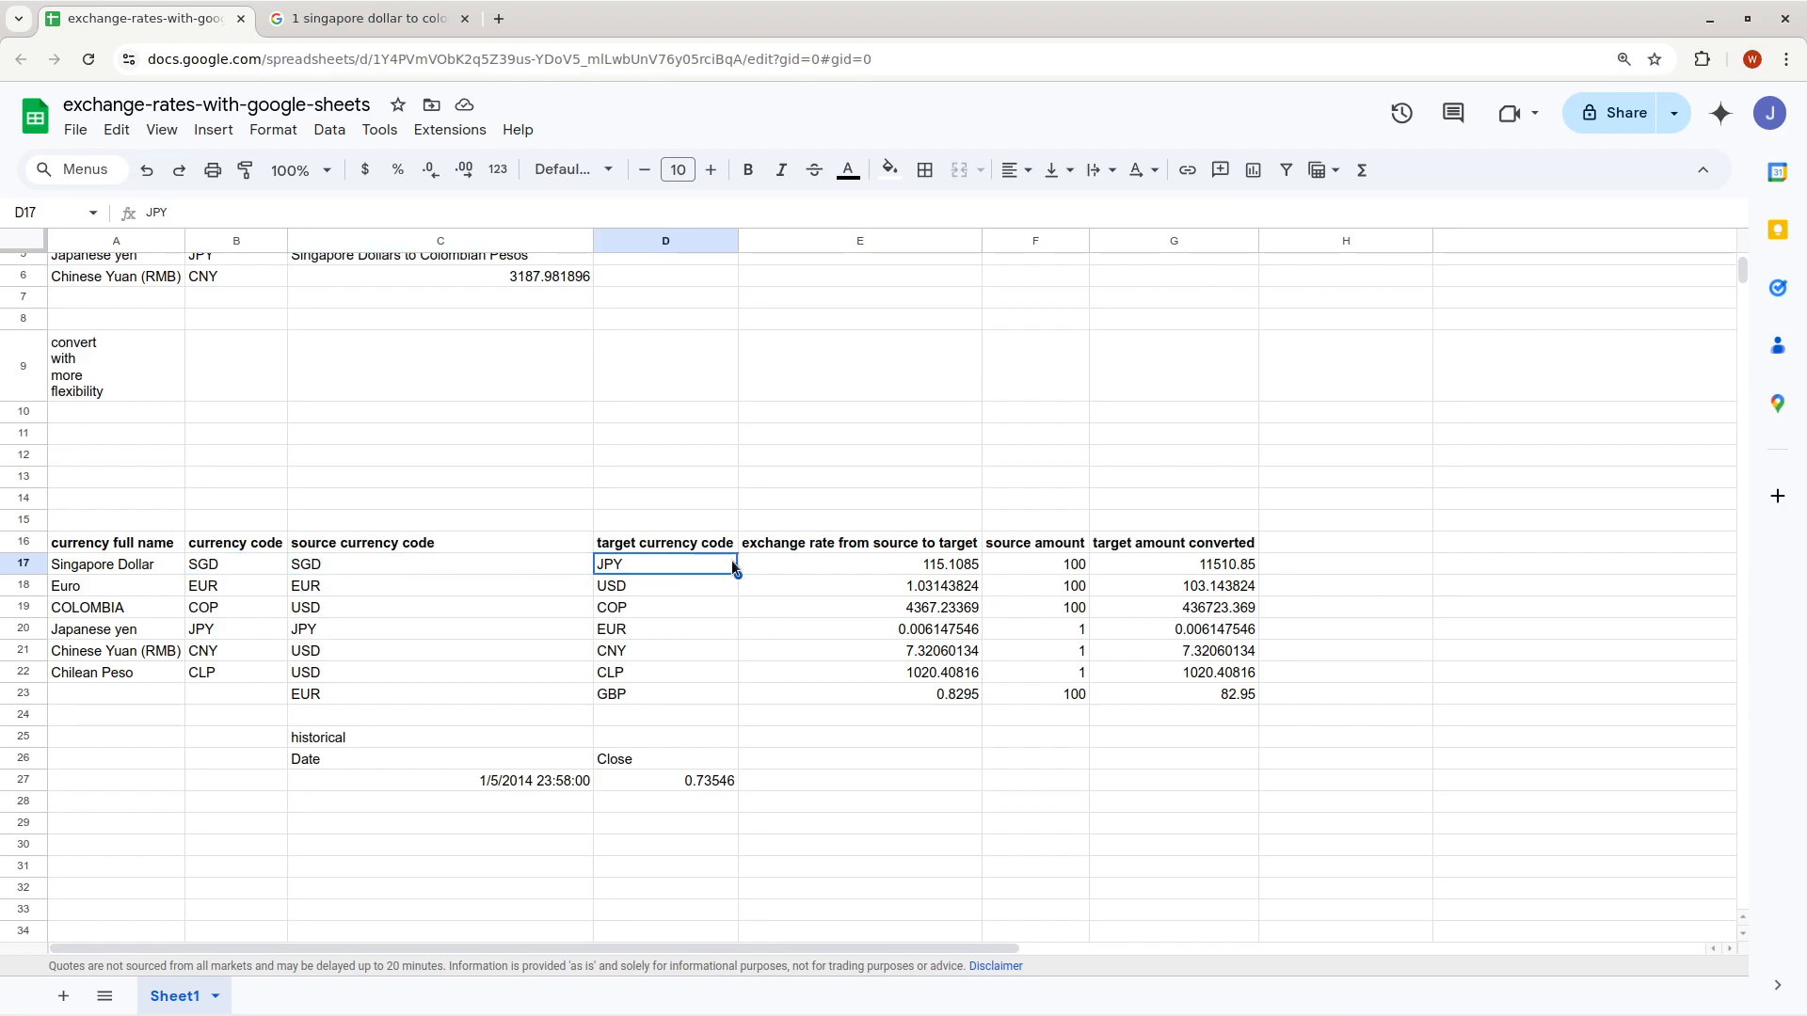
pyautogui.doubleClick(878, 569)
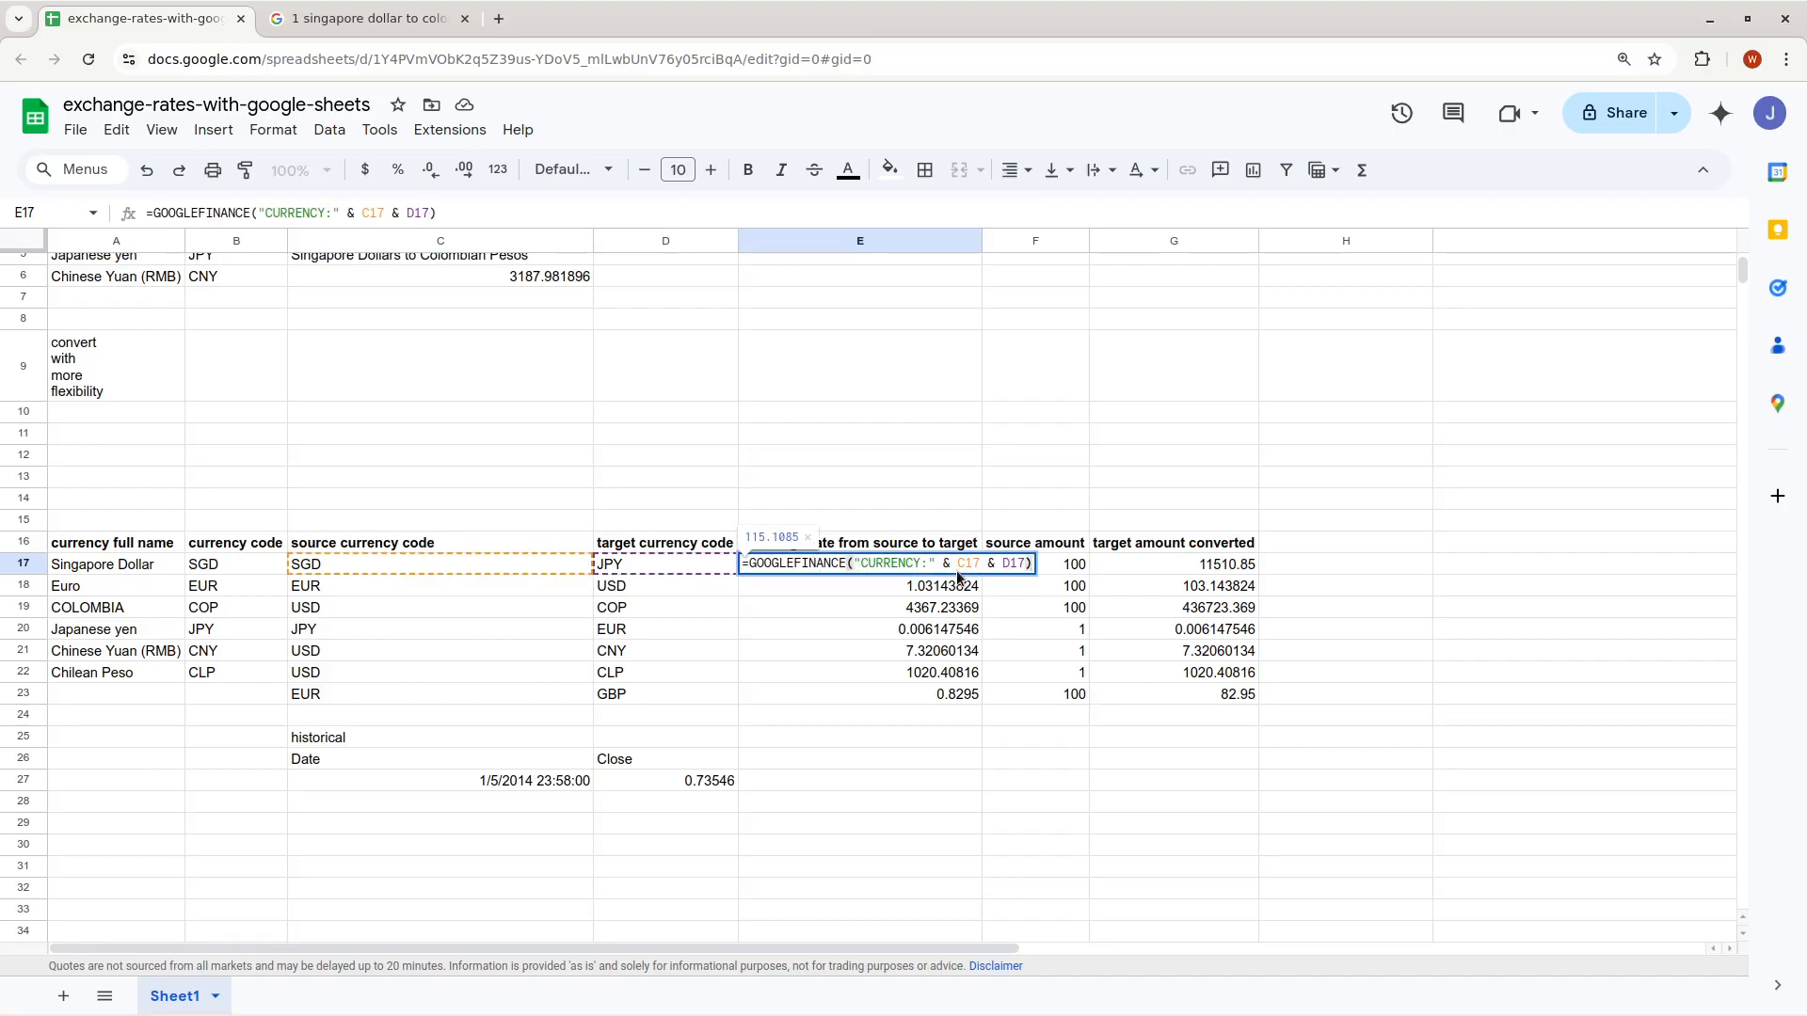
pyautogui.moveTo(936, 565); pyautogui.dragTo(1035, 564)
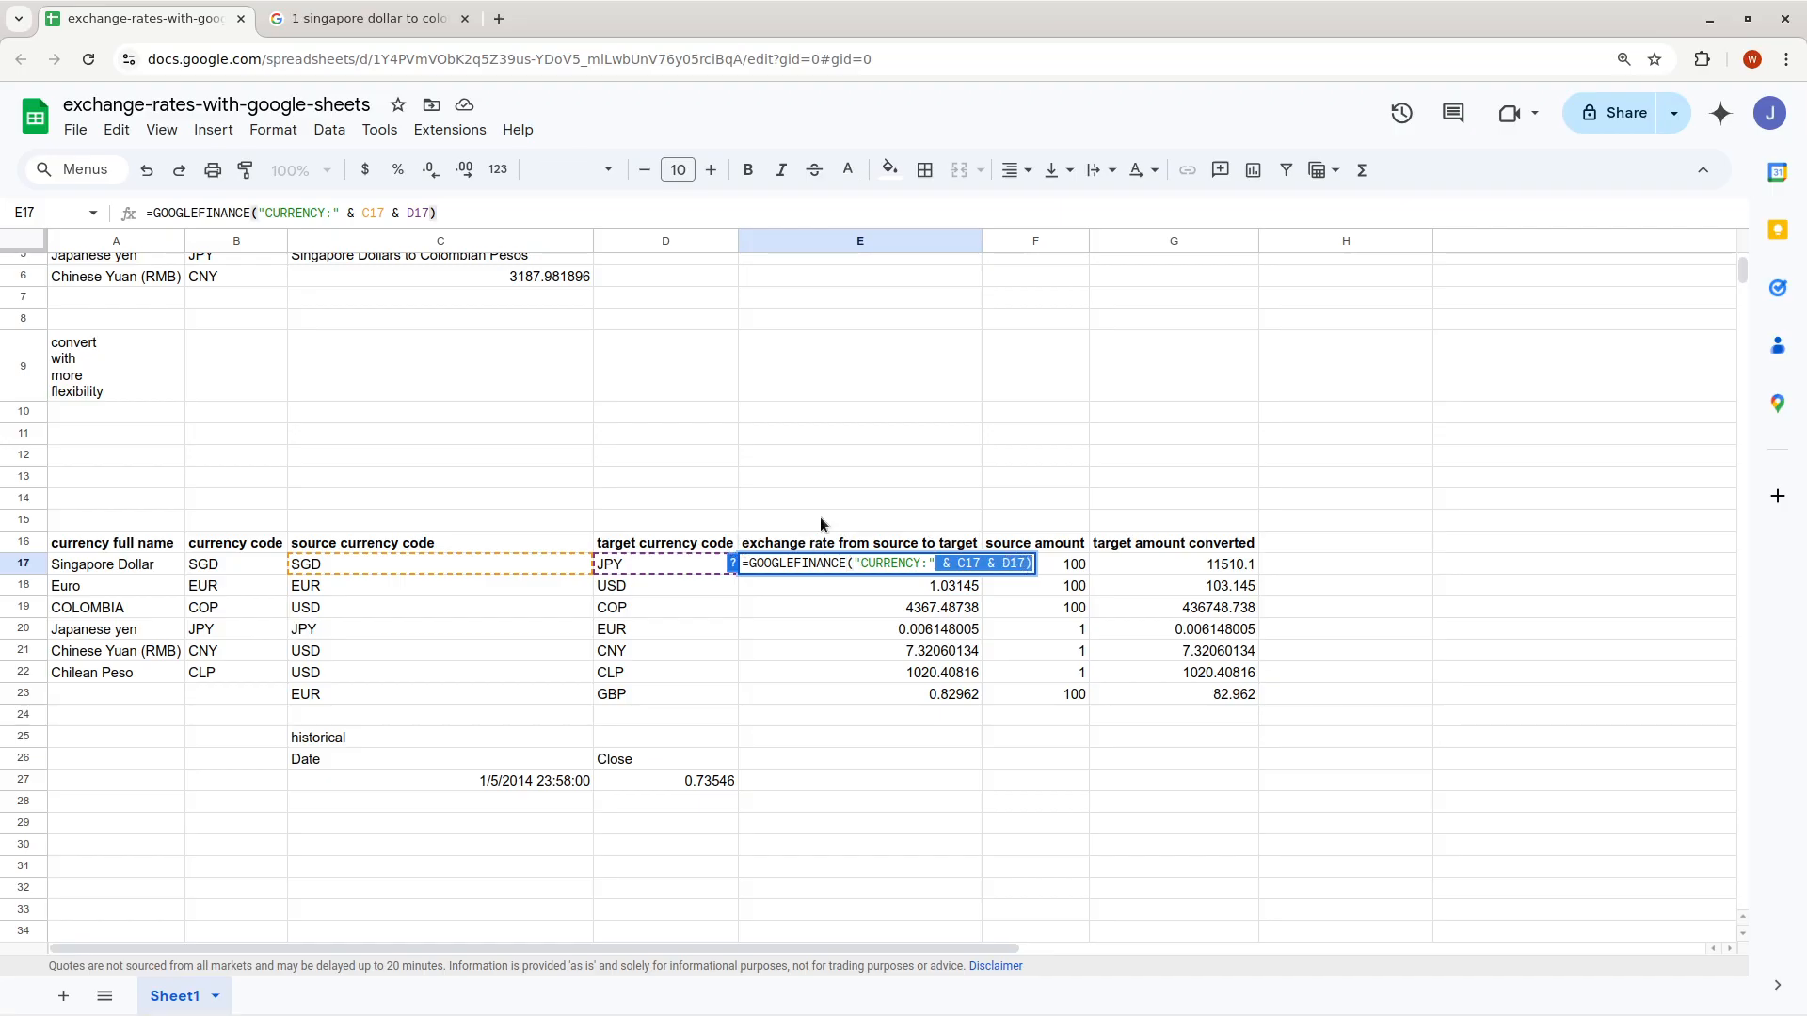
pyautogui.press('Escape')
pyautogui.click(348, 572)
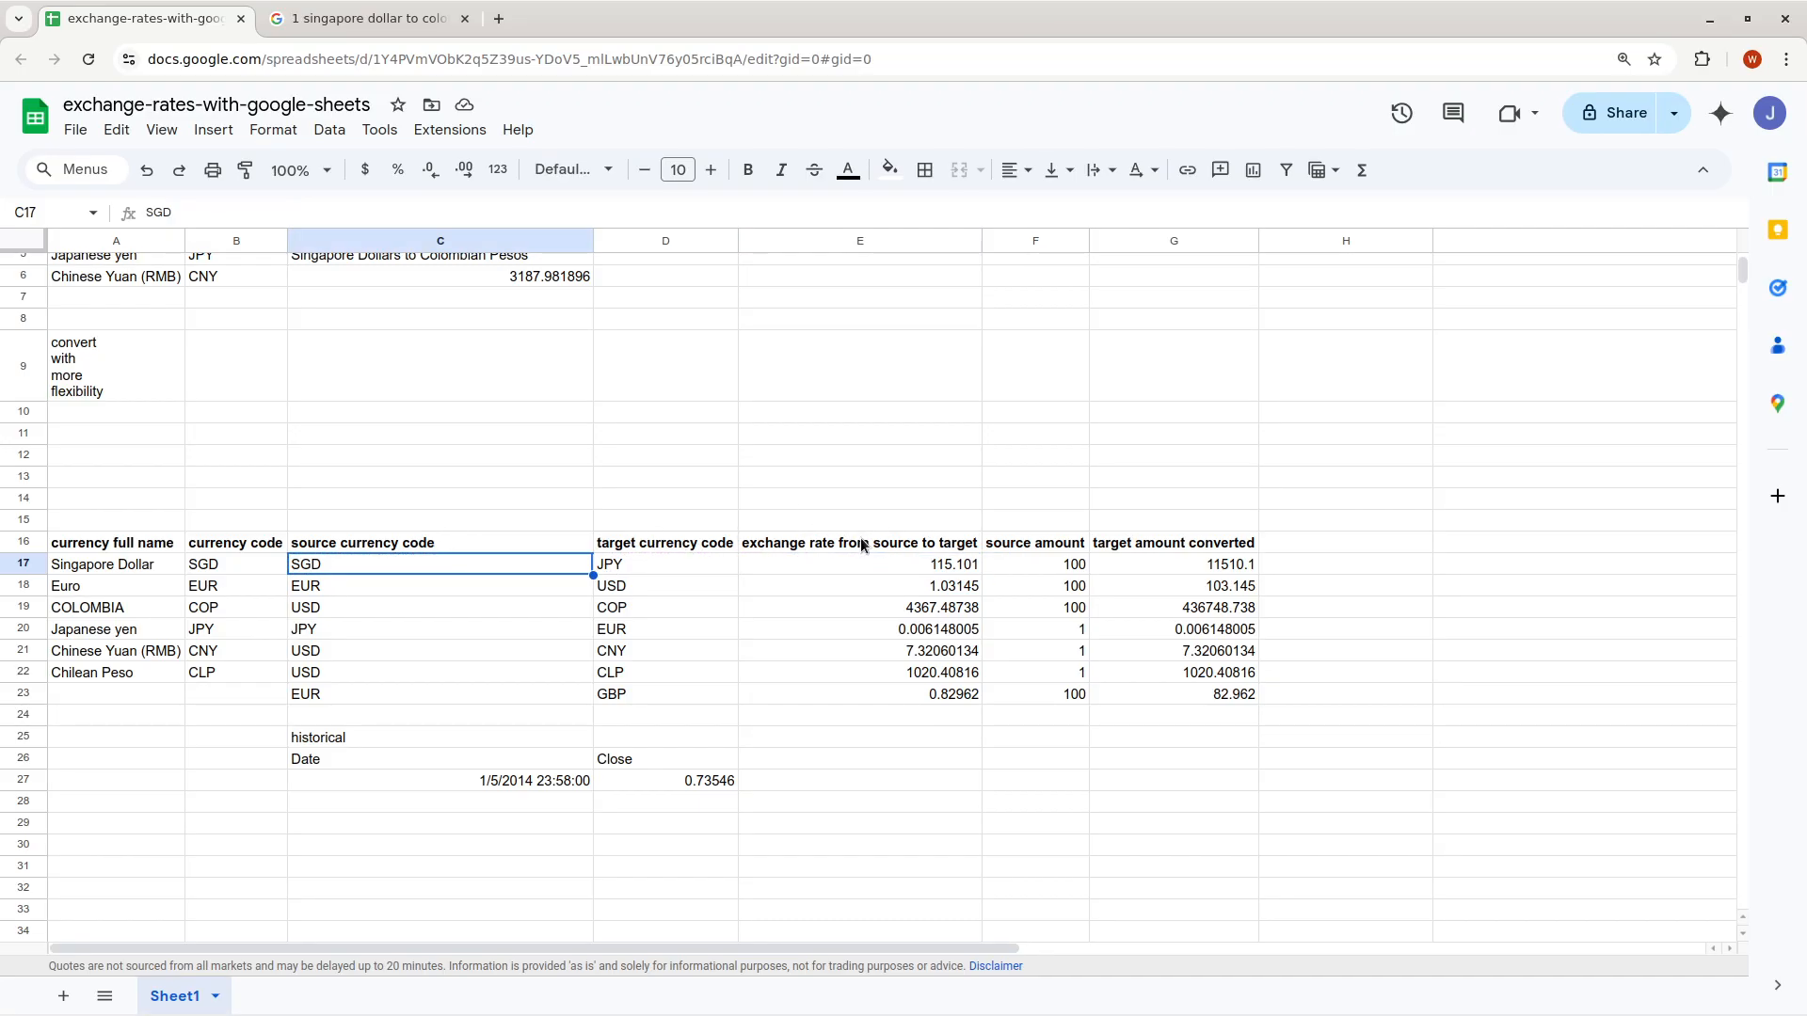
# Copy the GOOGLEFINANCE formula text from cell C6 into cell E15, above the exchange rate header
pyautogui.click(525, 278)
pyautogui.doubleClick(525, 278)
pyautogui.hotkey('ctrl', 'c')
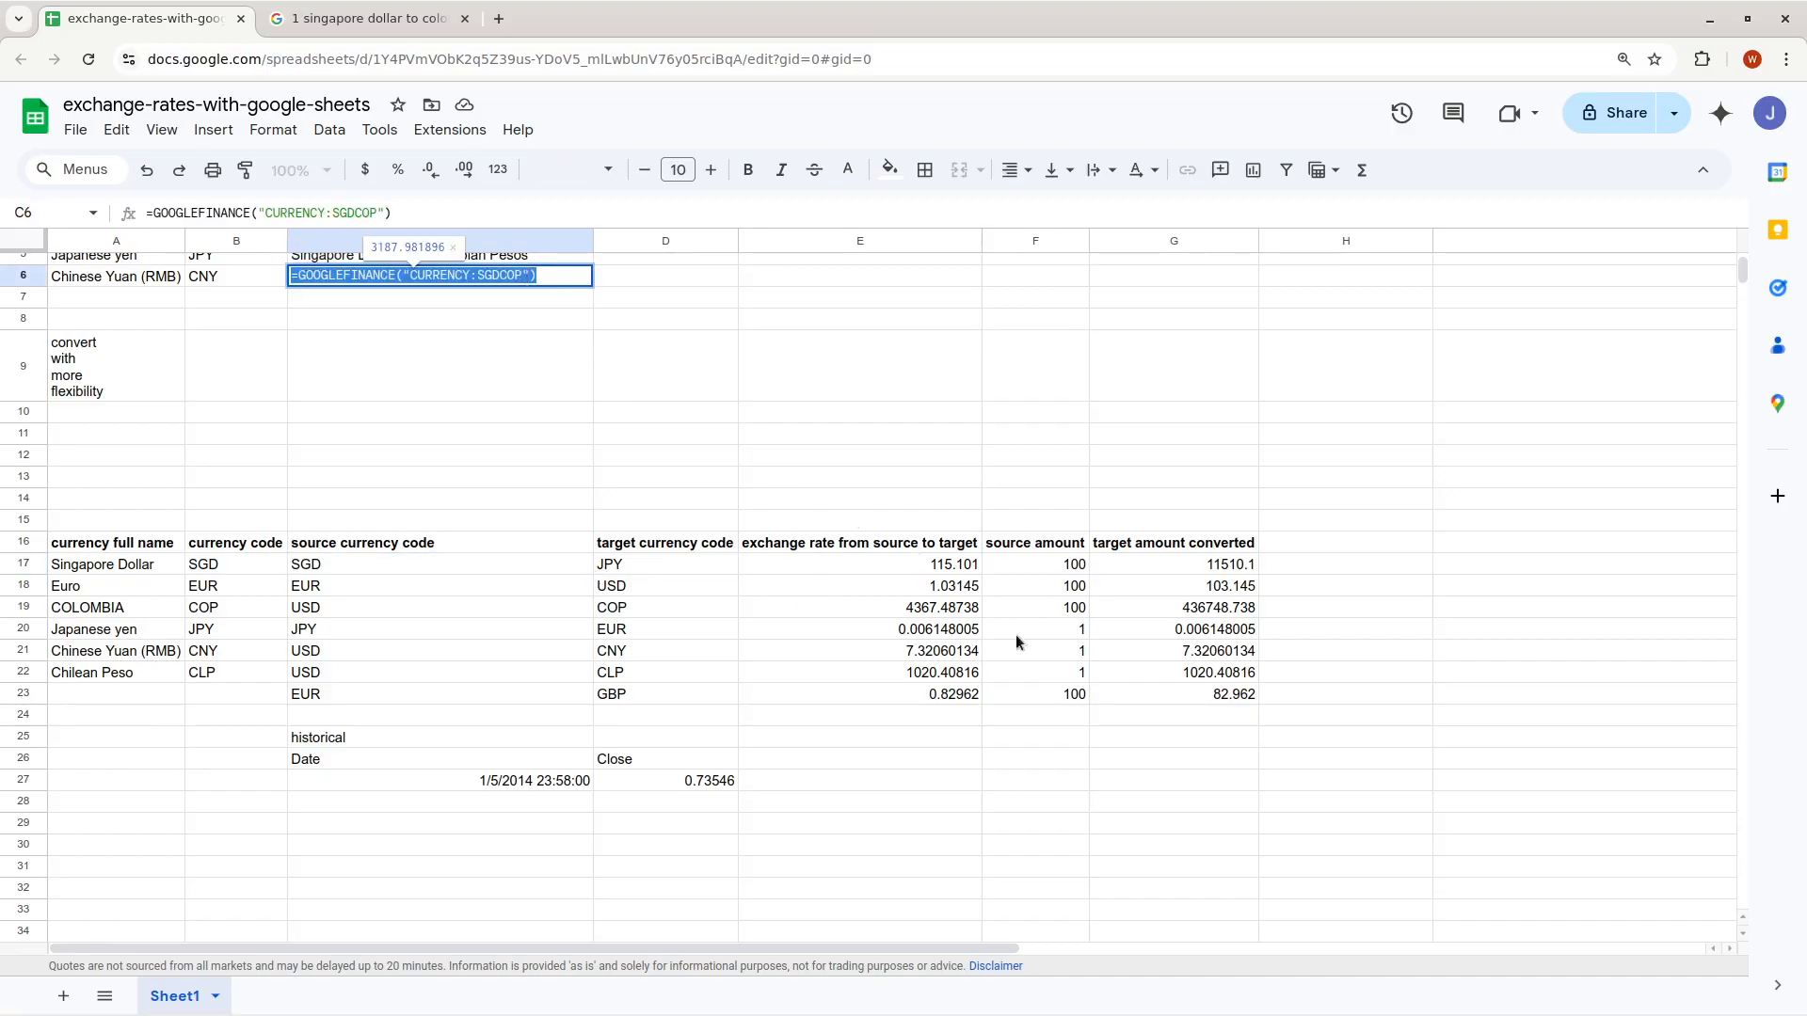
pyautogui.click(885, 513)
pyautogui.hotkey('ctrl', 'v')
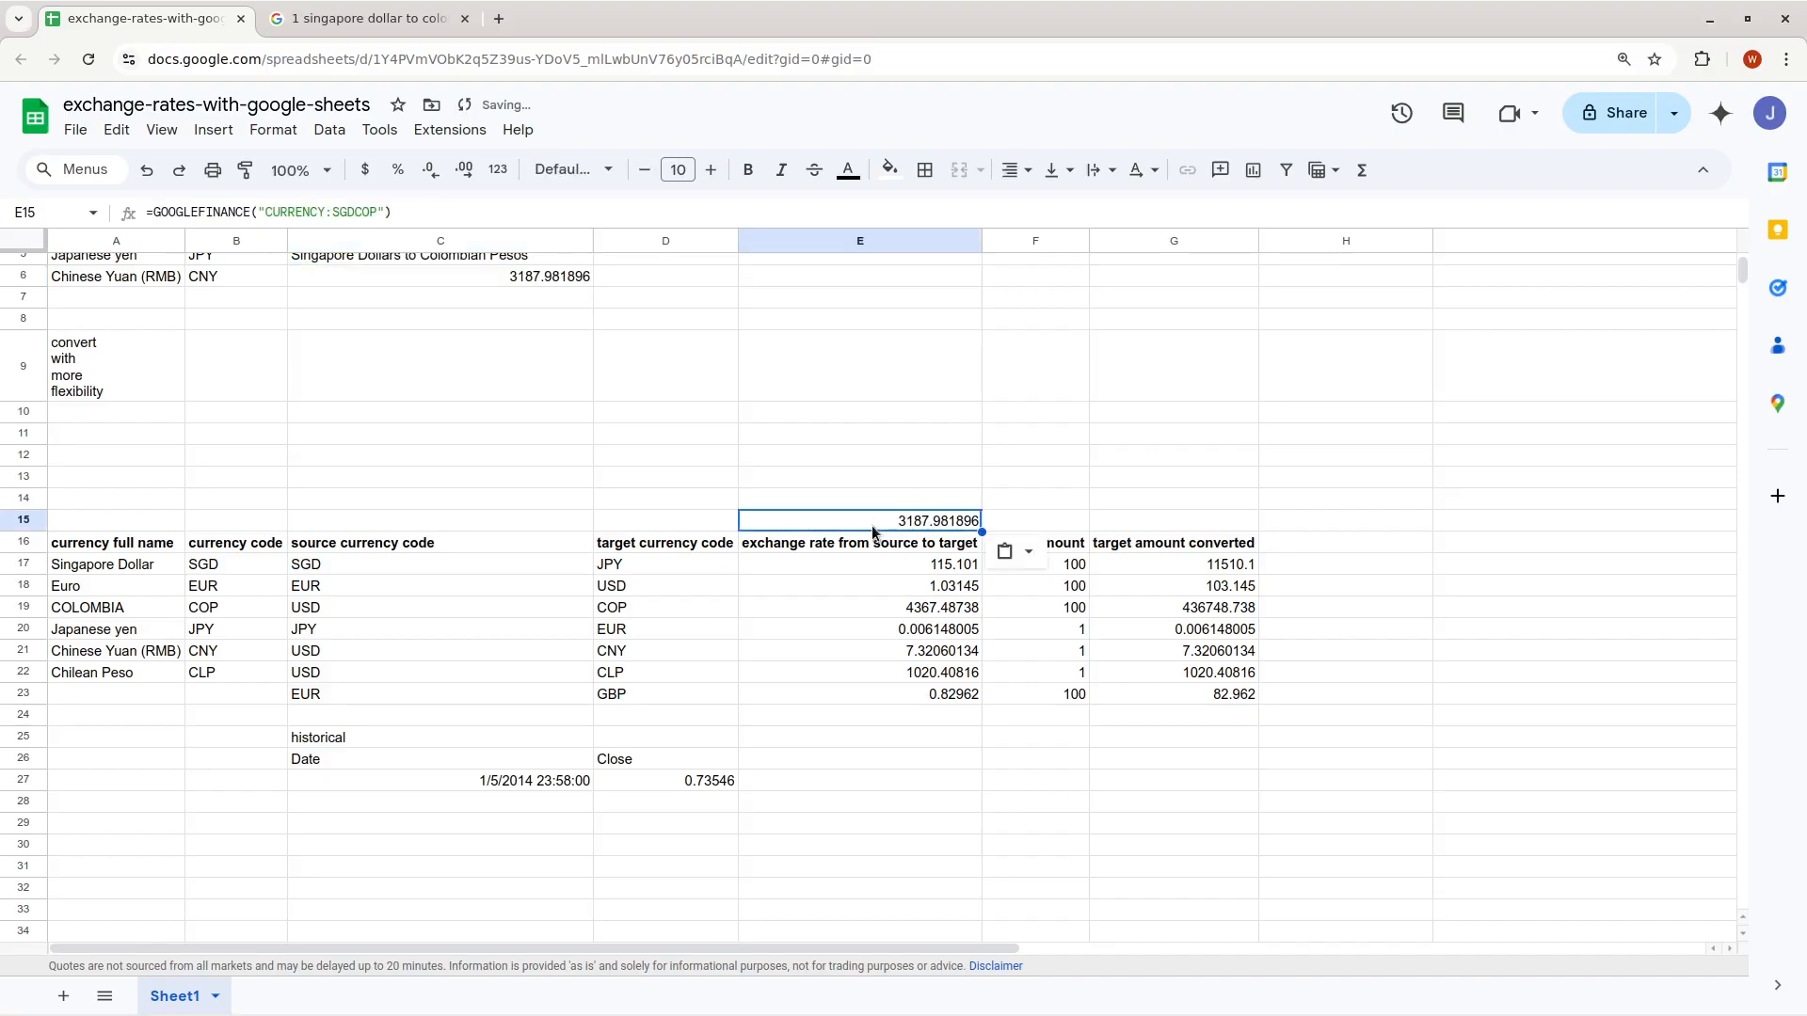
# Change the target currency in the E15 formula from COP to JPY so it reads =GOOGLEFINANCE("CURRENCY:SGDJPY")
pyautogui.doubleClick(875, 526)
pyautogui.doubleClick(935, 523)
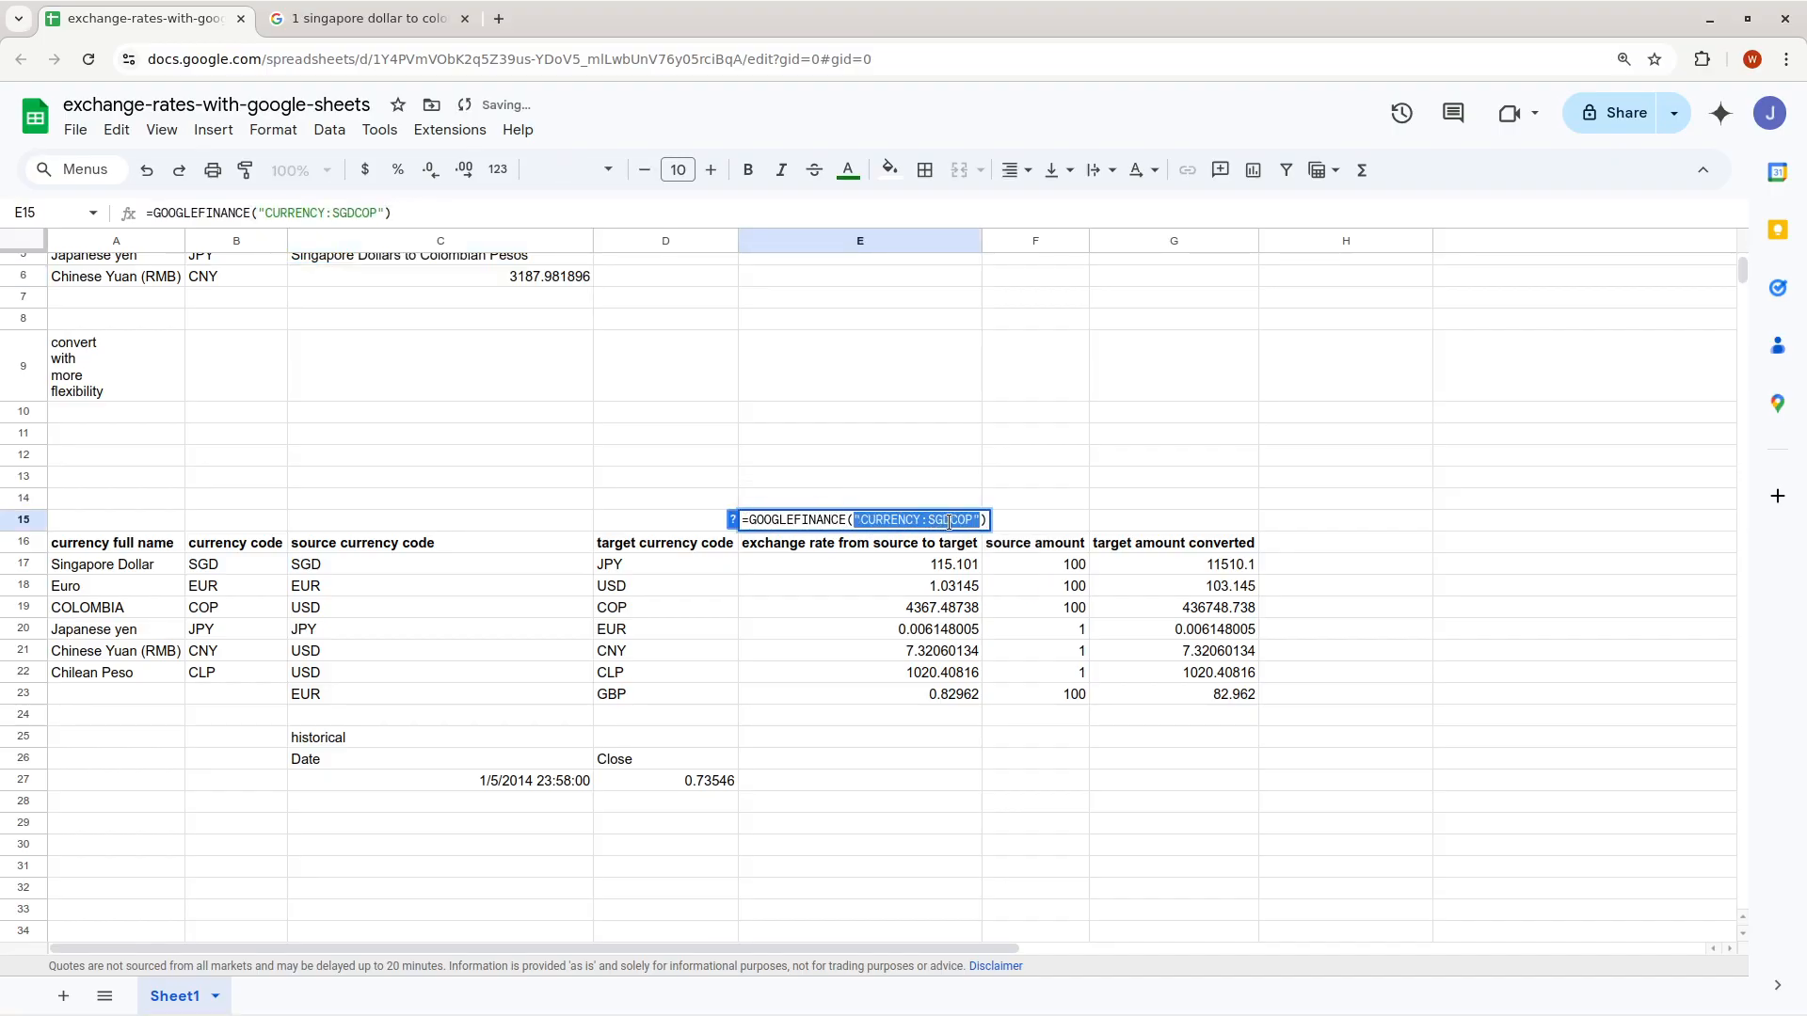
pyautogui.click(949, 522)
pyautogui.press('BackSpace')
pyautogui.press('BackSpace')
pyautogui.press('BackSpace')
pyautogui.write('JPY')
pyautogui.press('Return')
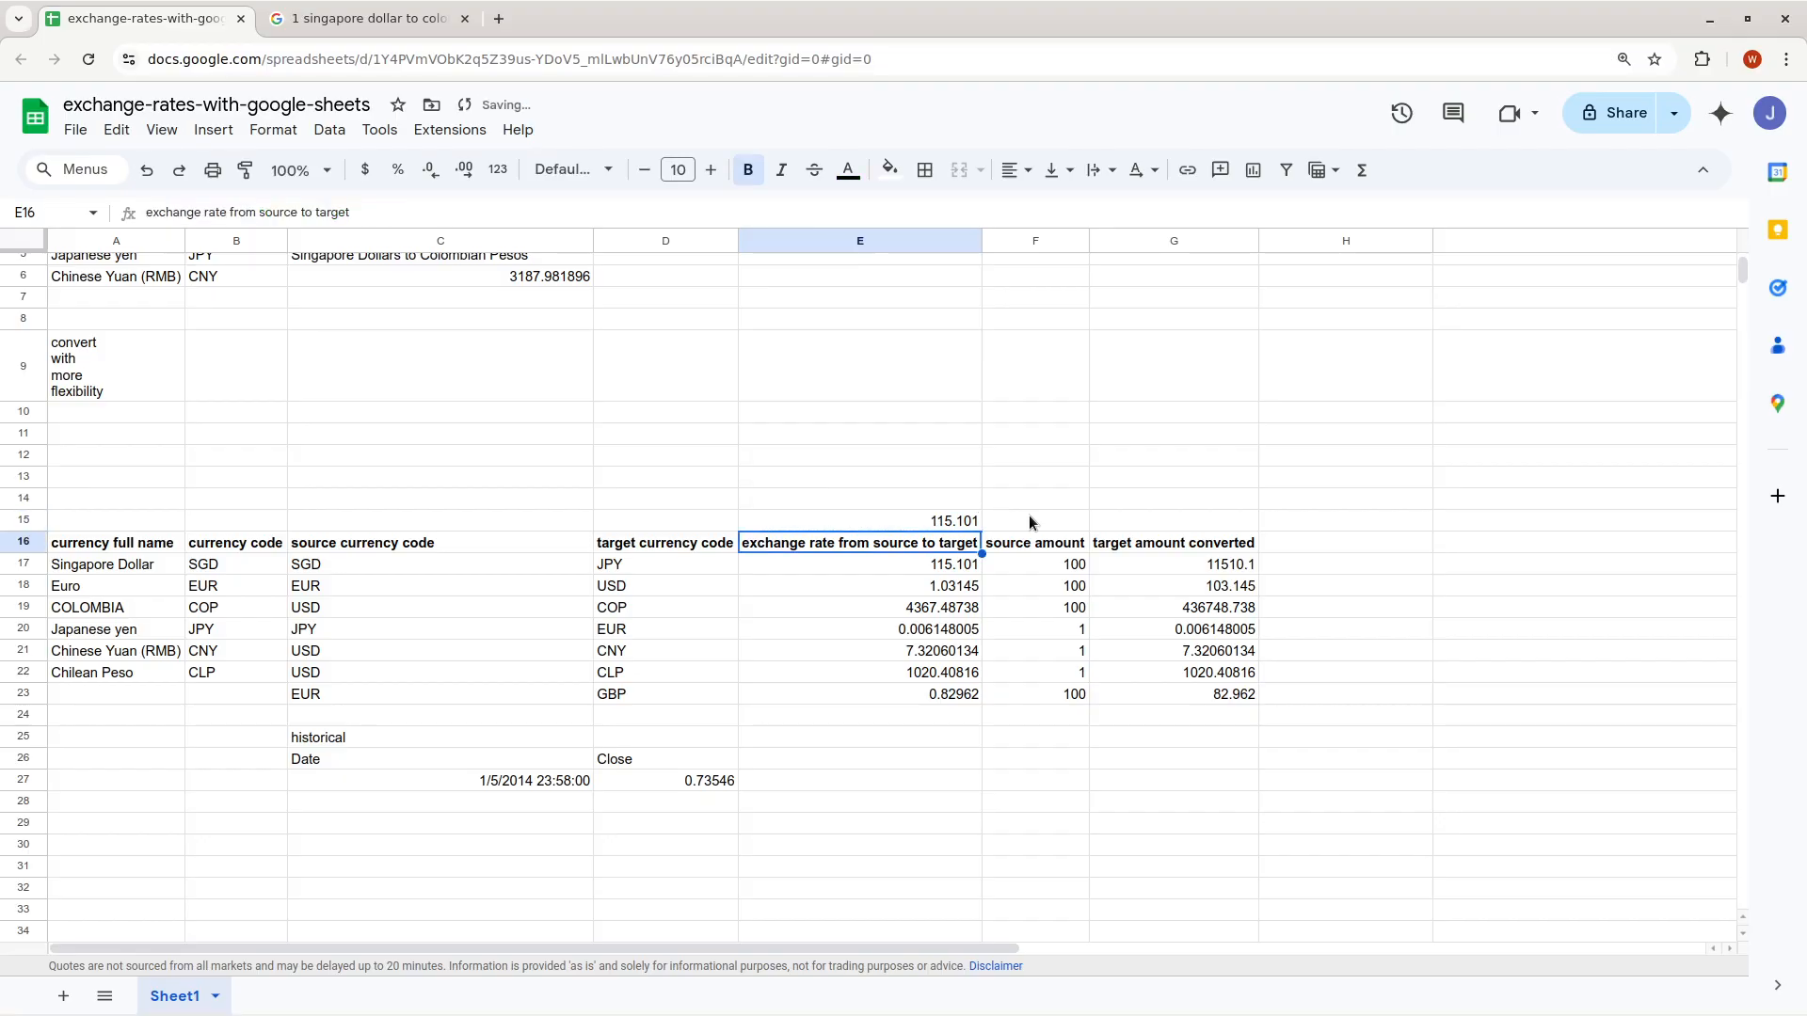
# Review how the E17 formula joins "CURRENCY:" with cells C17 and D17, leaving the formula as it is
pyautogui.doubleClick(948, 564)
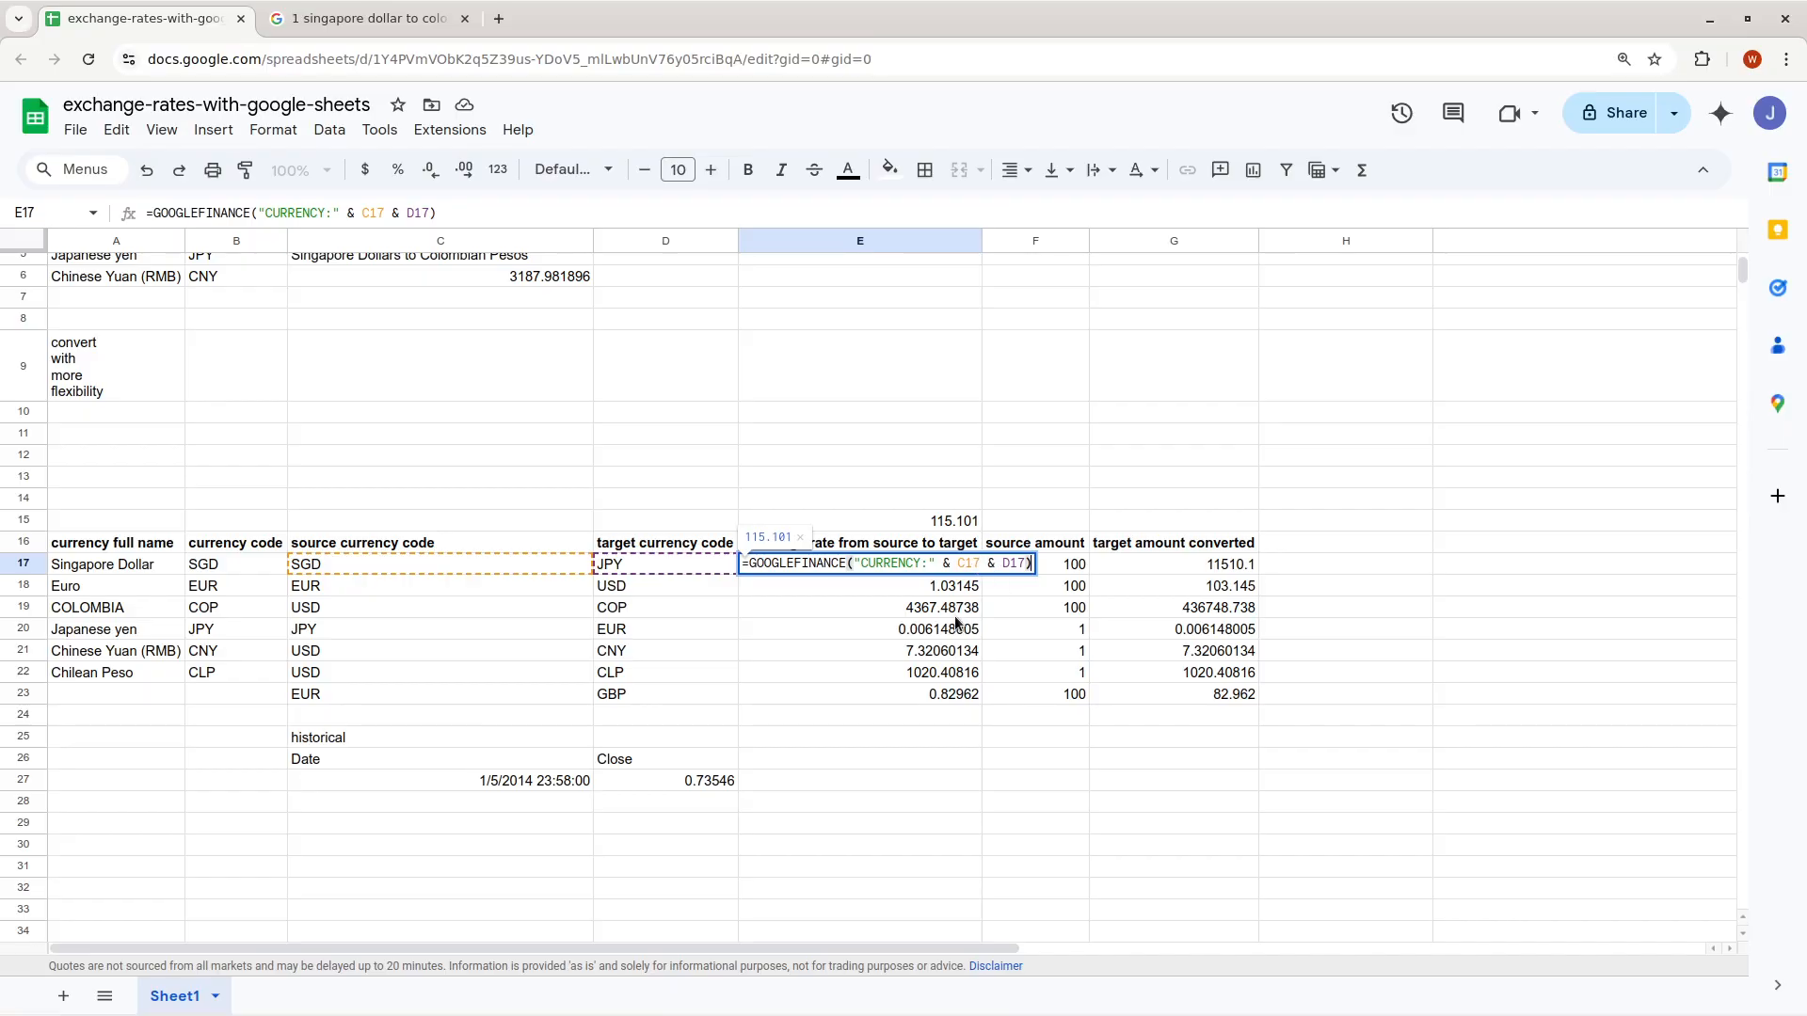
pyautogui.moveTo(941, 564); pyautogui.dragTo(977, 566)
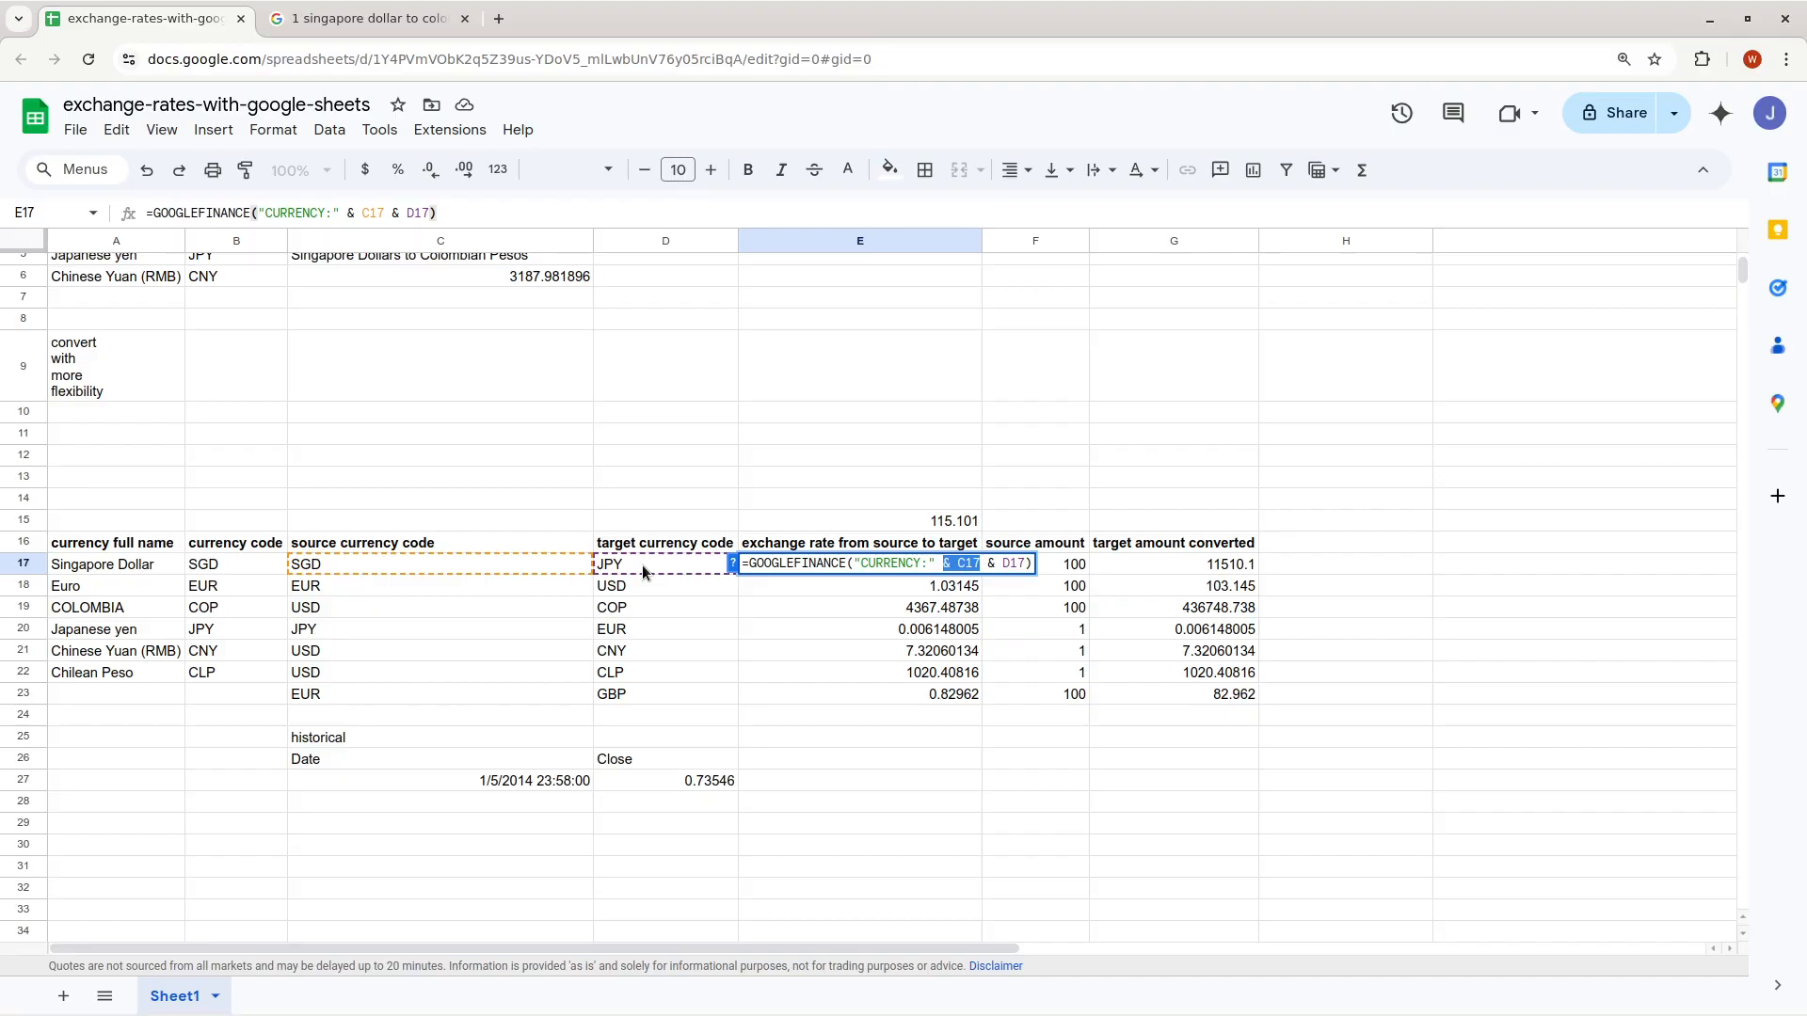
pyautogui.moveTo(947, 564); pyautogui.dragTo(938, 564)
pyautogui.press('Escape')
# Set the source currency code in cell C17 to EUR, using the code in C18
pyautogui.click(515, 565)
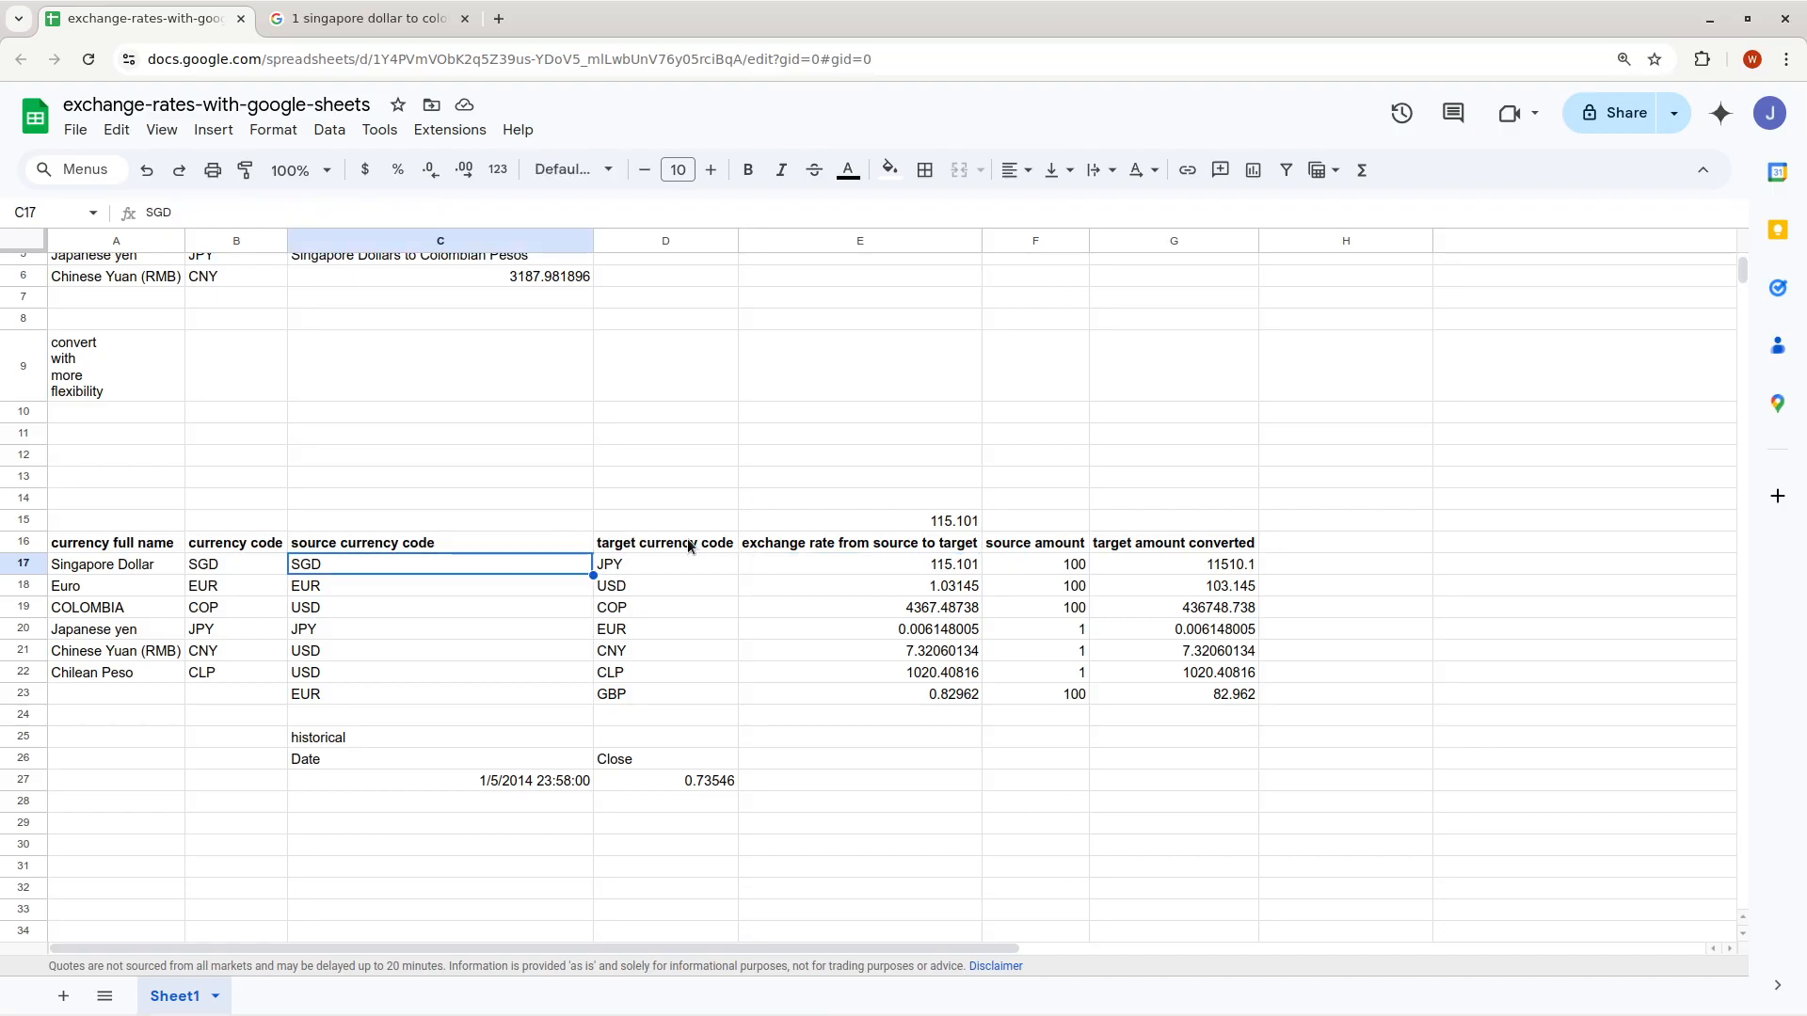
pyautogui.press('Down')
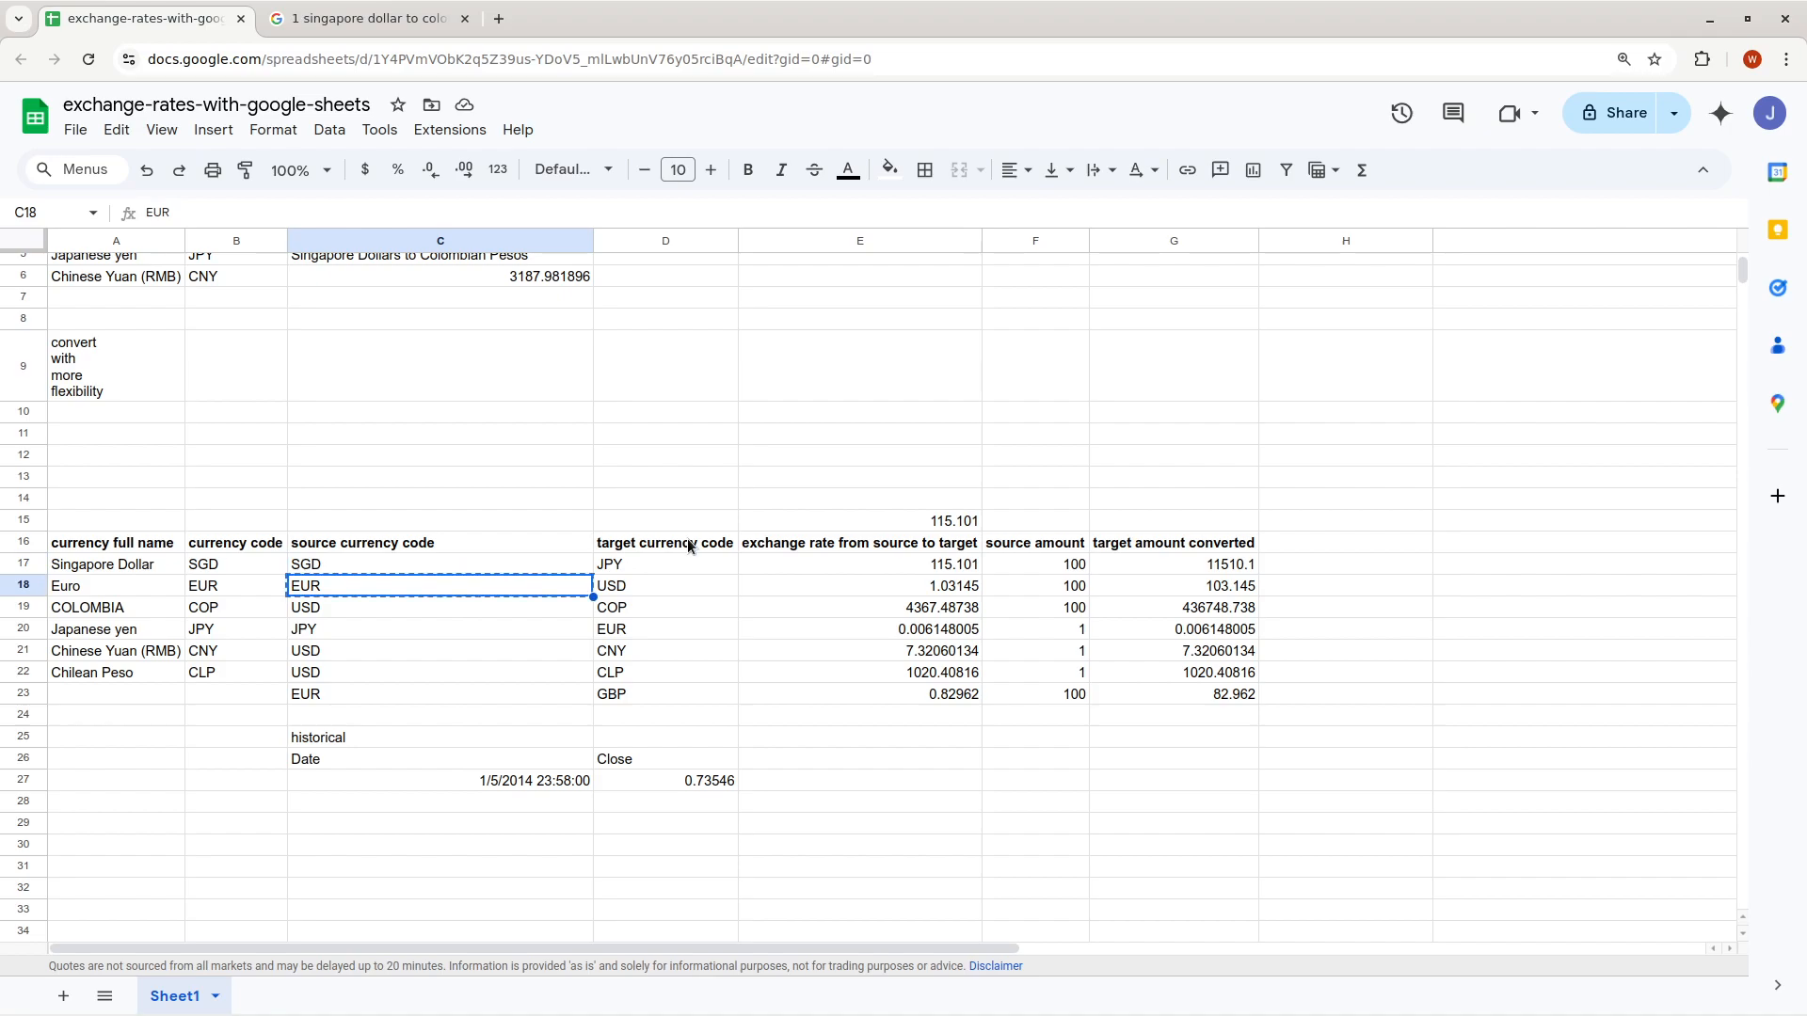
pyautogui.press('Up')
pyautogui.write('EUR')
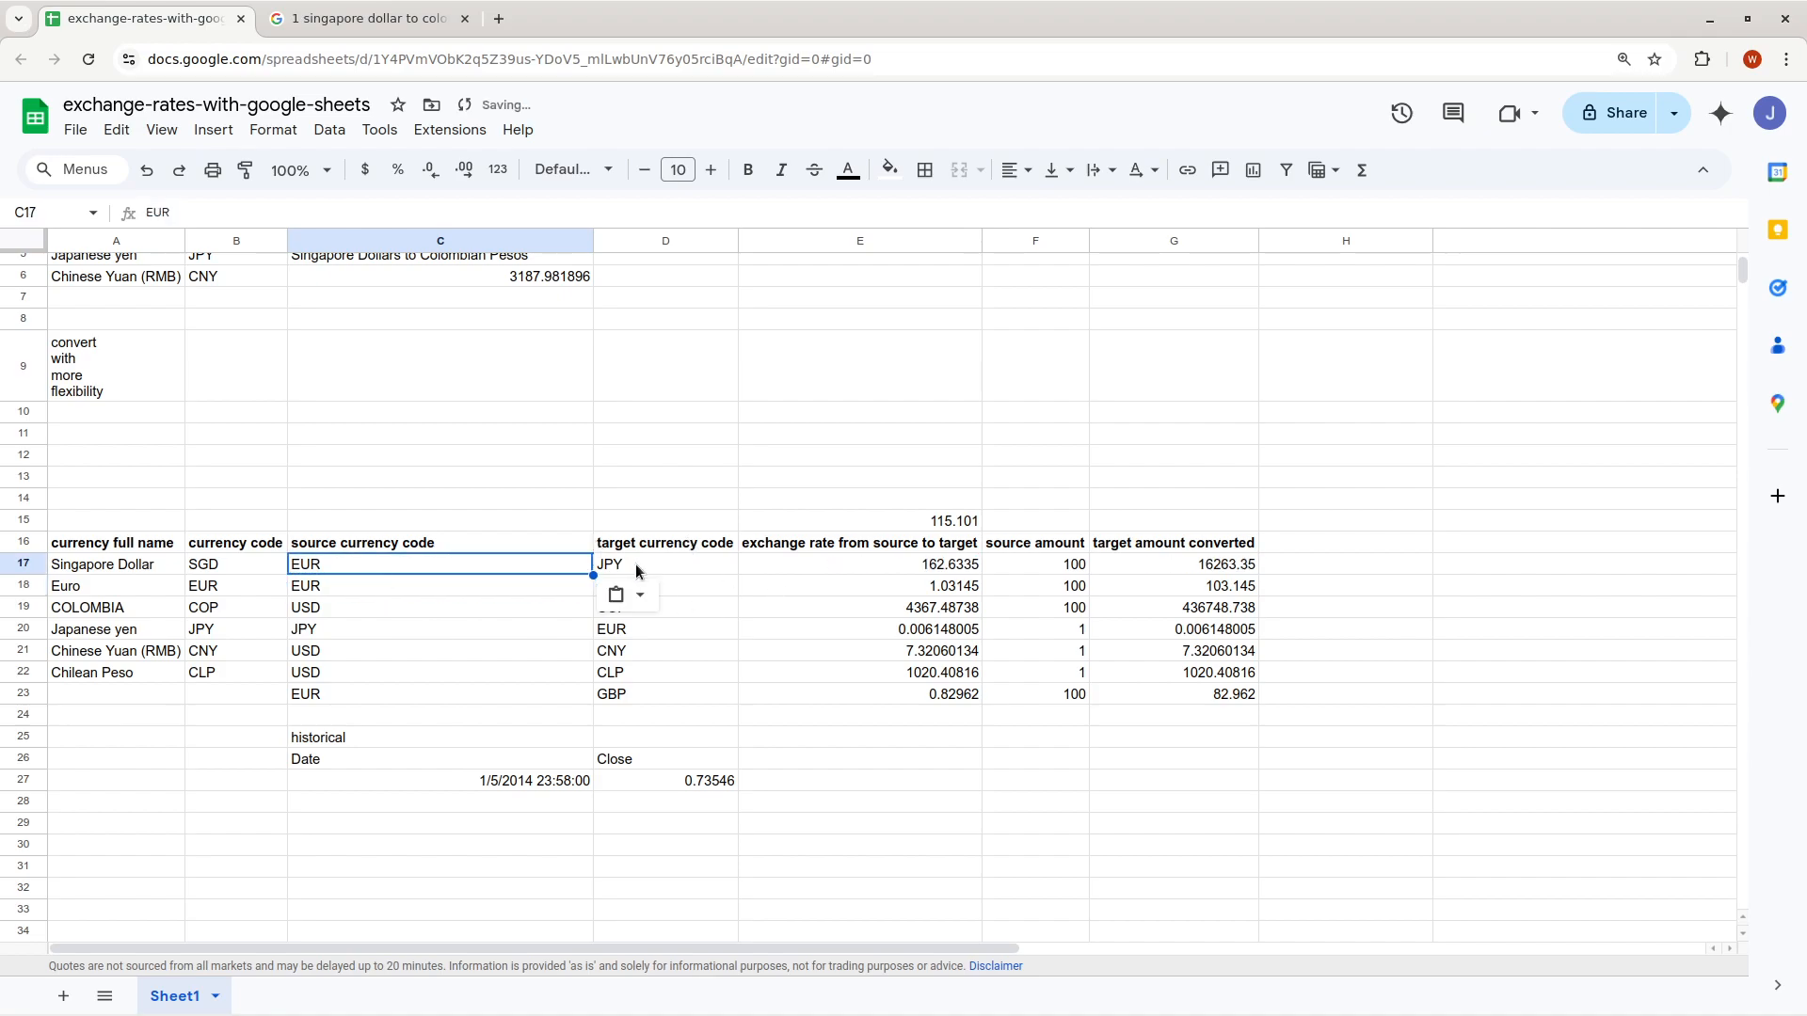
# Search Google for "1 euro to jpy" and compare the rate with cell E17 in the spreadsheet
pyautogui.click(391, 23)
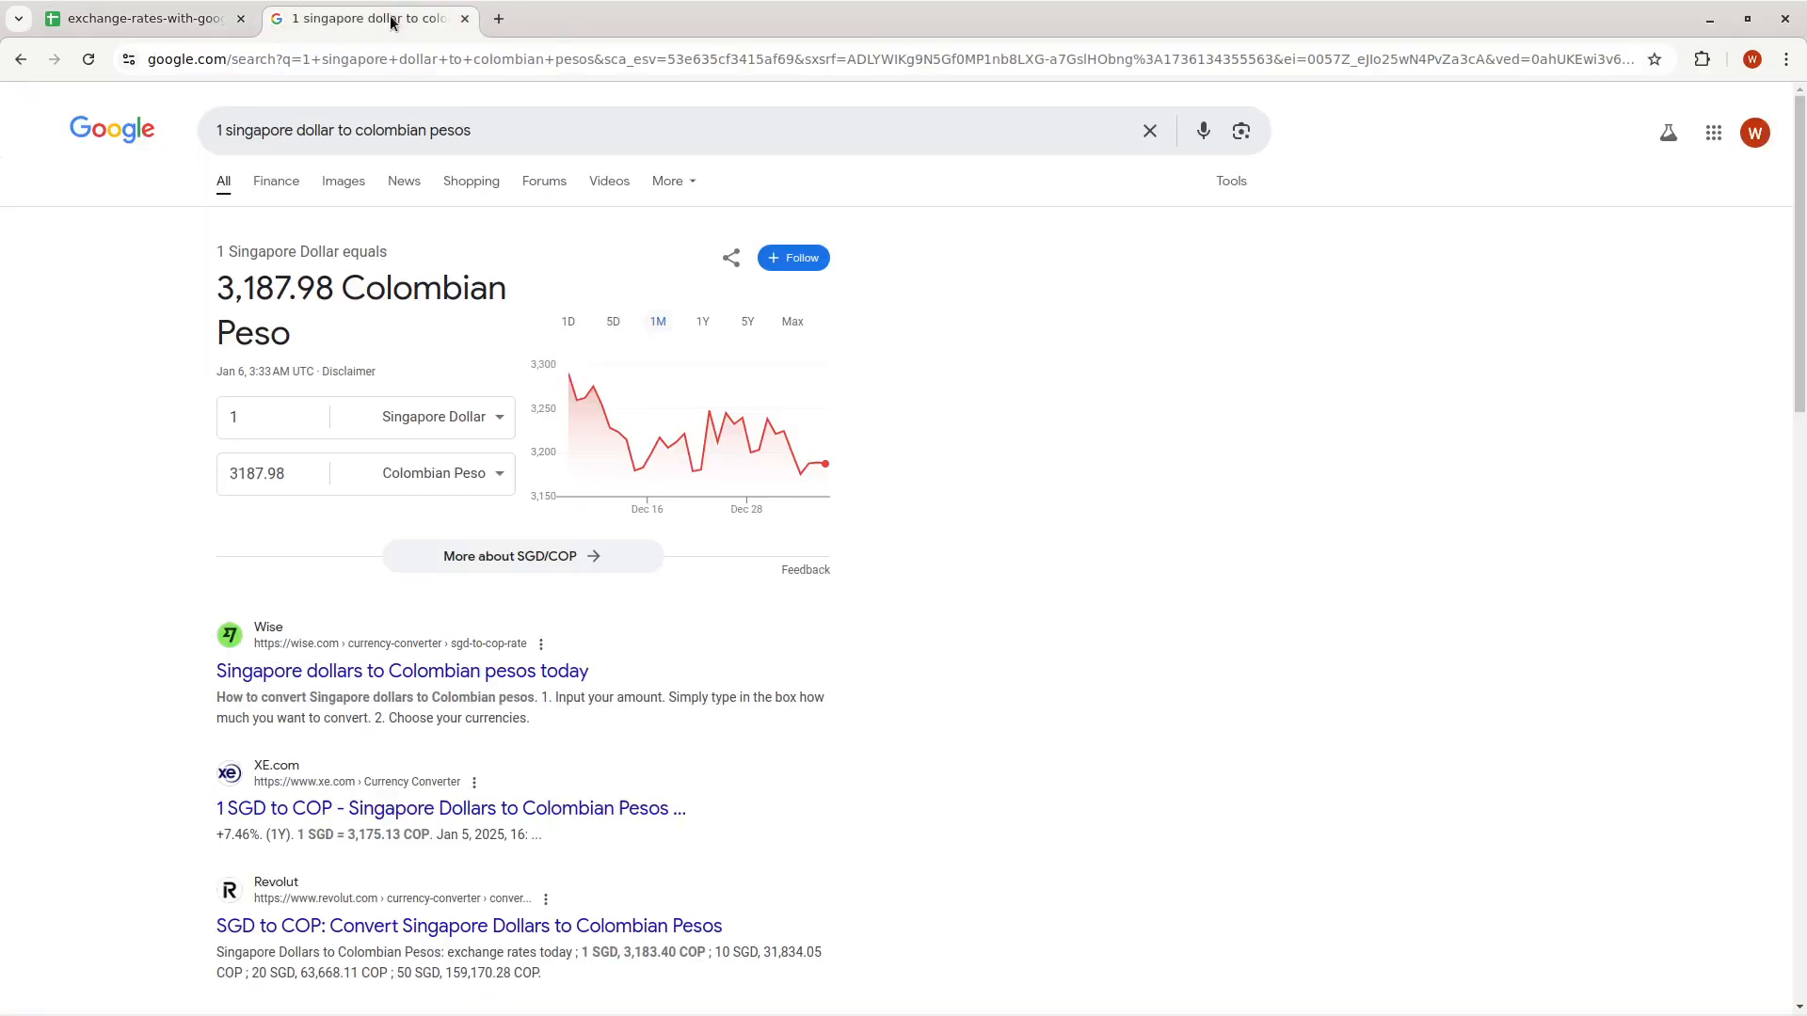
pyautogui.tripleClick(251, 125)
pyautogui.write('1 euro to jpy')
pyautogui.press('Return')
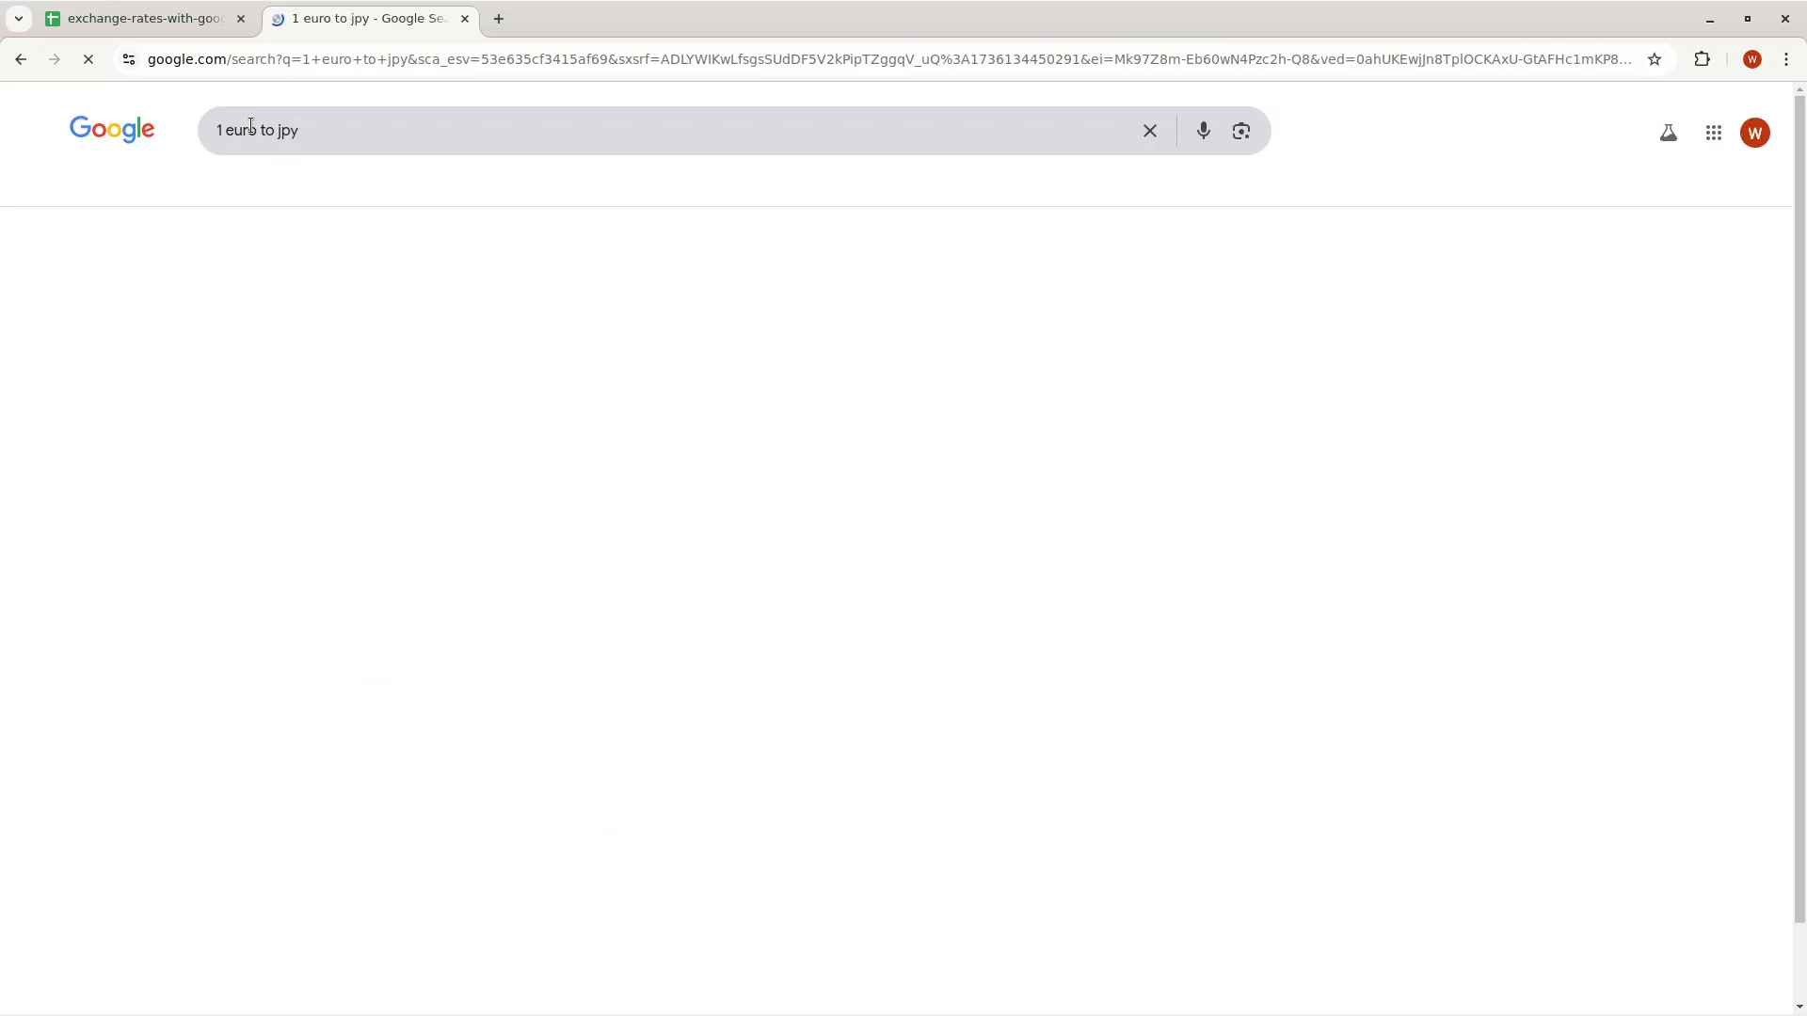
pyautogui.click(104, 21)
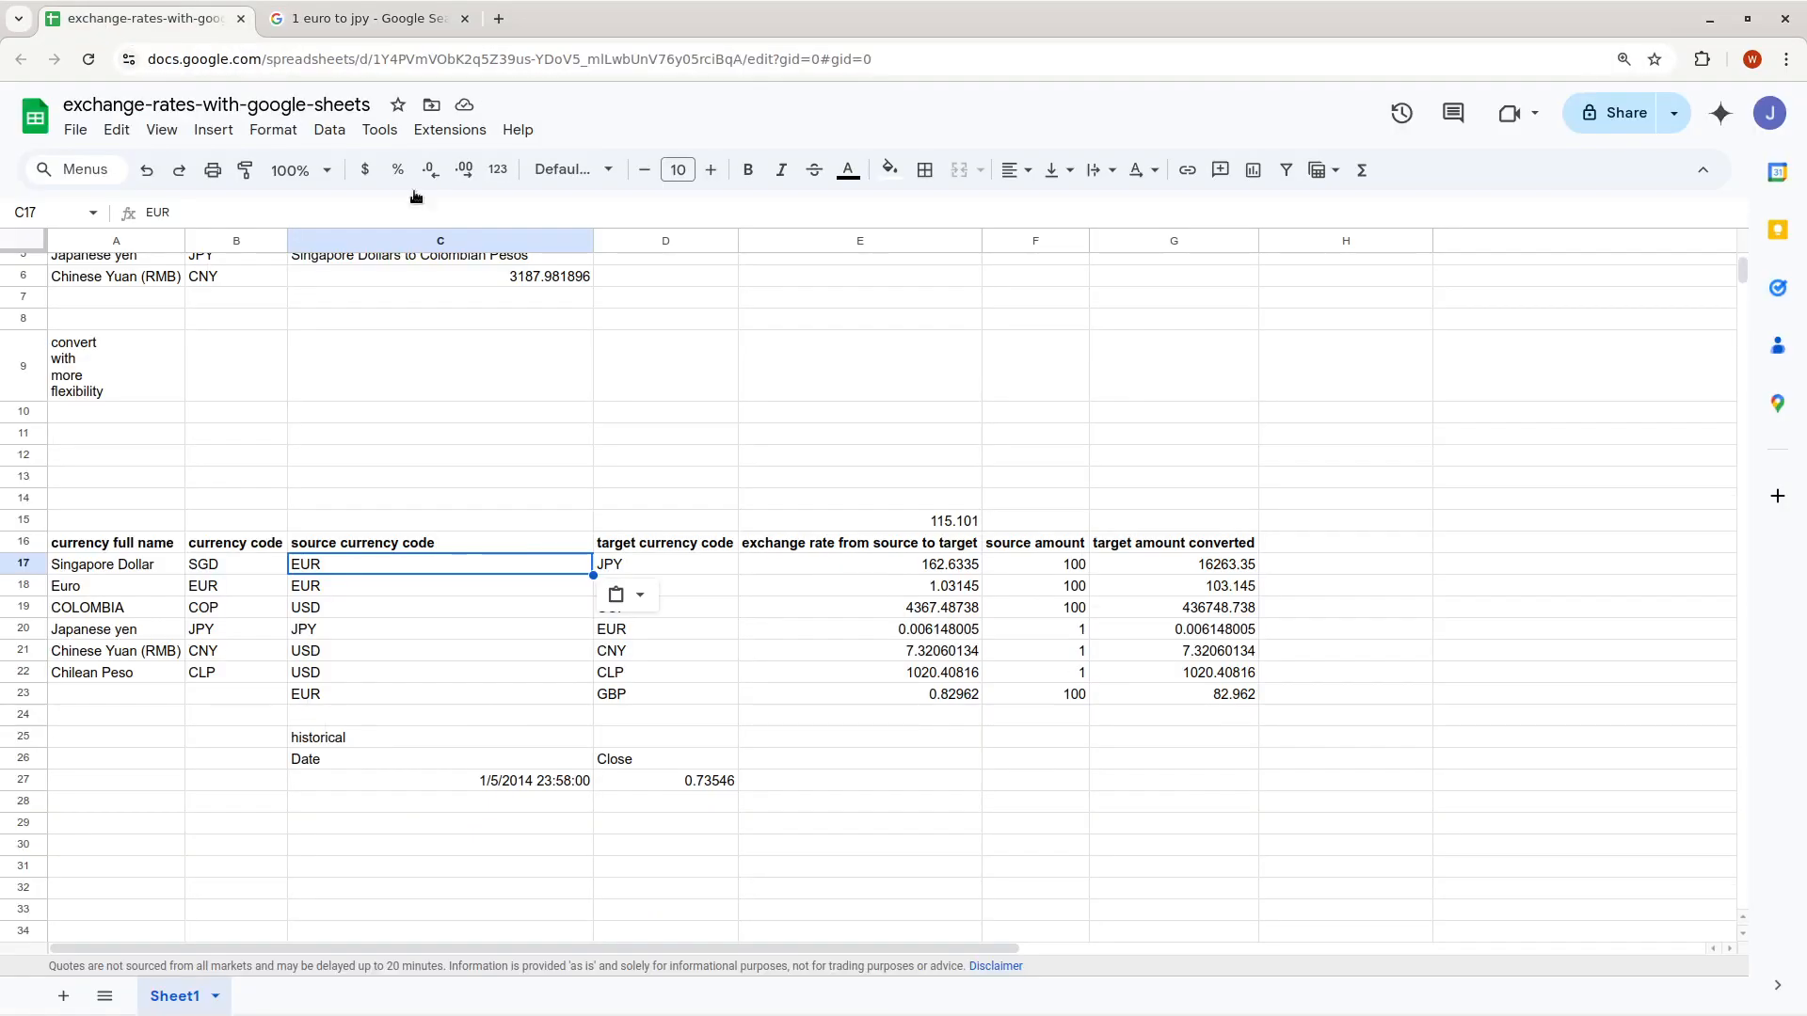
pyautogui.click(933, 569)
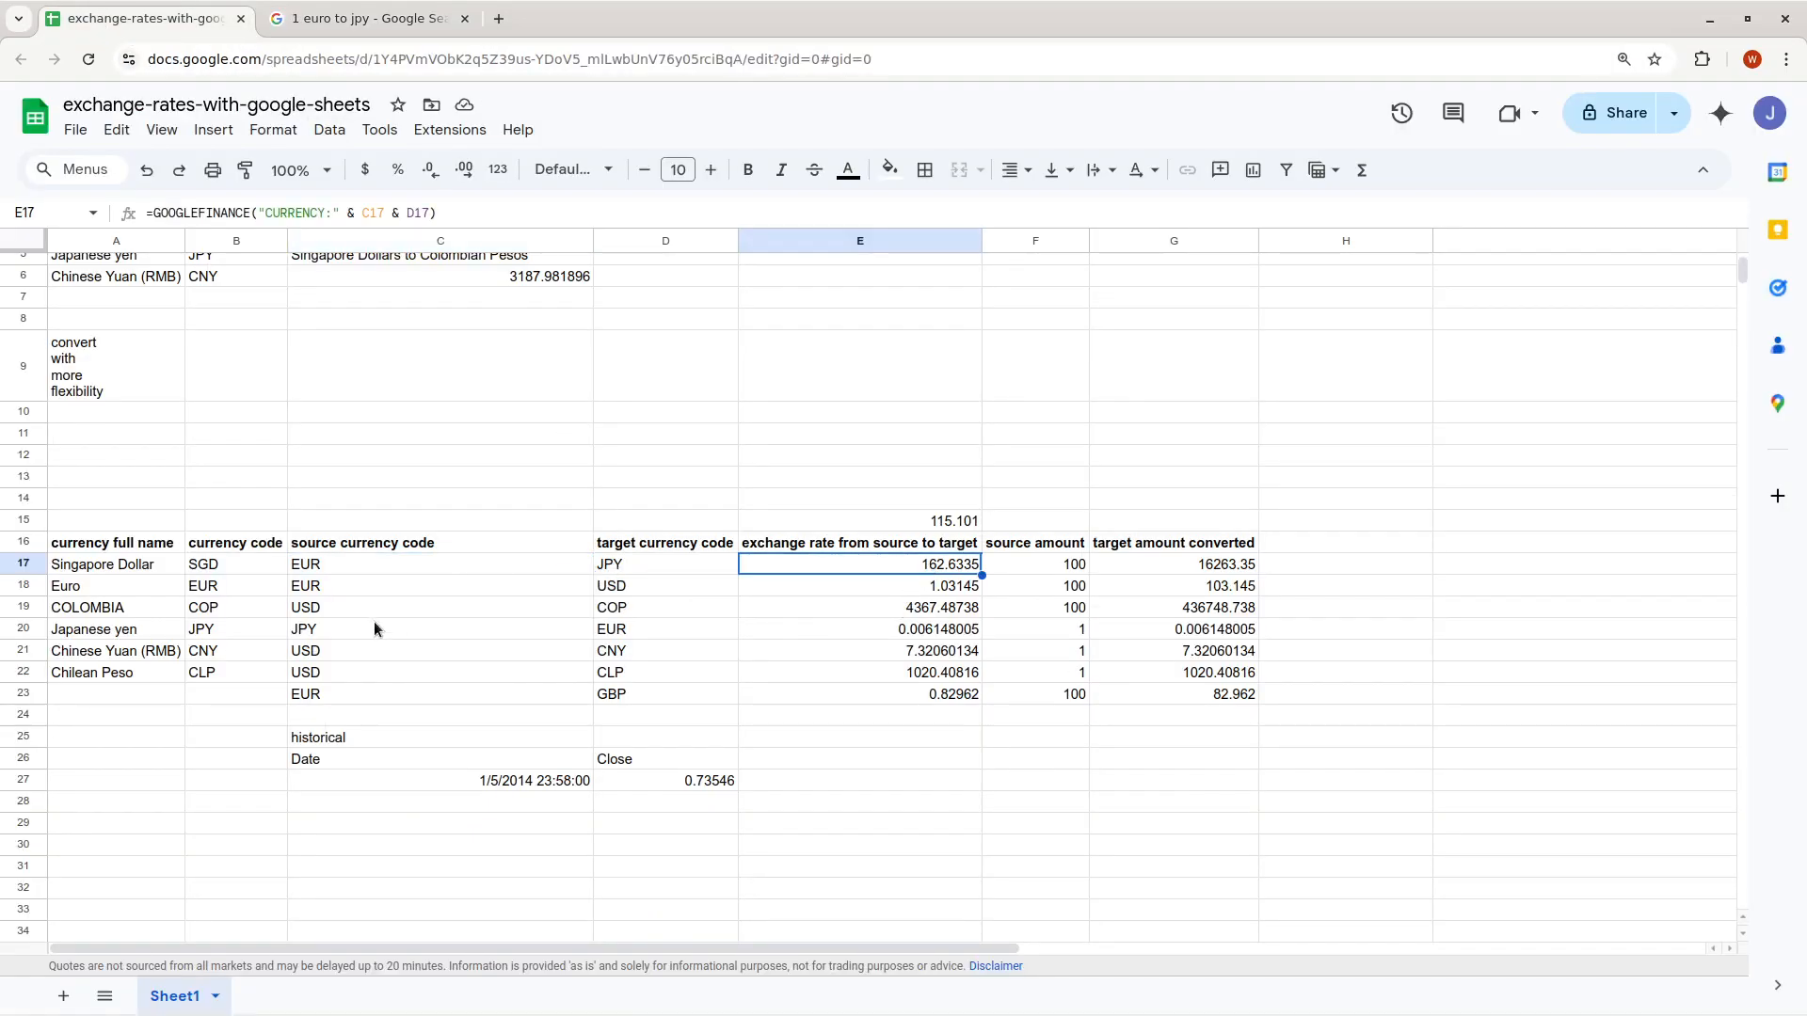
# Copy the SGD code from cell B2 into the source currency cell C17
pyautogui.scroll(3, 225, 354)
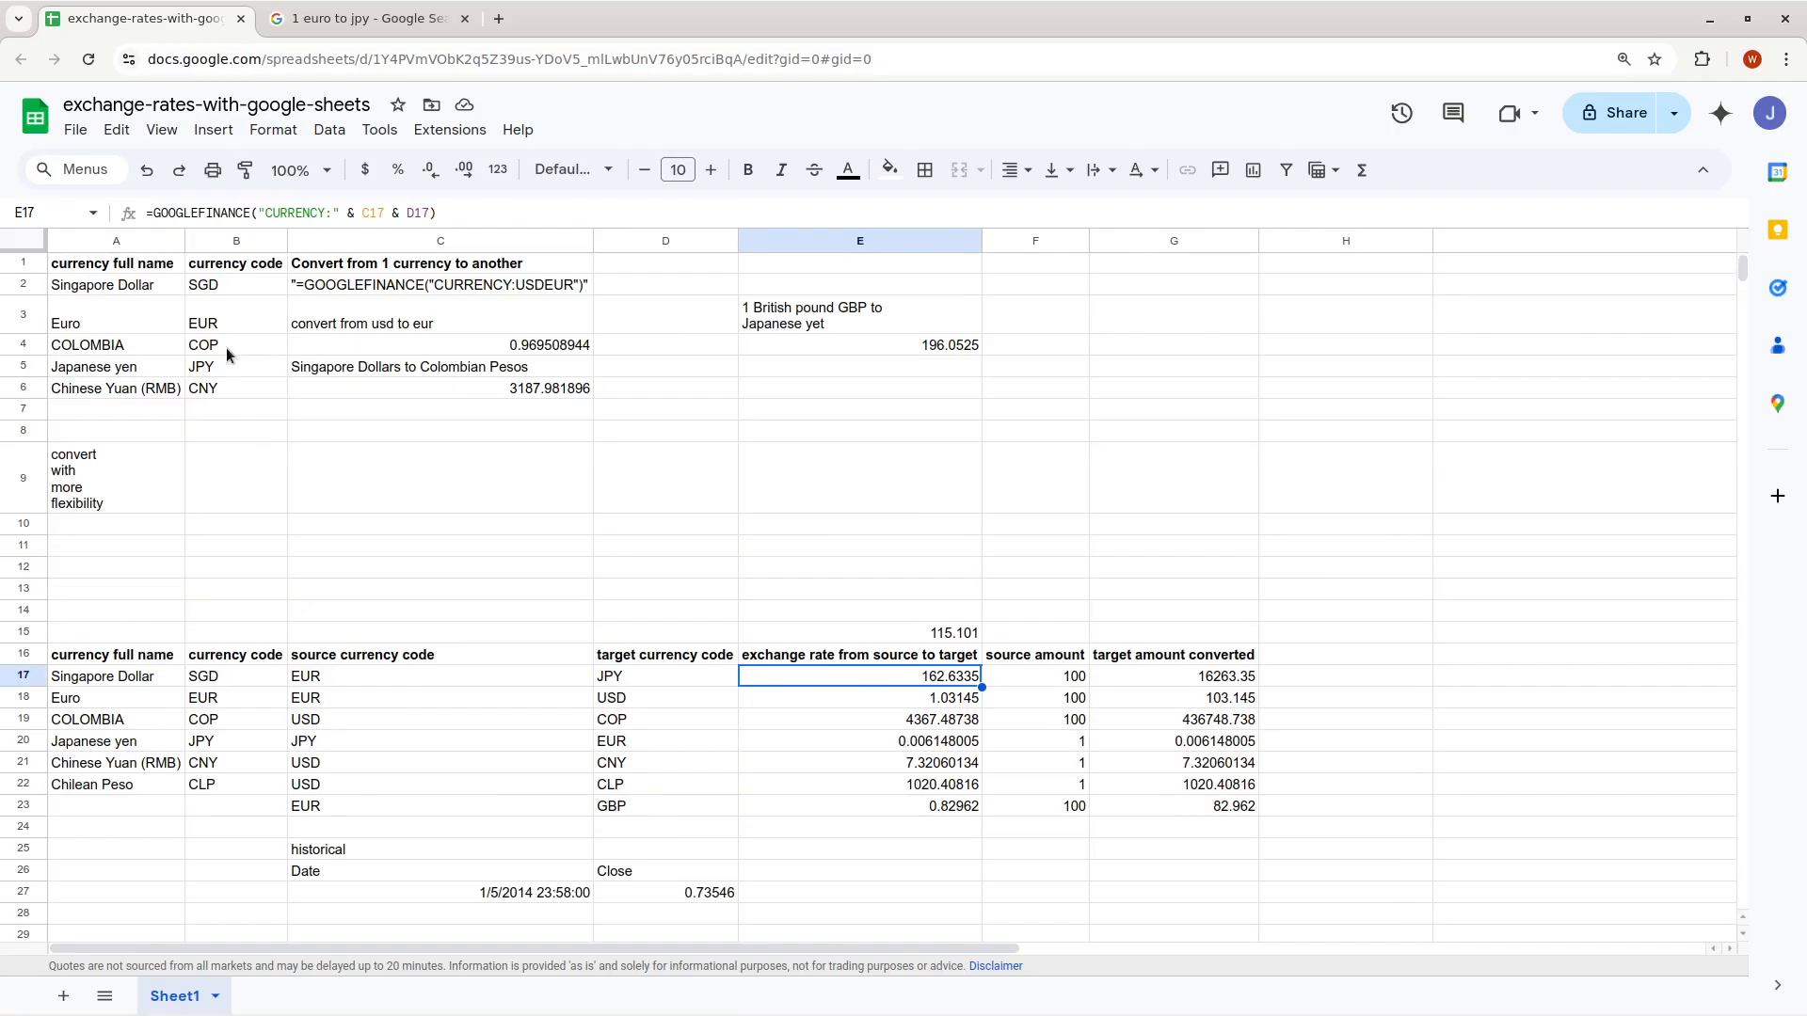
pyautogui.click(203, 295)
pyautogui.hotkey('ctrl', 'c')
pyautogui.click(470, 683)
pyautogui.hotkey('ctrl', 'v')
pyautogui.click(560, 569)
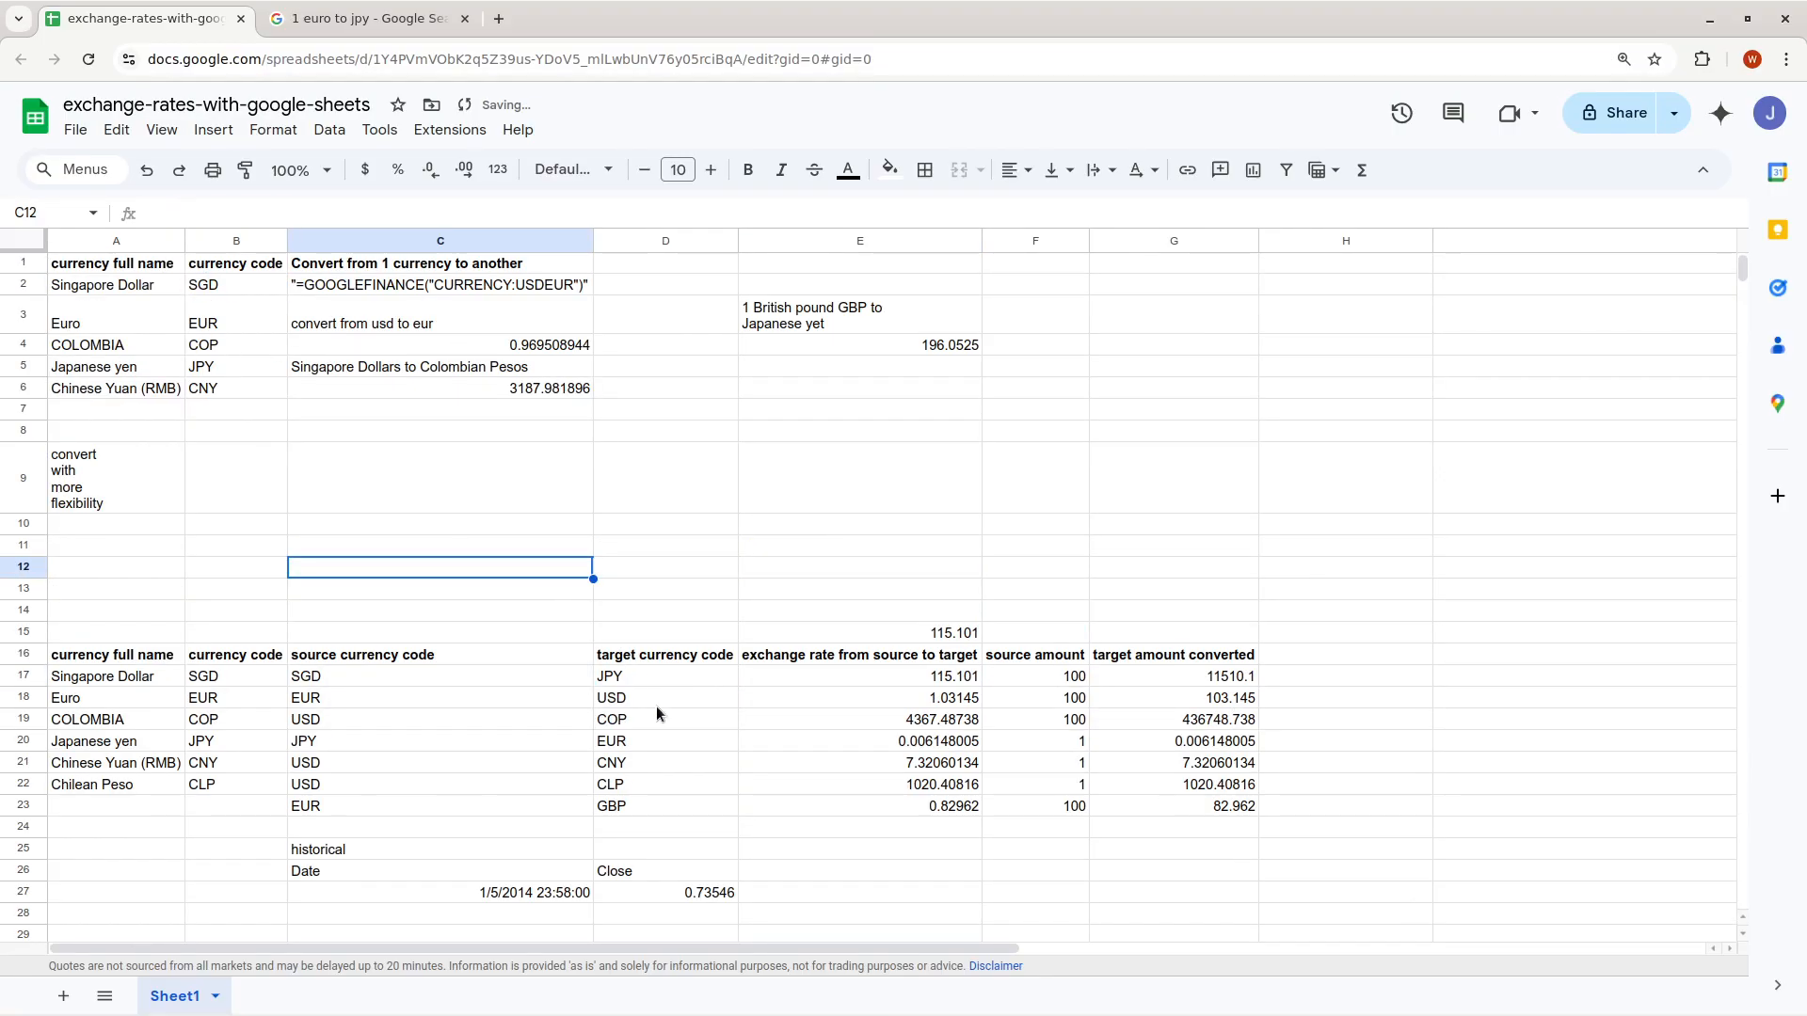
# Examine the exchange rate formulas in E17 and E20 together with the currency codes they refer to
pyautogui.click(965, 677)
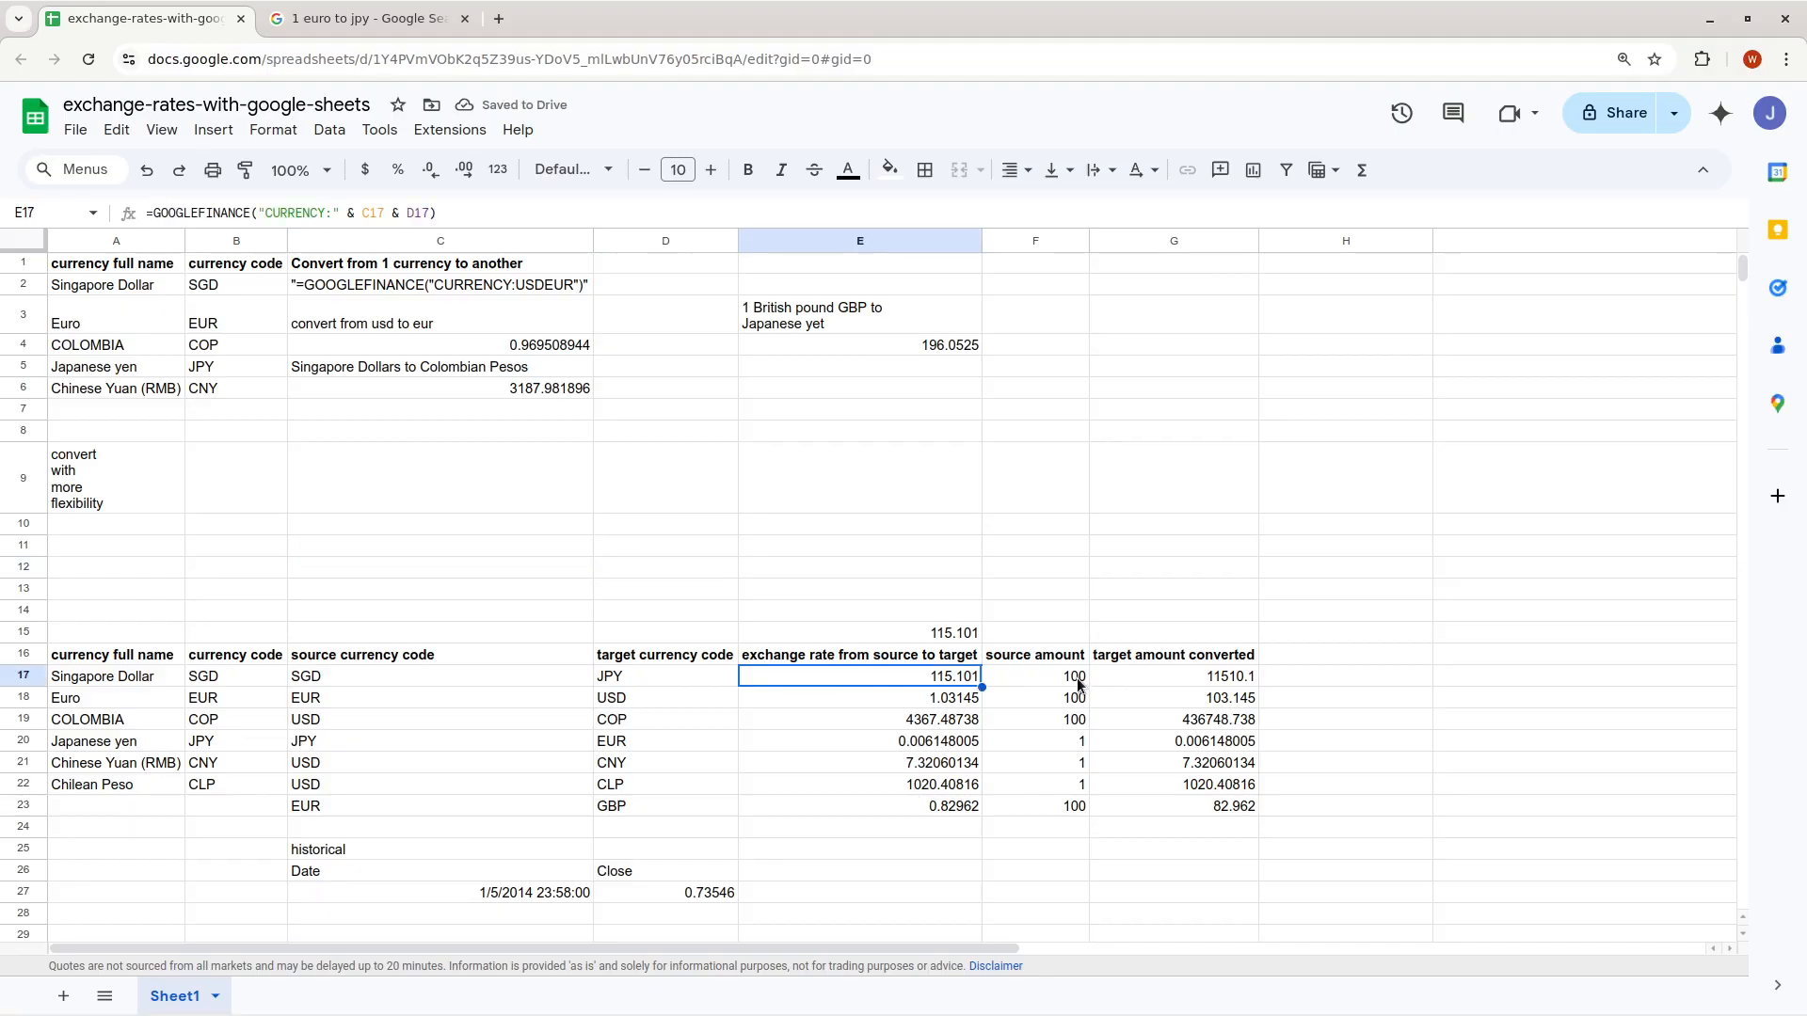
pyautogui.doubleClick(900, 686)
pyautogui.press('Escape')
pyautogui.click(416, 679)
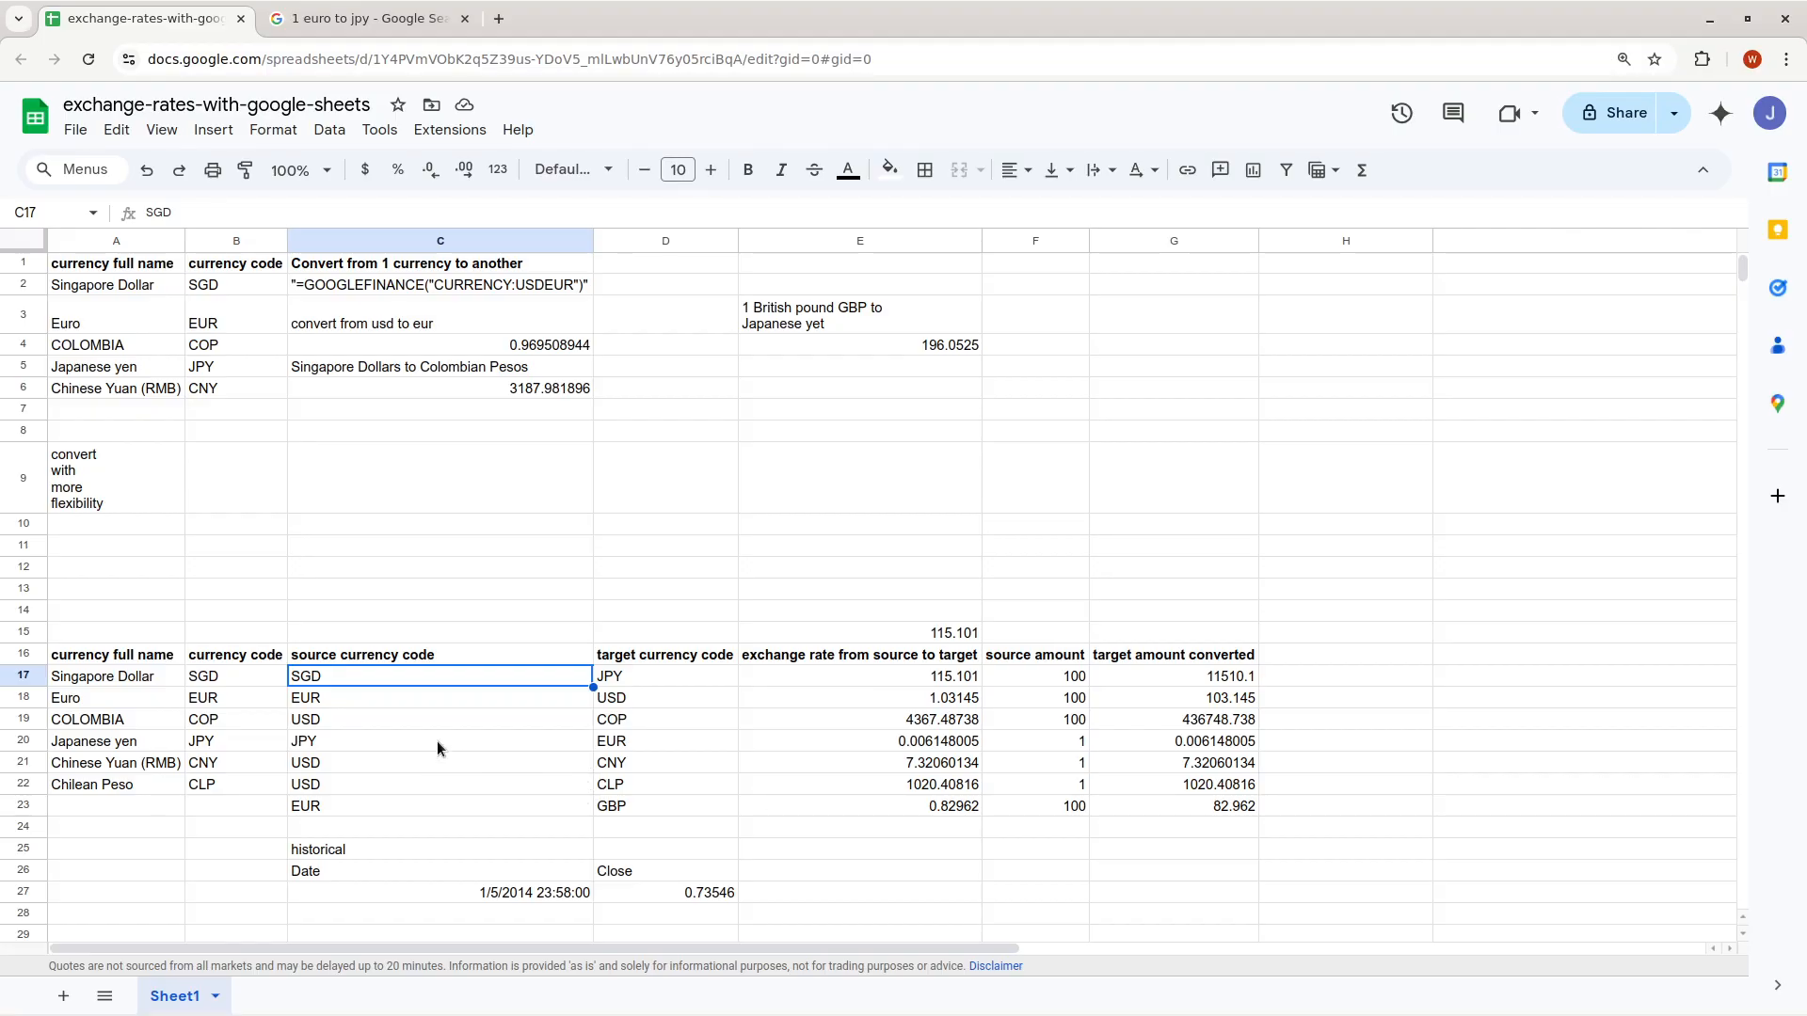
pyautogui.click(609, 744)
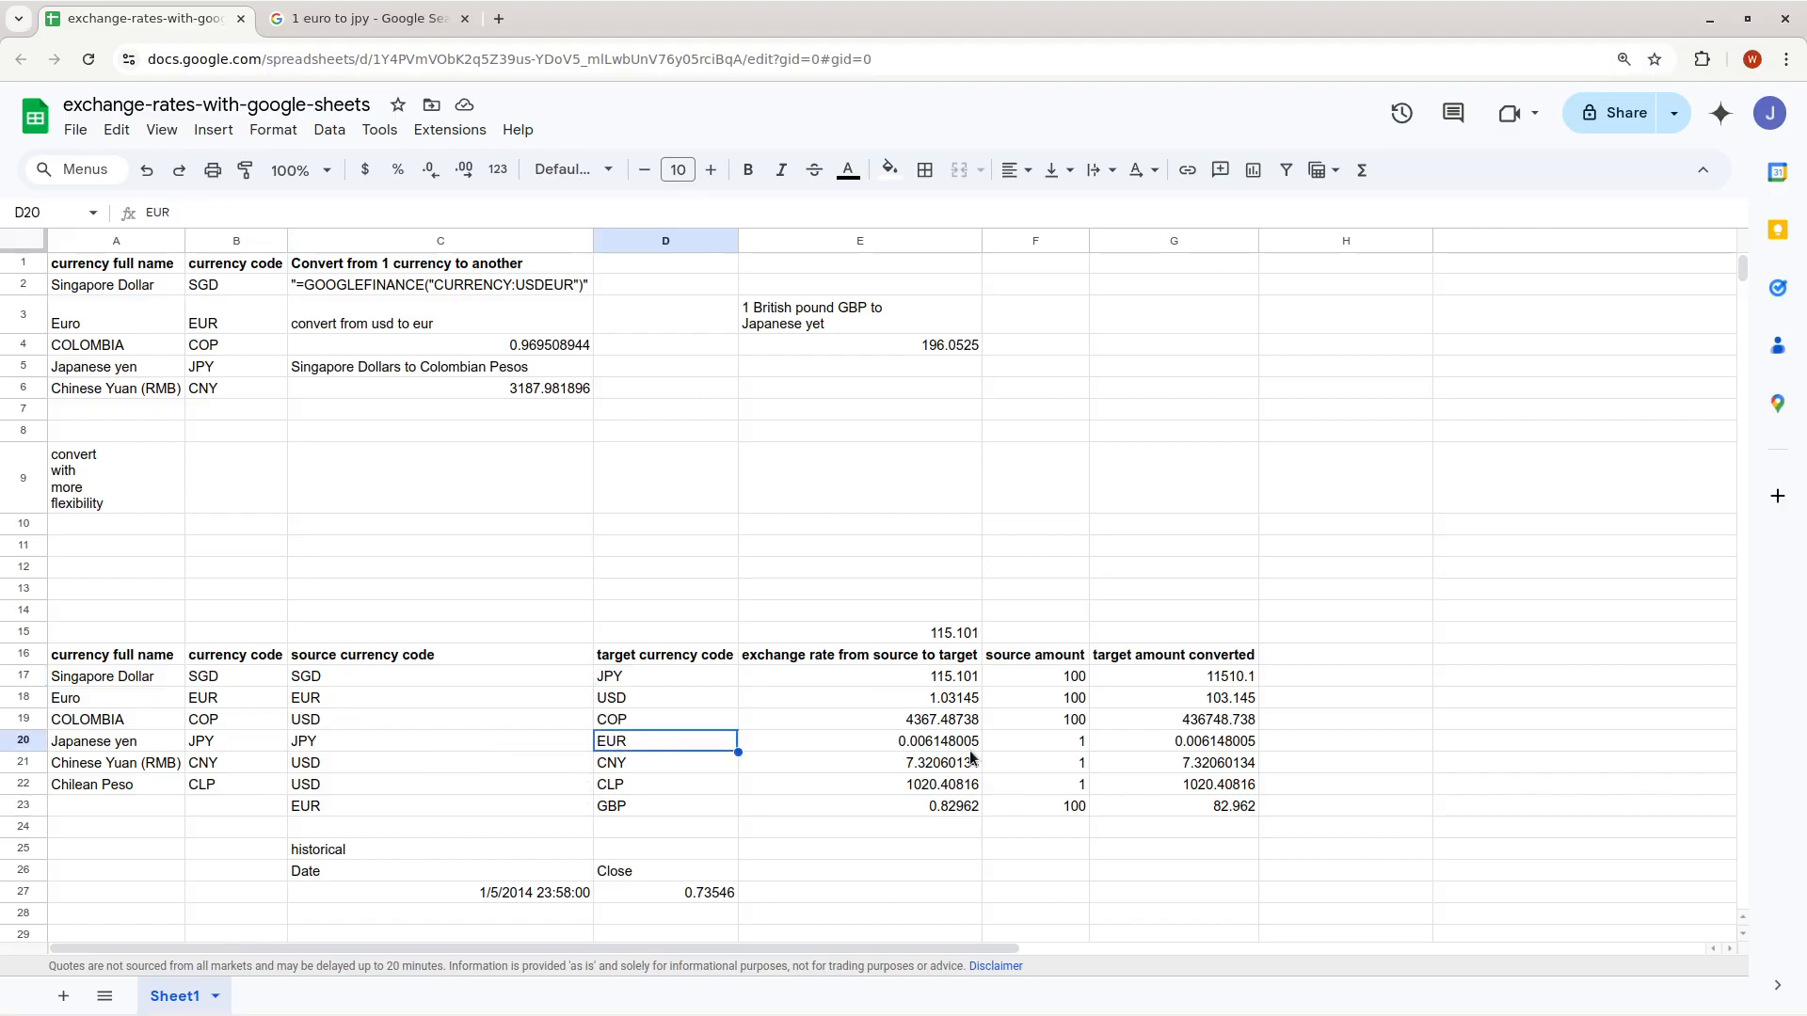
pyautogui.click(969, 749)
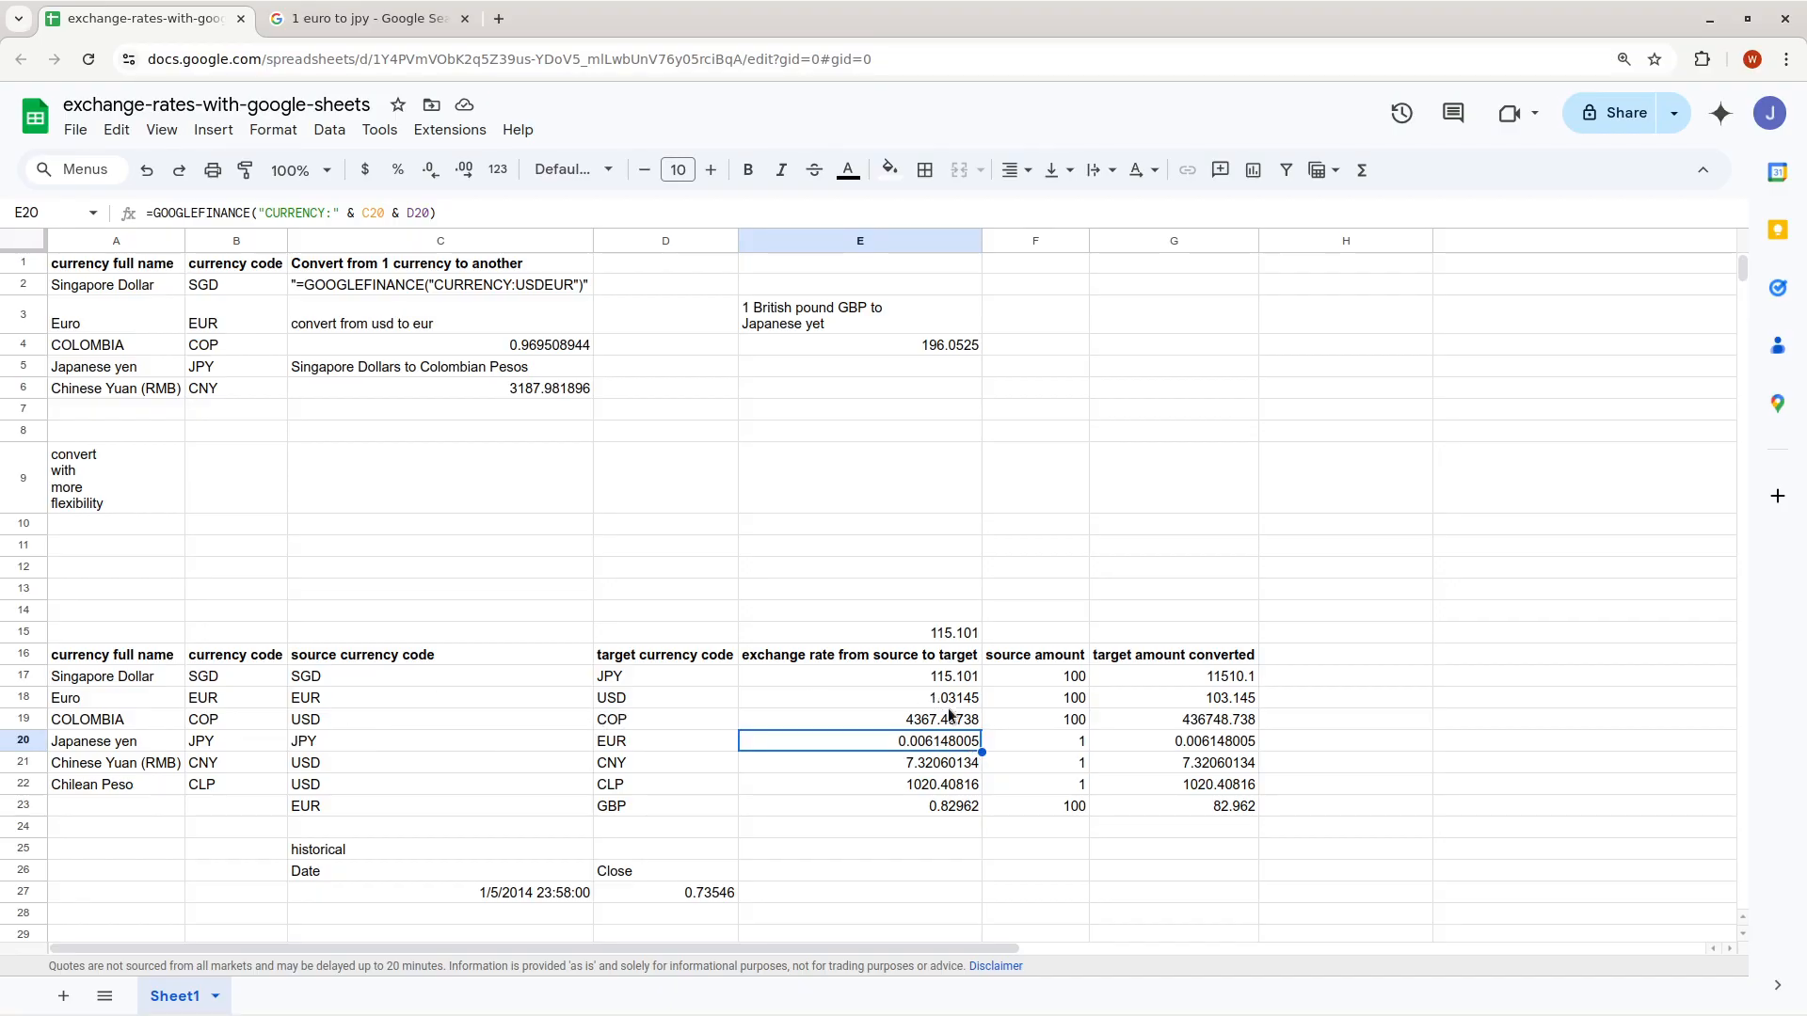
# Examine the source amounts in column F alongside row 17's currency codes, exchange rate and converted amount
pyautogui.click(1009, 676)
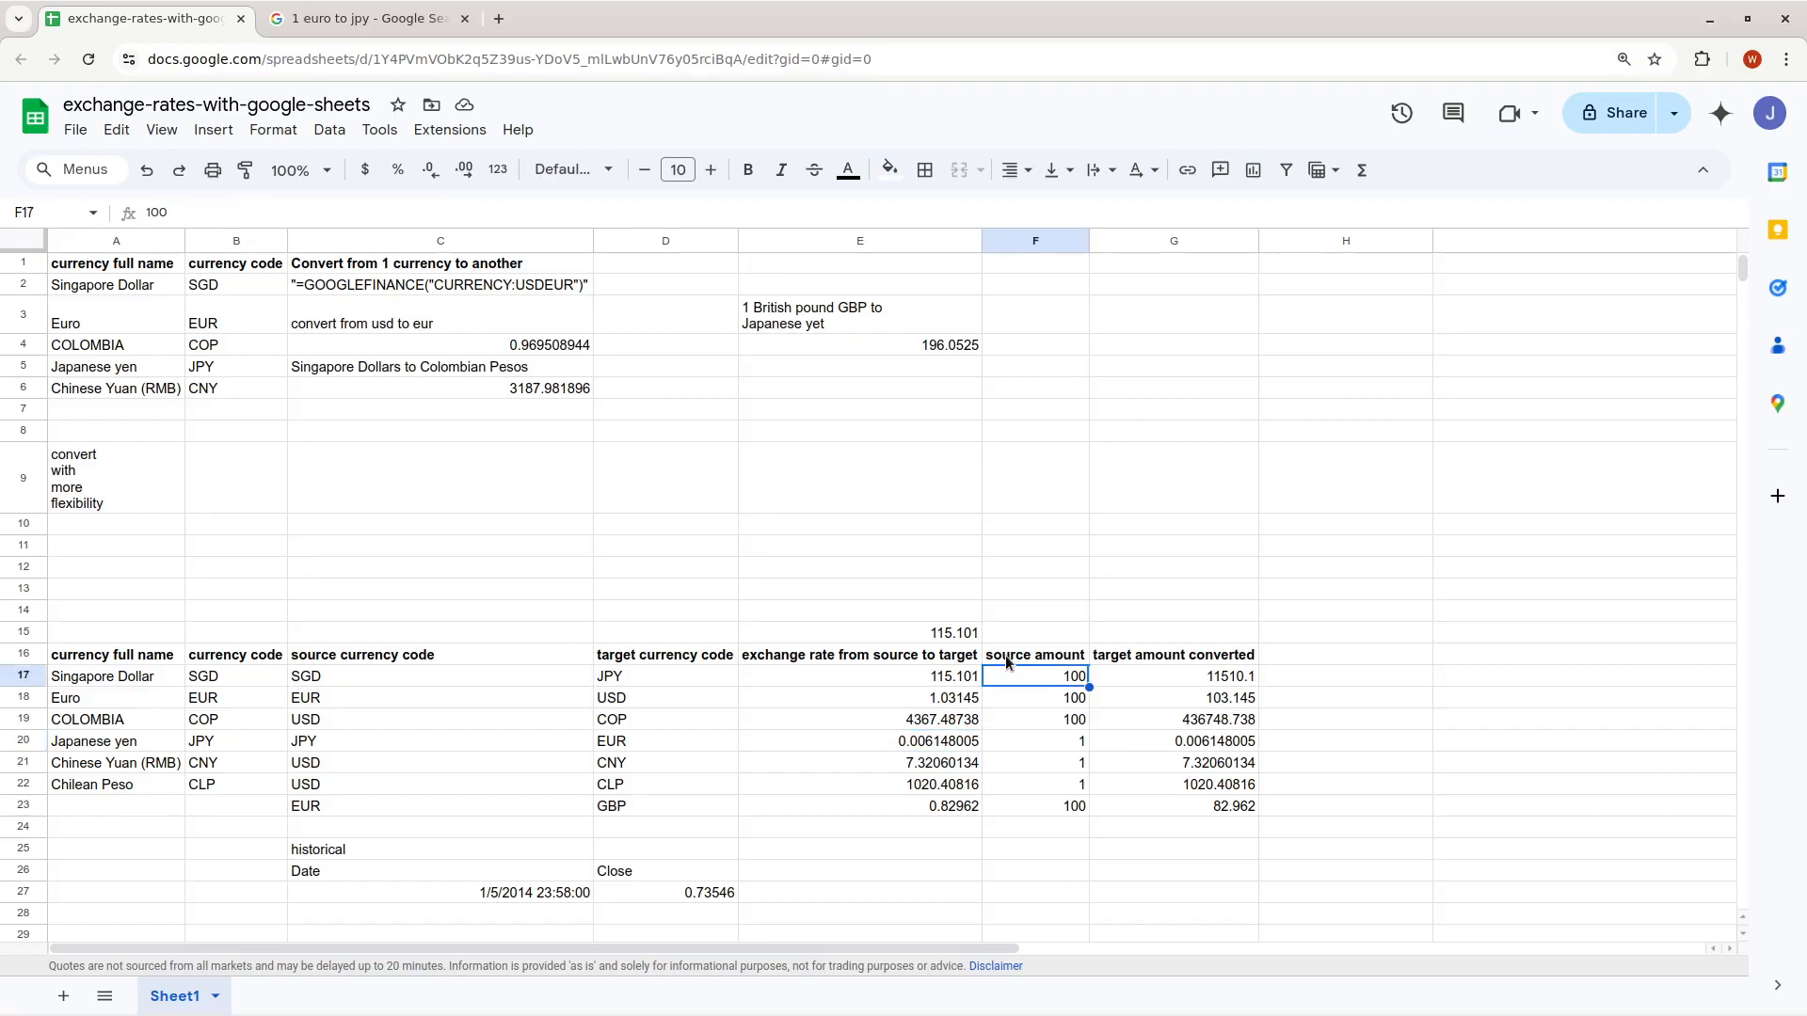
pyautogui.press('Left')
pyautogui.press('Left')
pyautogui.press('Left')
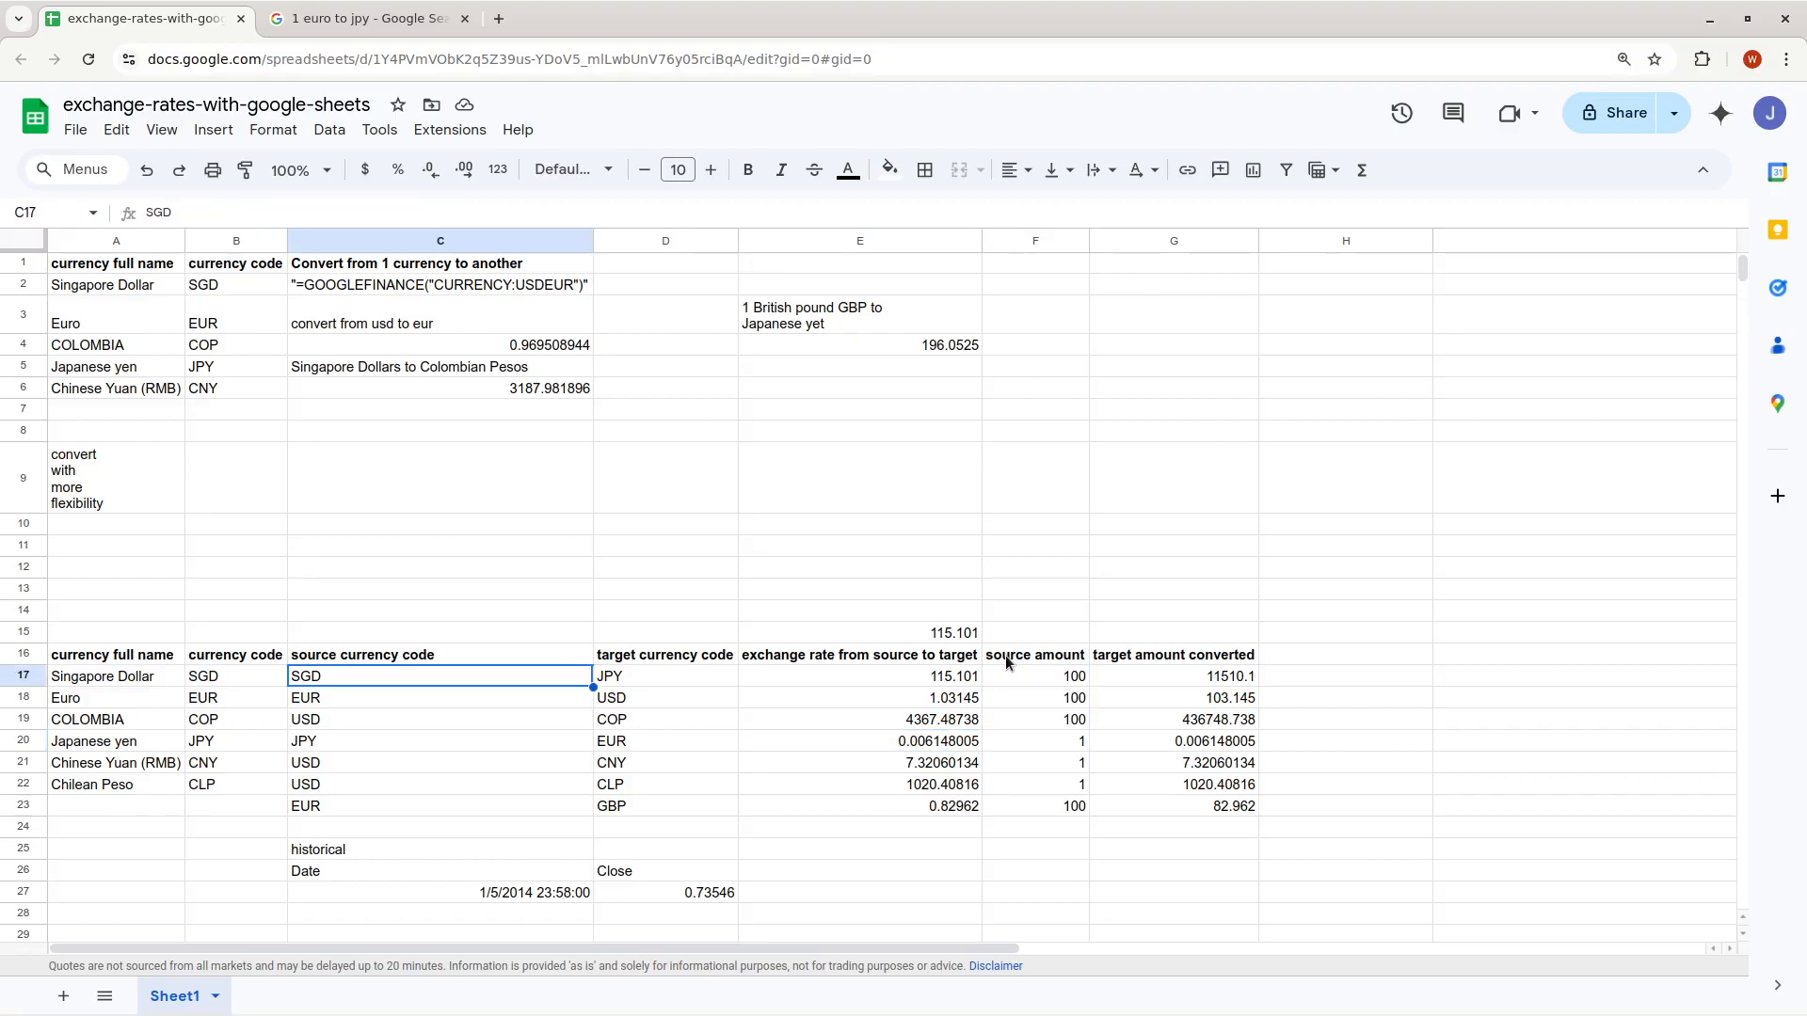
pyautogui.press('Right')
pyautogui.press('Right')
pyautogui.press('Right')
pyautogui.press('Left')
pyautogui.press('Left')
pyautogui.press('Left')
pyautogui.press('Right')
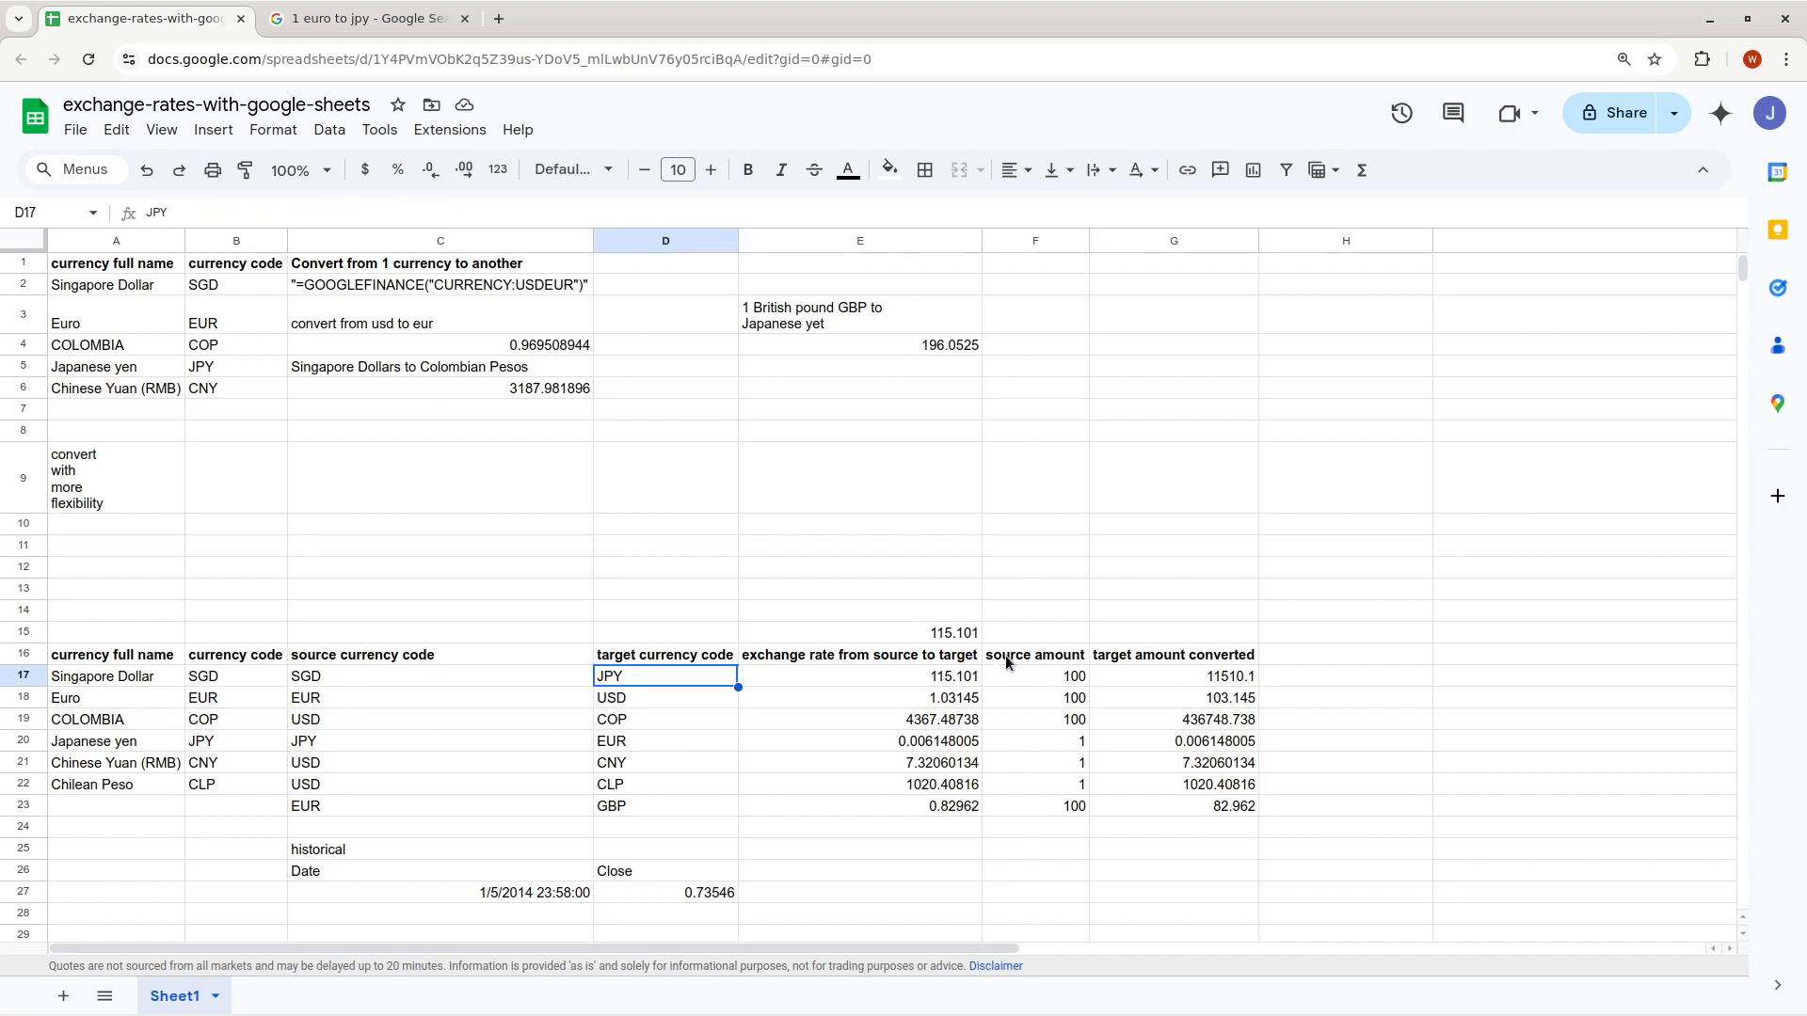
pyautogui.press('Right')
pyautogui.press('Right')
pyautogui.press('Down')
pyautogui.press('Down')
pyautogui.press('Down')
pyautogui.press('Up')
pyautogui.press('Up')
pyautogui.press('Right')
pyautogui.press('Up')
pyautogui.press('Left')
pyautogui.press('Left')
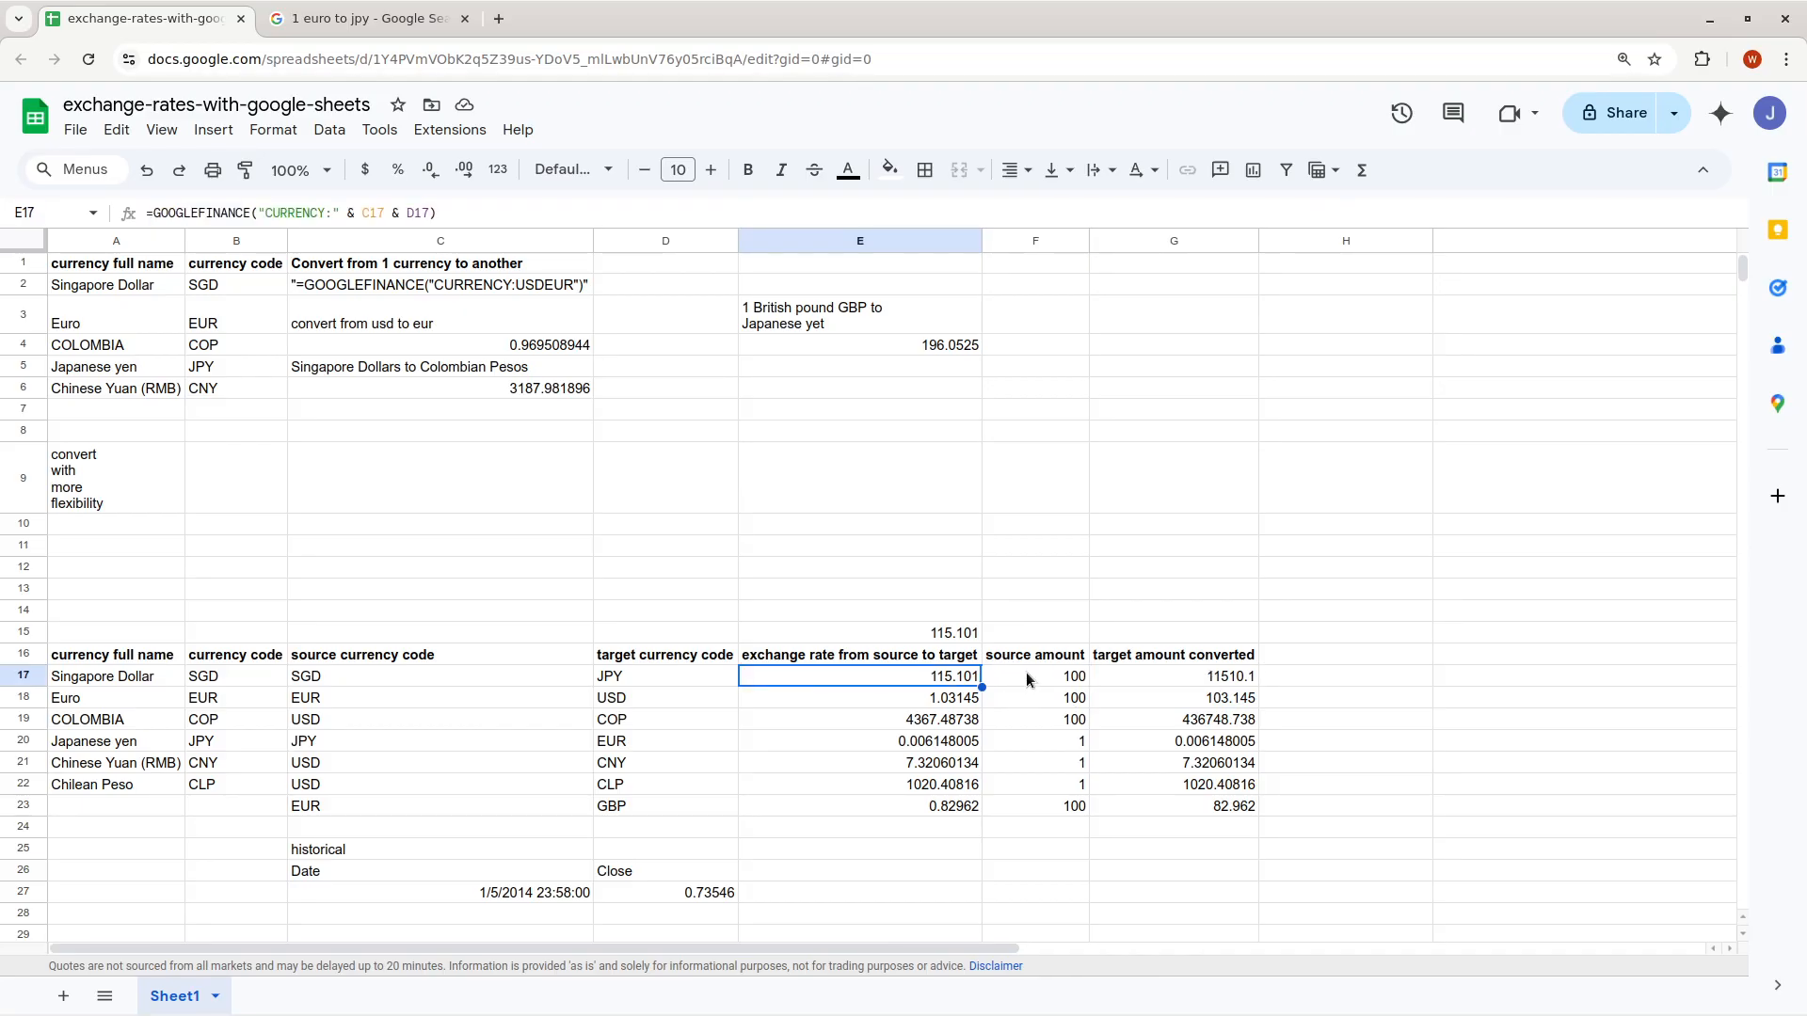
# Inspect the converted amount formulas in G17, G18 and G19, and review row 19's currency codes and exchange rate
pyautogui.doubleClick(1226, 676)
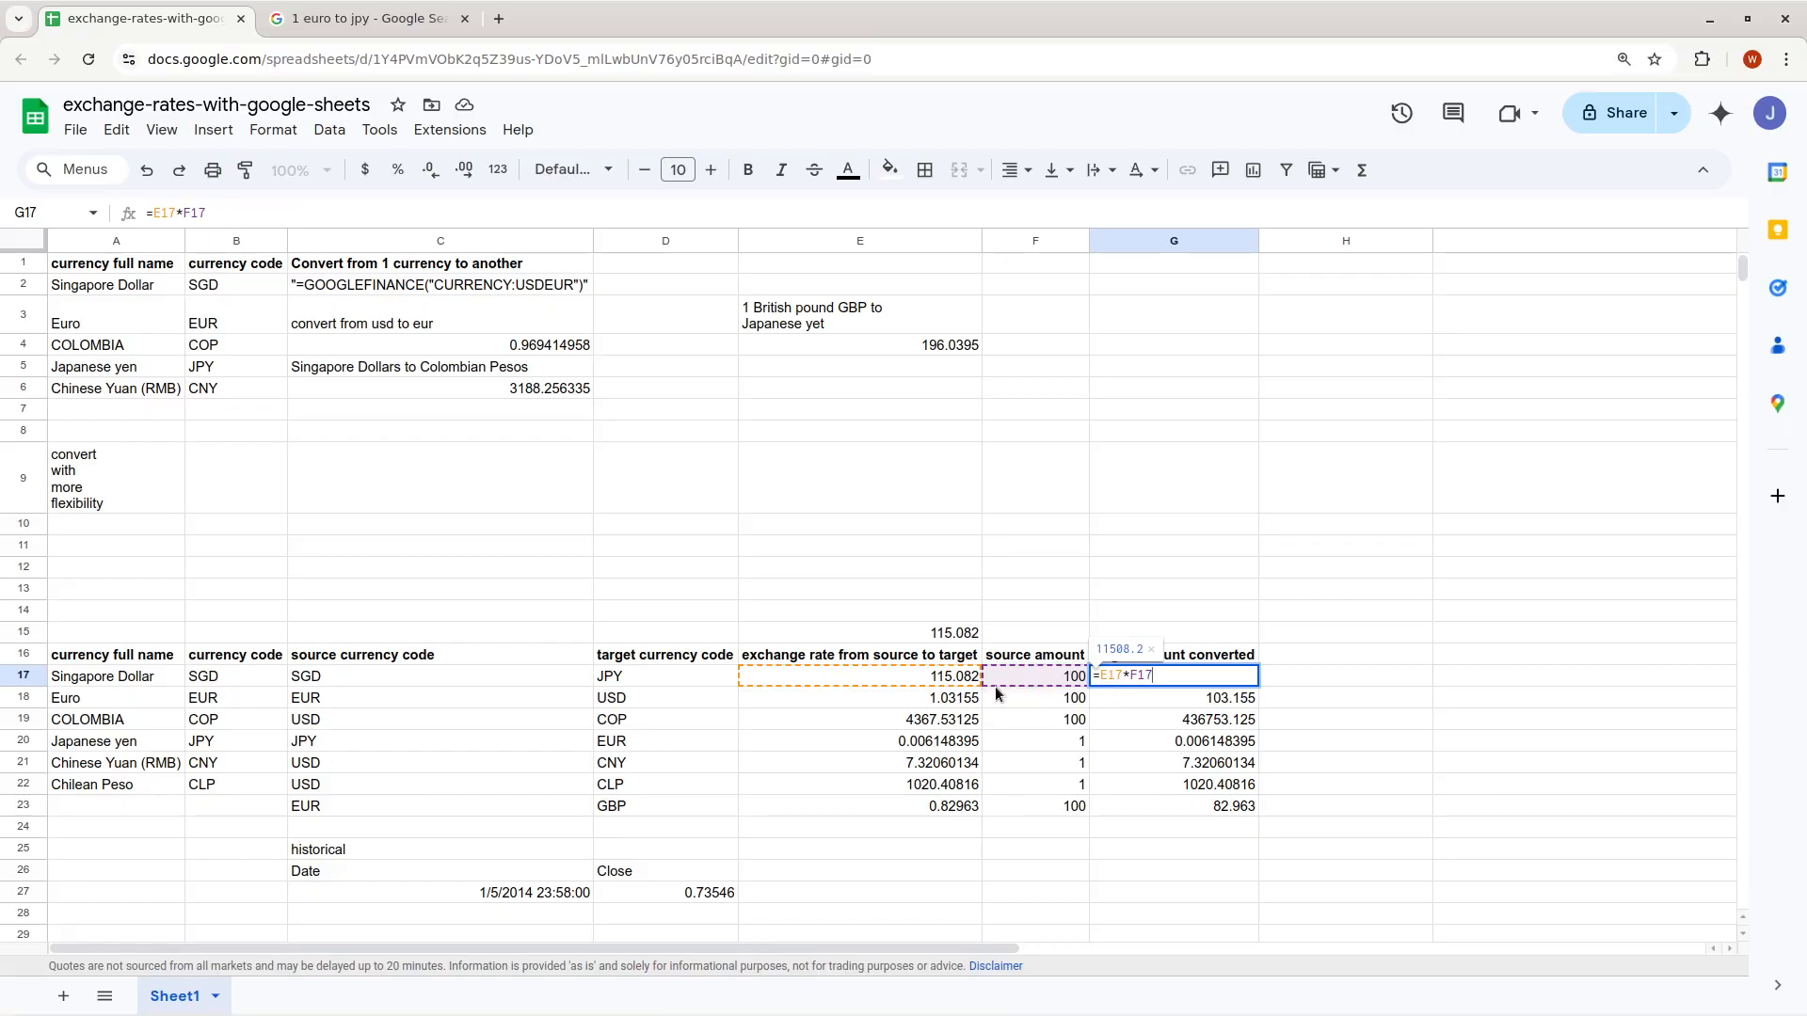
pyautogui.press('Escape')
pyautogui.doubleClick(1182, 701)
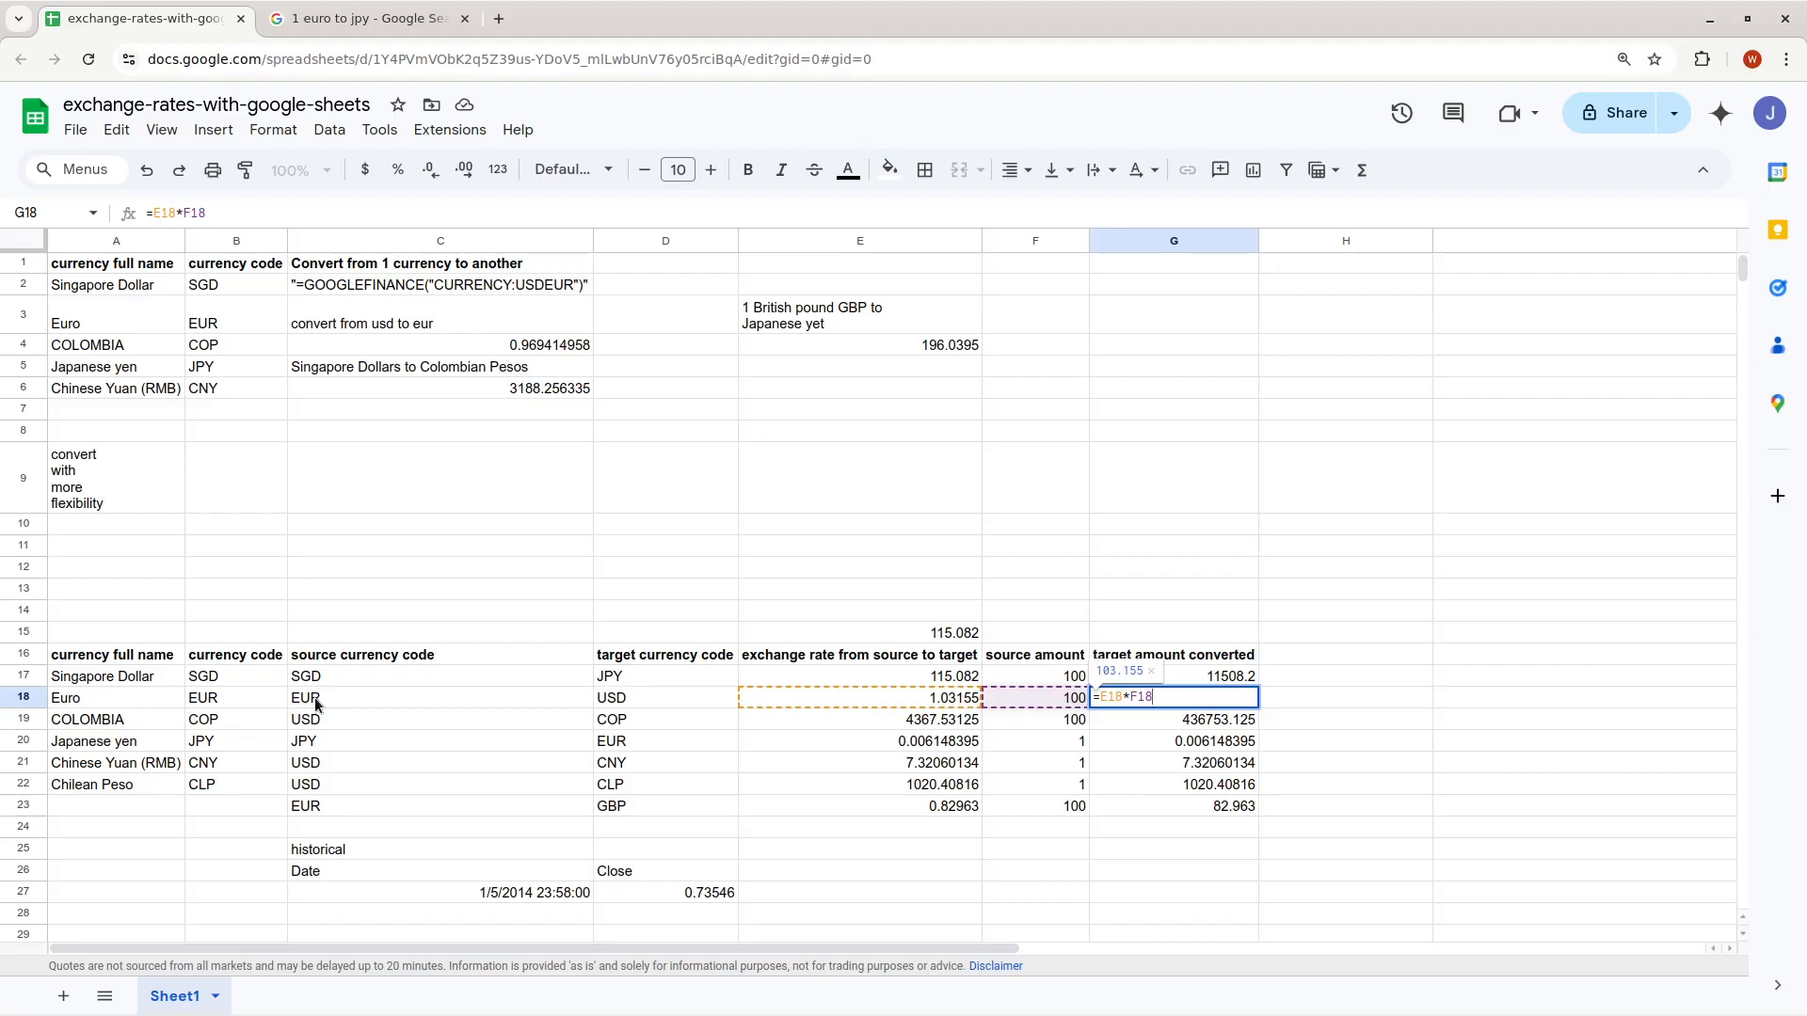
pyautogui.press('Escape')
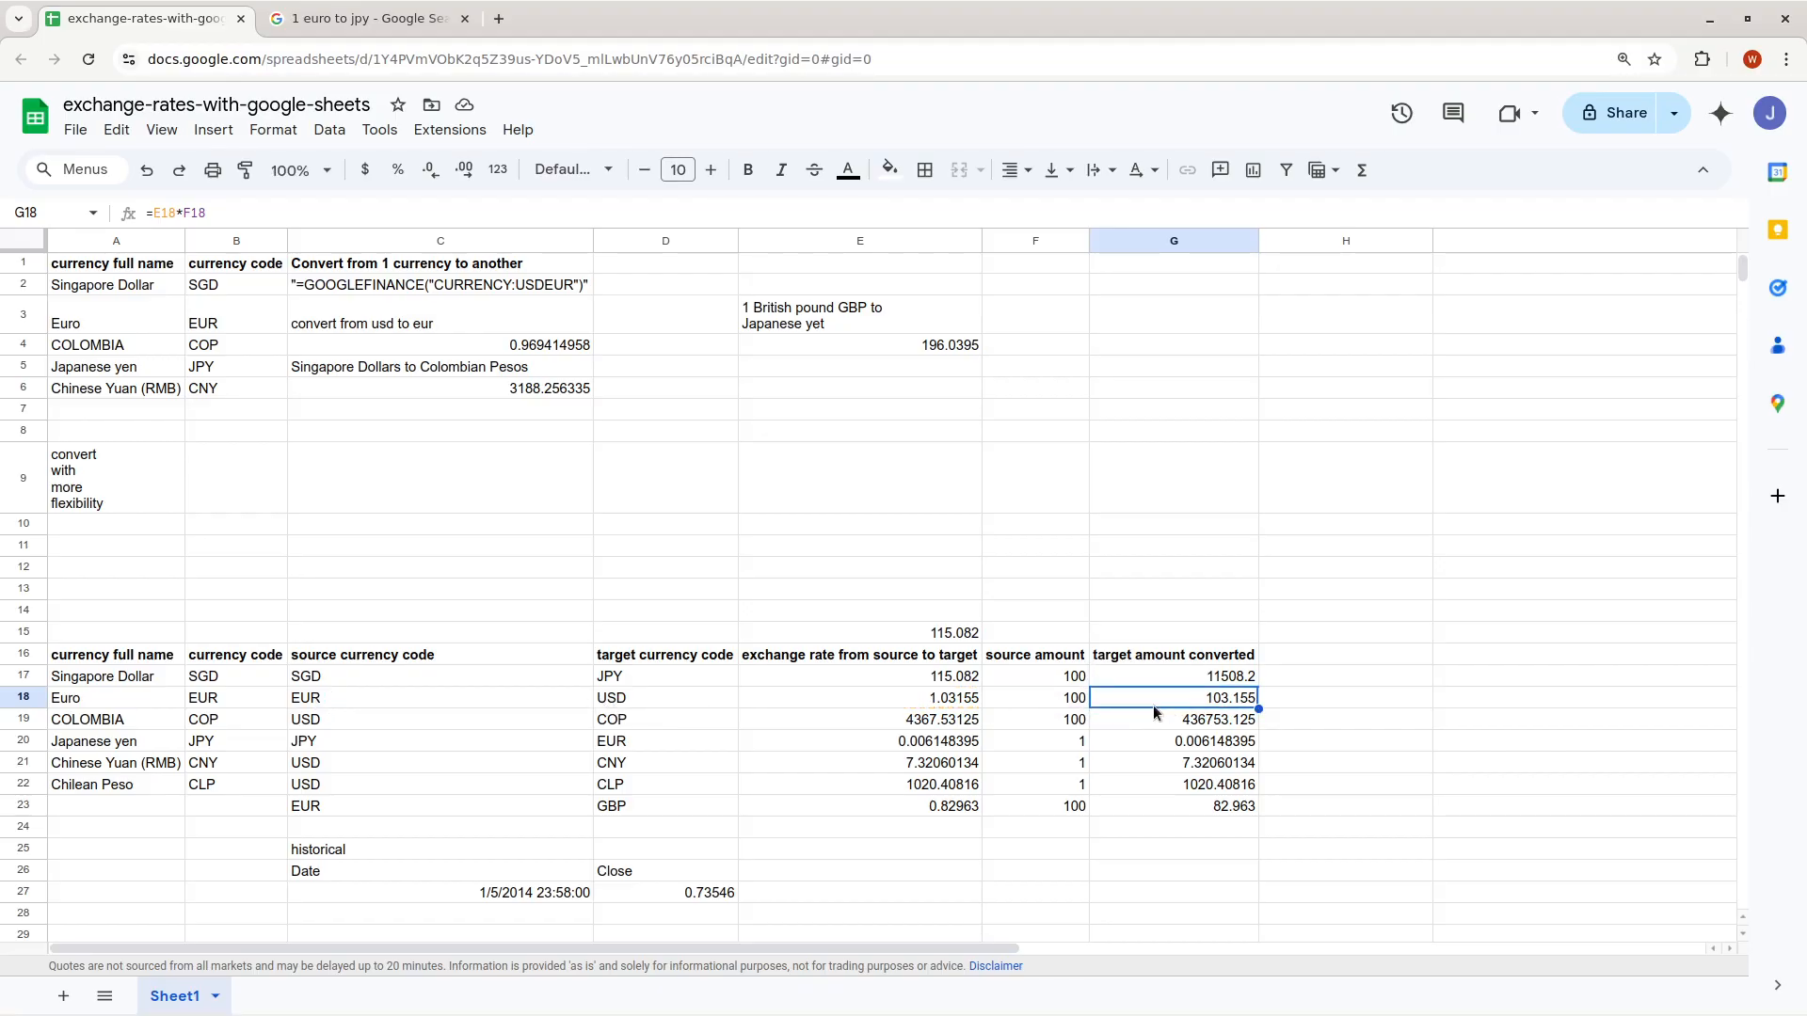
pyautogui.click(1211, 719)
pyautogui.doubleClick(1210, 719)
pyautogui.press('Escape')
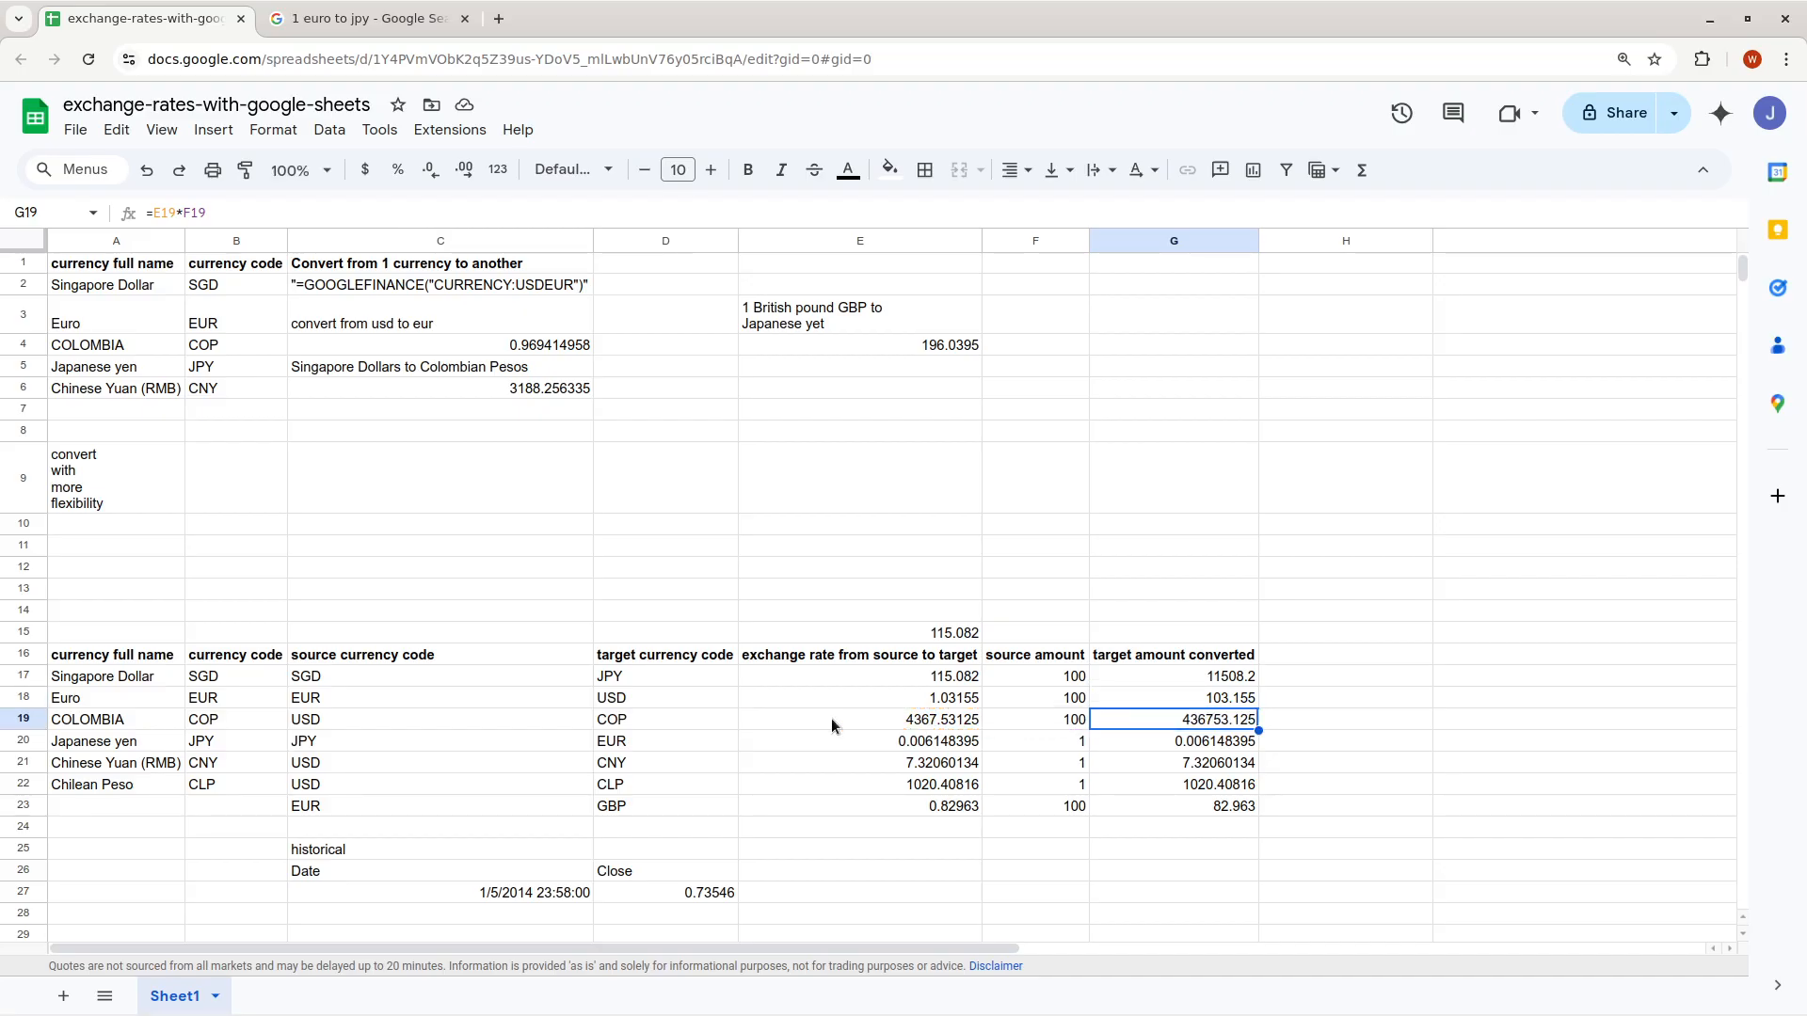
pyautogui.moveTo(365, 721); pyautogui.dragTo(928, 717)
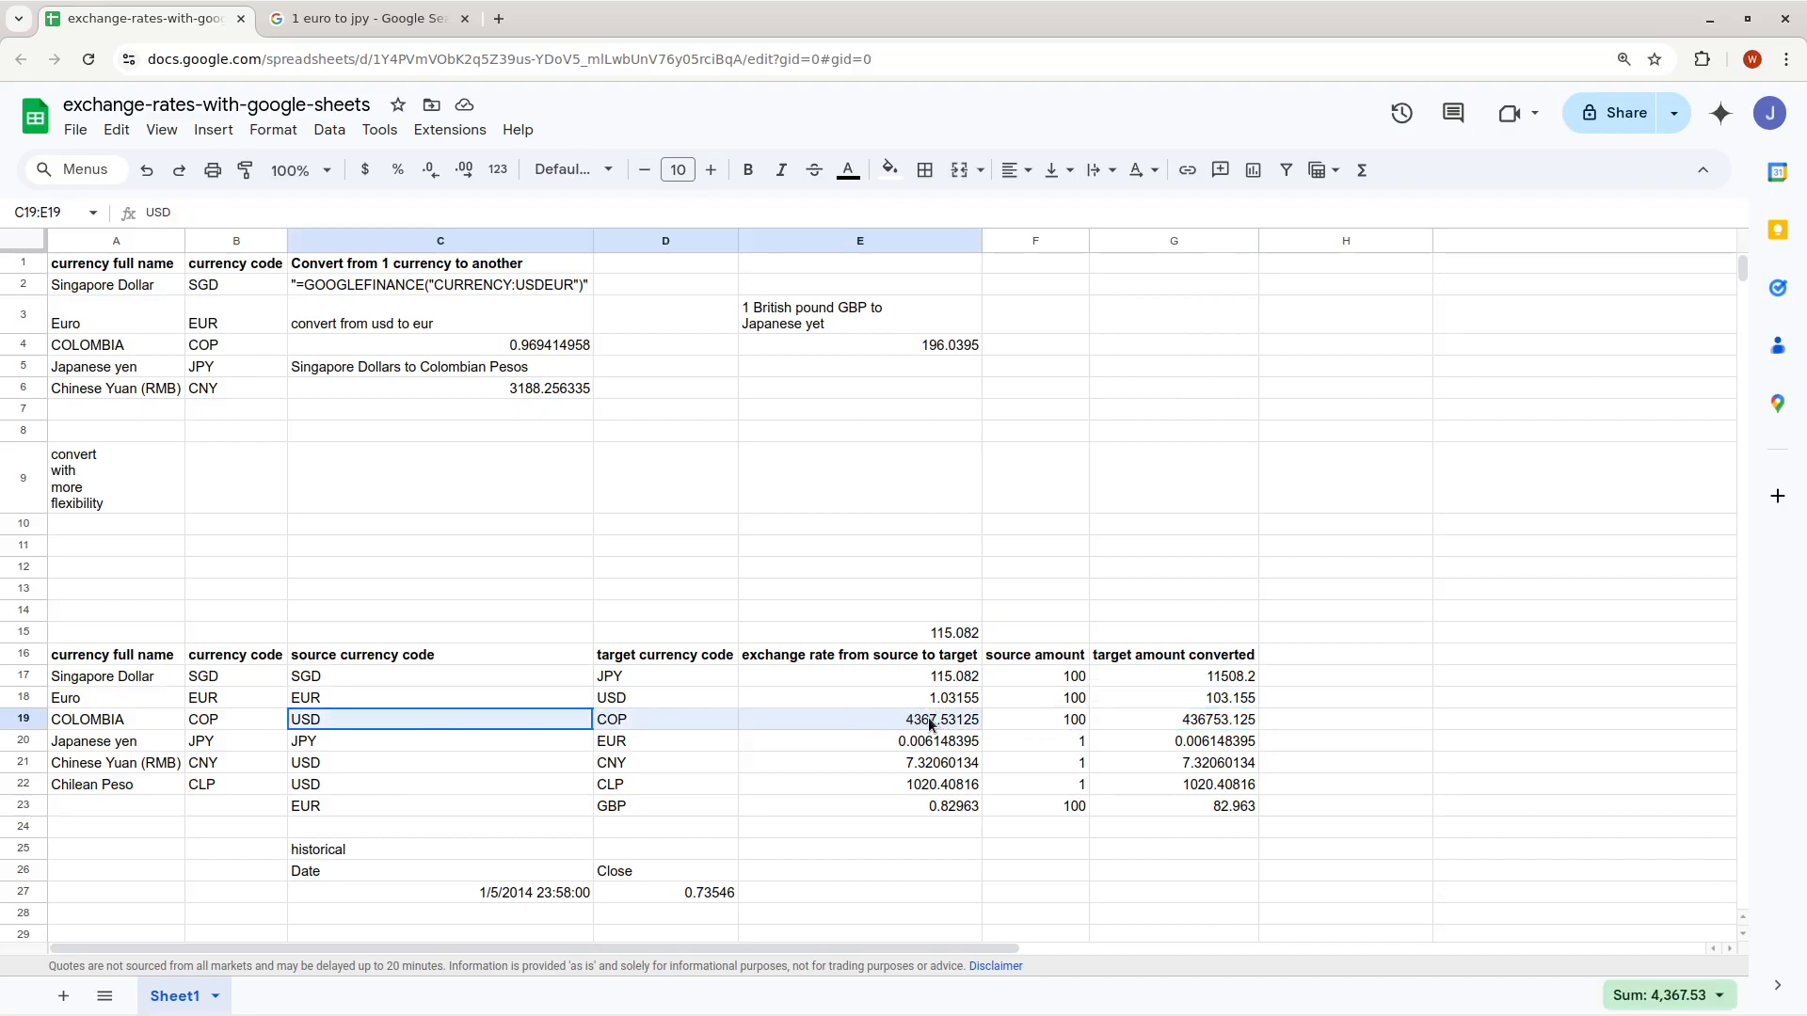
# Examine the exchange rate formulas in E22 and E19 and the converted amount formulas in G19 and G18
pyautogui.click(911, 789)
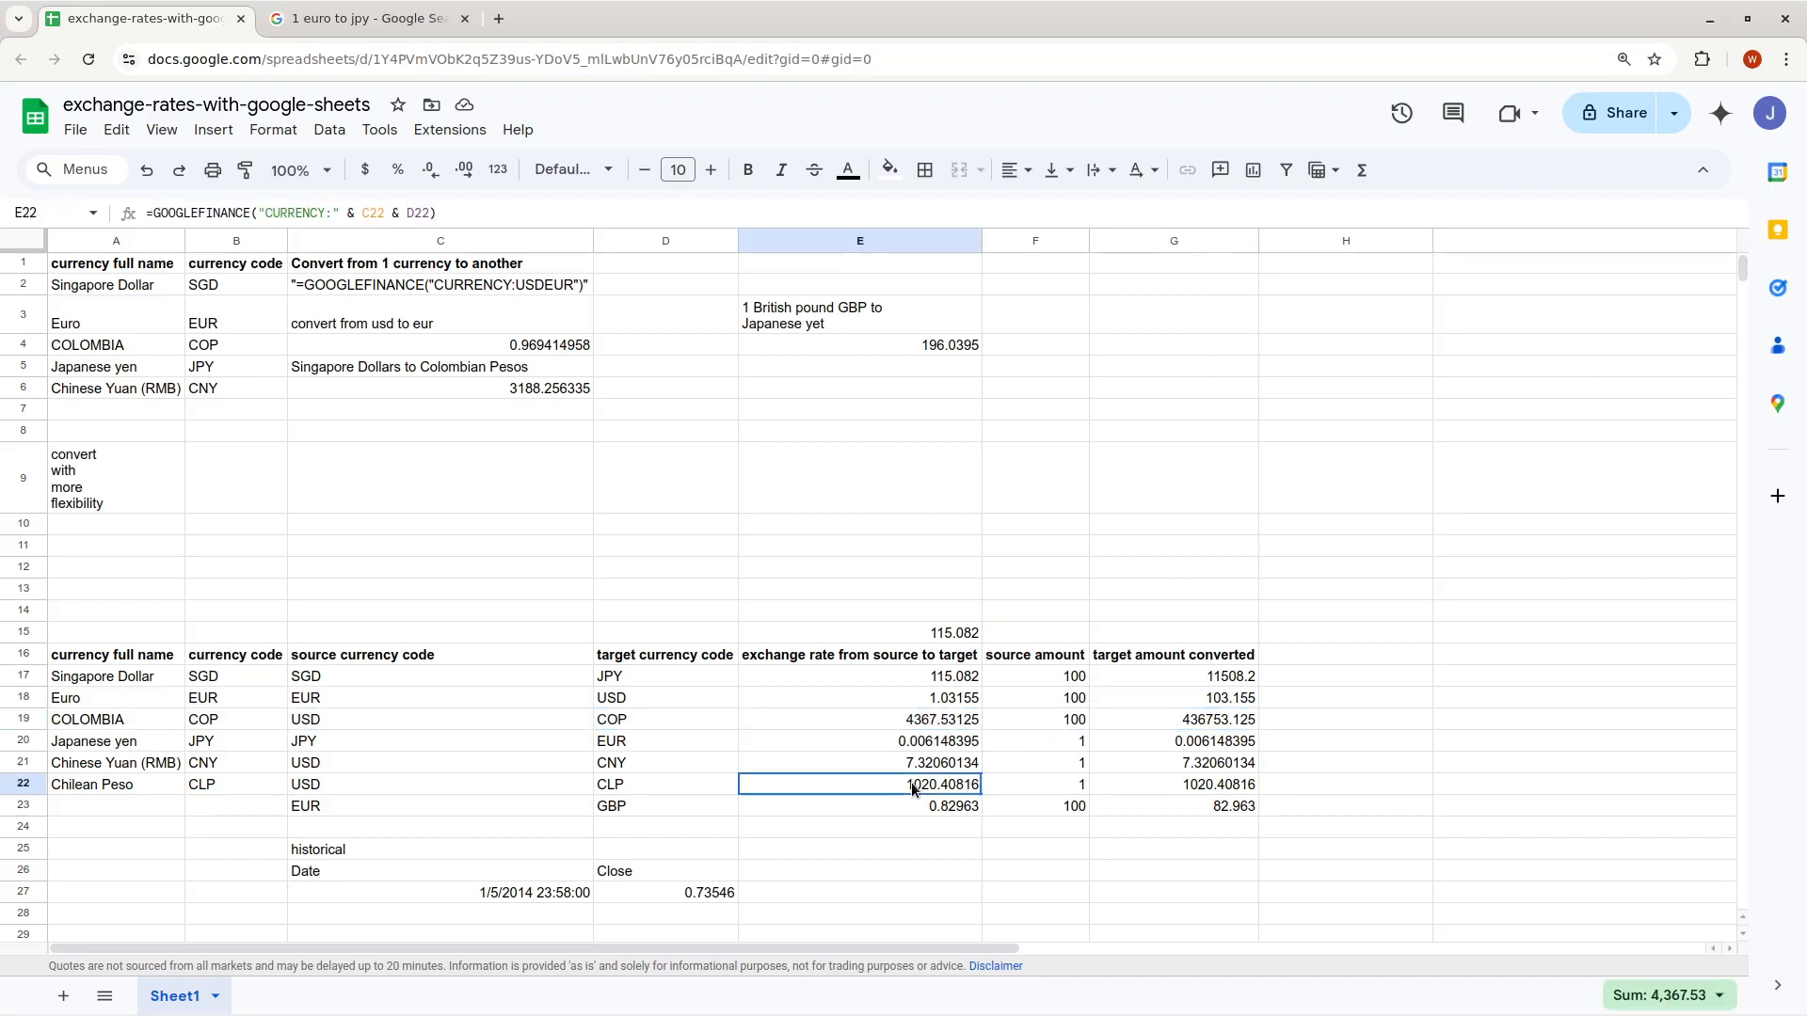
pyautogui.click(941, 721)
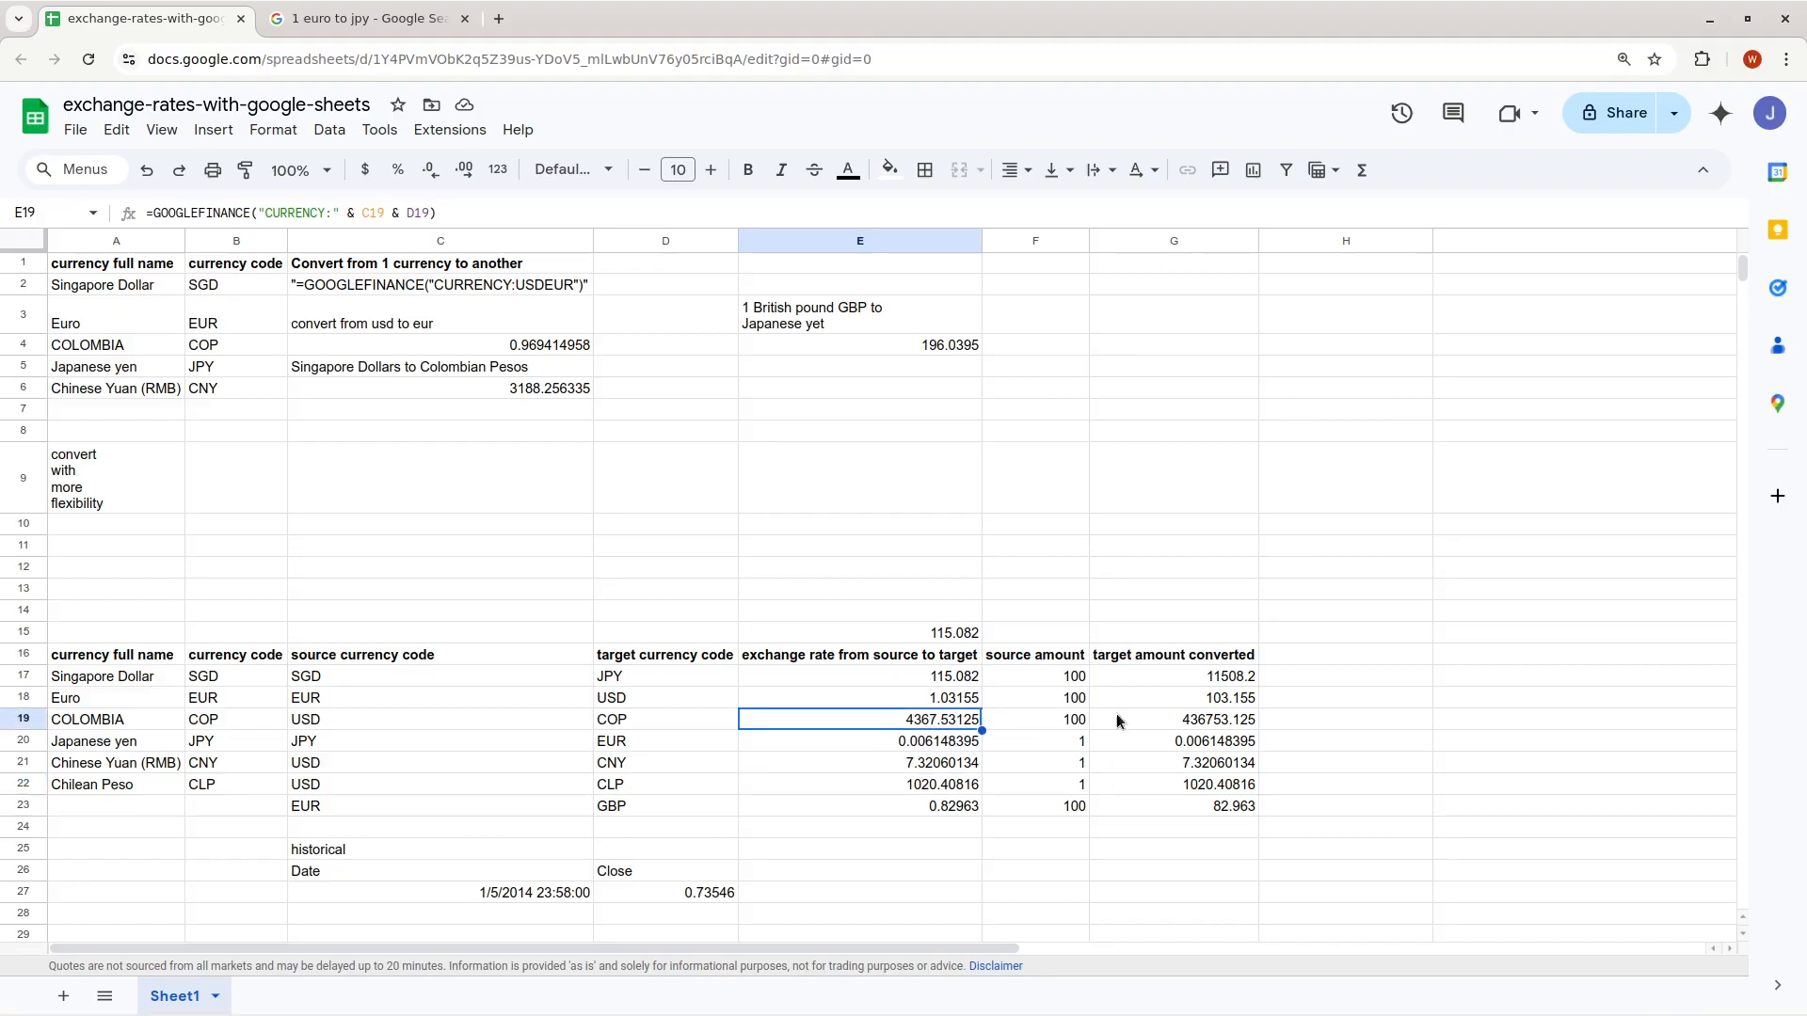
pyautogui.click(1212, 721)
pyautogui.doubleClick(1189, 721)
pyautogui.press('Escape')
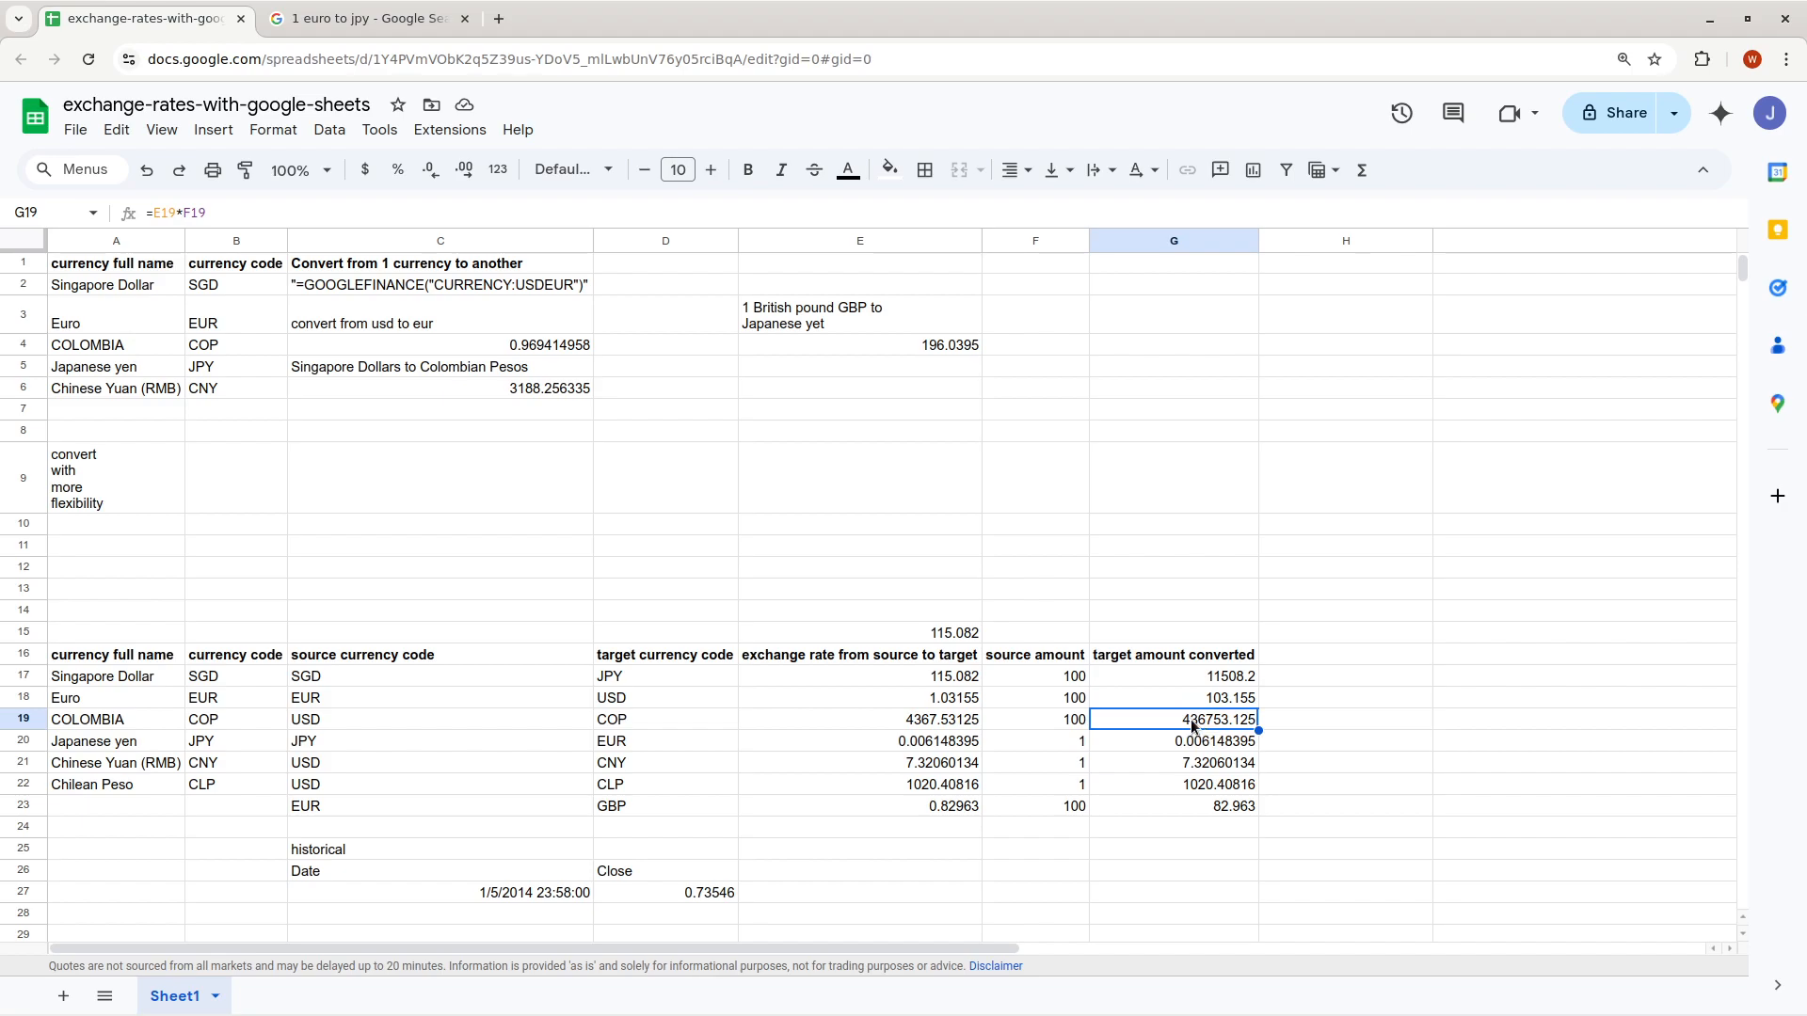
pyautogui.doubleClick(1204, 722)
pyautogui.press('Escape')
pyautogui.doubleClick(1115, 721)
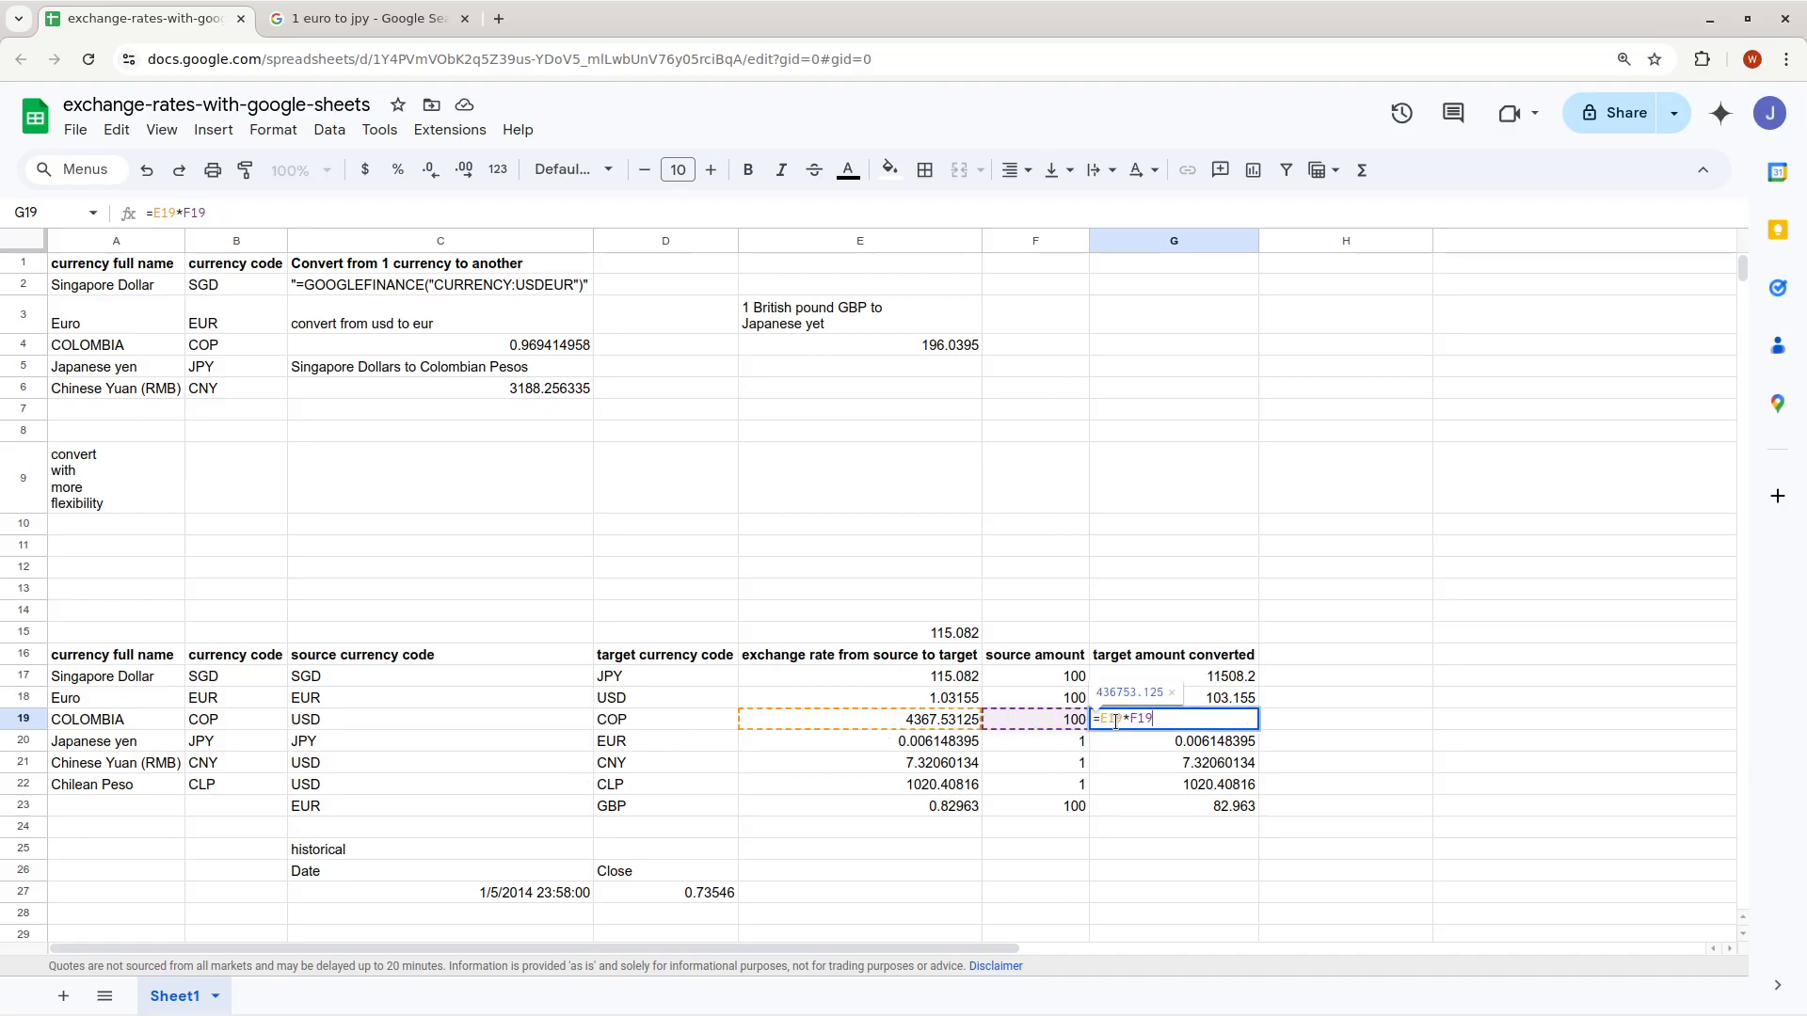
pyautogui.doubleClick(903, 722)
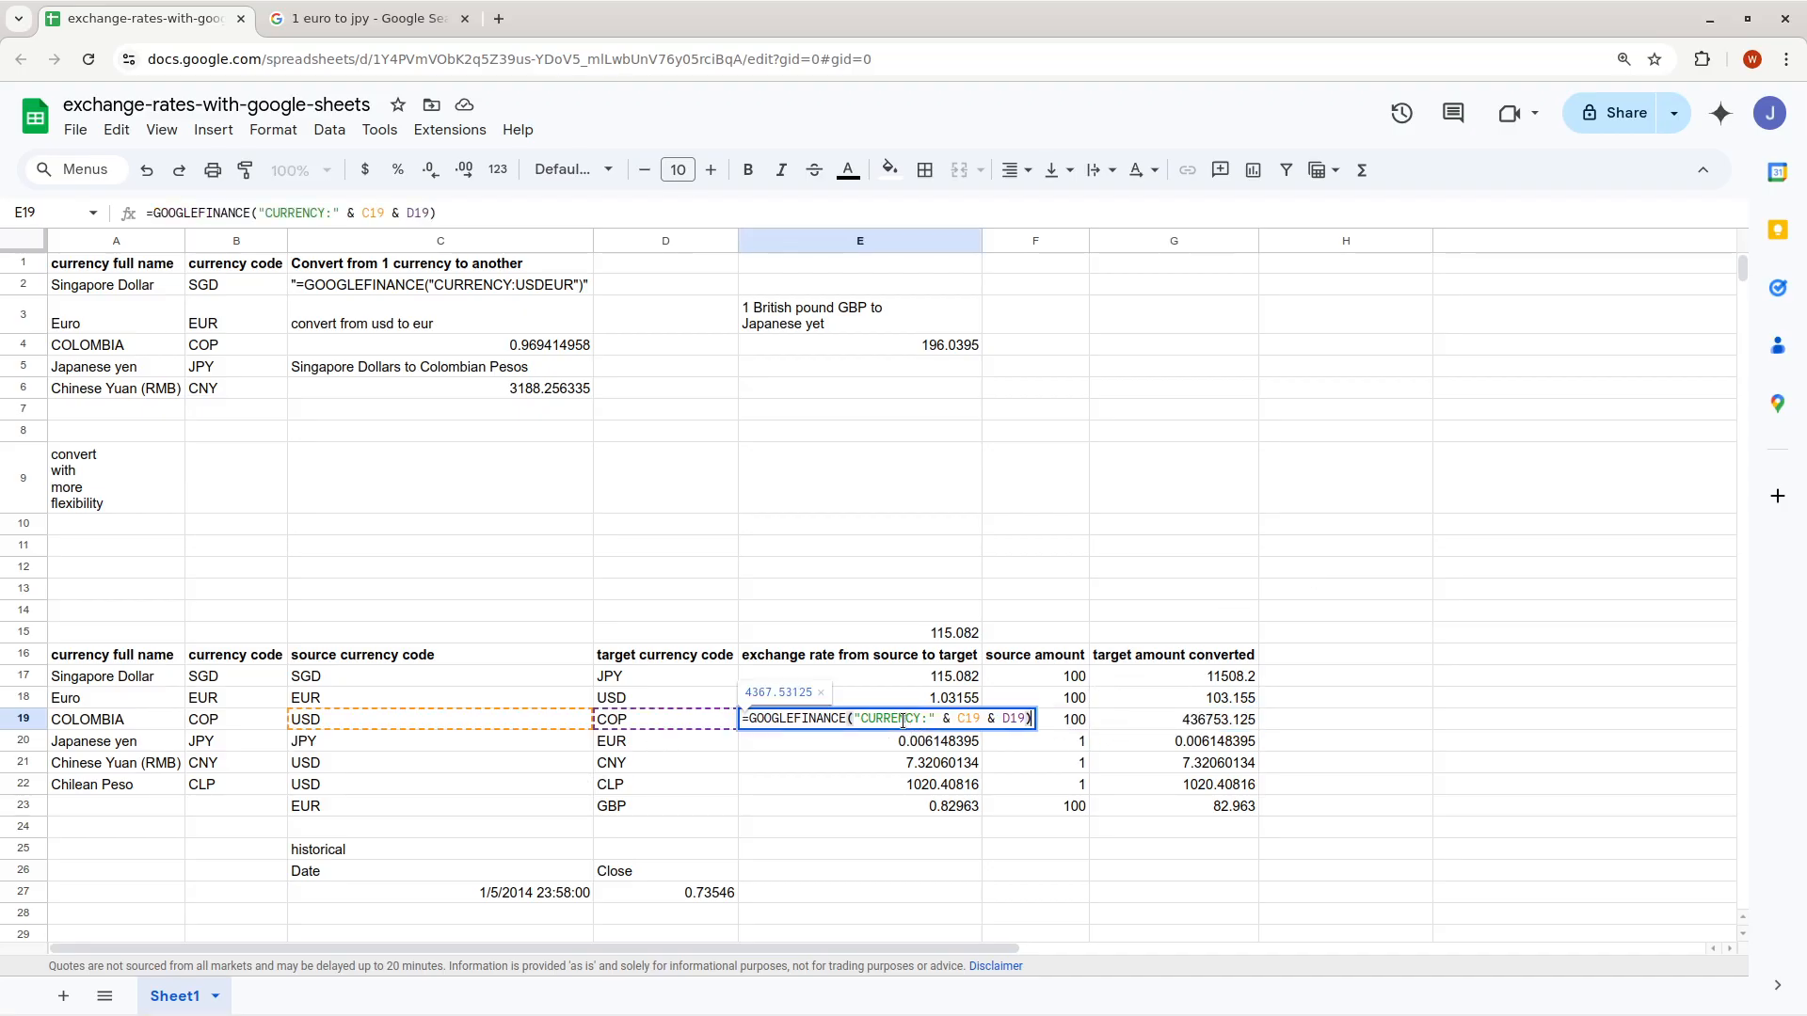
pyautogui.press('Escape')
pyautogui.click(979, 612)
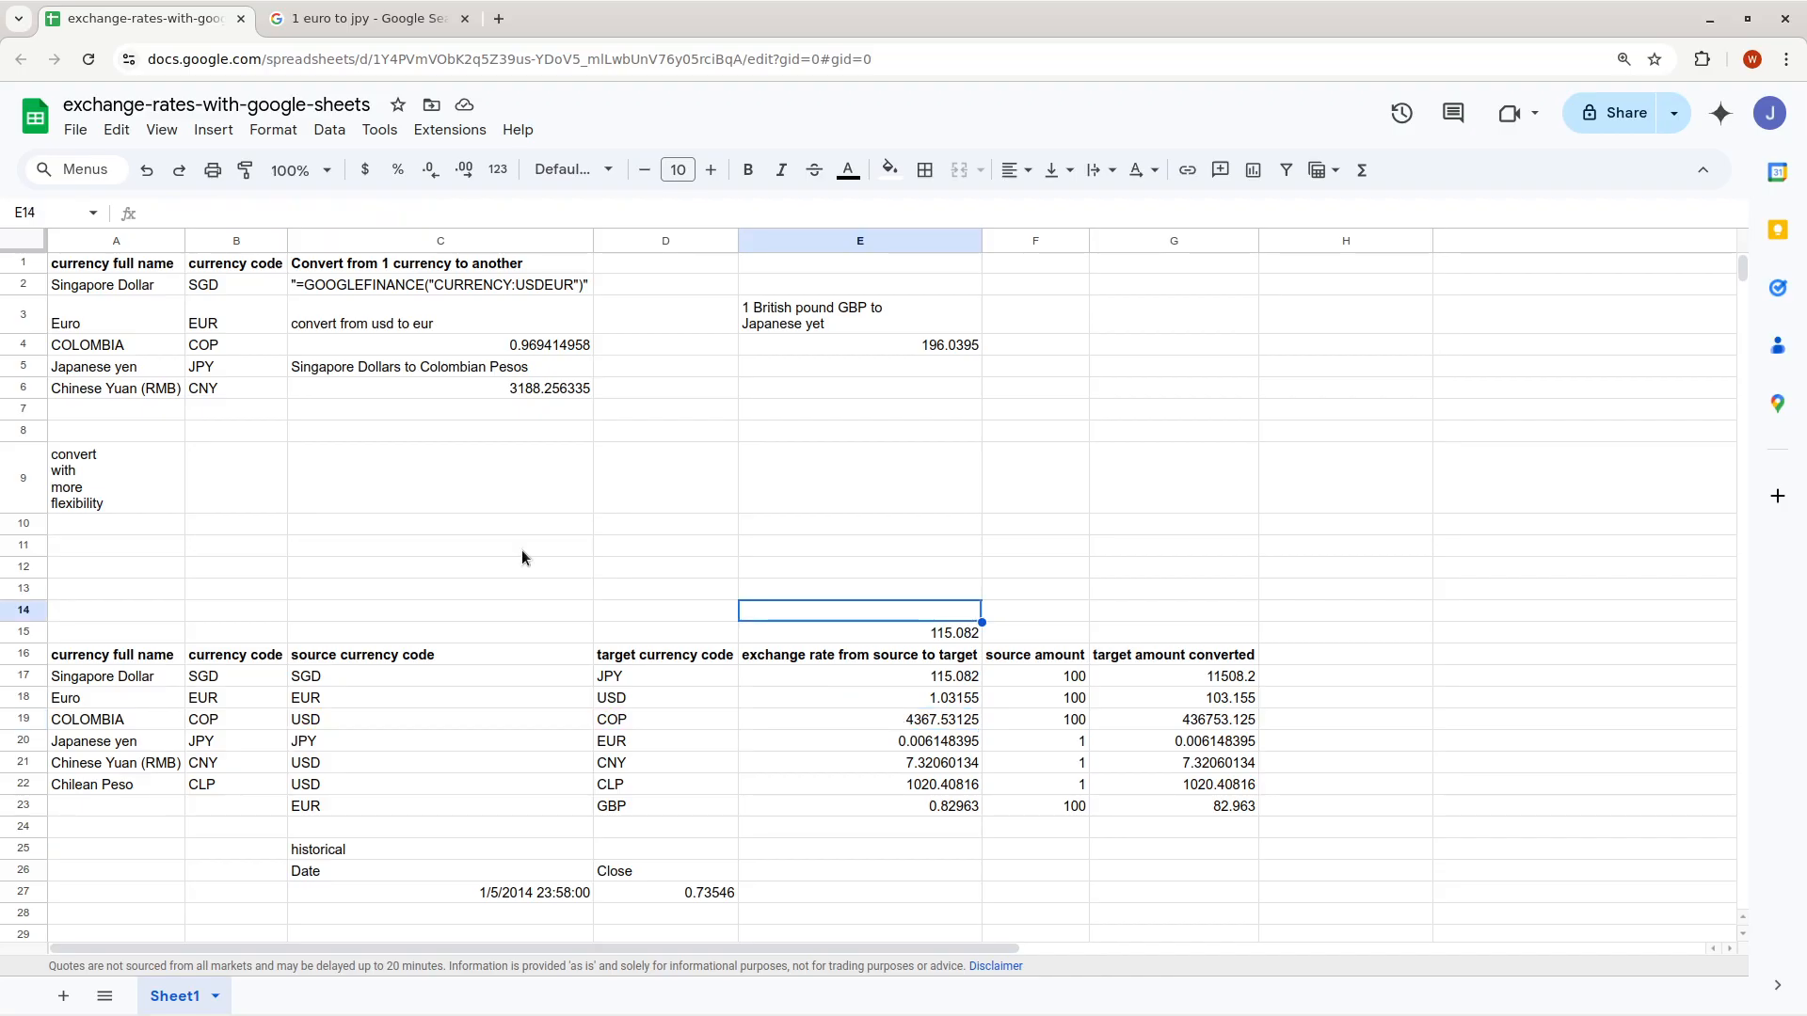
pyautogui.scroll(-2, 522, 550)
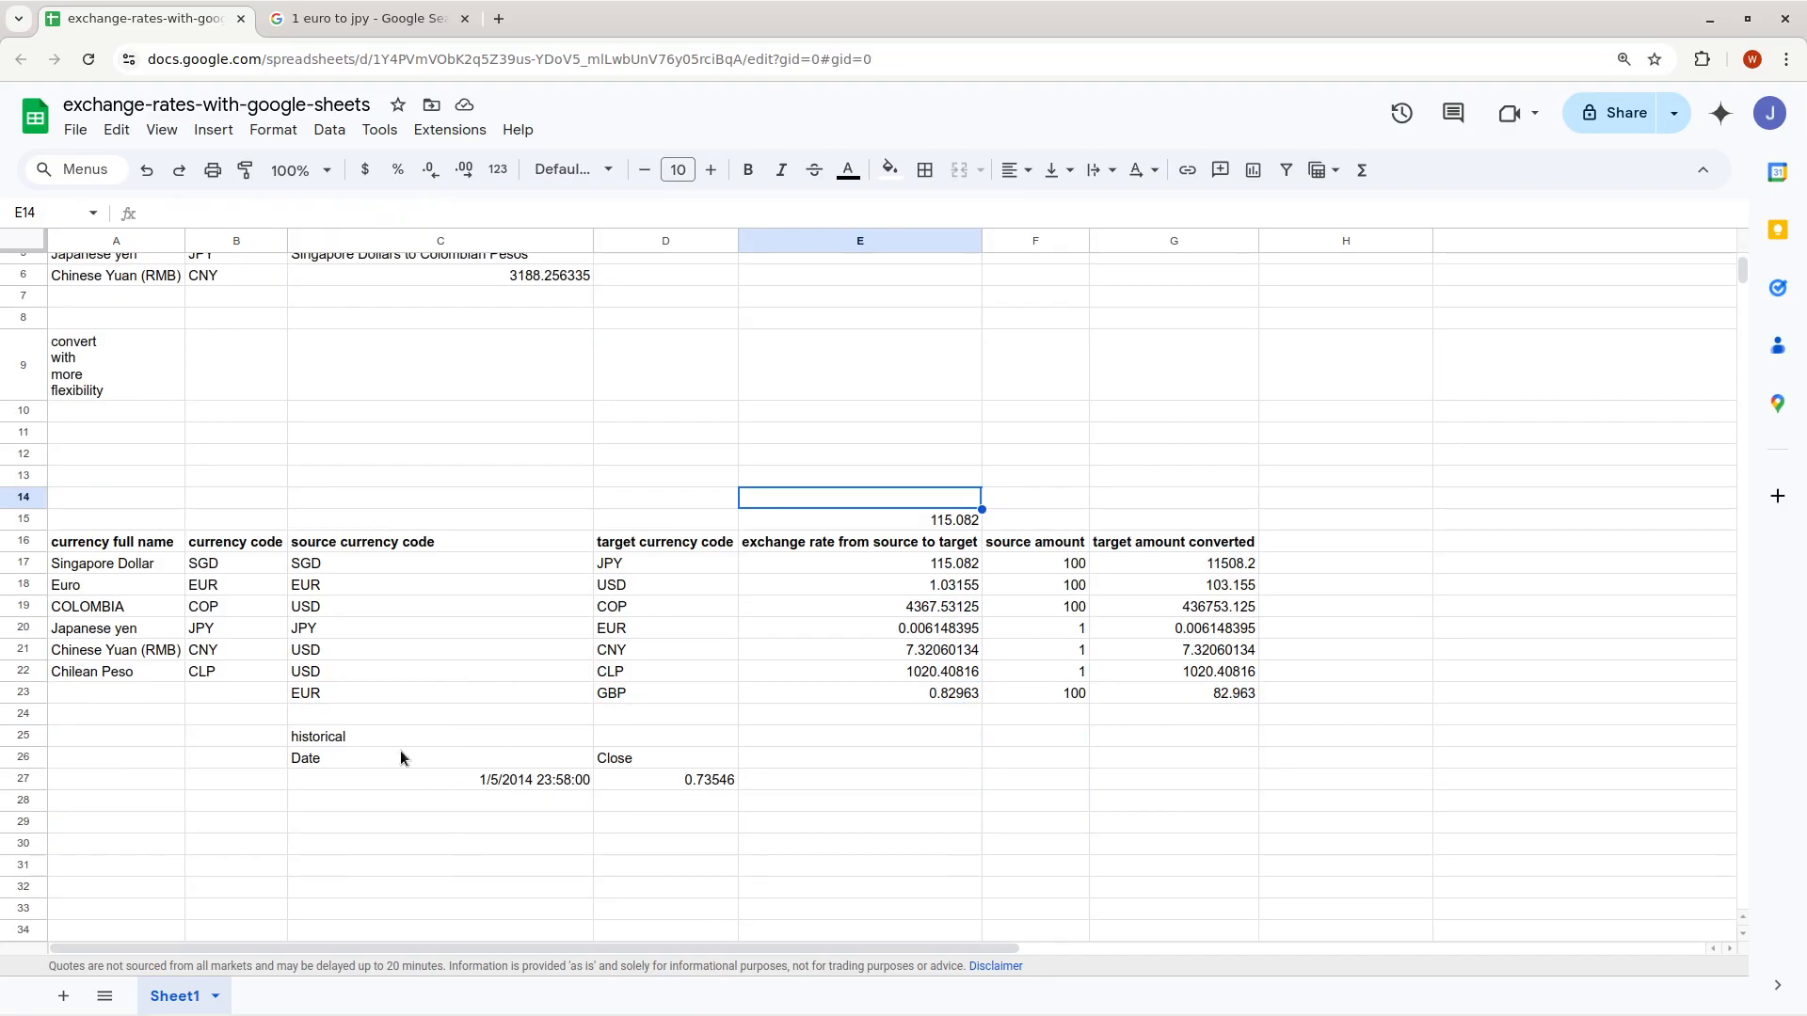
pyautogui.doubleClick(1149, 589)
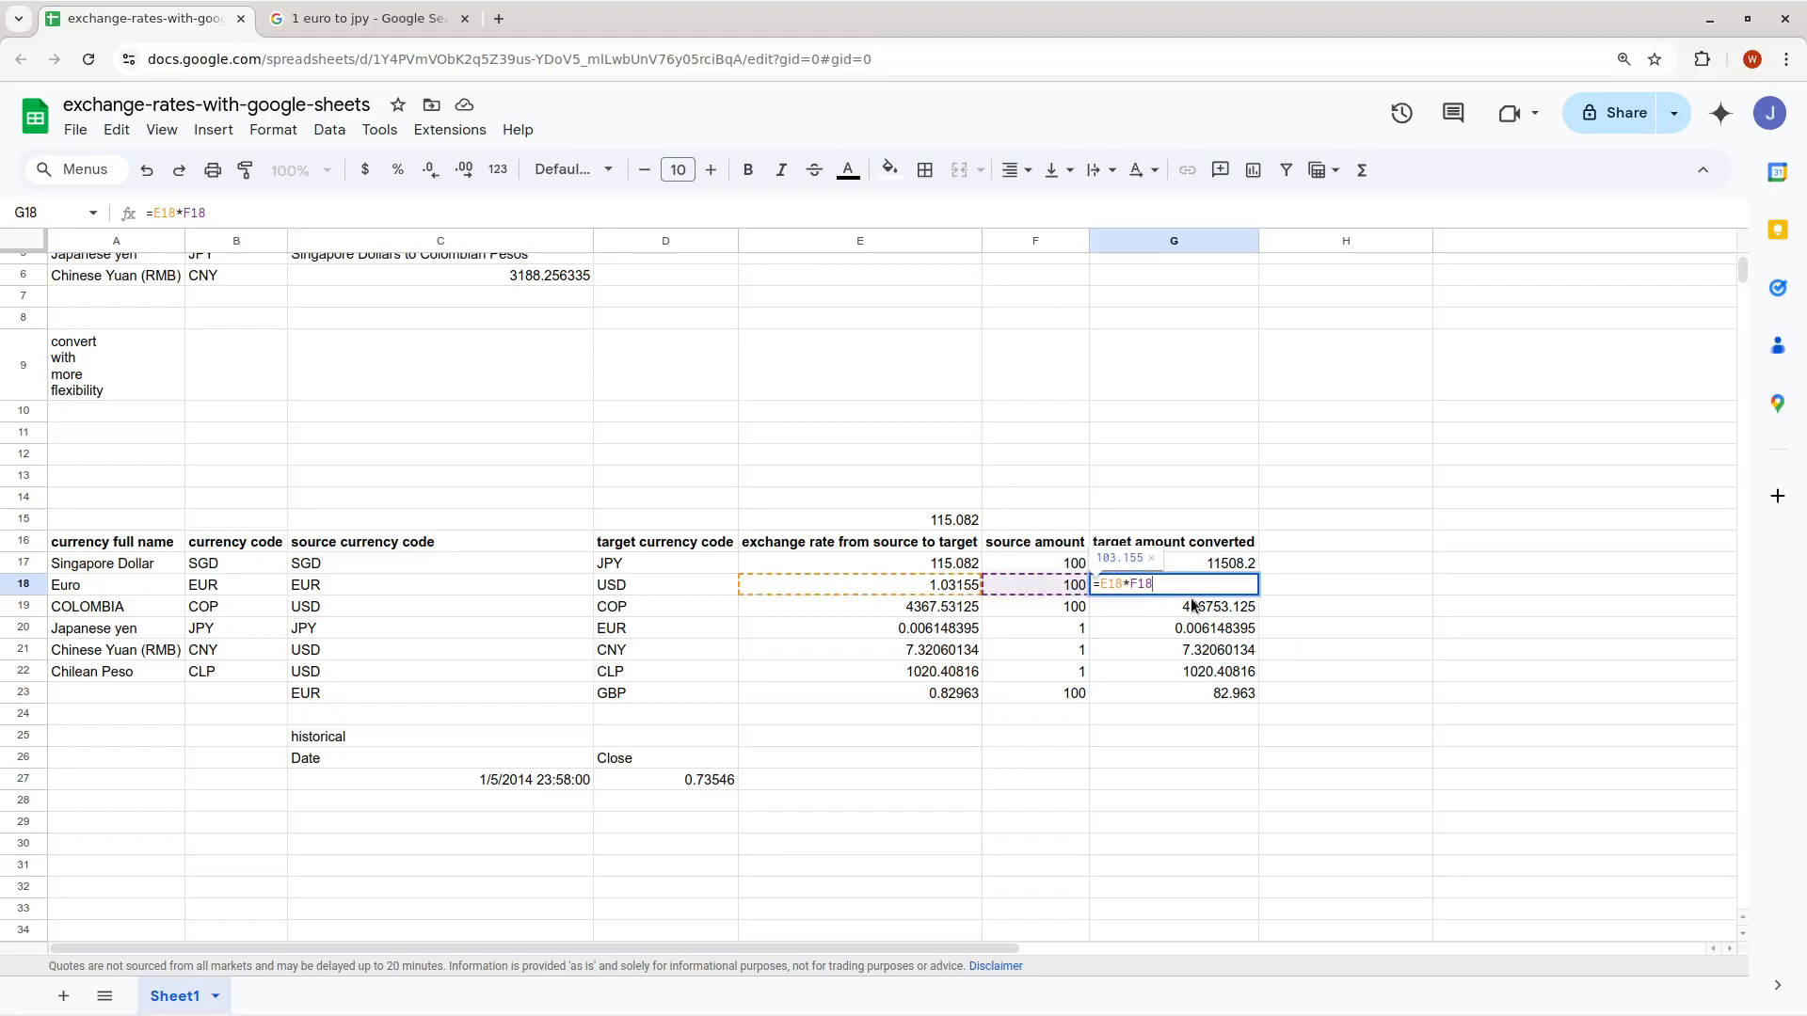
pyautogui.press('Escape')
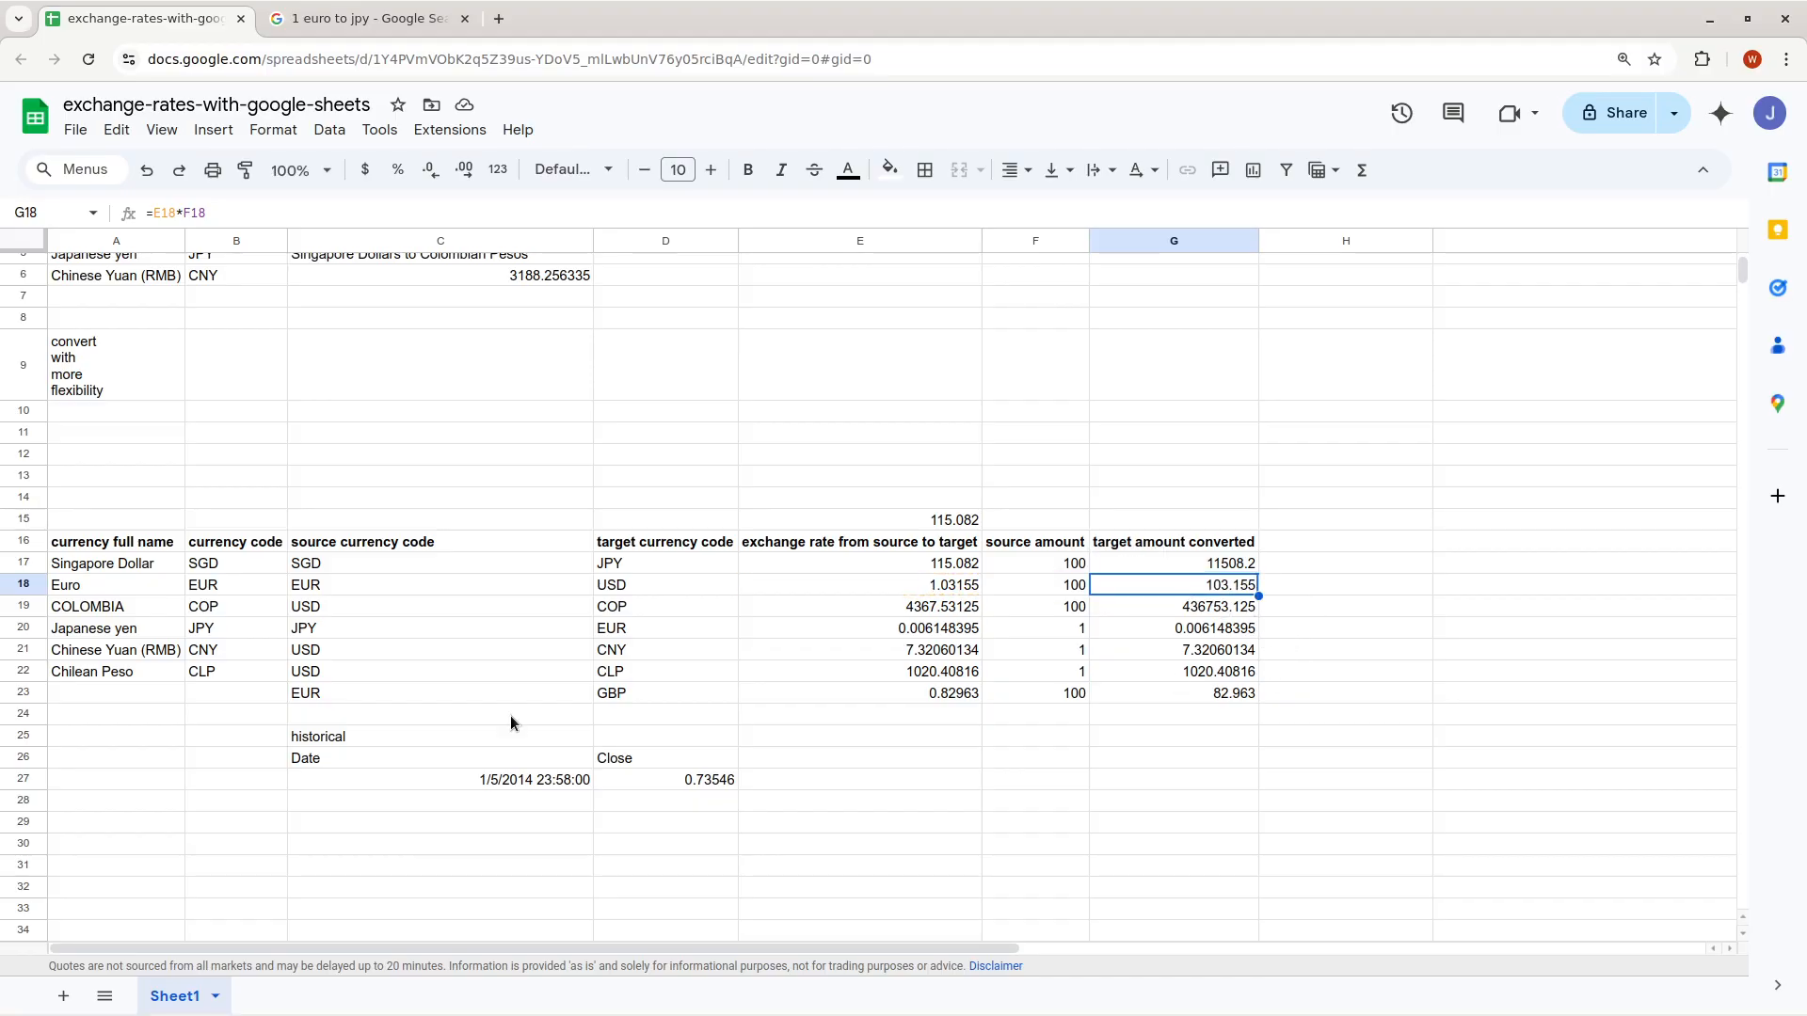
# Inspect the currency pair, price attribute and DATE arguments of the historical GOOGLEFINANCE formula in C26
pyautogui.doubleClick(410, 738)
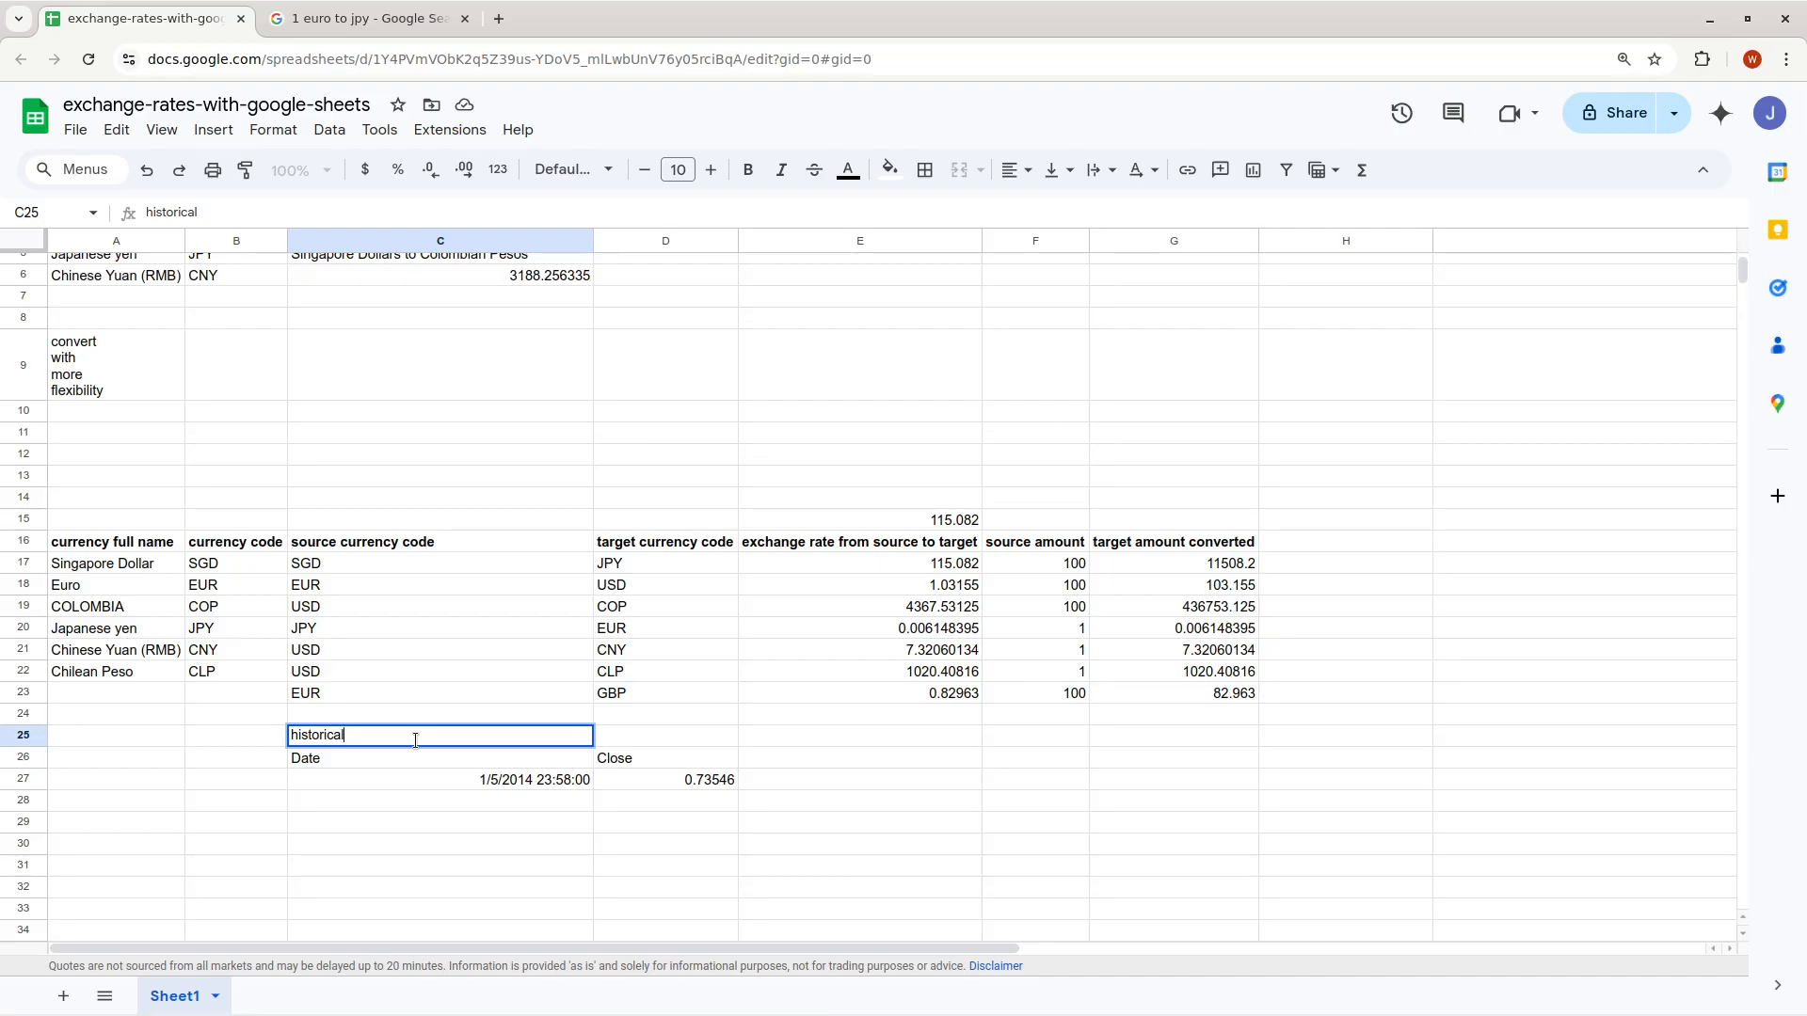
pyautogui.click(425, 757)
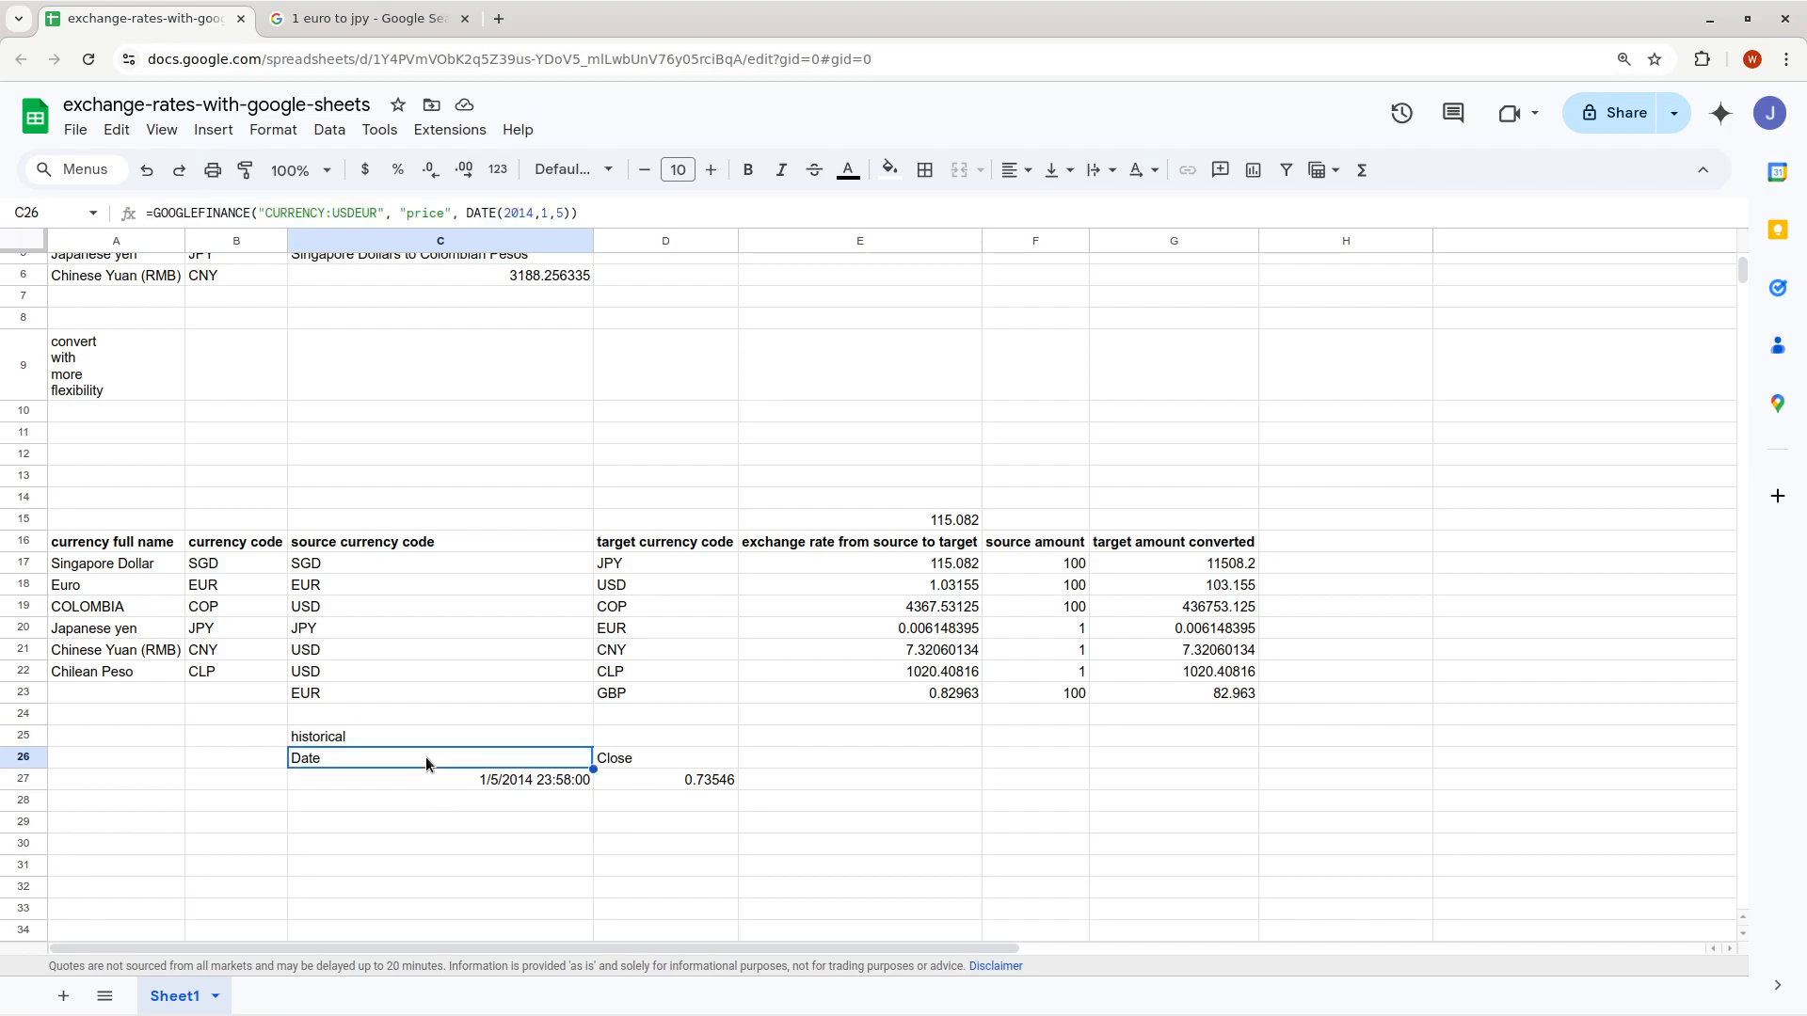
pyautogui.doubleClick(425, 756)
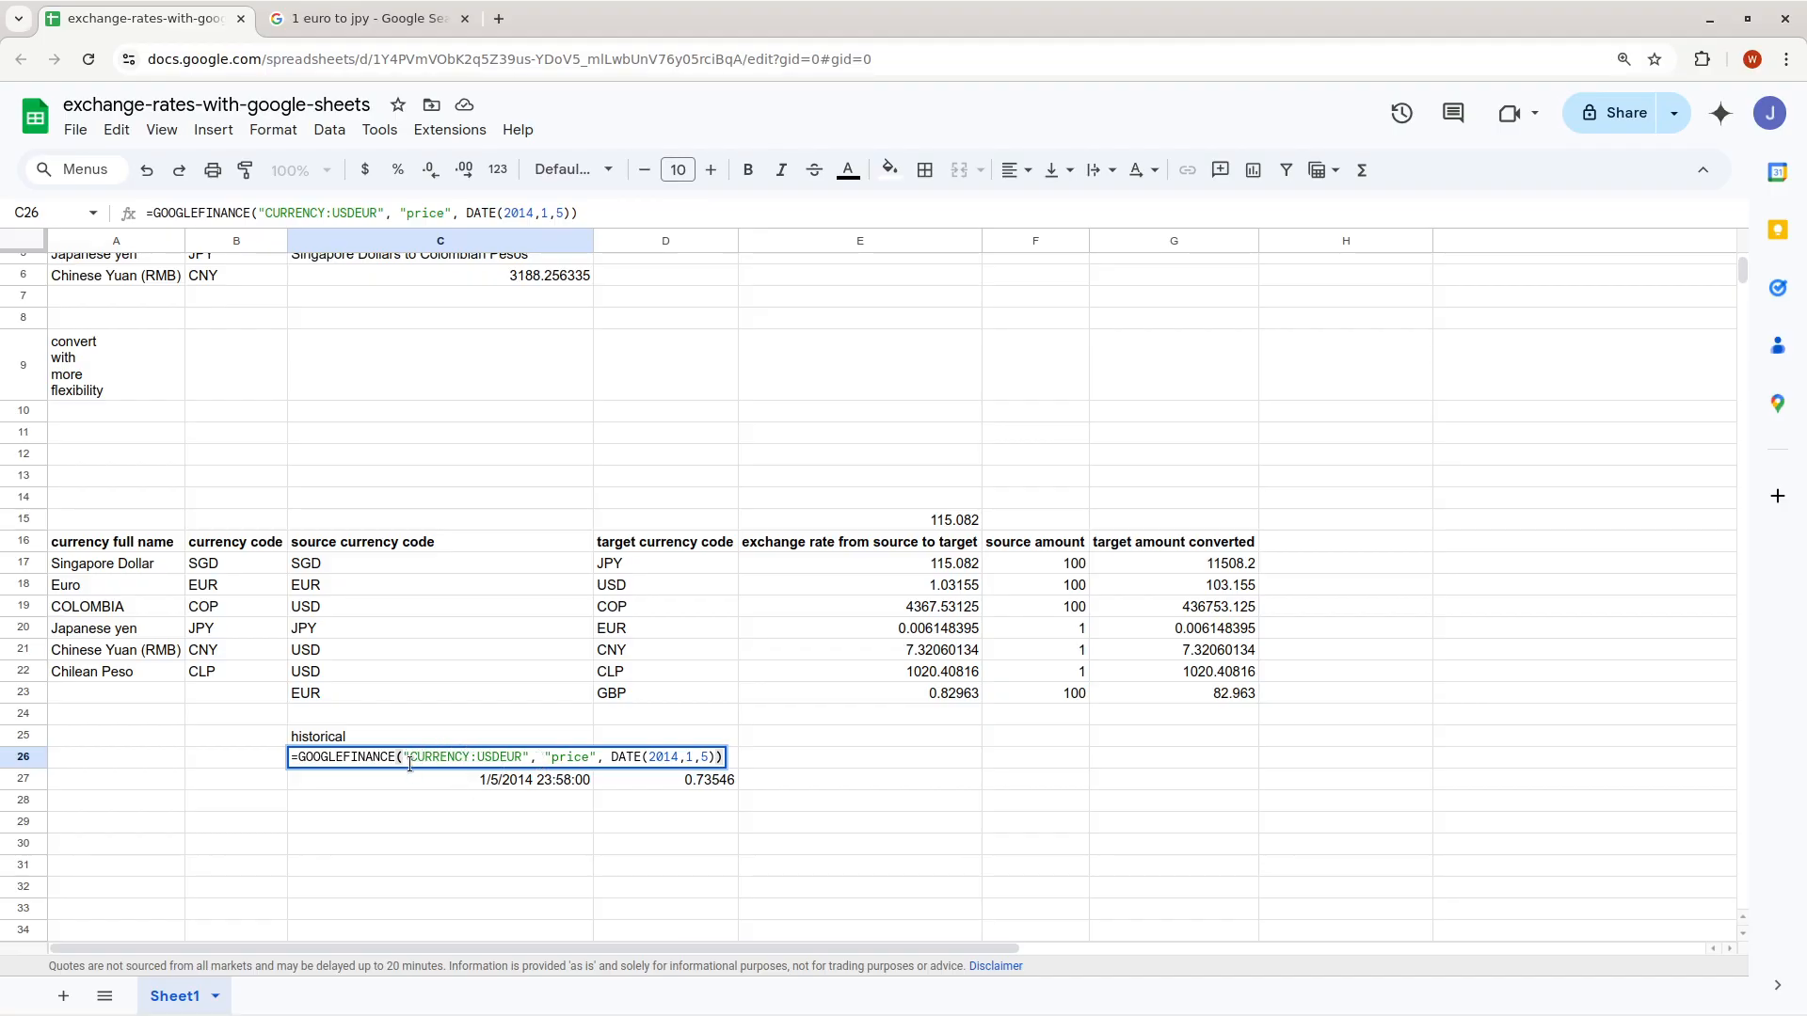
pyautogui.moveTo(411, 756); pyautogui.dragTo(524, 760)
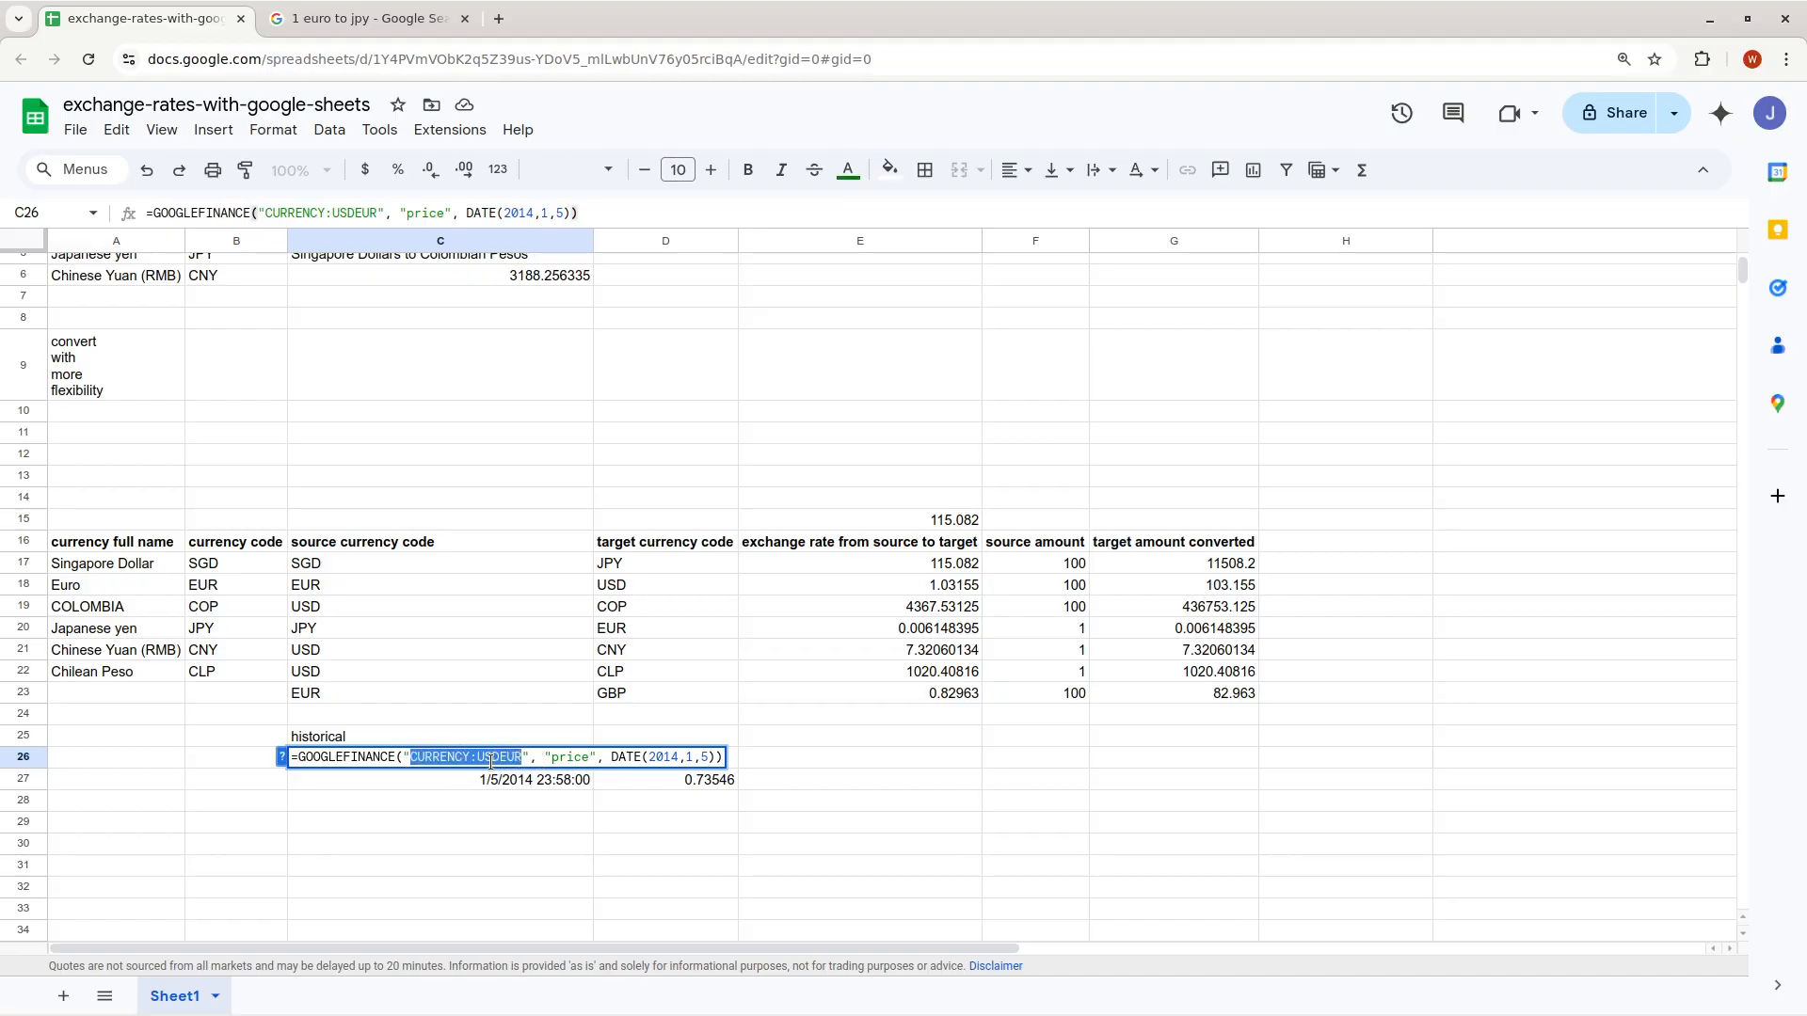
pyautogui.doubleClick(558, 762)
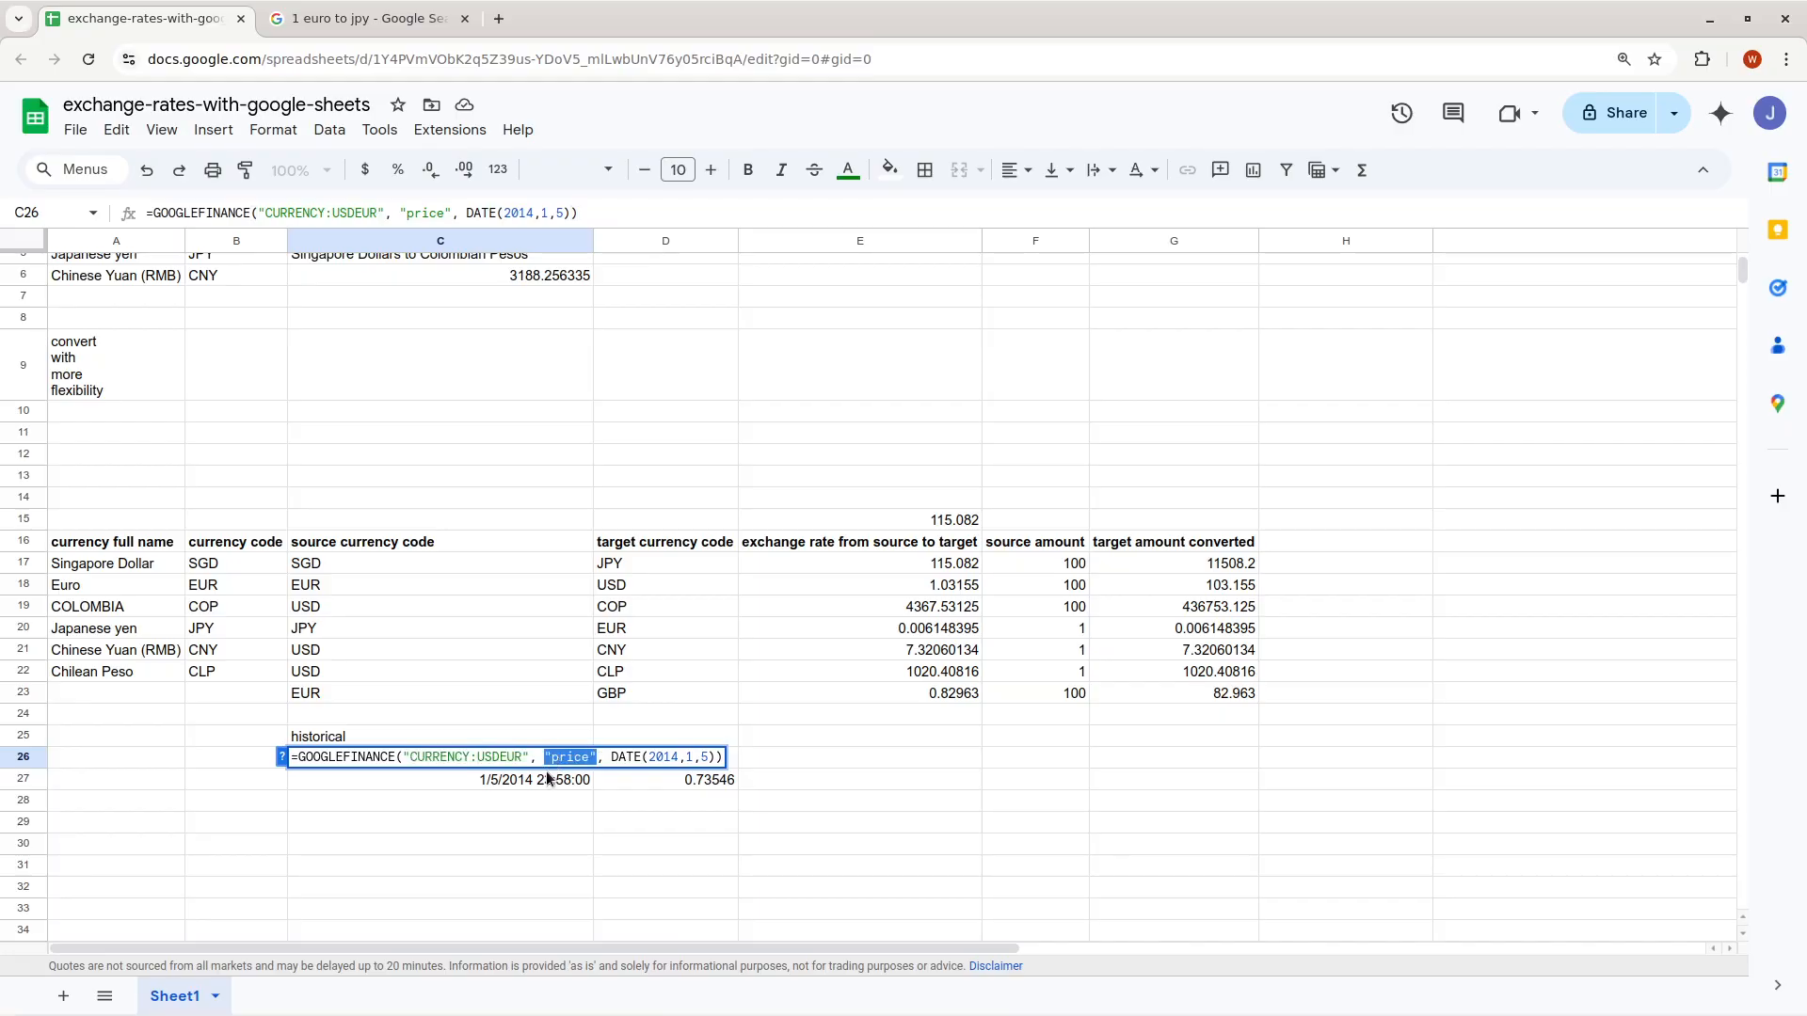
pyautogui.click(550, 761)
pyautogui.doubleClick(663, 758)
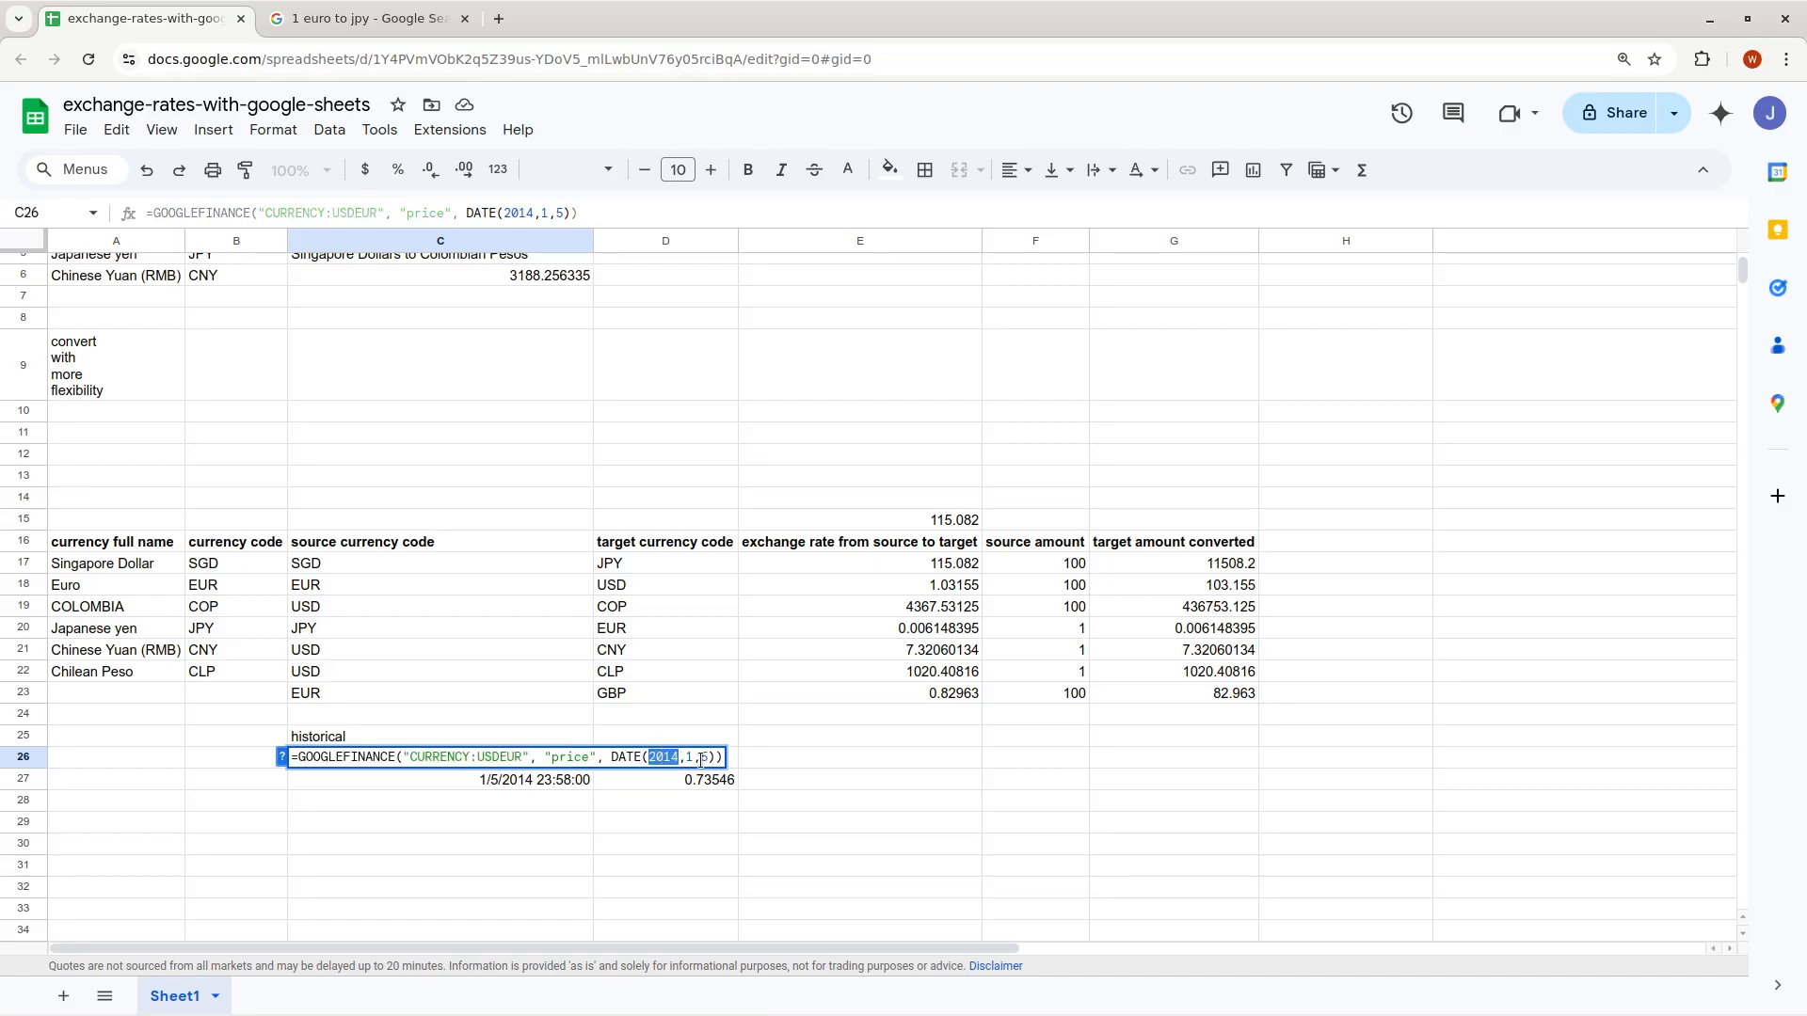
pyautogui.click(785, 761)
pyautogui.press('Escape')
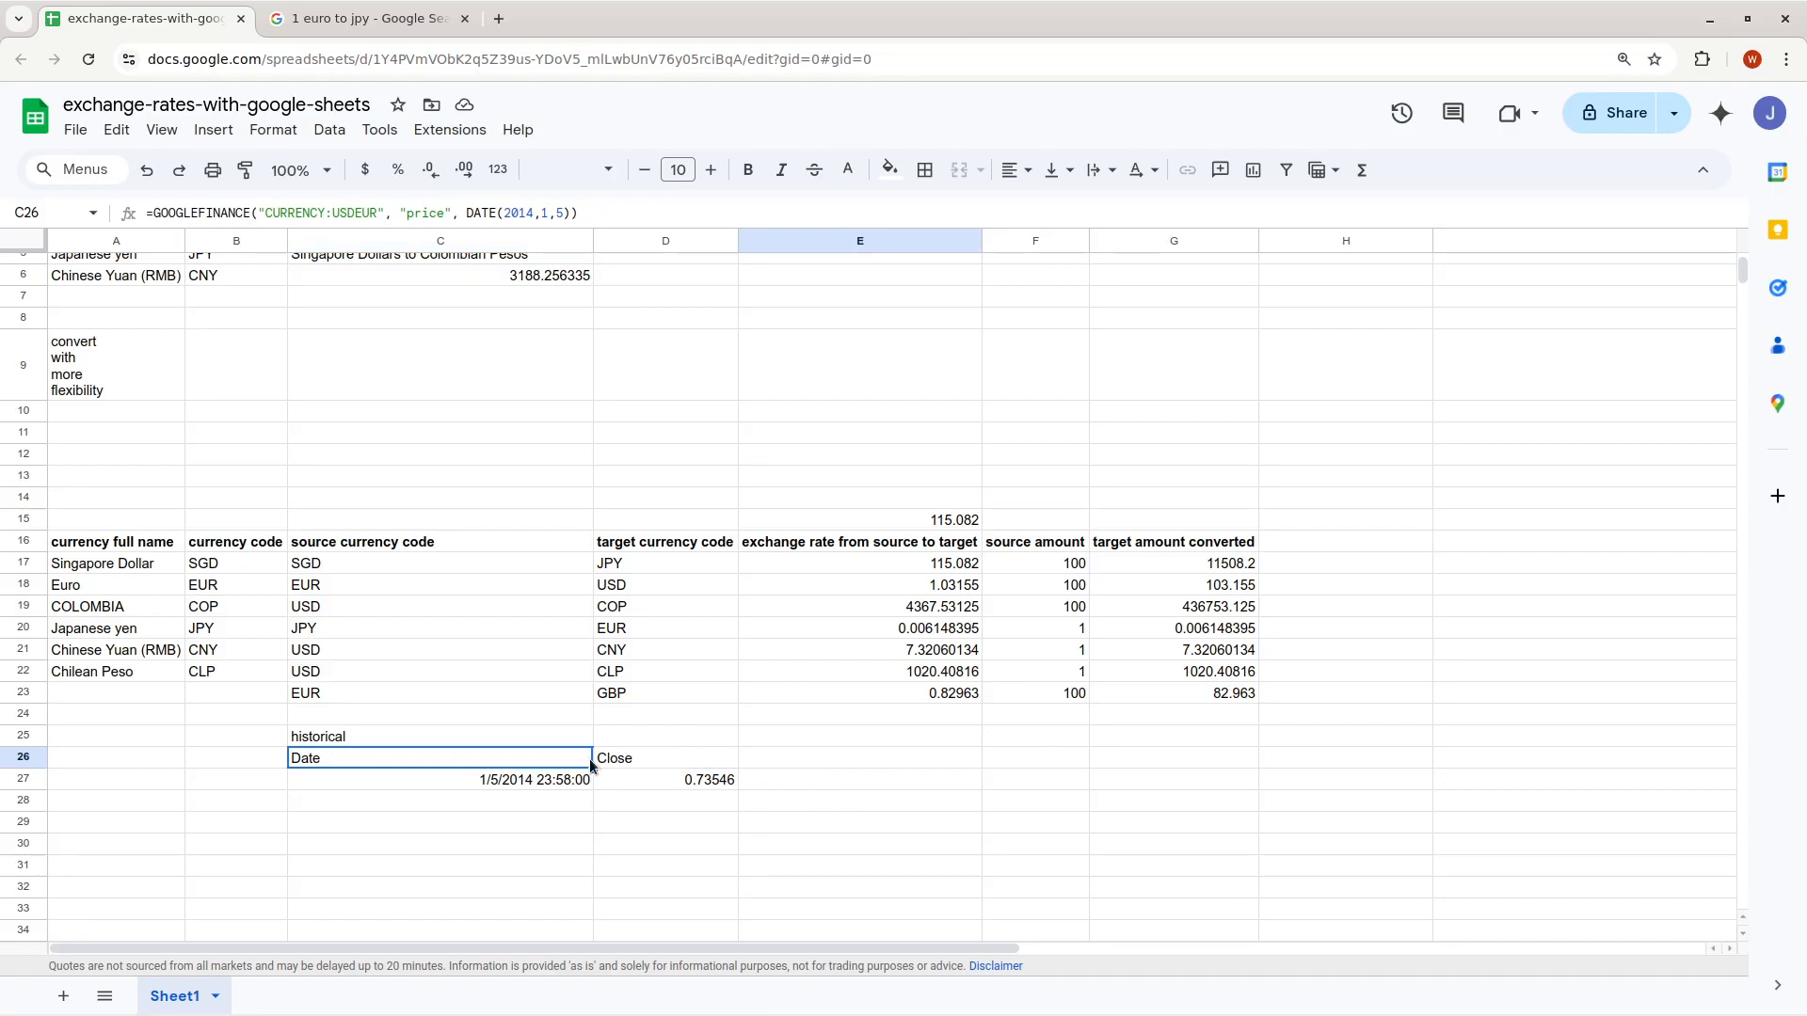
# Compare the historical formula in C26 with its returned date in C27 and closing rate in D27
pyautogui.doubleClick(515, 779)
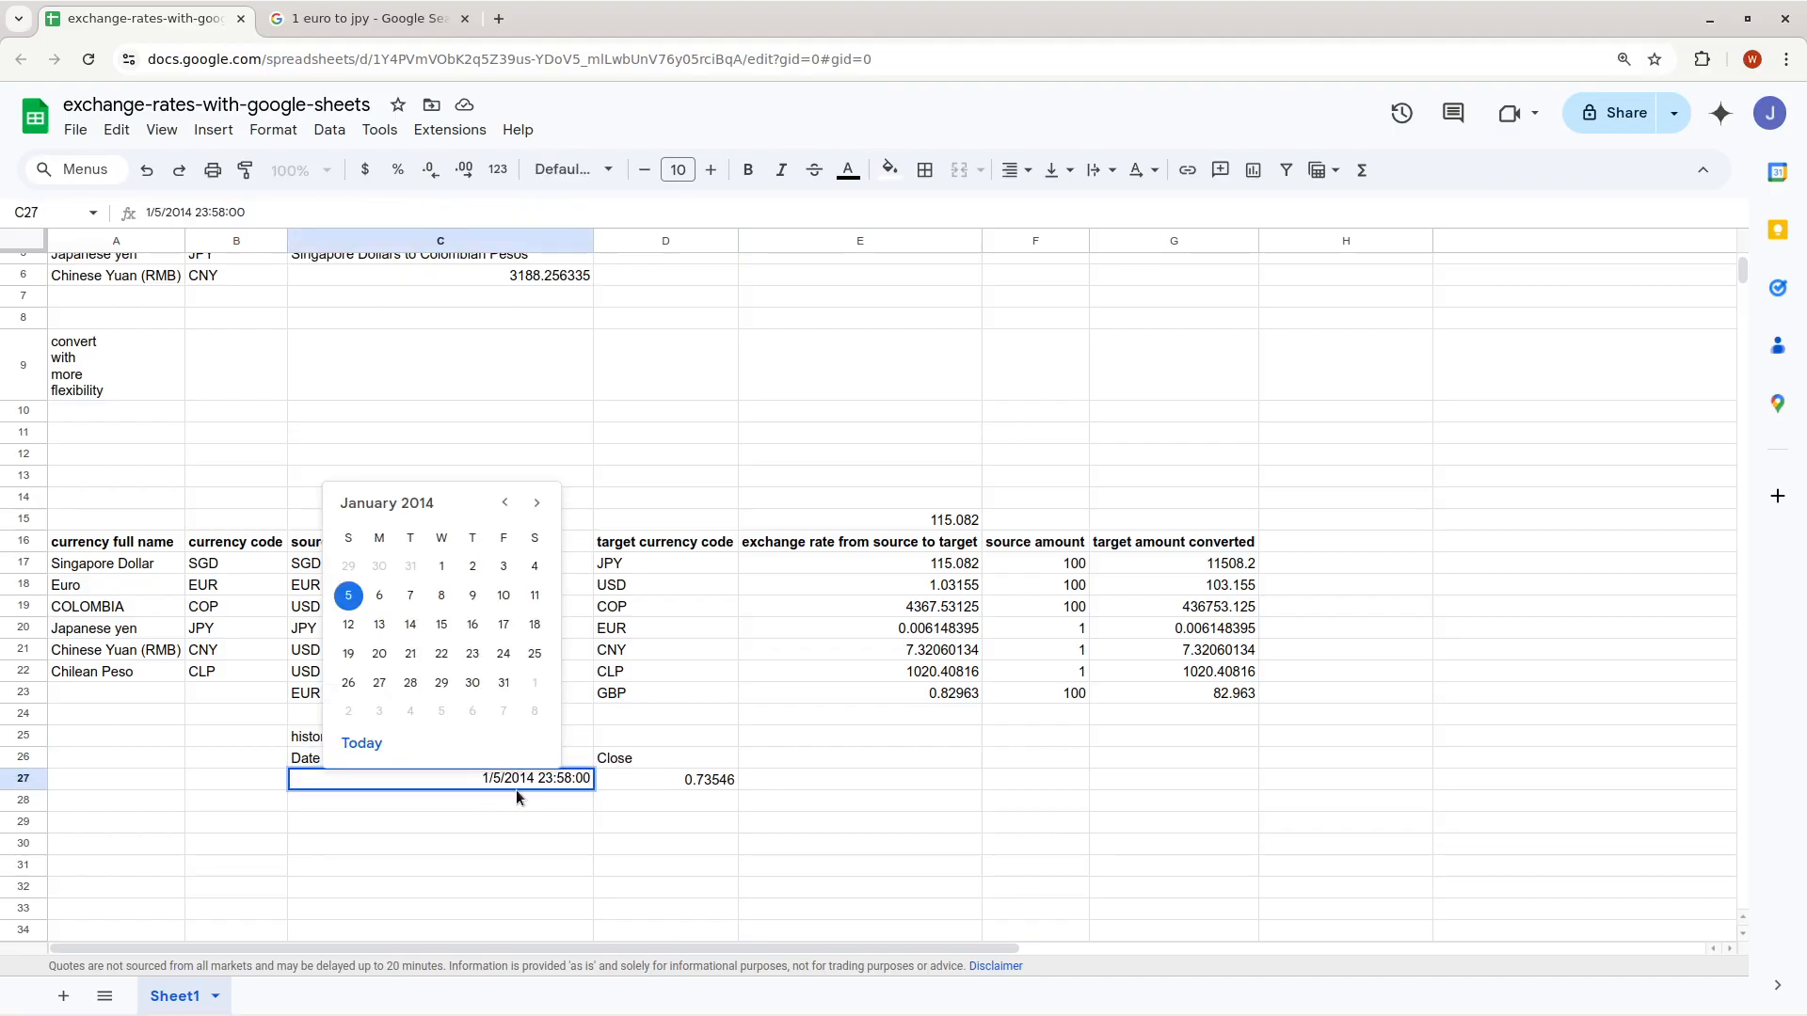
pyautogui.press('Escape')
pyautogui.click(470, 743)
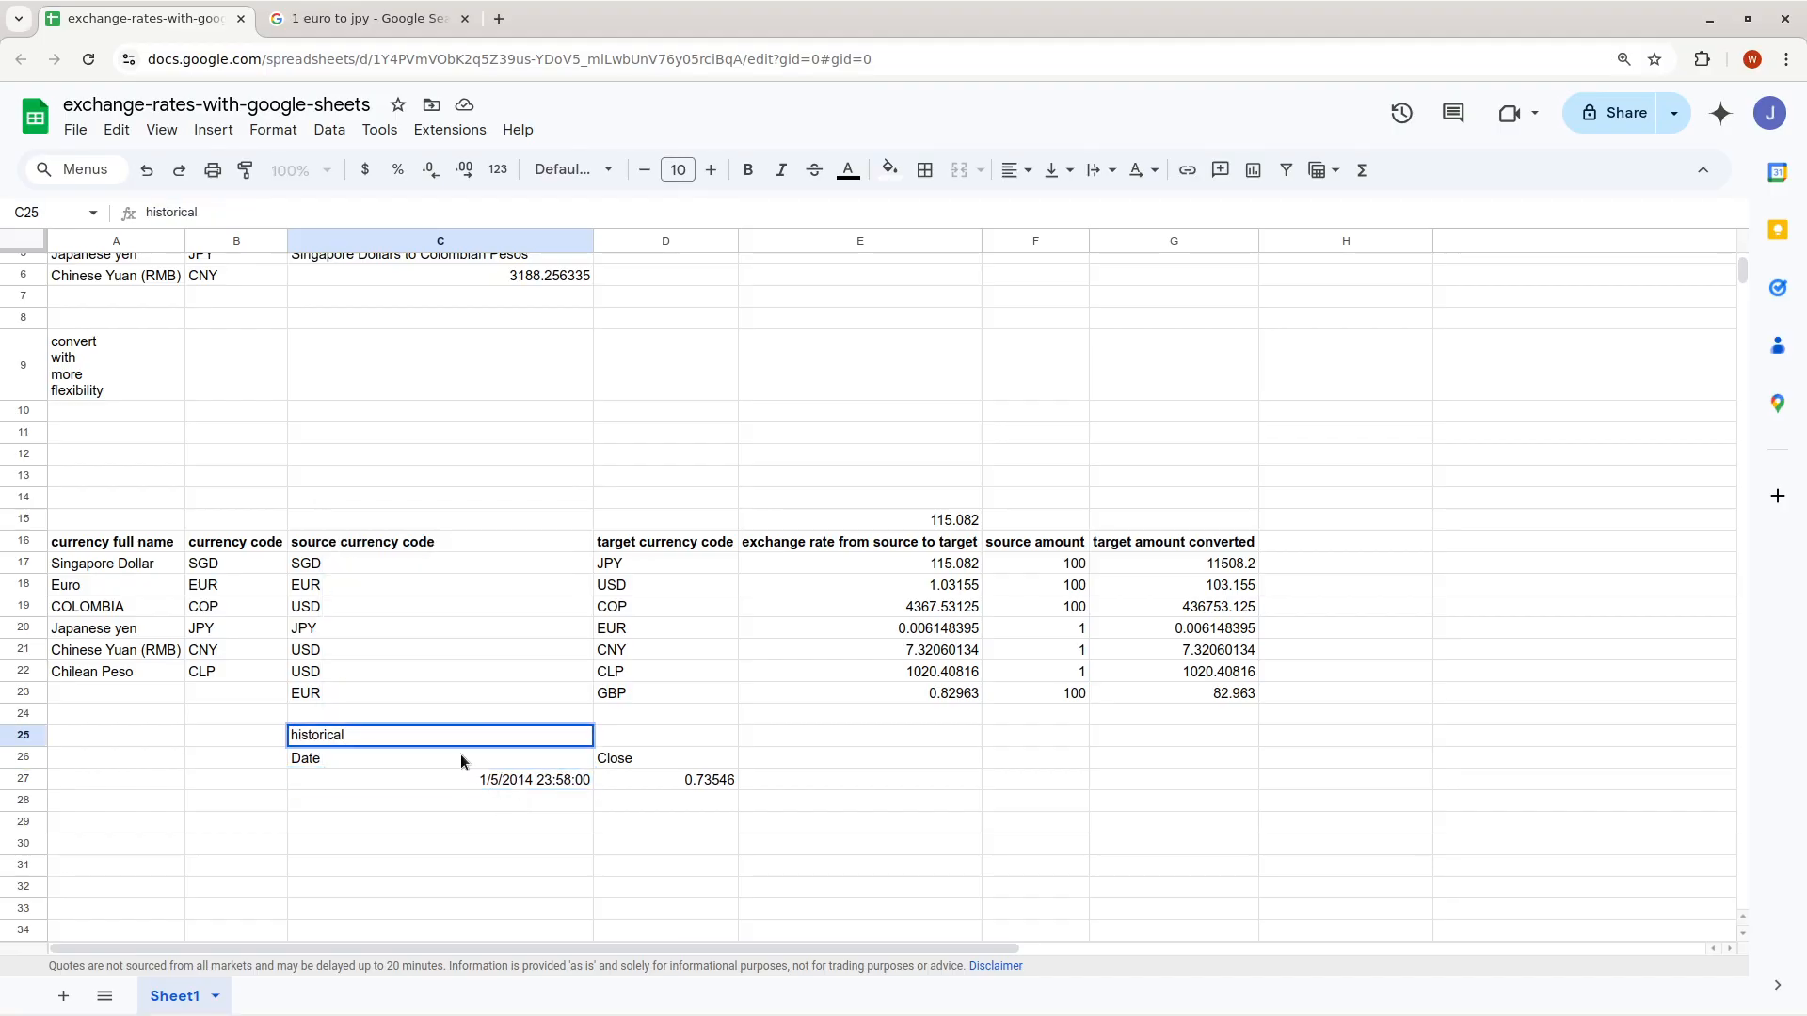
pyautogui.click(467, 758)
pyautogui.doubleClick(480, 761)
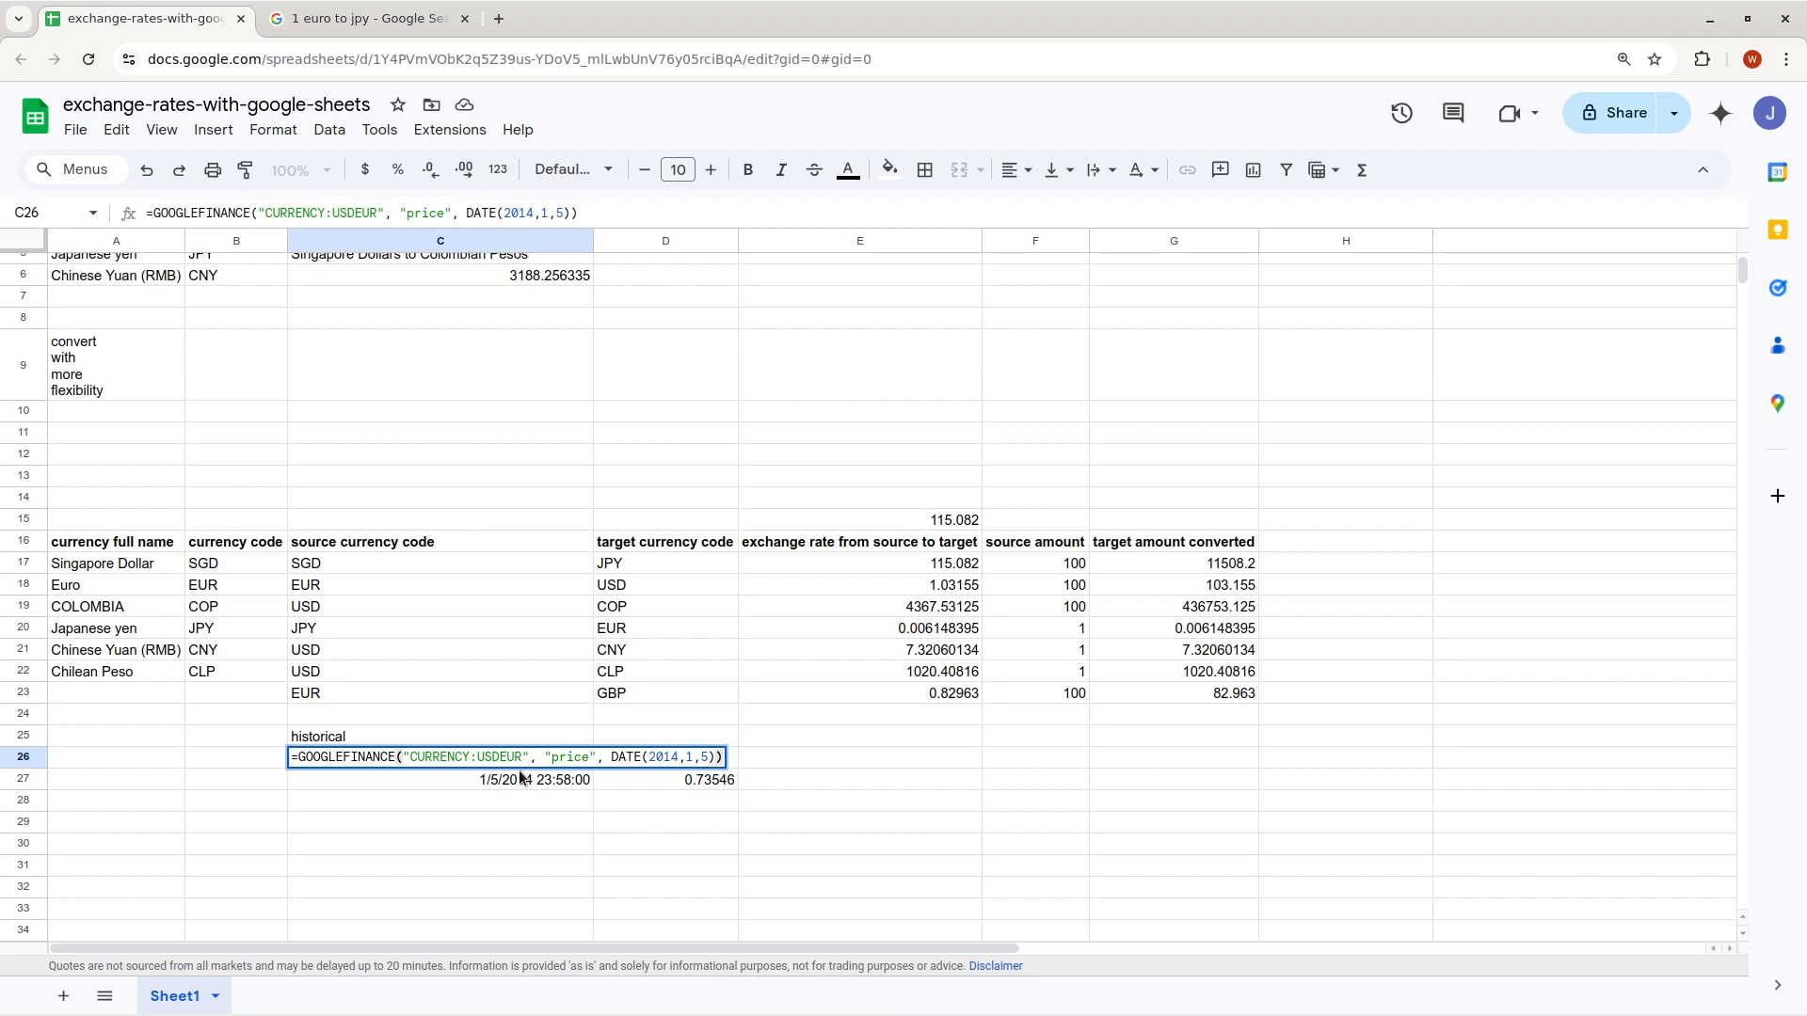
pyautogui.press('Escape')
pyautogui.doubleClick(552, 777)
pyautogui.press('Return')
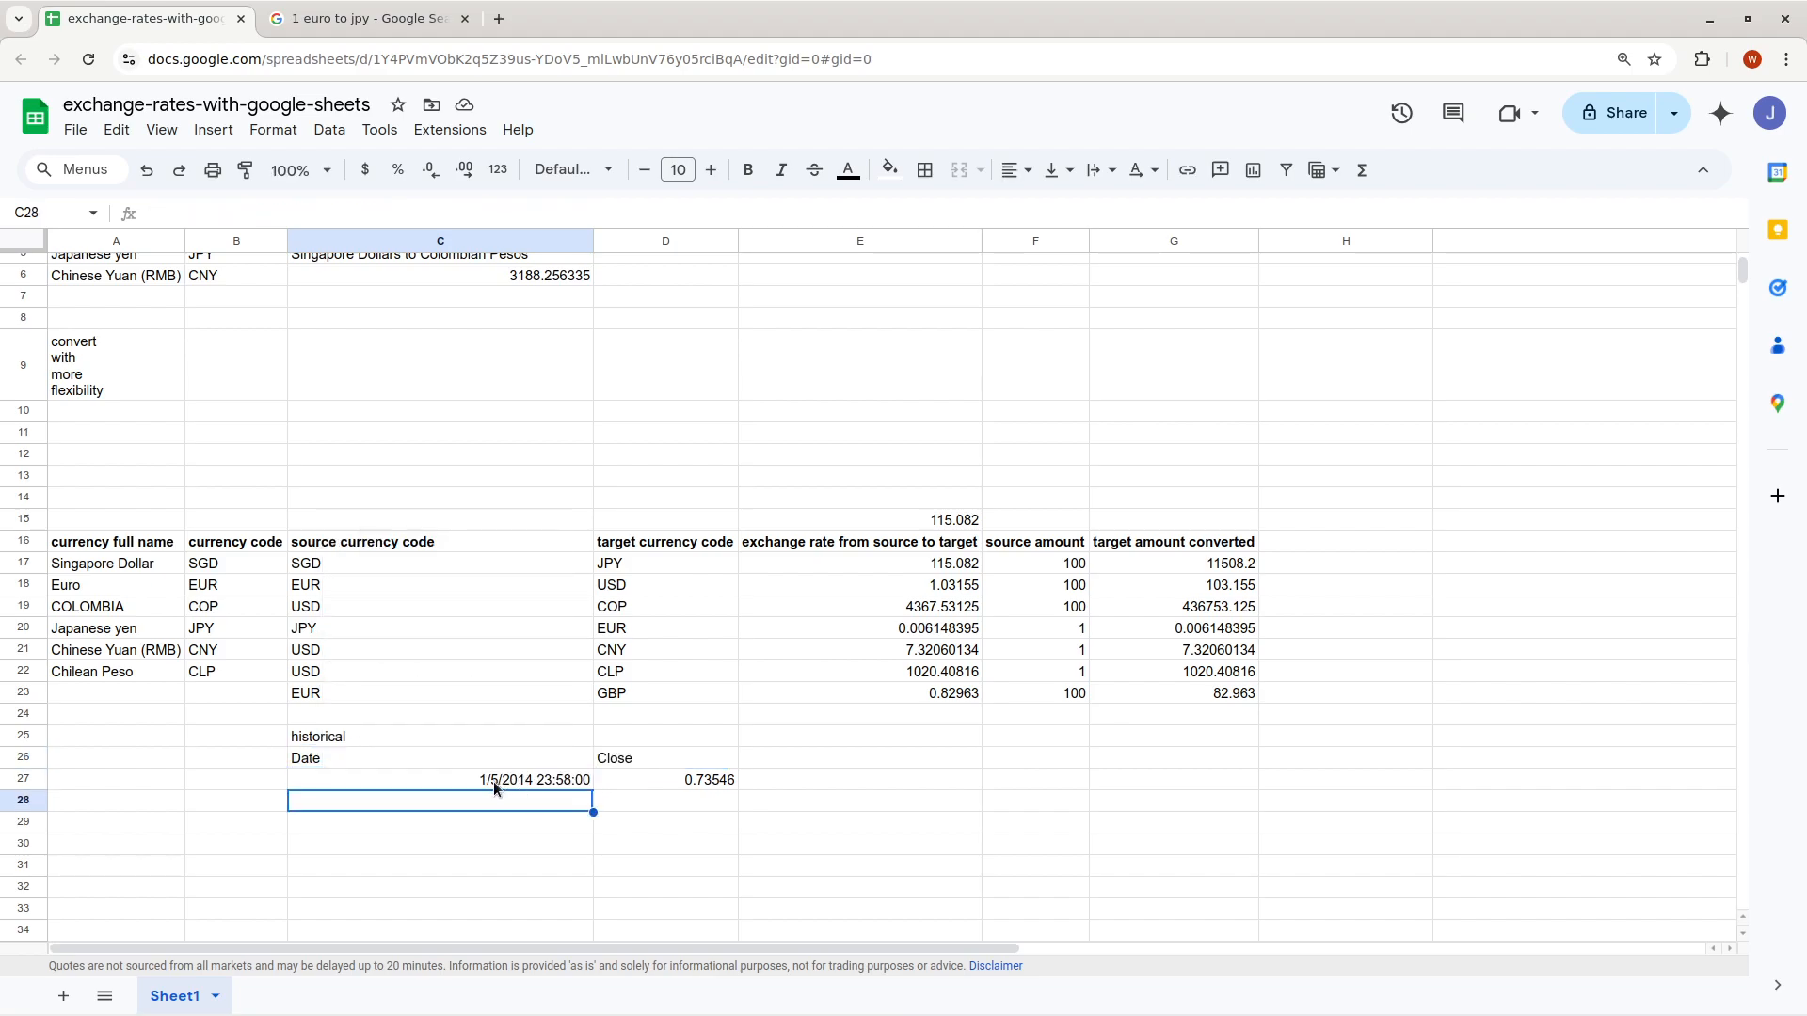
pyautogui.doubleClick(648, 782)
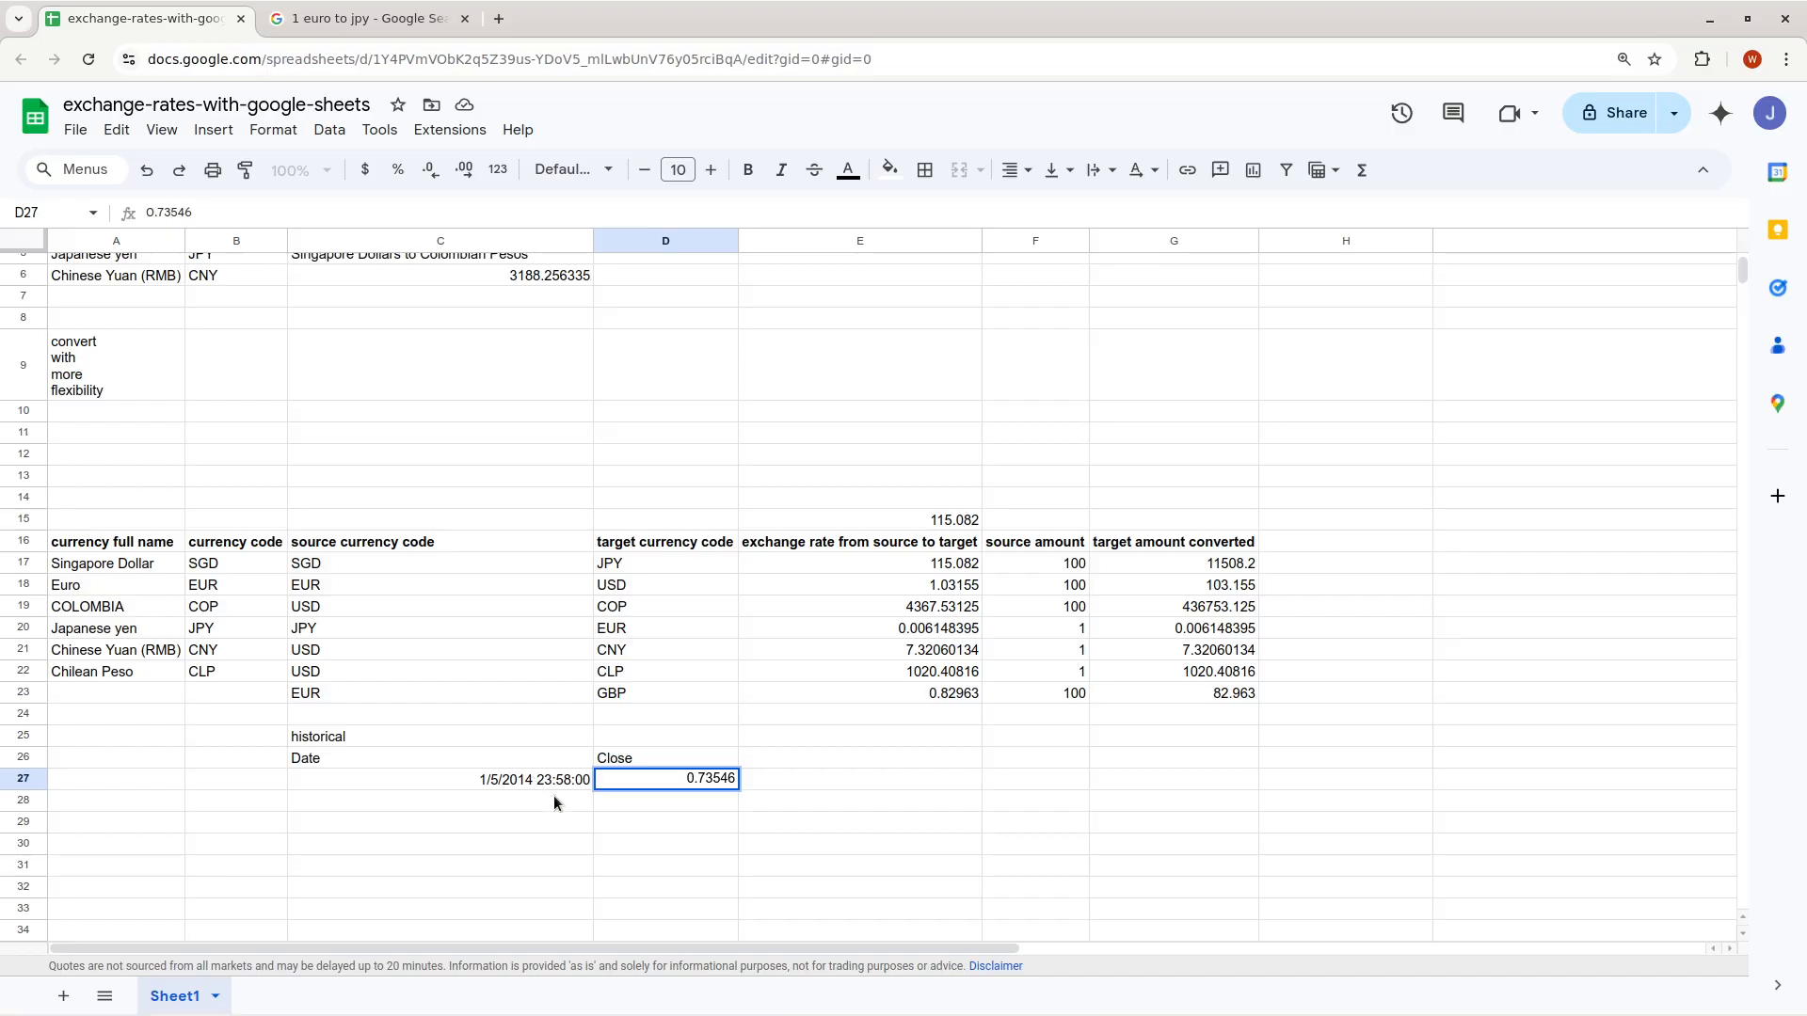
pyautogui.doubleClick(527, 777)
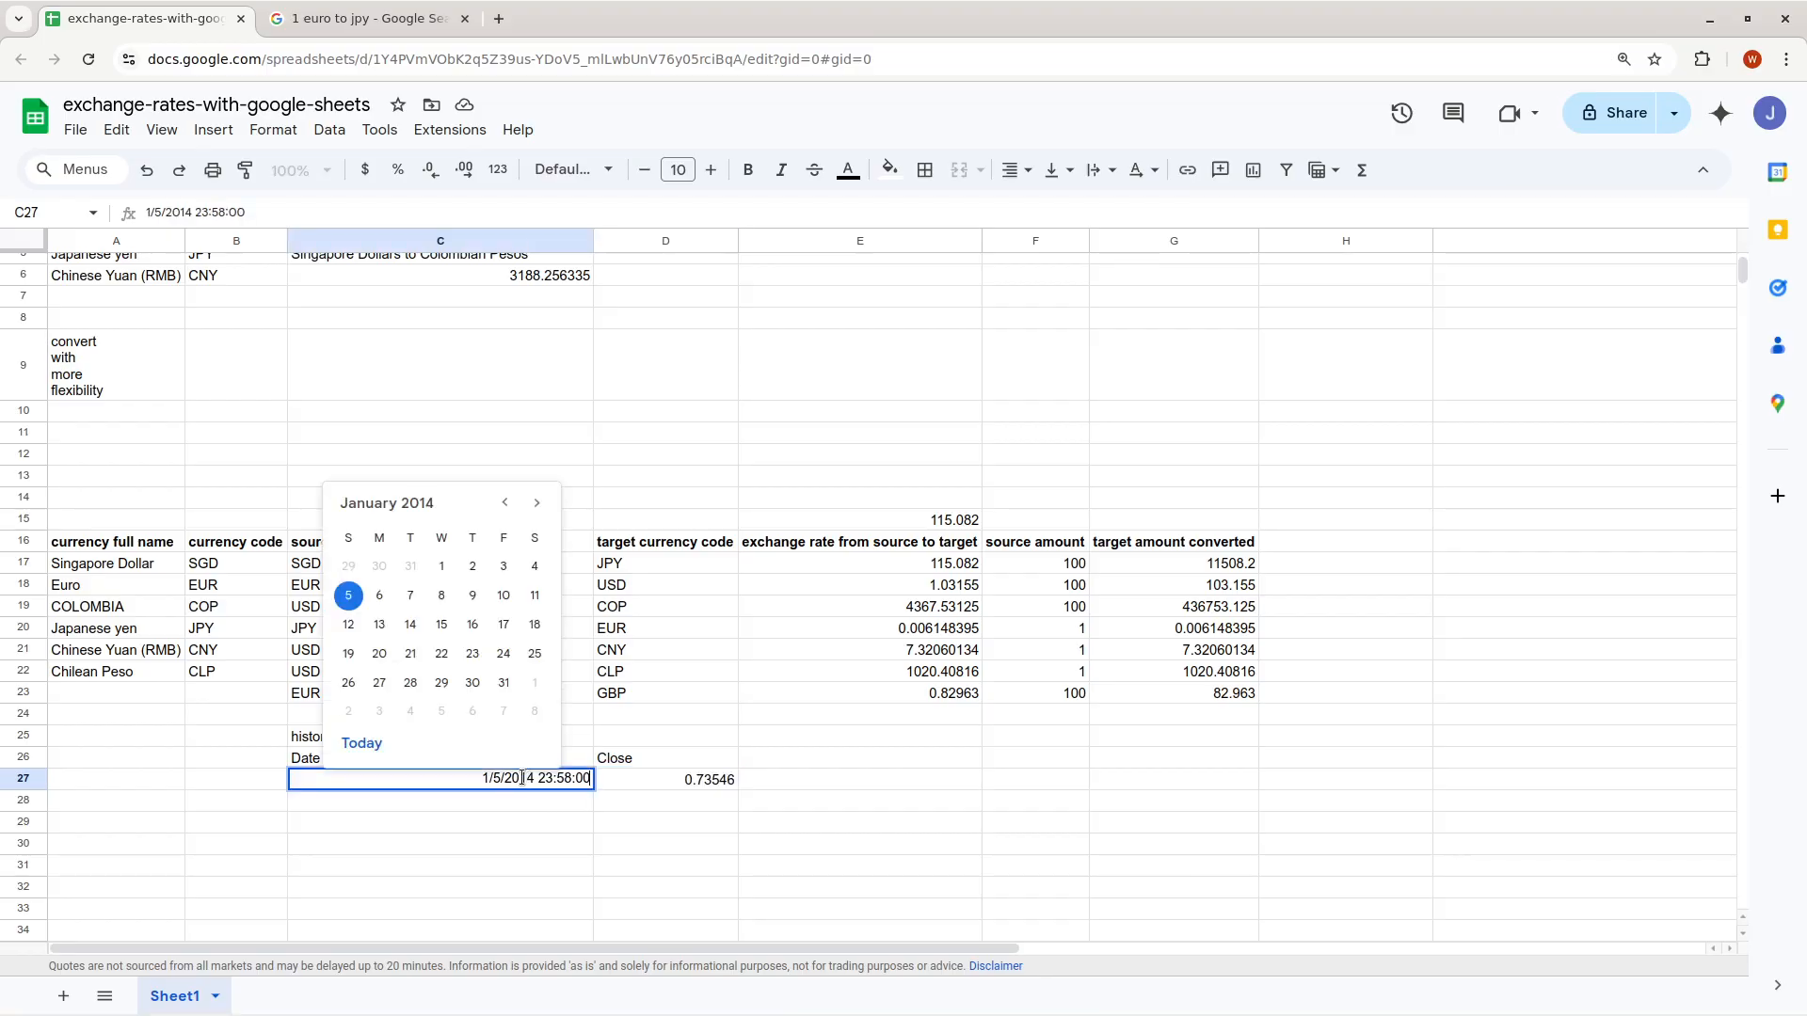
pyautogui.click(404, 817)
pyautogui.click(376, 760)
pyautogui.doubleClick(401, 785)
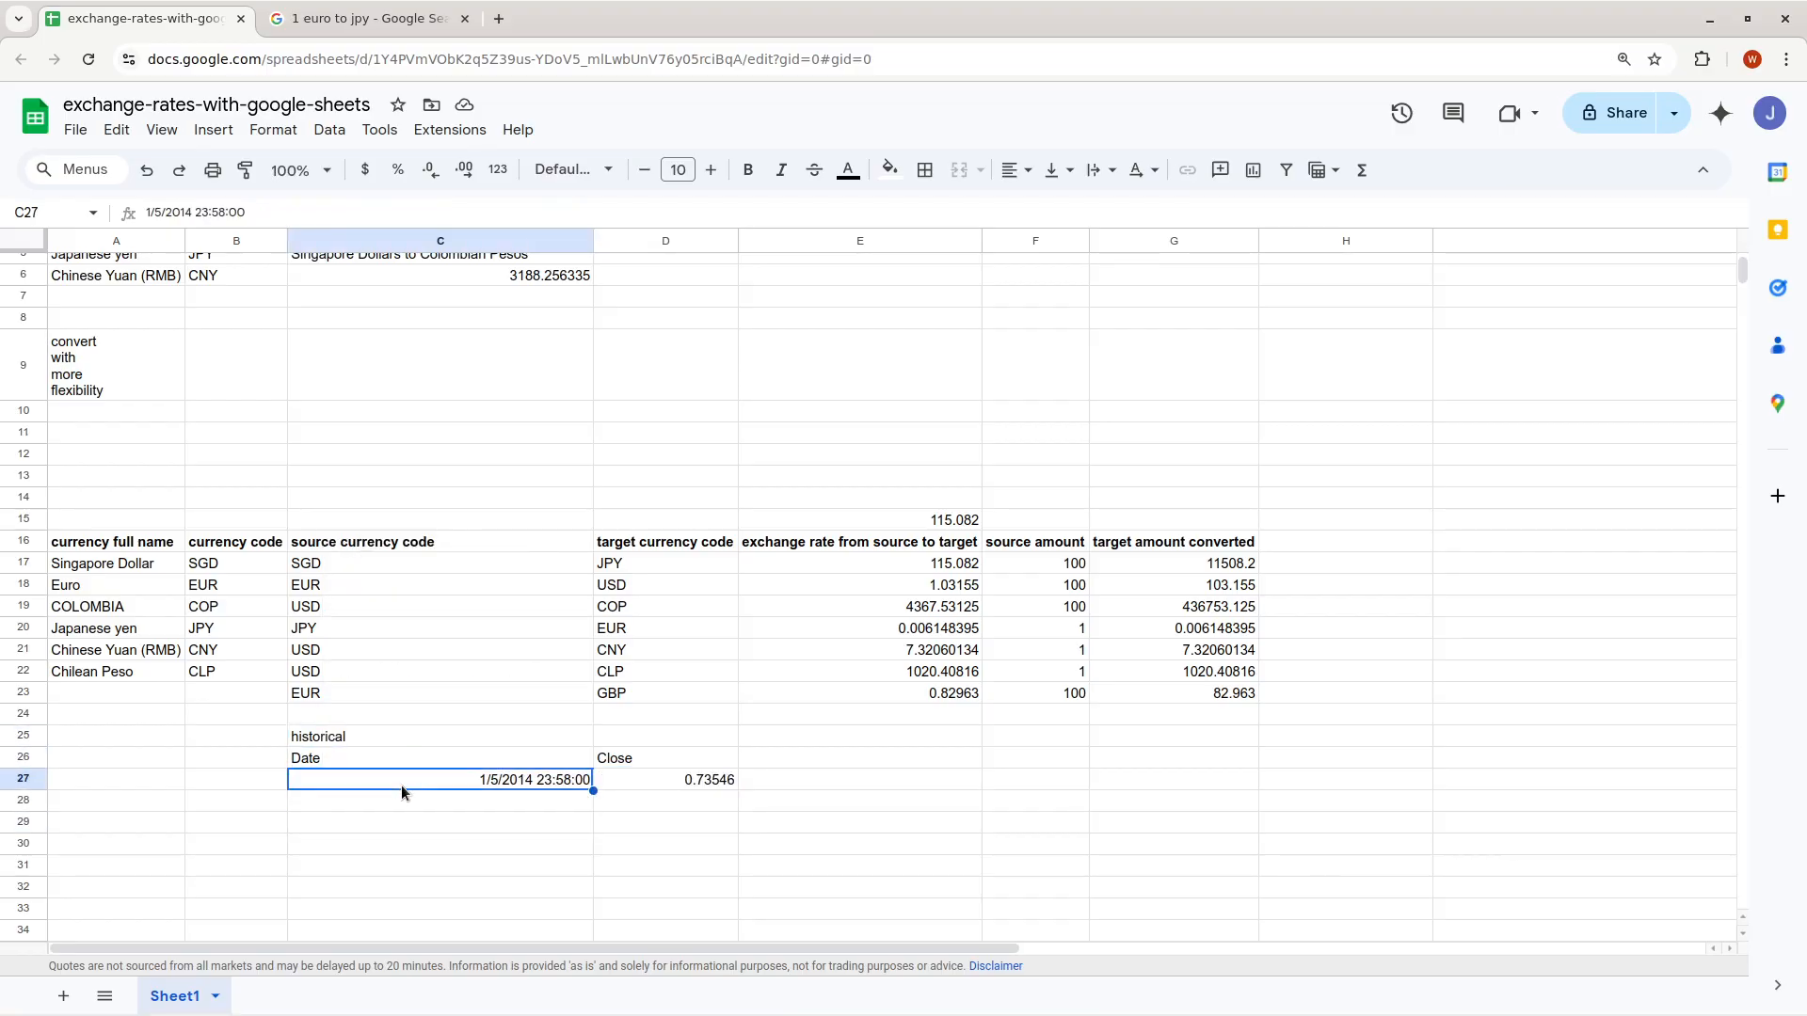
pyautogui.press('Escape')
# Examine row 39 of the historical rate table, including the INDEX formula in H39, and the yearly rows below
pyautogui.scroll(-5, 743, 772)
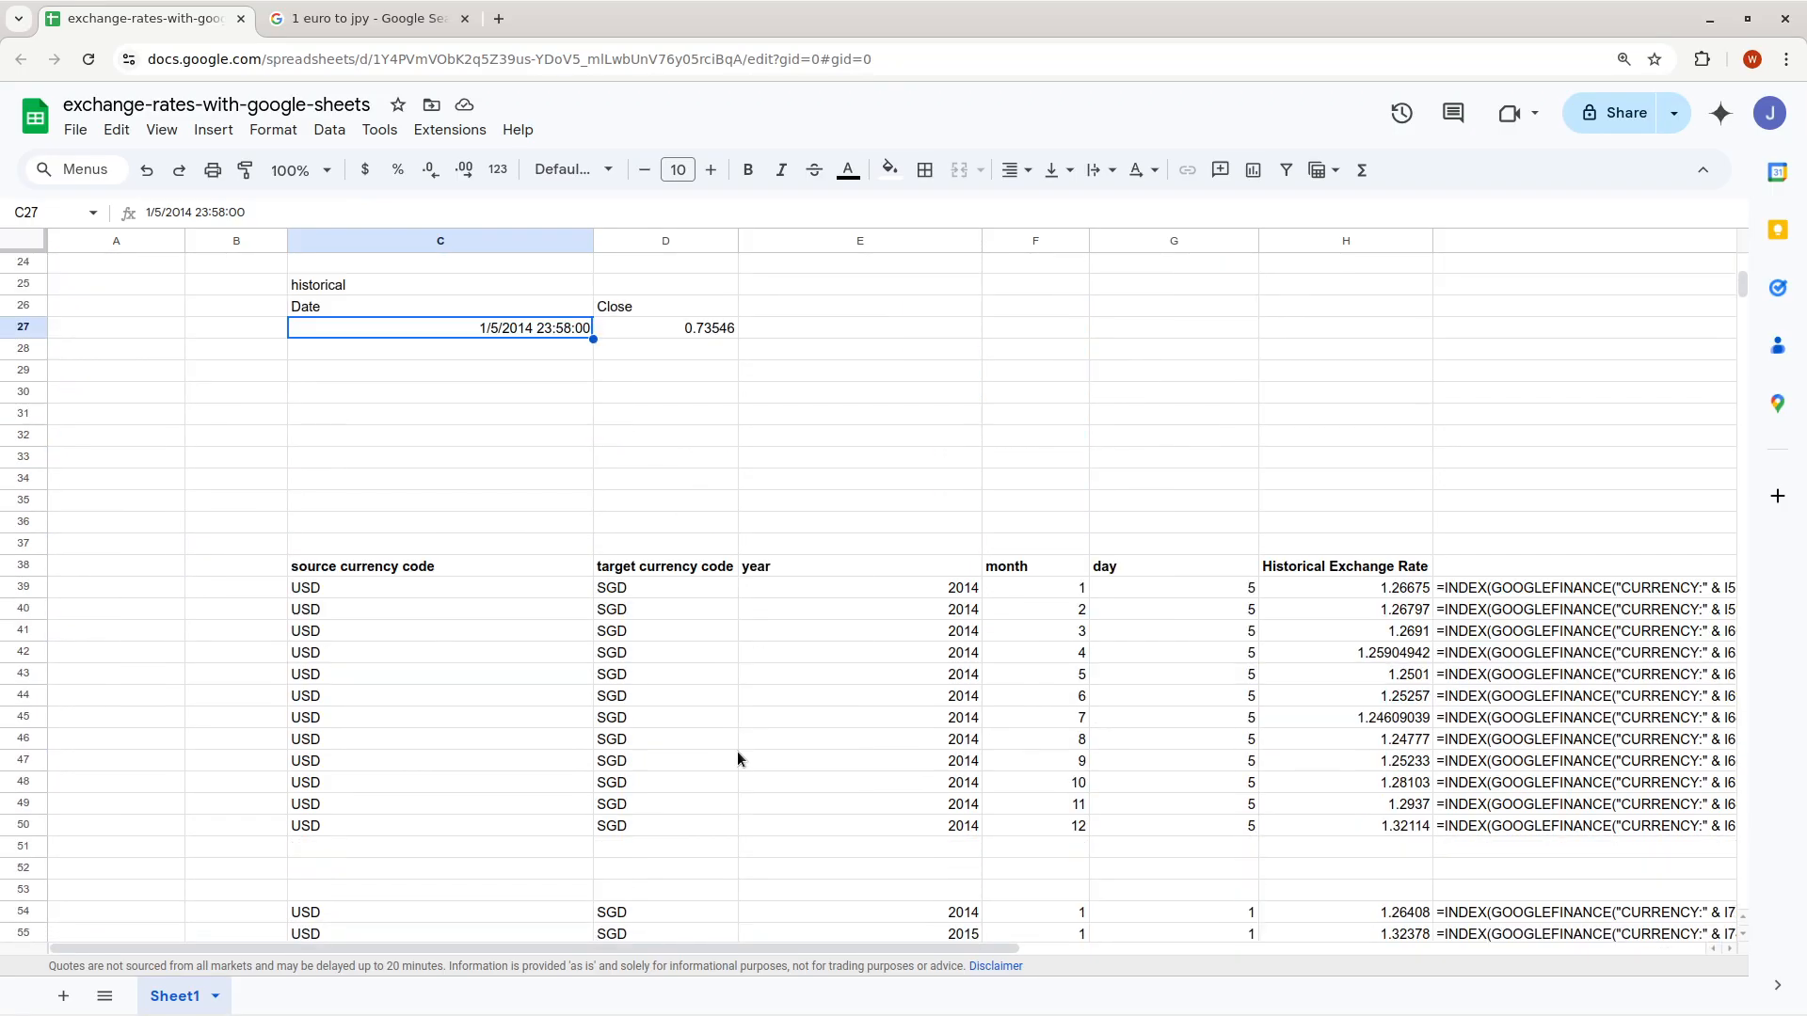
pyautogui.click(341, 583)
pyautogui.press('Right')
pyautogui.press('Right')
pyautogui.press('Right')
pyautogui.press('Right')
pyautogui.press('Right')
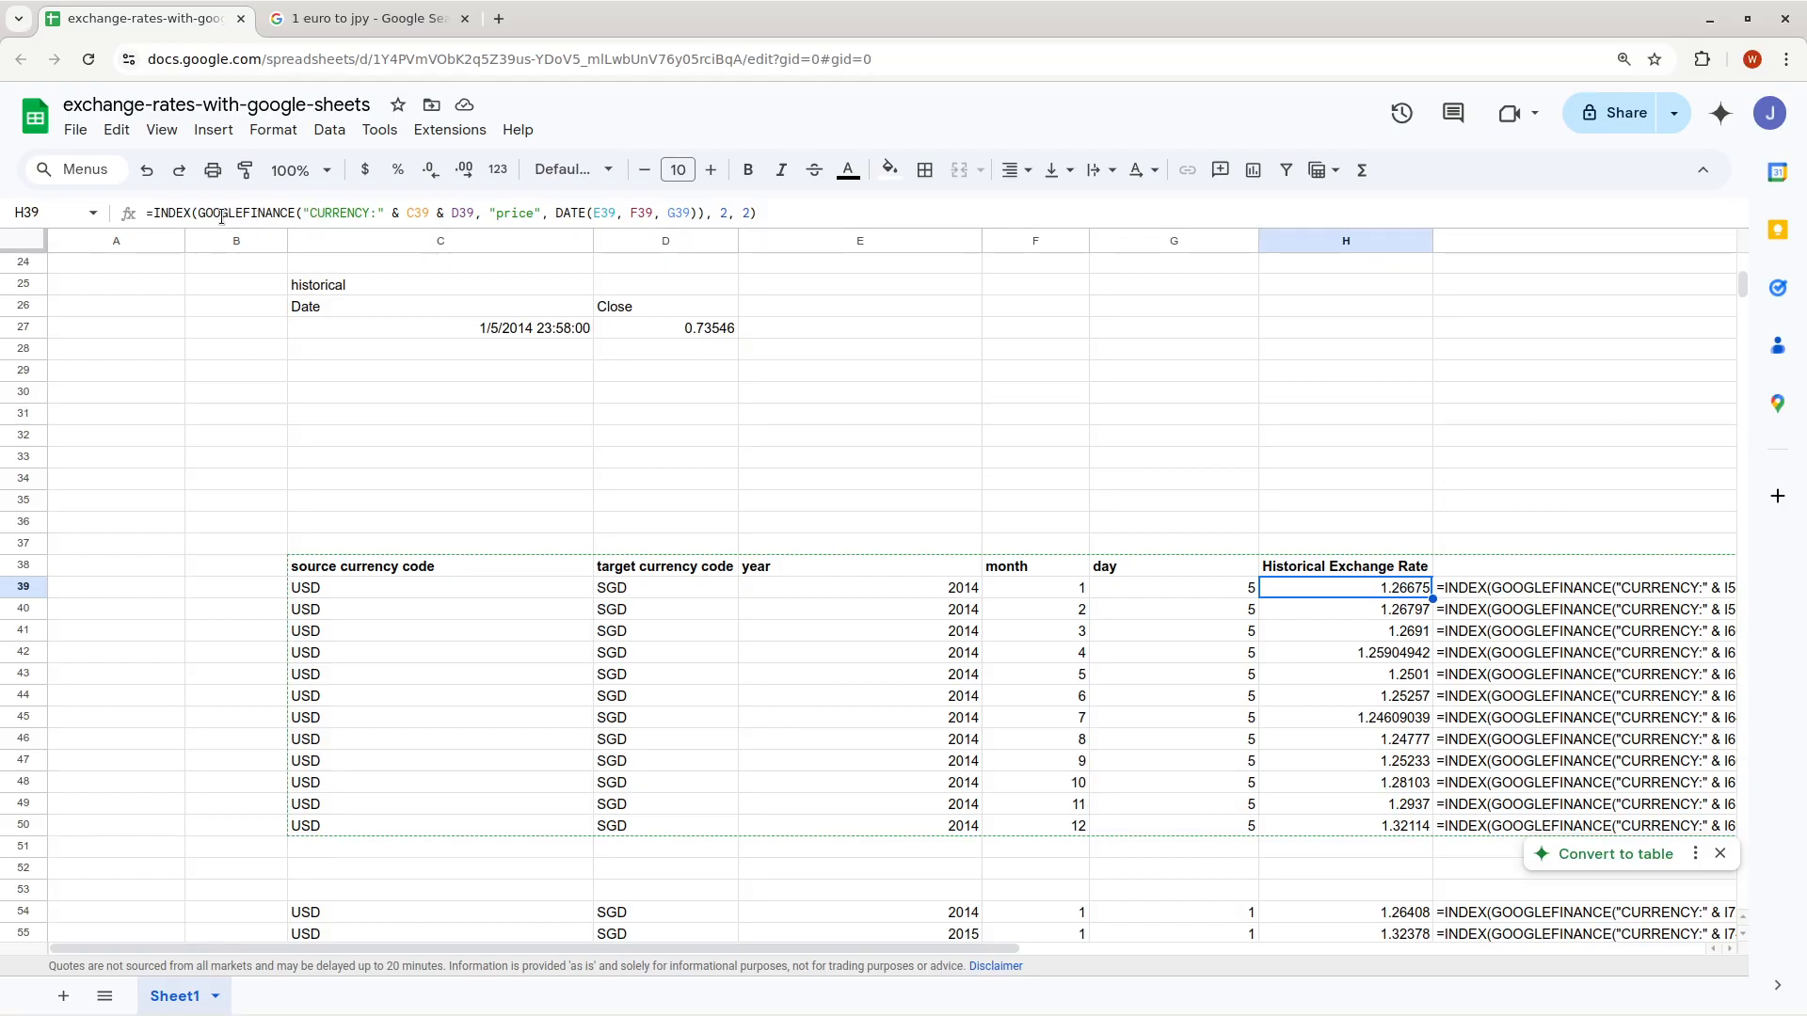
pyautogui.click(1192, 596)
pyautogui.doubleClick(1191, 596)
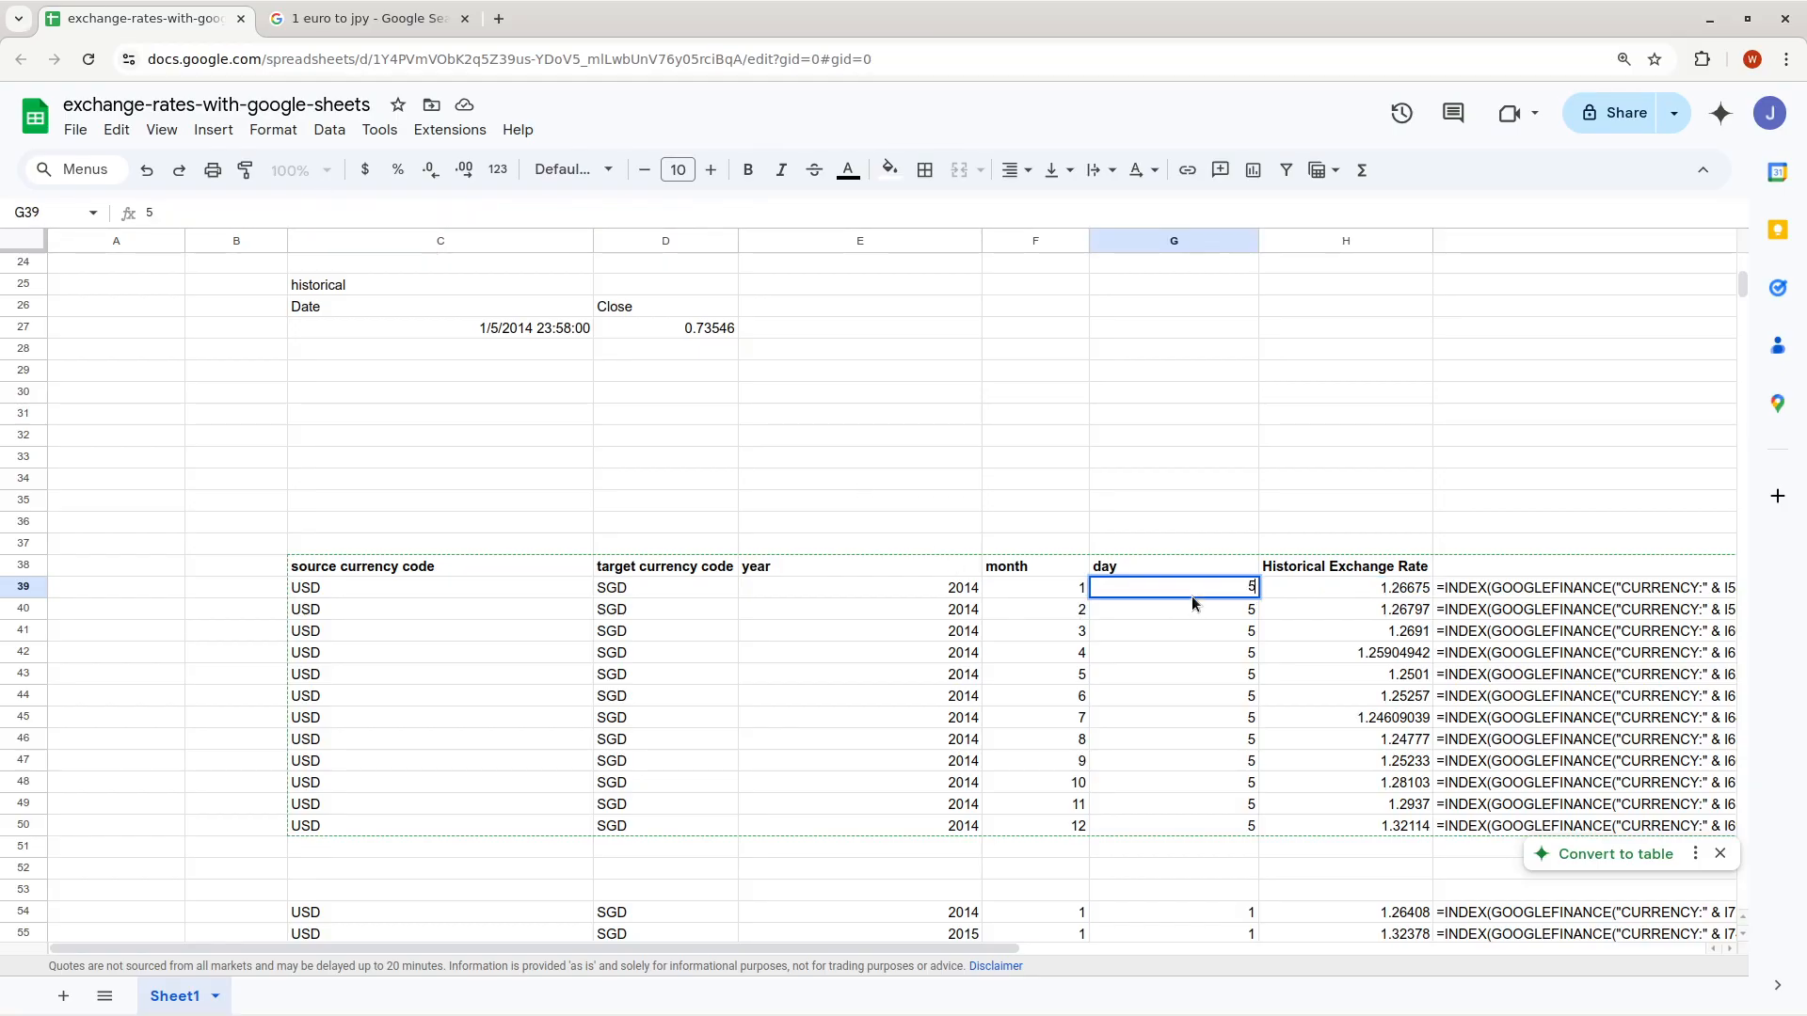
pyautogui.scroll(-6, 1065, 663)
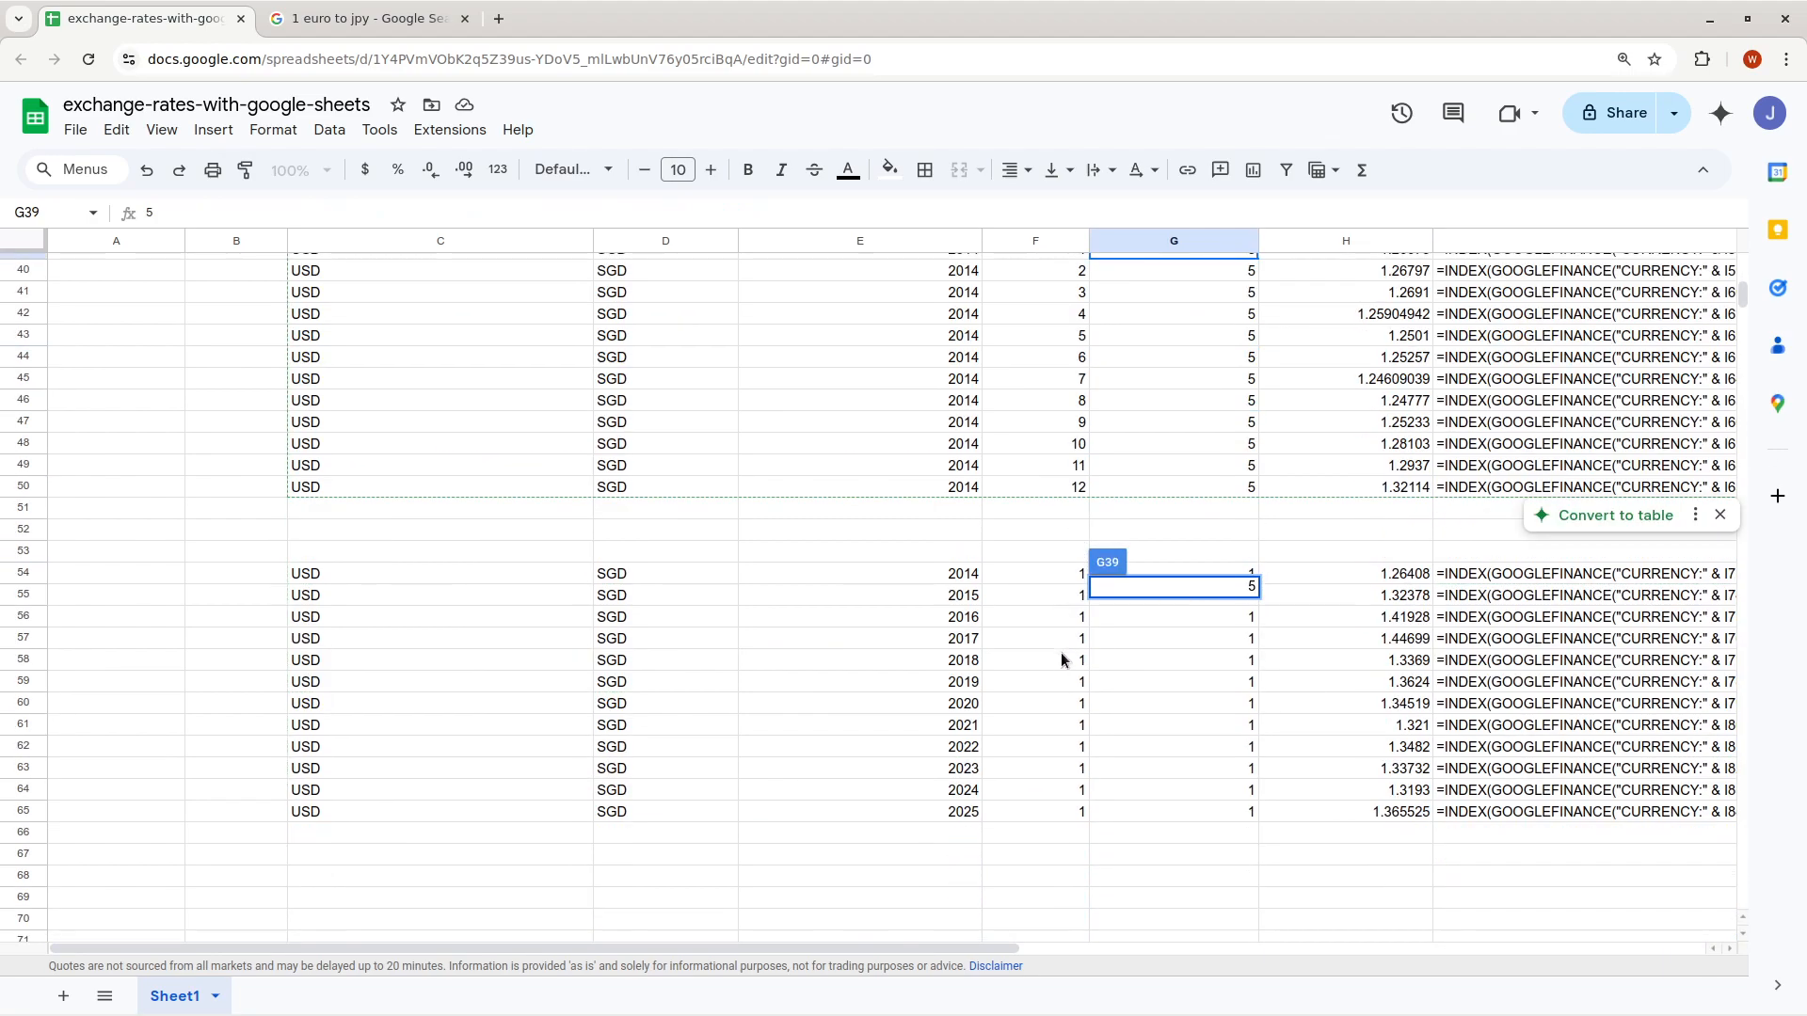
pyautogui.click(1040, 667)
# Copy the historical USD to EUR formula from C26 into cell C31 and check the pasted formula
pyautogui.scroll(8, 1028, 676)
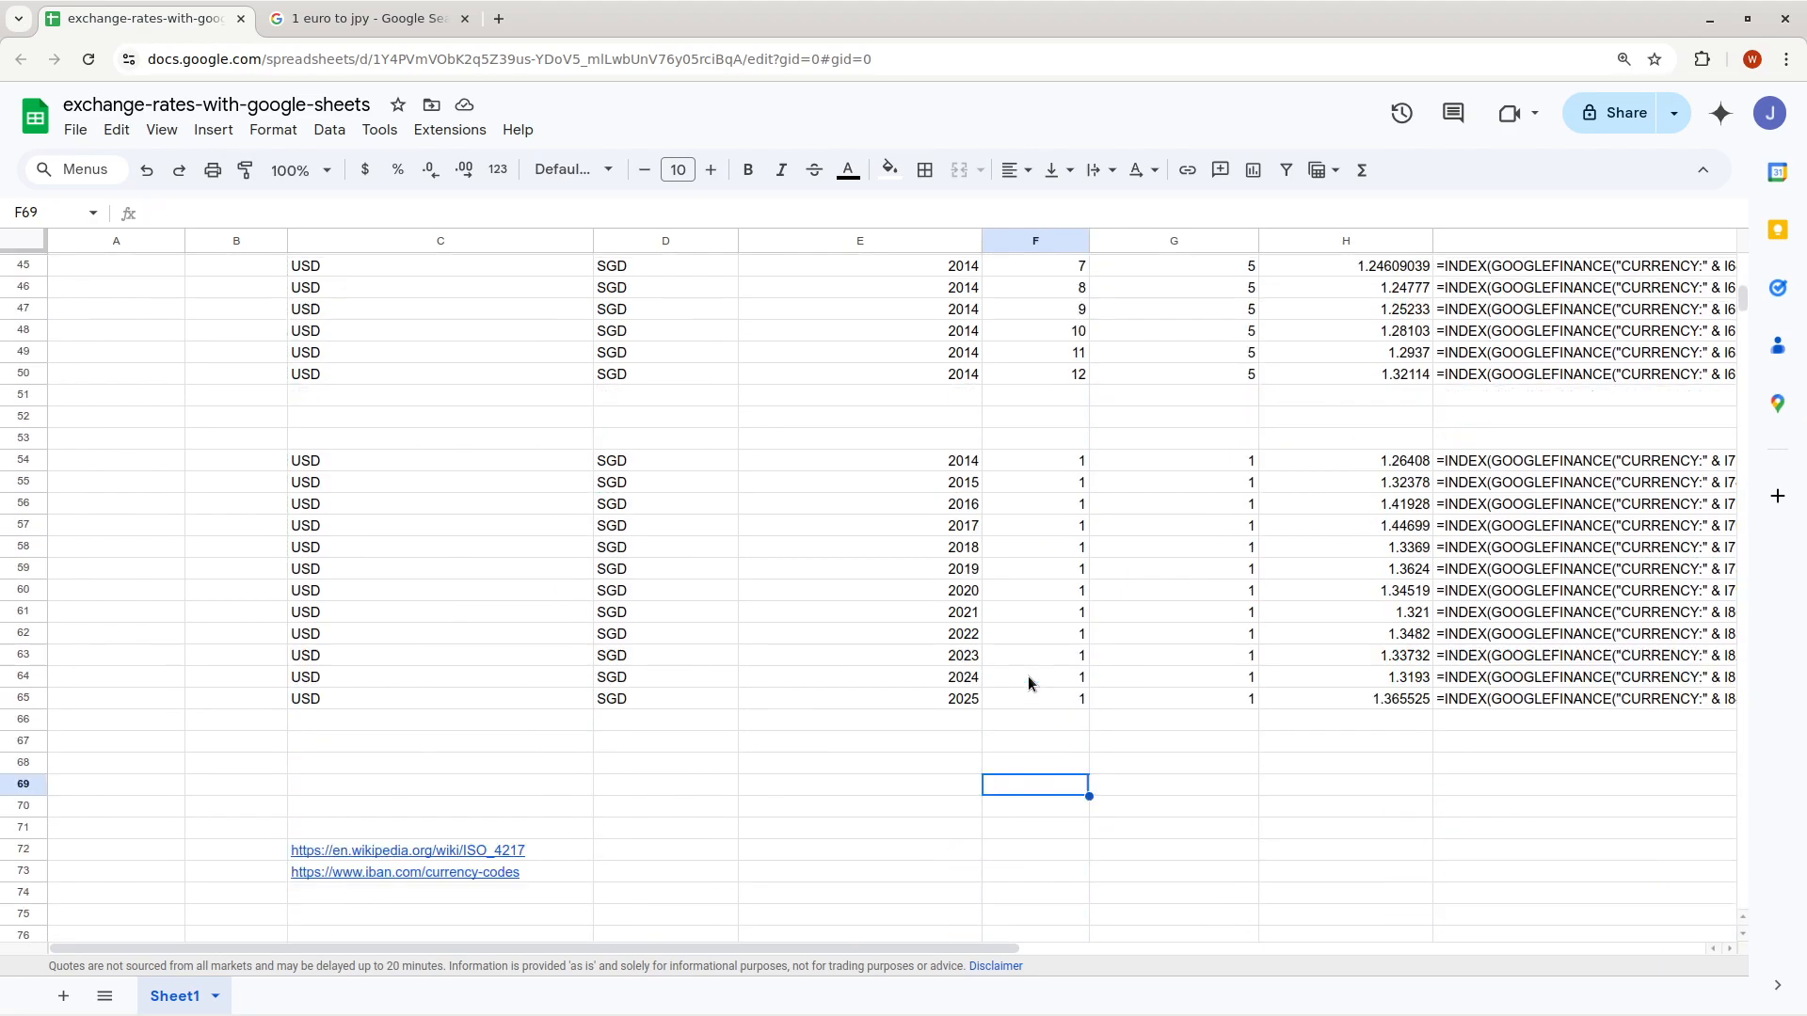
pyautogui.click(394, 516)
pyautogui.click(401, 529)
pyautogui.doubleClick(399, 510)
pyautogui.click(421, 536)
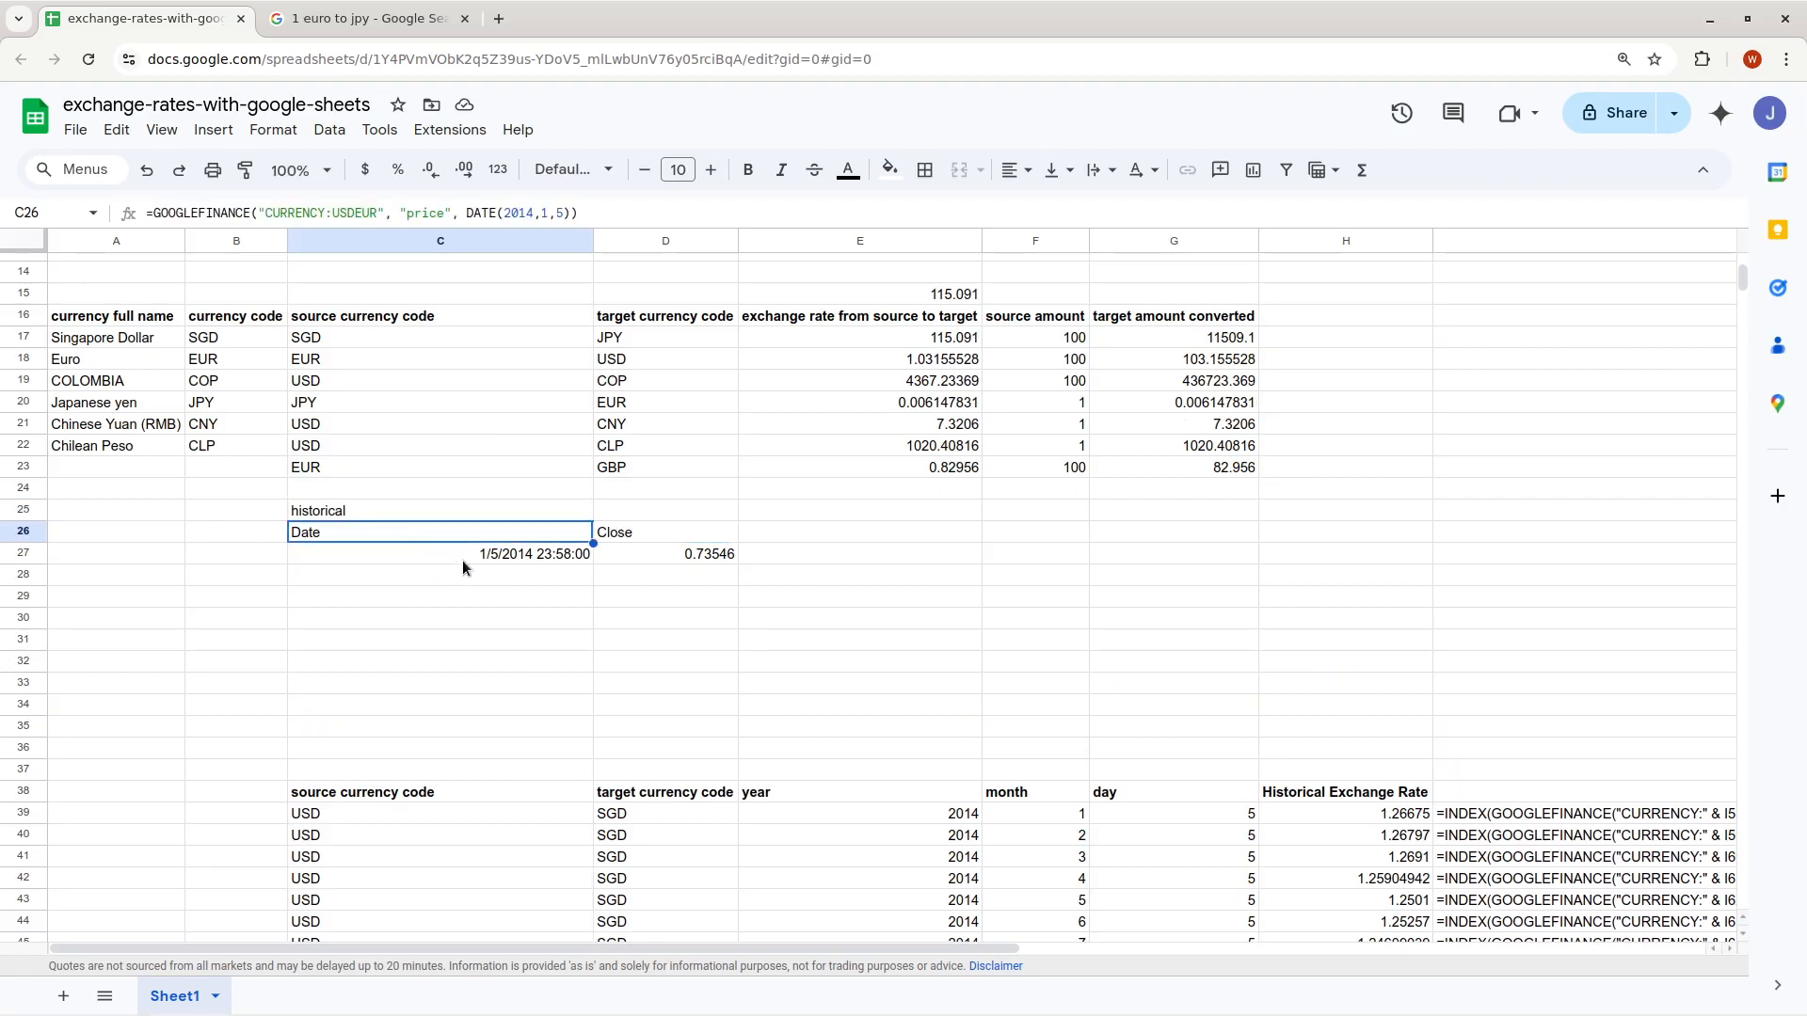
pyautogui.moveTo(595, 214); pyautogui.dragTo(136, 210)
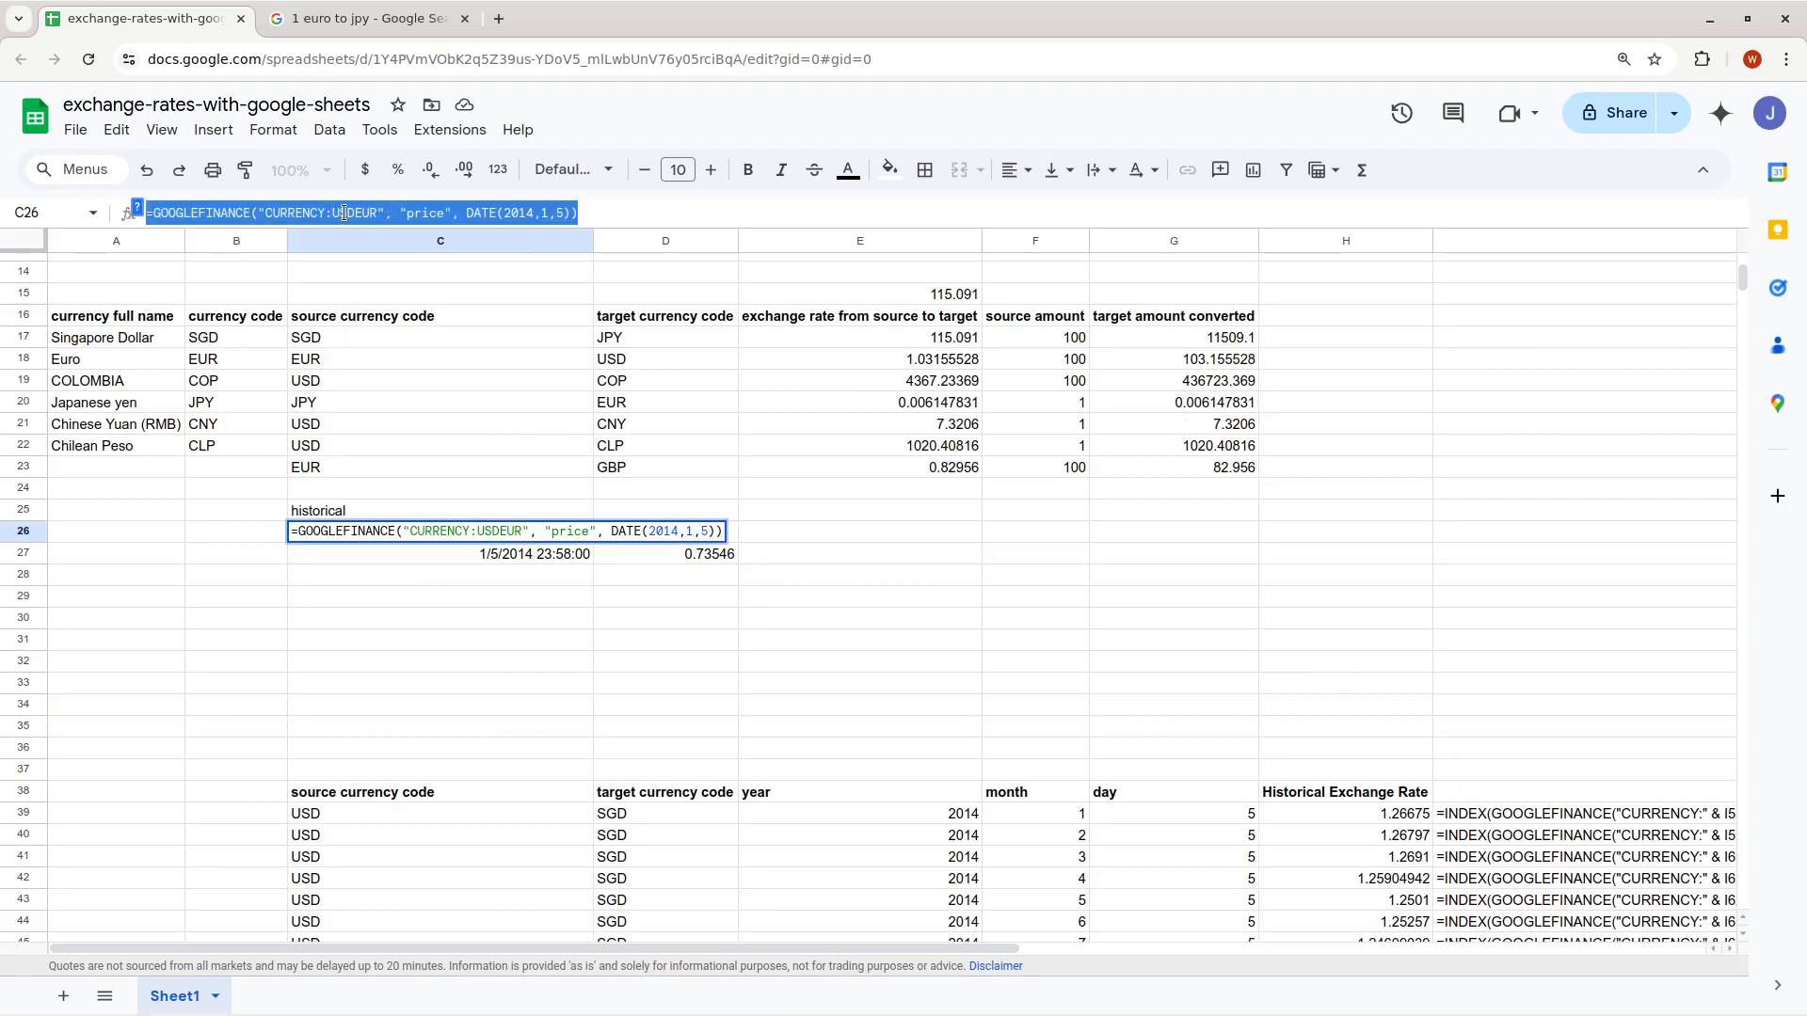
pyautogui.hotkey('ctrl', 'c')
pyautogui.click(397, 636)
pyautogui.hotkey('ctrl', 'v')
pyautogui.doubleClick(481, 640)
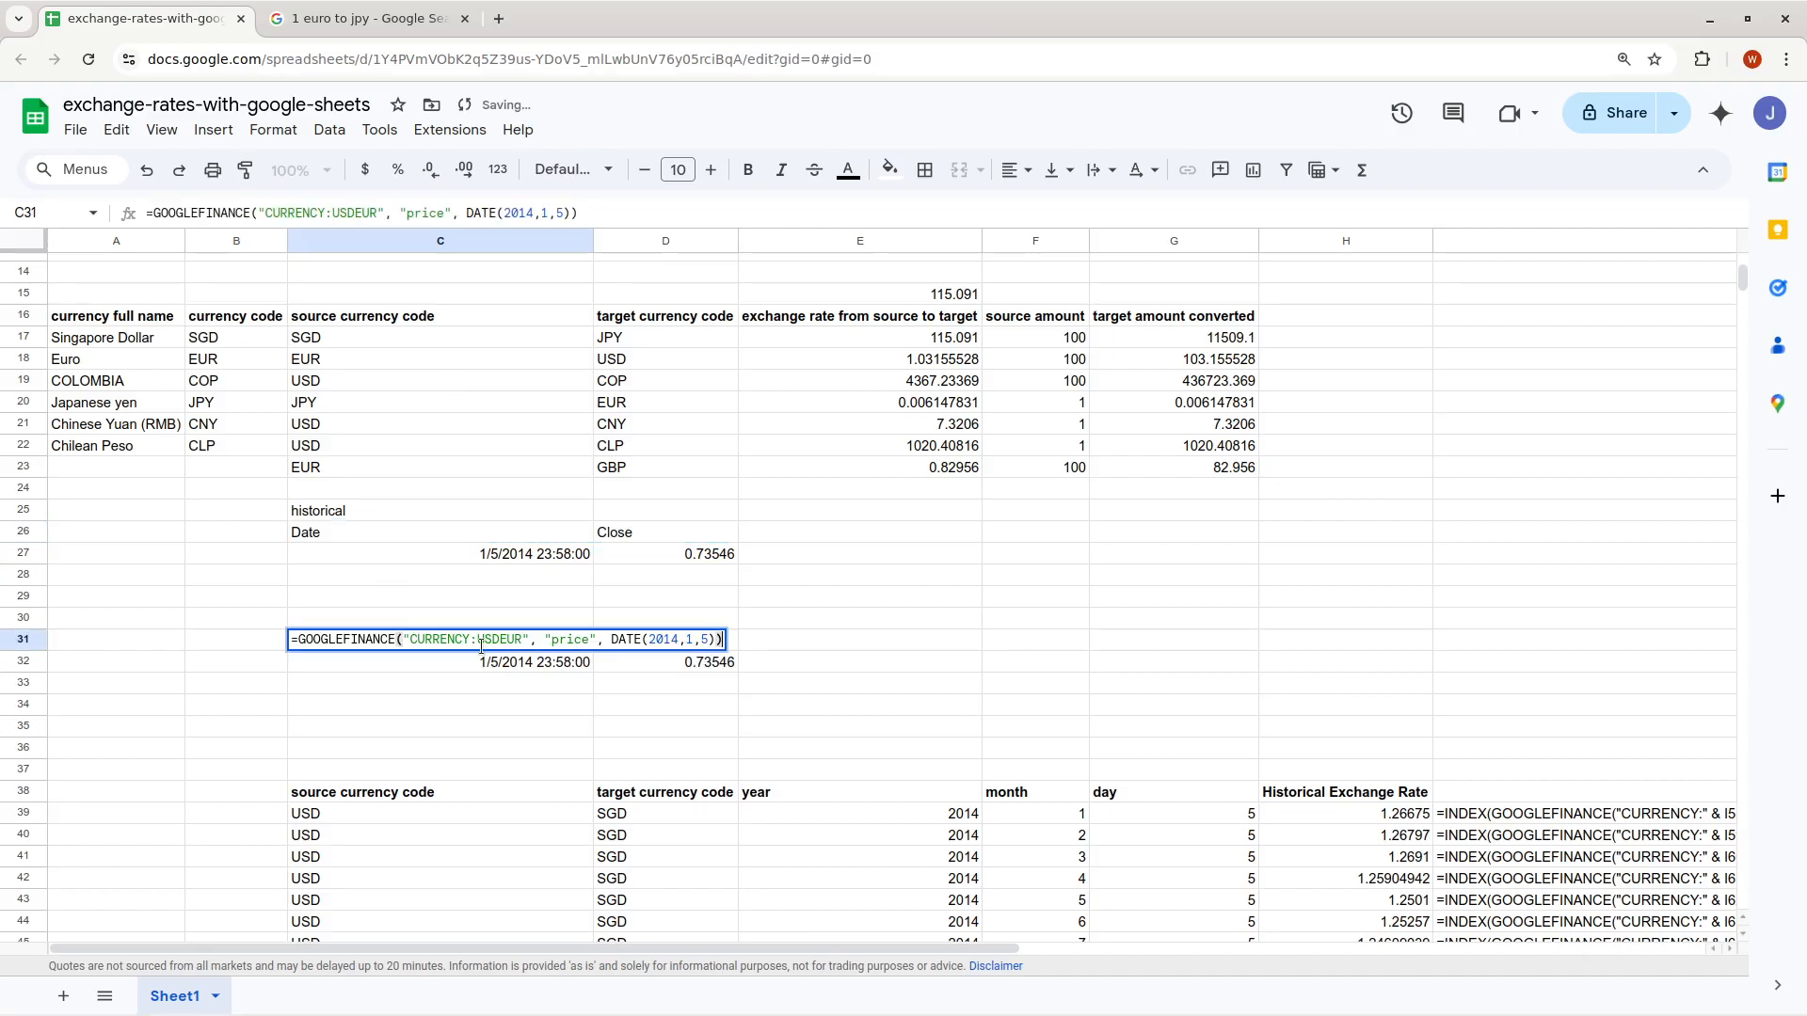
pyautogui.click(696, 597)
# Enter the date 2022-05-22 in cell C30, above the copied historical formula
pyautogui.click(427, 618)
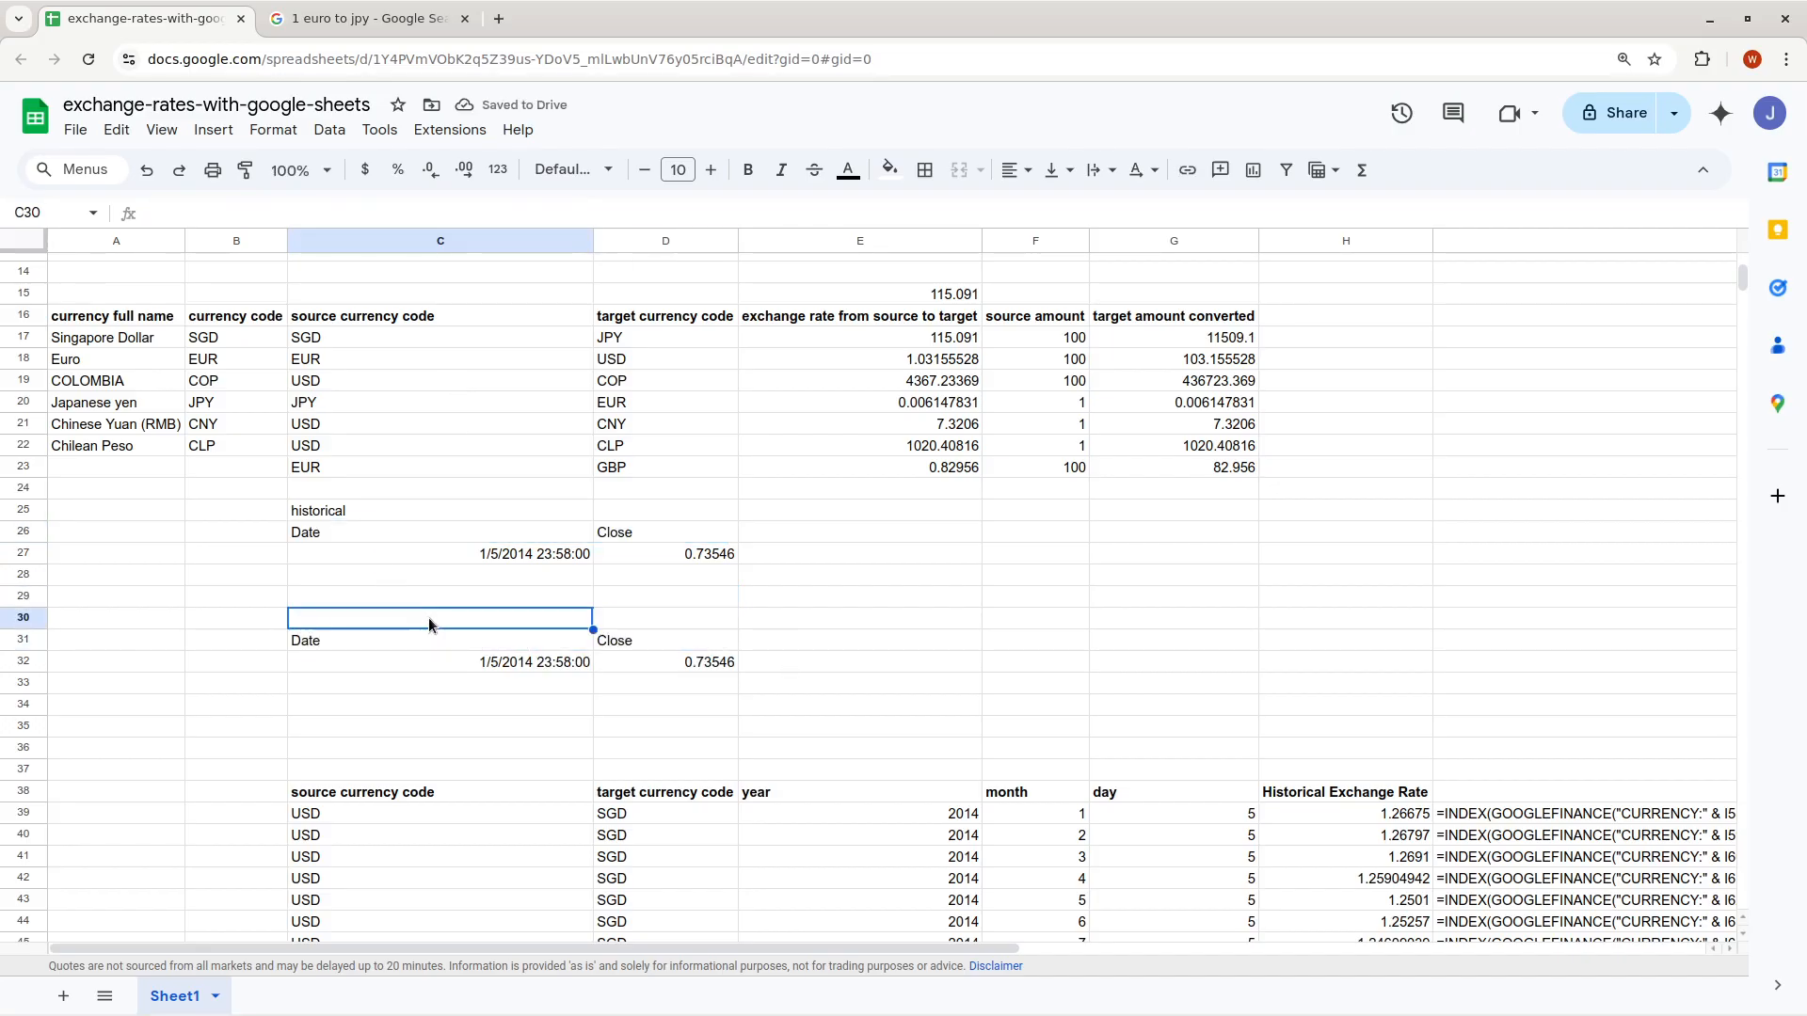
pyautogui.write('202')
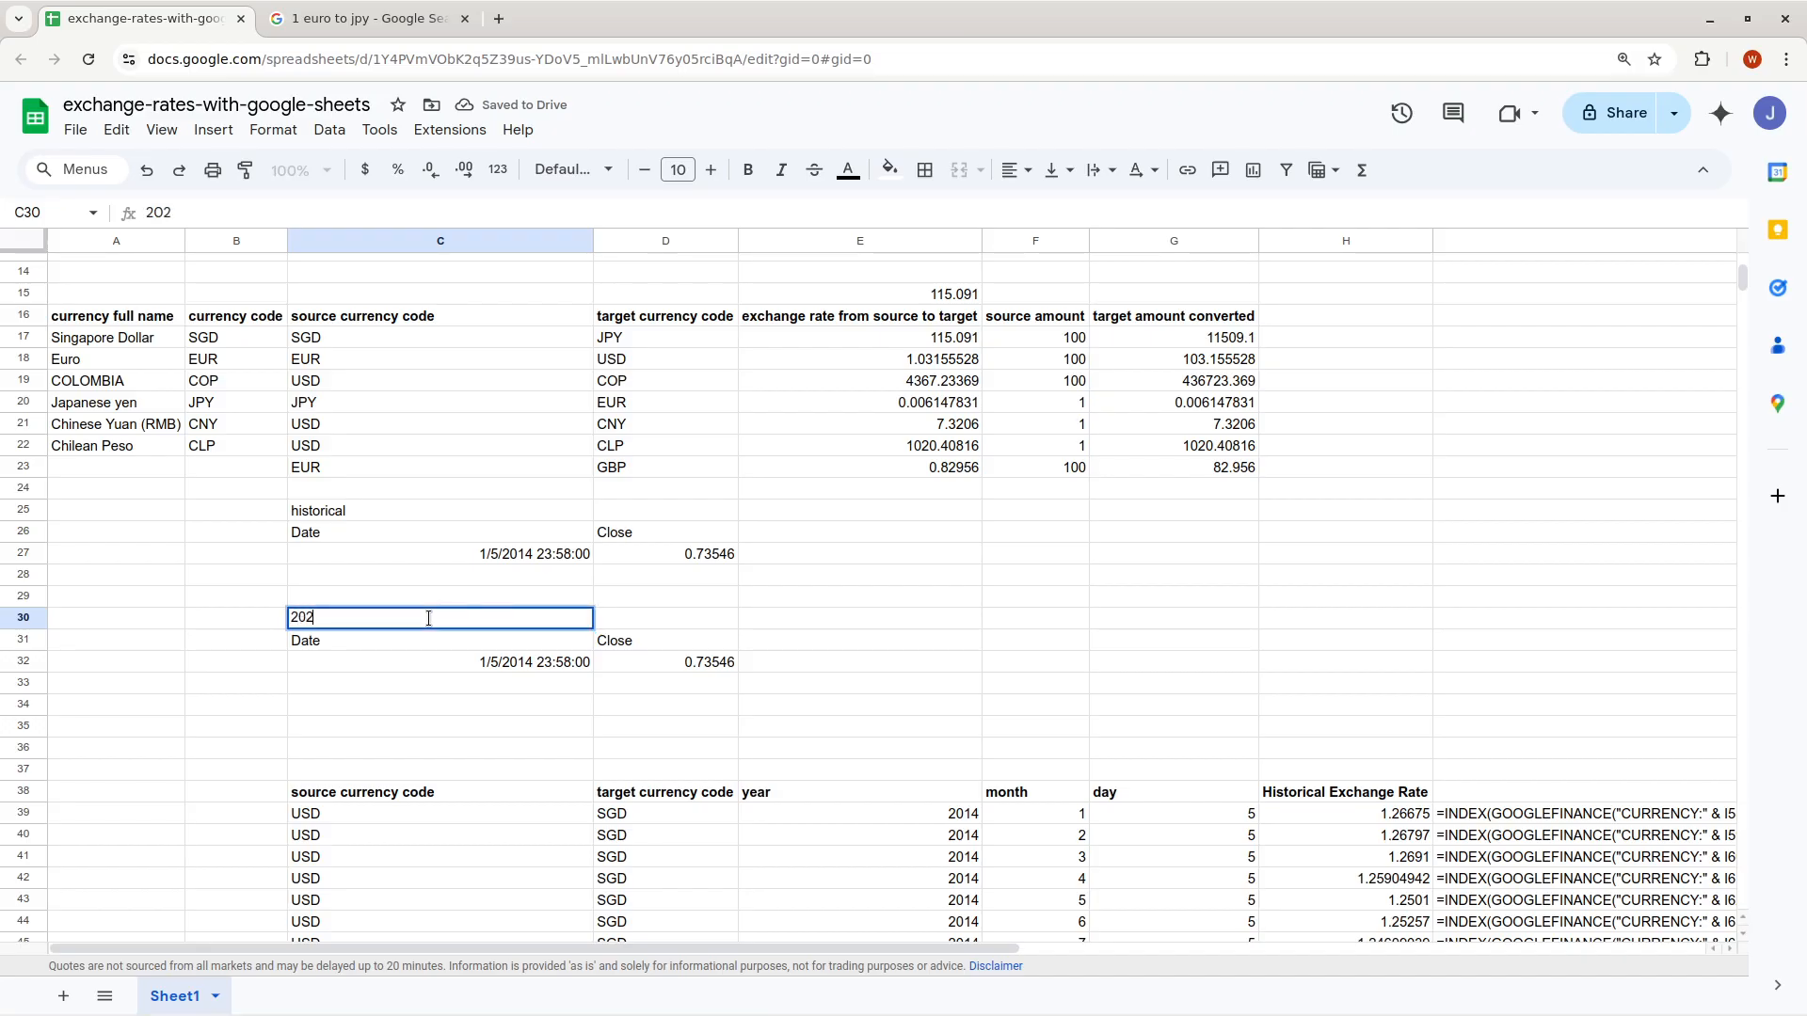
pyautogui.write('2-05-22')
pyautogui.press('Tab')
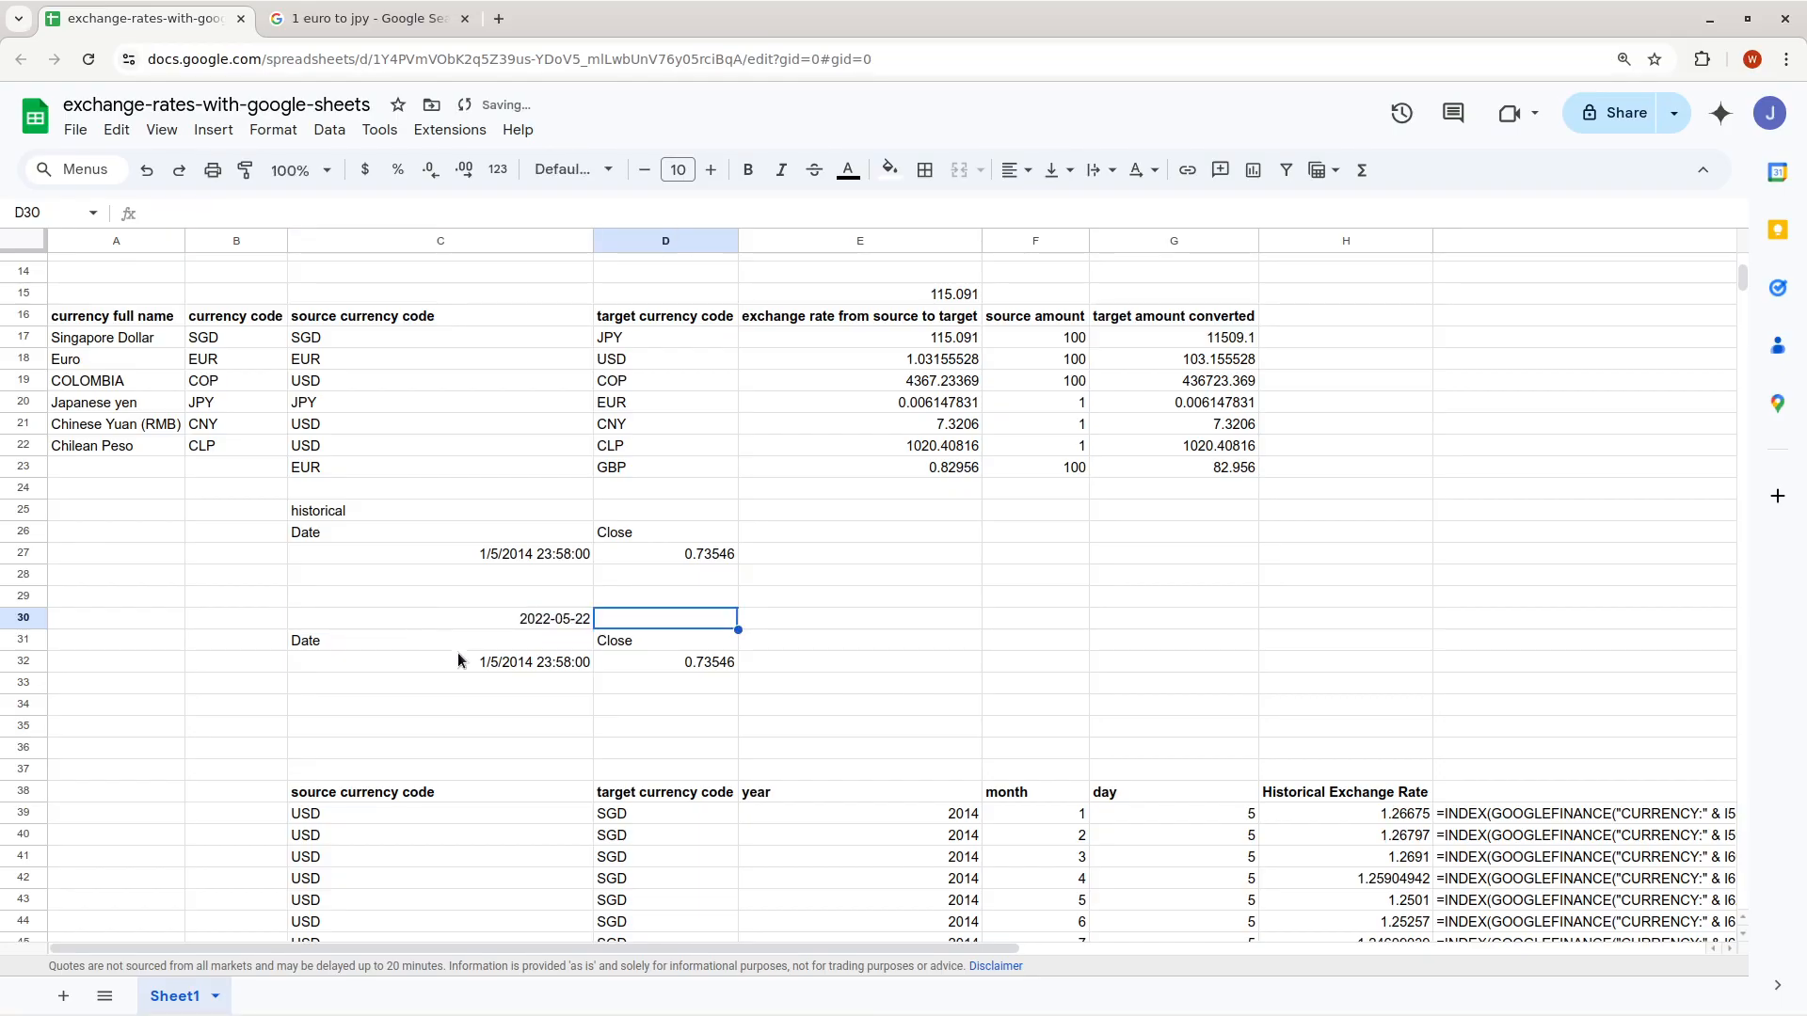
# Change the currency pair in the C31 historical formula to SGDEUR
pyautogui.doubleClick(534, 646)
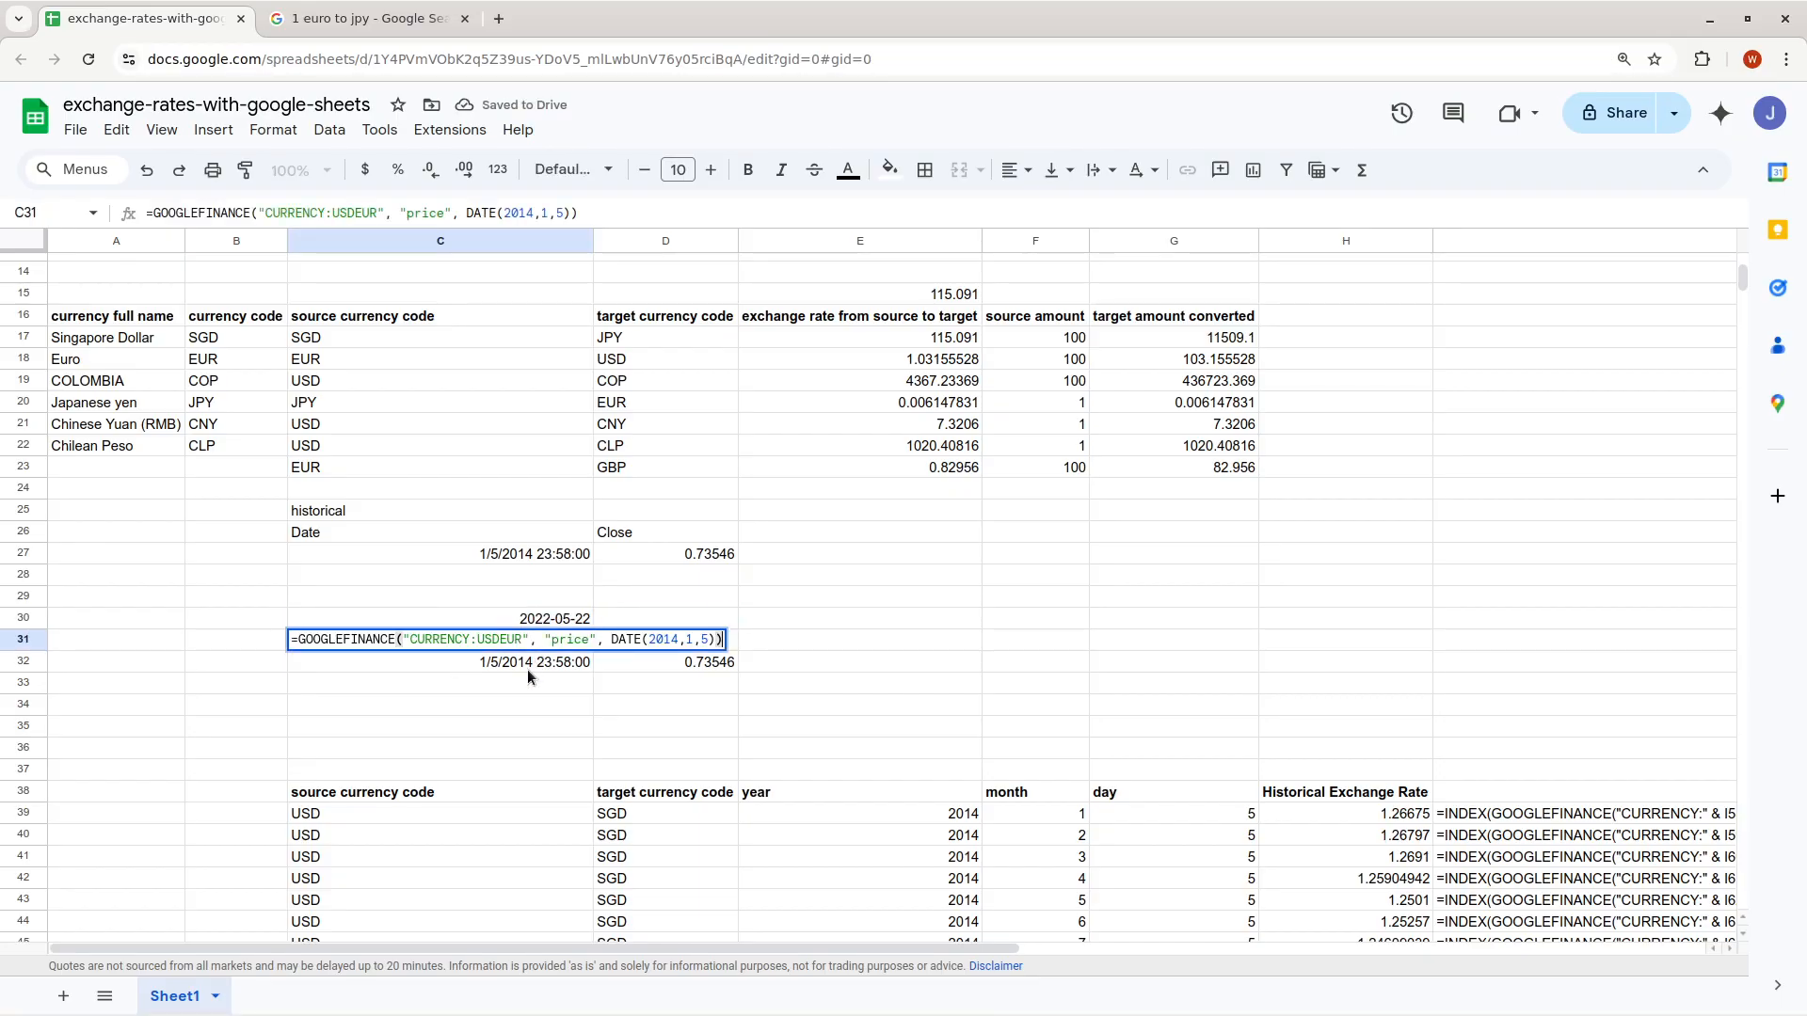
pyautogui.click(478, 639)
pyautogui.moveTo(475, 639); pyautogui.dragTo(501, 639)
pyautogui.write('SGD')
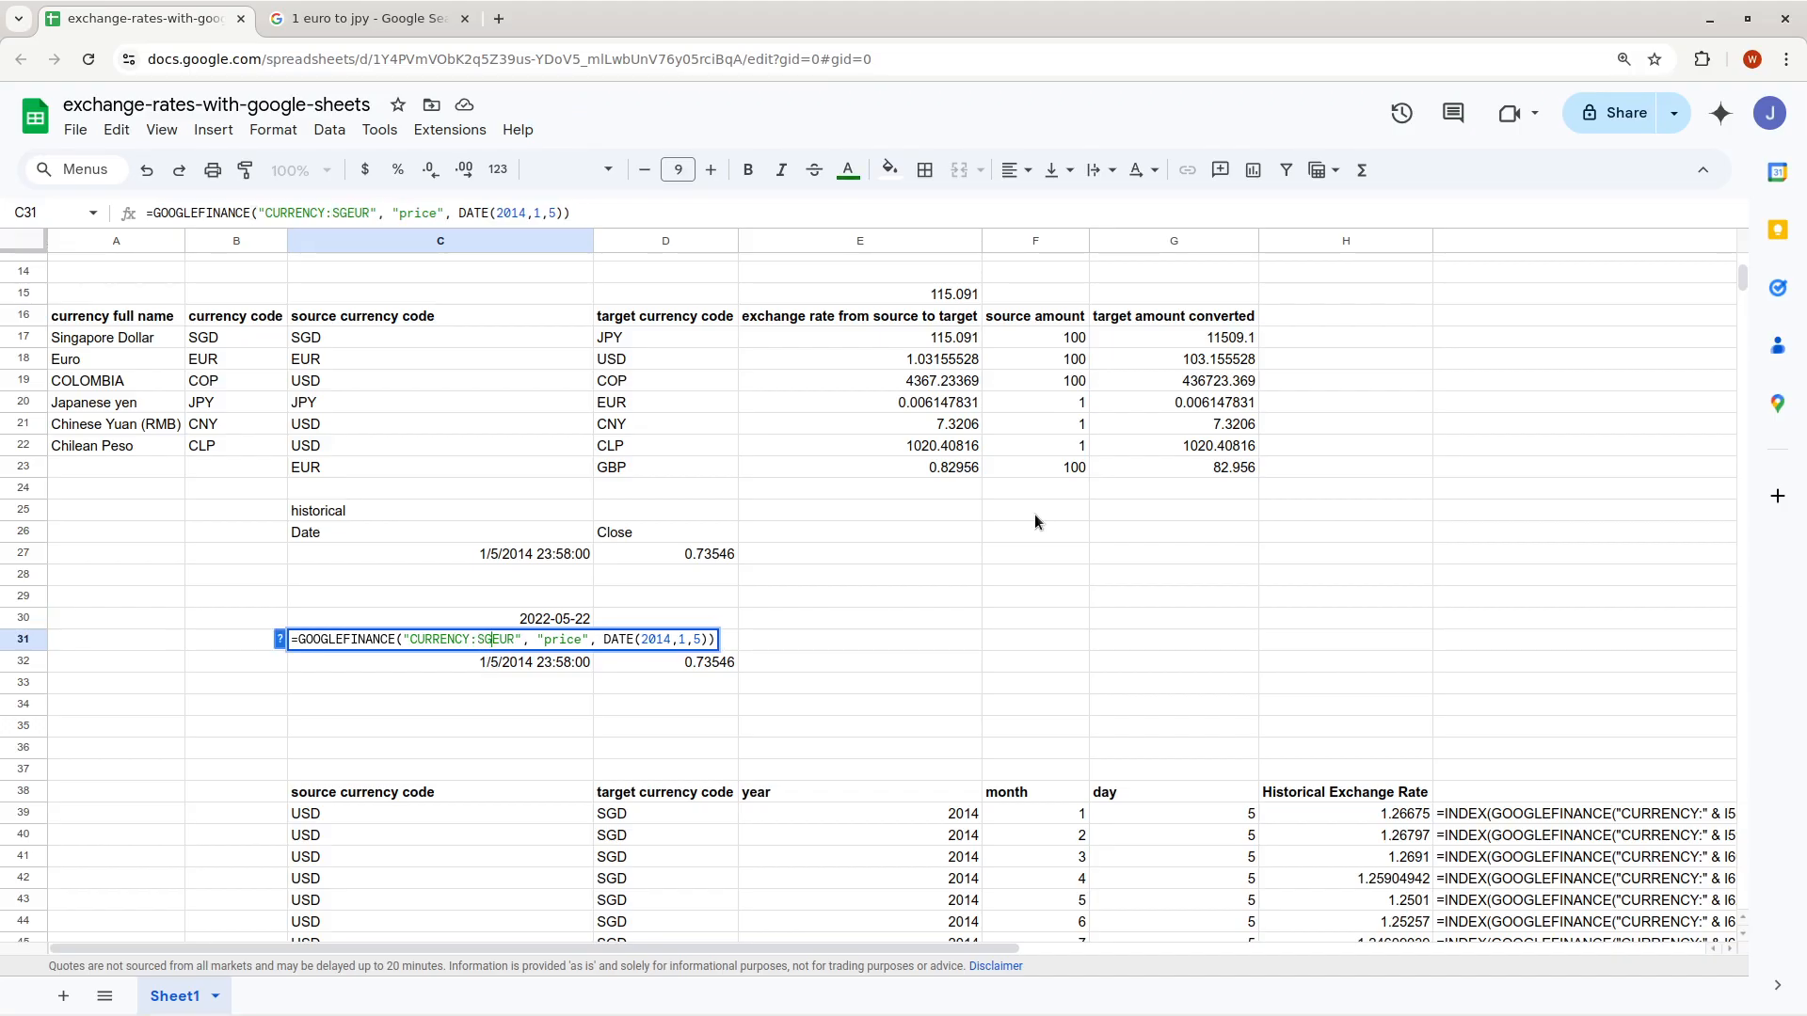
# Set the date arguments in the C31 formula to DATE(2022,5,22) and commit the formula
pyautogui.doubleClick(663, 639)
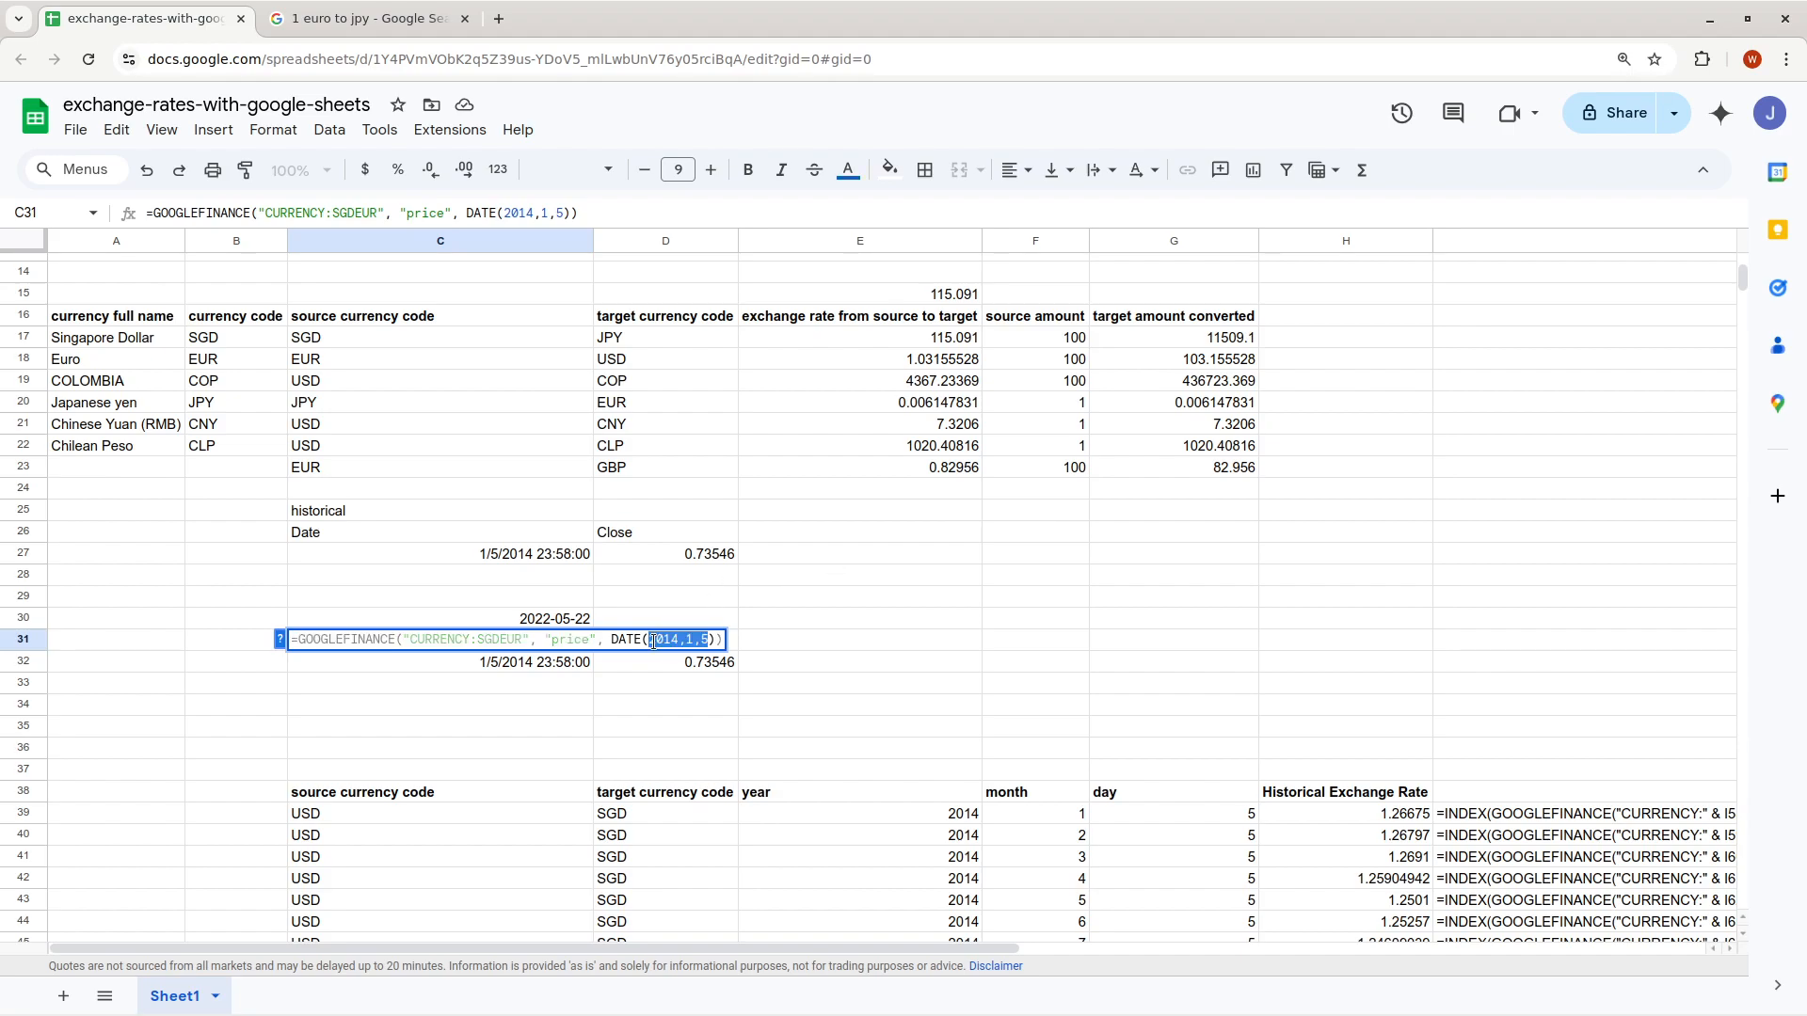
pyautogui.write('2022')
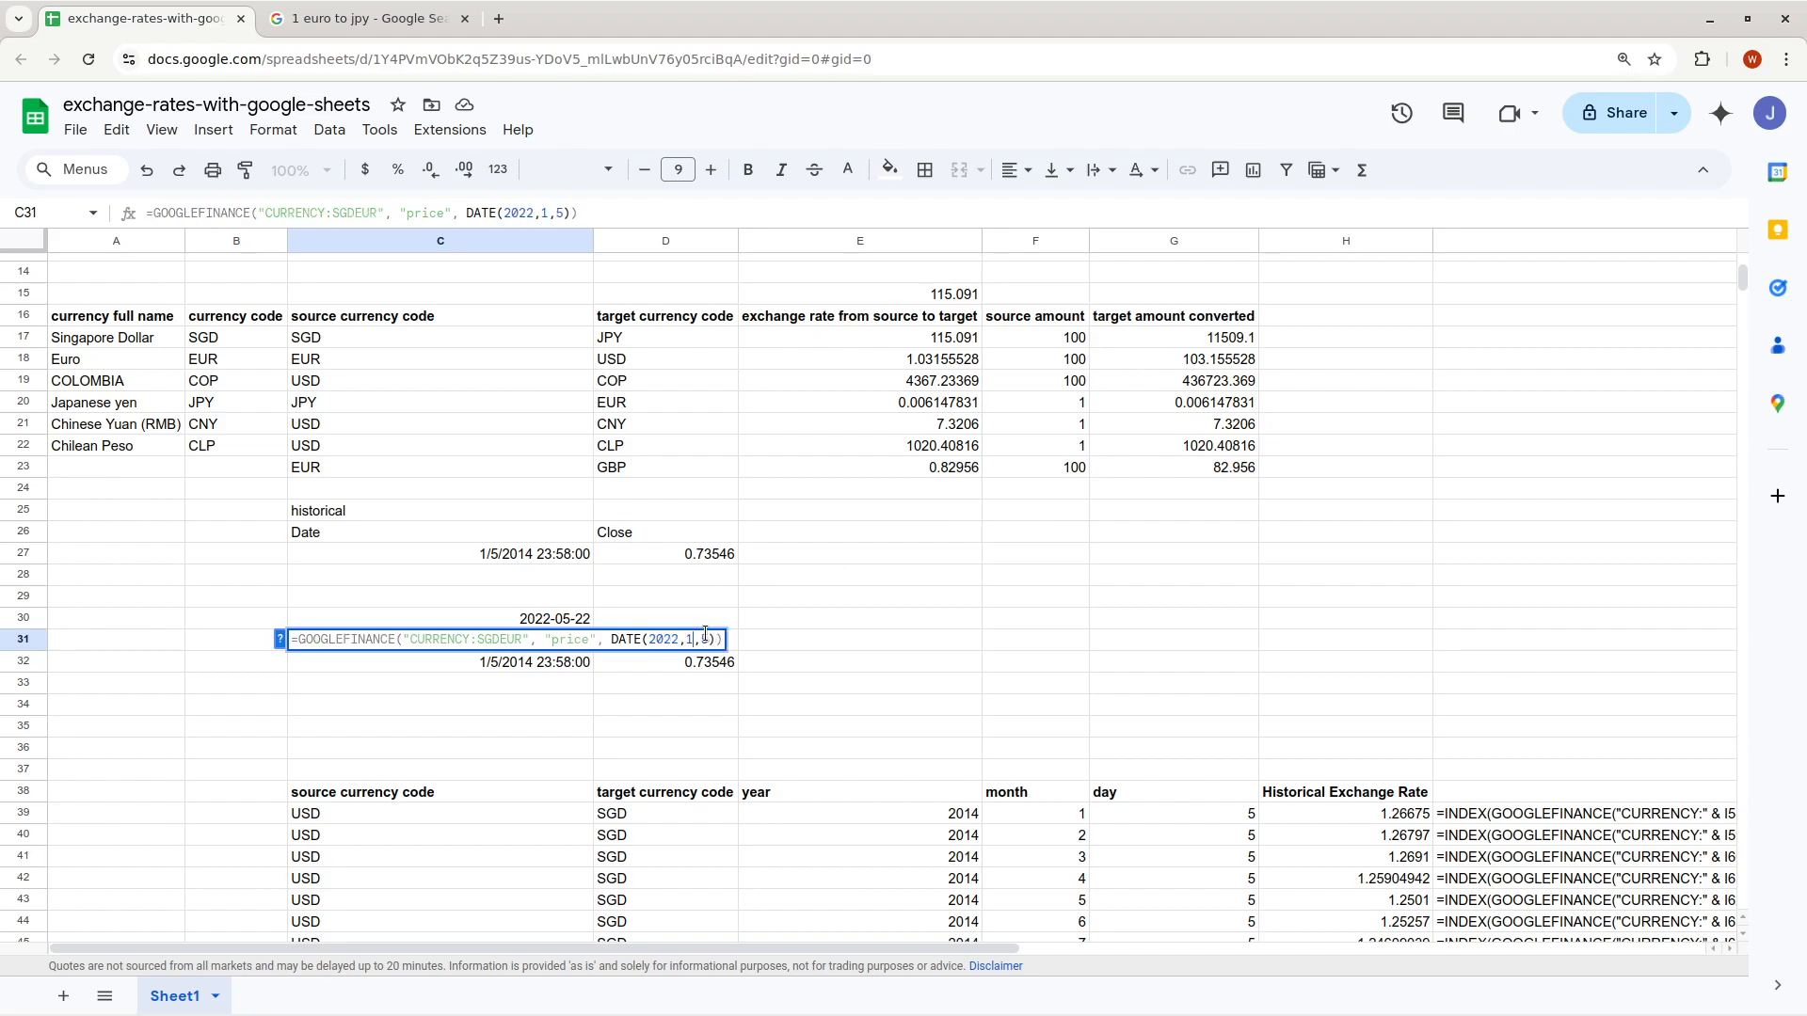
pyautogui.press('BackSpace')
pyautogui.write('5')
pyautogui.doubleClick(705, 634)
pyautogui.write('22')
pyautogui.press('Return')
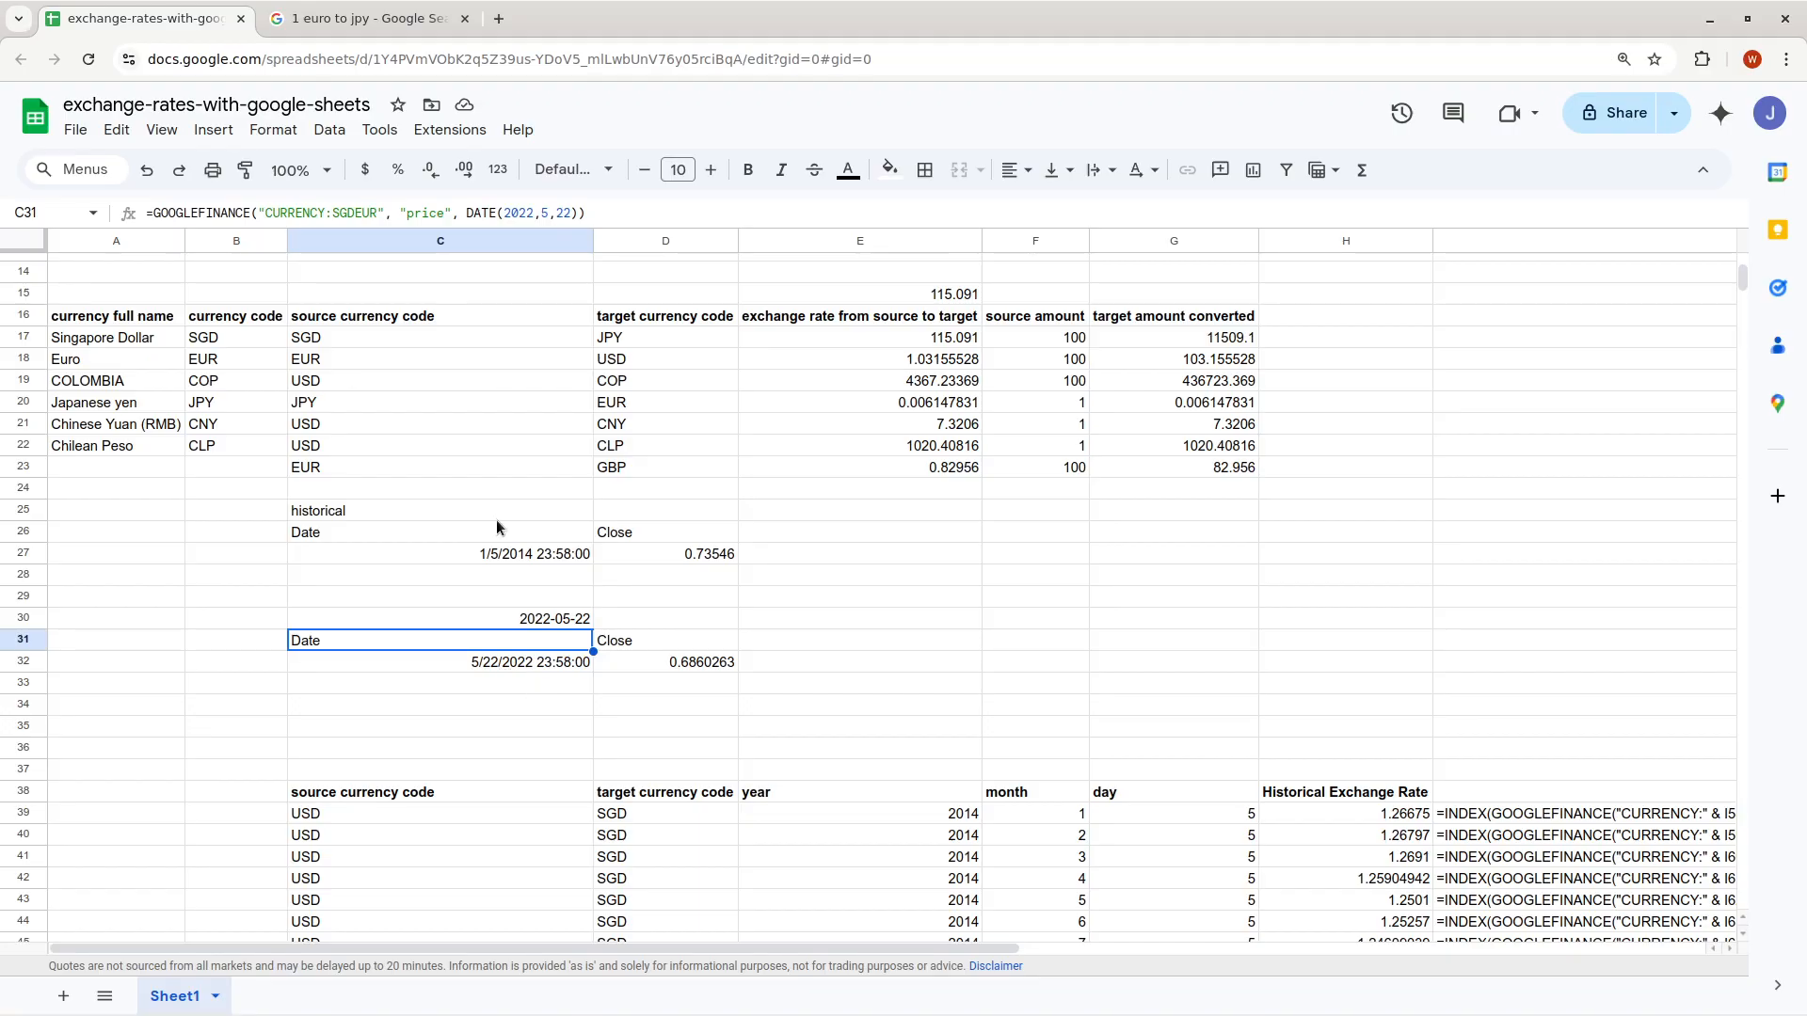
# Switch to the Google search page and look up "1 sgd to euro" to check the current rate
pyautogui.click(367, 19)
pyautogui.tripleClick(317, 130)
pyautogui.write('1 sgd ')
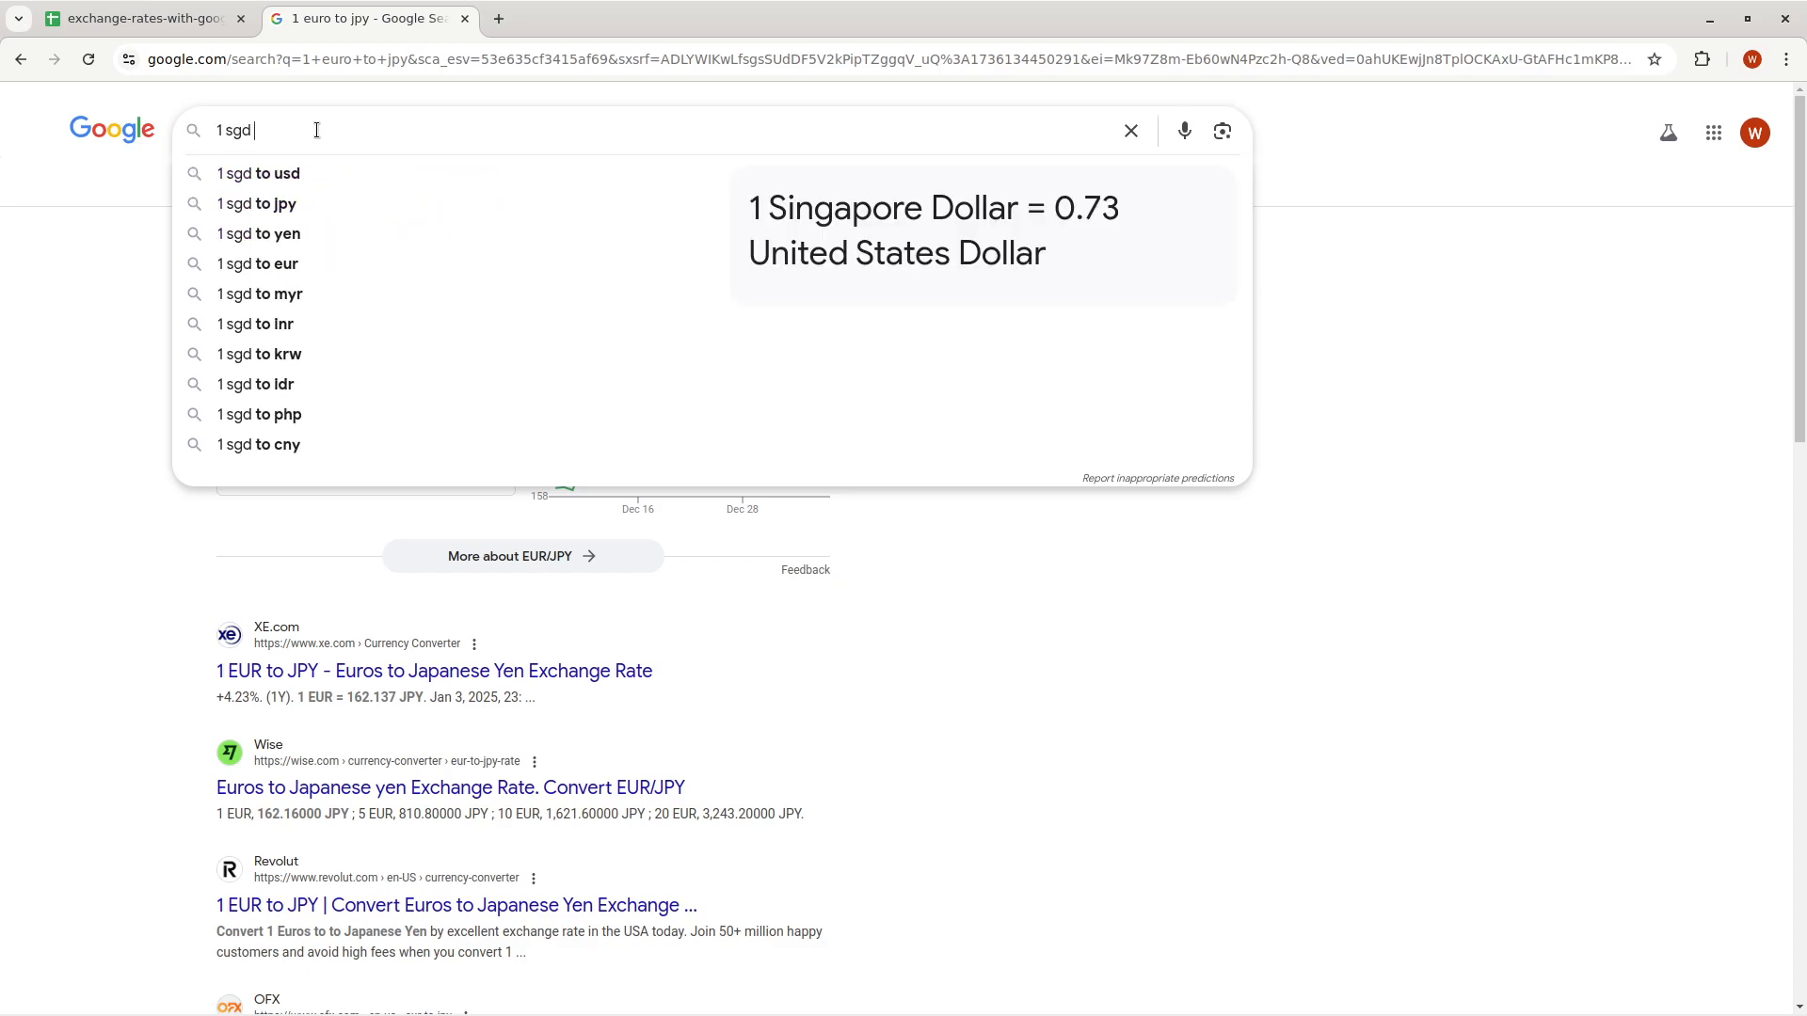
pyautogui.write('to euro')
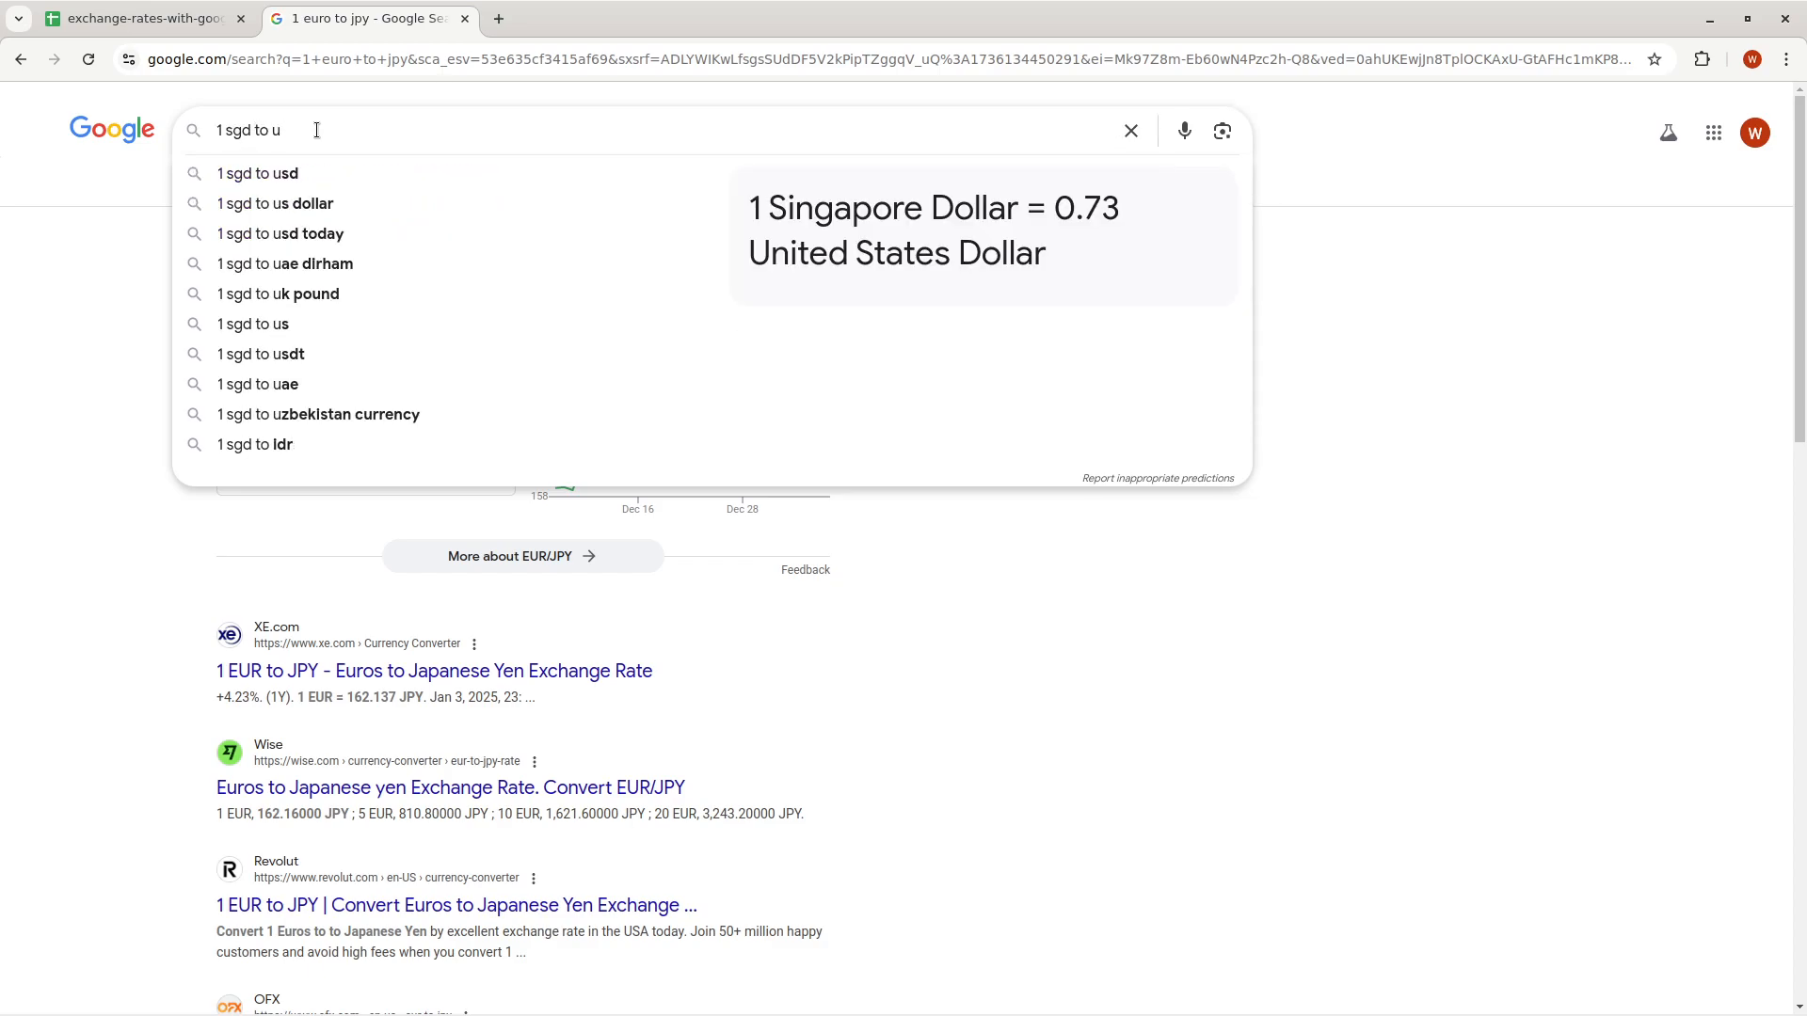
pyautogui.press('Return')
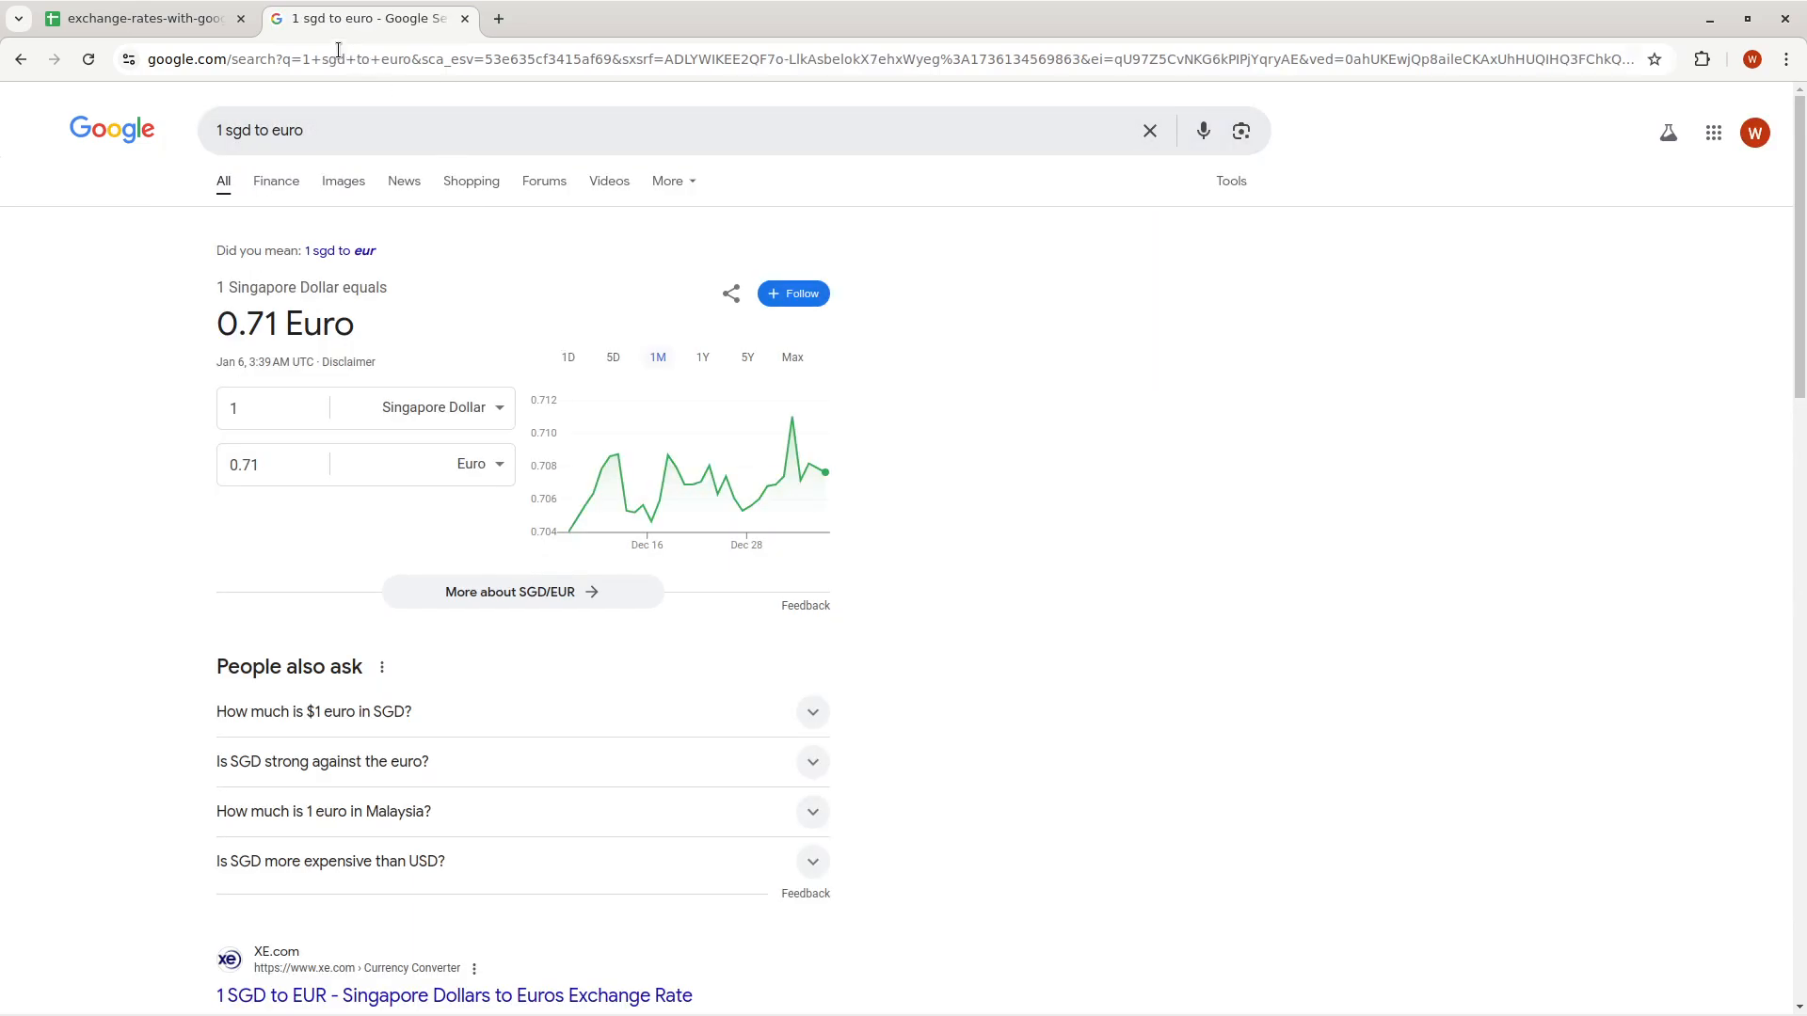
# Return to the spreadsheet and compare the date in C32 and closing rate in D32 with the formula in C31
pyautogui.click(212, 19)
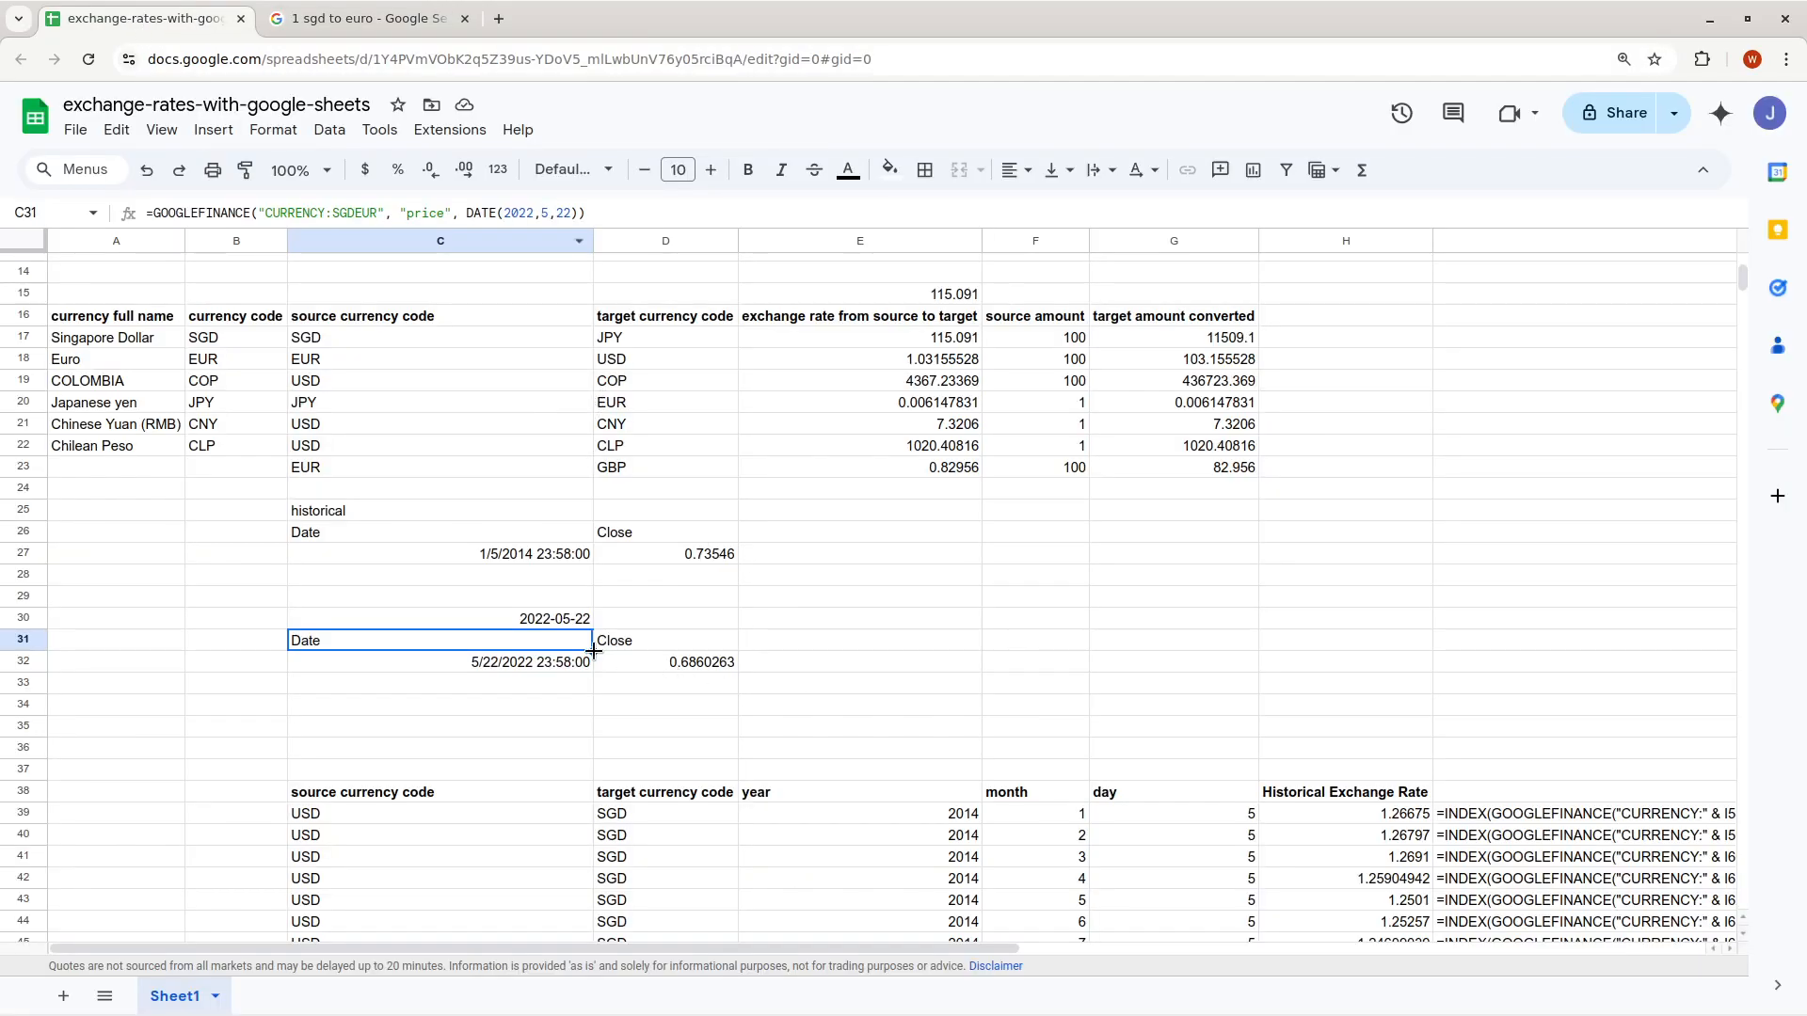
pyautogui.click(566, 665)
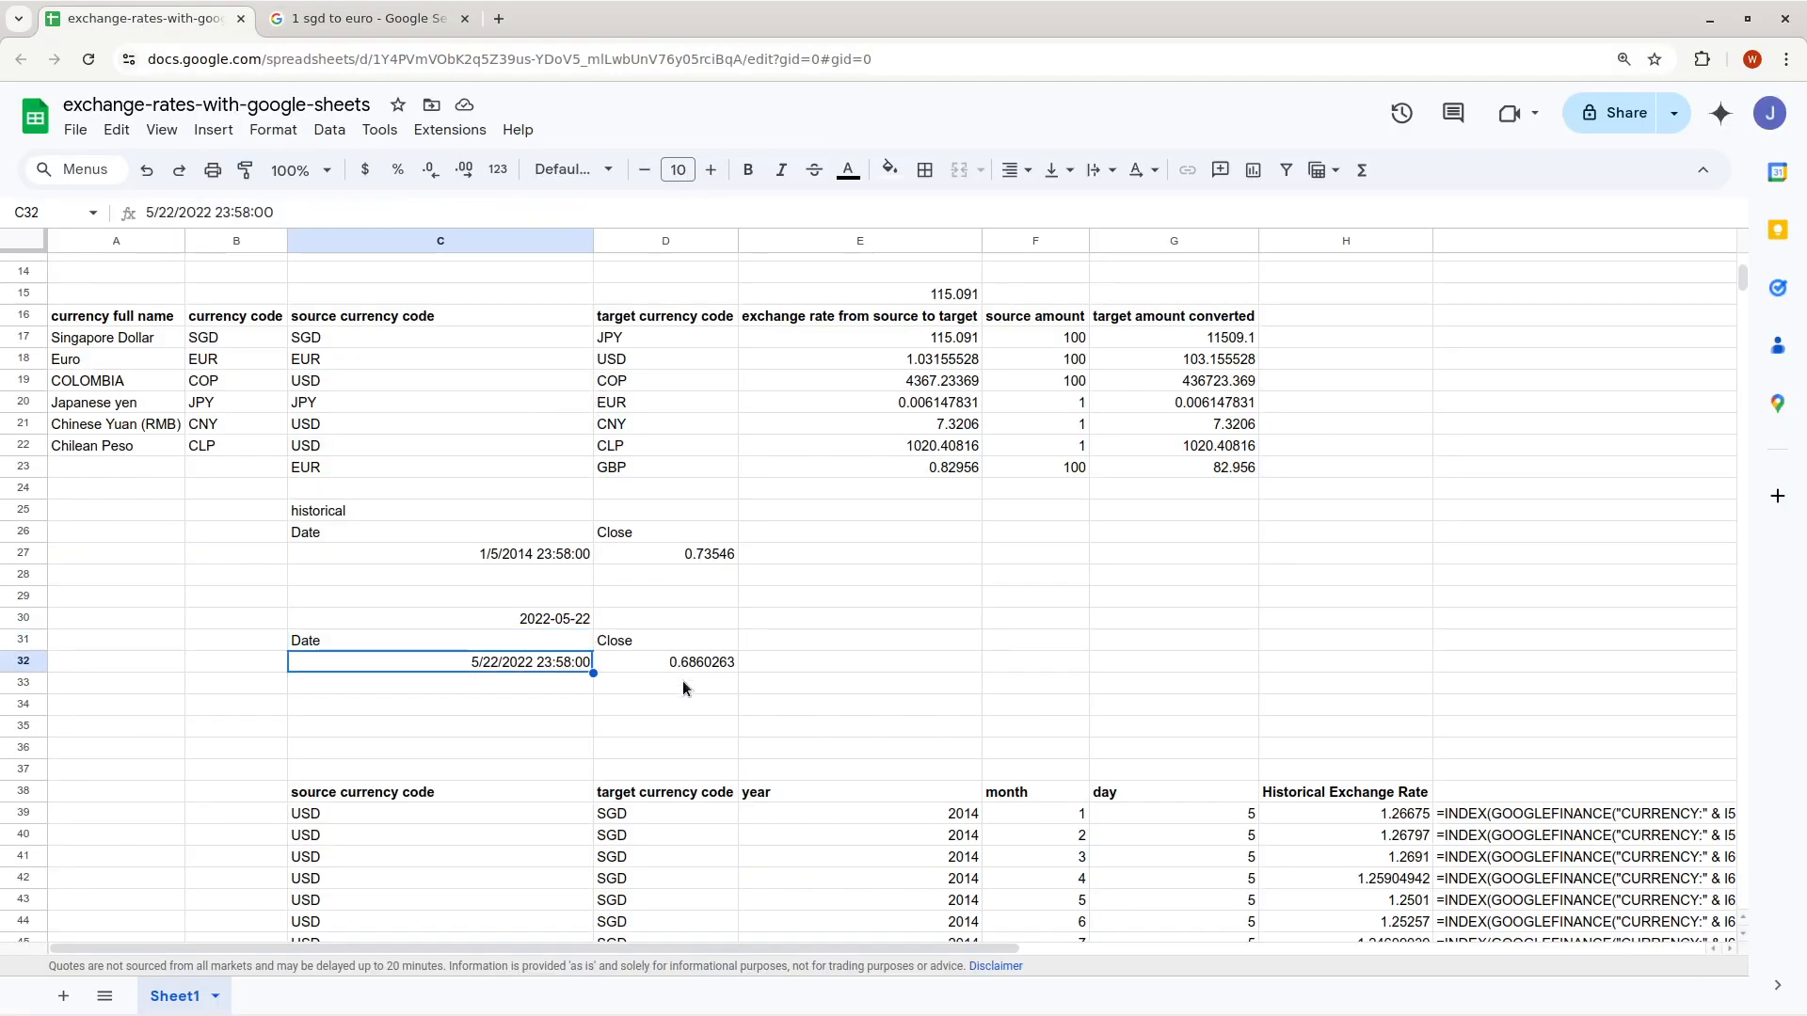
pyautogui.click(686, 661)
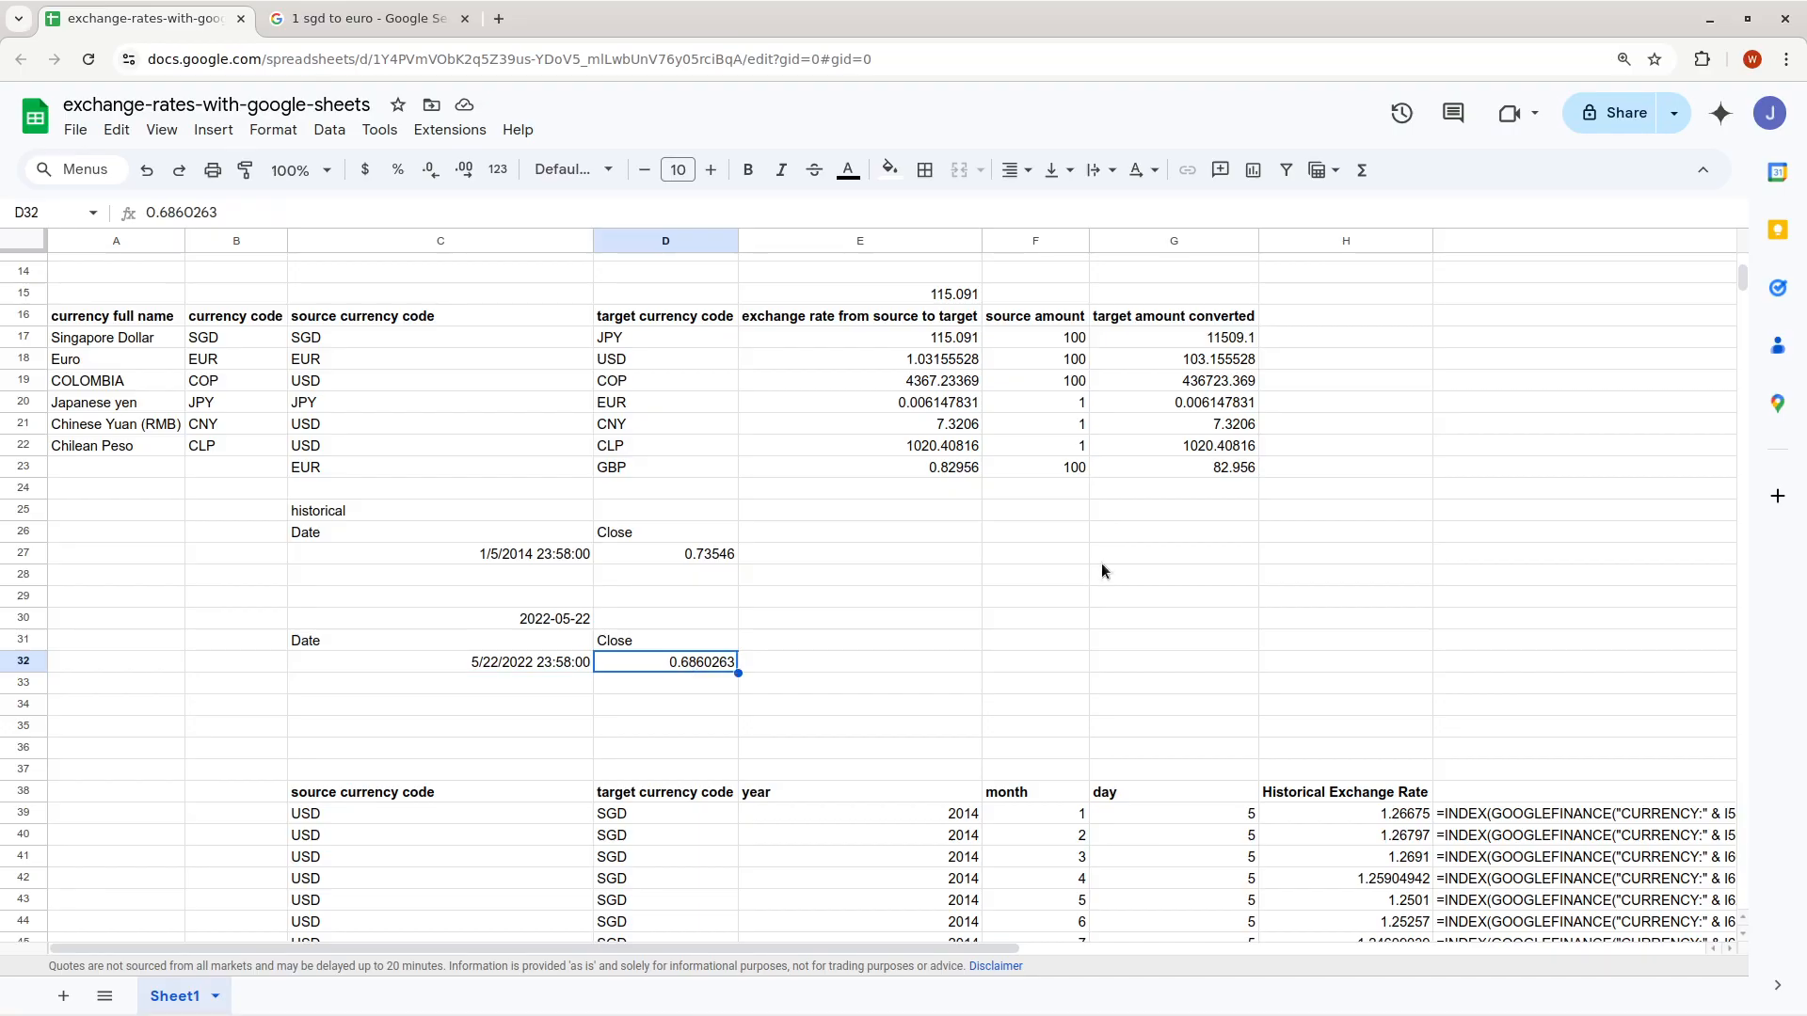
pyautogui.click(775, 698)
pyautogui.click(544, 633)
pyautogui.doubleClick(539, 637)
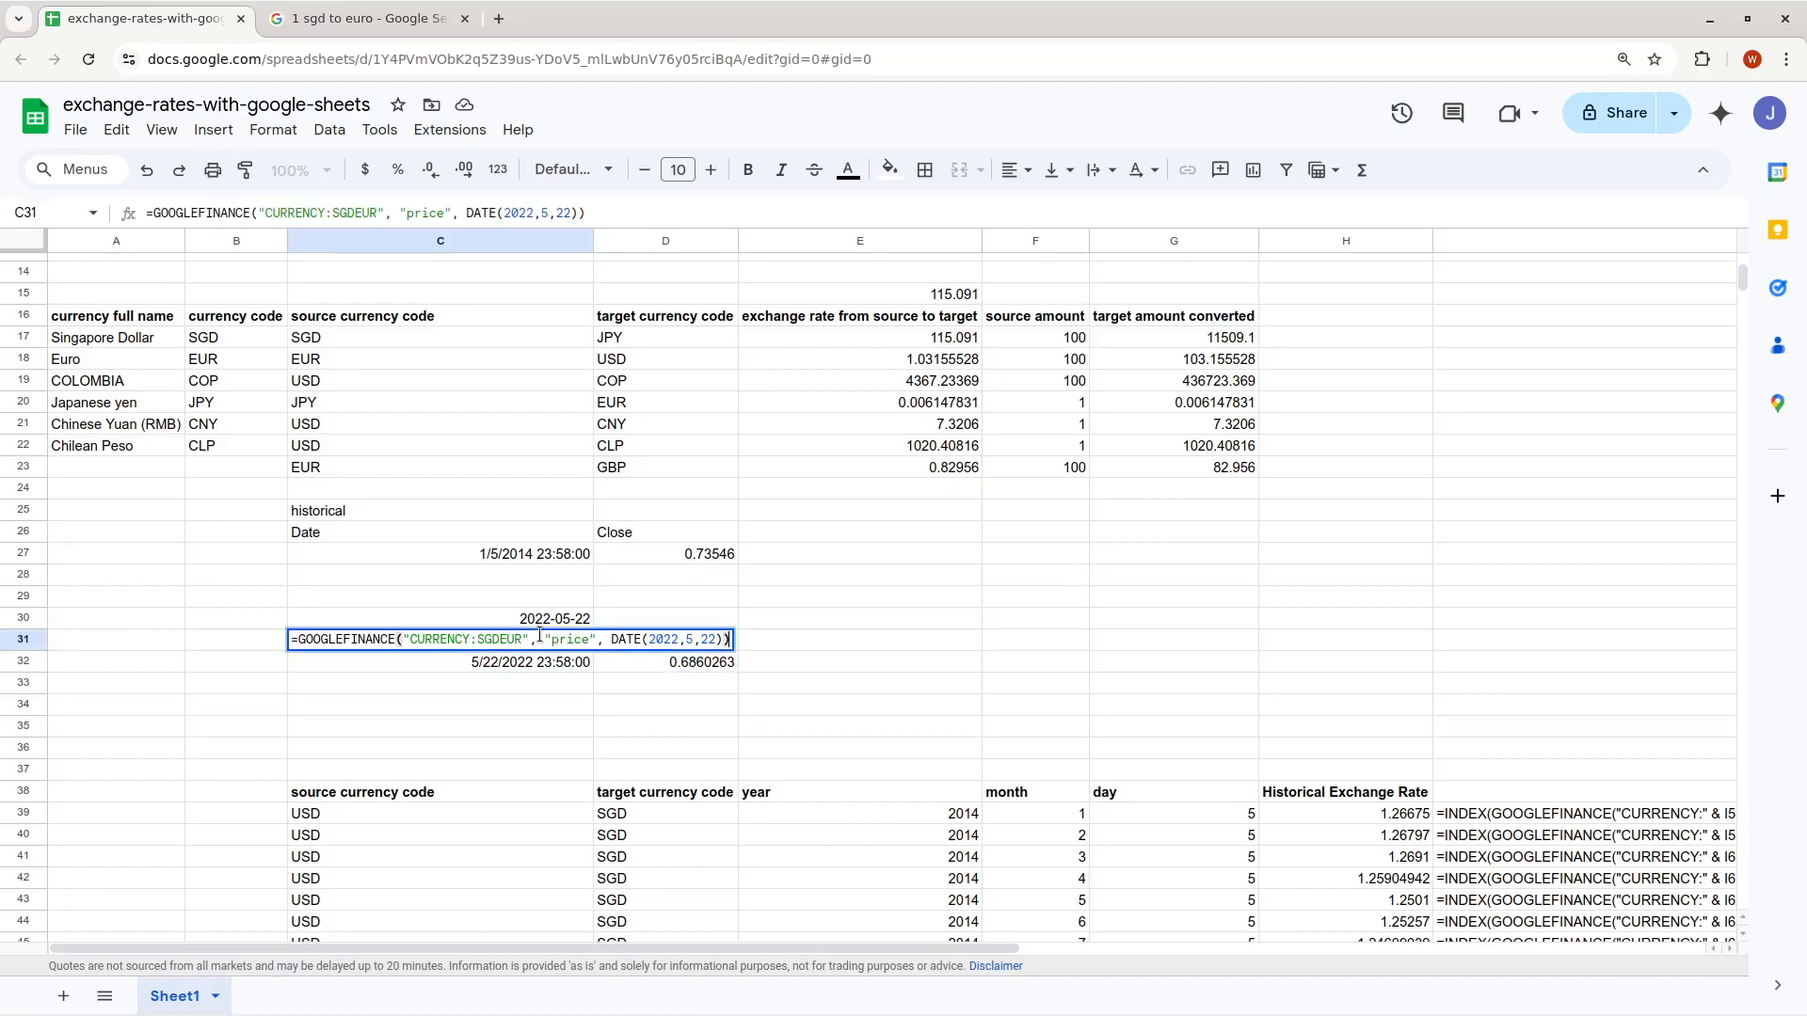
pyautogui.hotkey('ctrl', 'a')
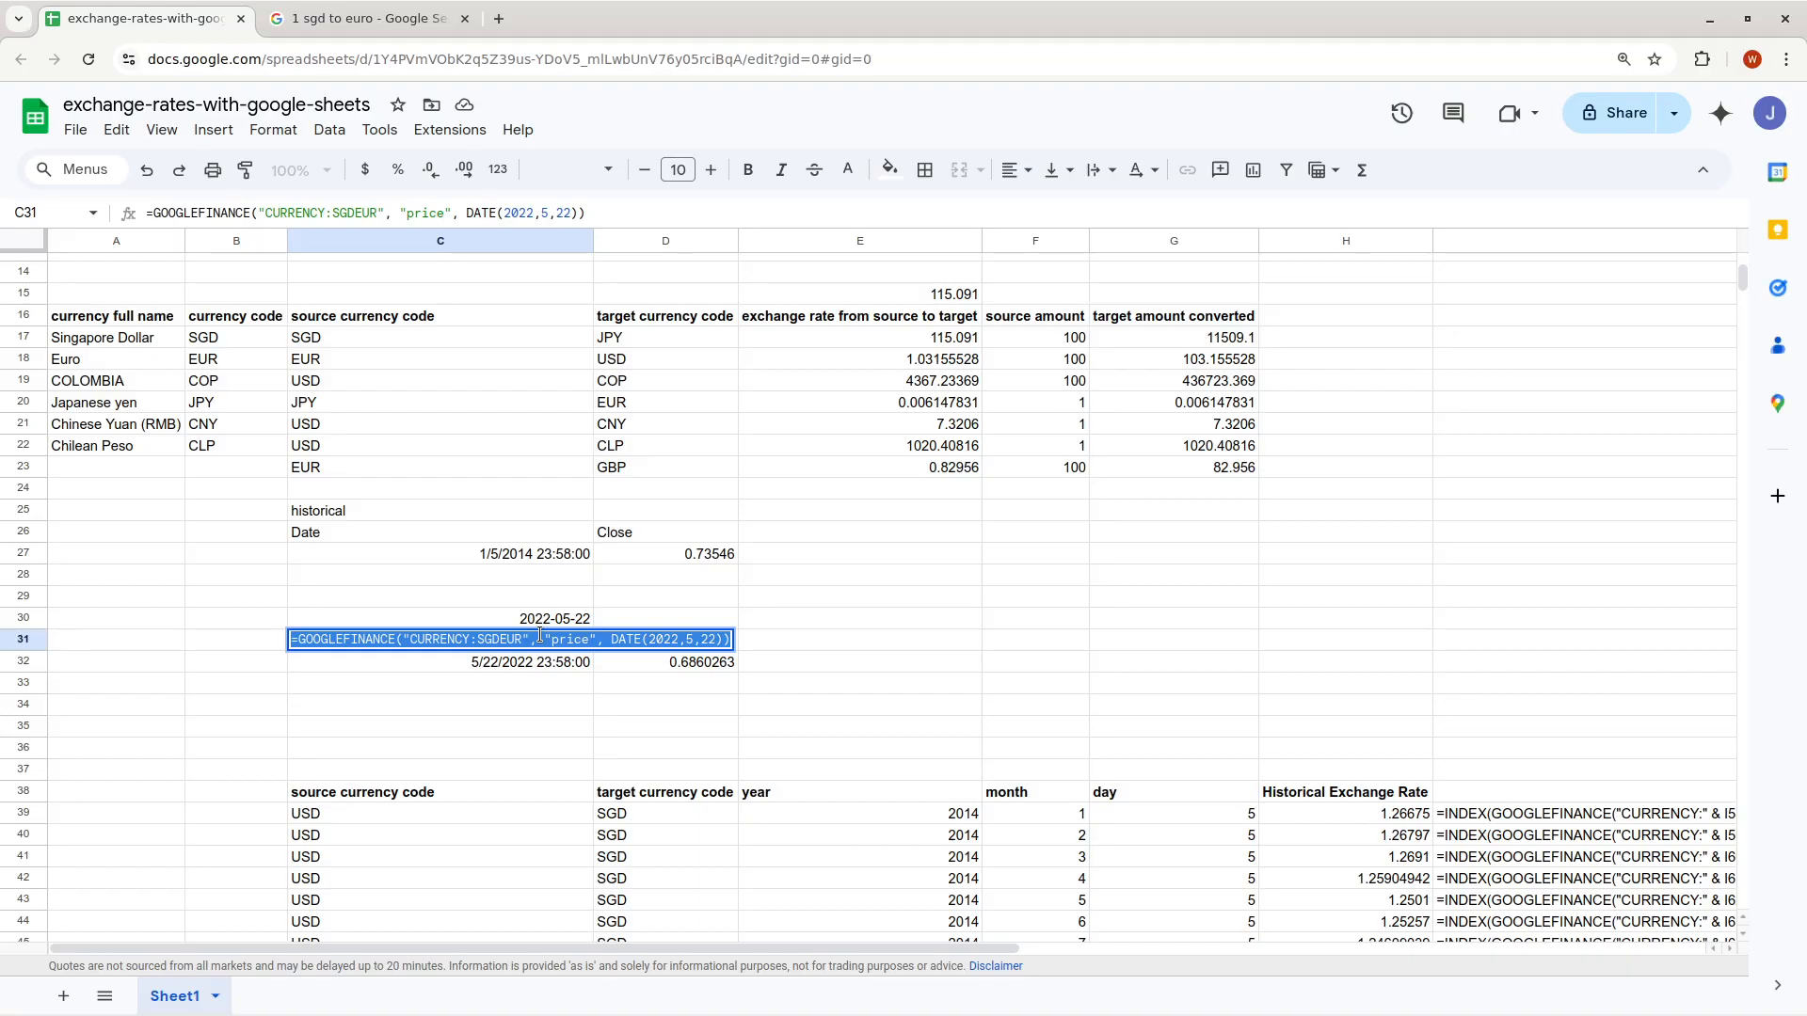
pyautogui.press('Escape')
# Examine the two-by-two result block C31:D32, its Date and Close headers, and the date in C30 above it
pyautogui.click(552, 681)
pyautogui.click(478, 643)
pyautogui.moveTo(478, 642); pyautogui.dragTo(663, 658)
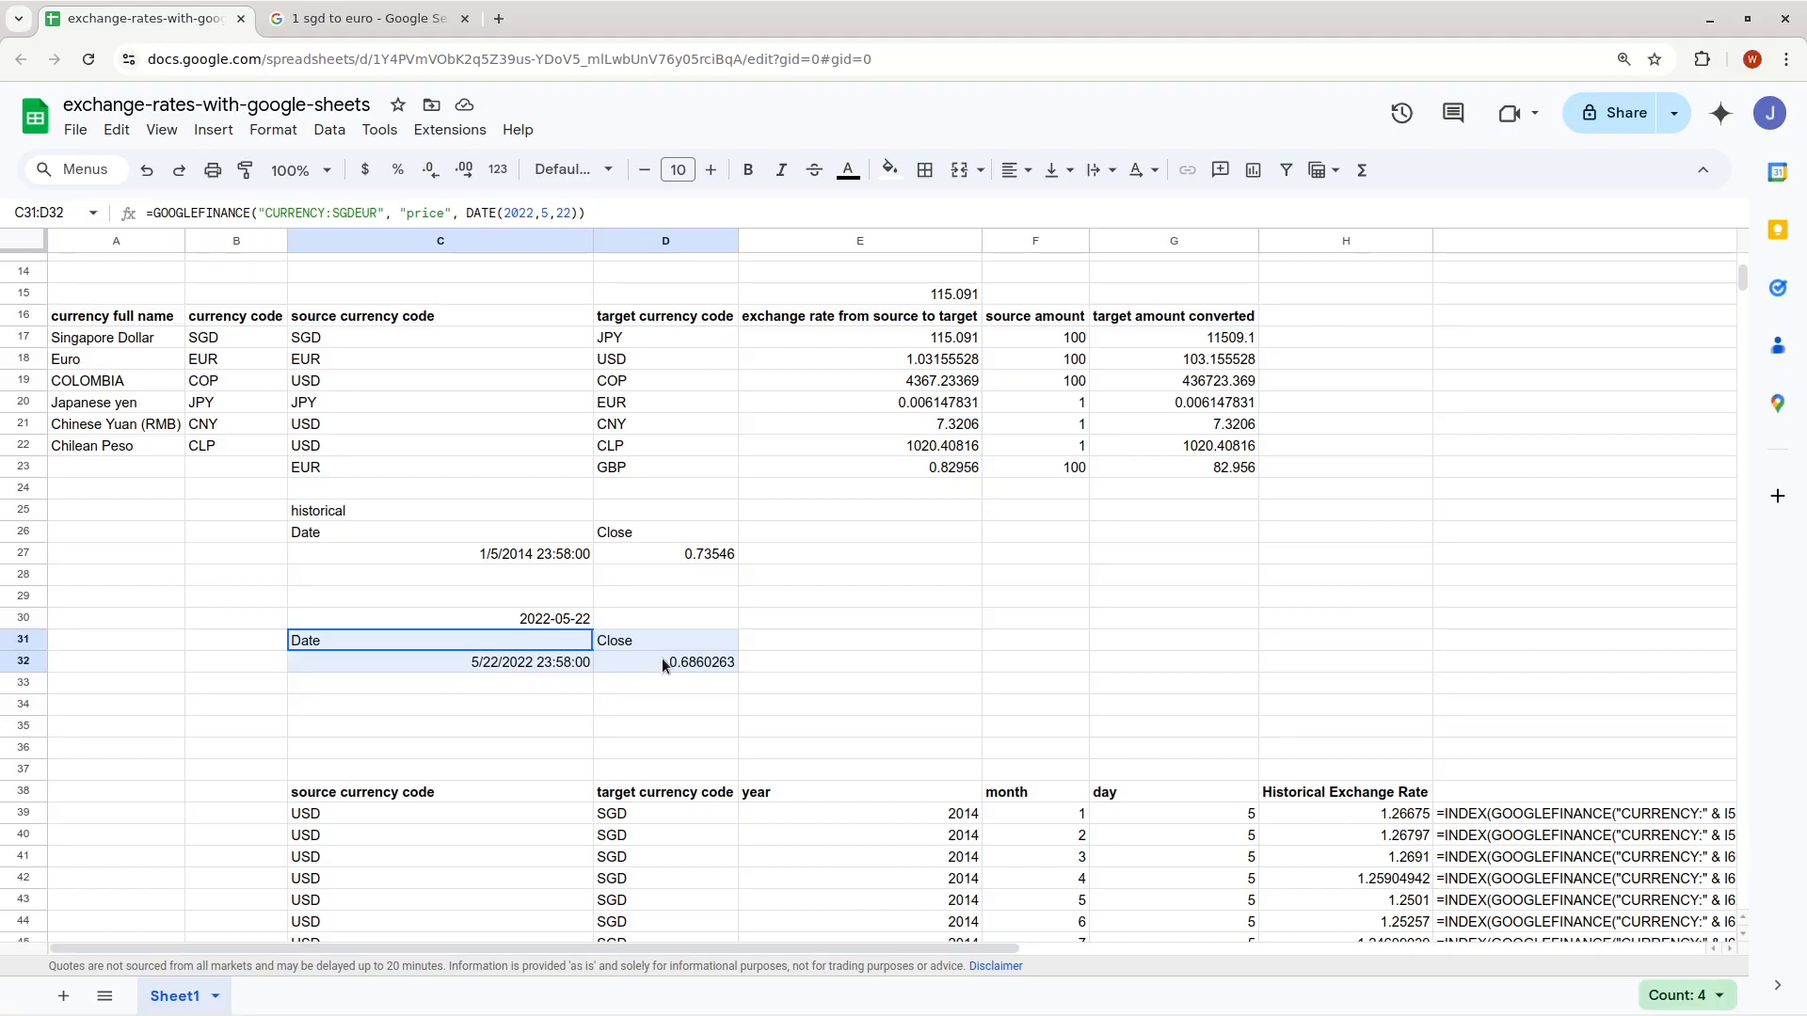
pyautogui.click(463, 682)
pyautogui.click(436, 642)
pyautogui.click(634, 644)
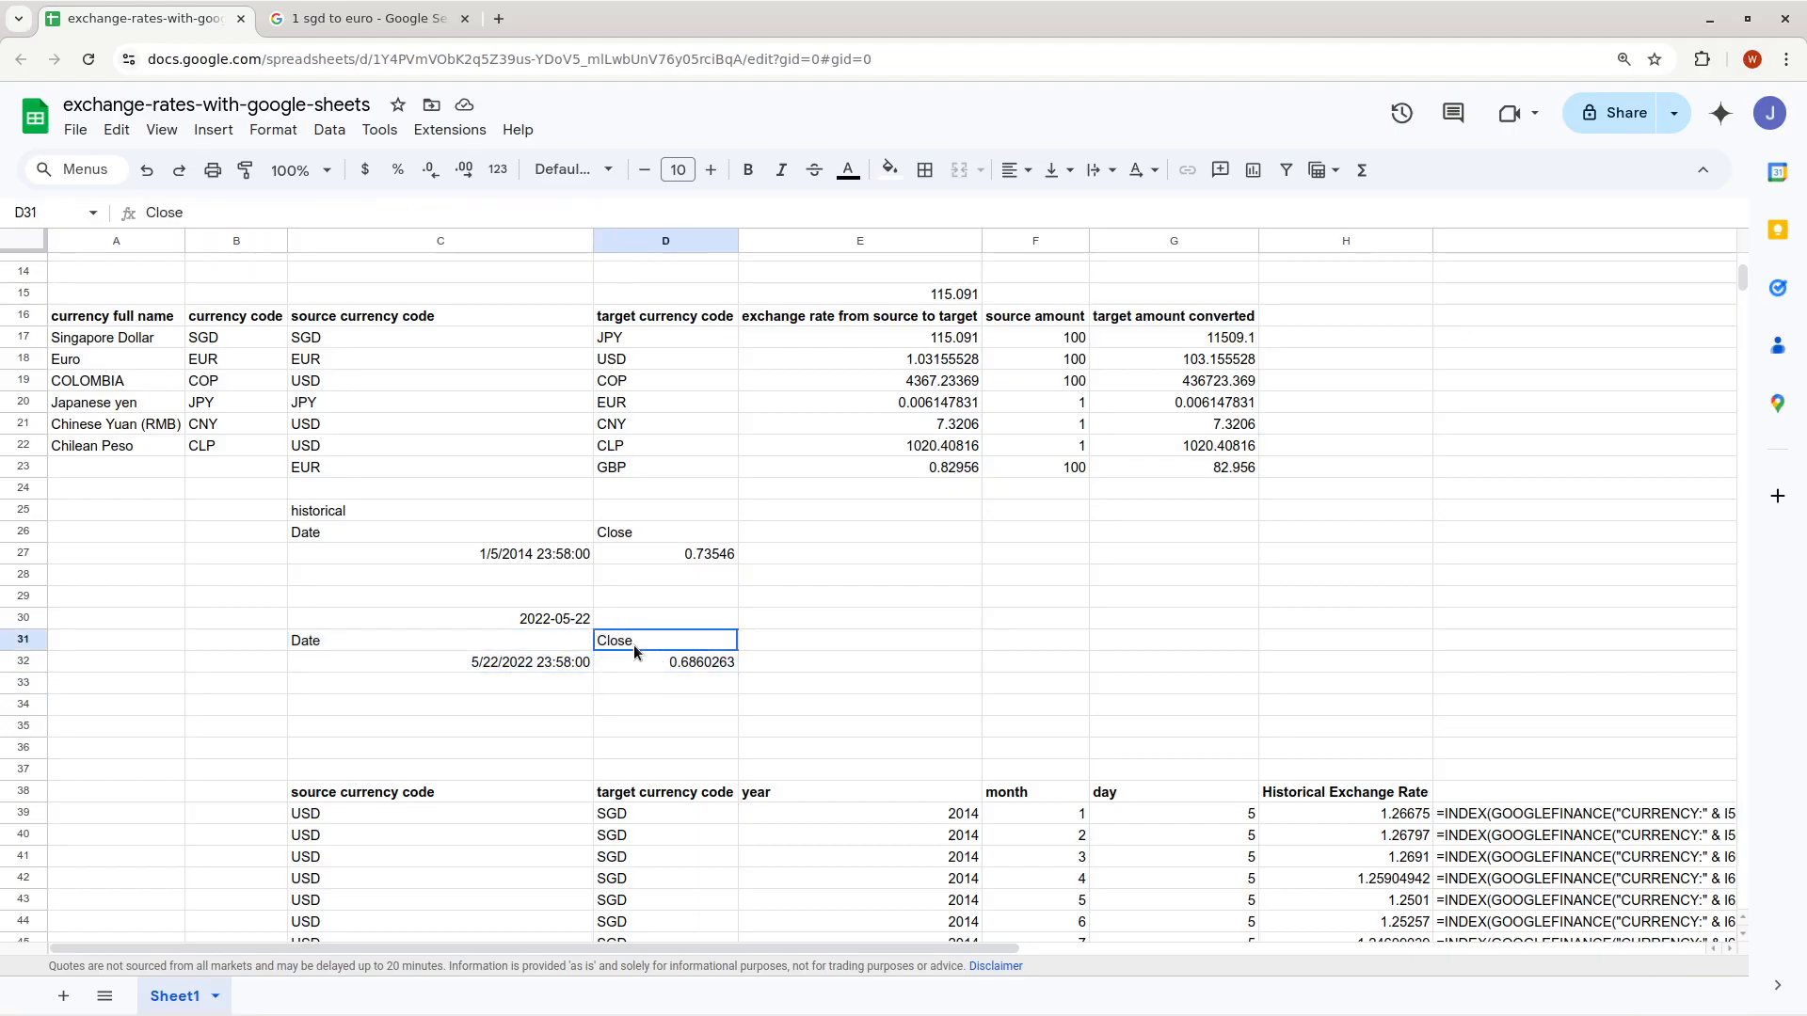
pyautogui.click(489, 663)
pyautogui.moveTo(488, 635); pyautogui.dragTo(714, 663)
pyautogui.click(539, 698)
pyautogui.doubleClick(433, 618)
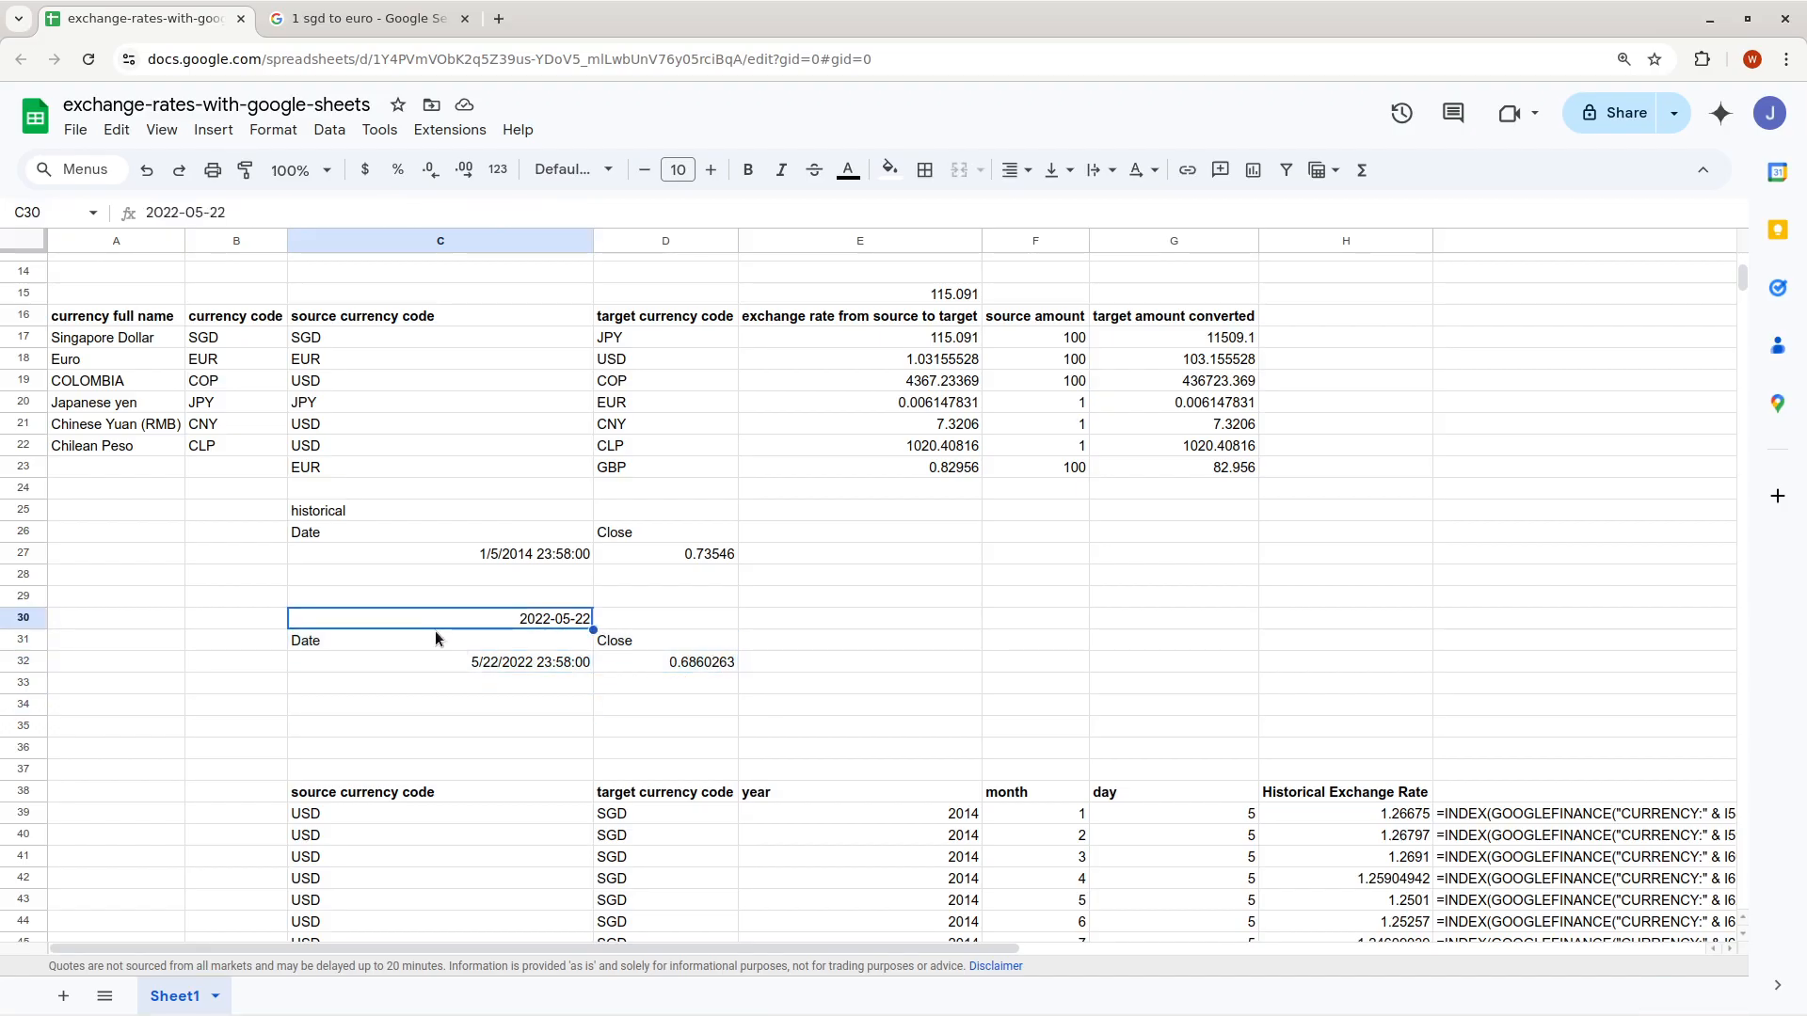
# Copy the full GOOGLEFINANCE formula text from C31 and paste it into cell E31
pyautogui.doubleClick(304, 640)
pyautogui.tripleClick(377, 641)
pyautogui.hotkey('ctrl', 'c')
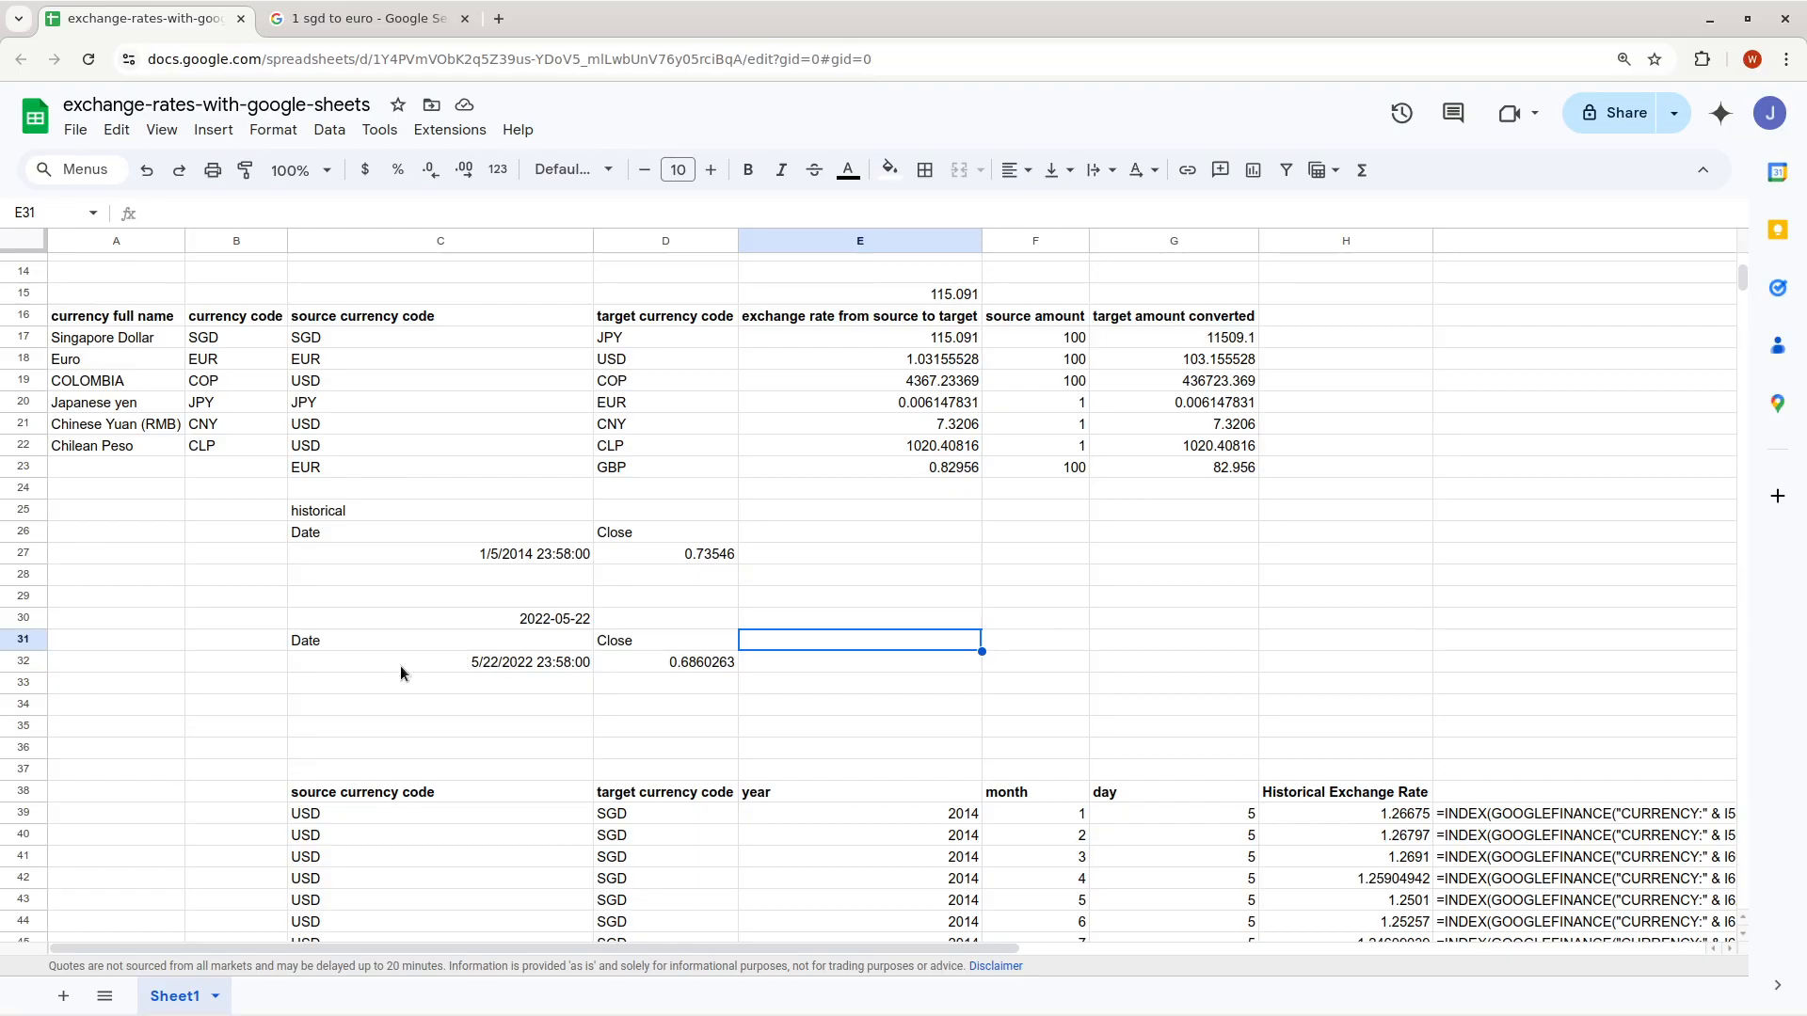
pyautogui.doubleClick(854, 642)
pyautogui.hotkey('ctrl', 'v')
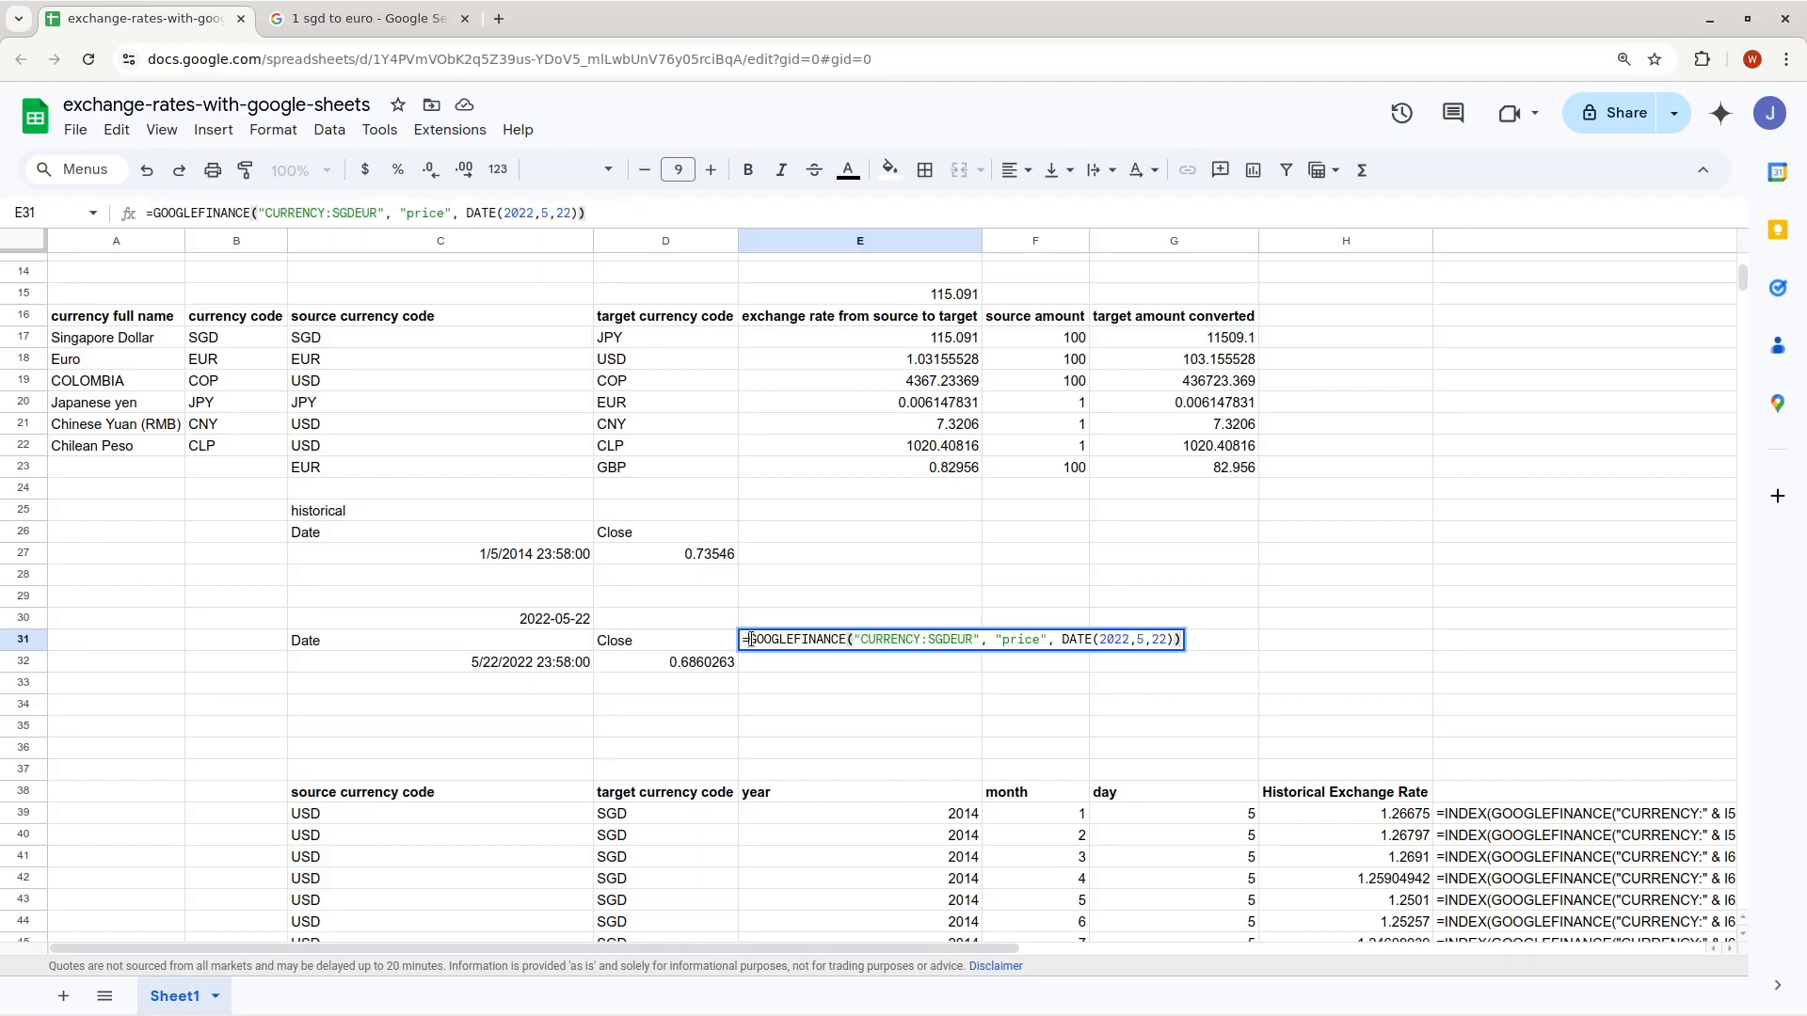
# Try wrapping the E31 formula in INDEX with row 2 and column 2, and undo that entry
pyautogui.press('Home')
pyautogui.press('Right')
pyautogui.write('INDEX(')
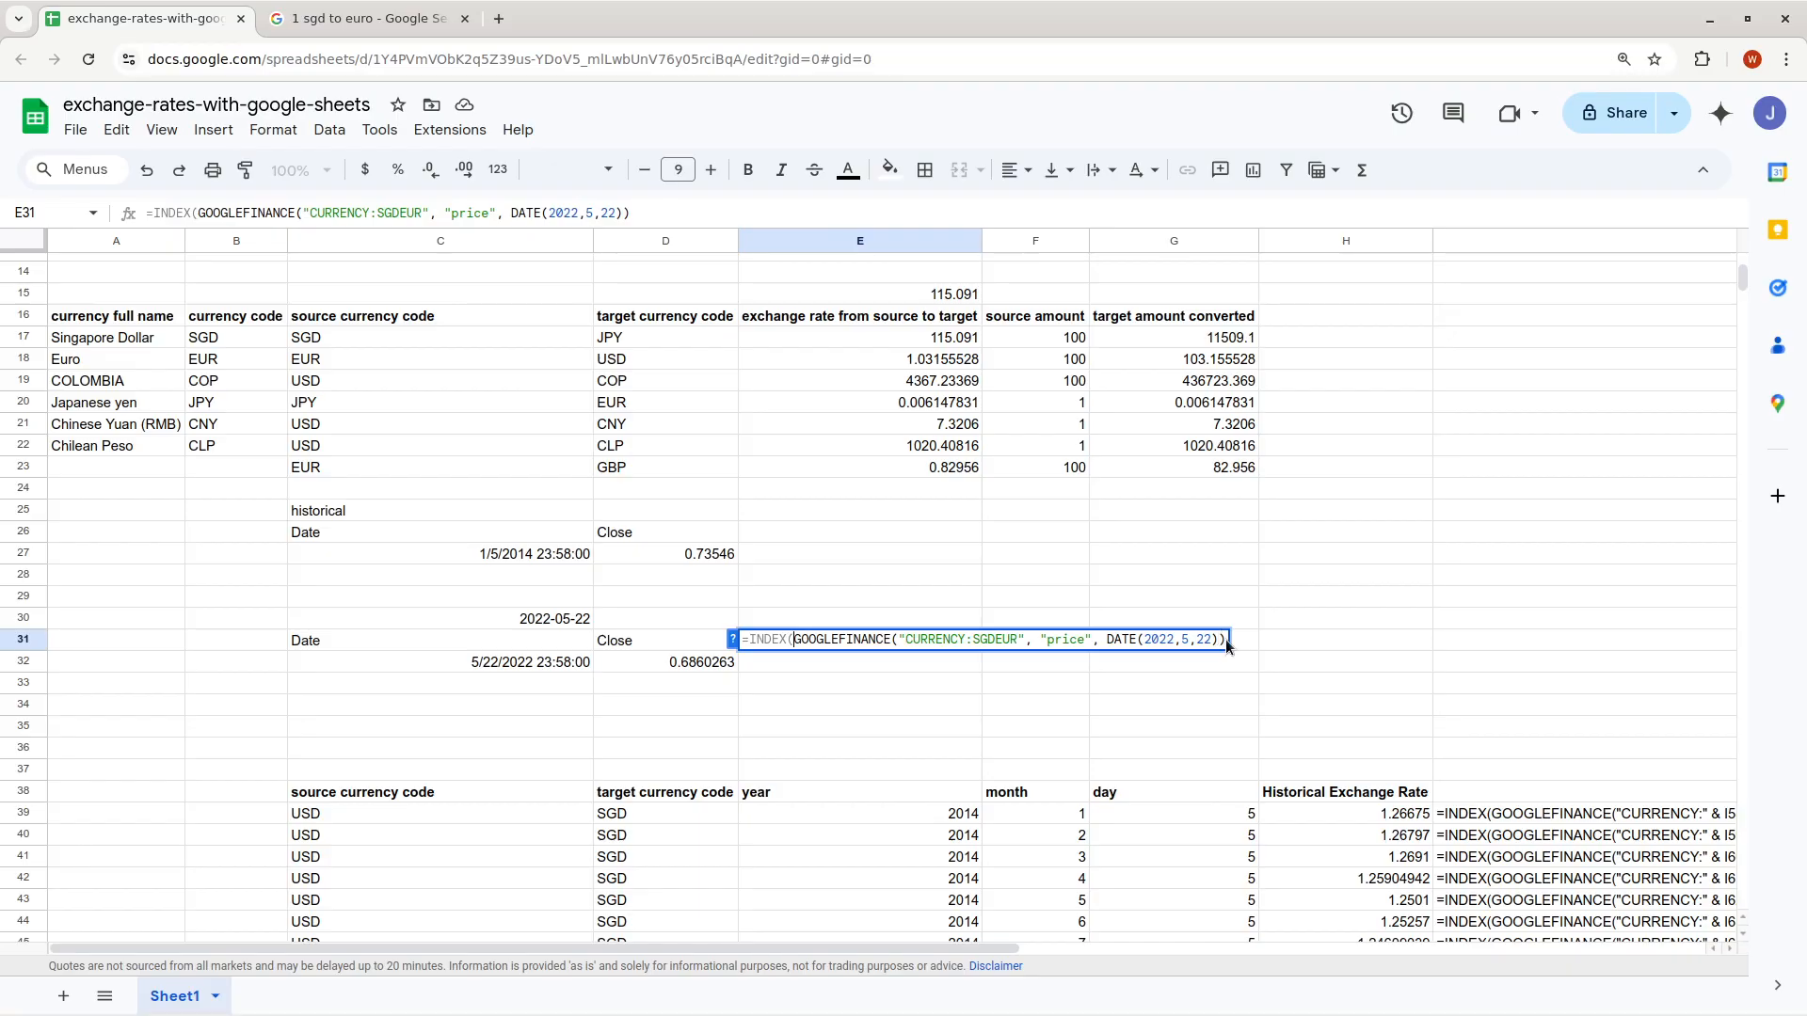
pyautogui.press('End')
pyautogui.write(',')
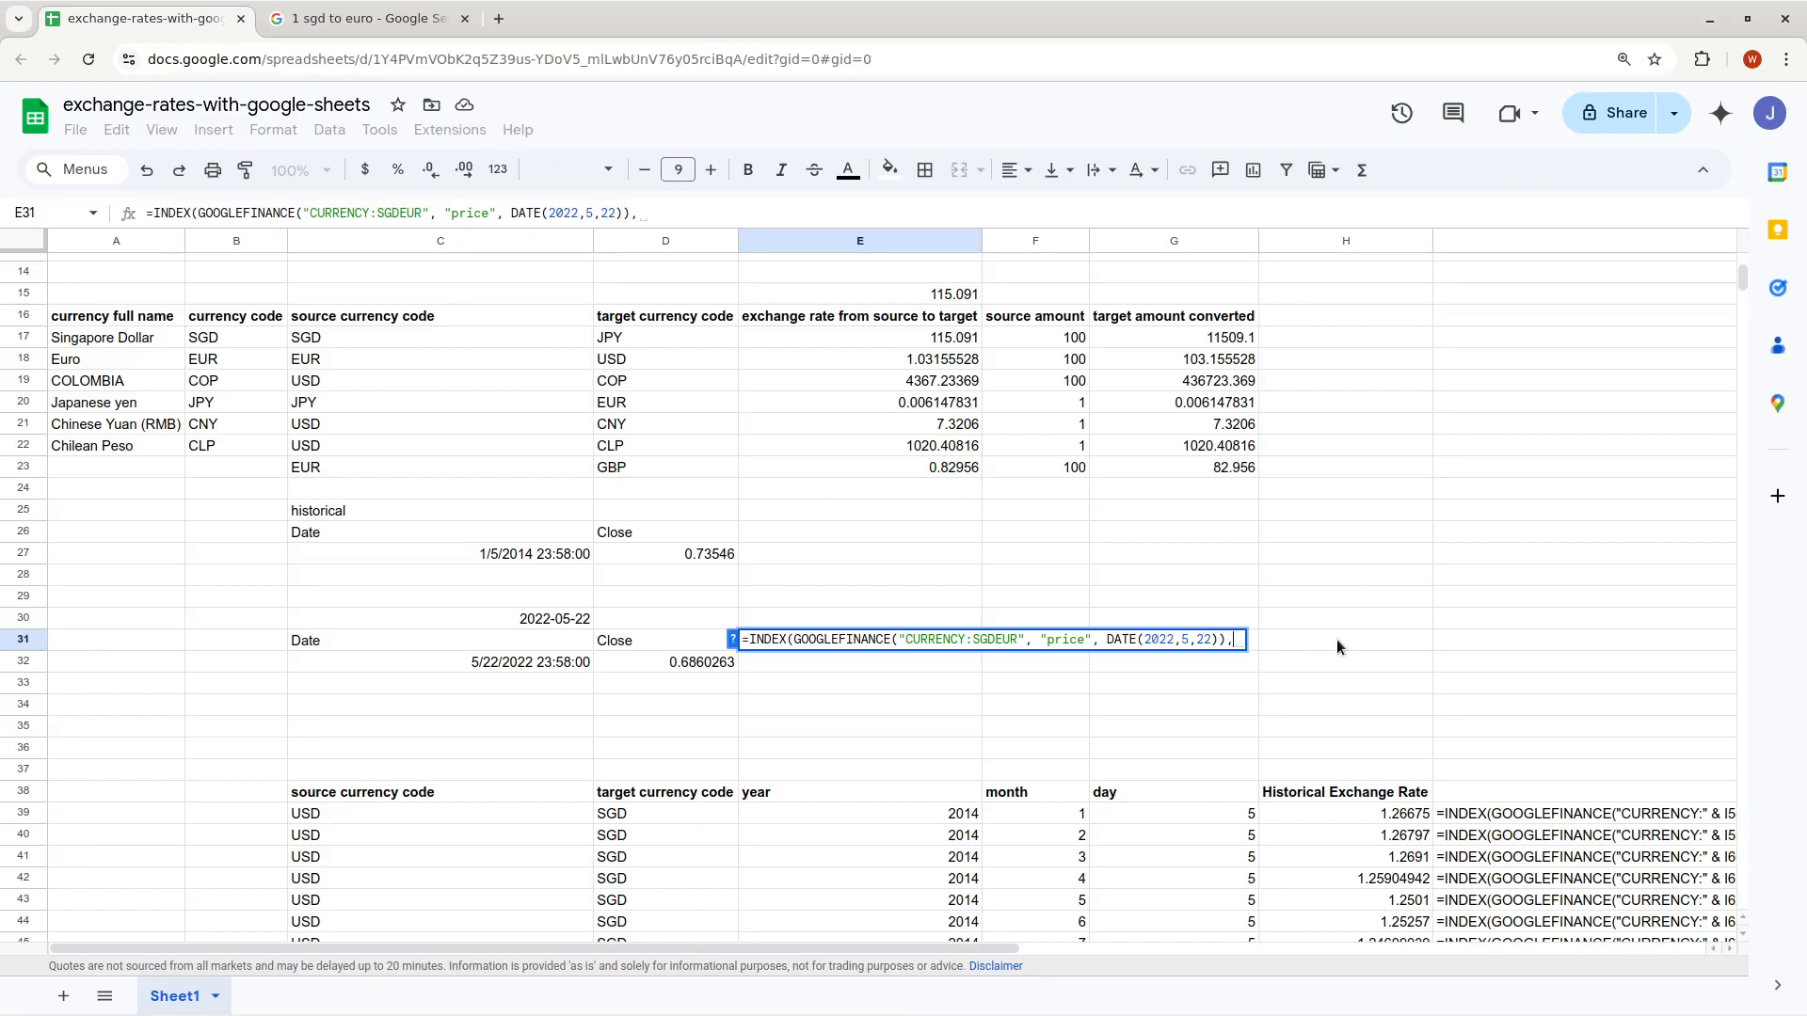
pyautogui.write('2,2')
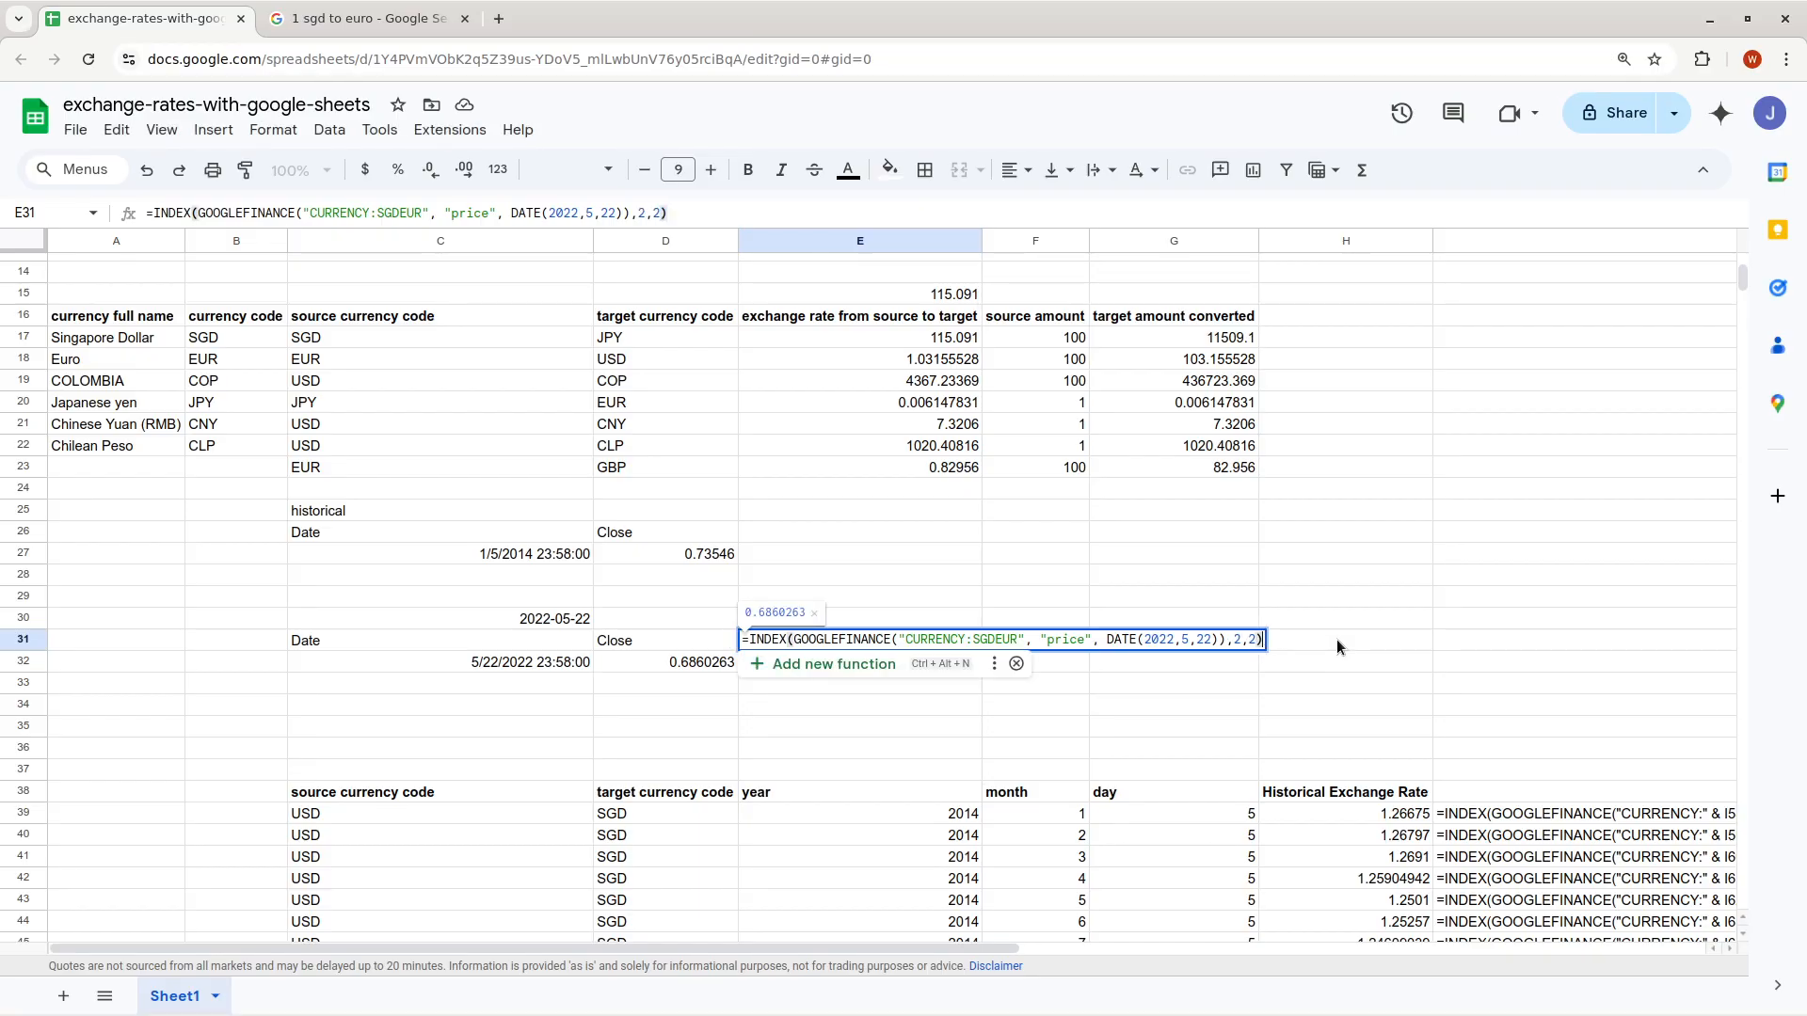
pyautogui.press('Return')
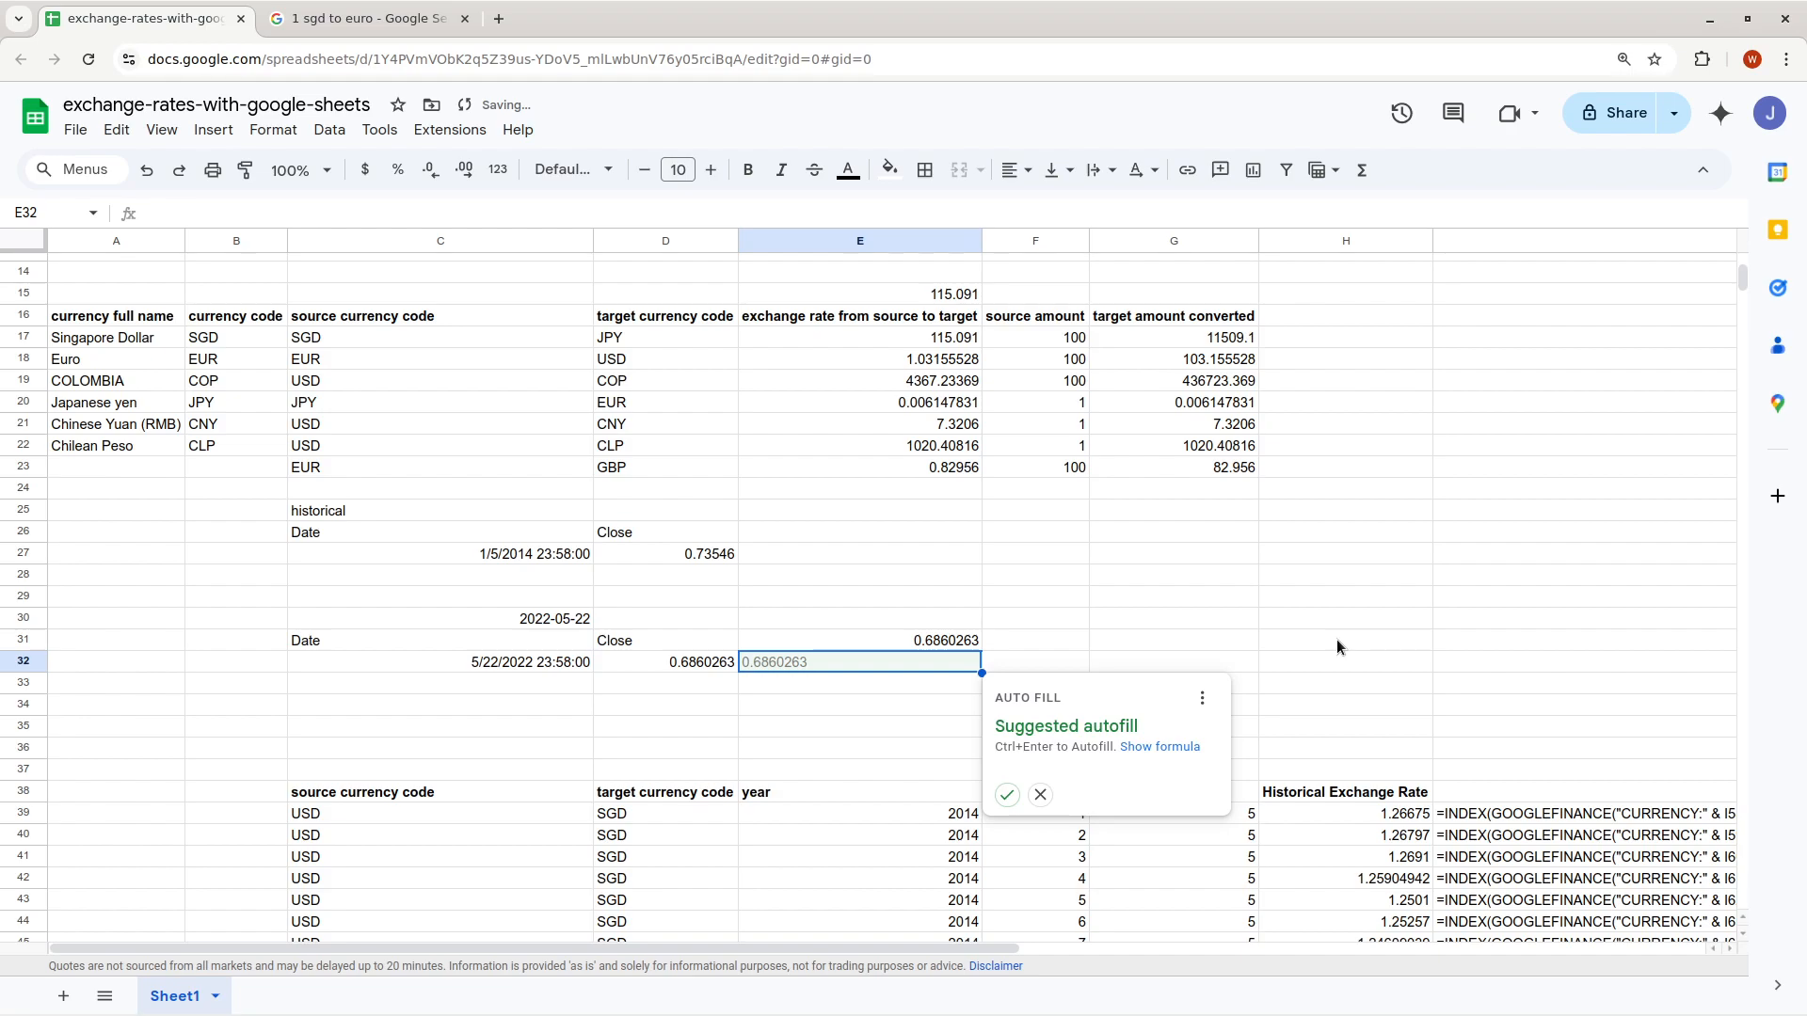
pyautogui.press('Return')
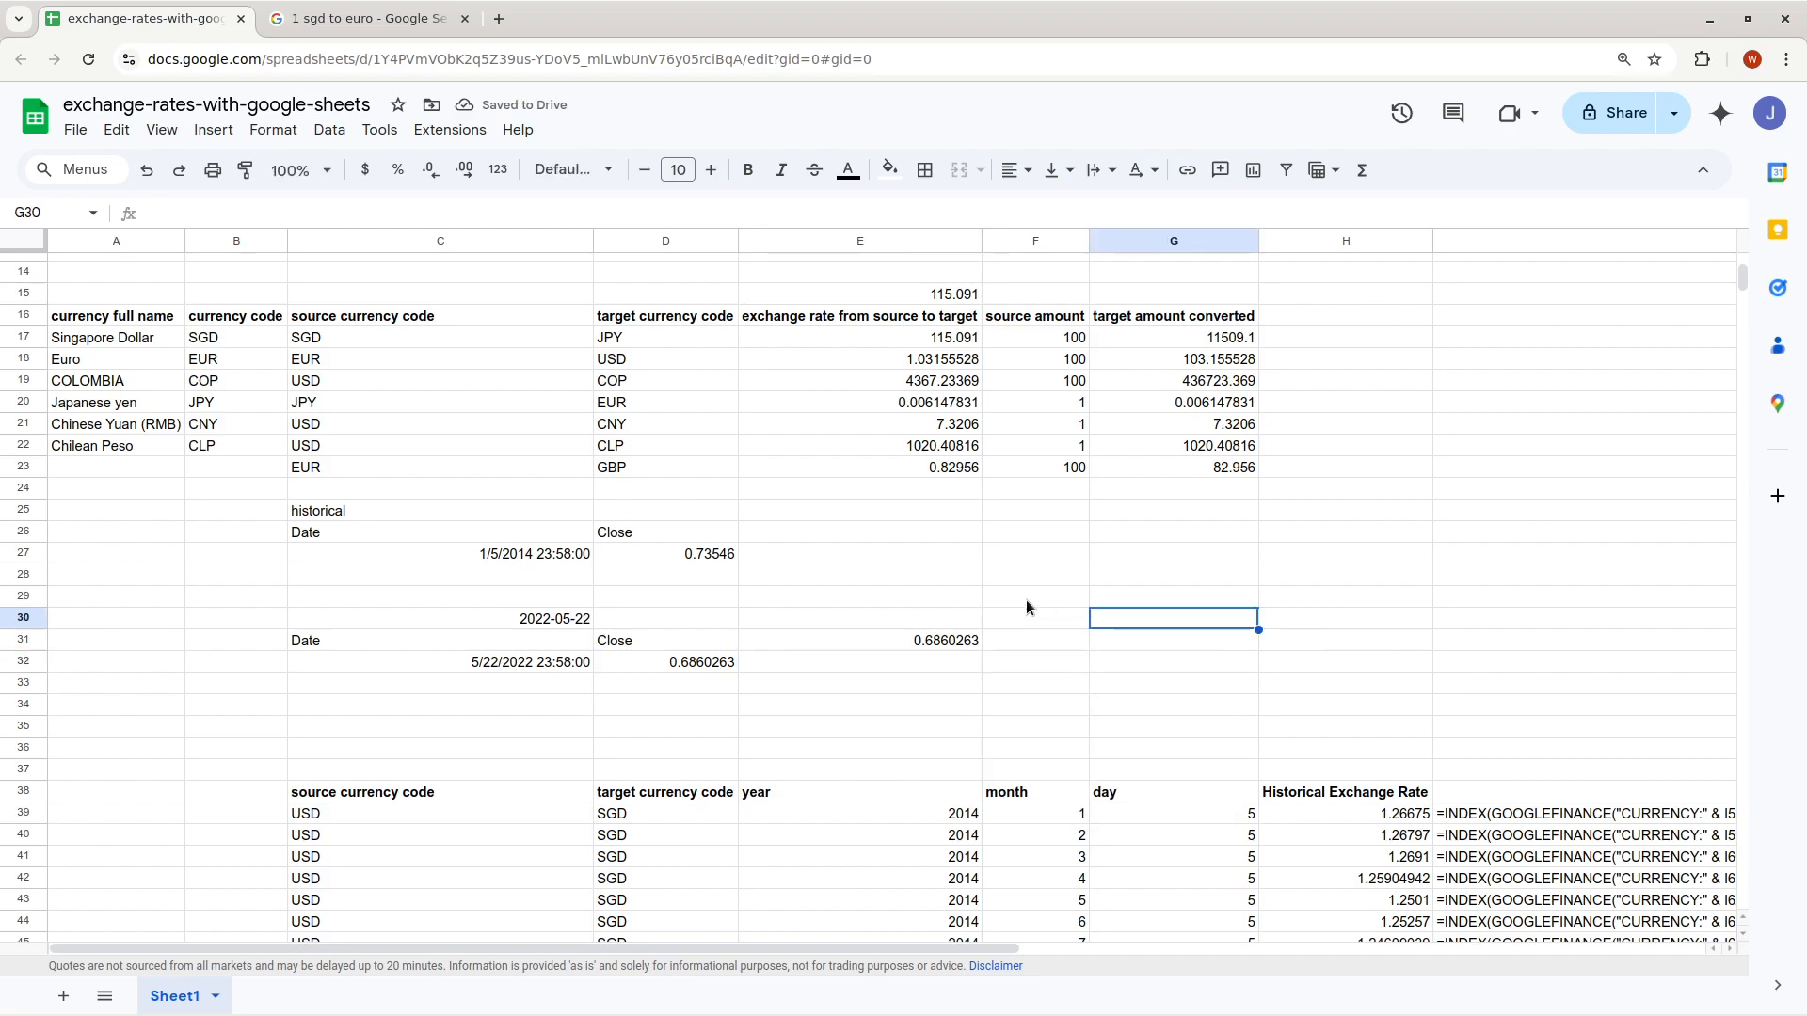
pyautogui.hotkey('ctrl', 'z')
# Enter =INDEX(GOOGLEFINANCE("CURRENCY:SGDEUR", "price", DATE(2022,5,22)),2,2) in cell E32, reusing the copied formula
pyautogui.click(824, 662)
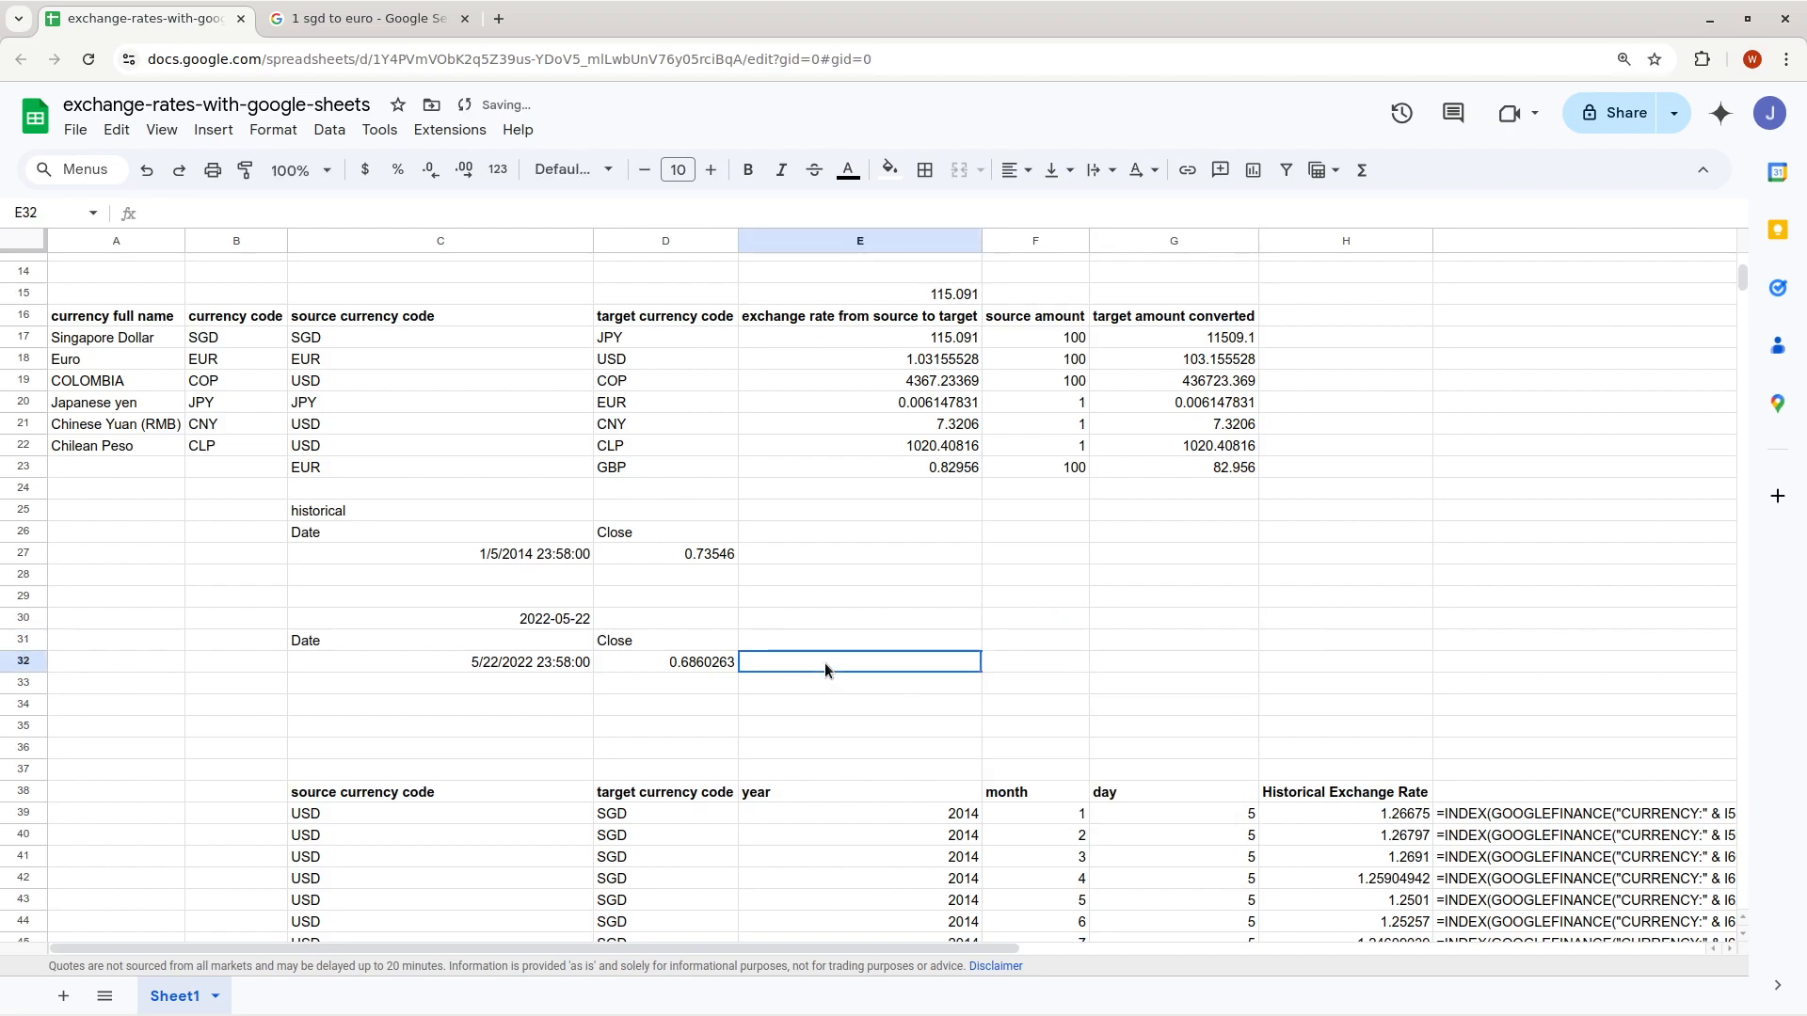
pyautogui.write('=')
pyautogui.hotkey('ctrl', 'a')
pyautogui.hotkey('ctrl', 'v')
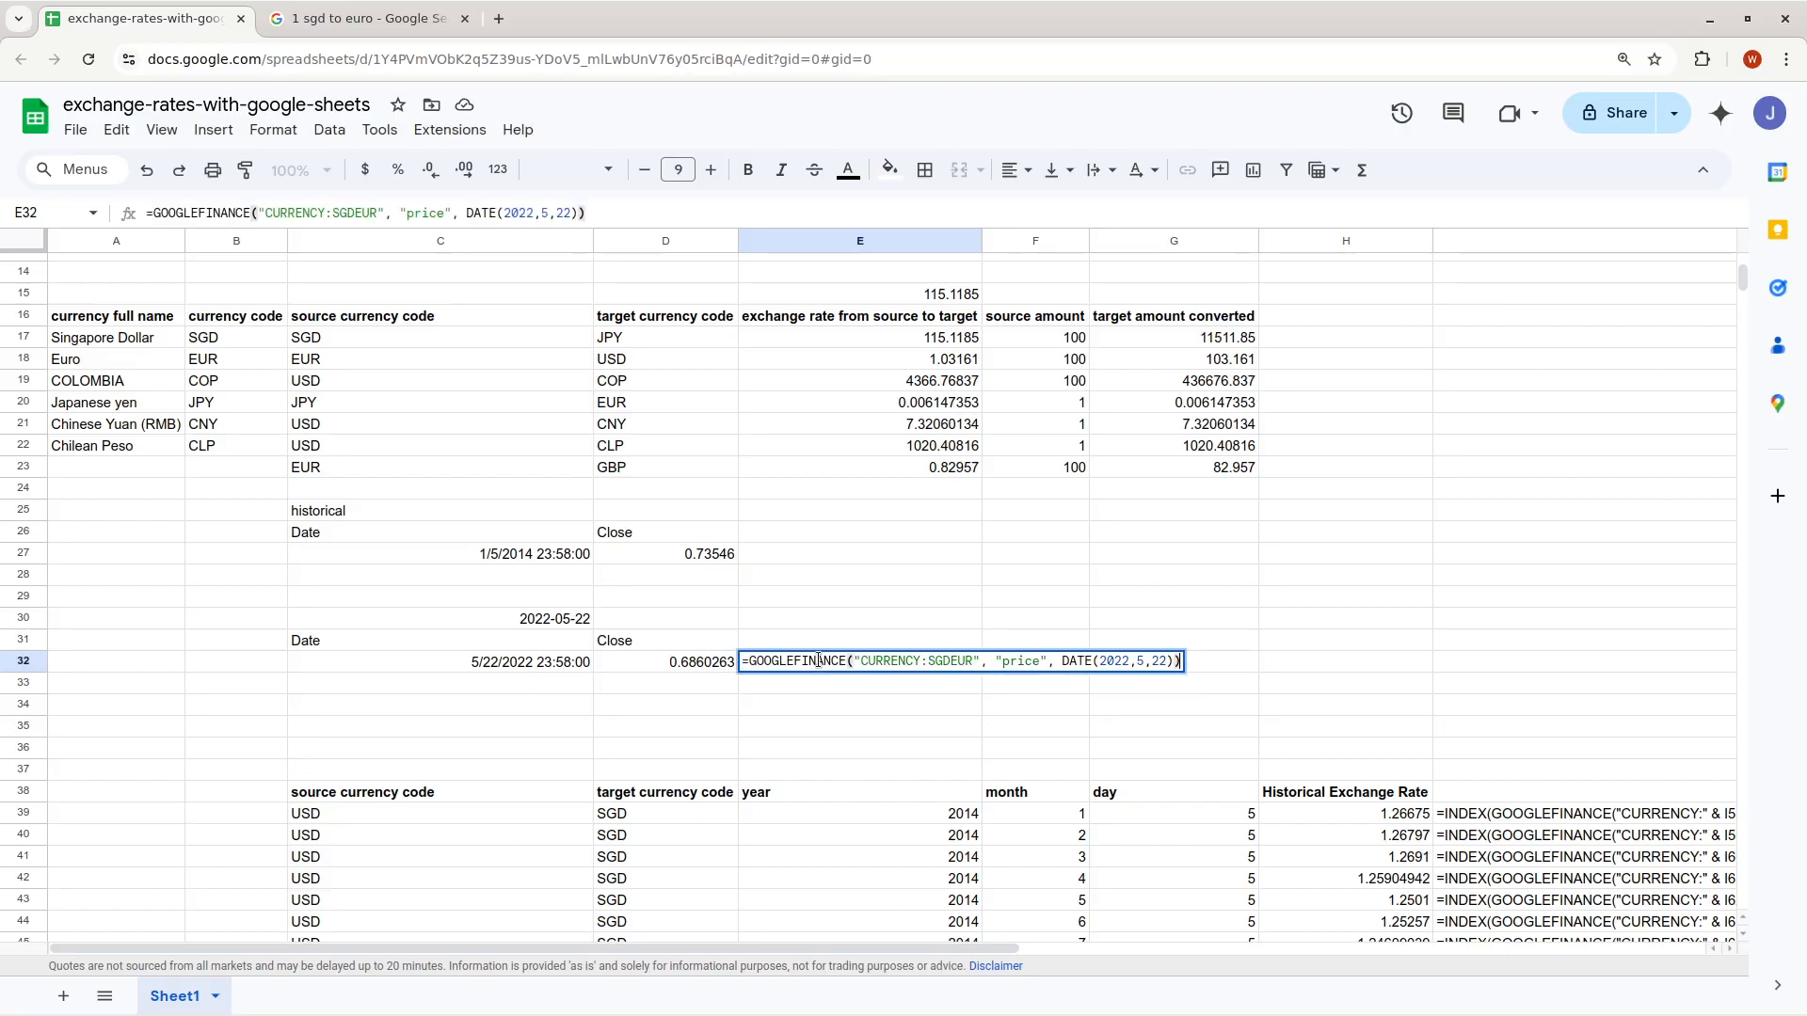
pyautogui.write(',2,2)')
pyautogui.click(747, 660)
pyautogui.write('INDEX(')
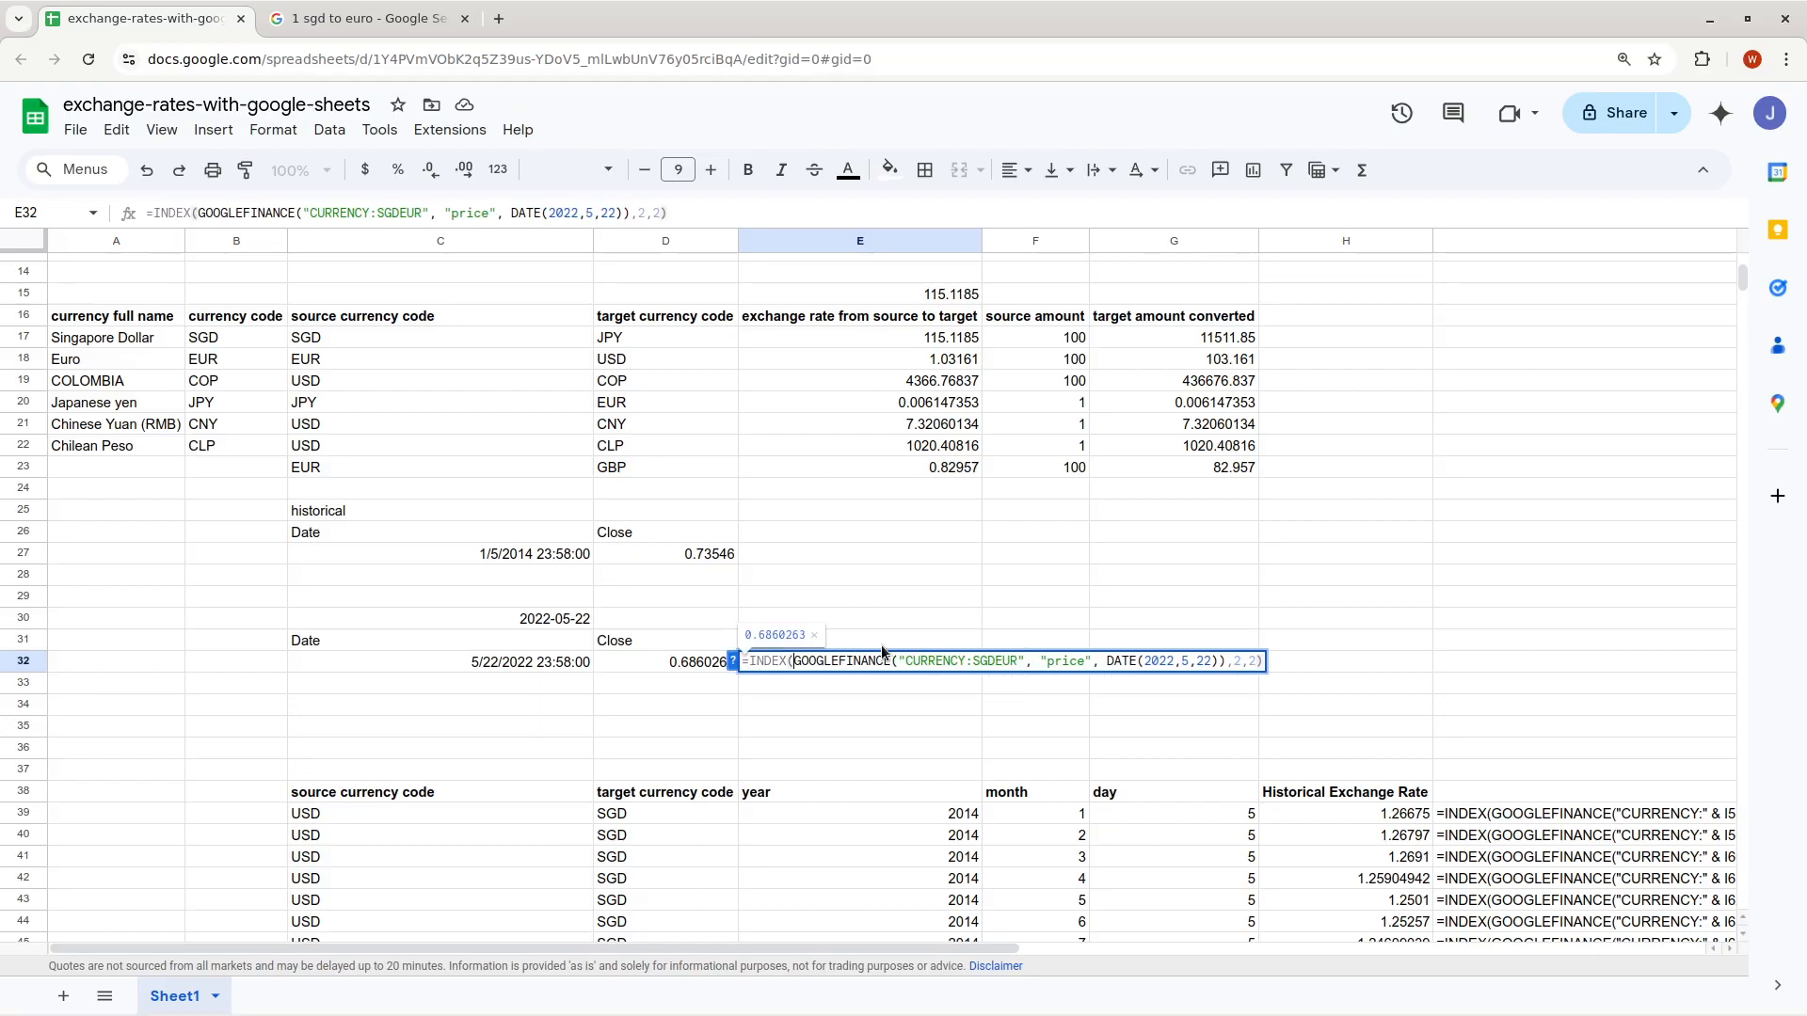
pyautogui.press('Return')
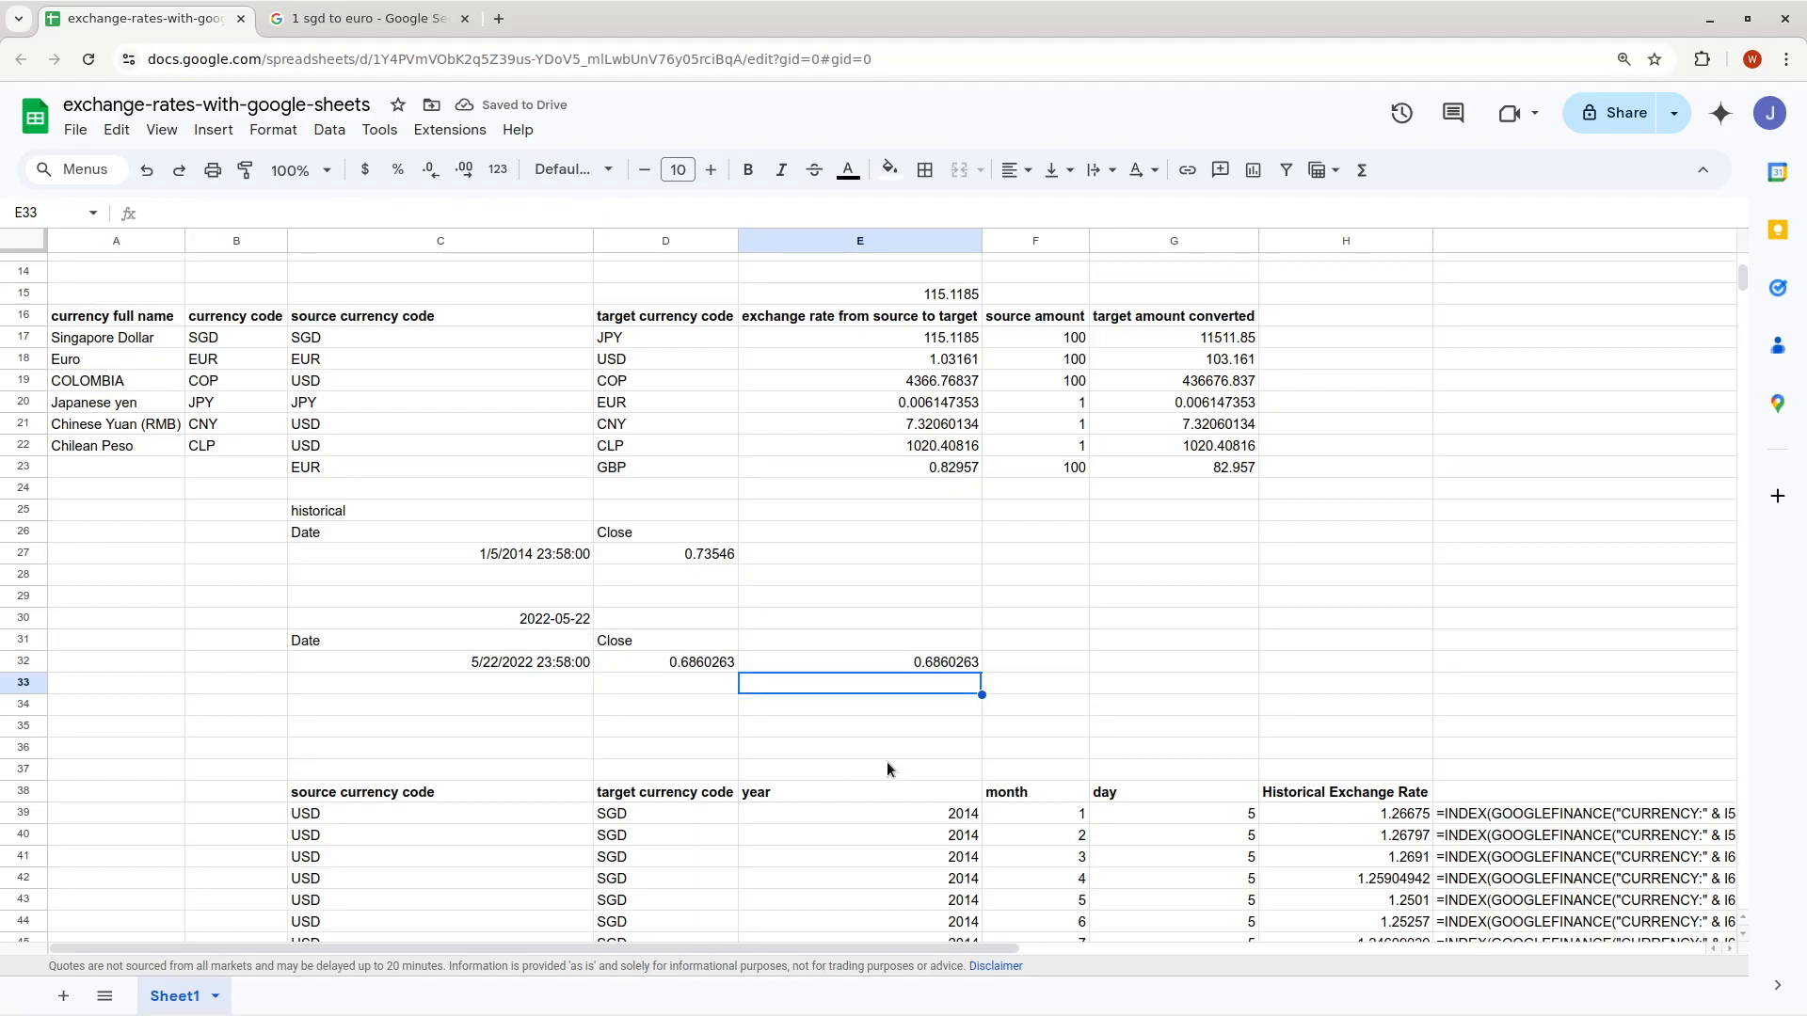
# Examine the historical rate table's currency codes, year, month and day values in rows 39 to 43
pyautogui.click(1250, 798)
pyautogui.click(1371, 792)
pyautogui.scroll(-3, 1205, 535)
pyautogui.click(329, 594)
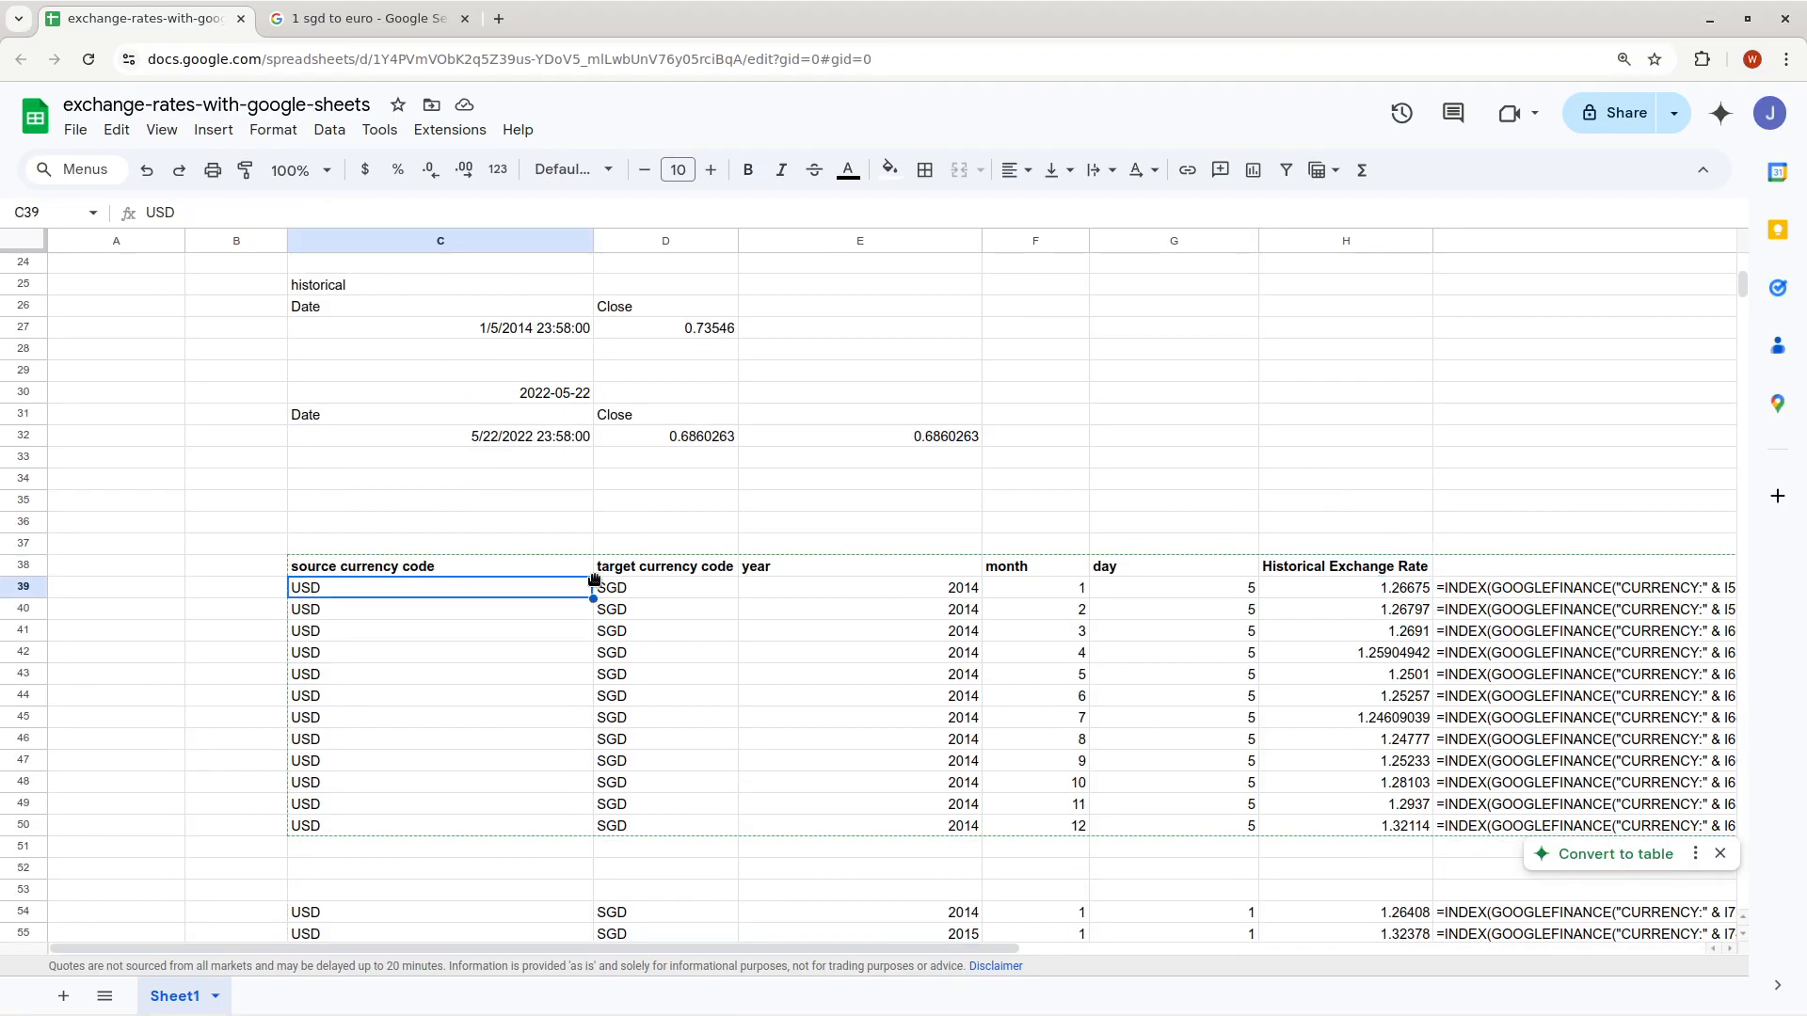
pyautogui.click(715, 585)
pyautogui.click(1035, 588)
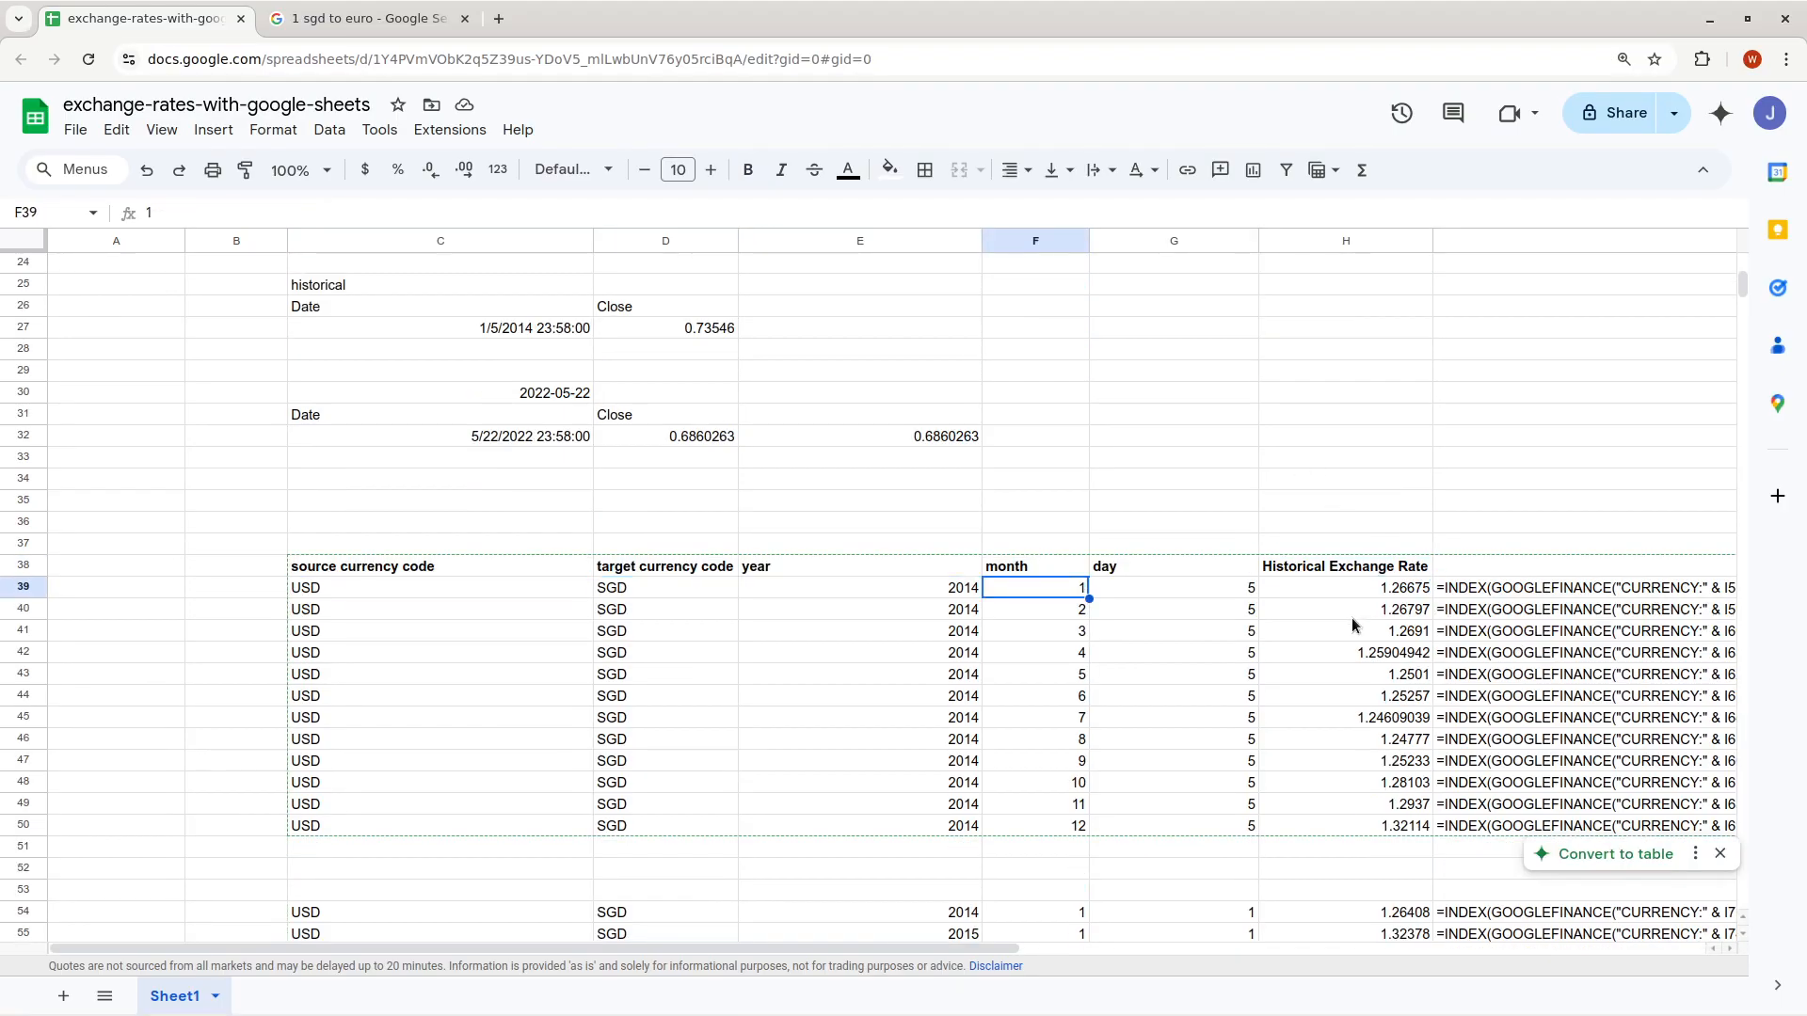
pyautogui.click(932, 593)
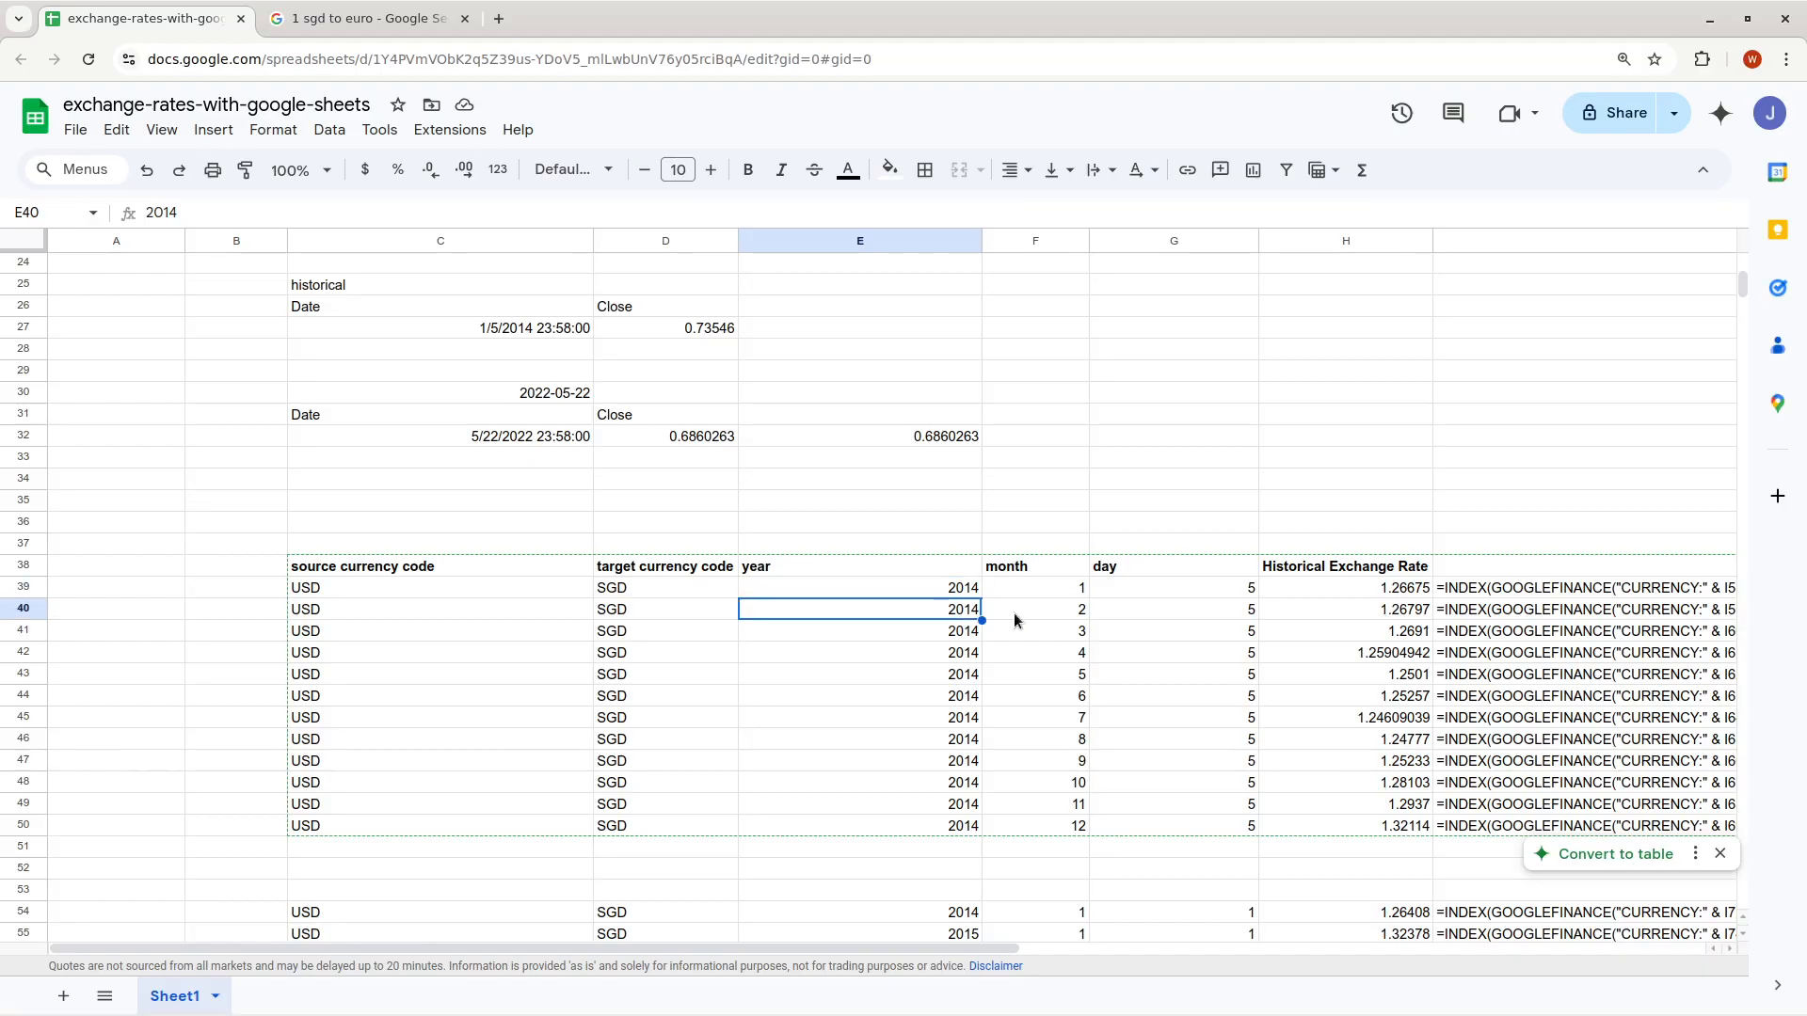
pyautogui.click(1047, 612)
pyautogui.click(1196, 614)
pyautogui.click(1080, 632)
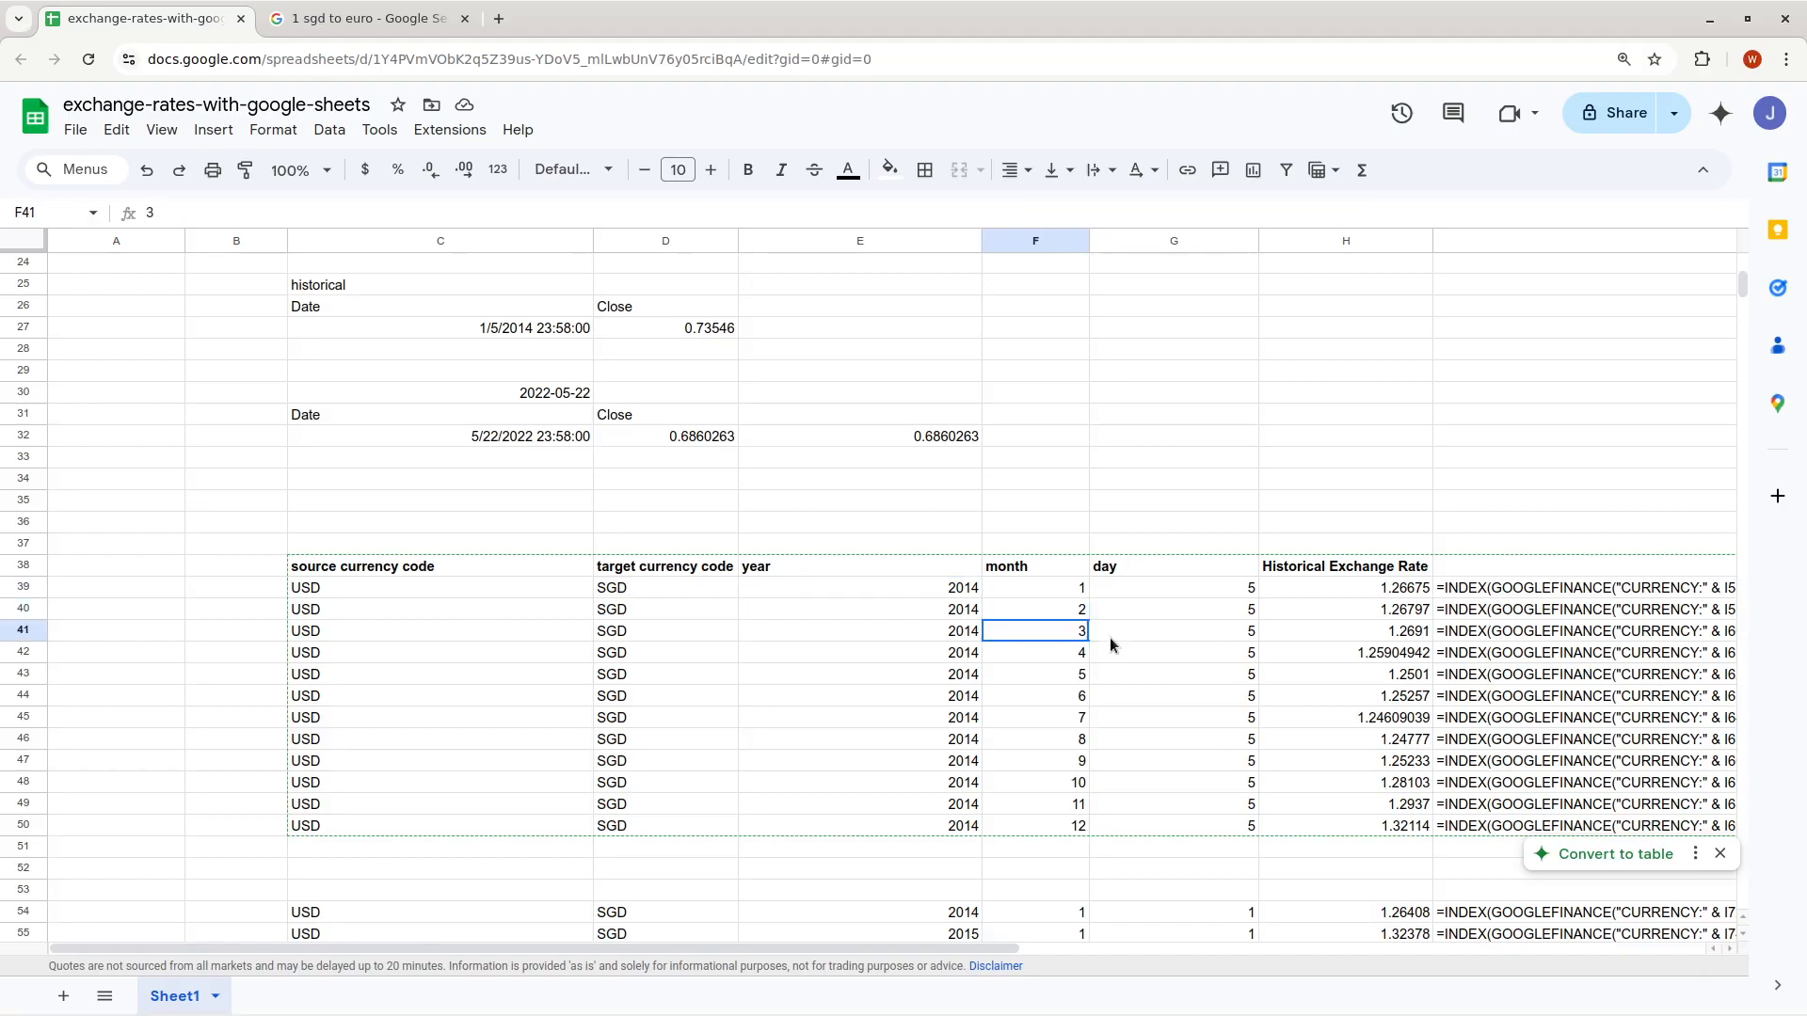
pyautogui.click(1204, 626)
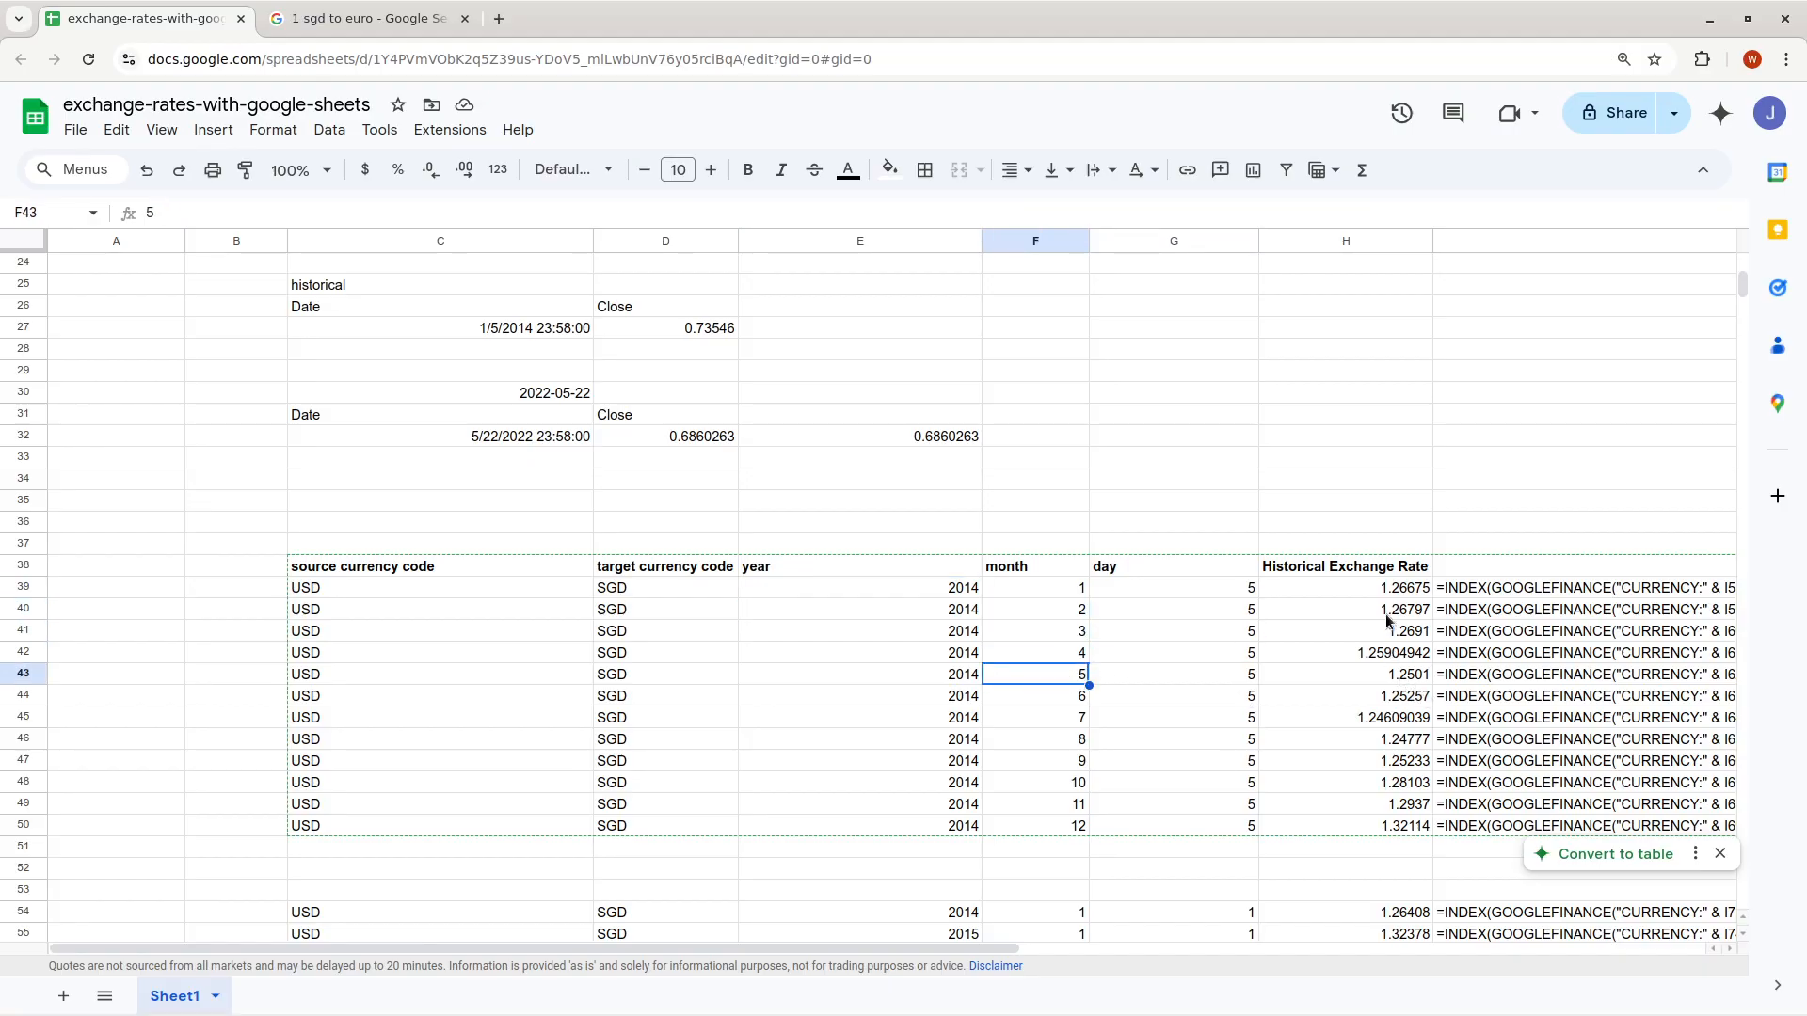
# Inspect the cell-referenced INDEX formula in H39 and the FORMULATEXT cell I39 beside it without changing them
pyautogui.click(1381, 569)
pyautogui.click(1383, 591)
pyautogui.doubleClick(1384, 591)
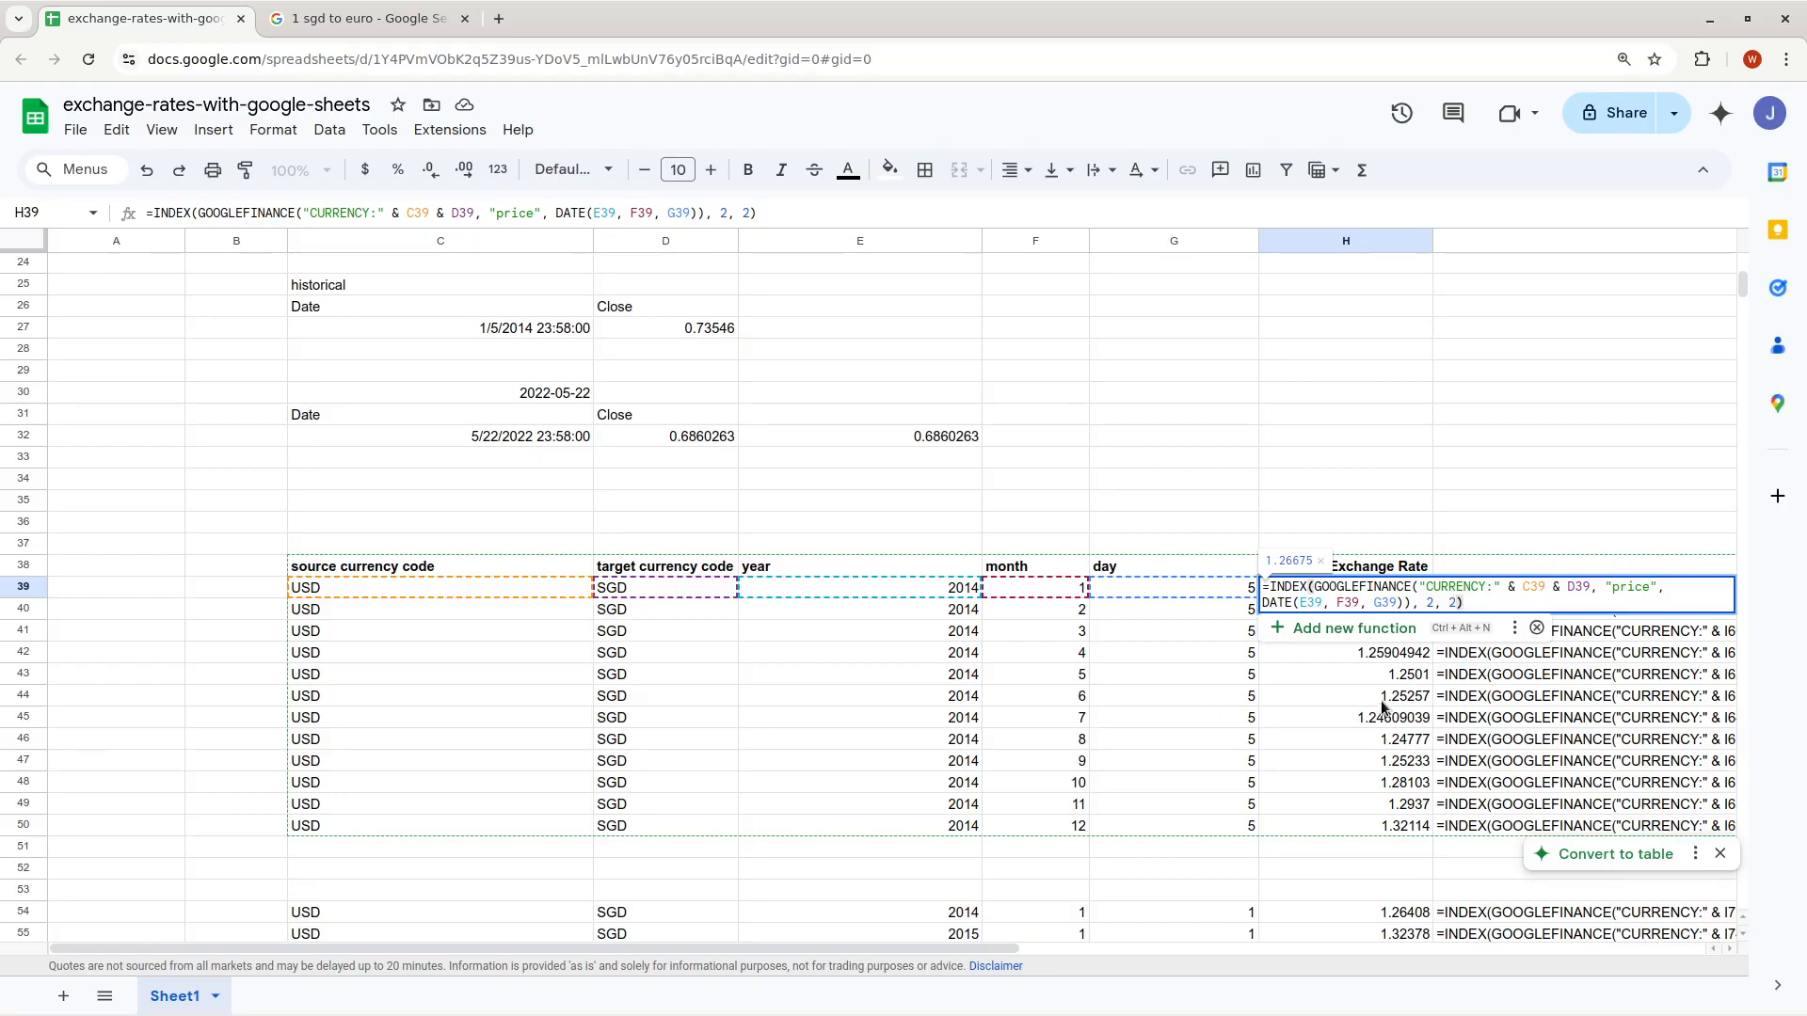
pyautogui.press('Escape')
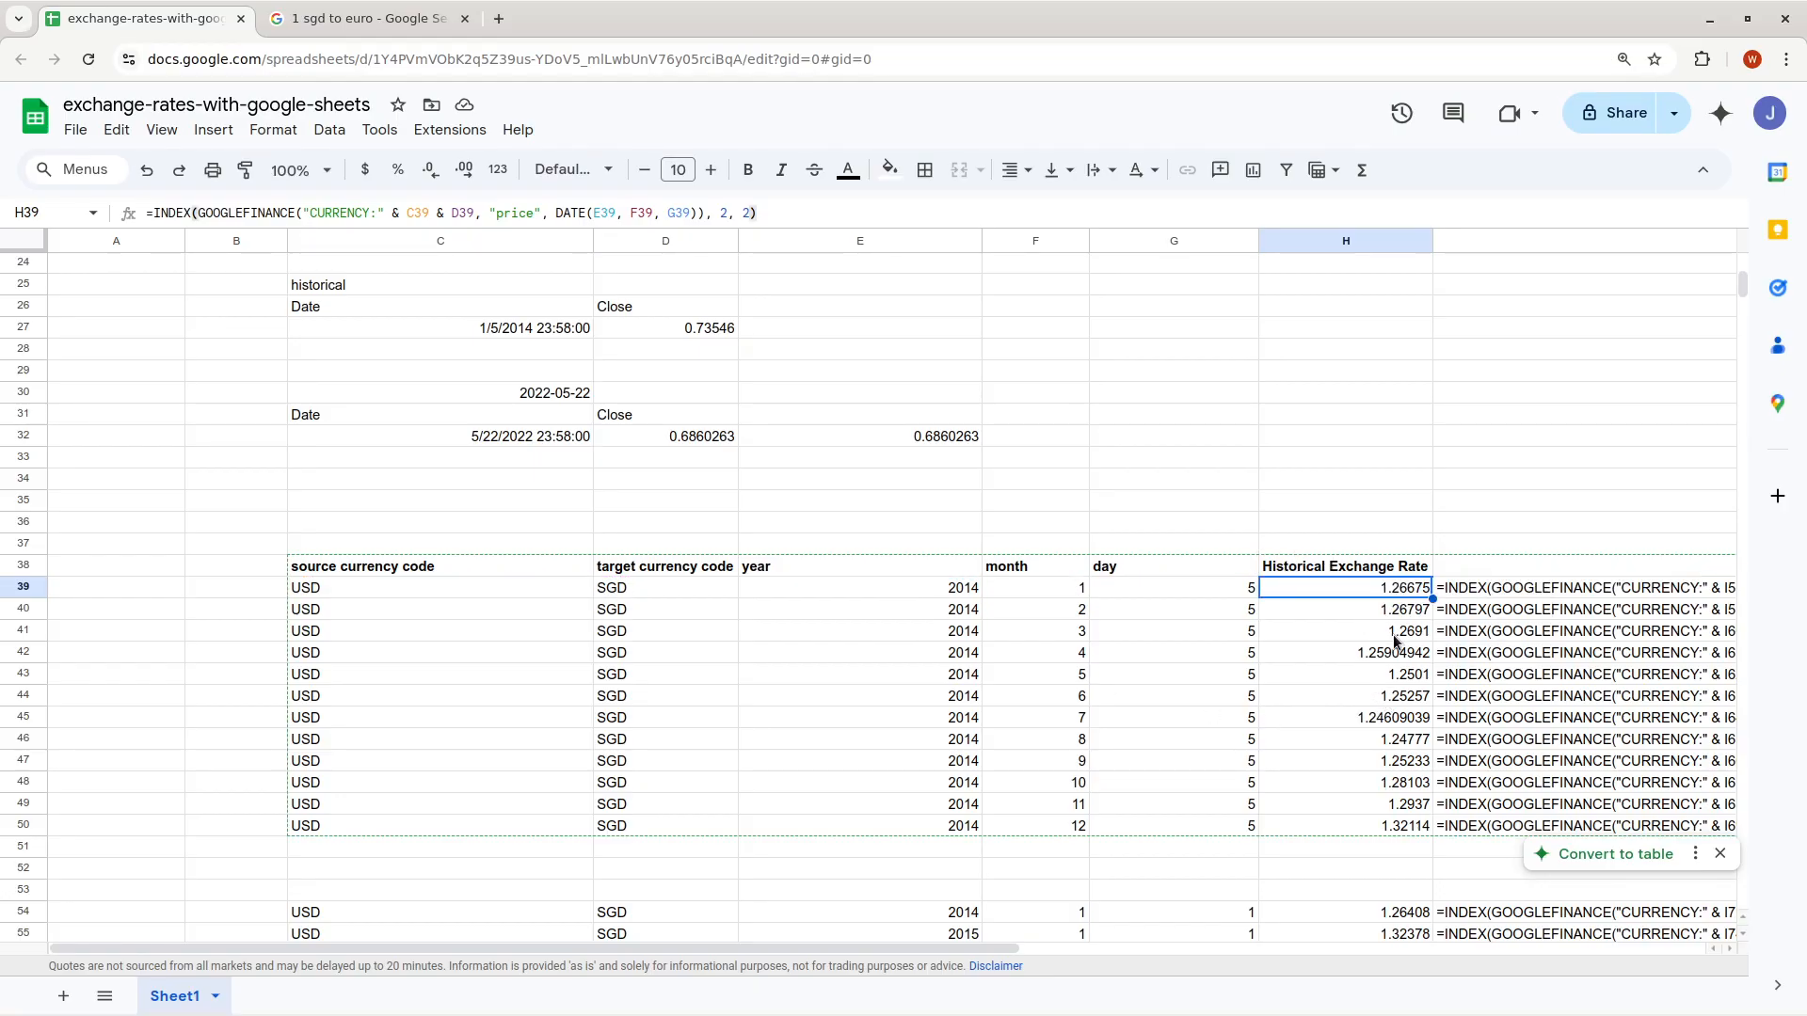
pyautogui.click(1532, 595)
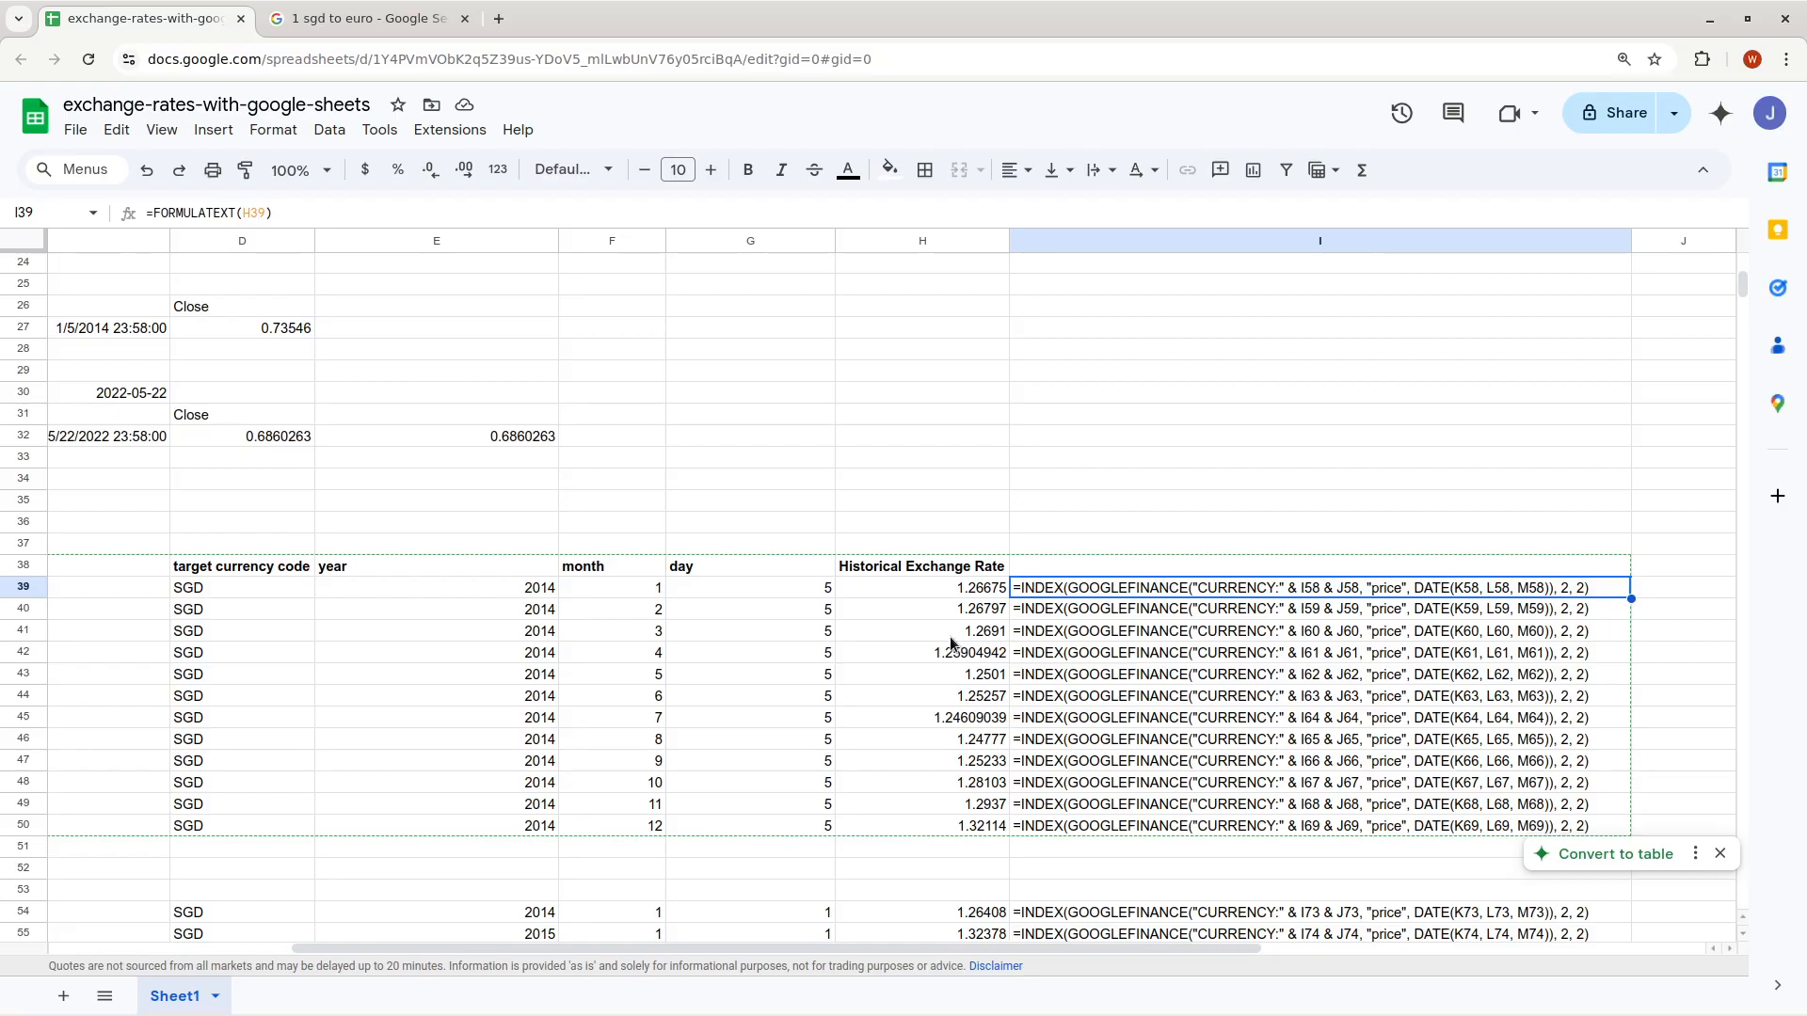
# Examine the yearly USD to SGD table in rows 54 to 65 and the USD to CNY table in rows 77 to 88
pyautogui.moveTo(1126, 524); pyautogui.dragTo(161, 496)
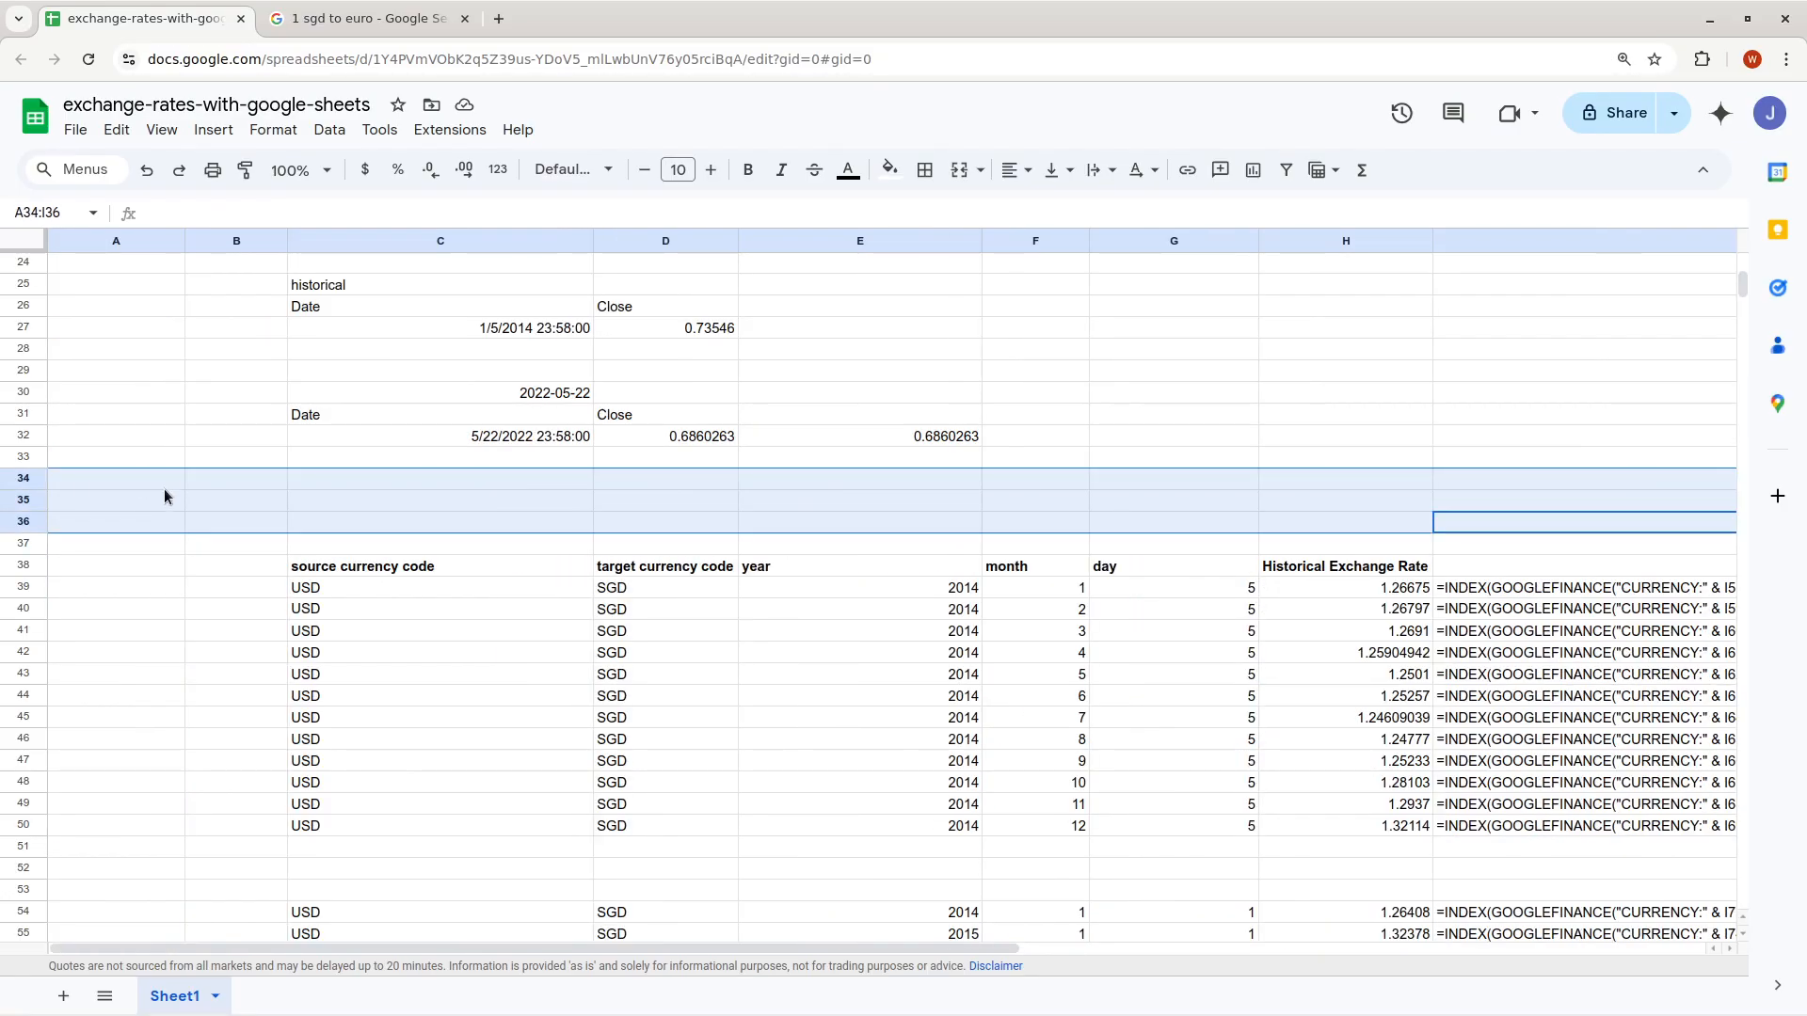
pyautogui.scroll(-7, 759, 617)
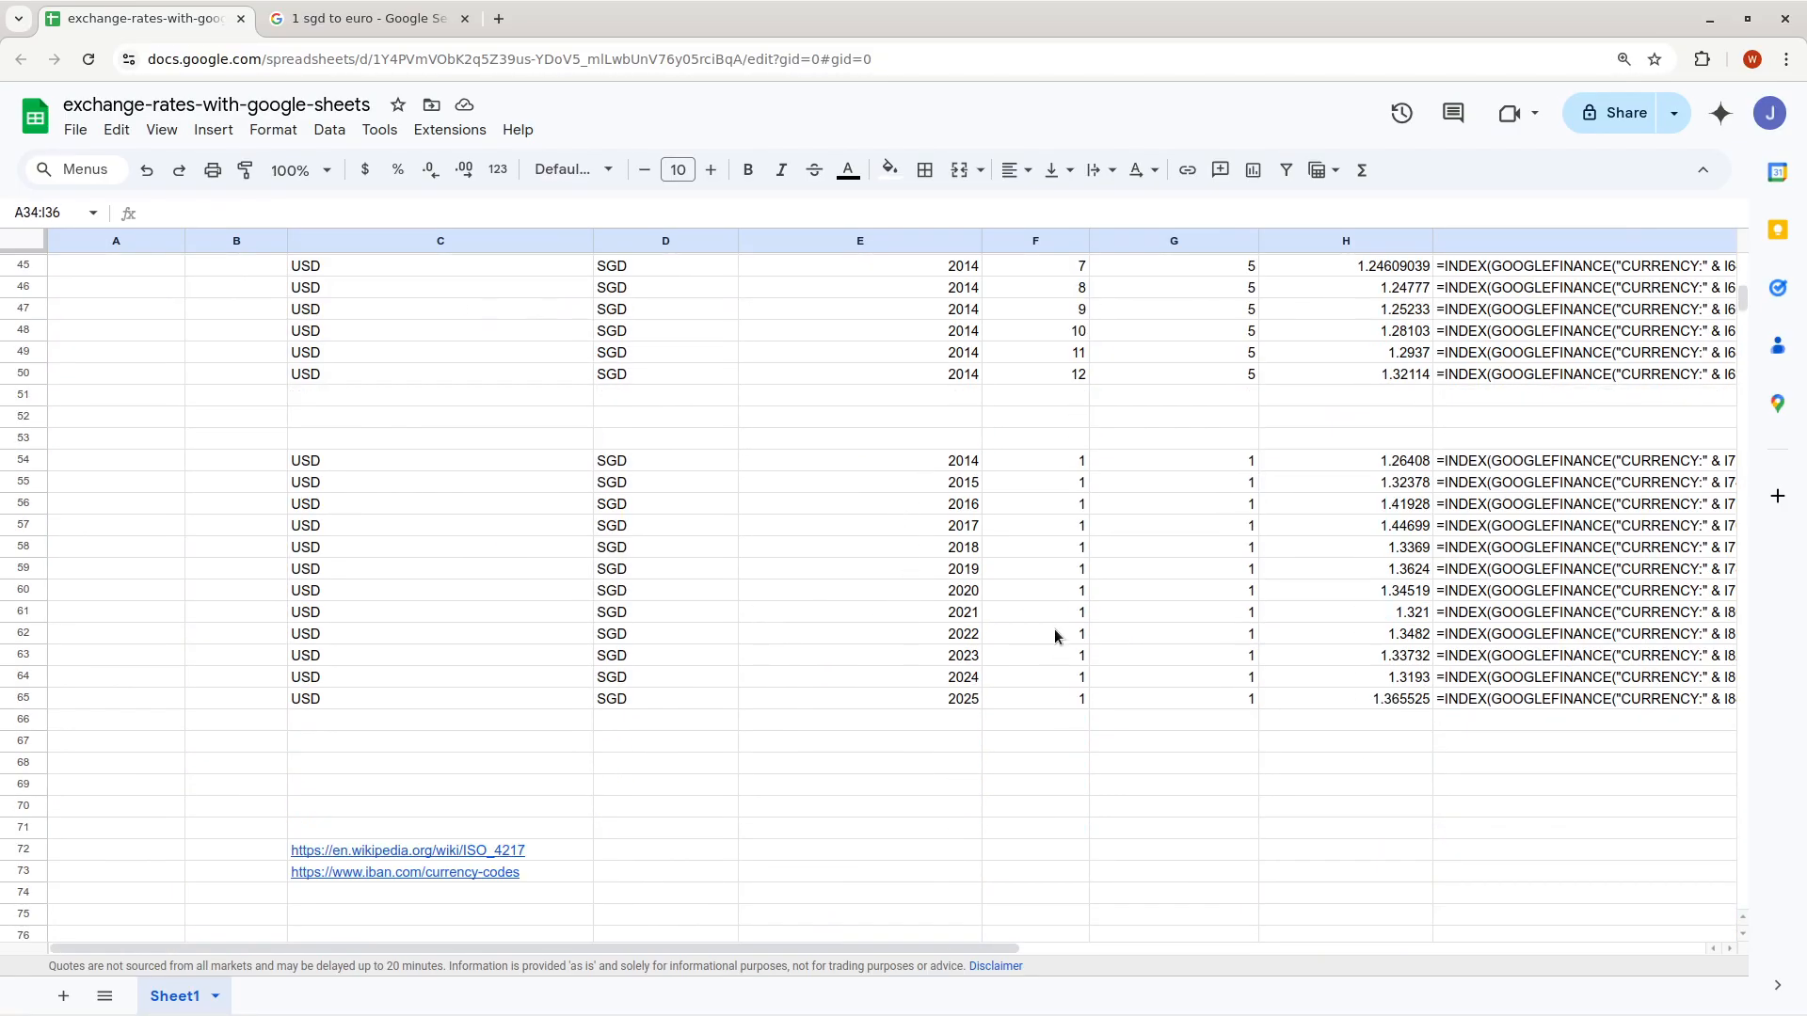
pyautogui.scroll(-4, 1059, 647)
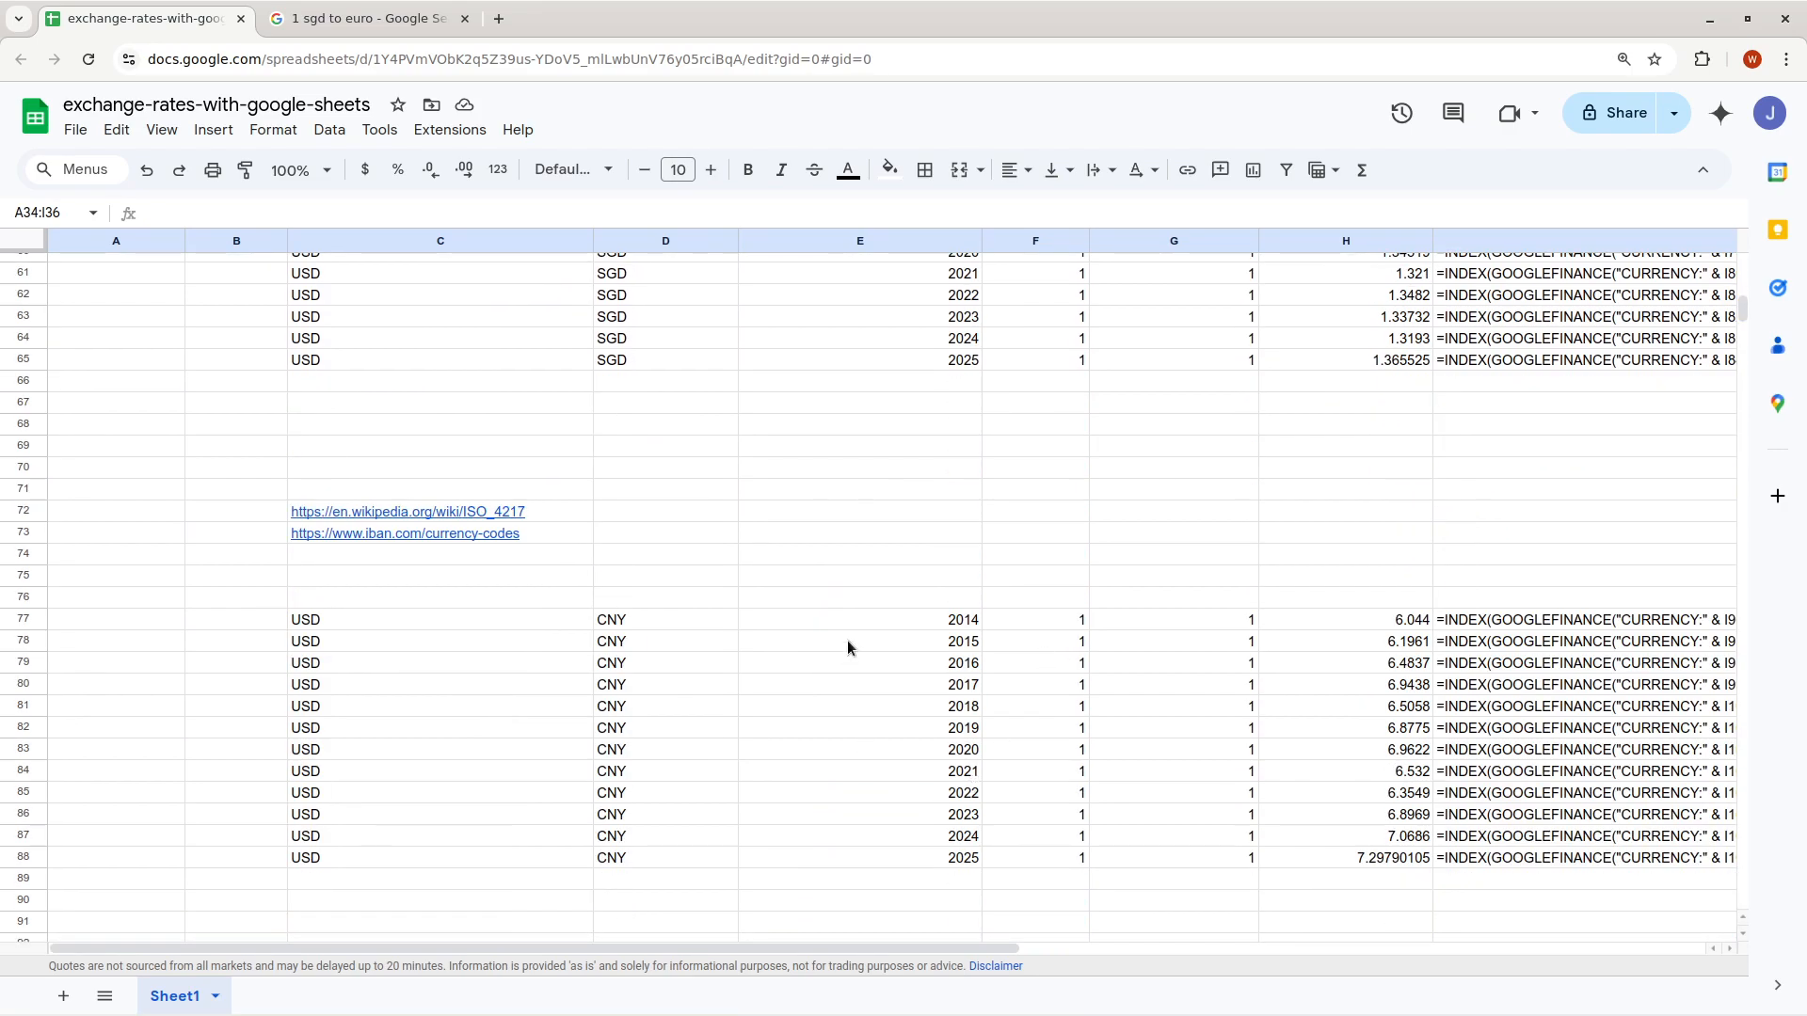
pyautogui.click(847, 641)
pyautogui.press('Right')
pyautogui.press('Right')
pyautogui.press('Right')
pyautogui.press('Right')
pyautogui.moveTo(541, 684); pyautogui.dragTo(306, 726)
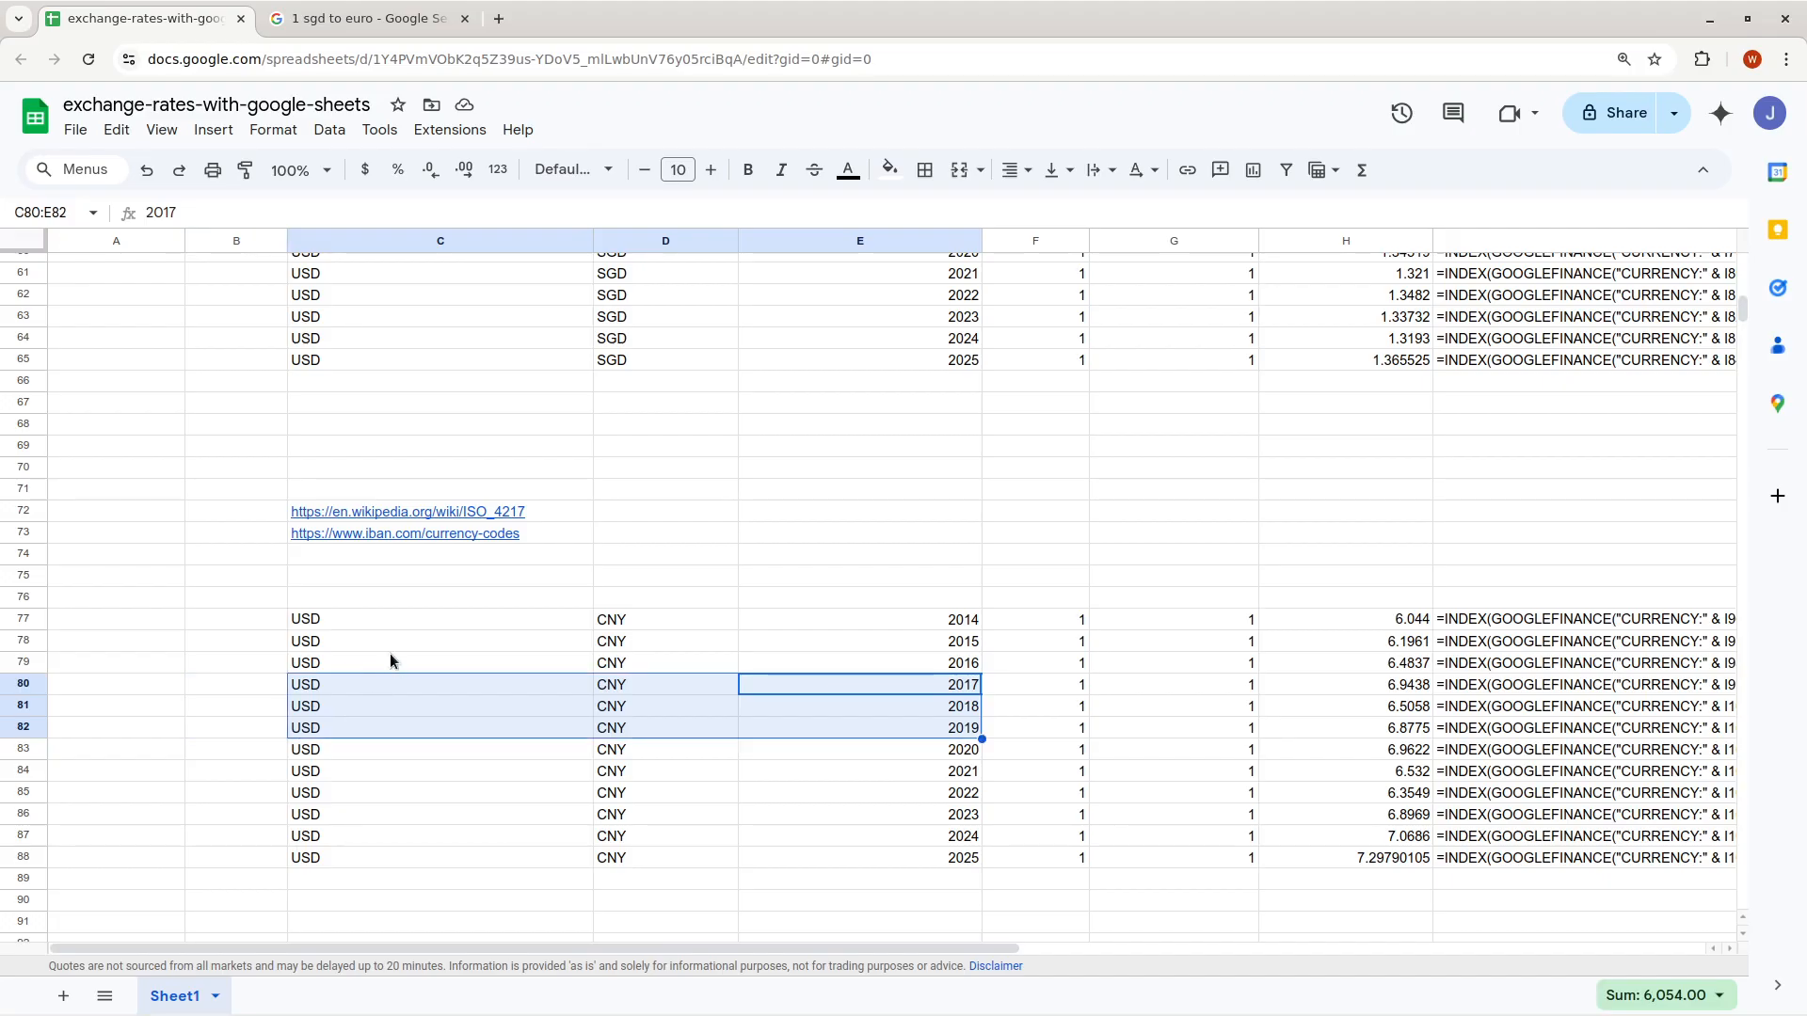
pyautogui.click(513, 641)
pyautogui.press('Right')
pyautogui.press('Right')
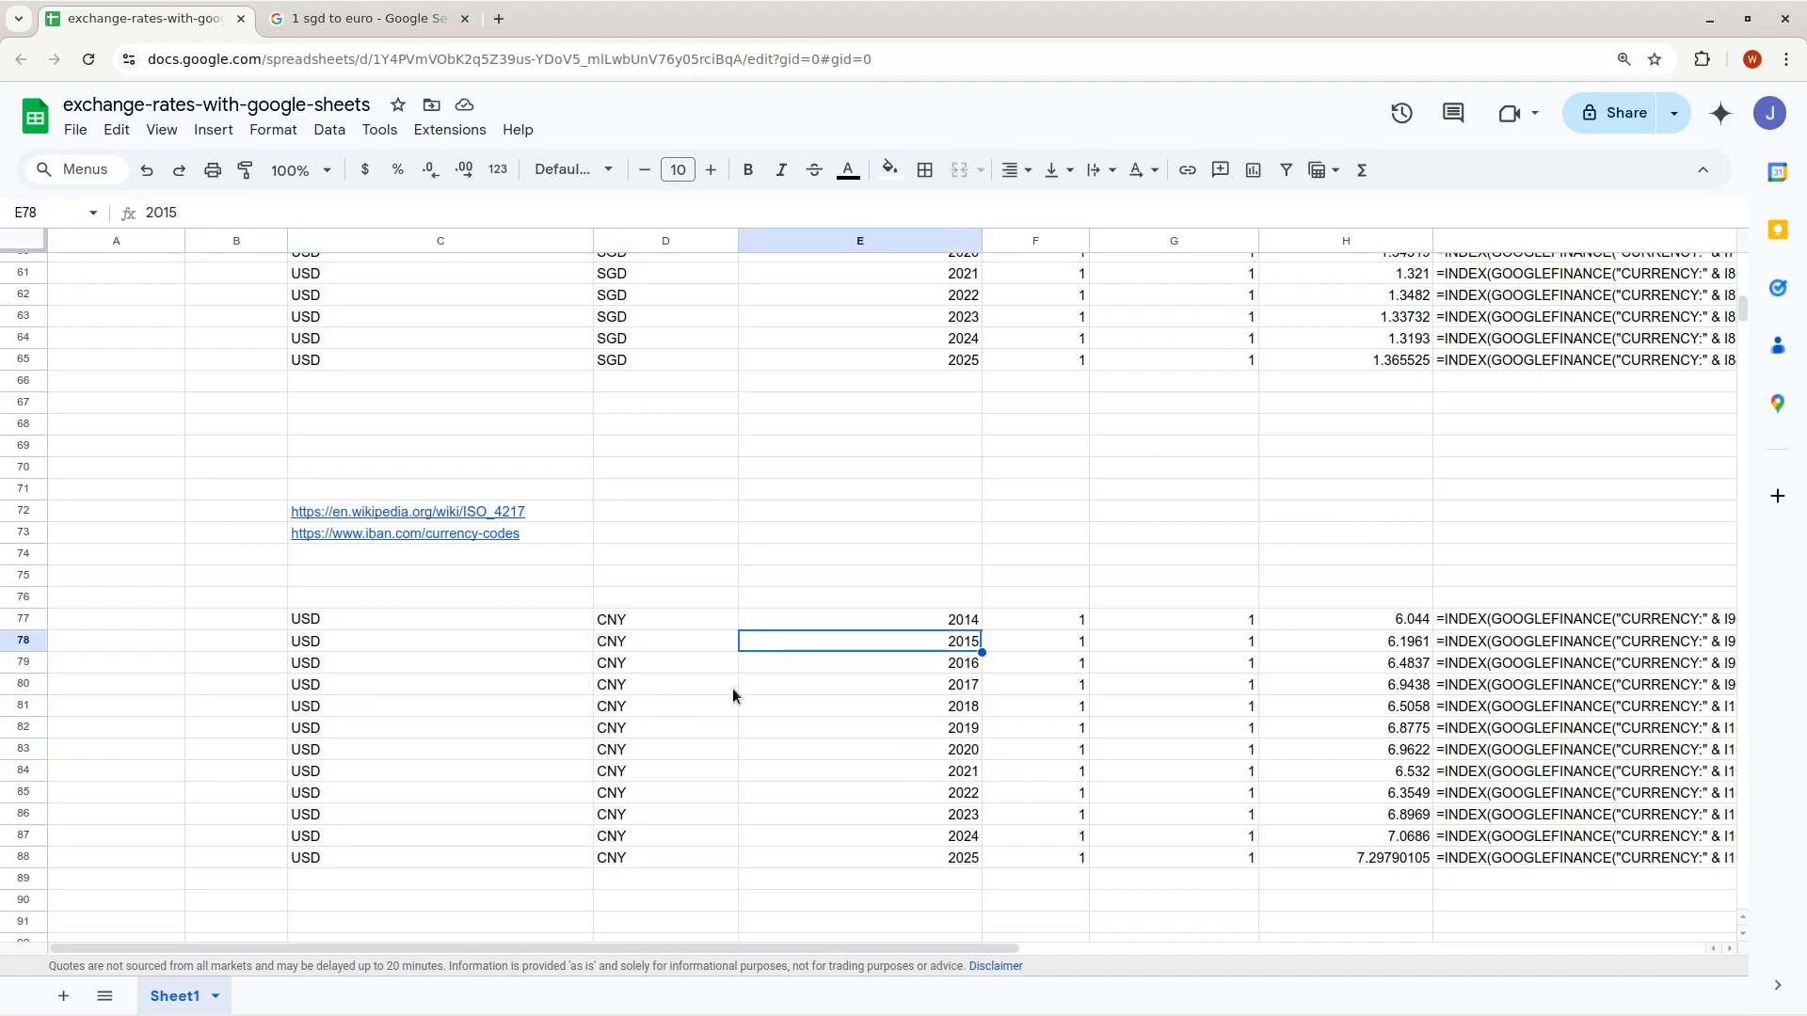
pyautogui.click(610, 621)
pyautogui.press('Right')
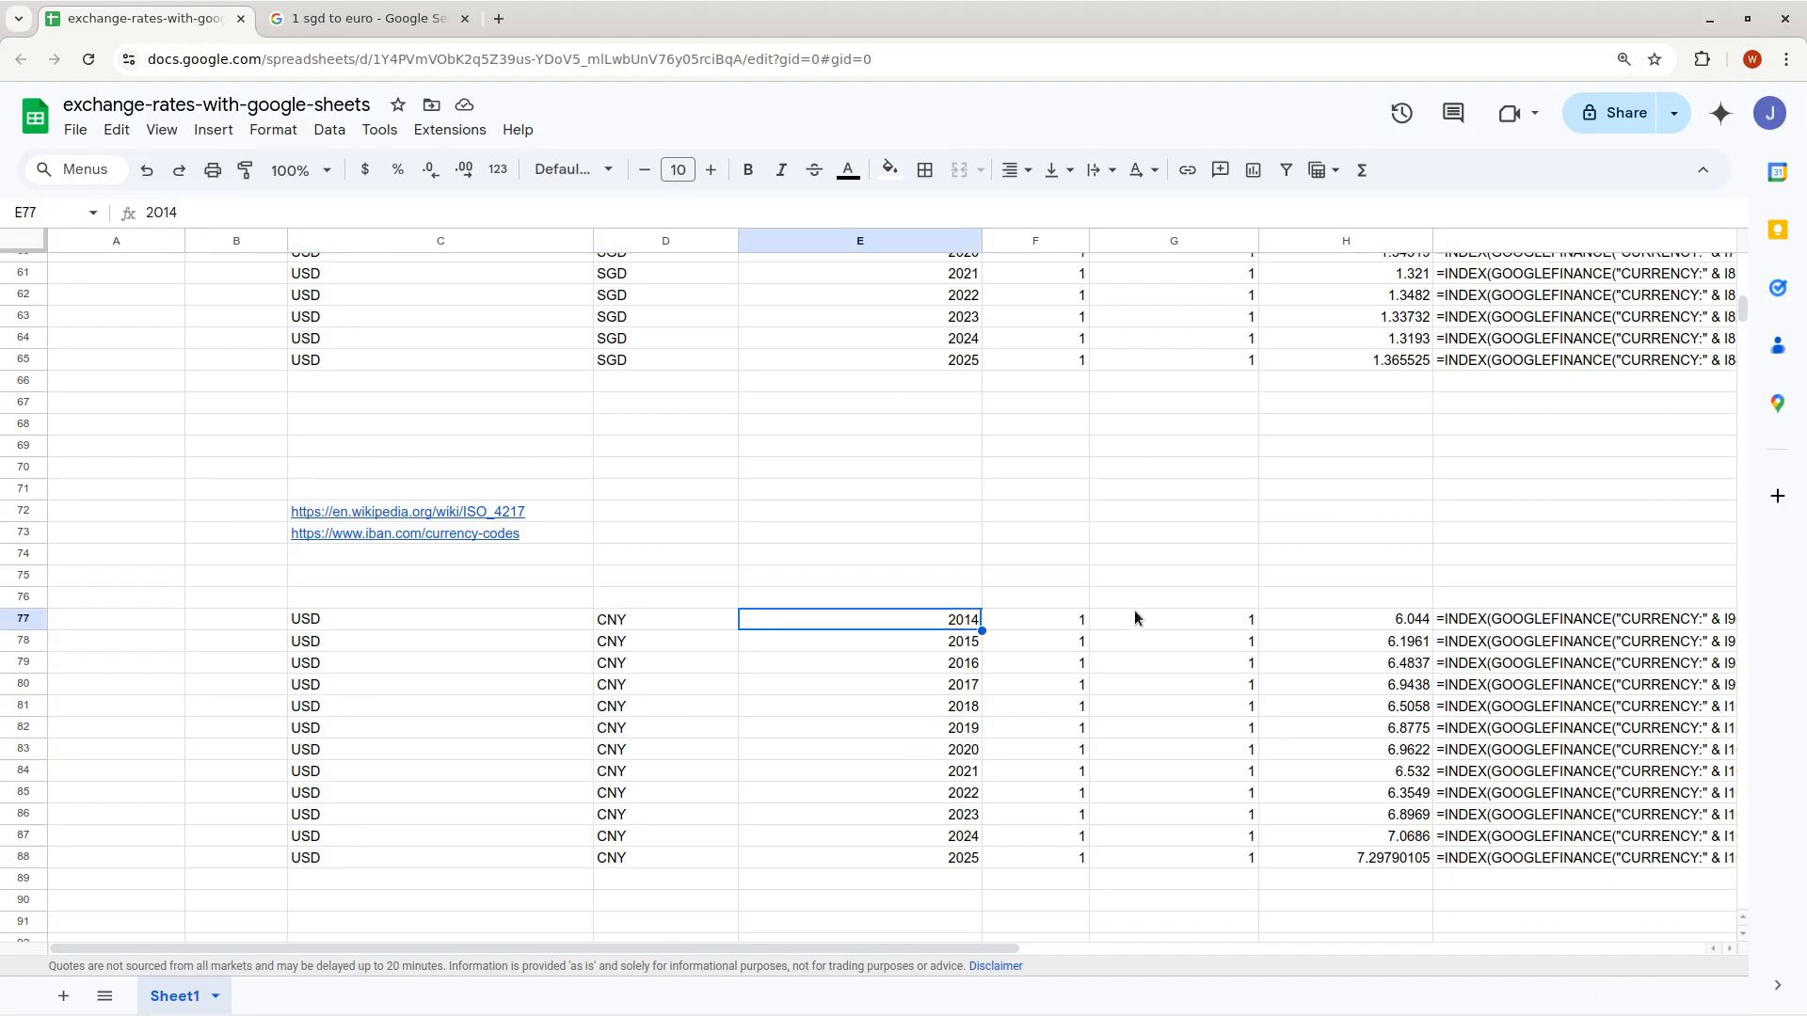
# Copy the header row, source currency code through Historical Exchange Rate, from C38:H38 into C76:H76 above the USD to CNY table
pyautogui.scroll(6, 951, 443)
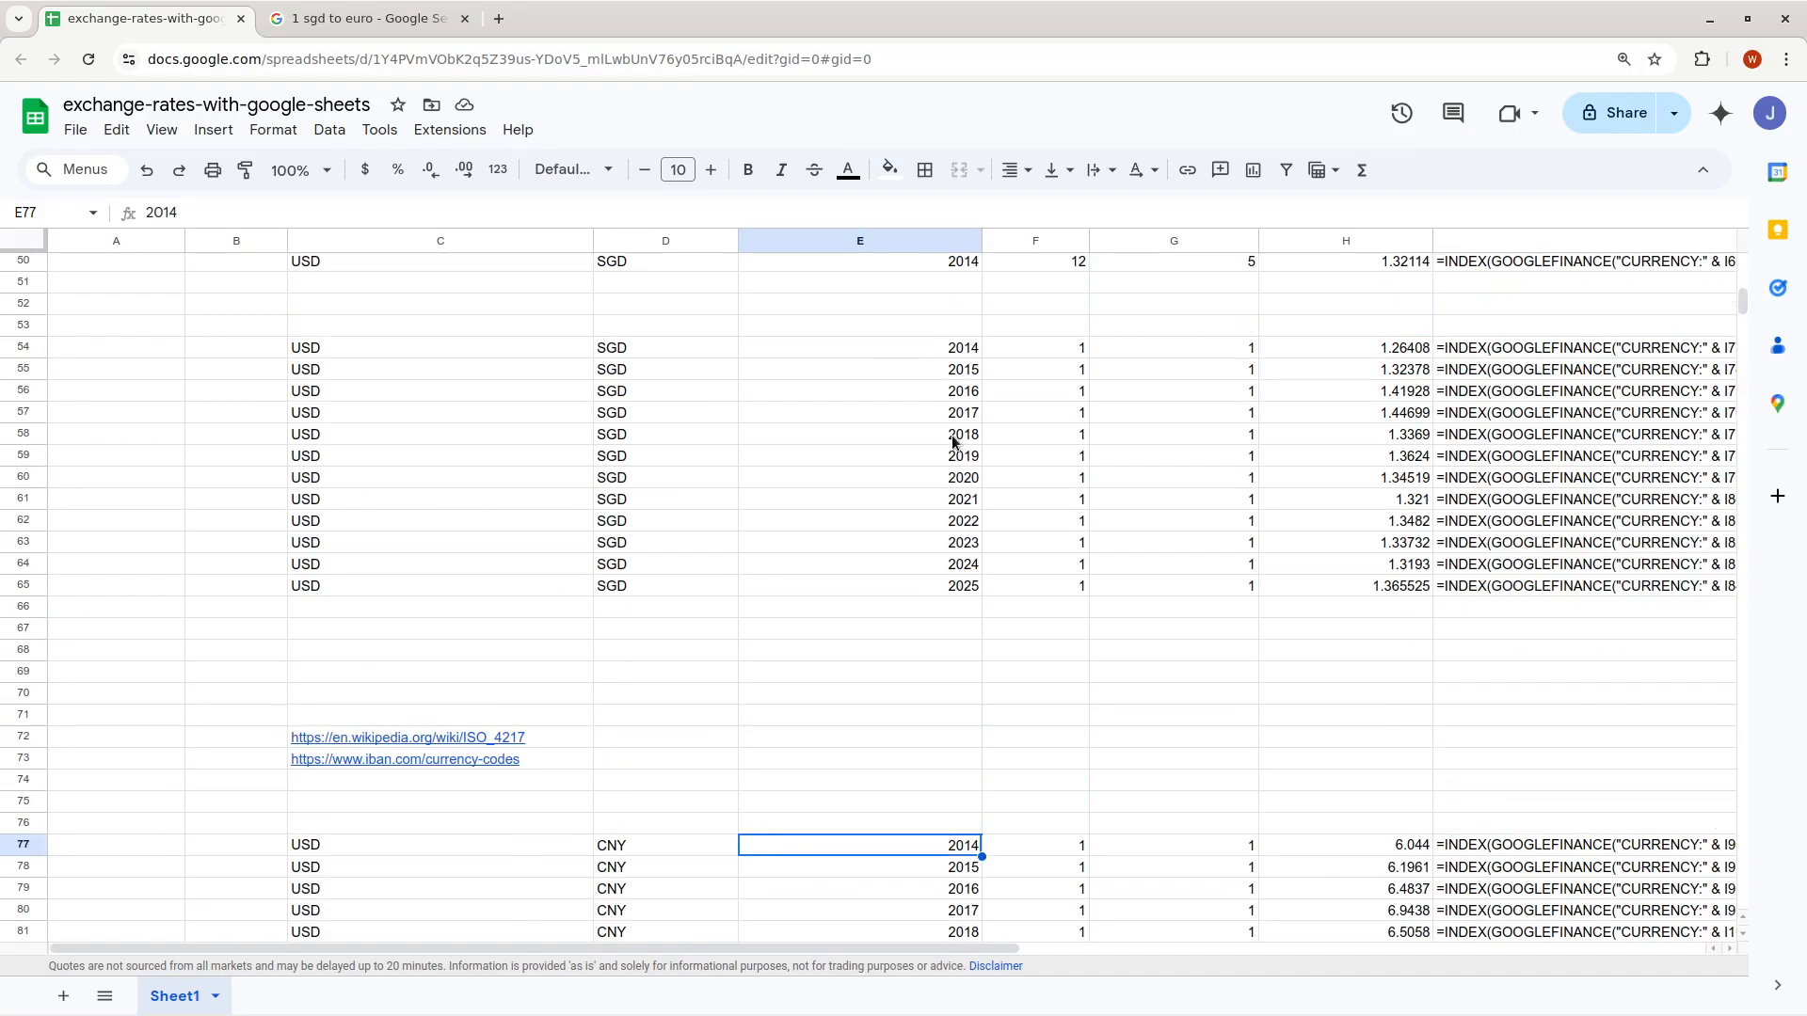
pyautogui.scroll(3, 950, 470)
pyautogui.moveTo(1383, 569); pyautogui.dragTo(367, 570)
pyautogui.hotkey('ctrl', 'c')
pyautogui.scroll(-10, 398, 697)
pyautogui.click(388, 696)
pyautogui.click(416, 715)
pyautogui.hotkey('ctrl', 'v')
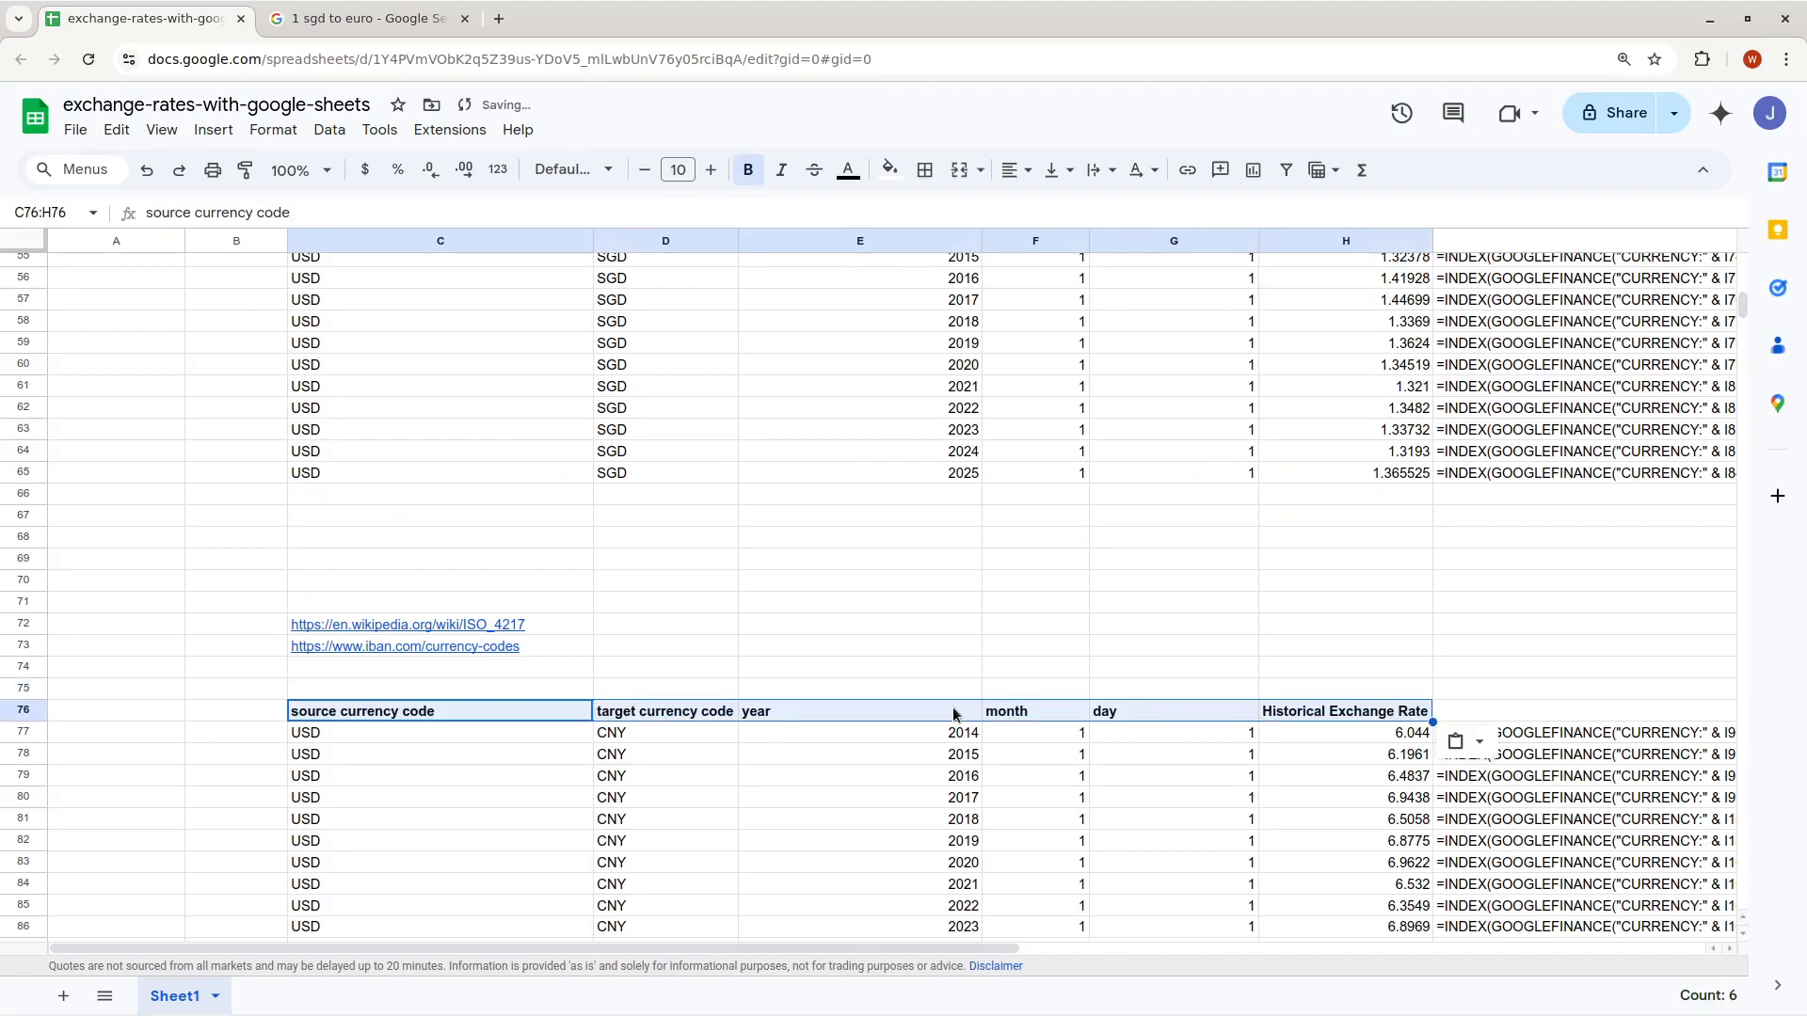
# Inspect the INDEX formula in H77 and the year, month and day cells of the USD to CNY table without changing them
pyautogui.click(730, 777)
pyautogui.scroll(-2, 1035, 668)
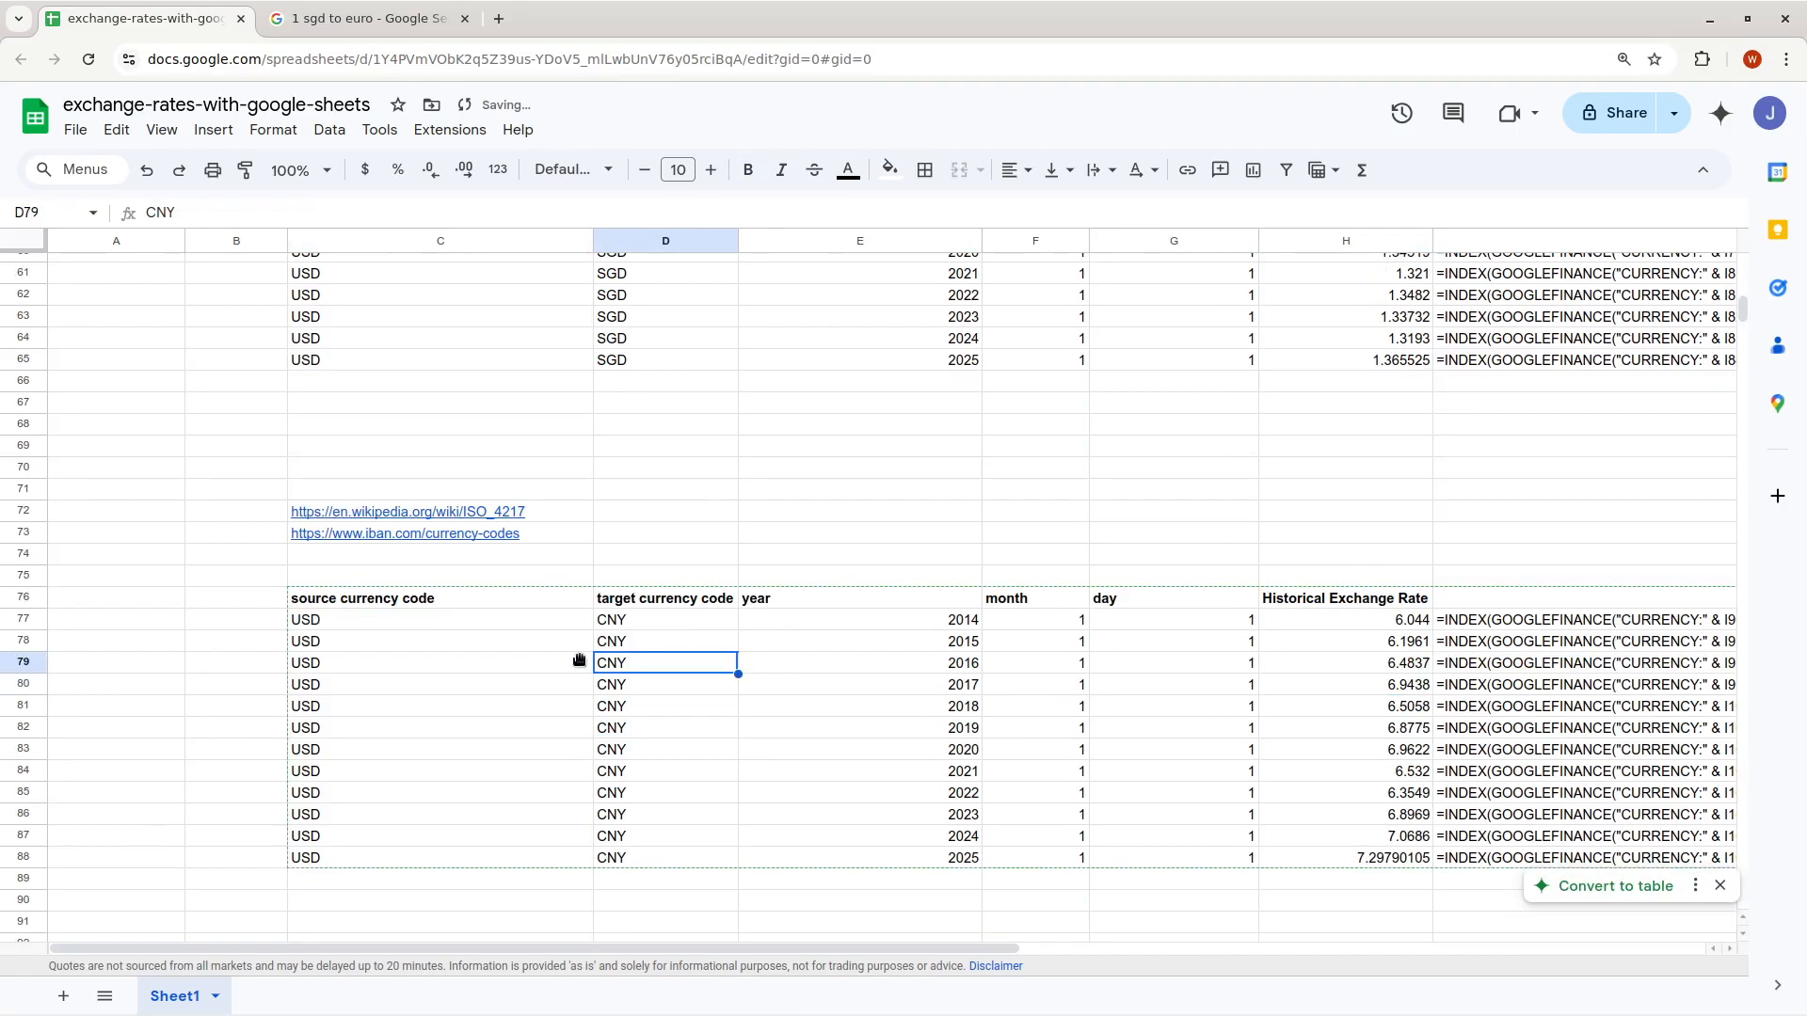
pyautogui.doubleClick(1375, 623)
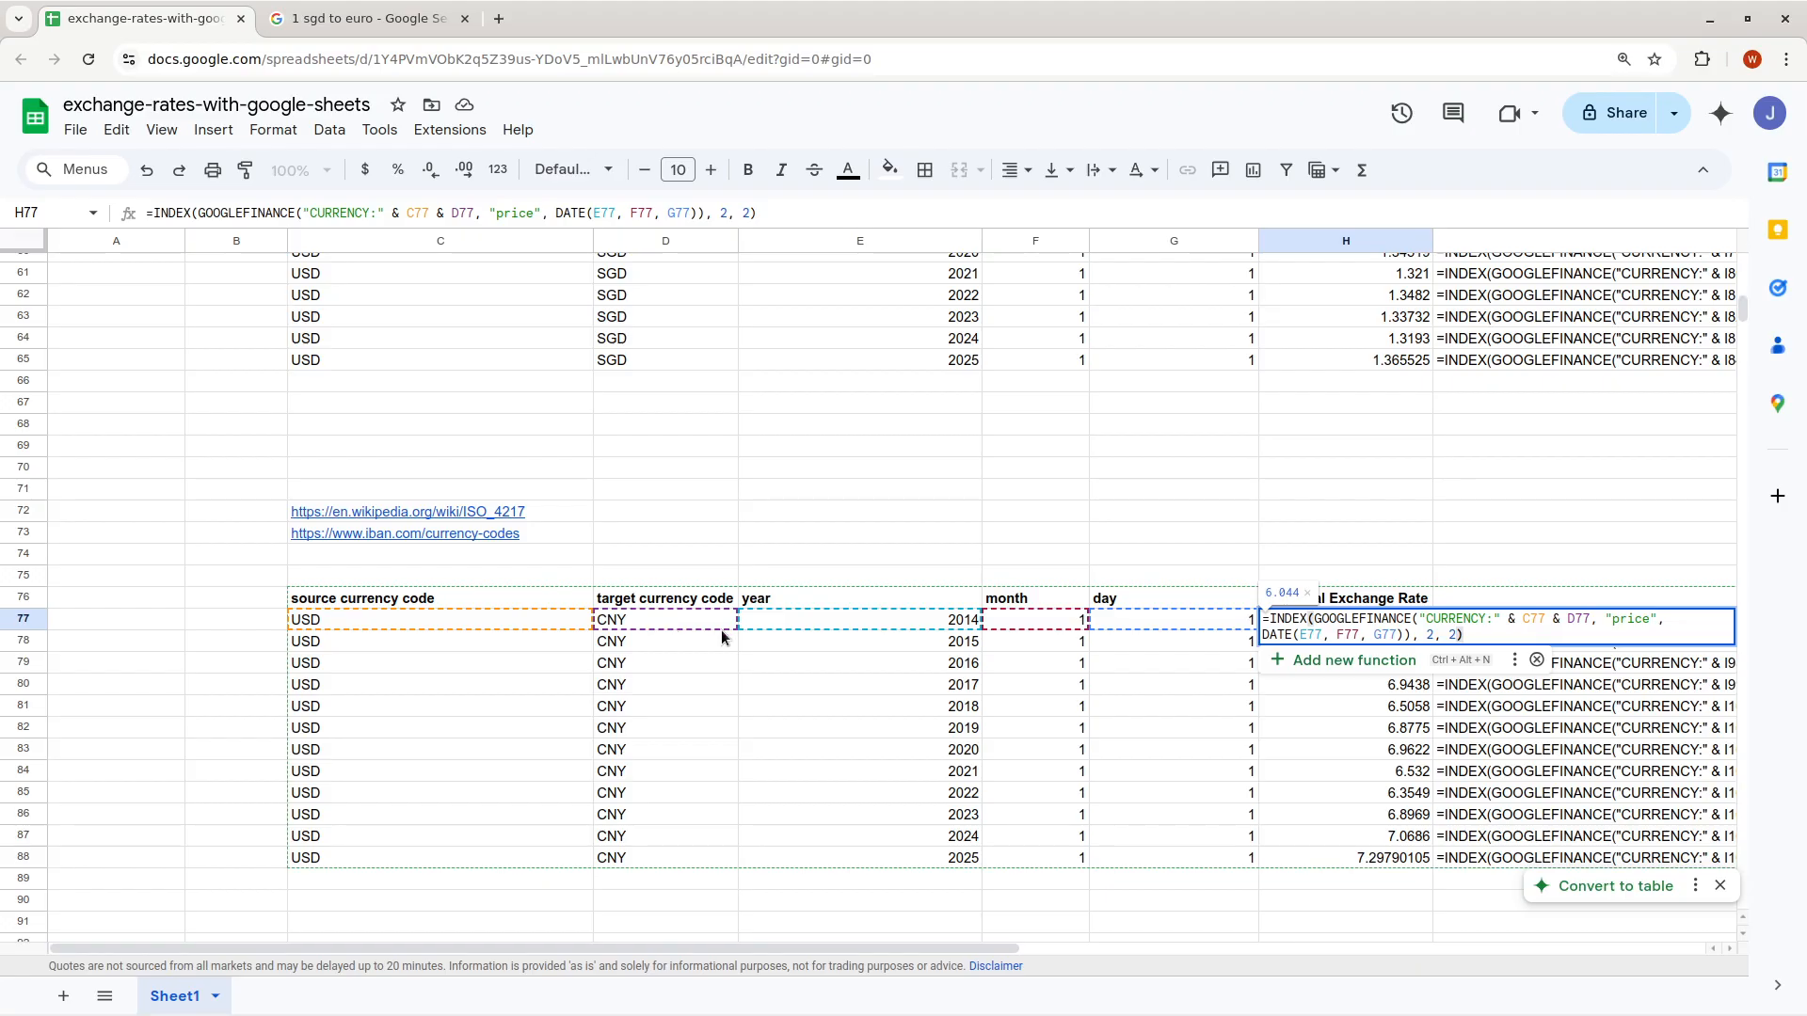
pyautogui.press('Escape')
pyautogui.click(941, 625)
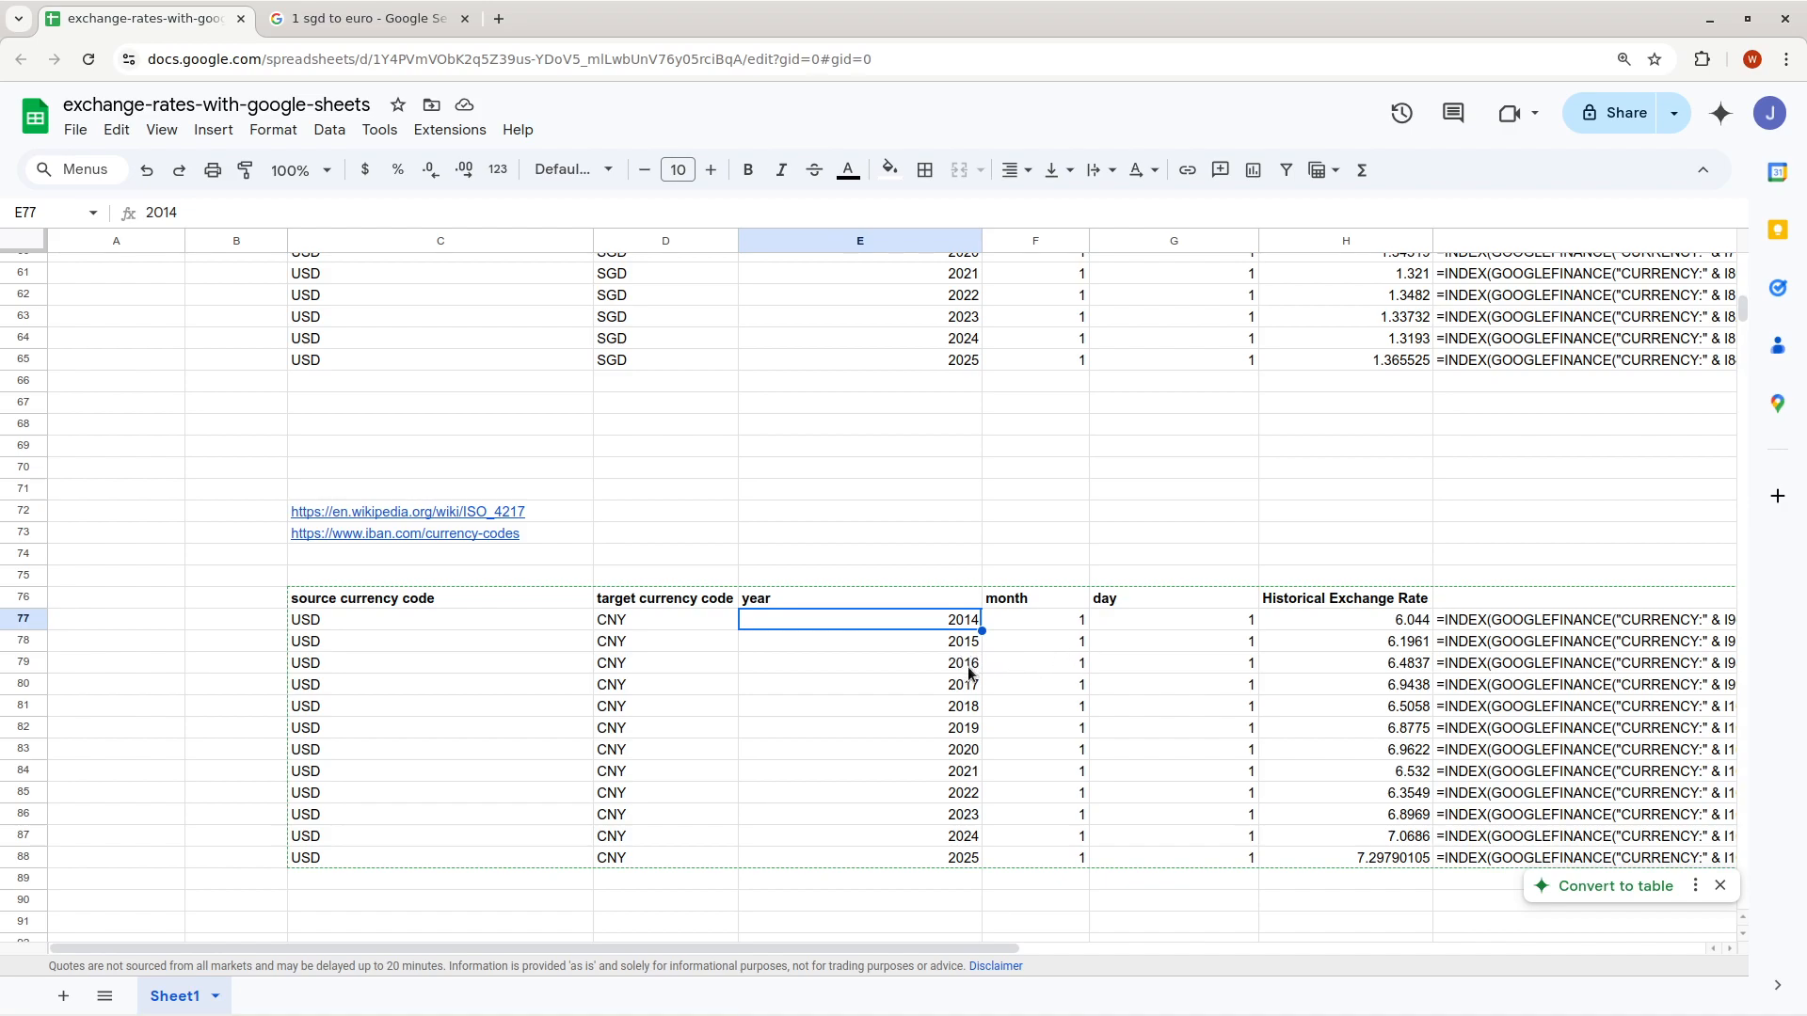
pyautogui.click(934, 856)
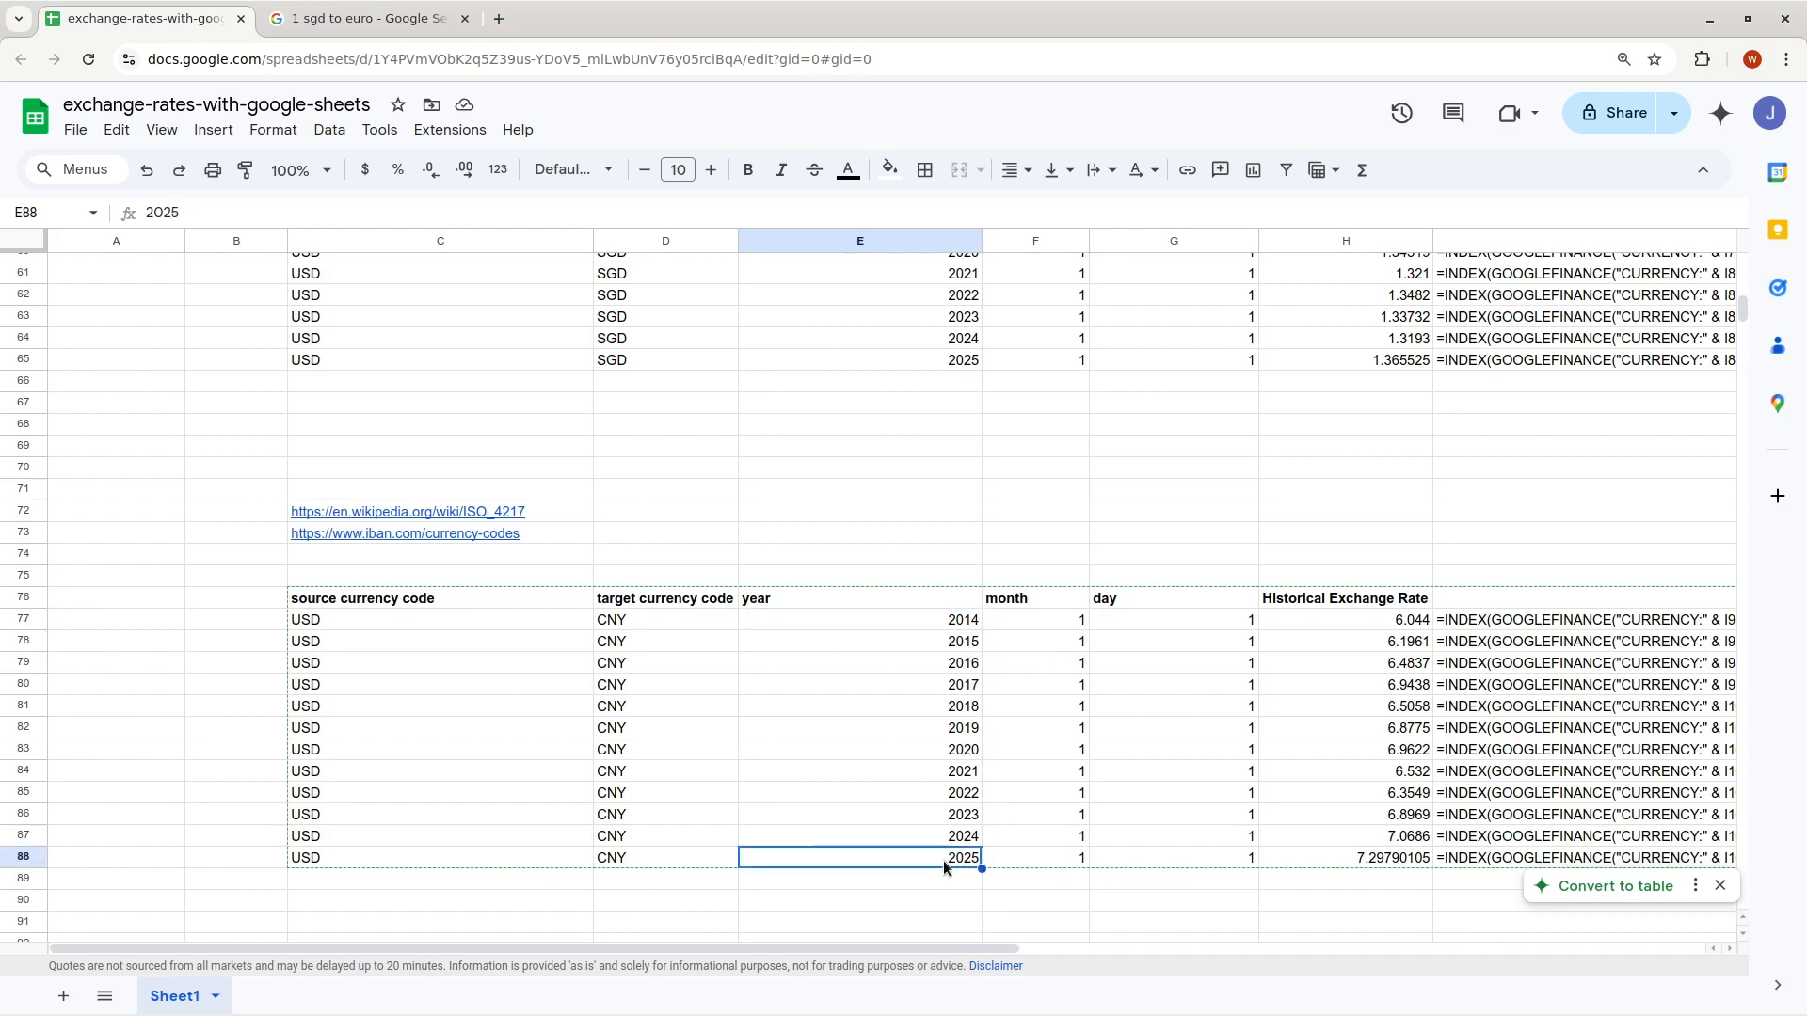
pyautogui.press('Right')
pyautogui.press('Right')
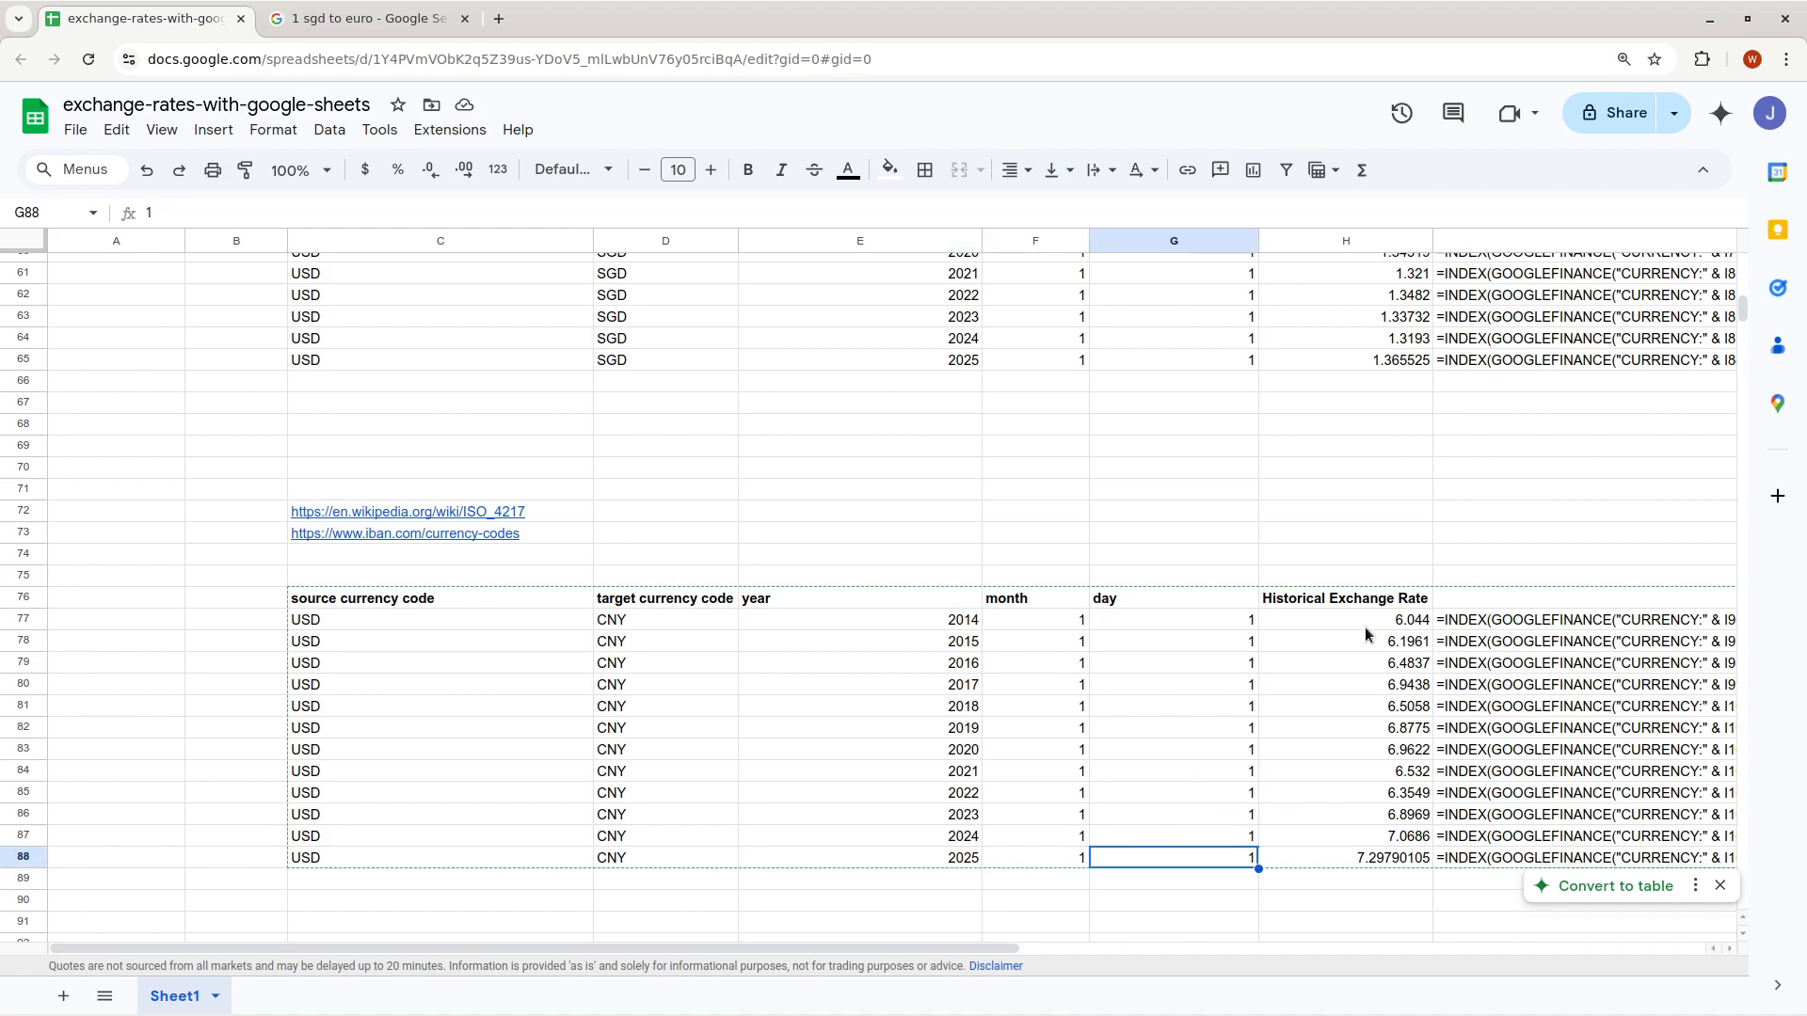
pyautogui.click(1365, 628)
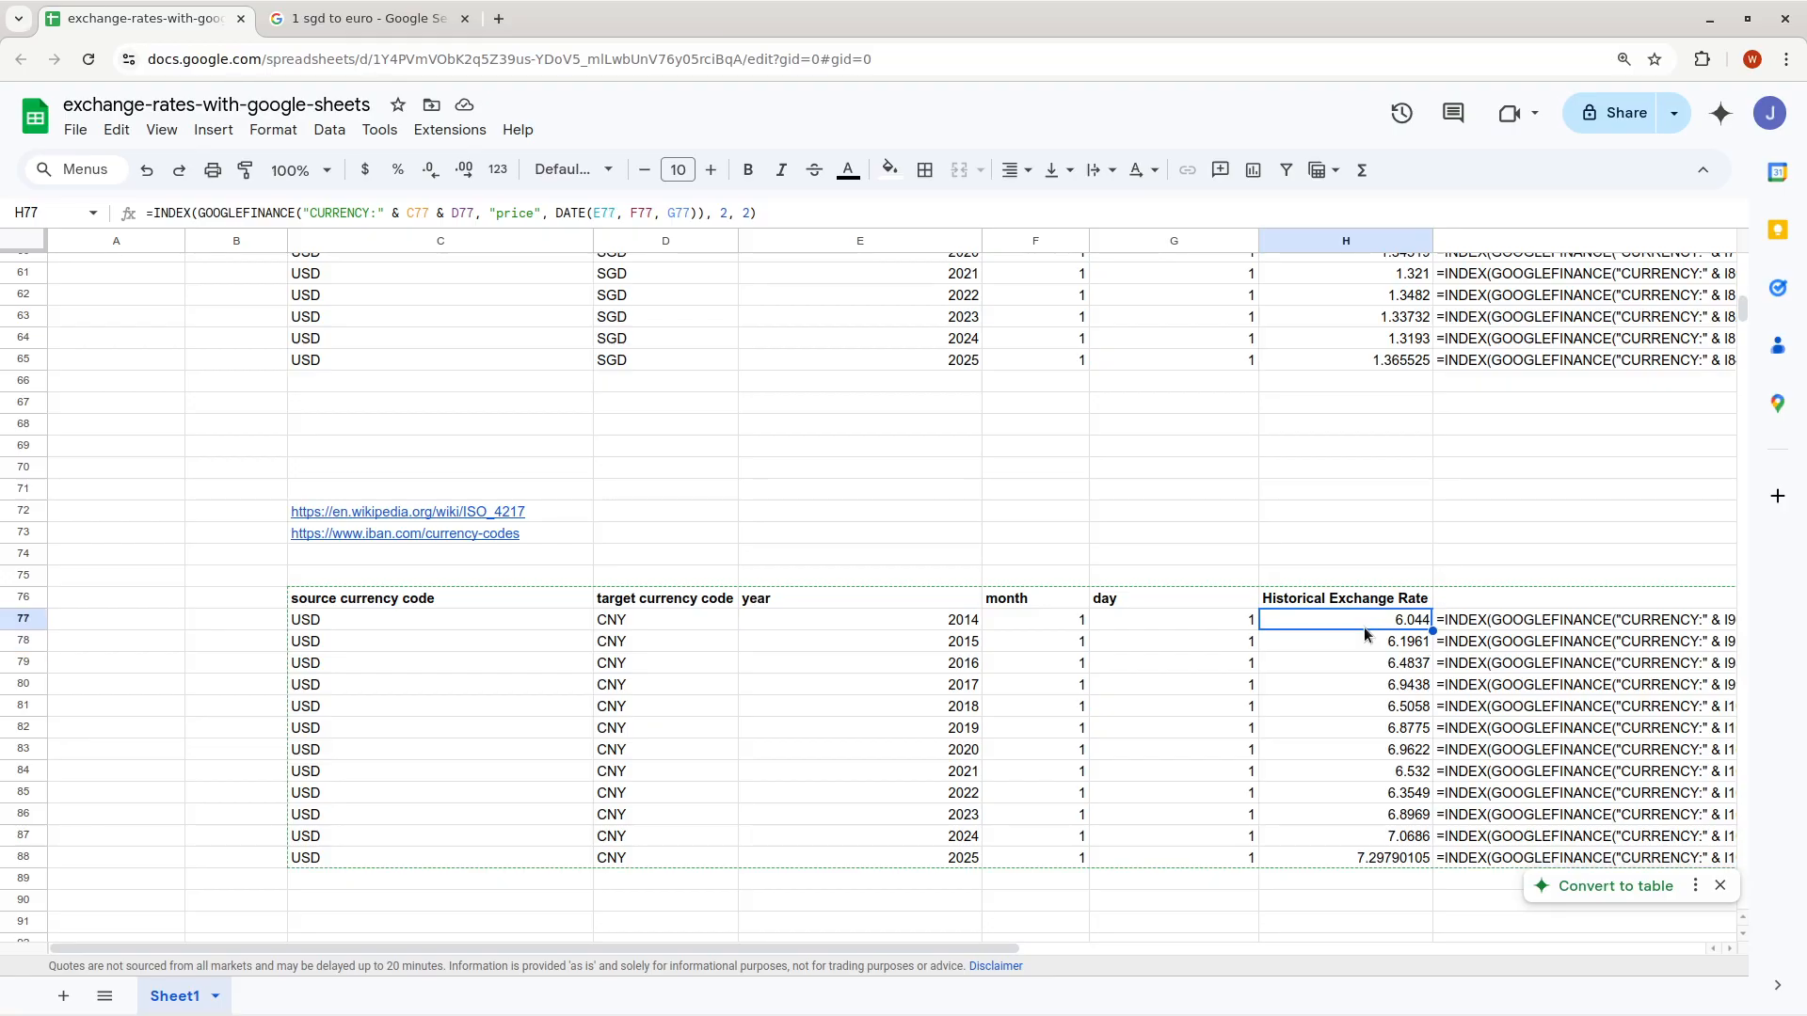
# Review the historical USD to CNY rates and their formulas down column H to row 88
pyautogui.press('Down')
pyautogui.press('Down')
pyautogui.press('Down')
pyautogui.press('Down')
pyautogui.press('Down')
pyautogui.press('Down')
pyautogui.press('Down')
pyautogui.press('Down')
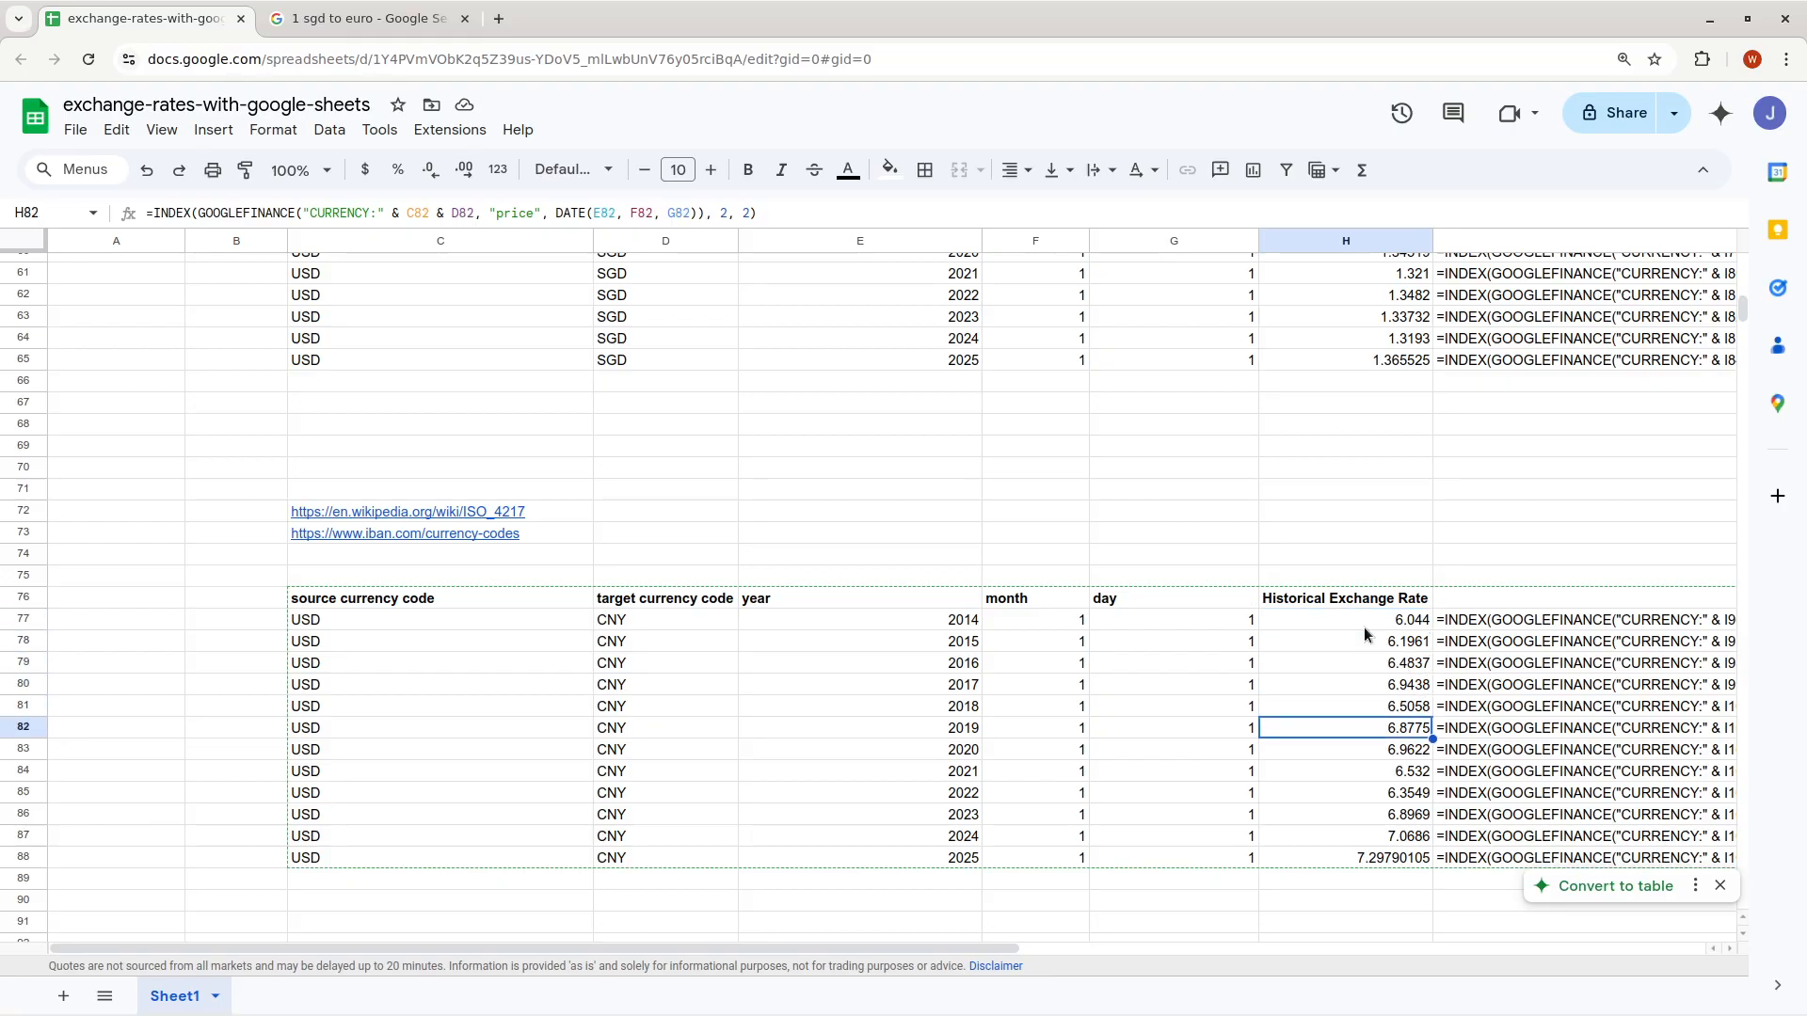
pyautogui.press('Down')
pyautogui.press('Down')
pyautogui.press('Down')
pyautogui.press('Down')
pyautogui.press('Down')
pyautogui.press('Down')
pyautogui.press('Up')
pyautogui.press('Up')
pyautogui.press('Up')
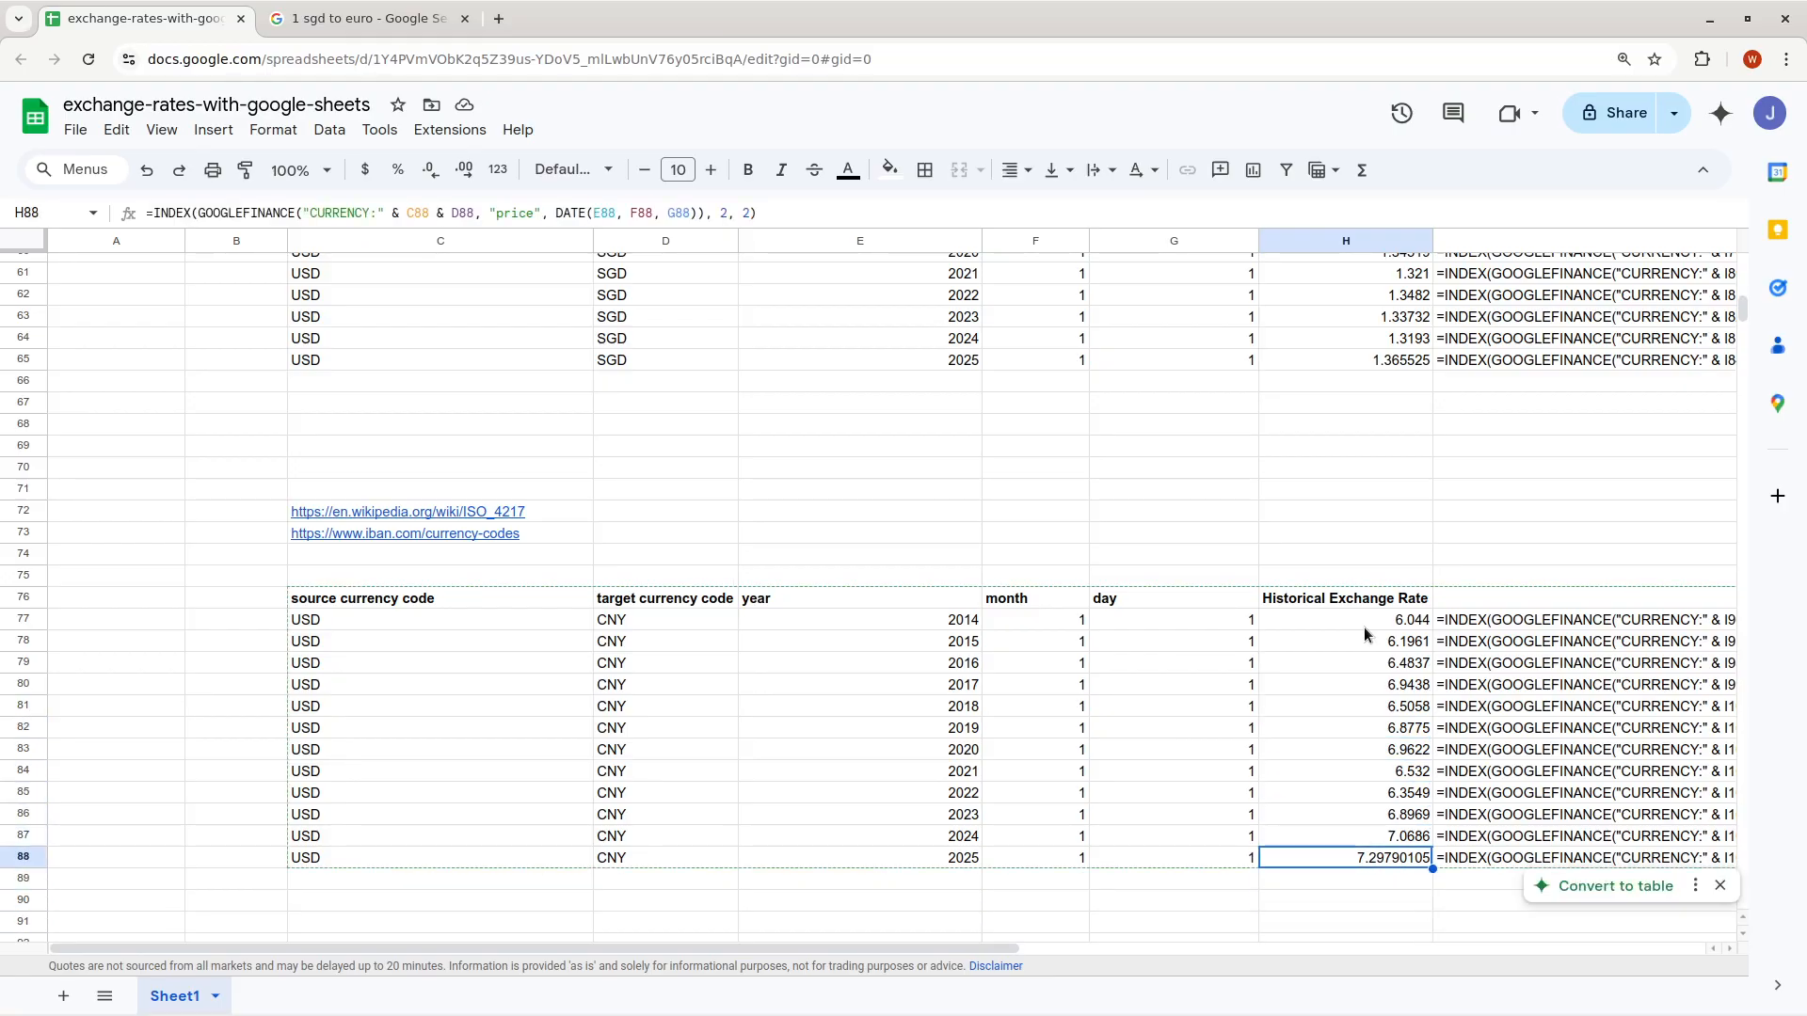
# Copy the formula text of H88 into H89, keeping its row 88 references
pyautogui.doubleClick(1376, 862)
pyautogui.tripleClick(1372, 860)
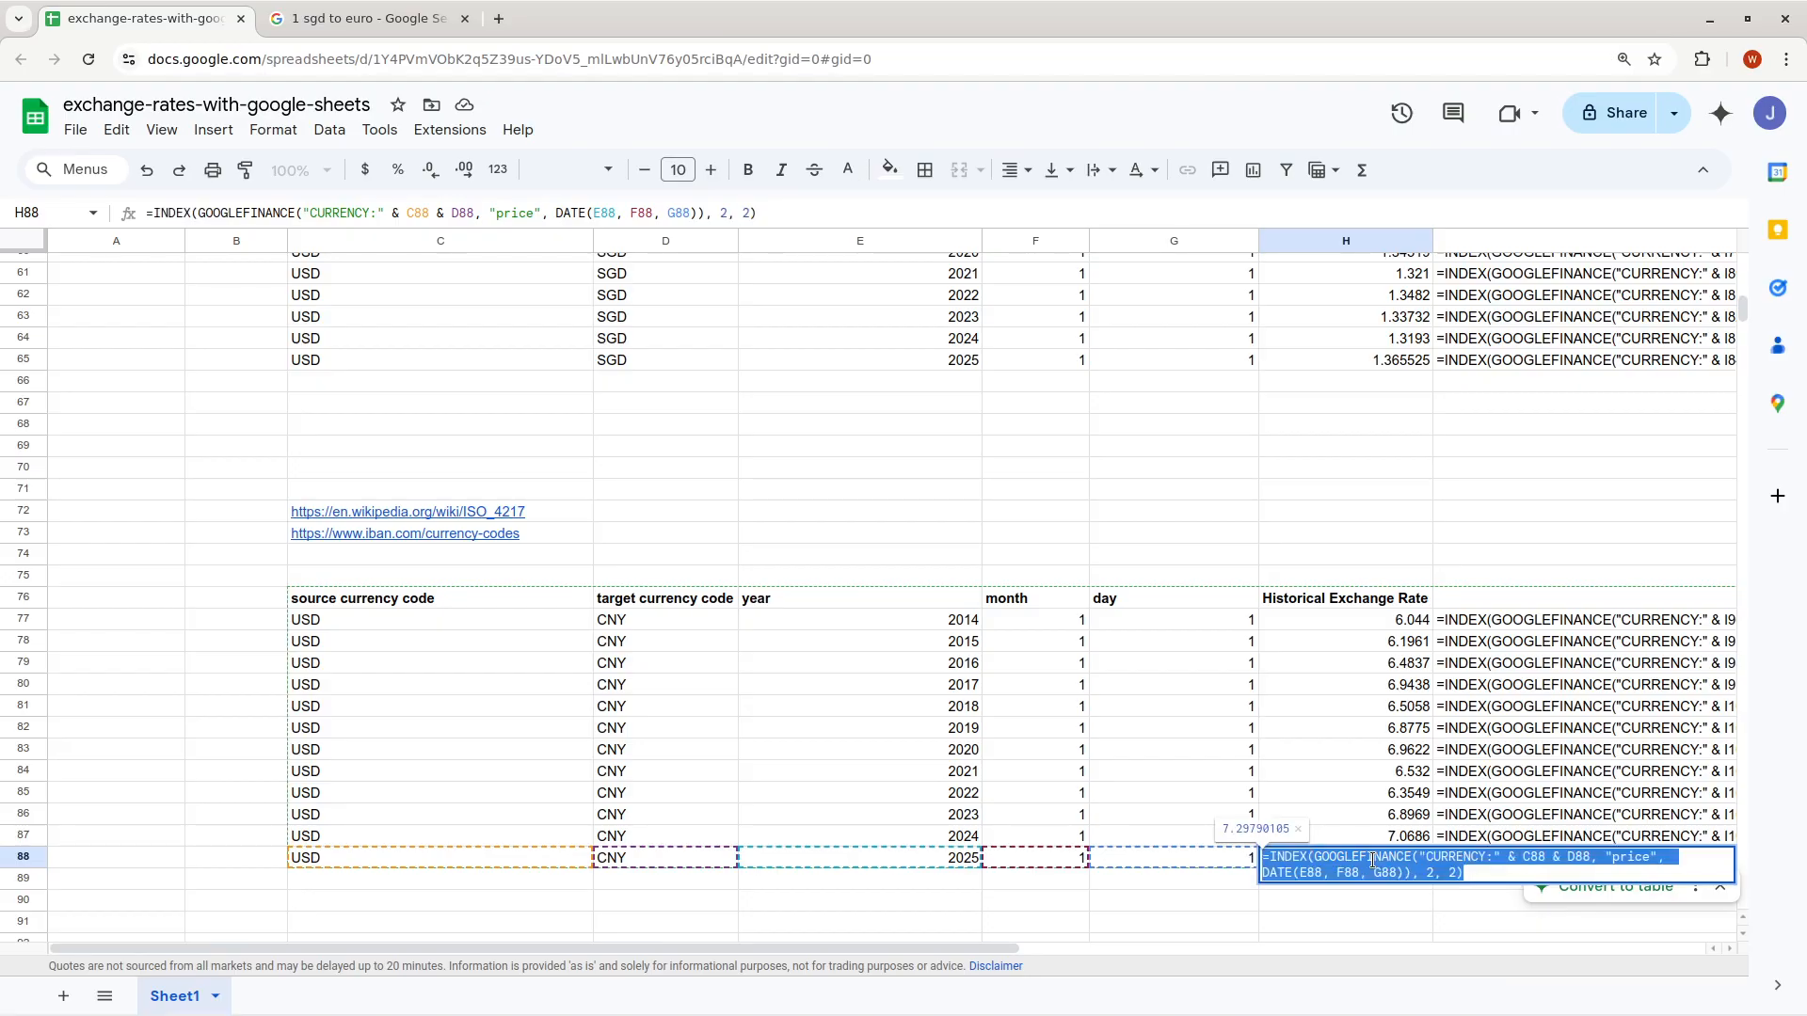
pyautogui.hotkey('ctrl', 'c')
pyautogui.press('Return')
pyautogui.hotkey('ctrl', 'v')
# Enter year 1980, month 1 and day 1 in cells E89, F89 and G89
pyautogui.press('Left')
pyautogui.press('Left')
pyautogui.press('Left')
pyautogui.write('1980')
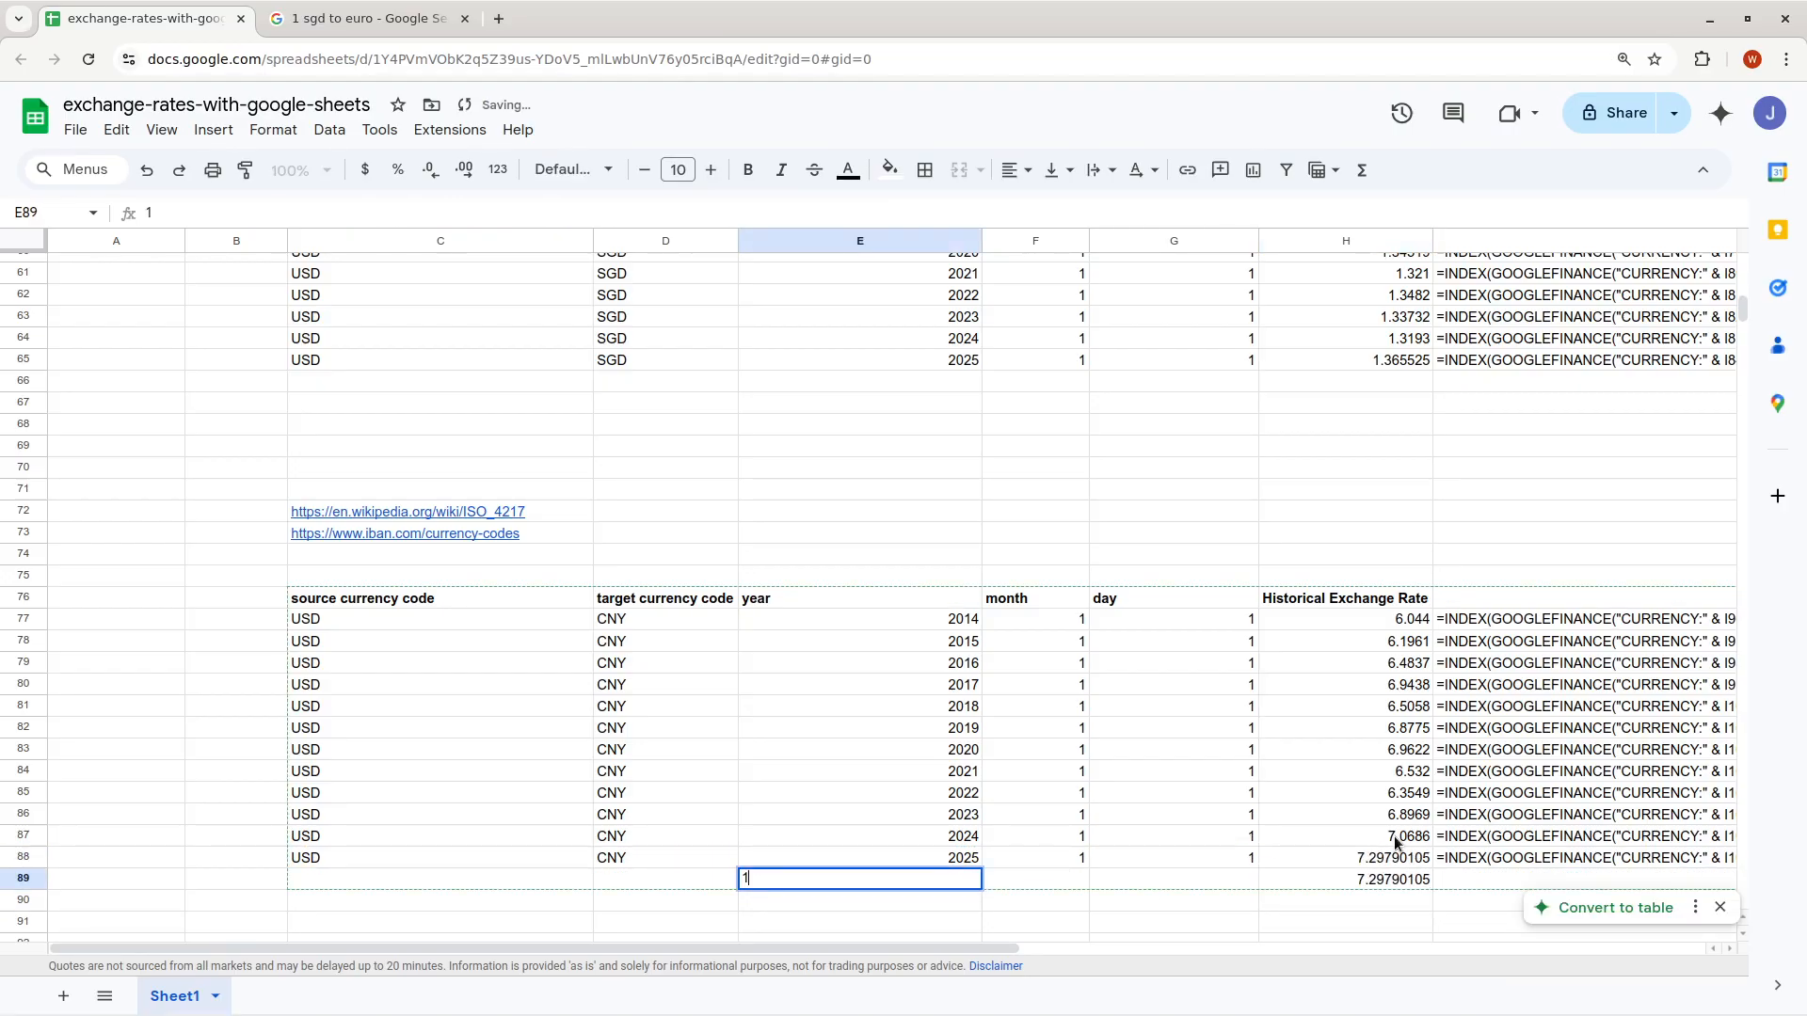
pyautogui.press('Tab')
pyautogui.write('1')
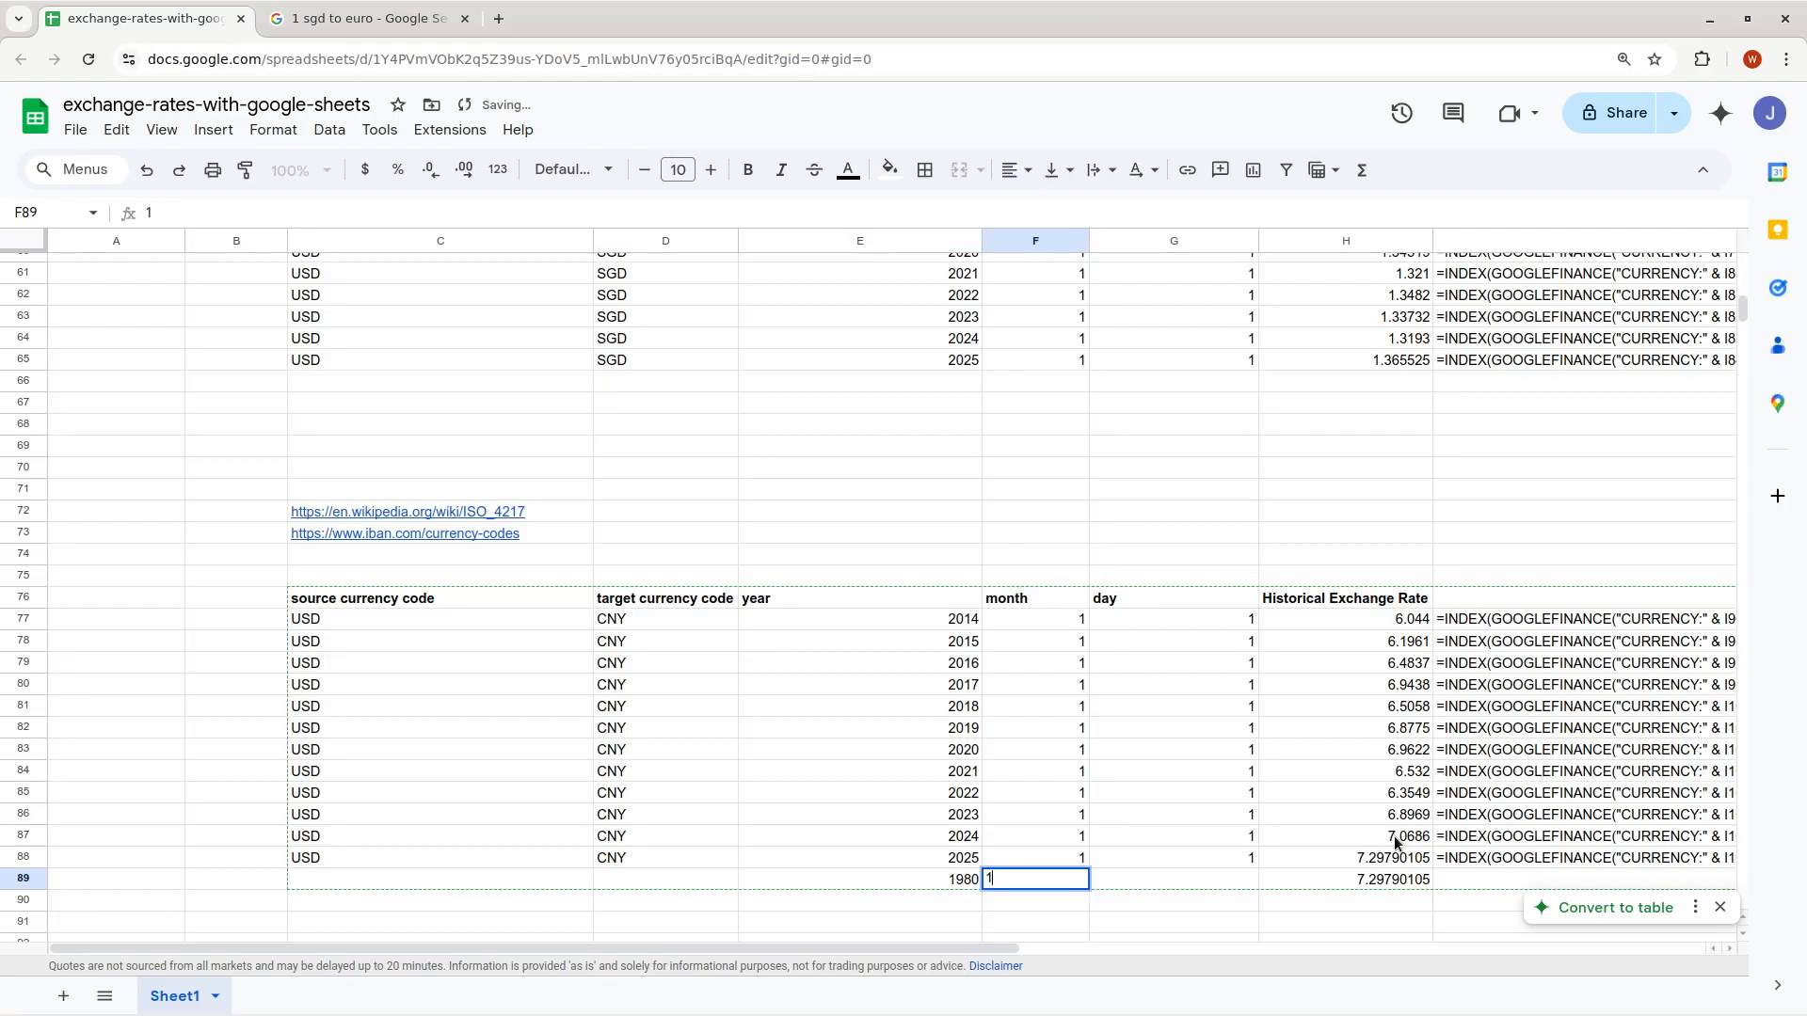
pyautogui.press('Tab')
pyautogui.press('Right')
pyautogui.press('Left')
pyautogui.write('1')
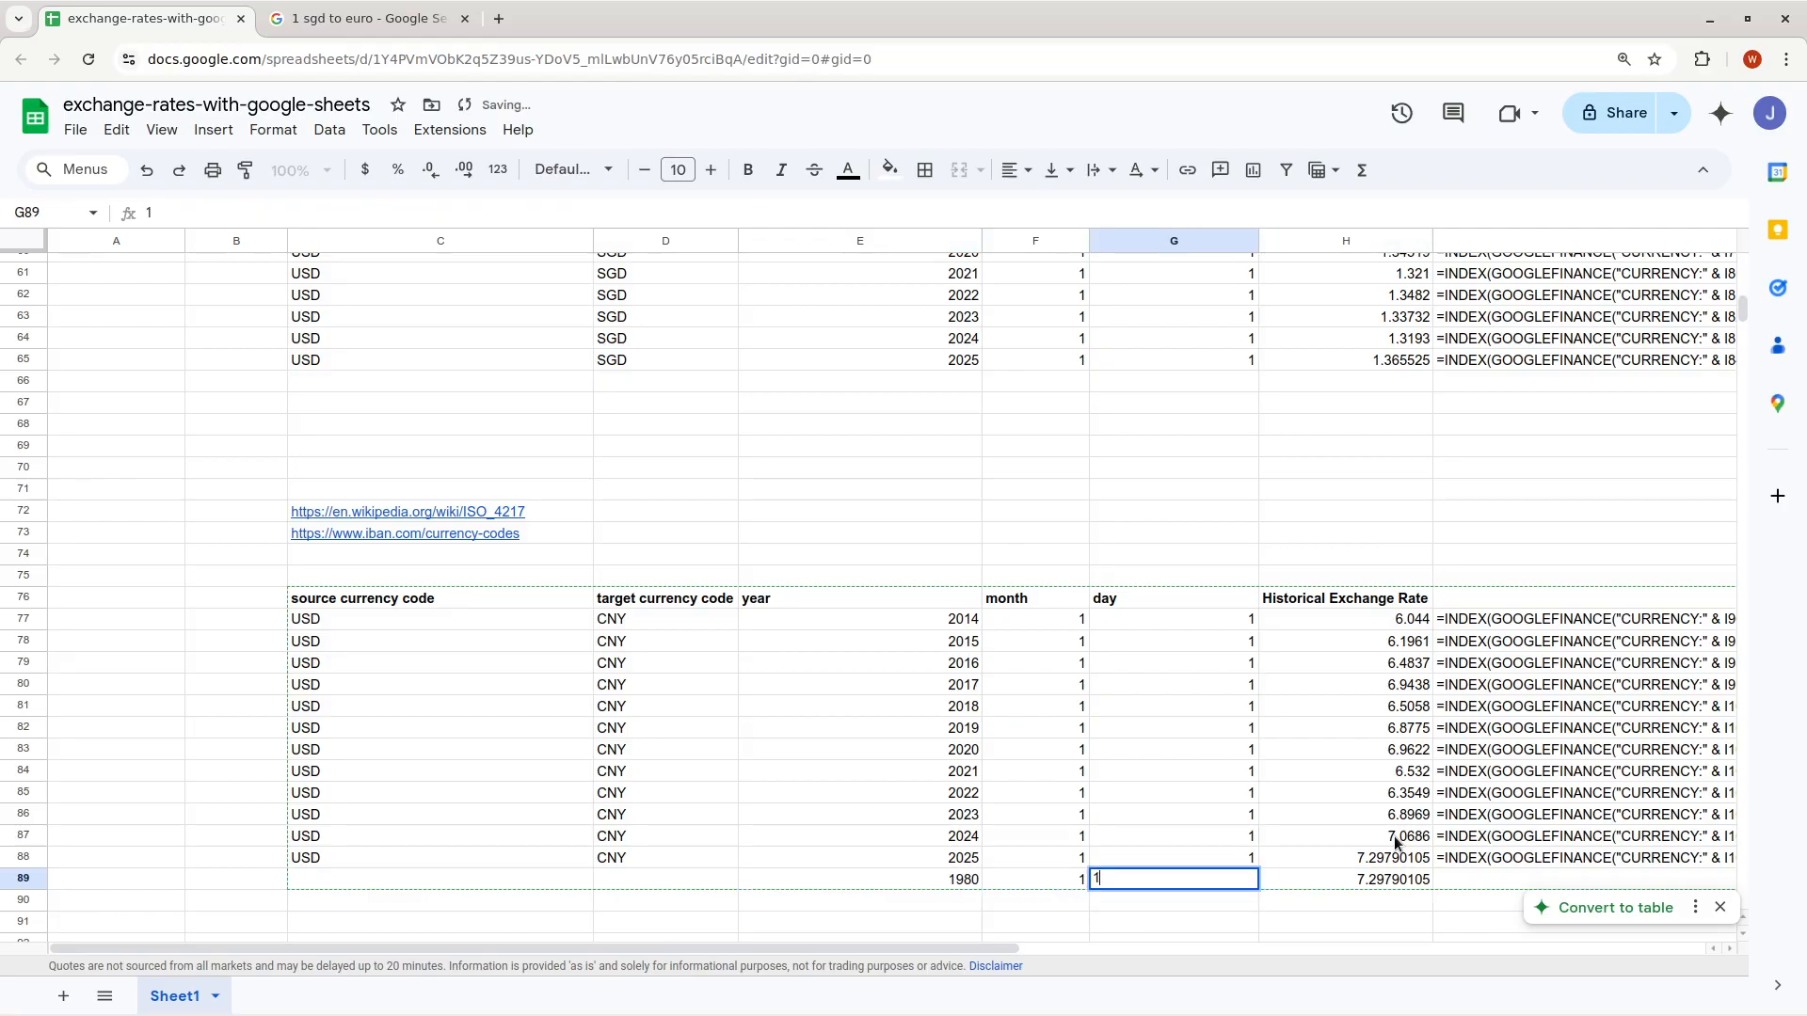
pyautogui.press('Tab')
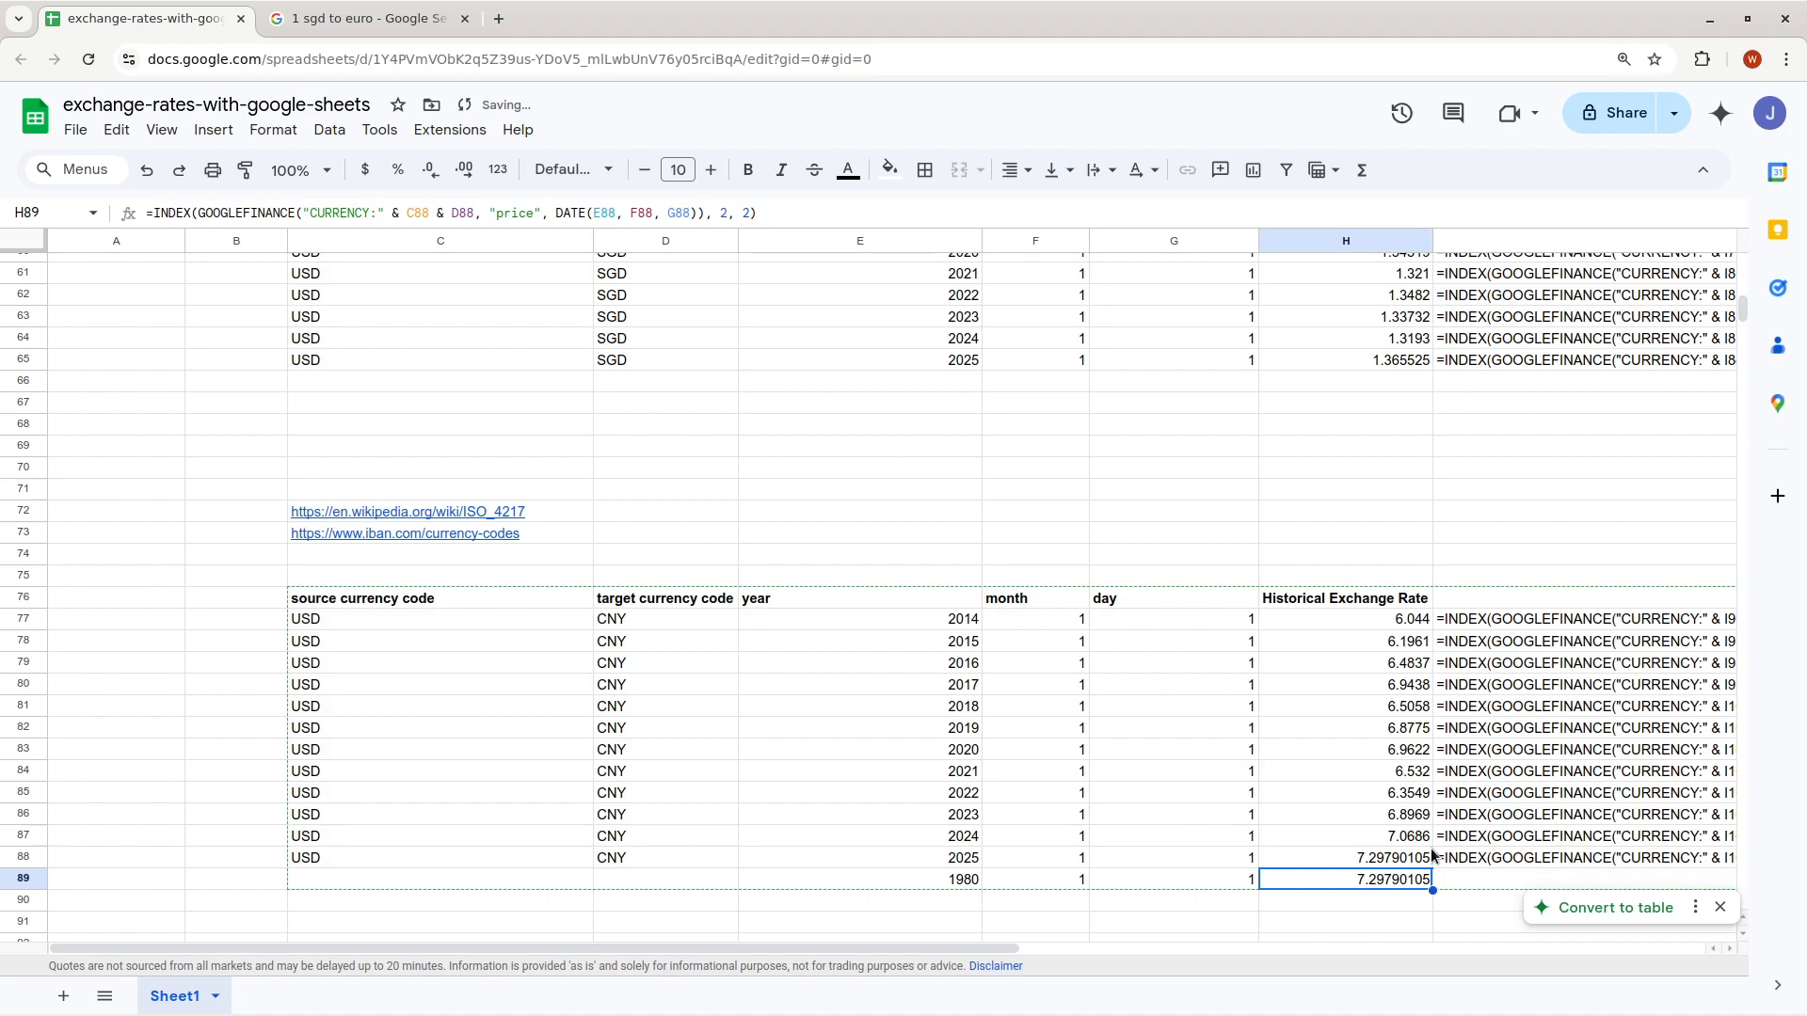
pyautogui.click(427, 213)
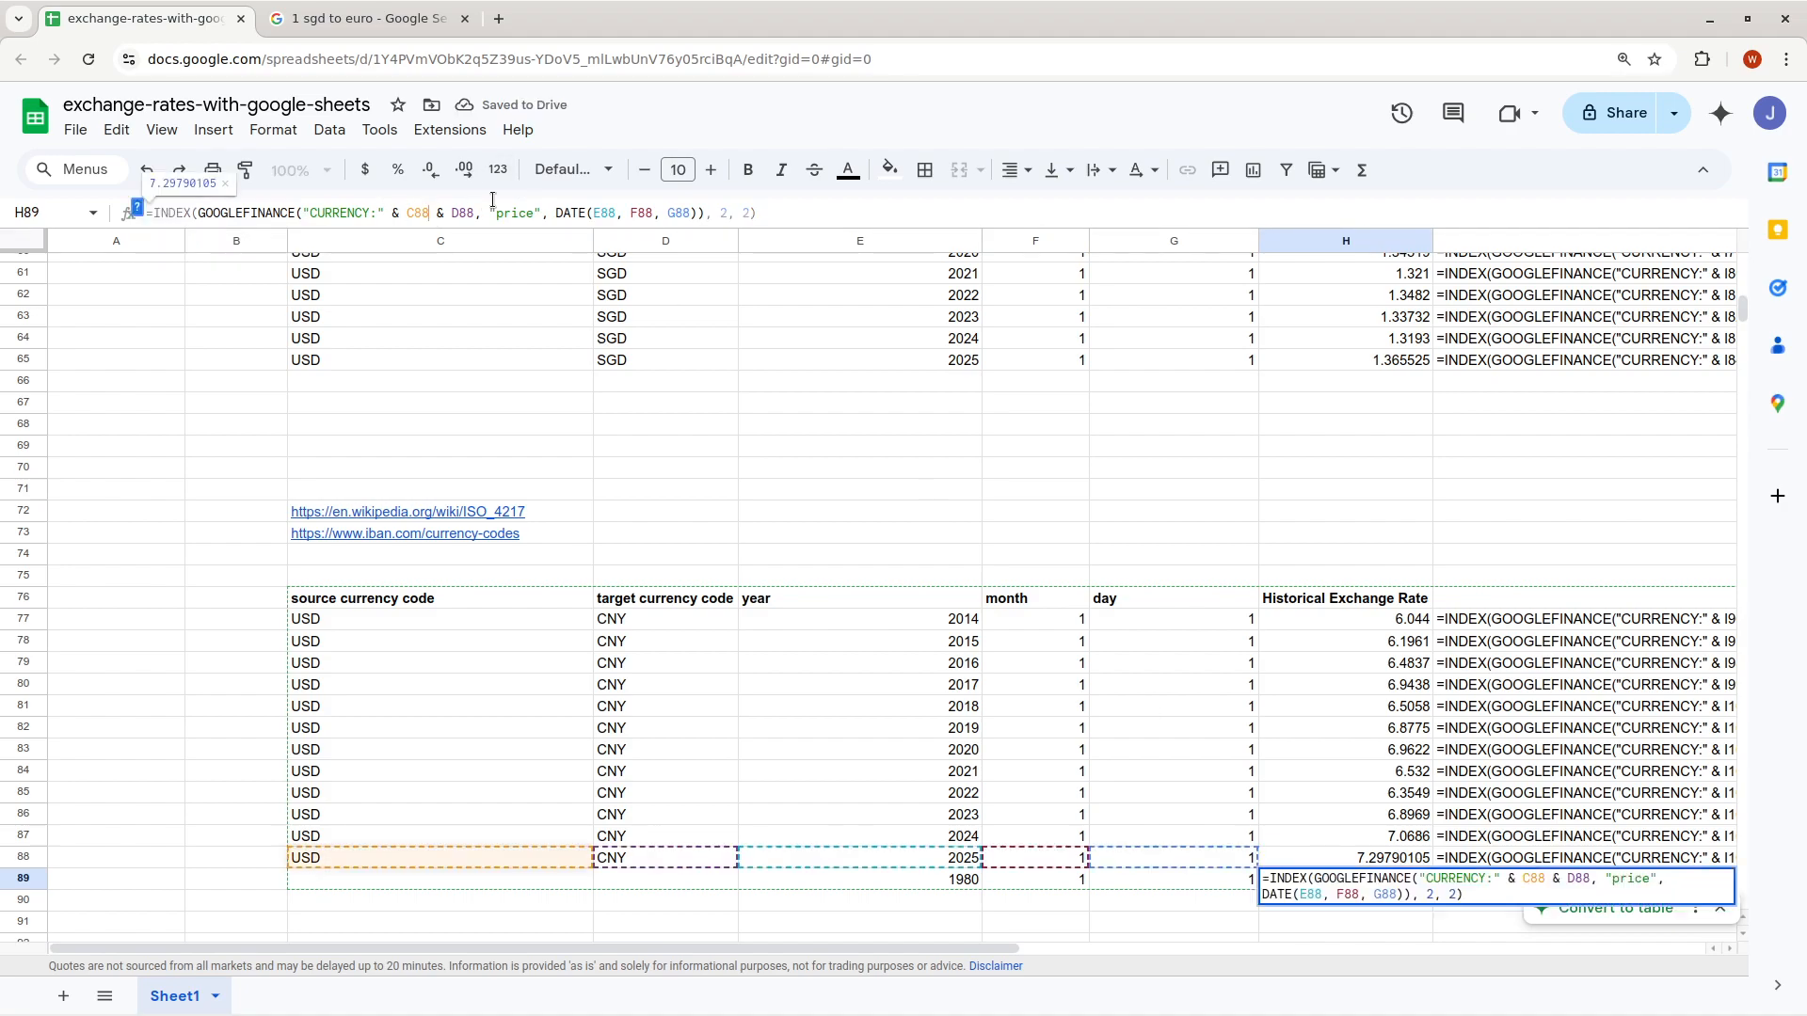
pyautogui.press('BackSpace')
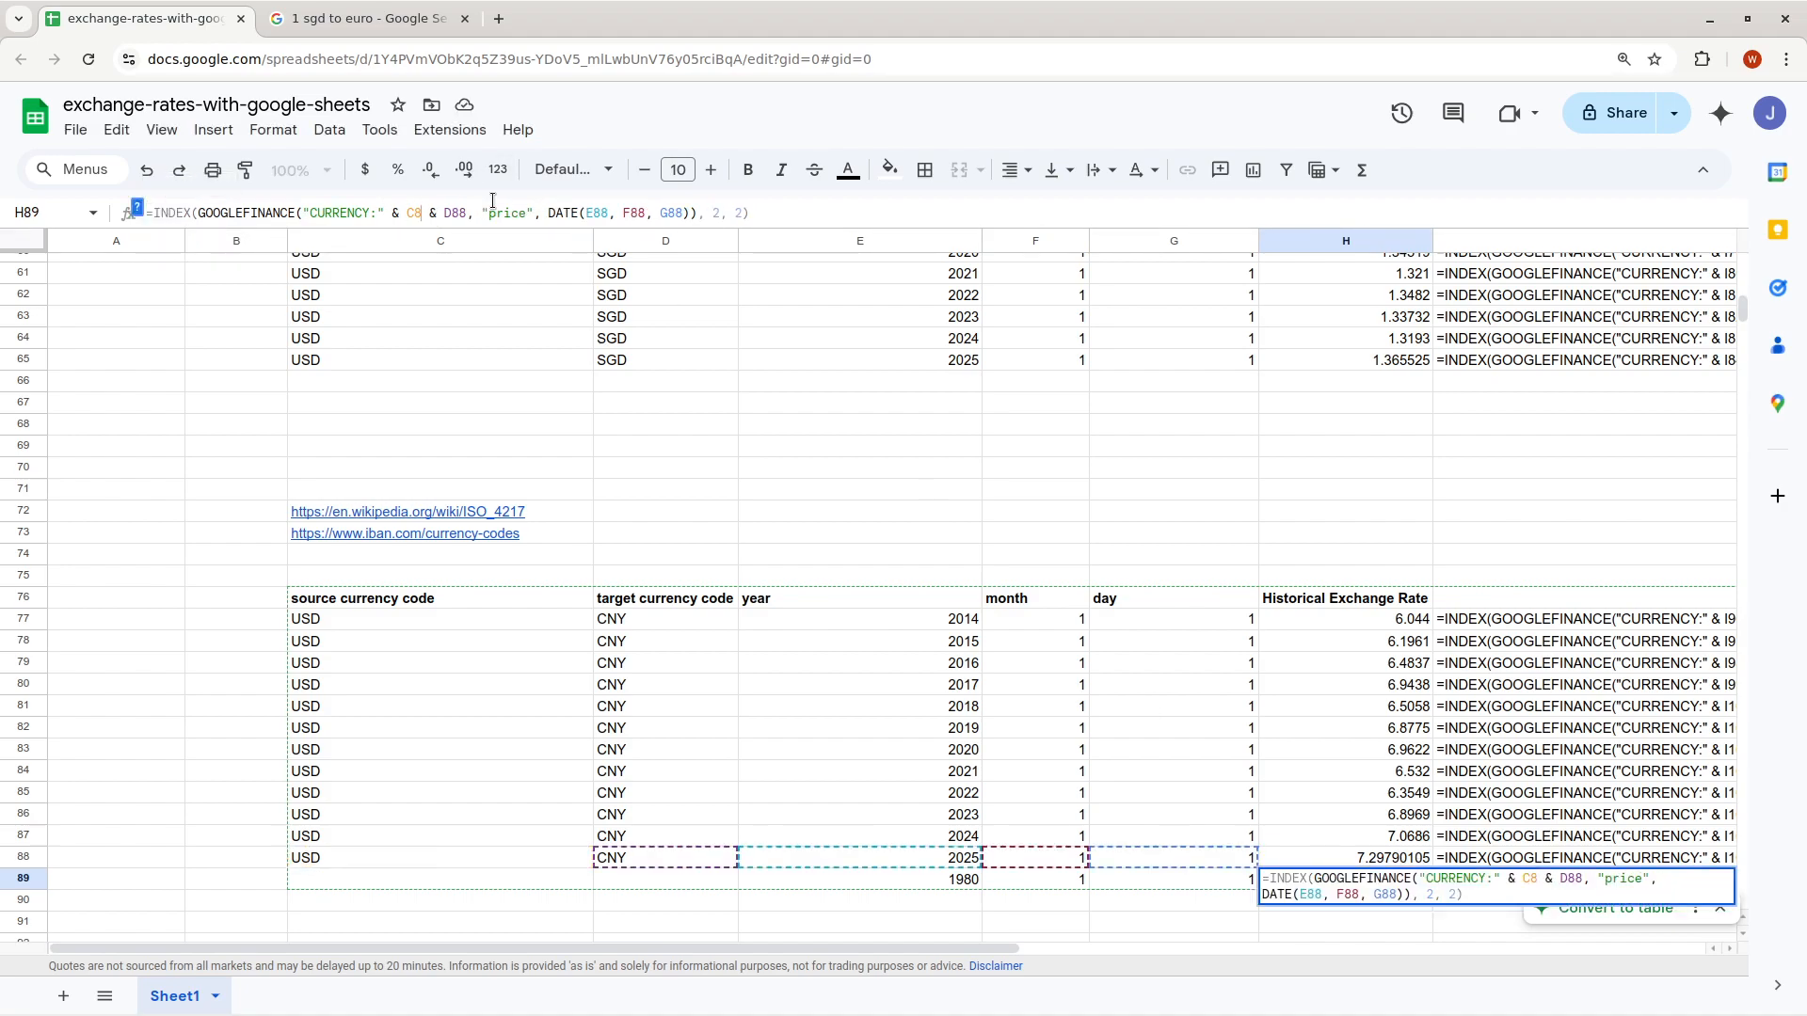
pyautogui.press('Escape')
# Clear and restore the formula in H88, and paste it into H89 with its references shifted to row 89
pyautogui.press('Up')
pyautogui.press('Delete')
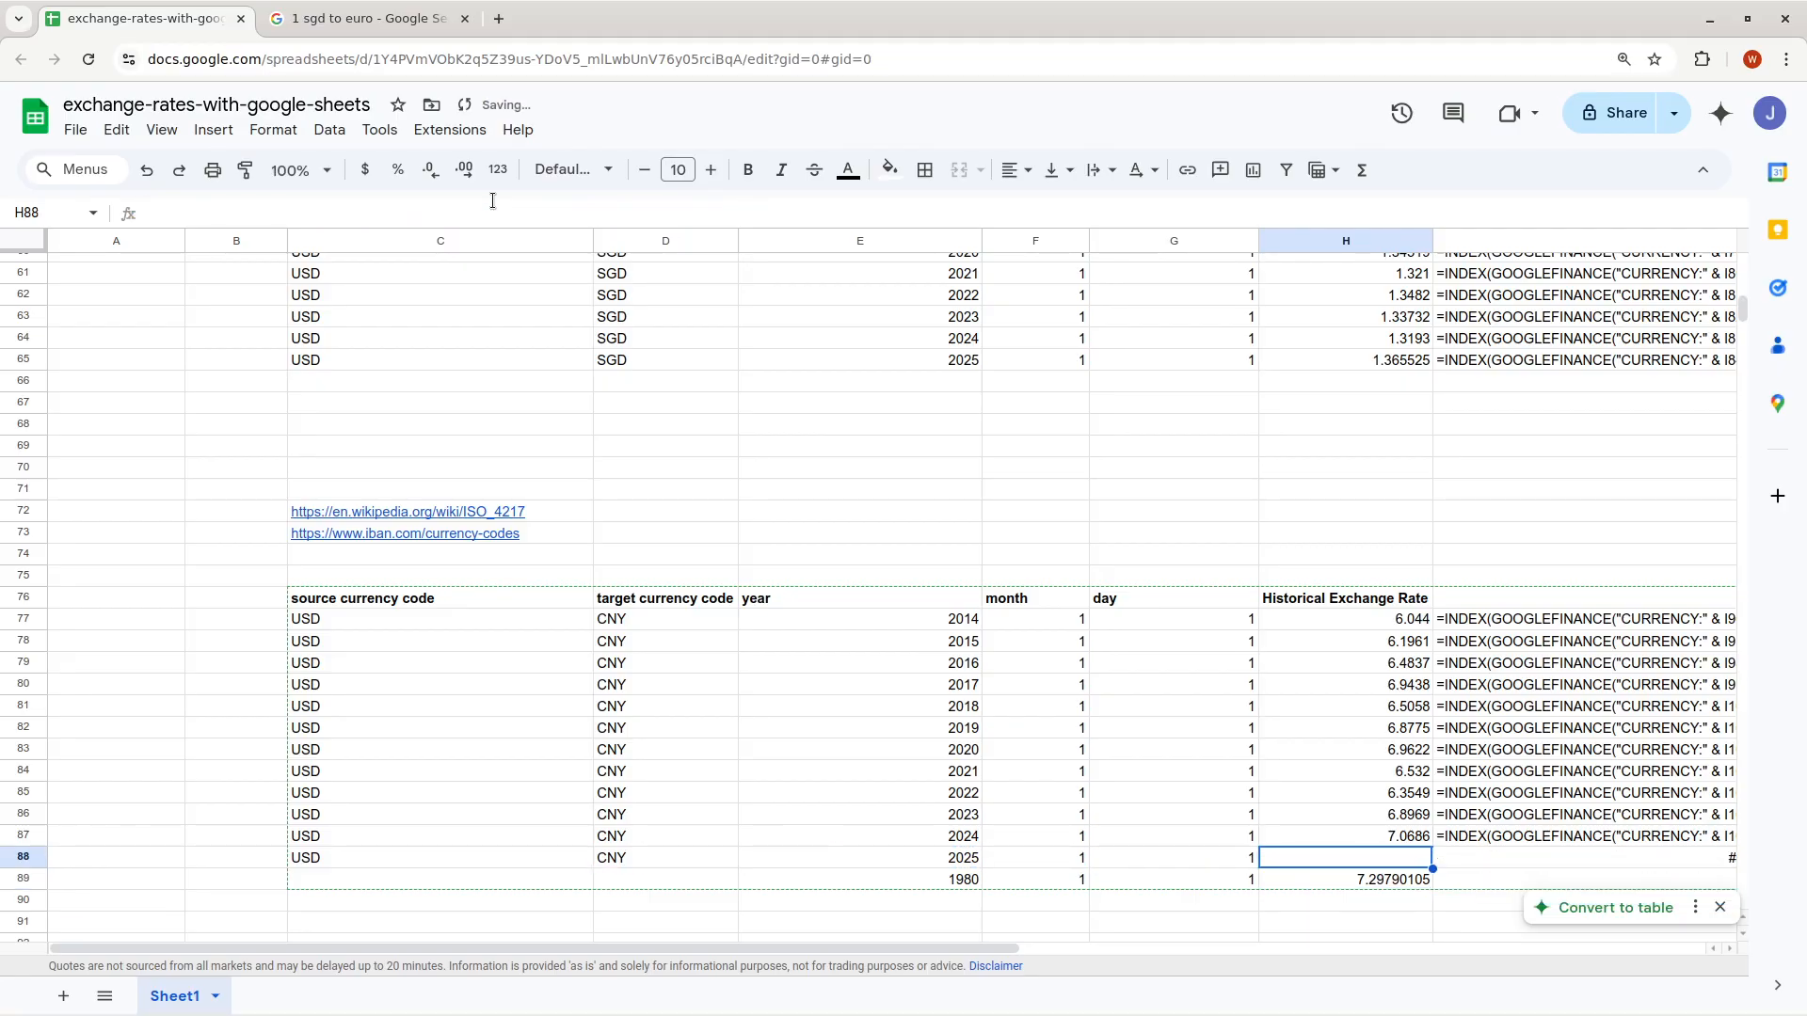
pyautogui.hotkey('ctrl', 'v')
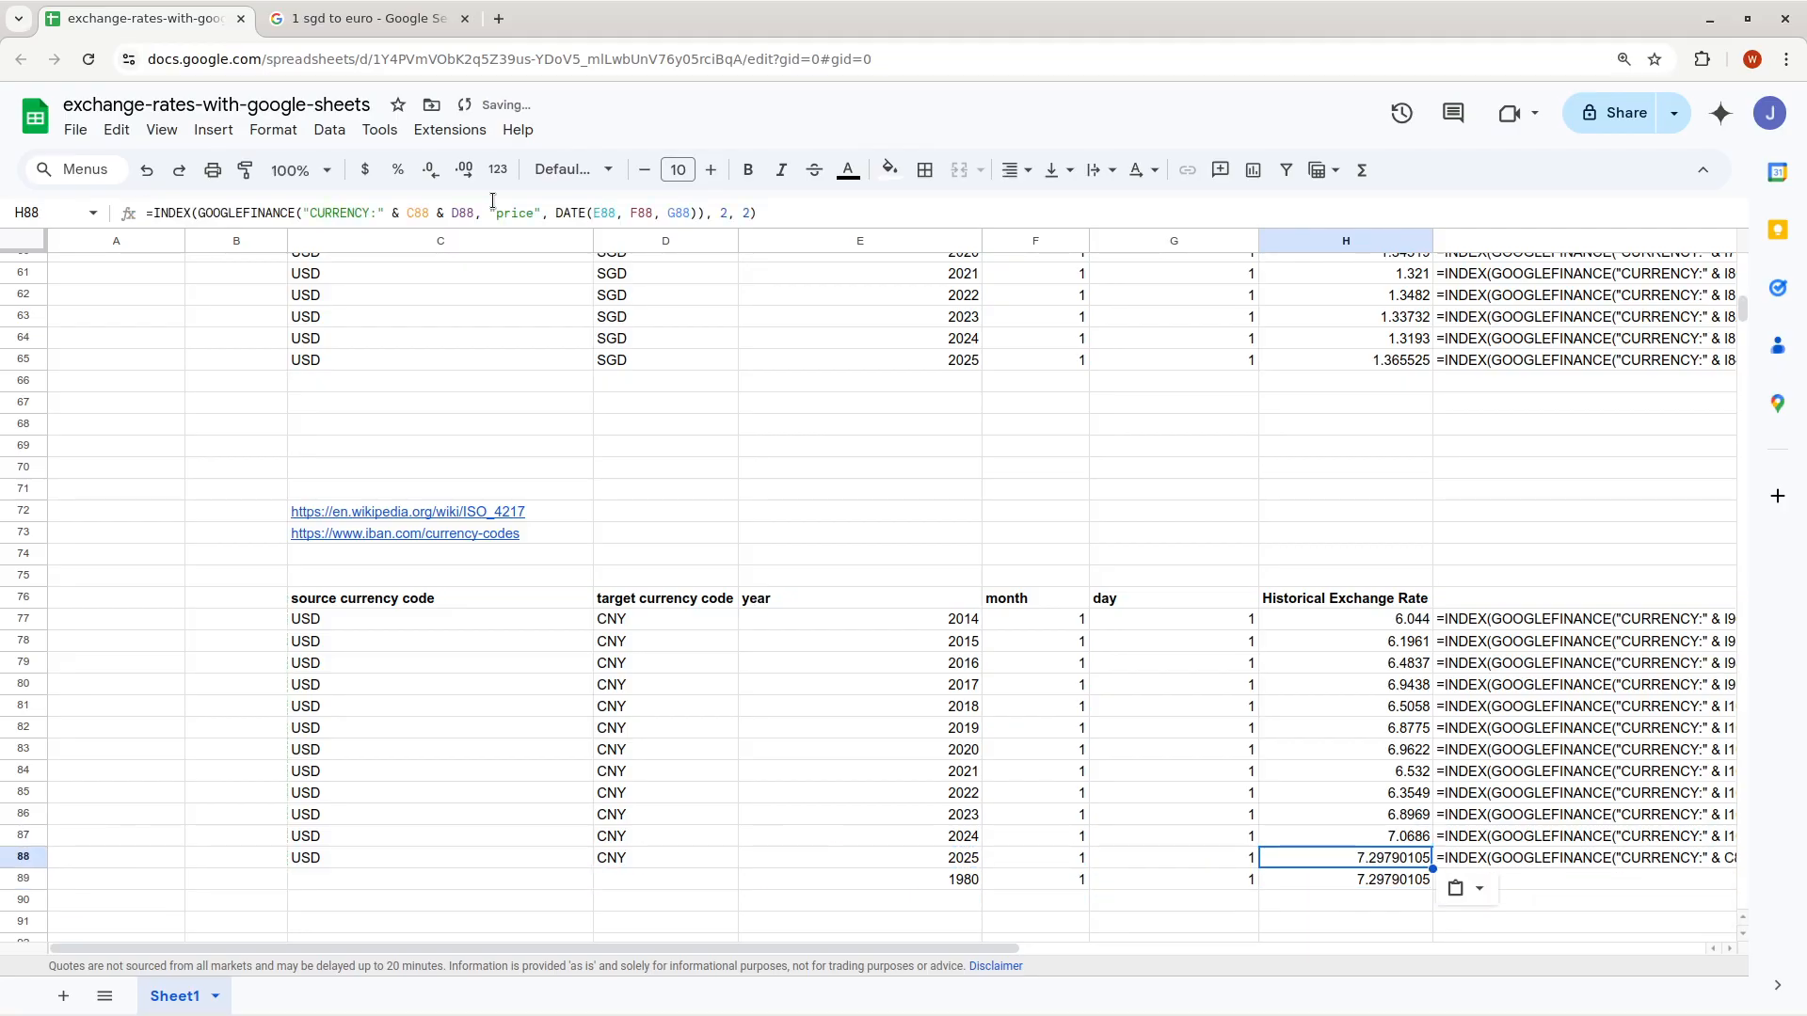
pyautogui.press('Down')
pyautogui.hotkey('ctrl', 'v')
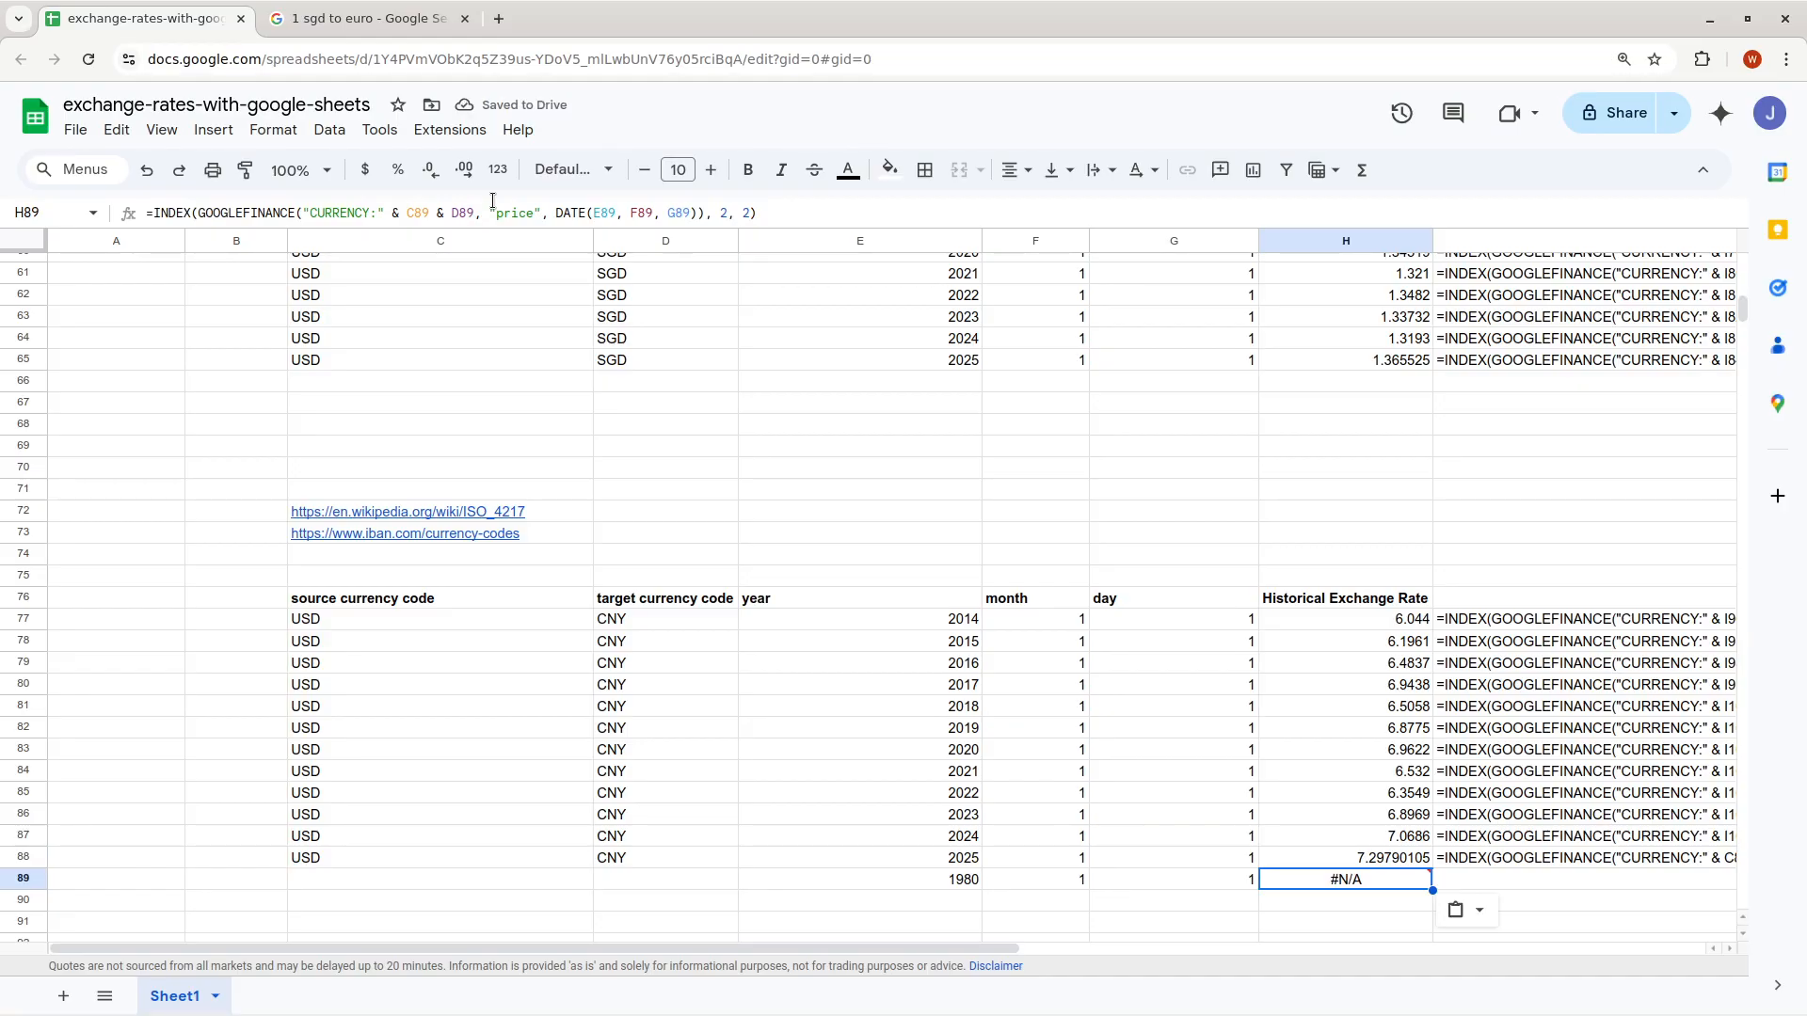
# Copy the currency codes USD and CNY from C88:D88 into C89:D89
pyautogui.press('Left')
pyautogui.press('Left')
pyautogui.press('Left')
pyautogui.press('Up')
pyautogui.press('Left')
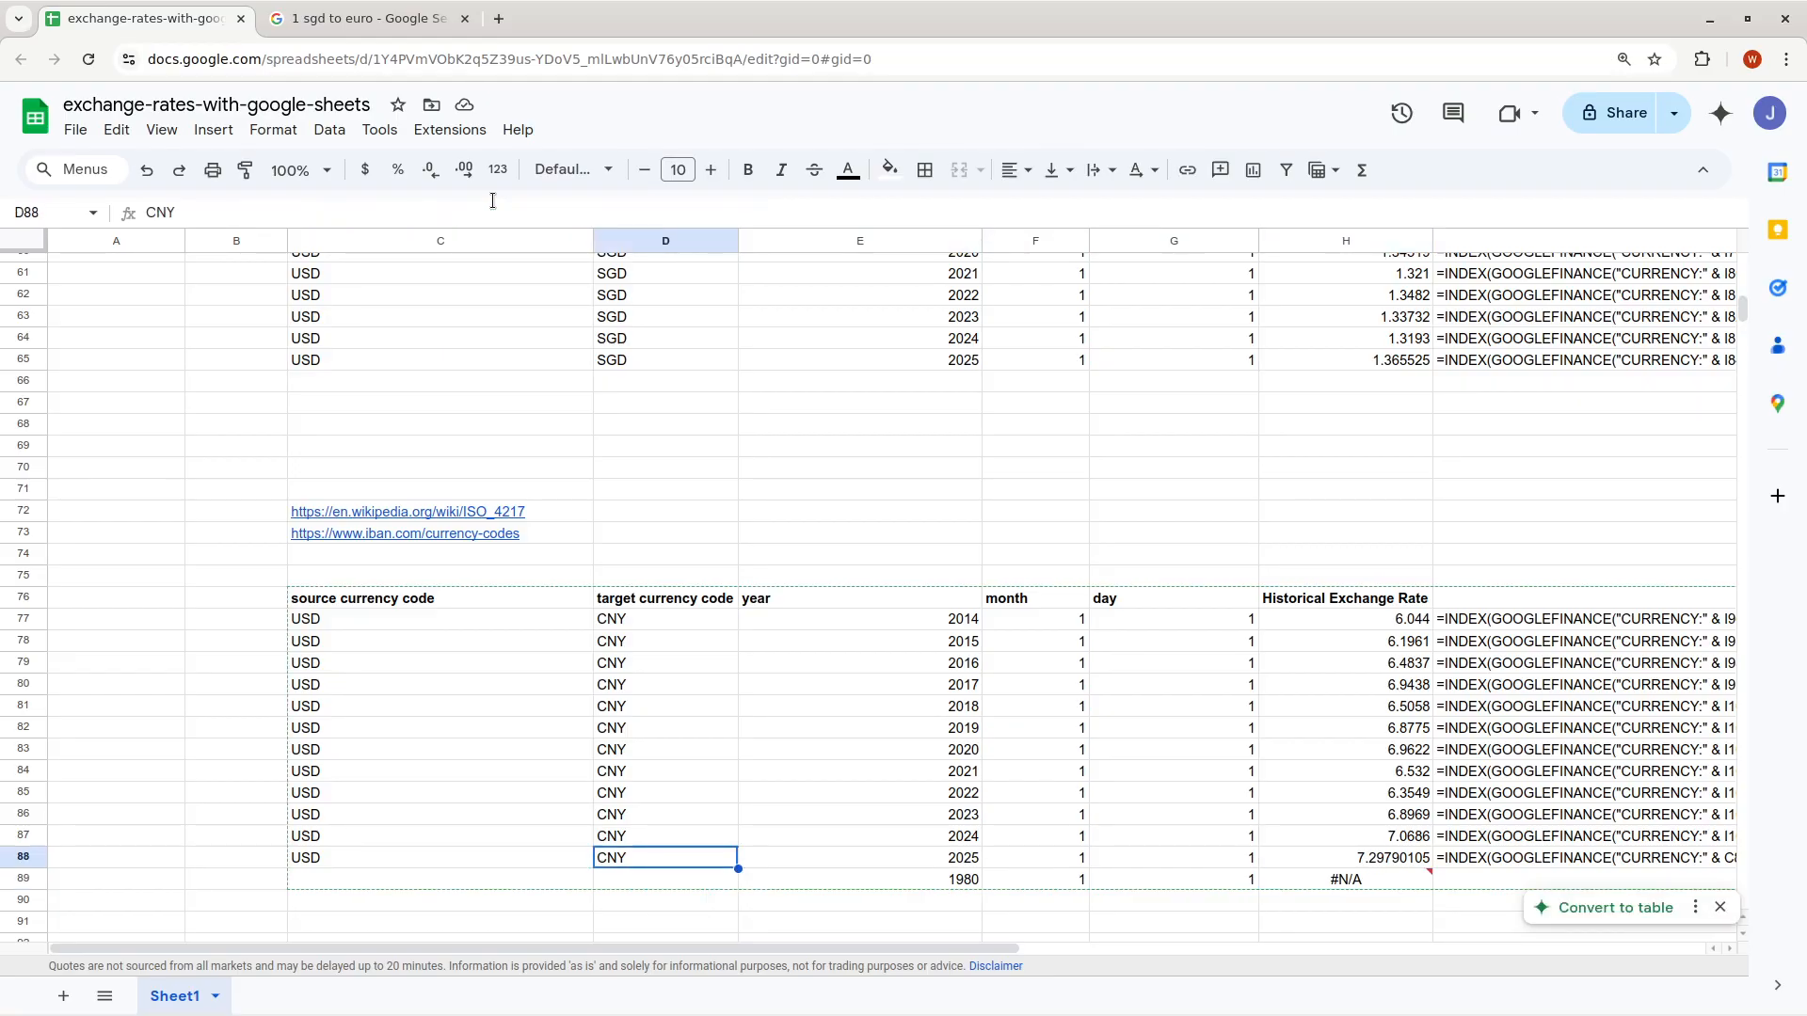
pyautogui.press('Left')
pyautogui.hotkey('shift', 'Right')
pyautogui.hotkey('ctrl', 'c')
pyautogui.press('Down')
pyautogui.hotkey('ctrl', 'v')
pyautogui.press('Right')
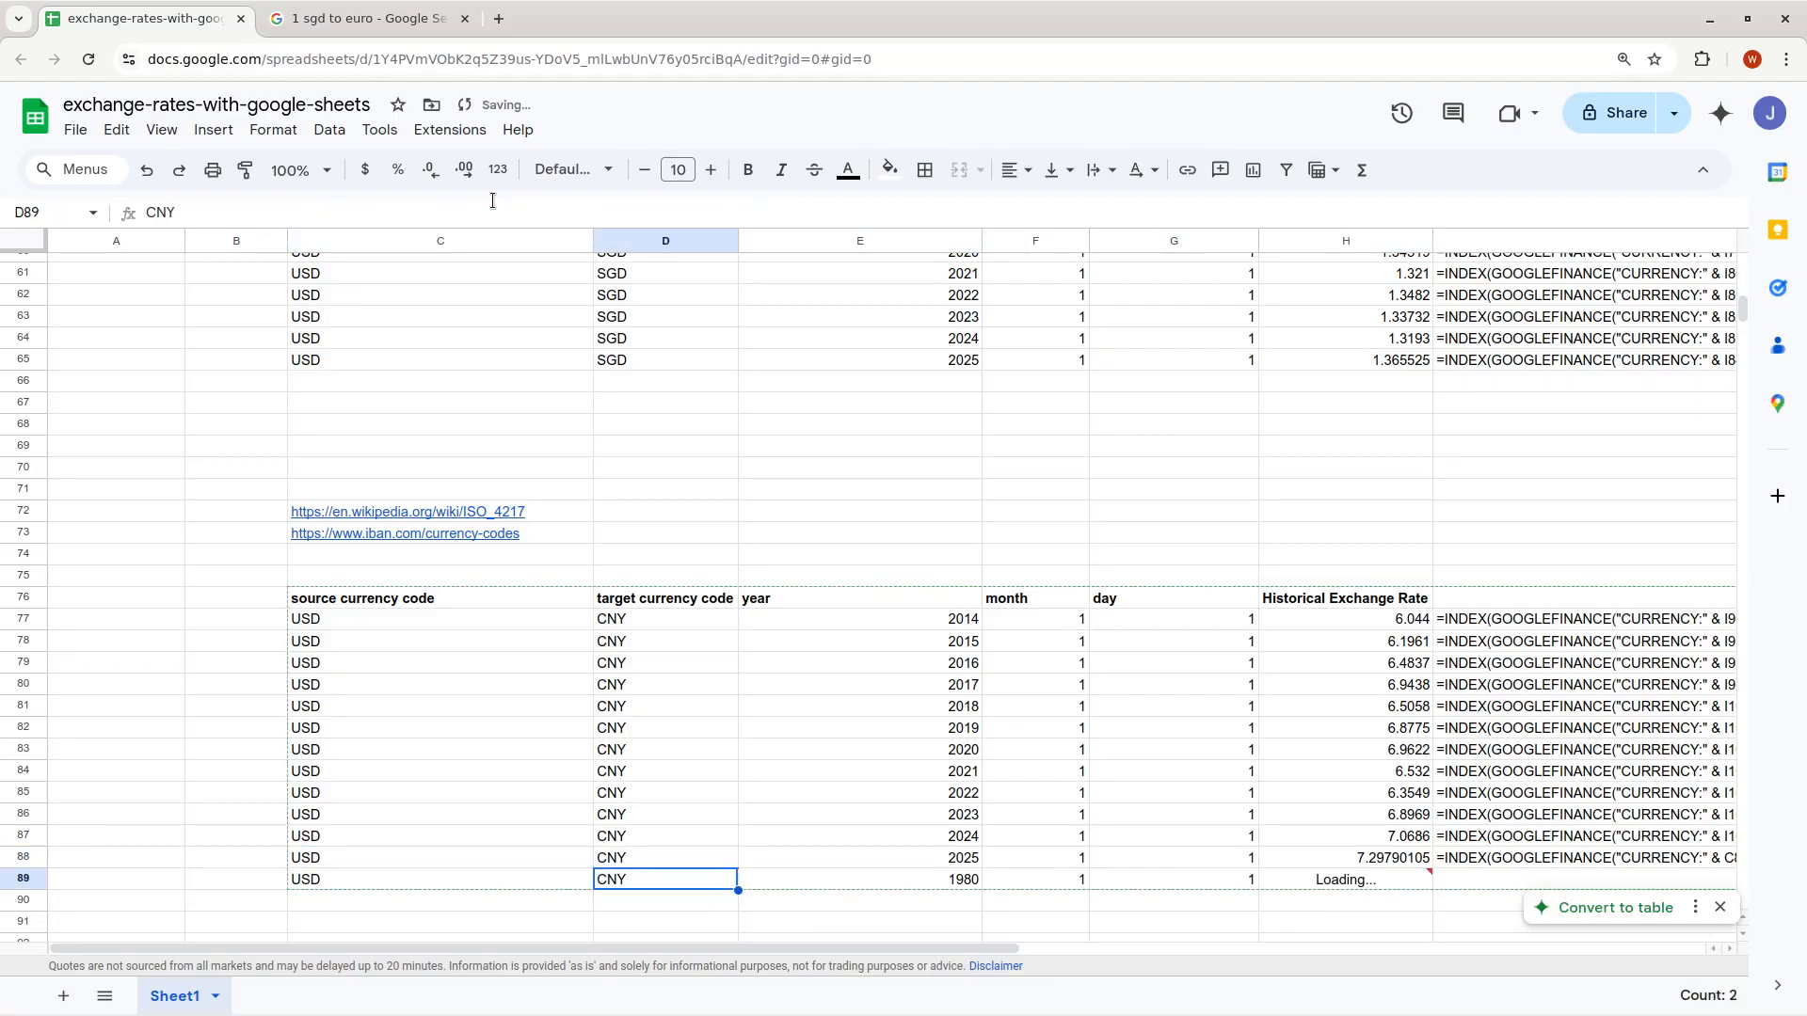
# Examine the H89 result for the 1980 date, including its error details, and compare it with the row's input cells
pyautogui.press('Right')
pyautogui.press('Right')
pyautogui.press('Left')
pyautogui.press('Left')
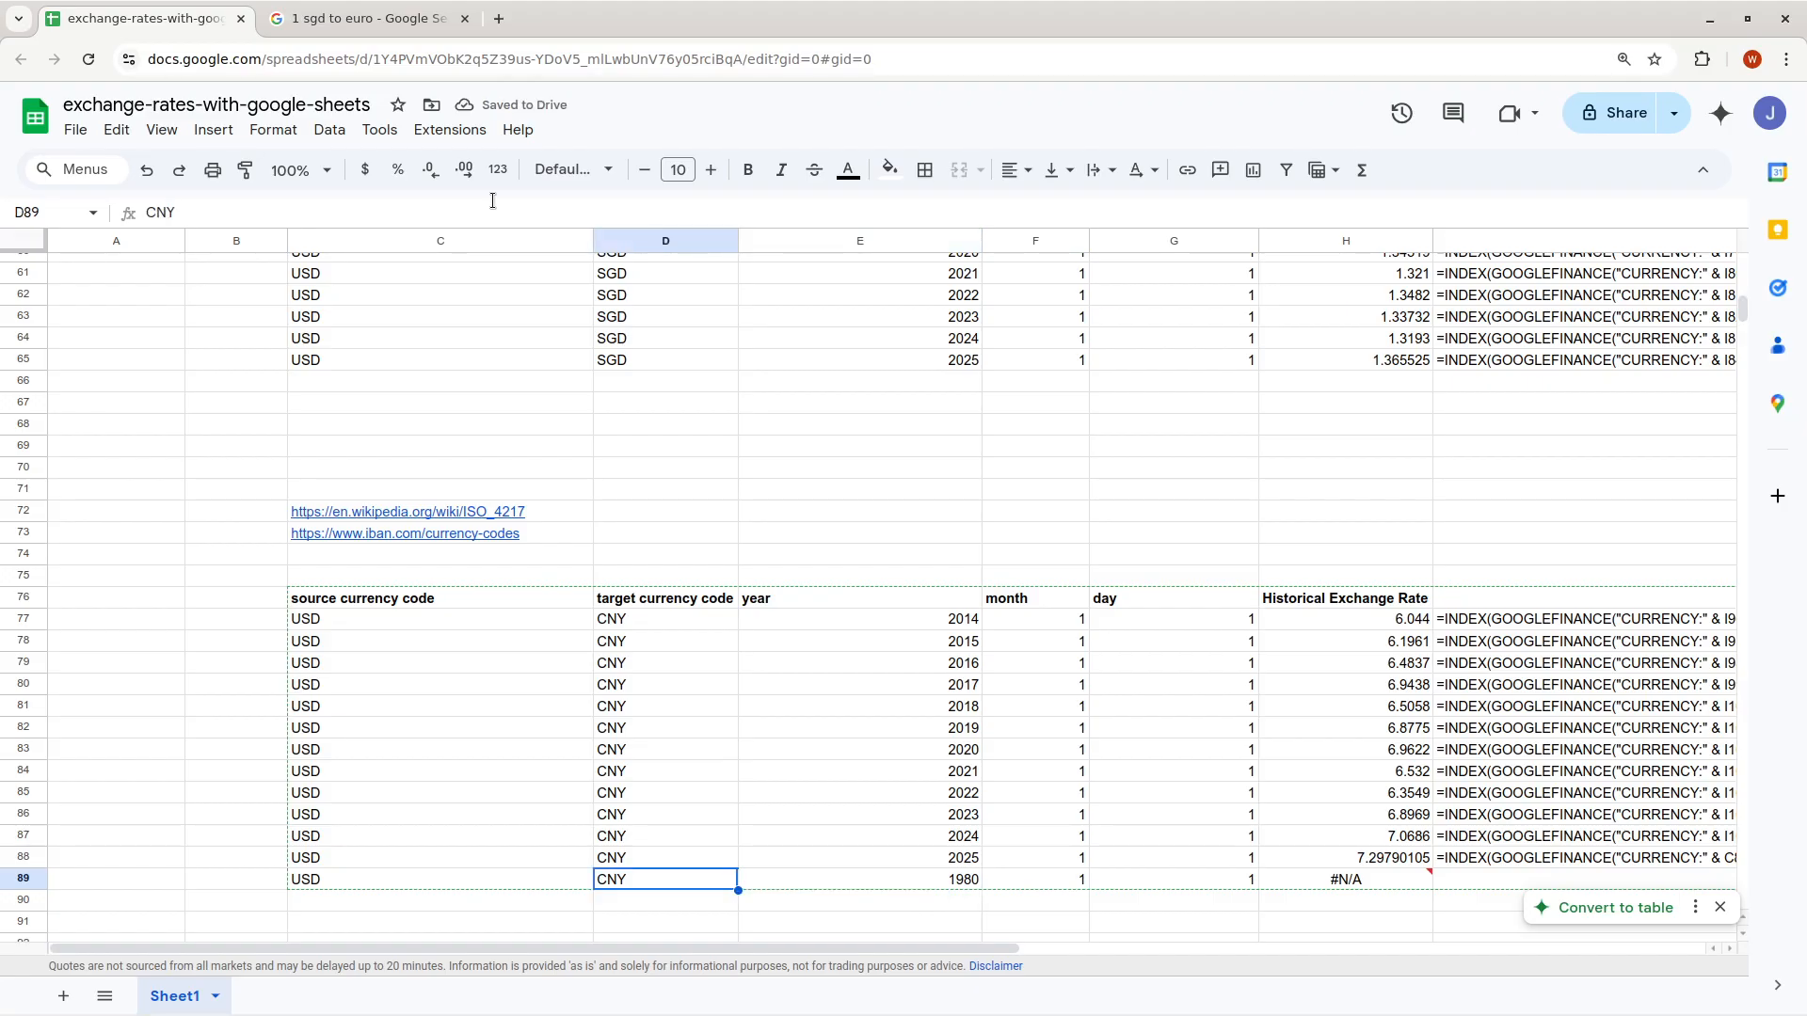
pyautogui.press('Right')
pyautogui.press('Right')
pyautogui.press('Right')
pyautogui.press('Right')
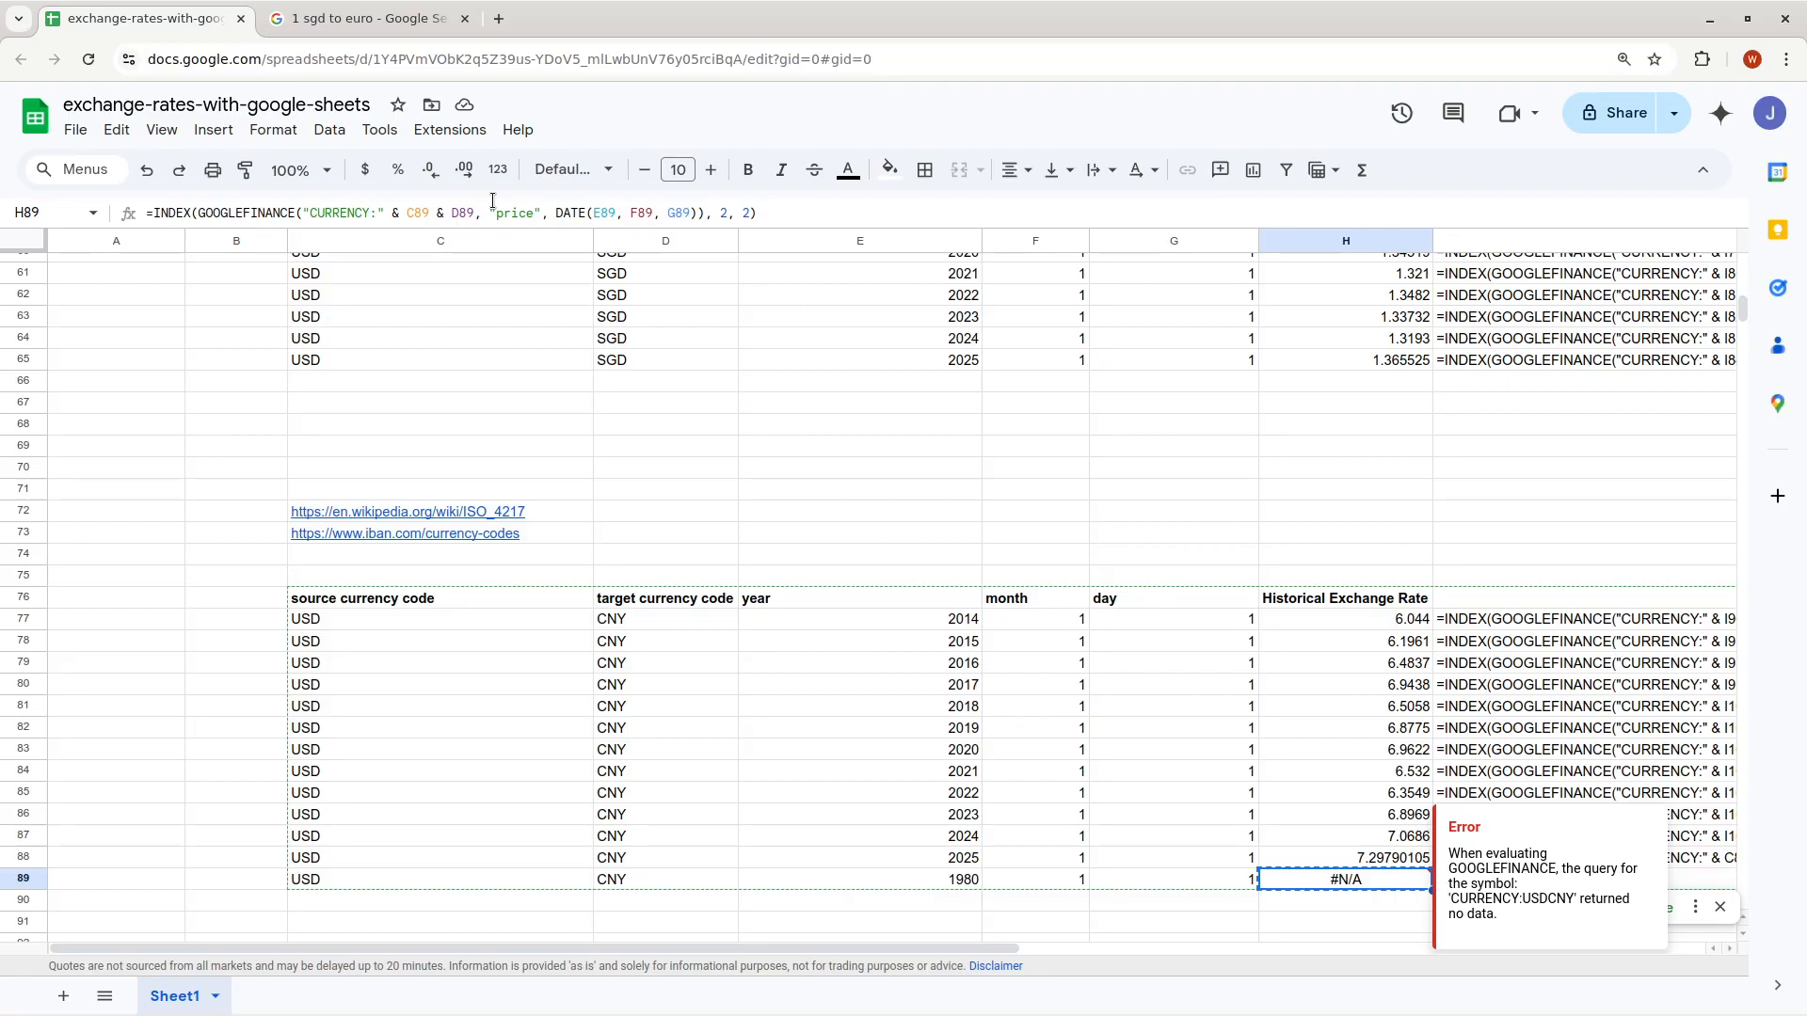
pyautogui.press('Left')
pyautogui.press('Right')
pyautogui.press('Right')
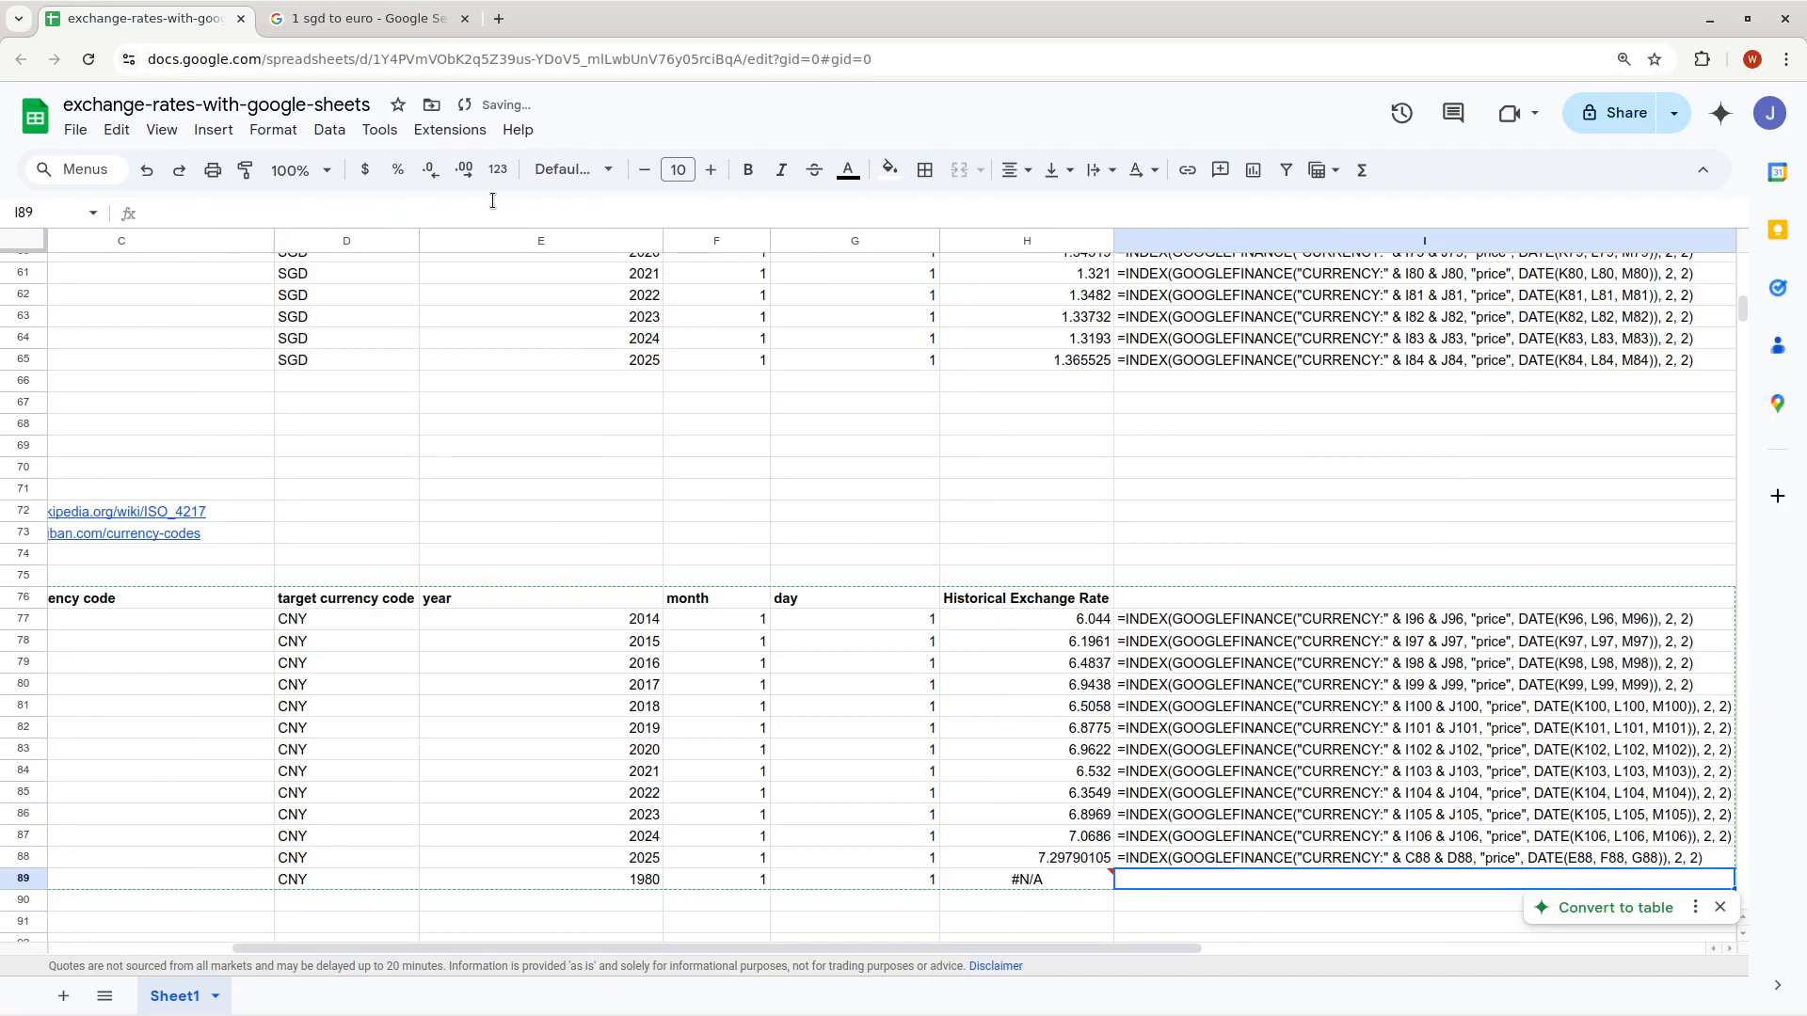
pyautogui.press('Left')
pyautogui.press('Left')
pyautogui.press('Left')
pyautogui.press('Left')
pyautogui.press('Left')
pyautogui.press('Left')
pyautogui.press('Right')
pyautogui.press('Right')
pyautogui.press('Right')
pyautogui.press('Right')
pyautogui.press('Left')
pyautogui.press('Left')
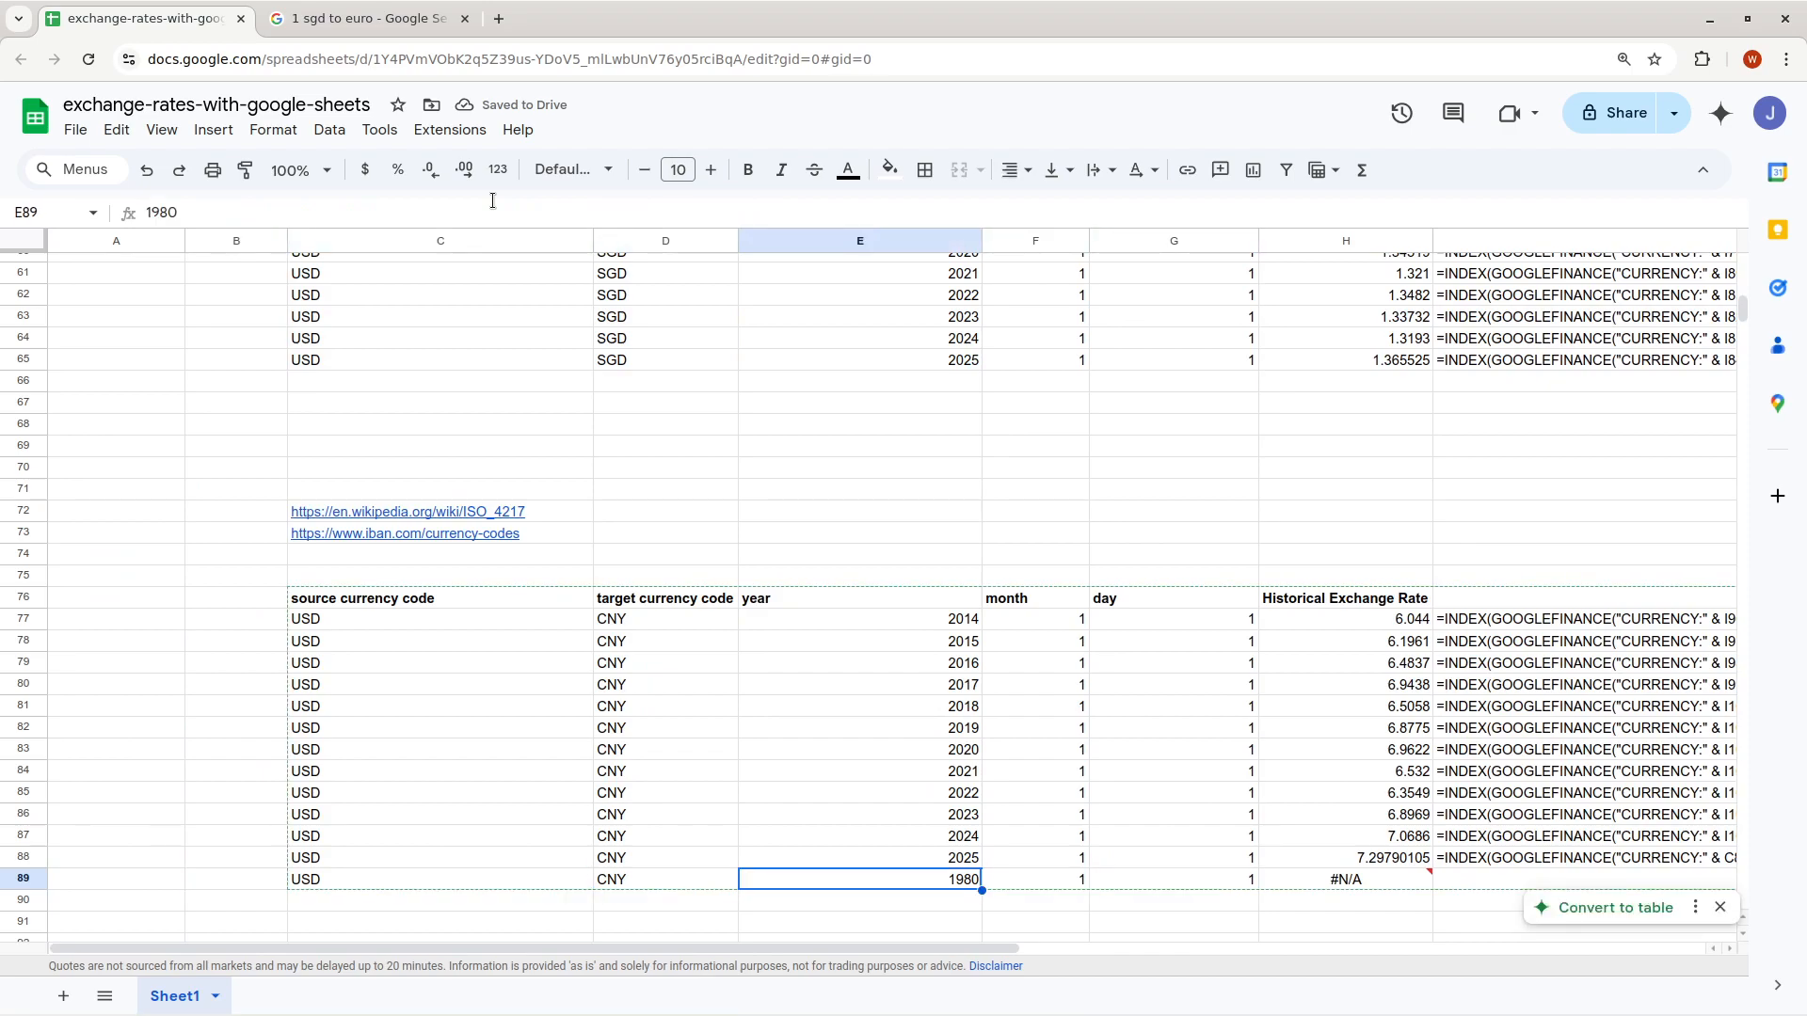
# Set the year in E89 to 2000
pyautogui.write('2')
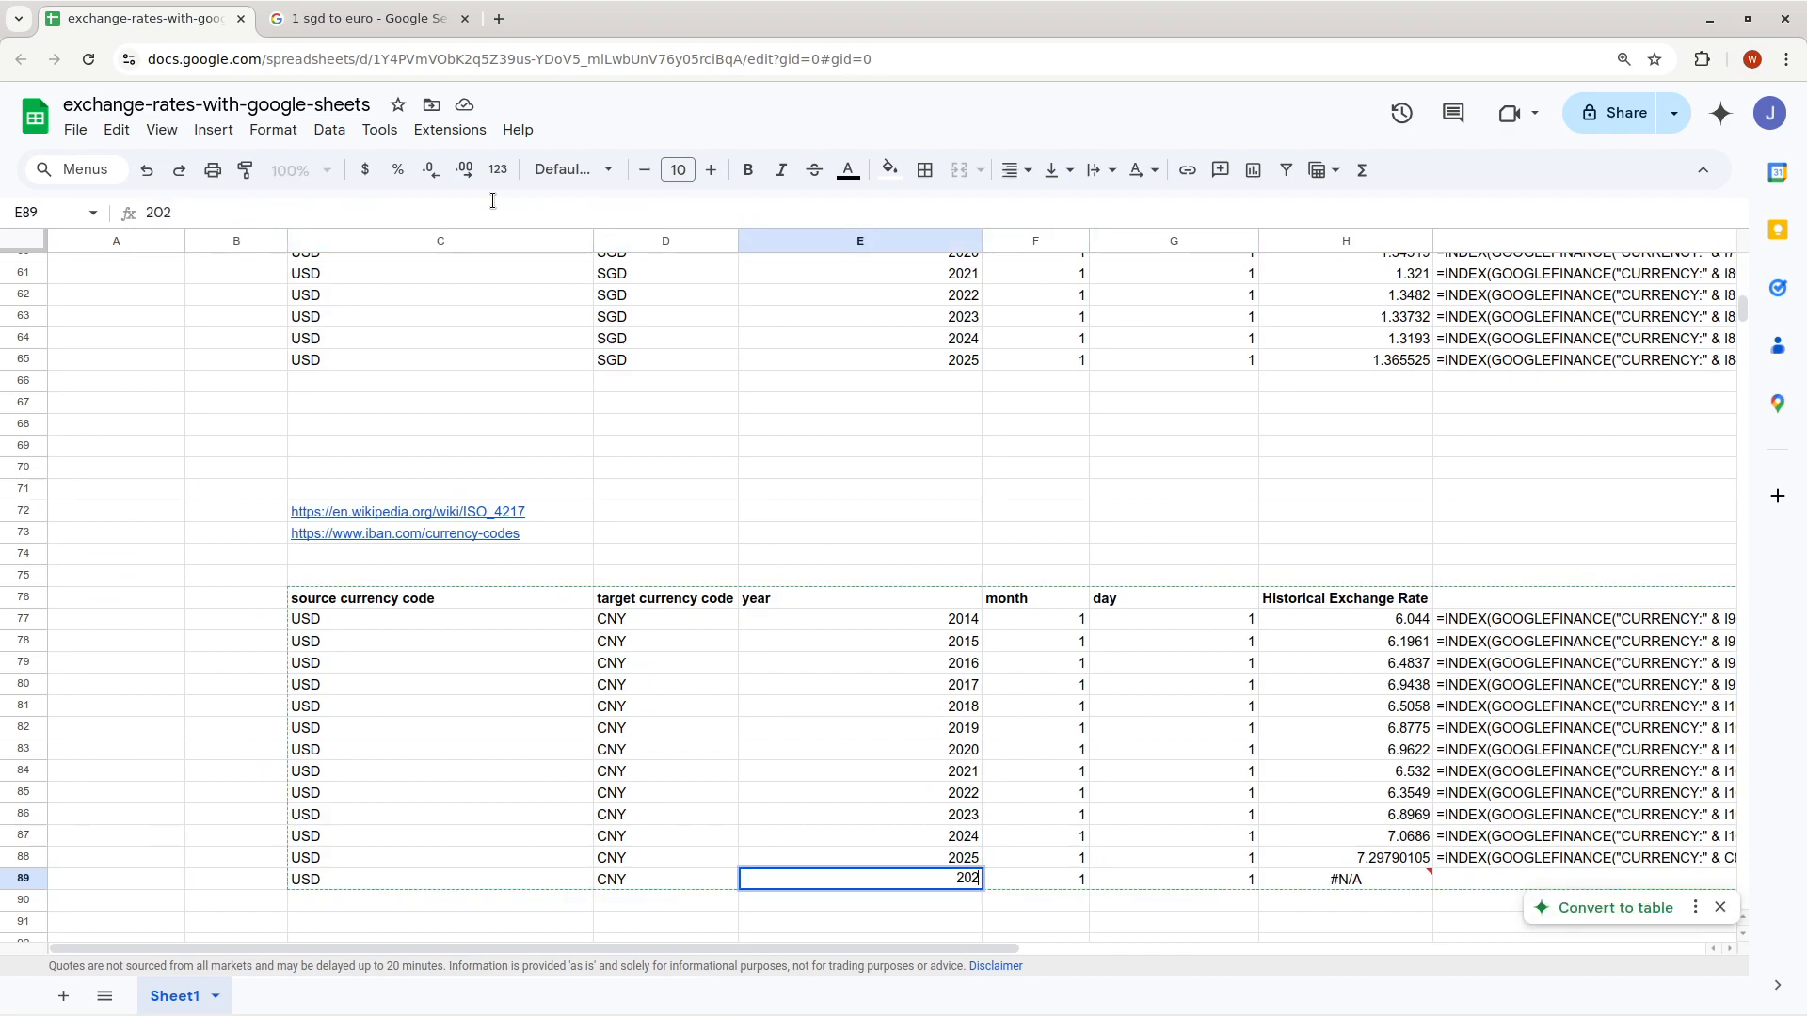
pyautogui.write('000')
pyautogui.press('Tab')
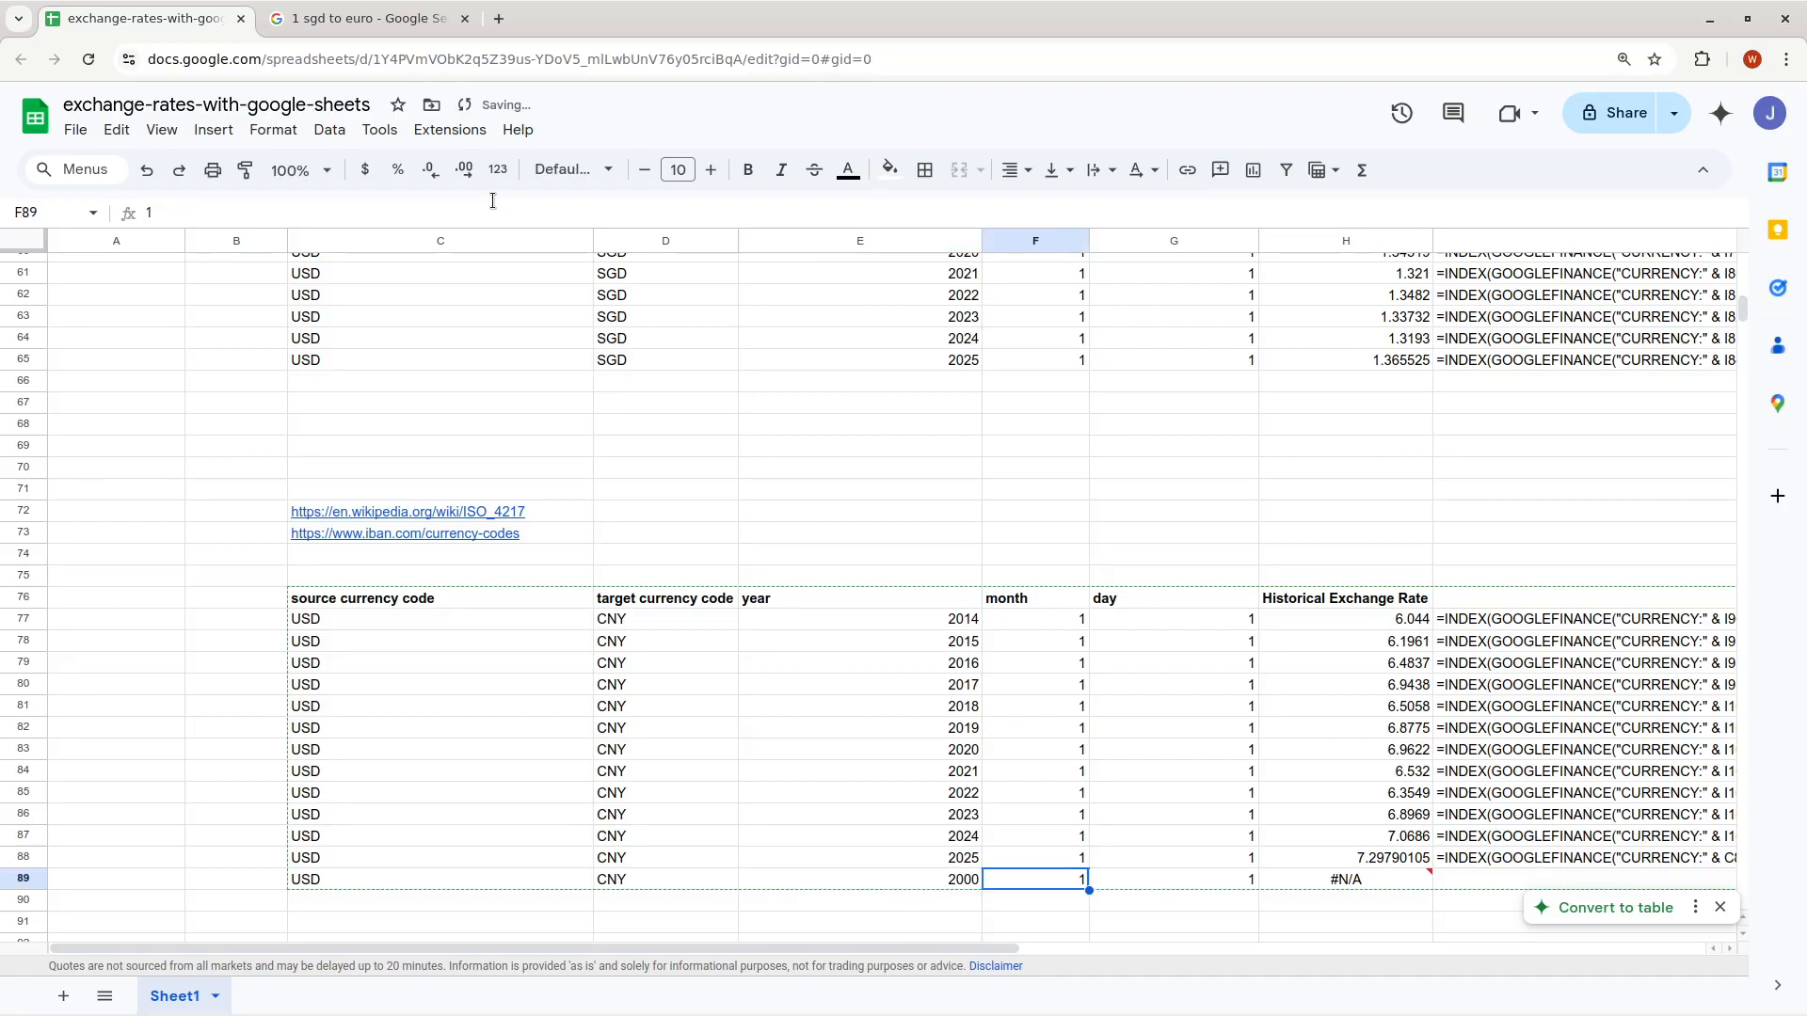
# Set the year in E89 to 2010 and check the rate returned in H89
pyautogui.press('Left')
pyautogui.write('2010')
pyautogui.press('Tab')
pyautogui.press('Right')
pyautogui.press('Right')
pyautogui.press('Left')
pyautogui.press('Right')
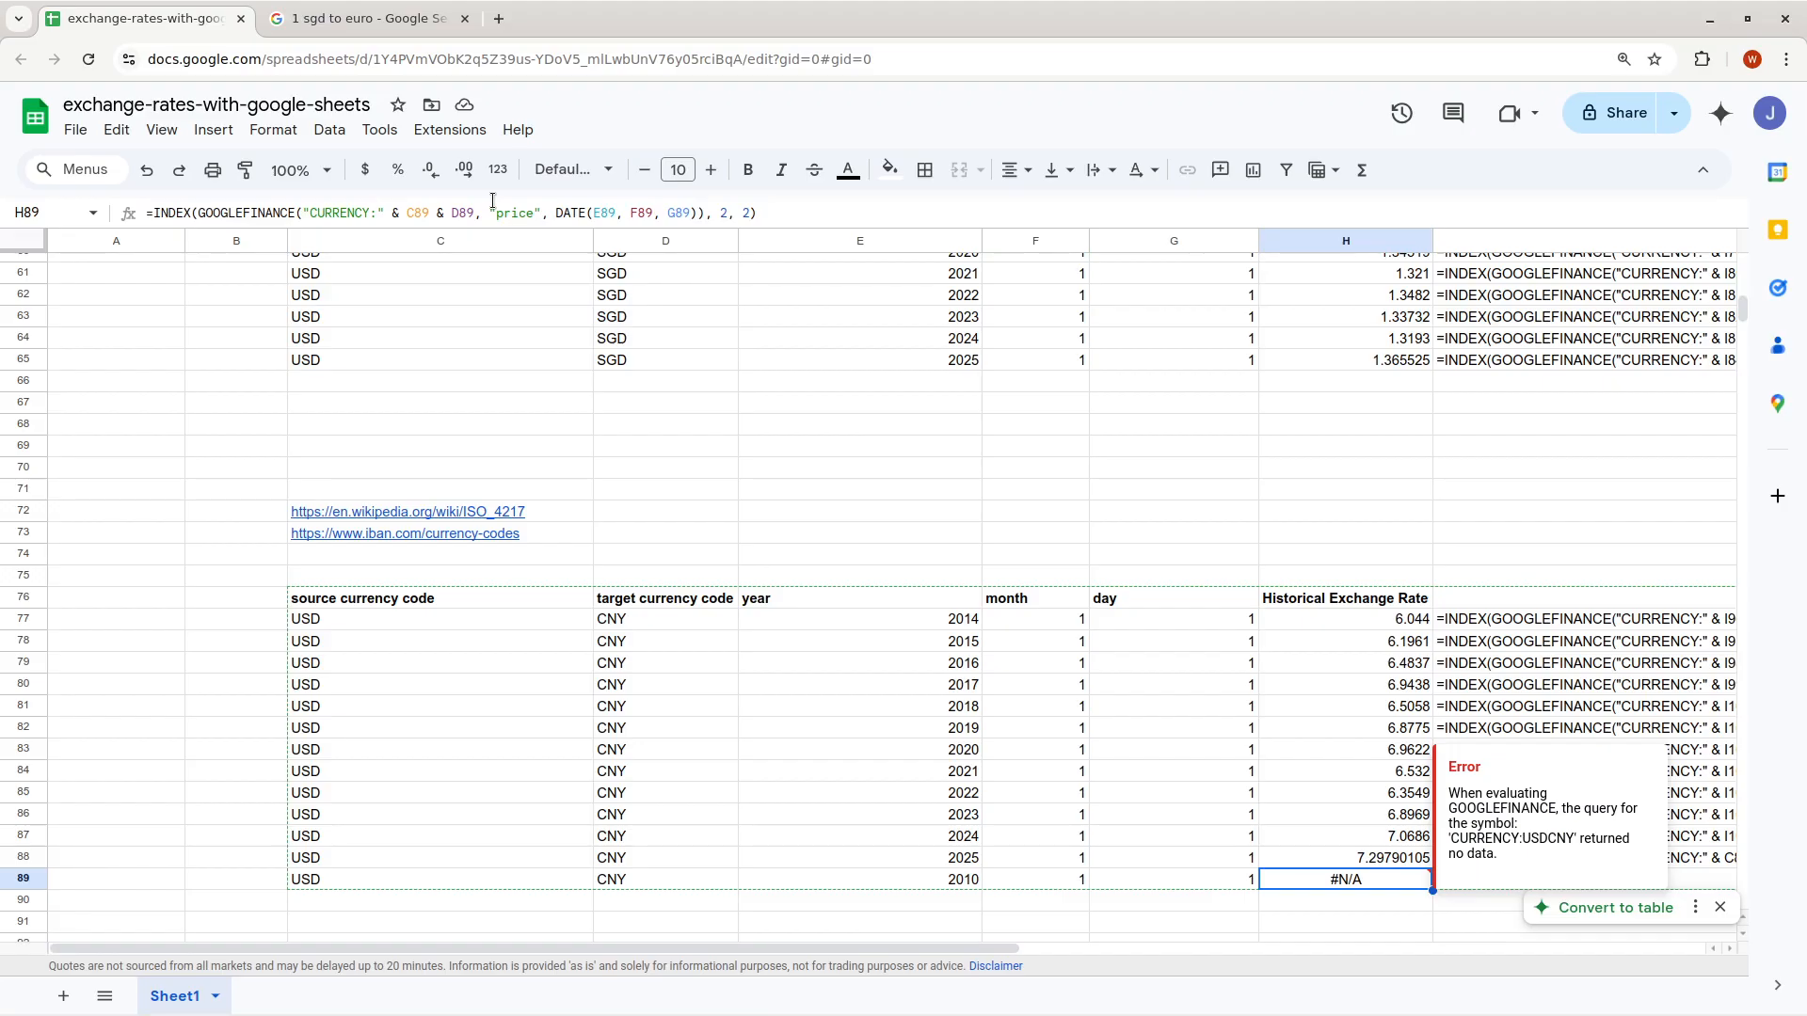
# Clear H89 and copy the historical rate formula from H88 into it again
pyautogui.press('Delete')
pyautogui.press('Up')
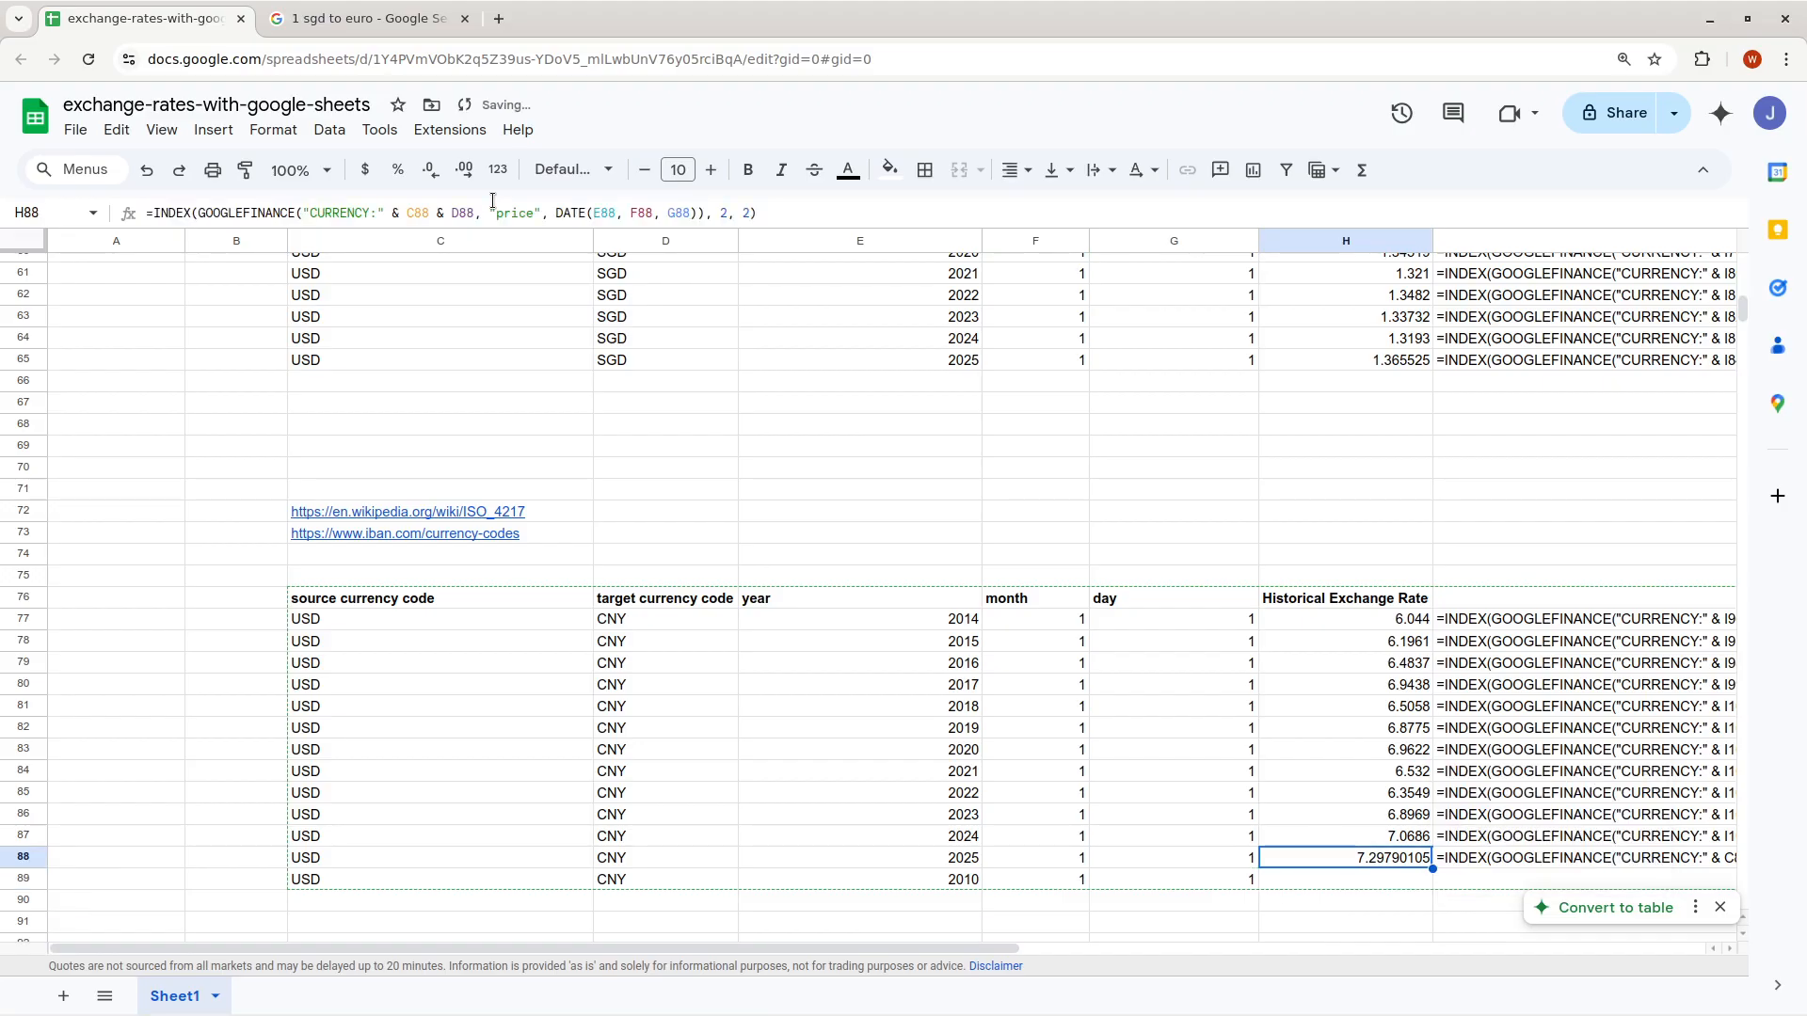
pyautogui.press('Down')
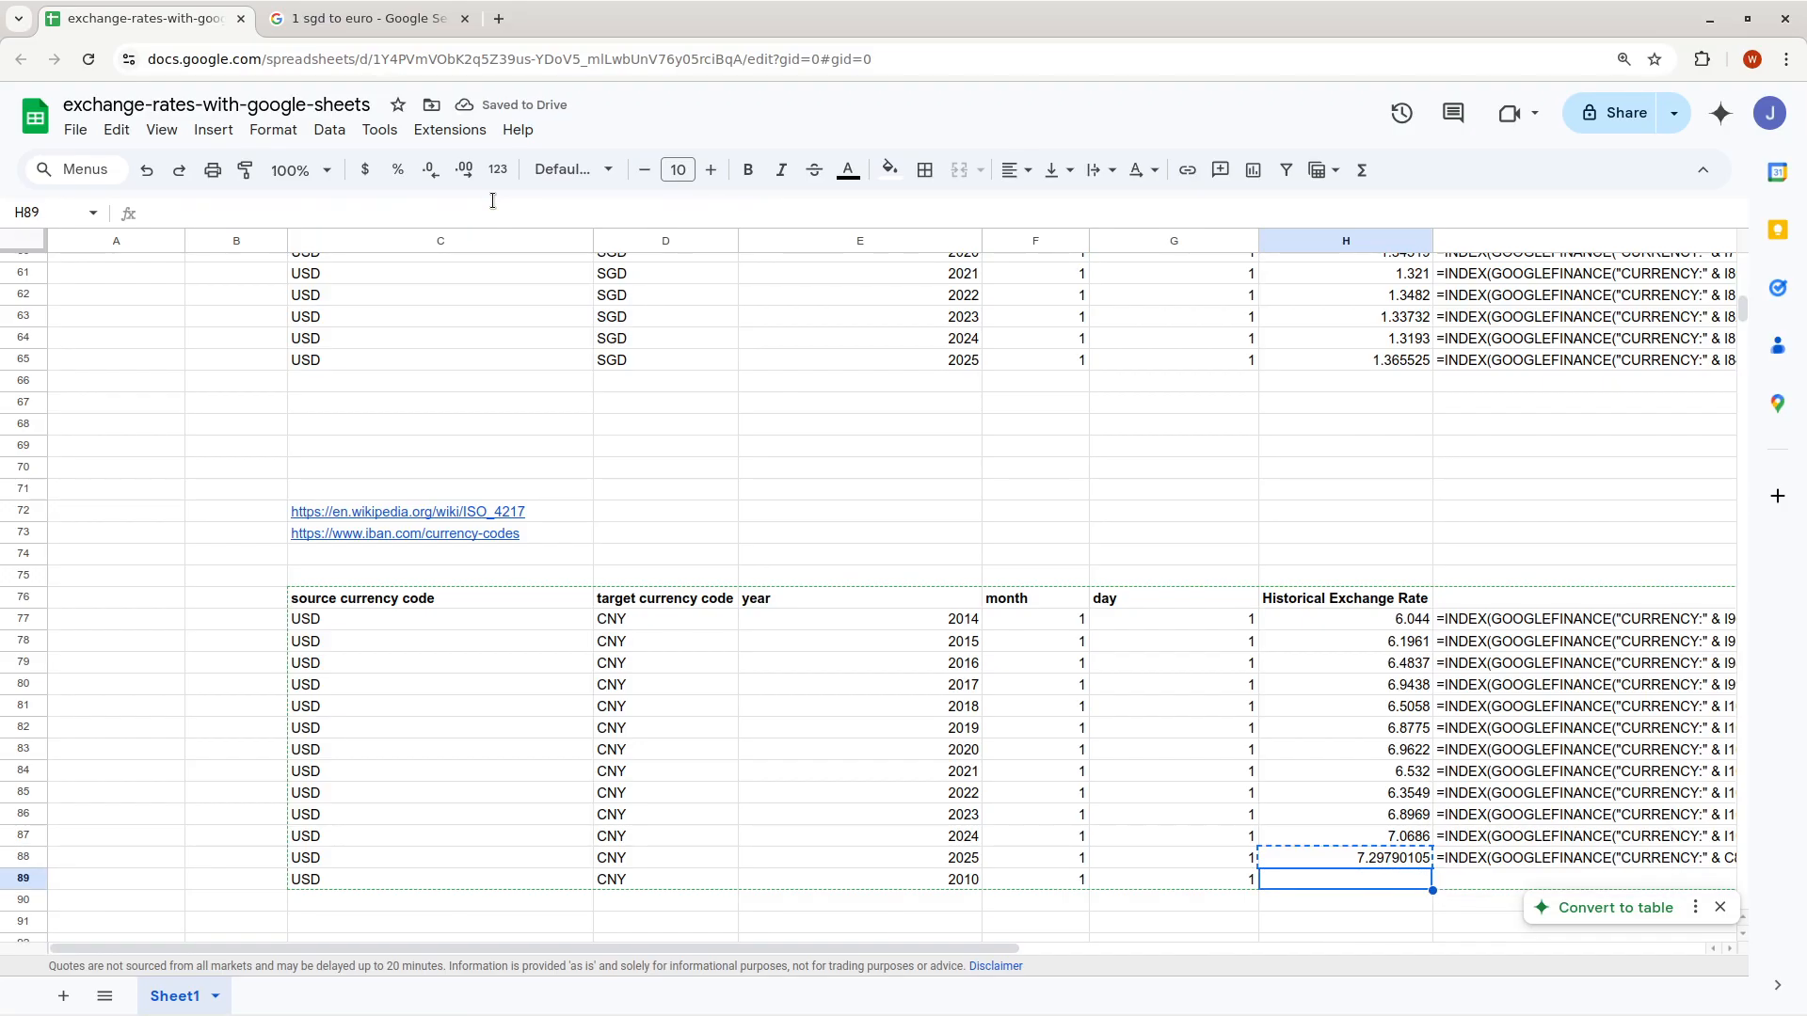
pyautogui.hotkey('ctrl', 'v')
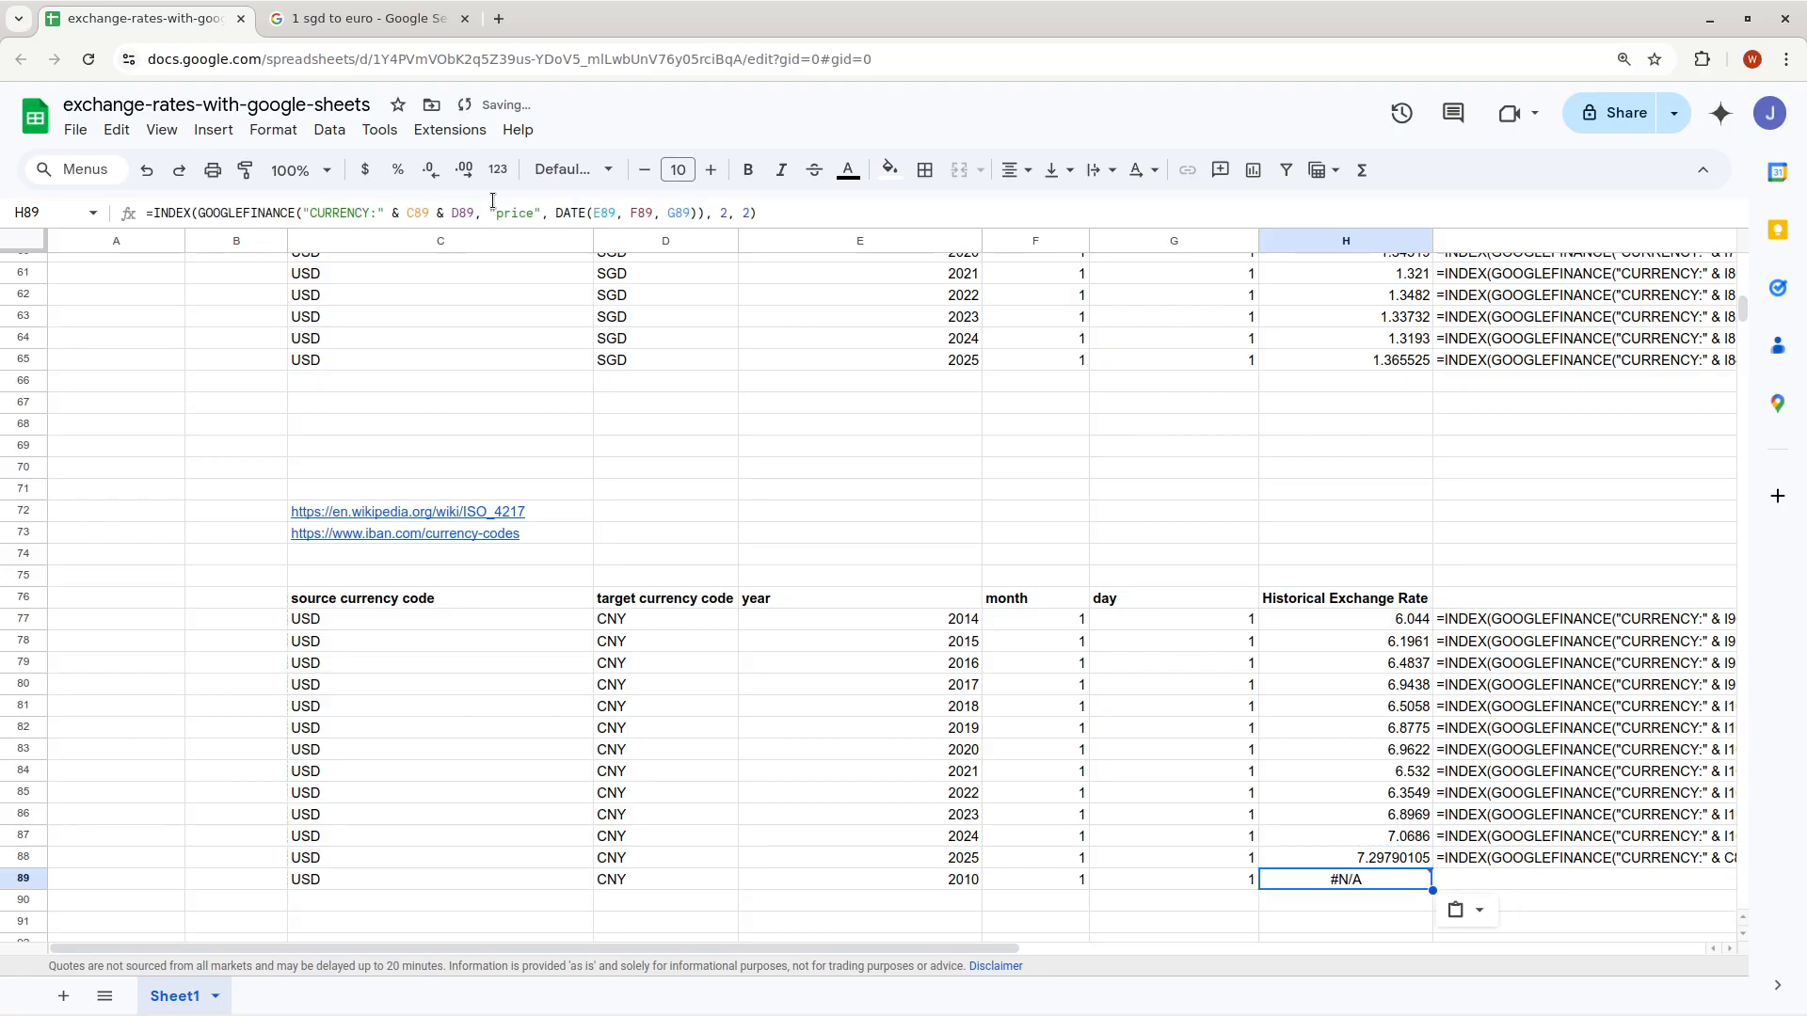
# Set the year in E89 to 2014
pyautogui.press('Left')
pyautogui.press('Left')
pyautogui.press('Left')
pyautogui.write('2014')
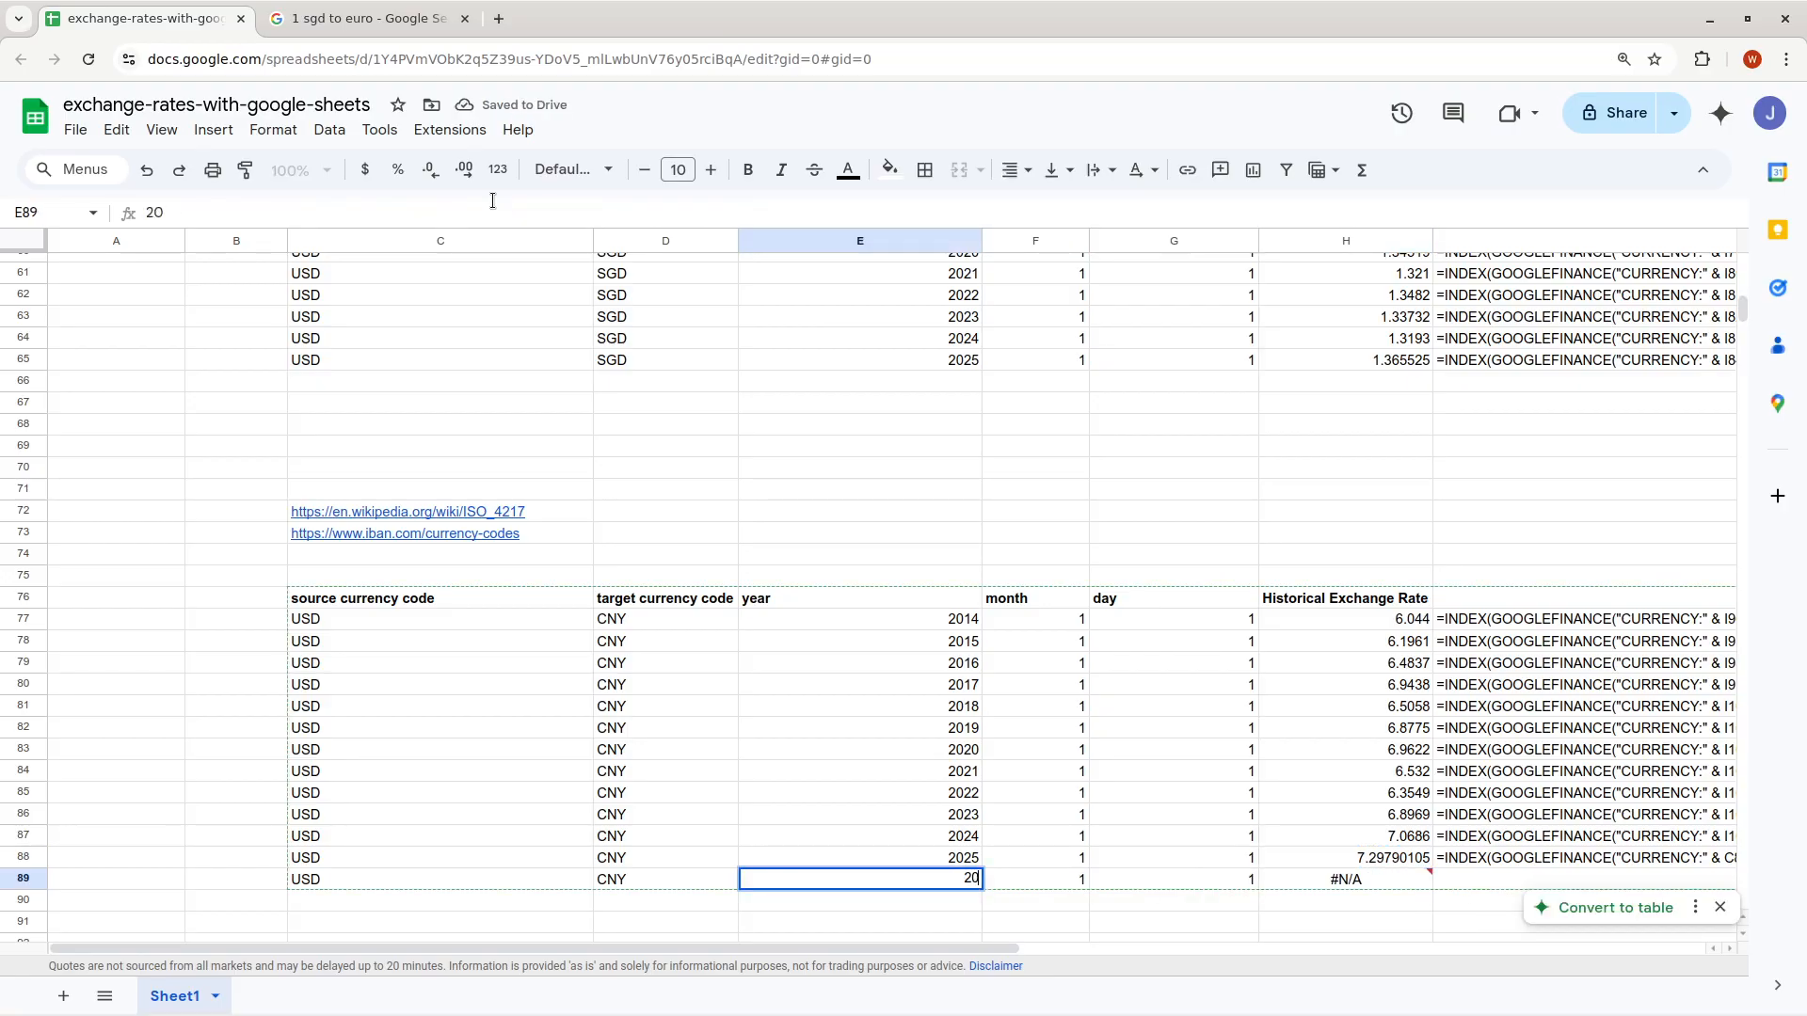
pyautogui.press('Tab')
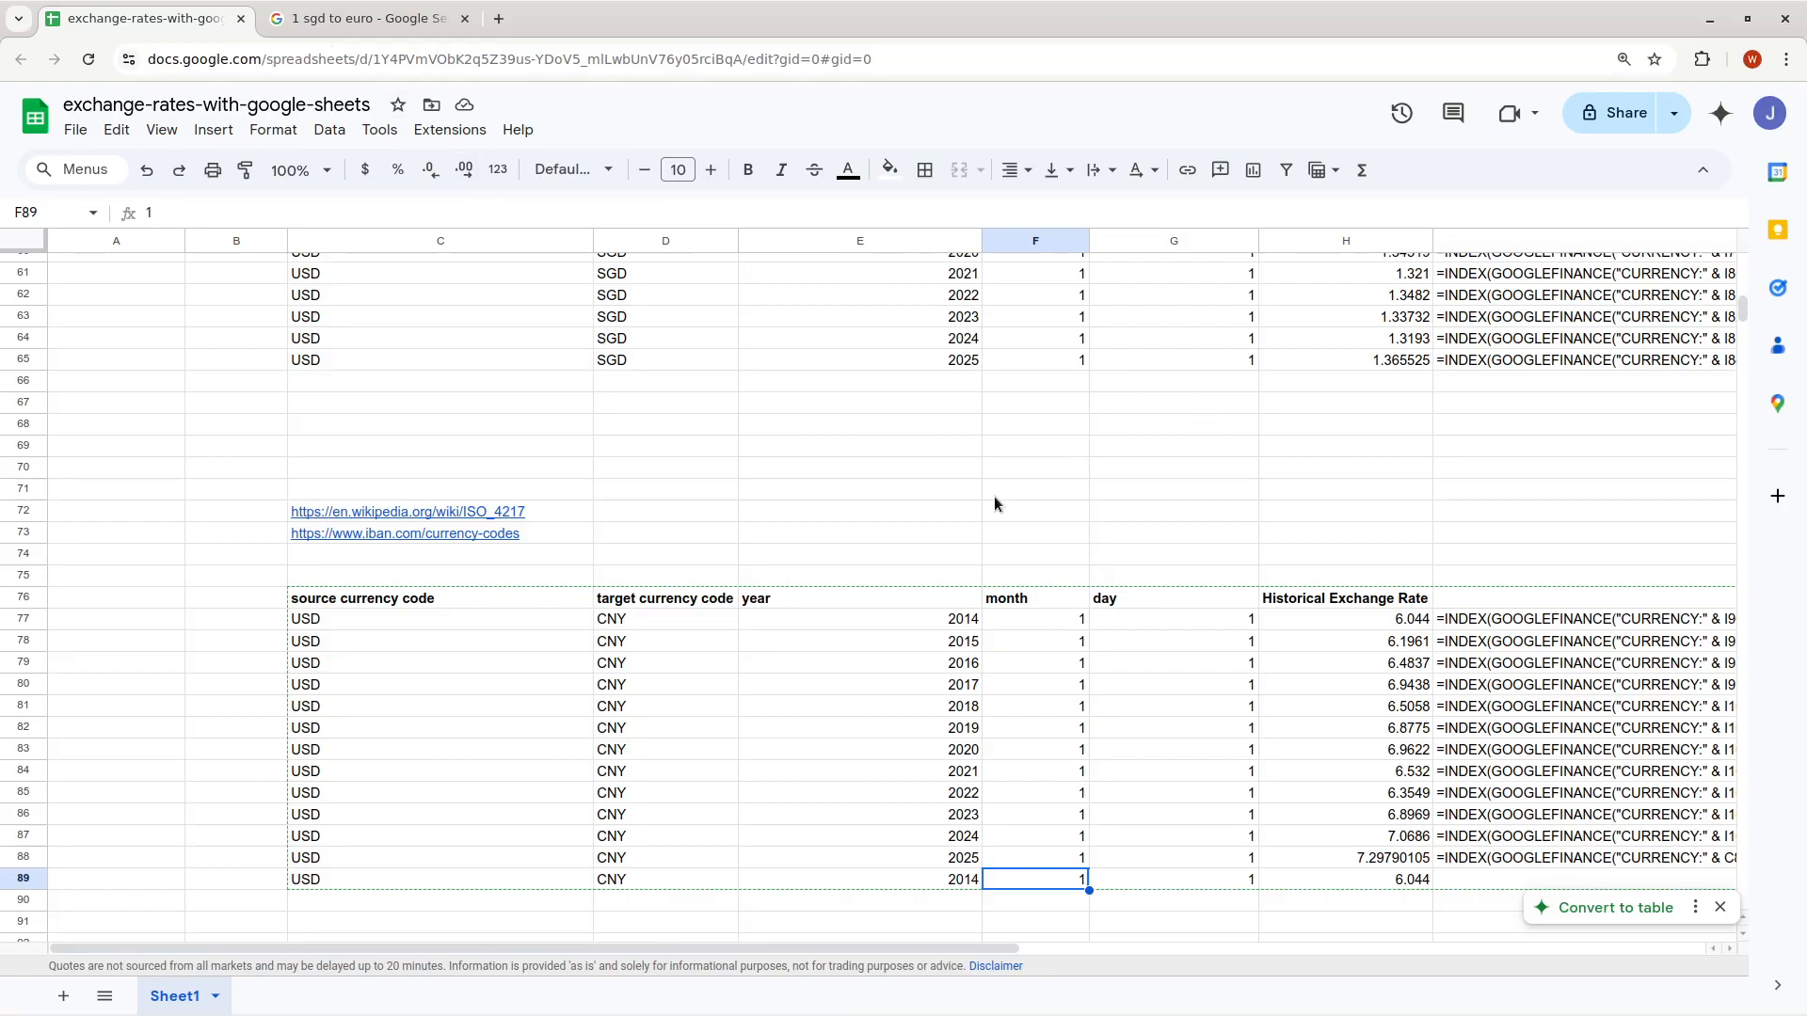
# Review the current-rate conversion tables in the sheet's upper rows and examine the parts of the GOOGLEFINANCE example text in C2
pyautogui.scroll(10, 1007, 503)
pyautogui.scroll(2, 1050, 565)
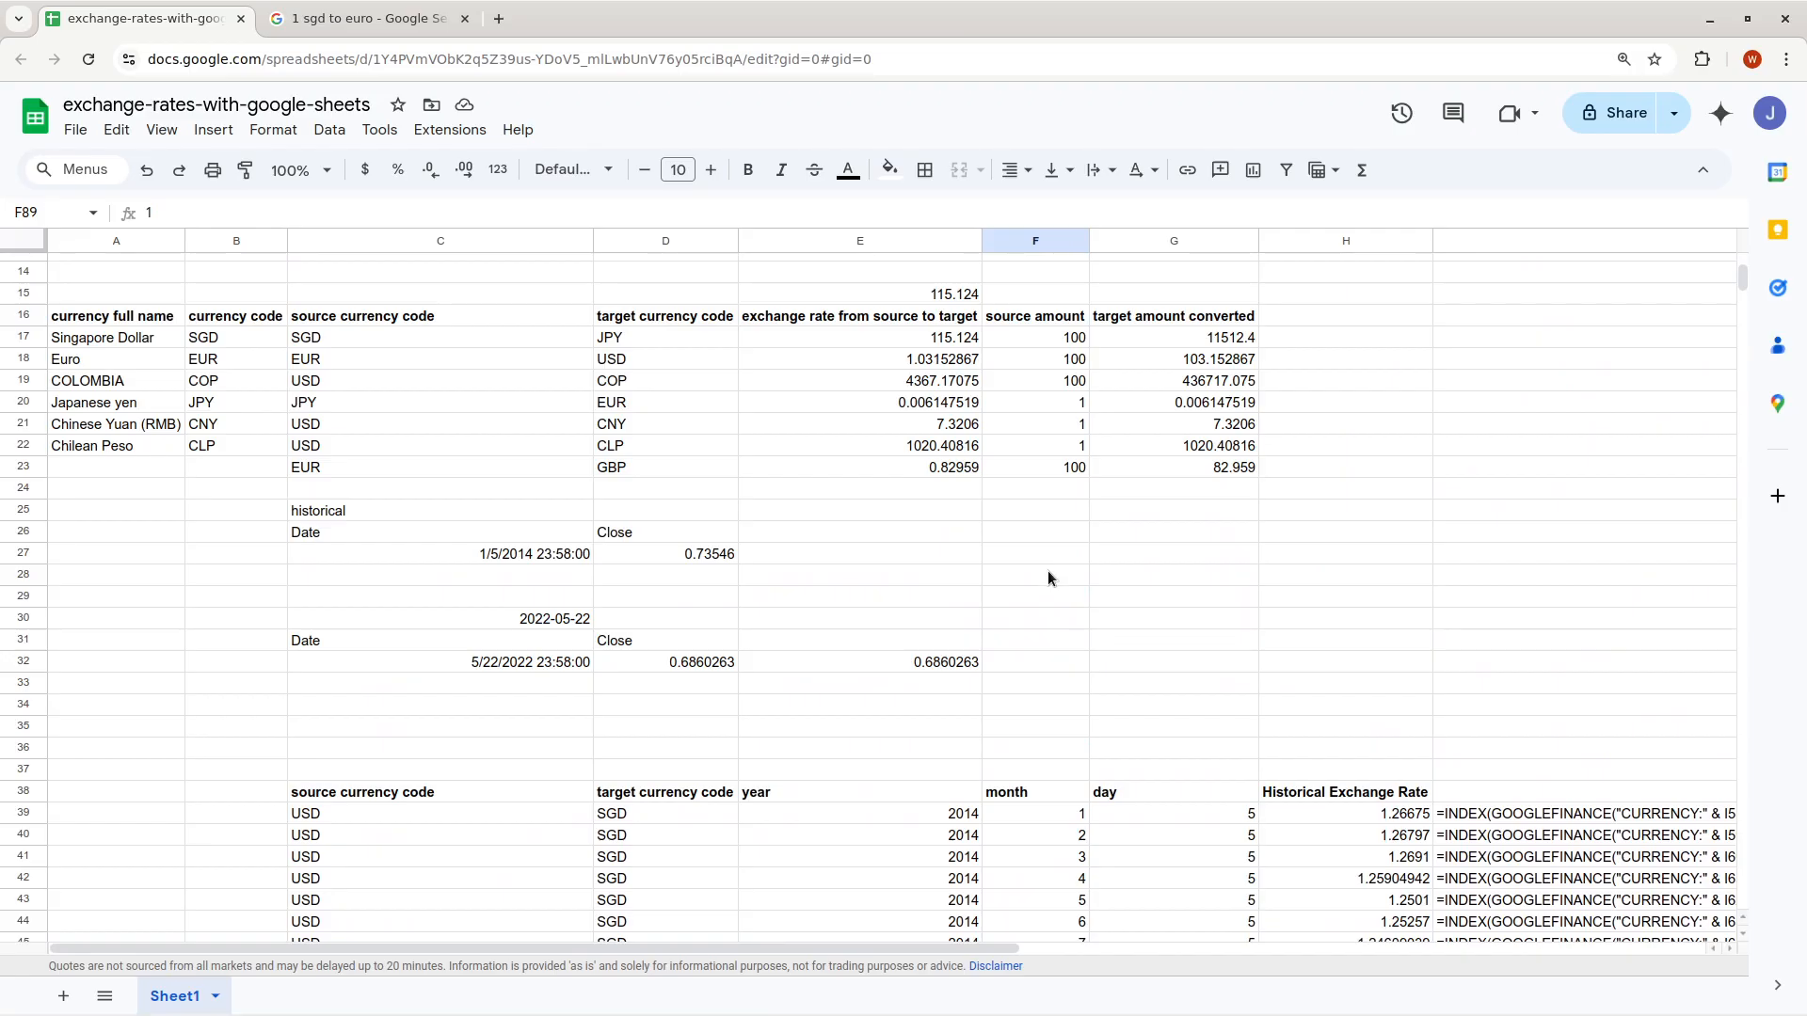
pyautogui.scroll(4, 1022, 605)
pyautogui.moveTo(905, 520); pyautogui.dragTo(318, 473)
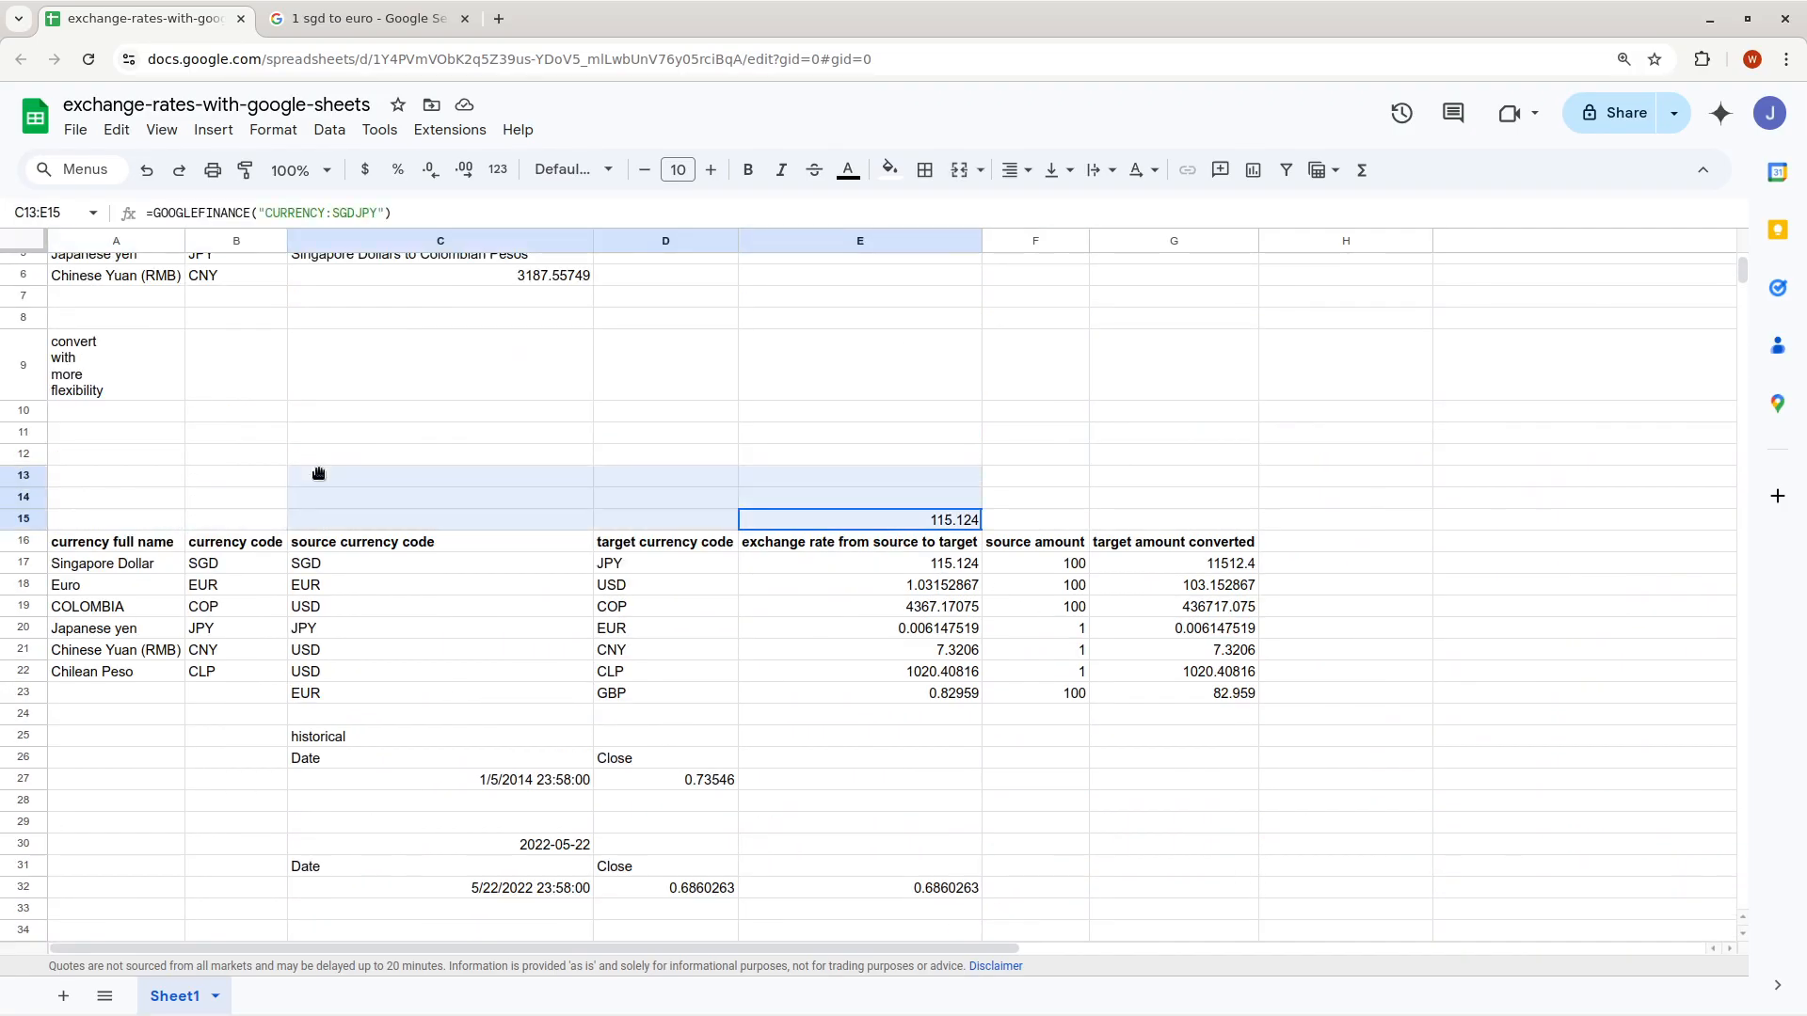
pyautogui.click(527, 696)
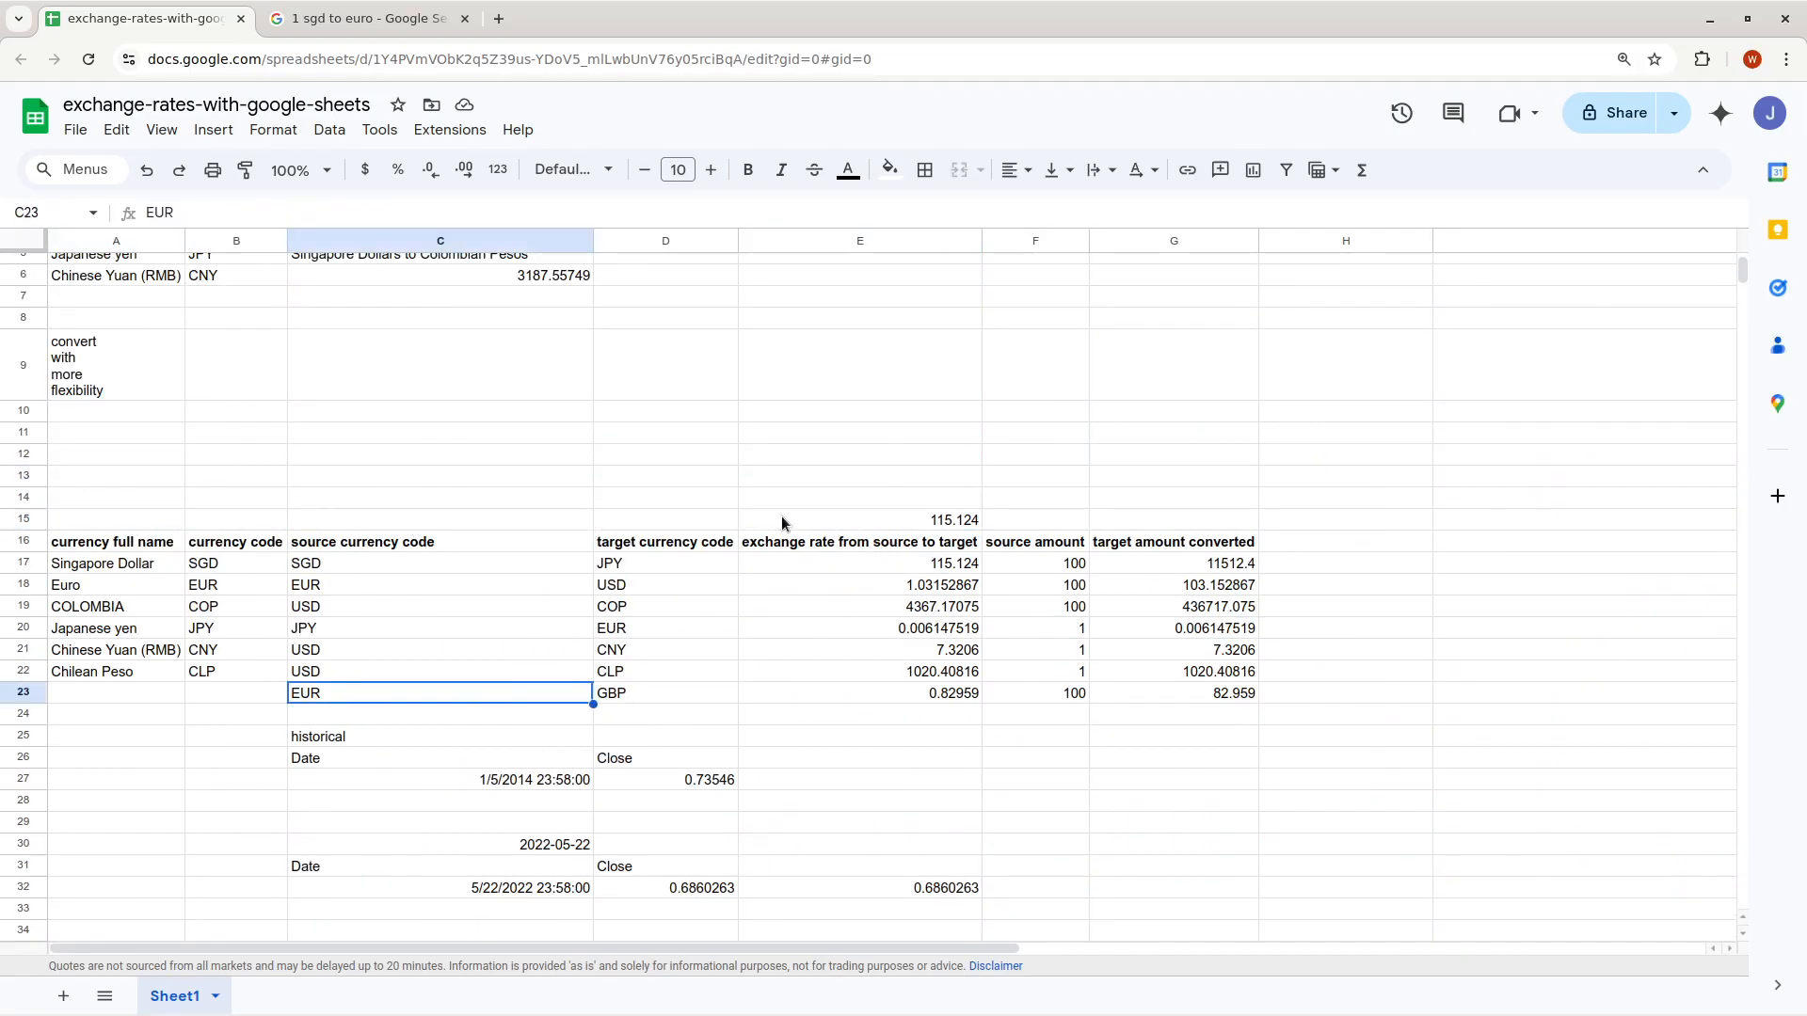
pyautogui.scroll(2, 781, 516)
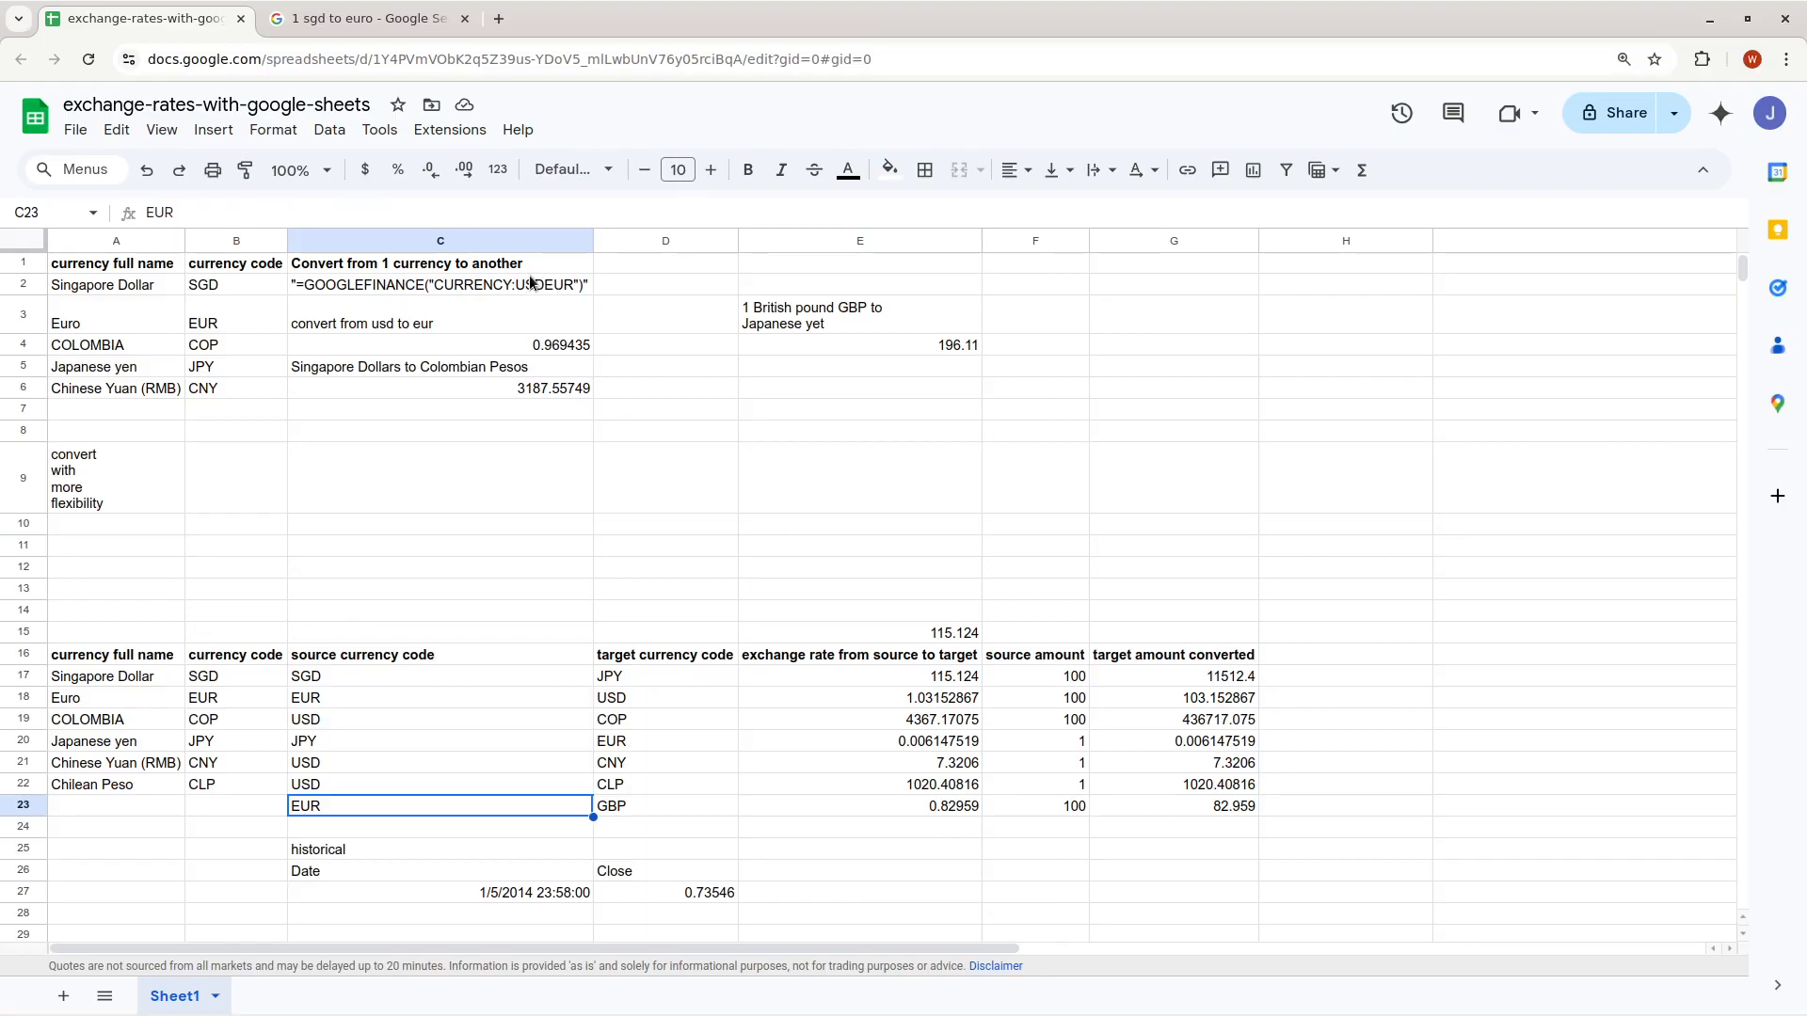
pyautogui.click(226, 394)
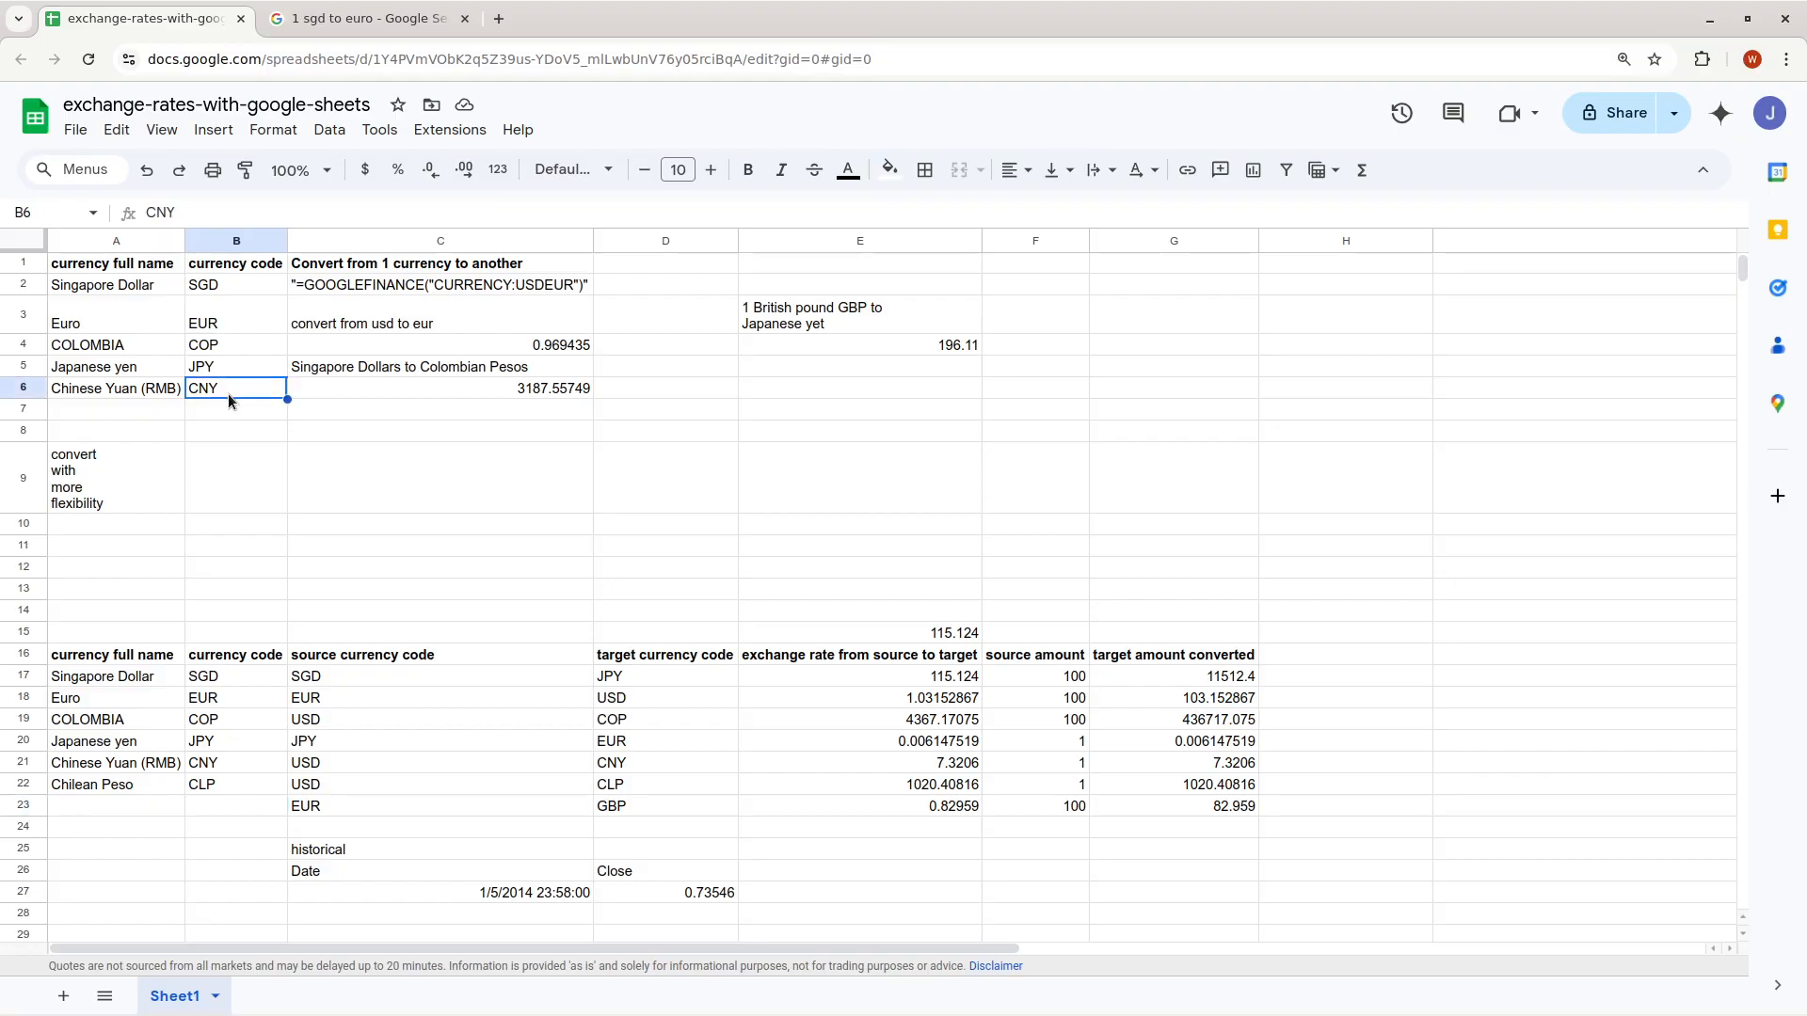
pyautogui.doubleClick(370, 285)
pyautogui.doubleClick(395, 283)
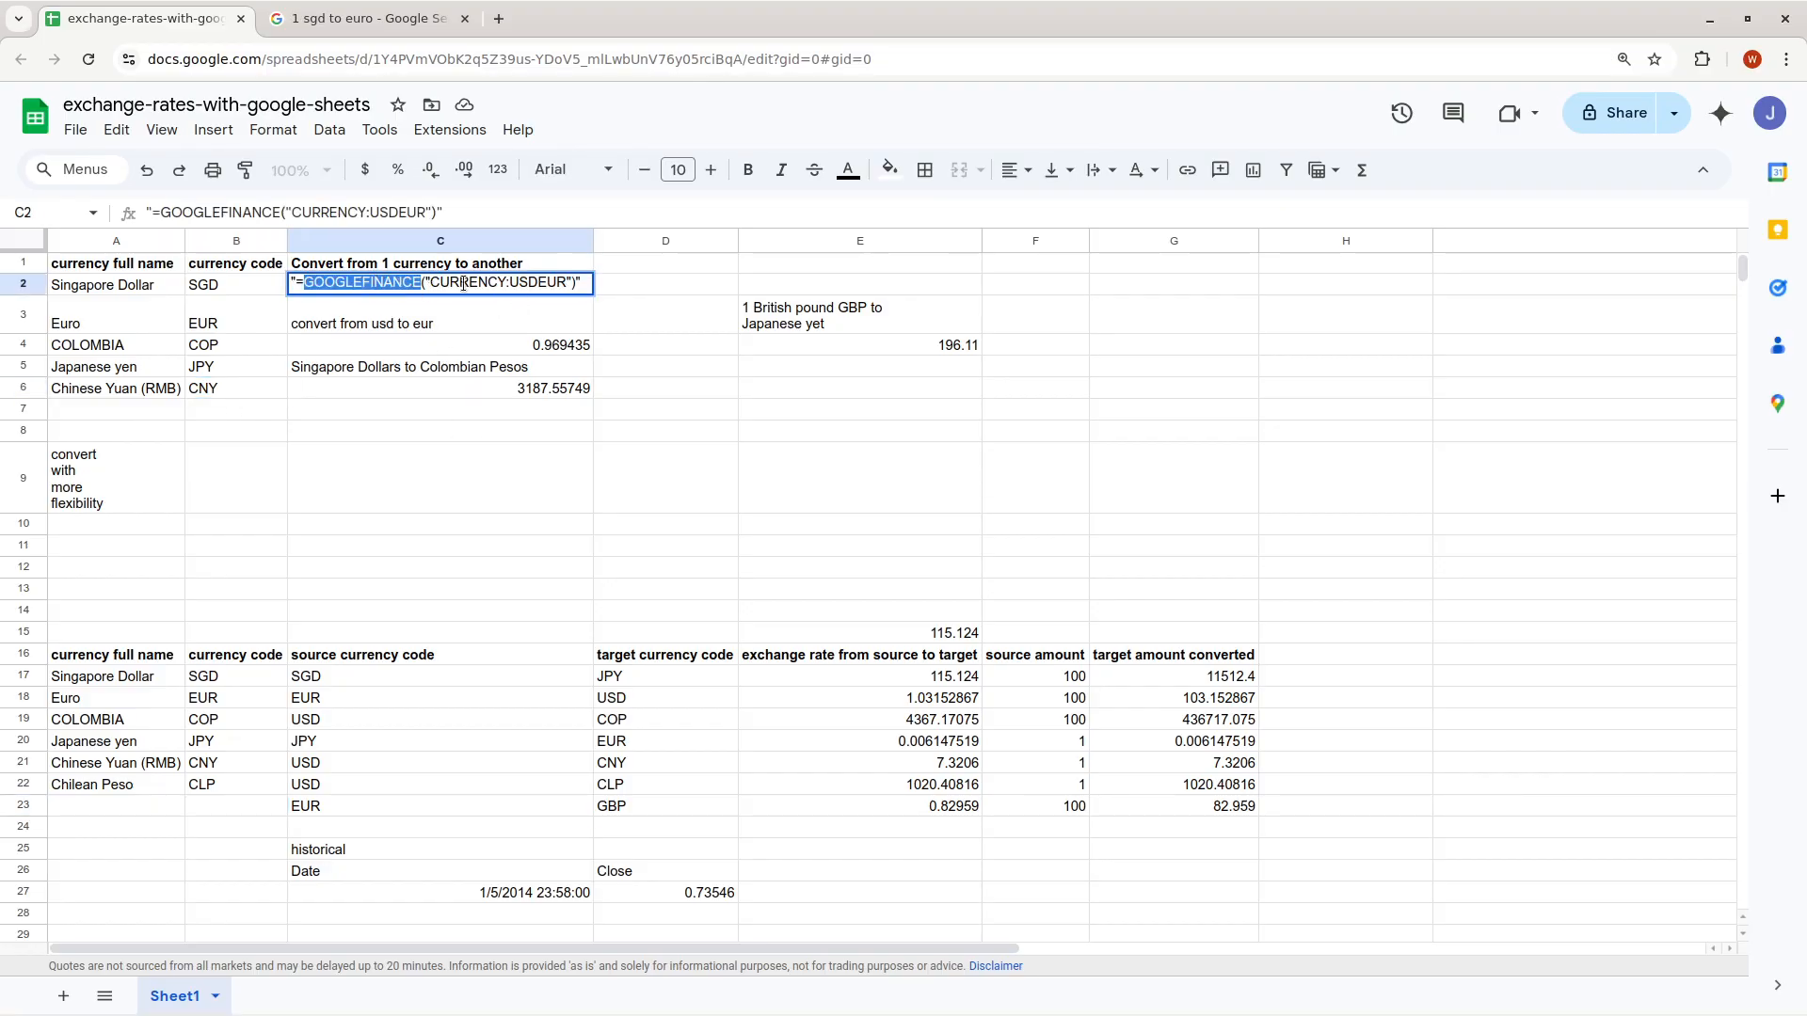
pyautogui.moveTo(505, 283); pyautogui.dragTo(566, 279)
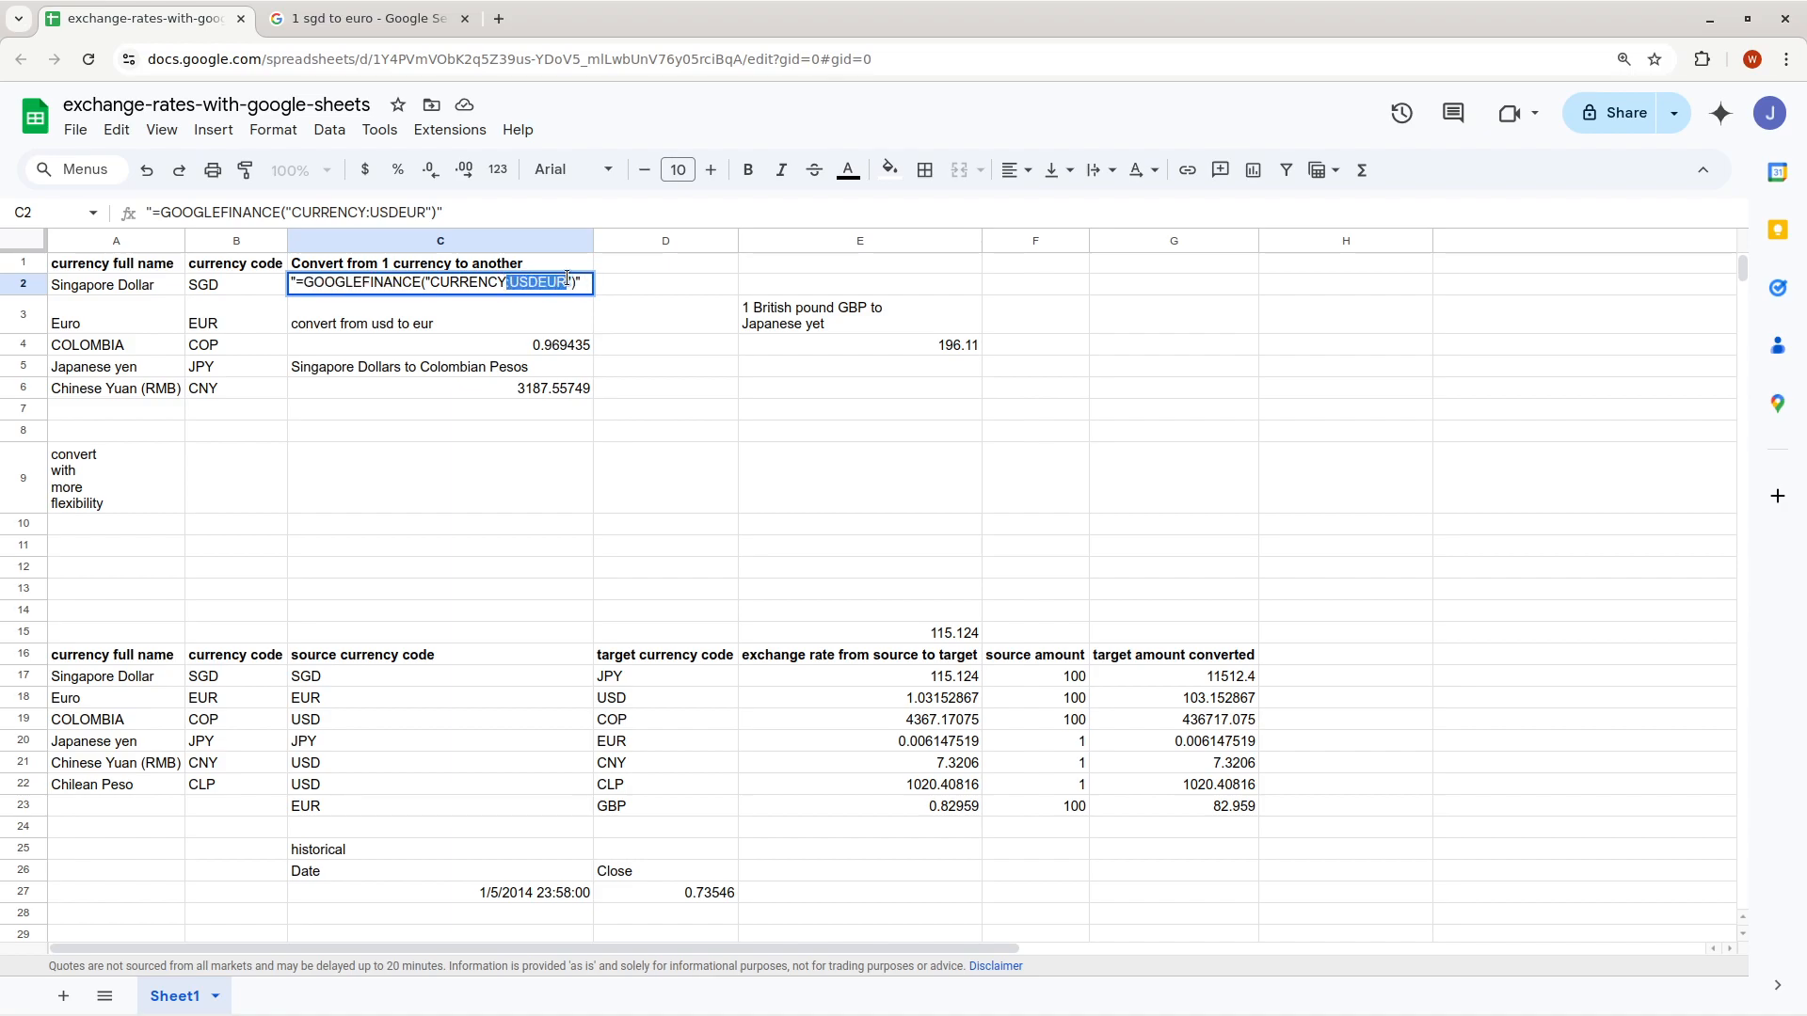
pyautogui.press('Escape')
# Copy the example formula text from C2 into E7 and replace its currency pair with the placeholder SOURCECURRENCYTARGETCURRENCY
pyautogui.hotkey('ctrl', 'c')
pyautogui.click(766, 410)
pyautogui.hotkey('ctrl', 'v')
pyautogui.doubleClick(923, 407)
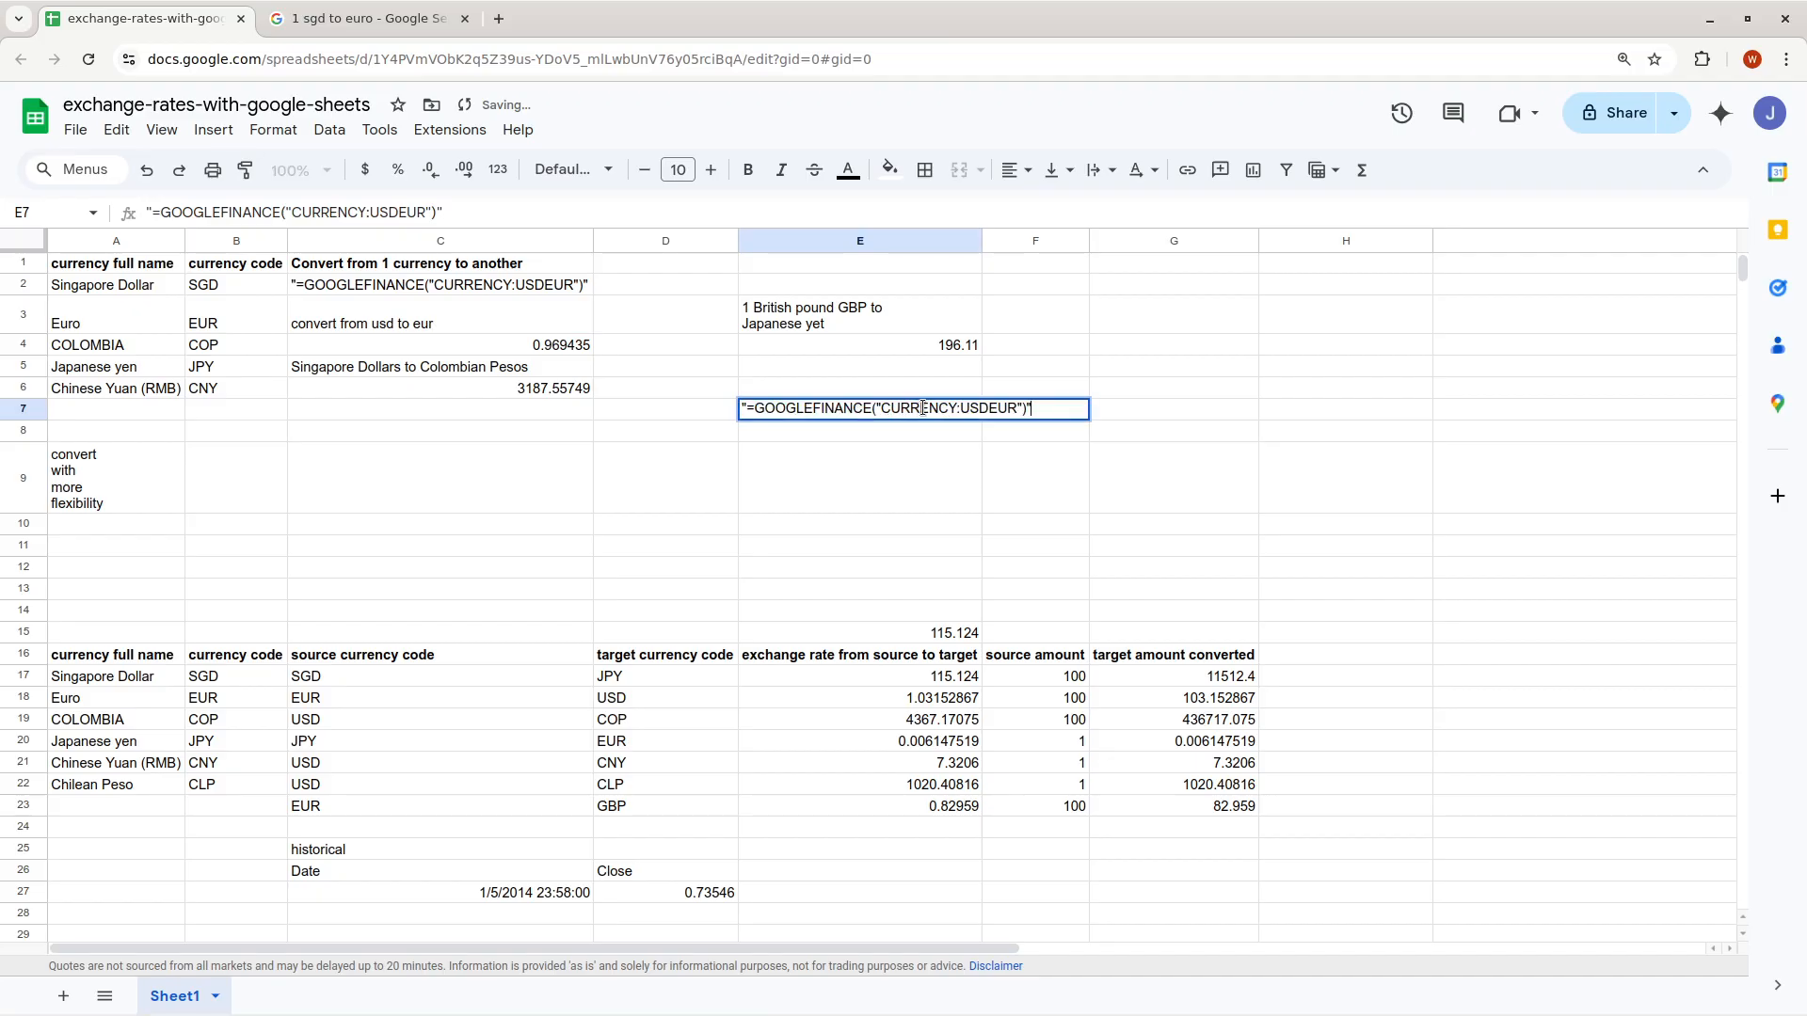
pyautogui.moveTo(957, 409); pyautogui.dragTo(1029, 409)
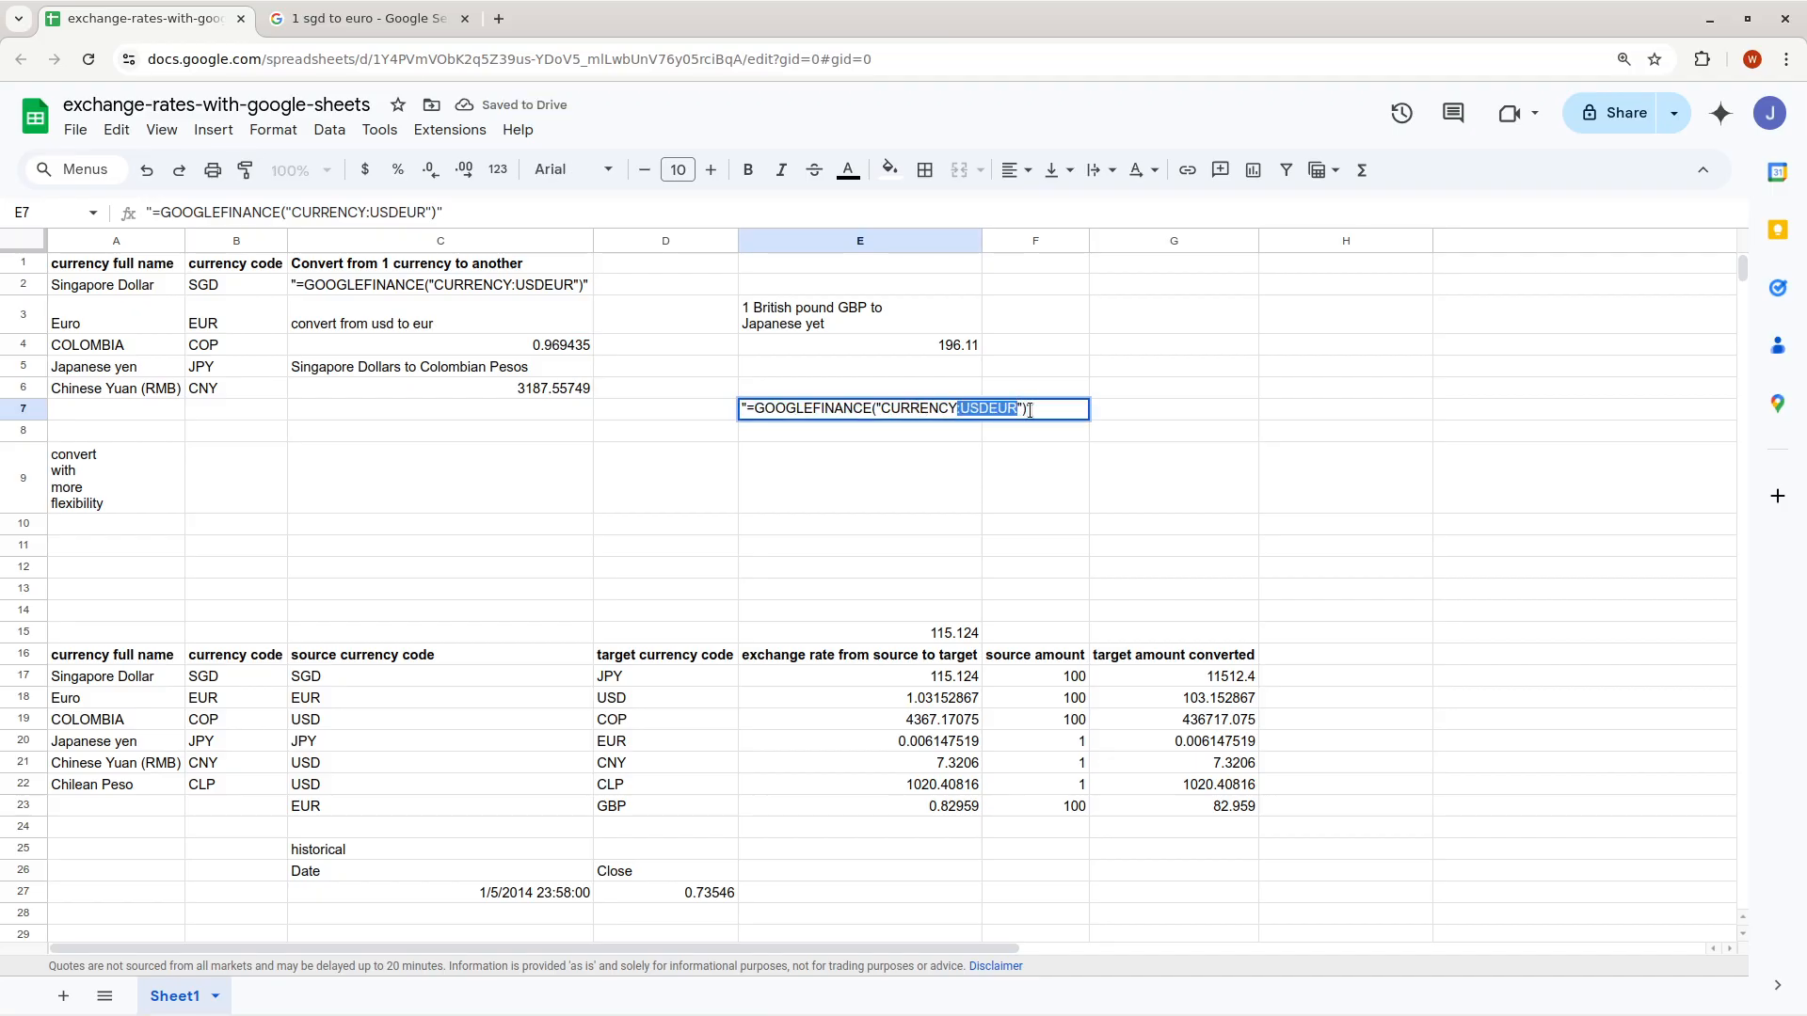
pyautogui.write(':SOURCECURRENCY')
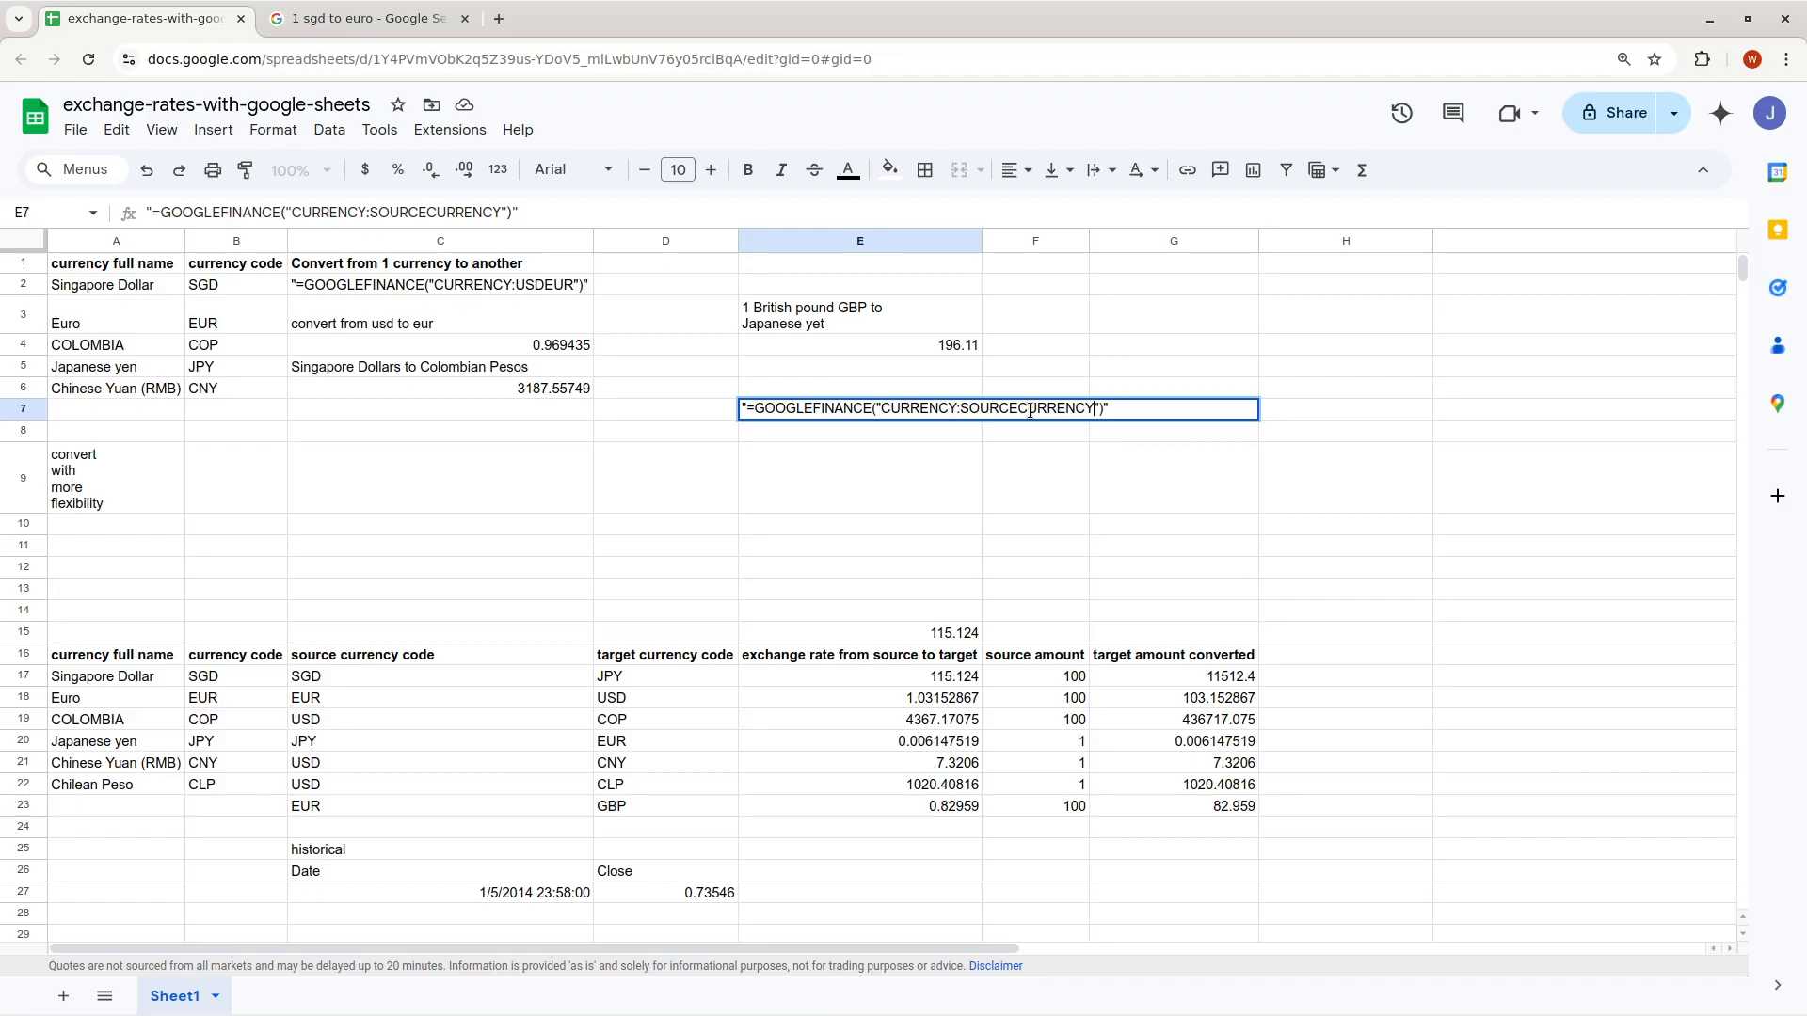
pyautogui.write('TARGETCURRENCY')
pyautogui.press('Return')
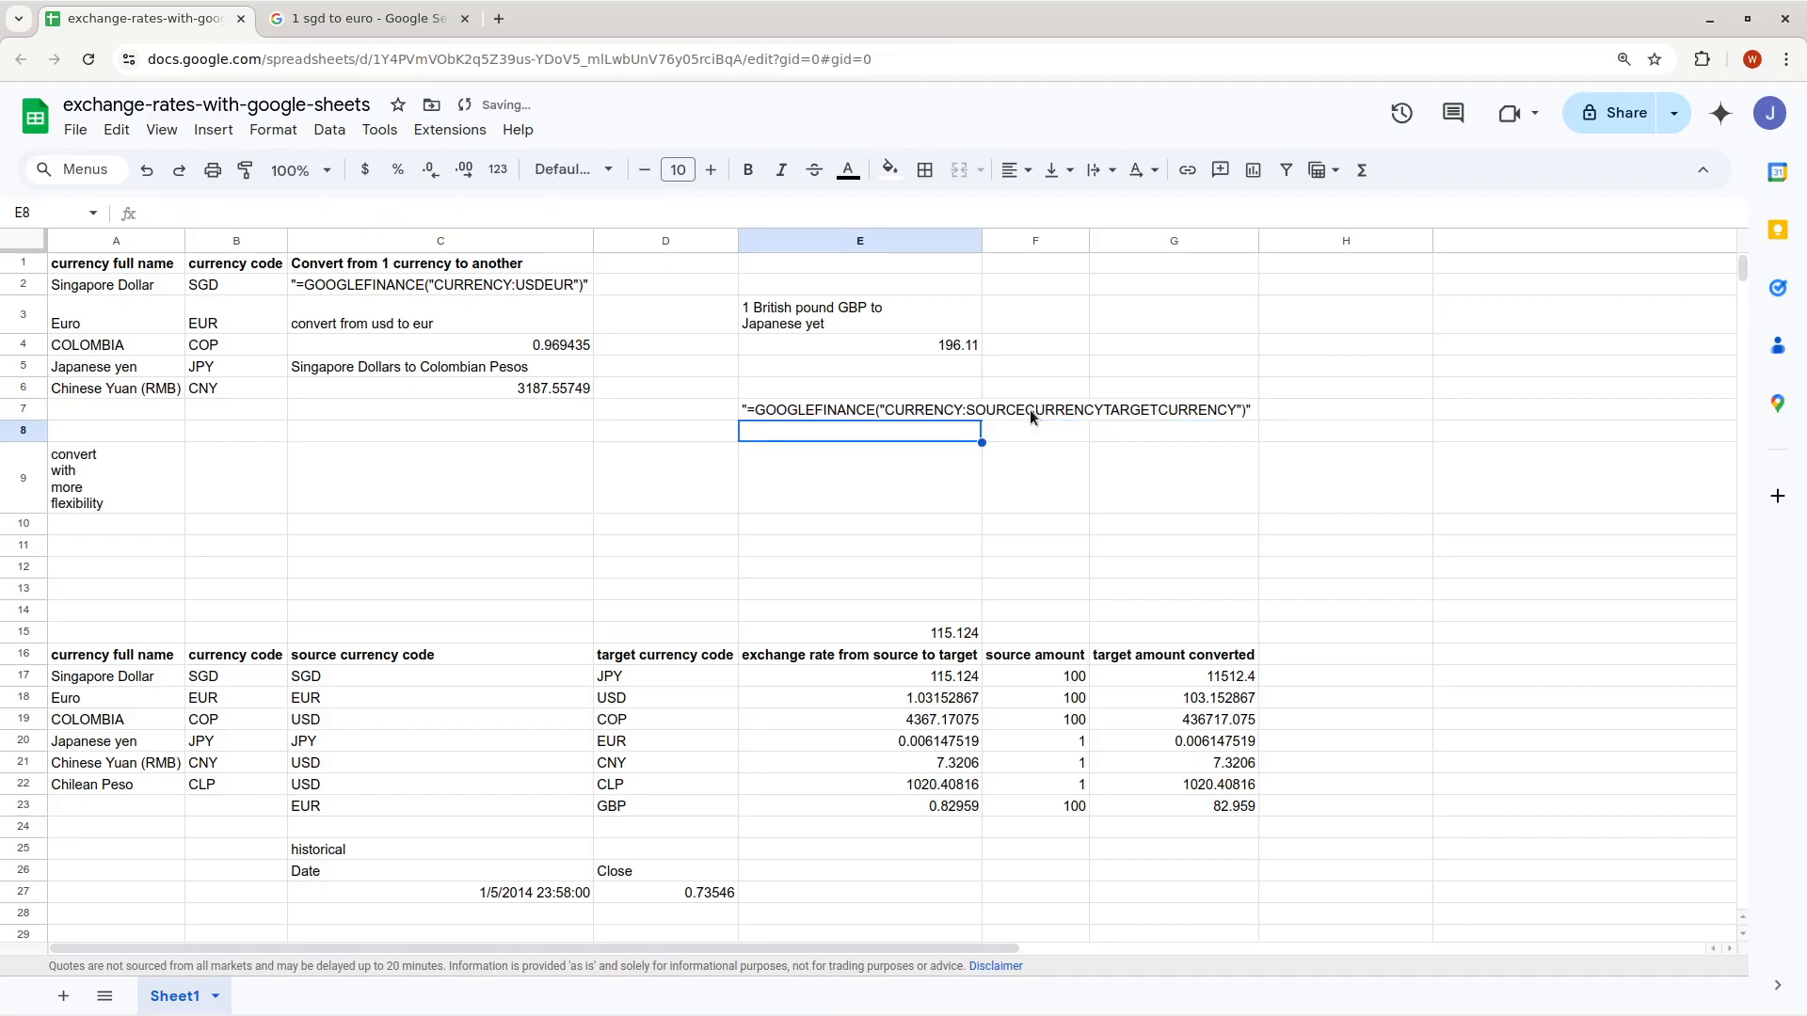
# Copy the USDEUR example formula text from C2 into E6, above the placeholder version
pyautogui.click(460, 290)
pyautogui.hotkey('ctrl', 'c')
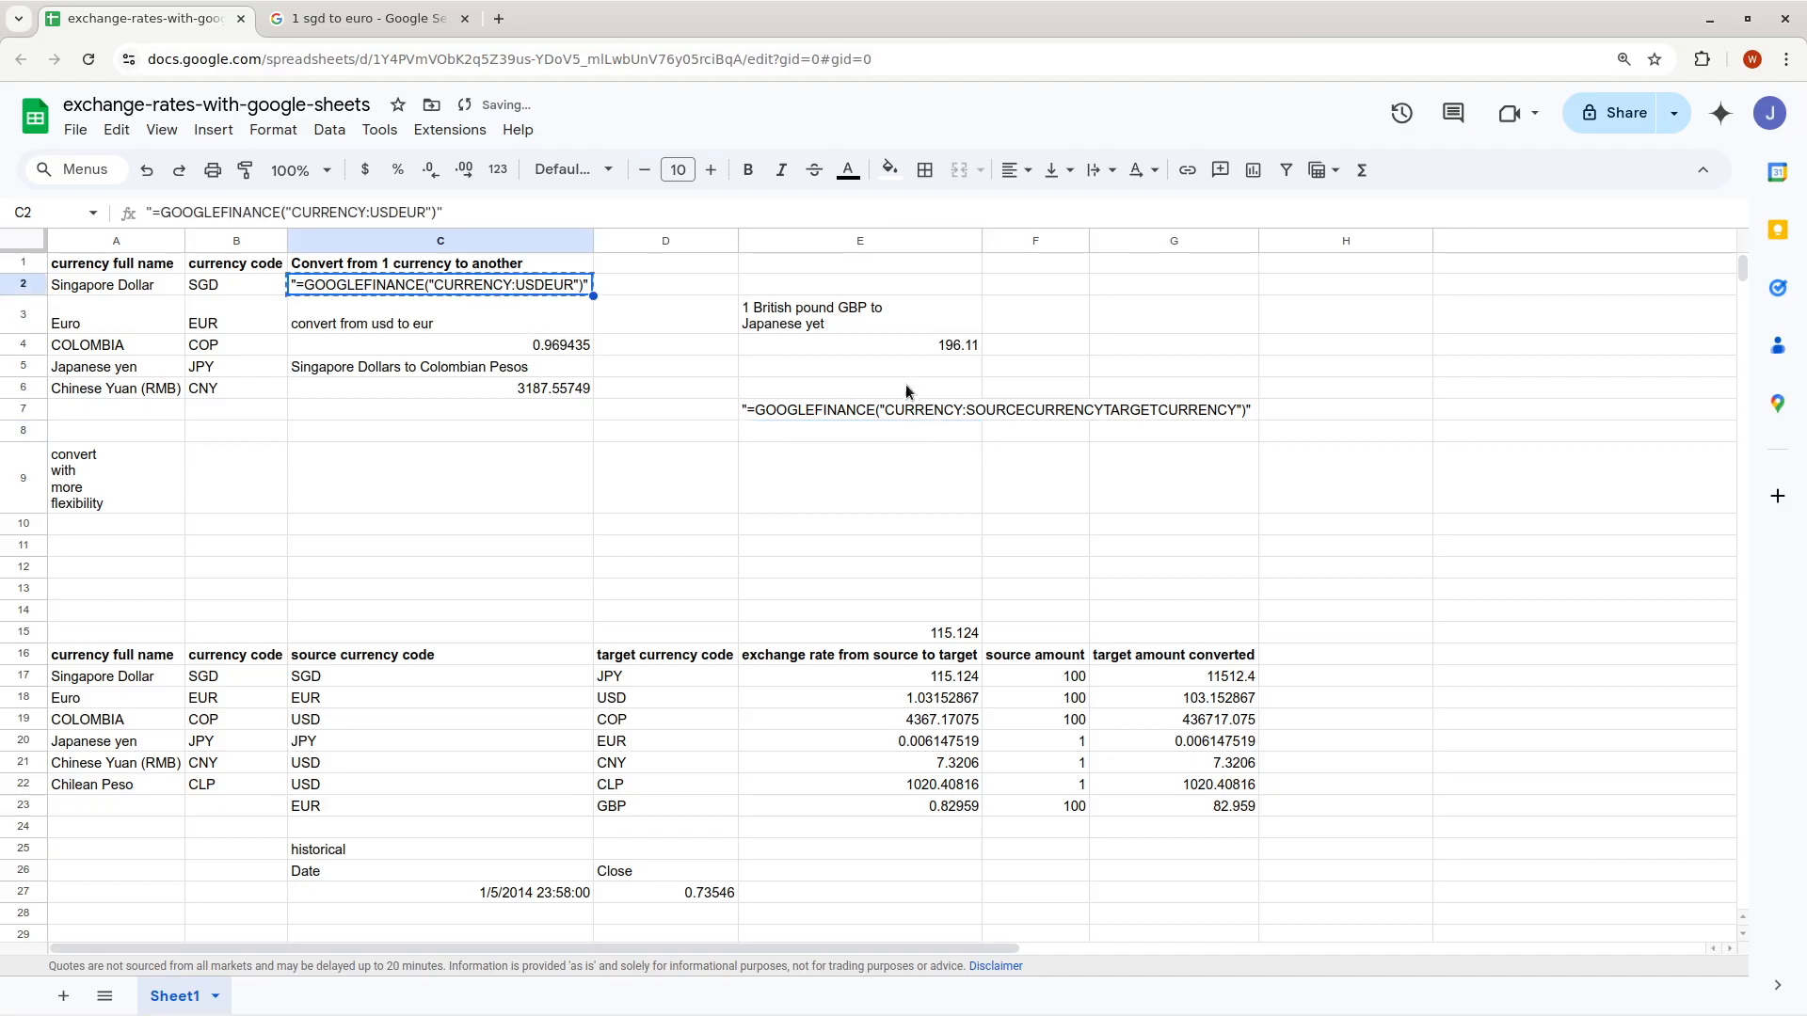
pyautogui.click(915, 389)
pyautogui.hotkey('ctrl', 'v')
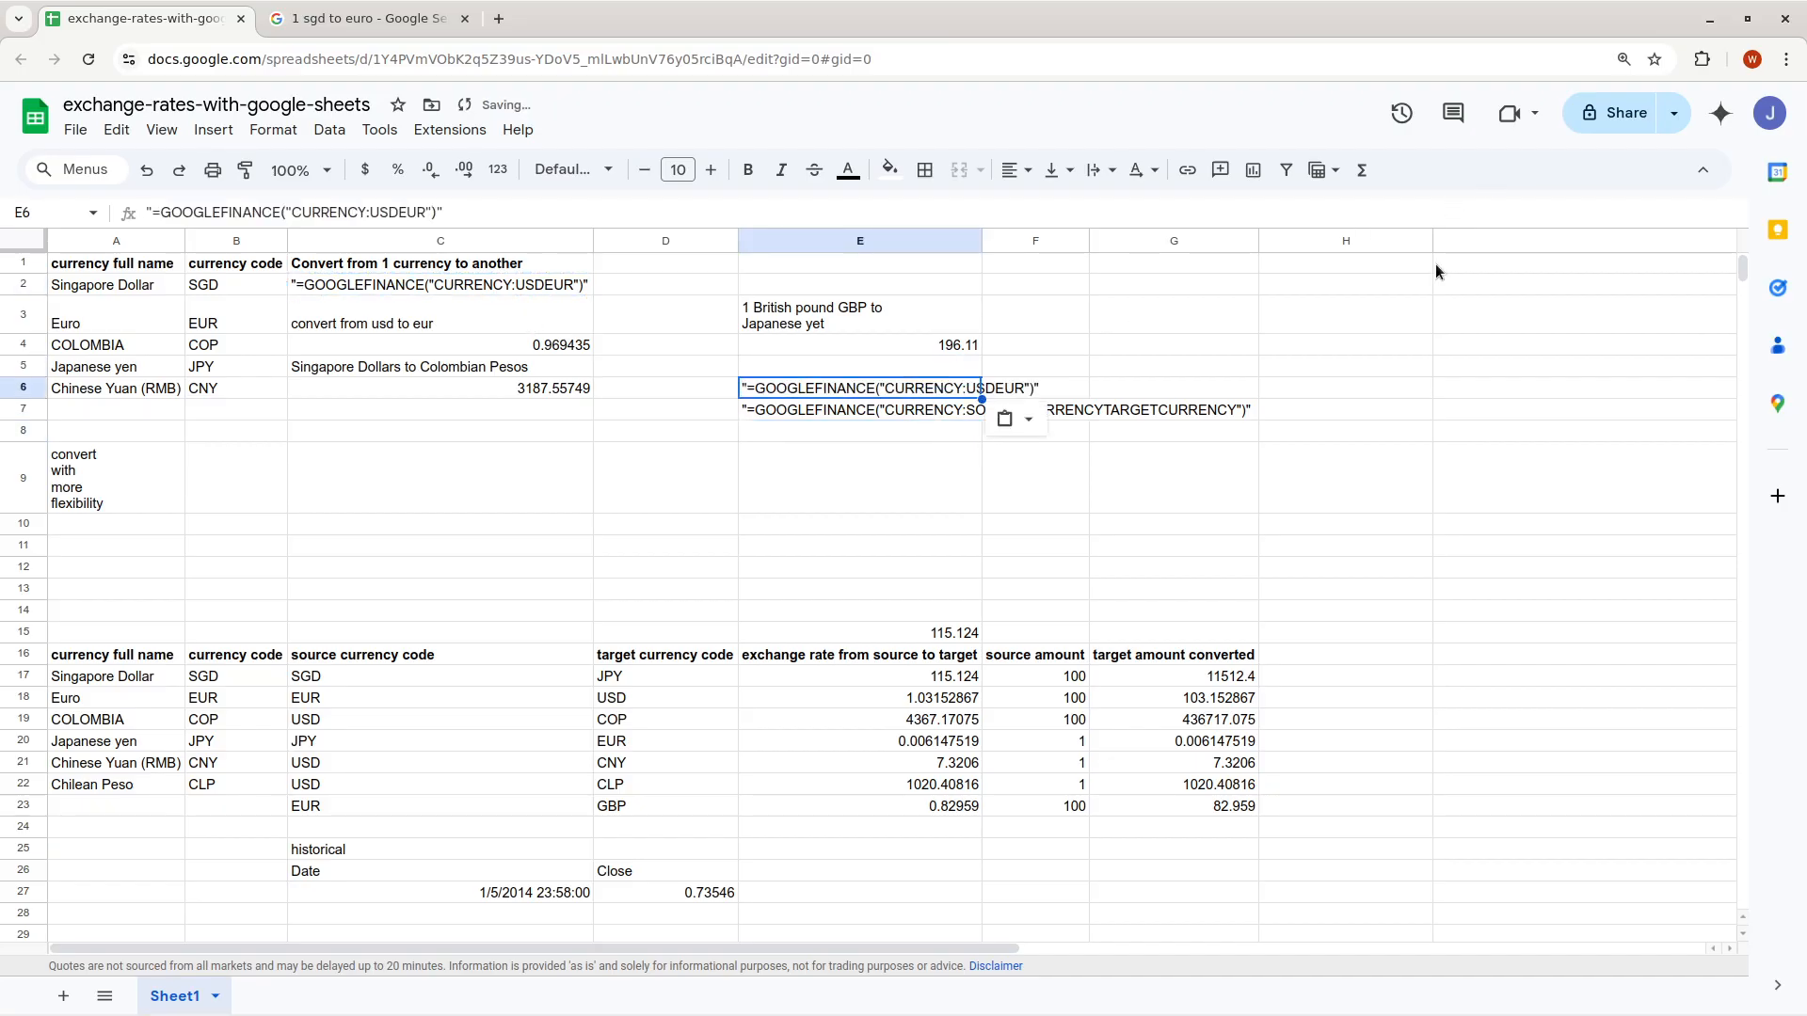
pyautogui.click(964, 467)
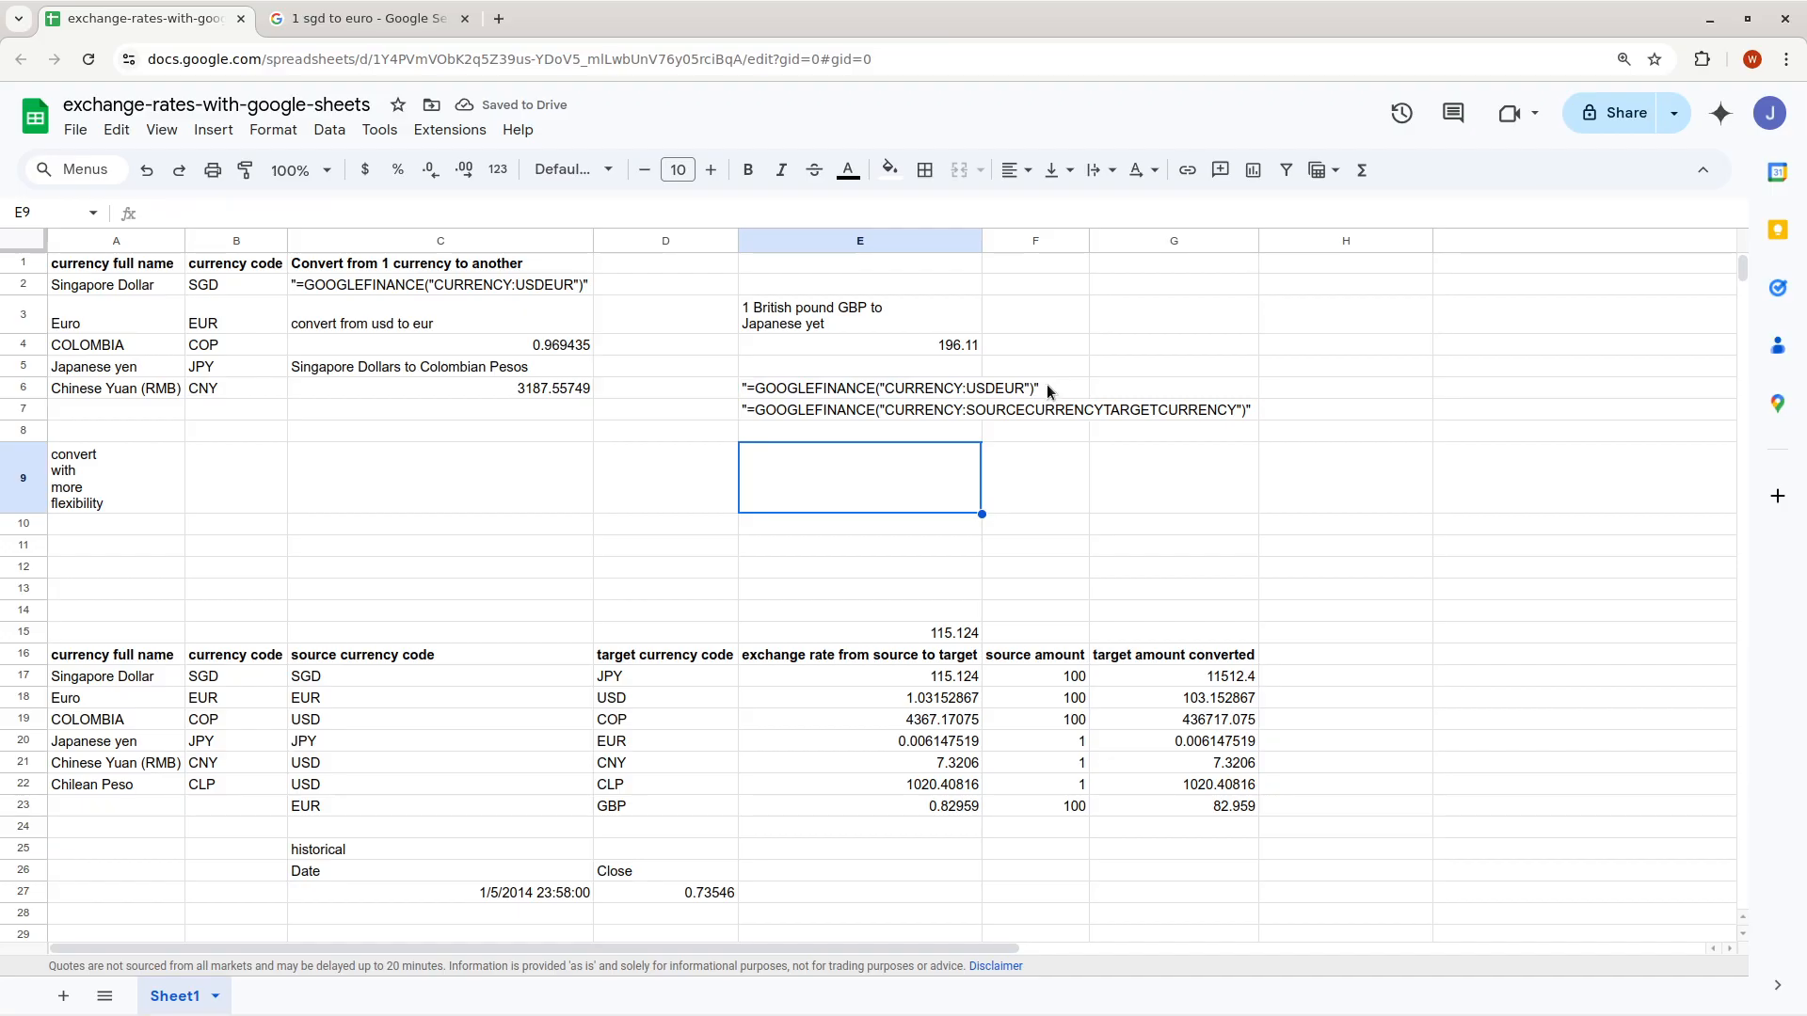
# Compare the cell-reference formula in E19 with the fixed-pair SGDCOP formula in C6, leaving both unedited
pyautogui.moveTo(414, 590); pyautogui.dragTo(113, 525)
pyautogui.doubleClick(318, 721)
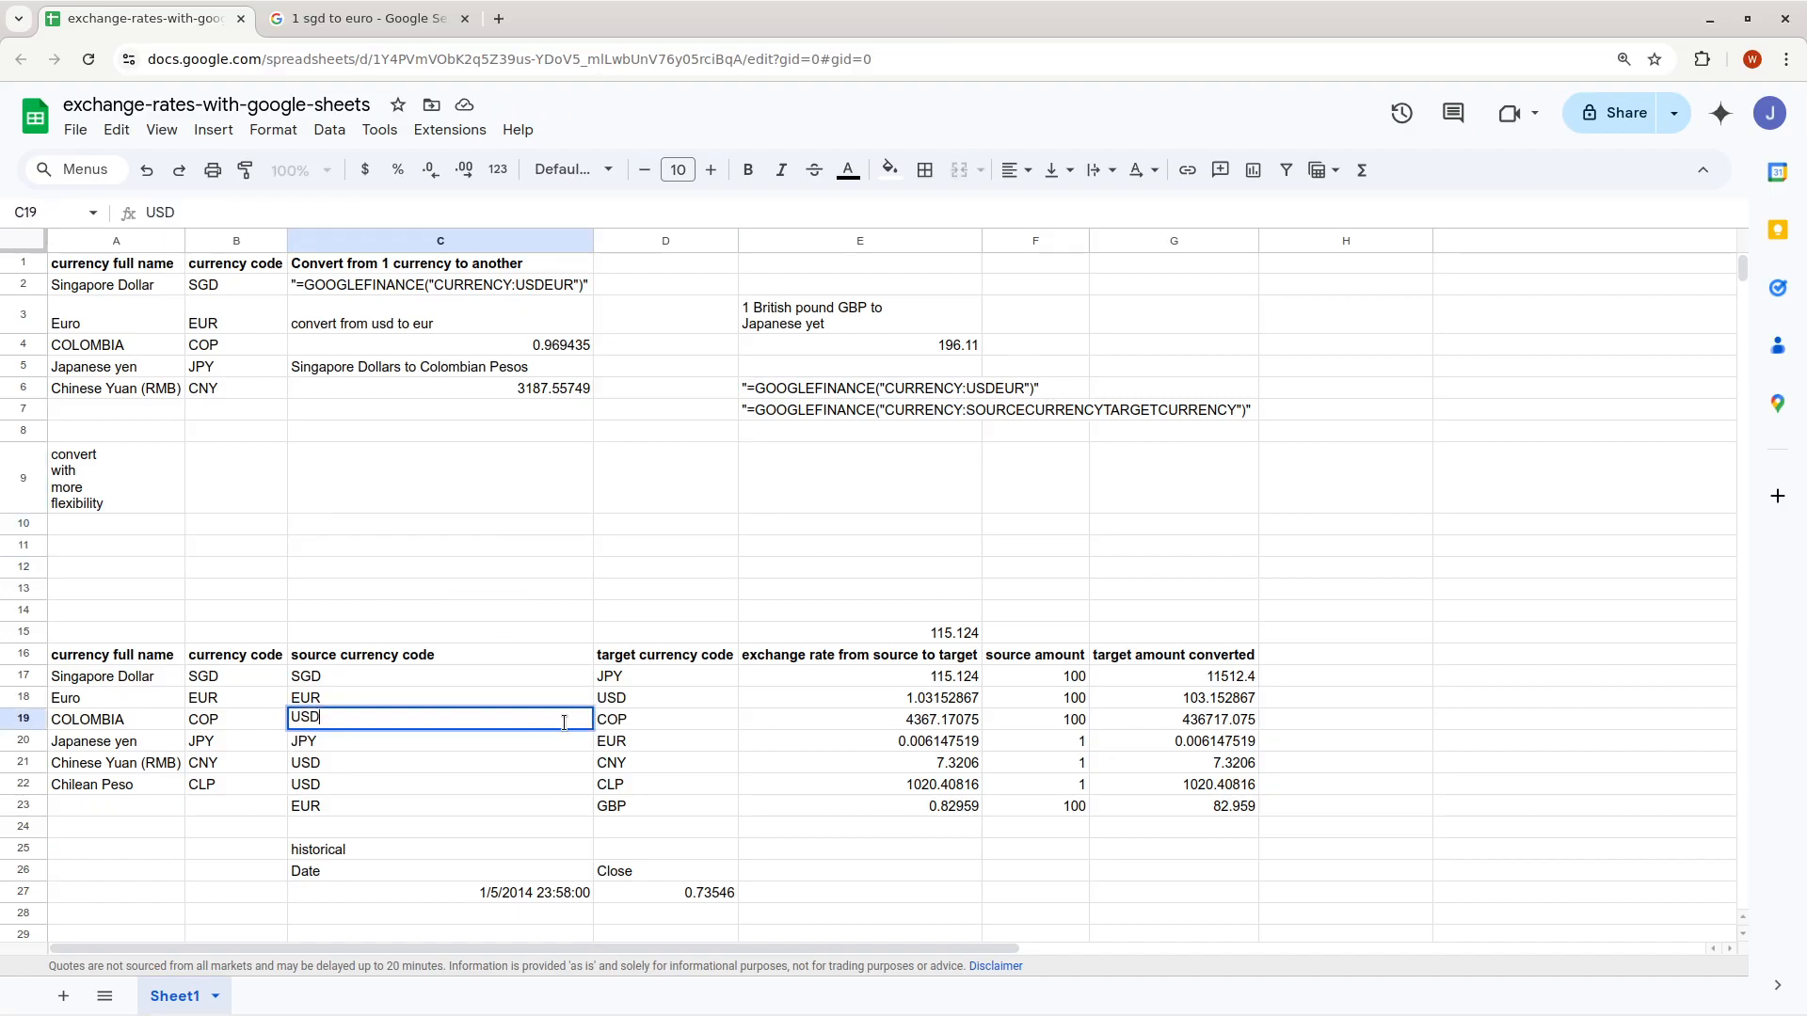
pyautogui.doubleClick(843, 717)
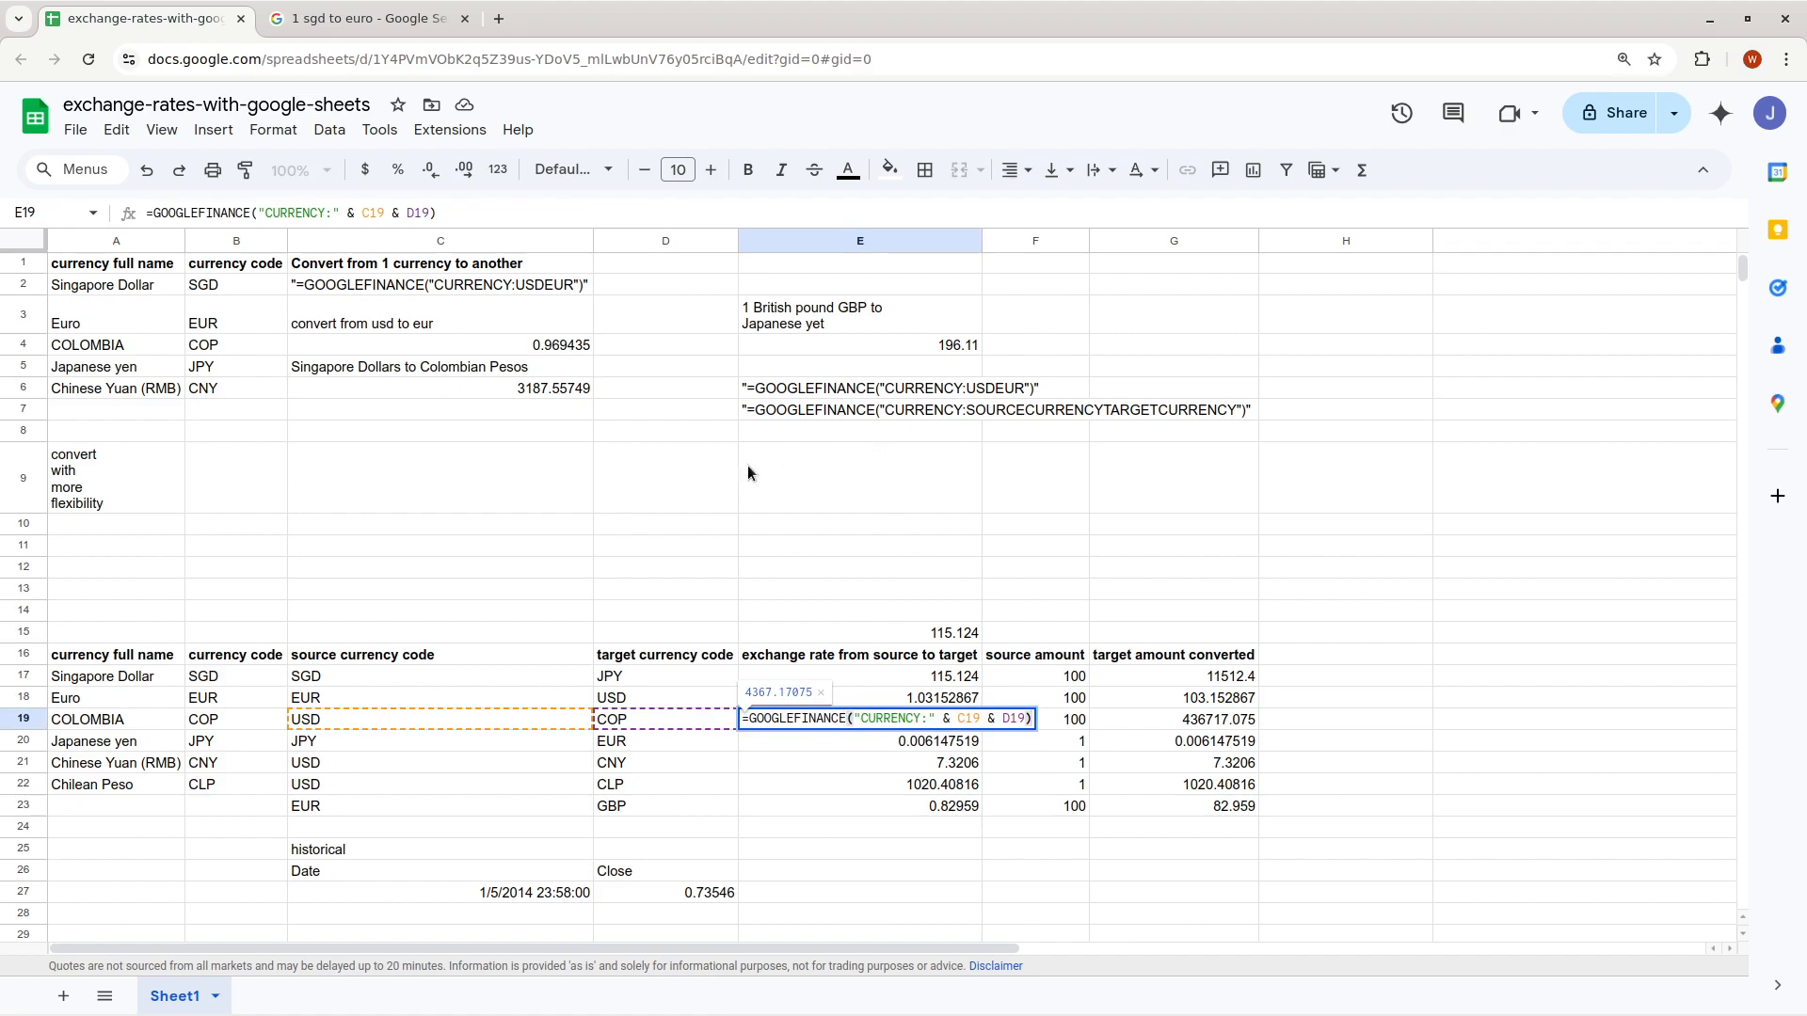
pyautogui.click(701, 494)
pyautogui.doubleClick(474, 397)
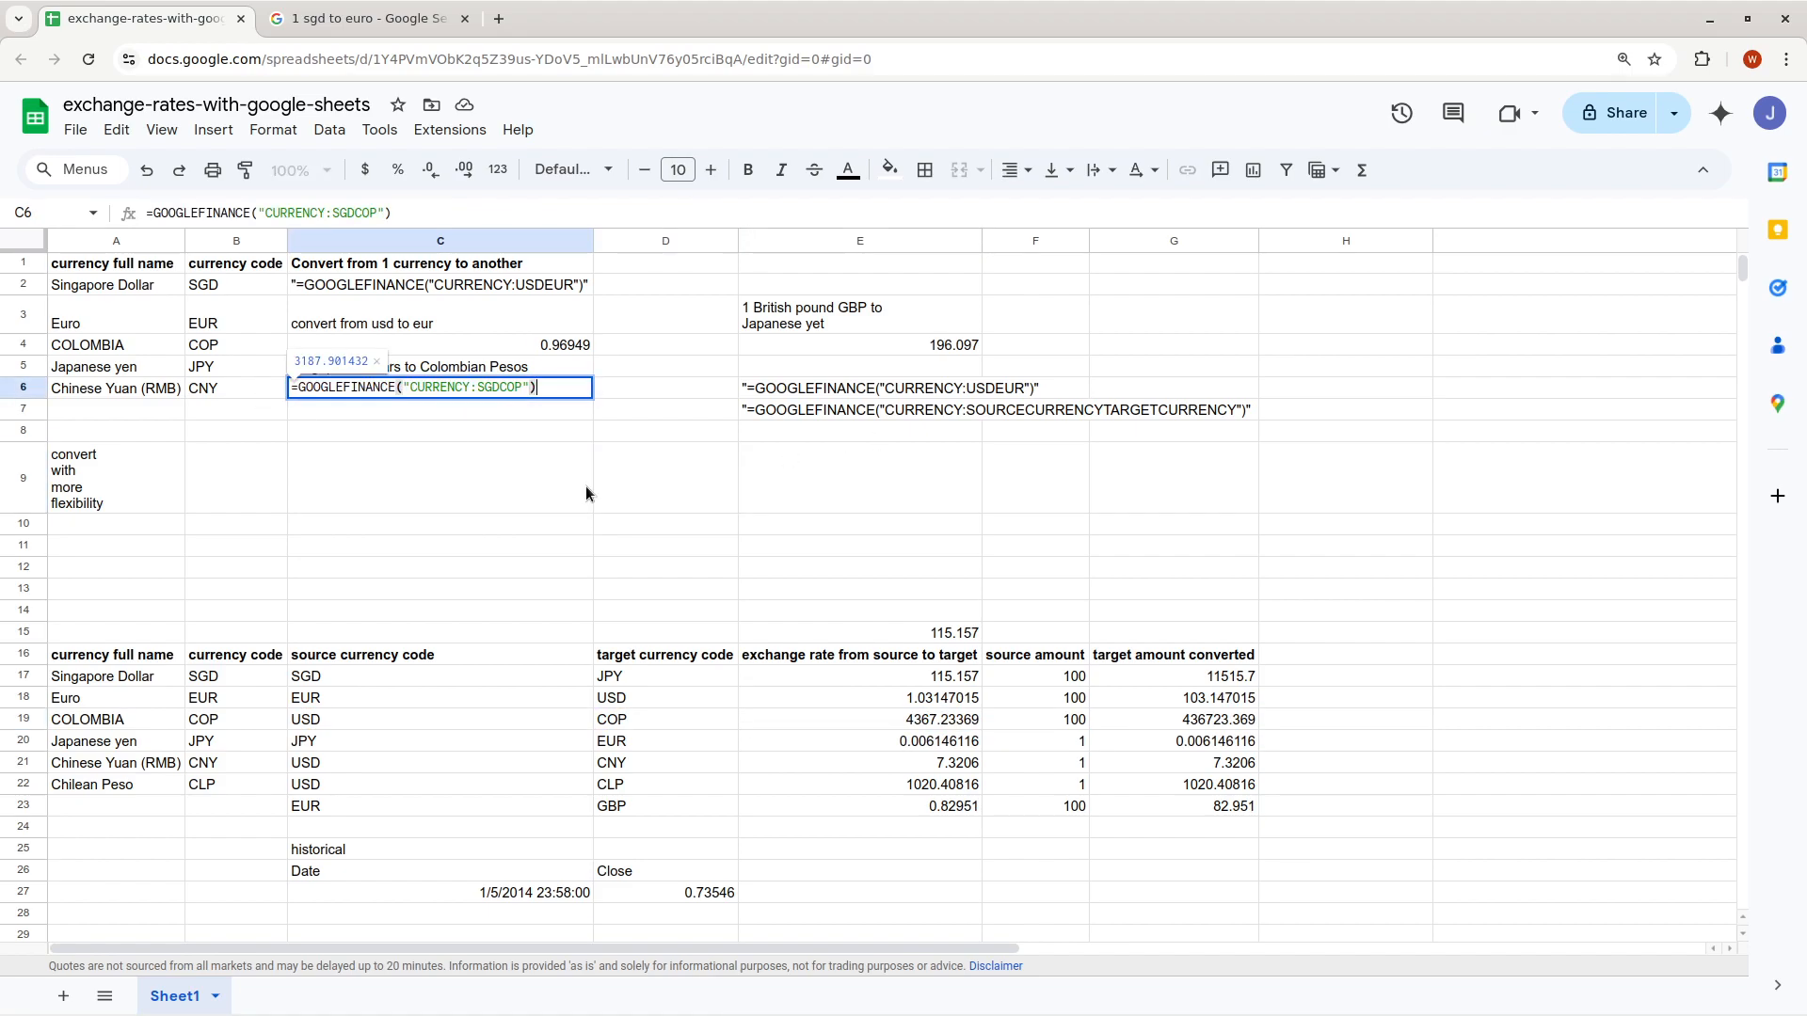
pyautogui.click(539, 455)
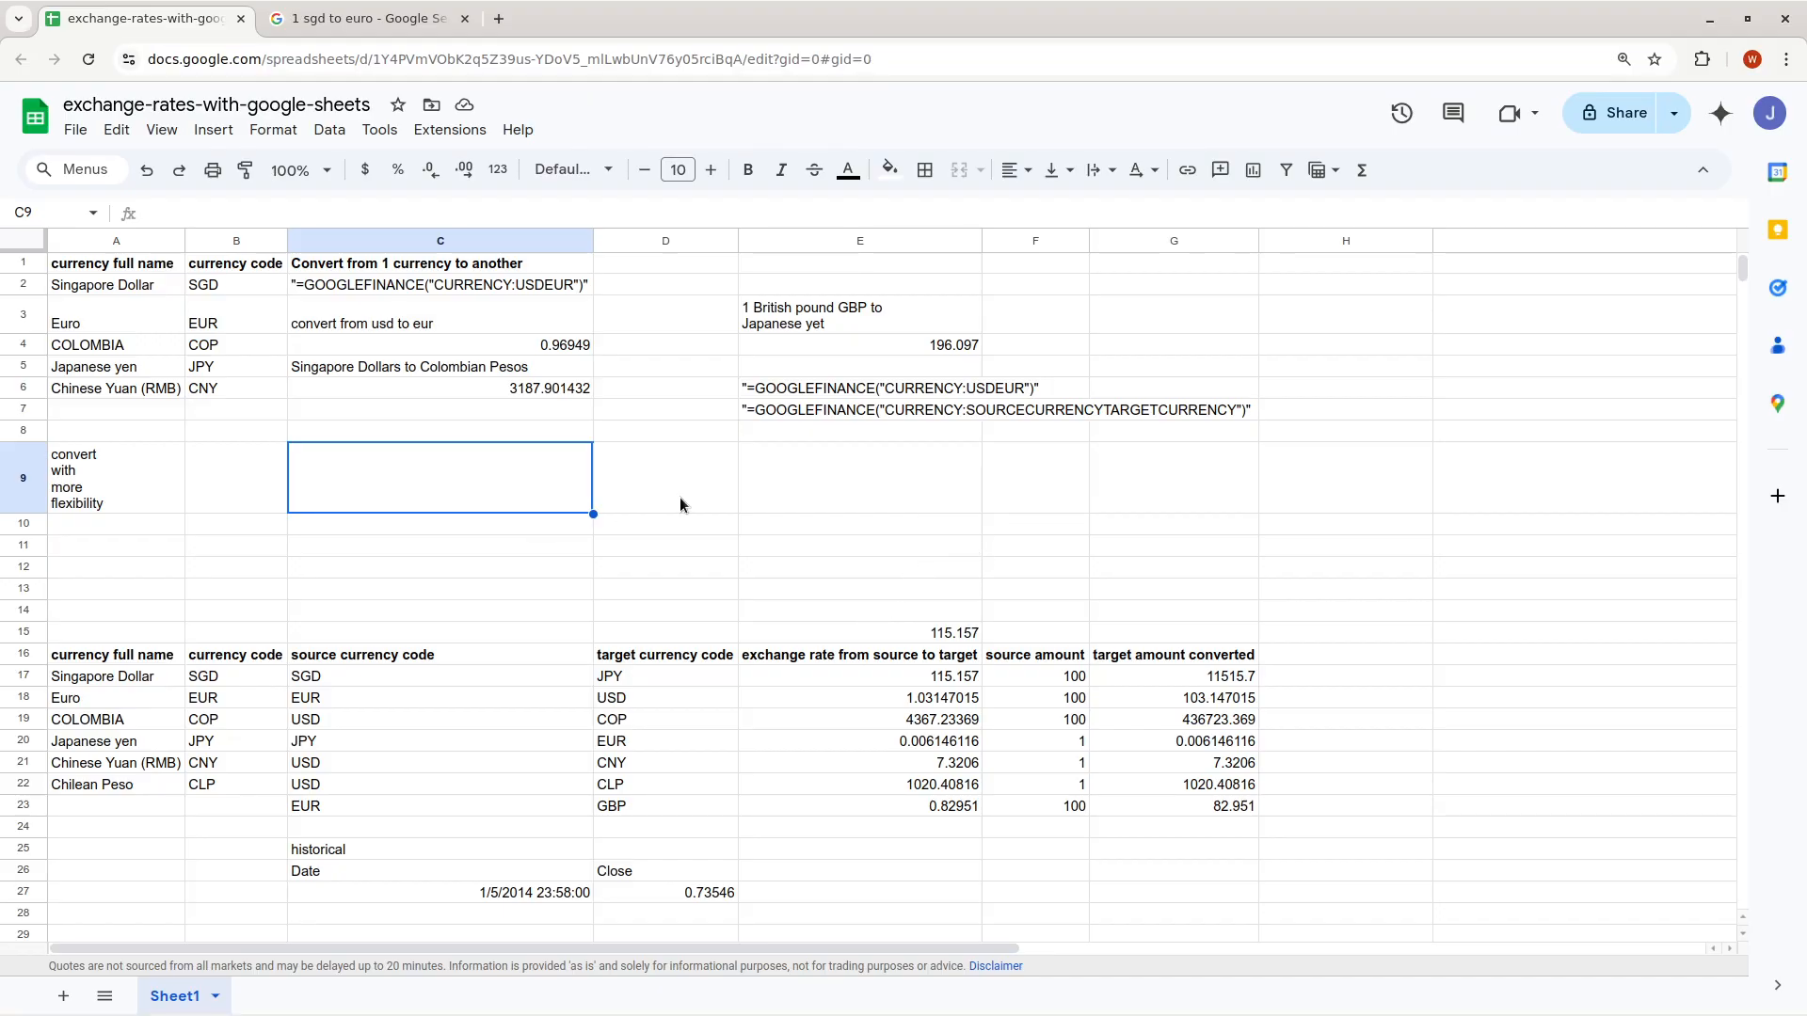
# Review the USD to CNY historical exchange rate table in rows 76 to 89
pyautogui.scroll(-6, 672, 489)
pyautogui.scroll(-8, 658, 465)
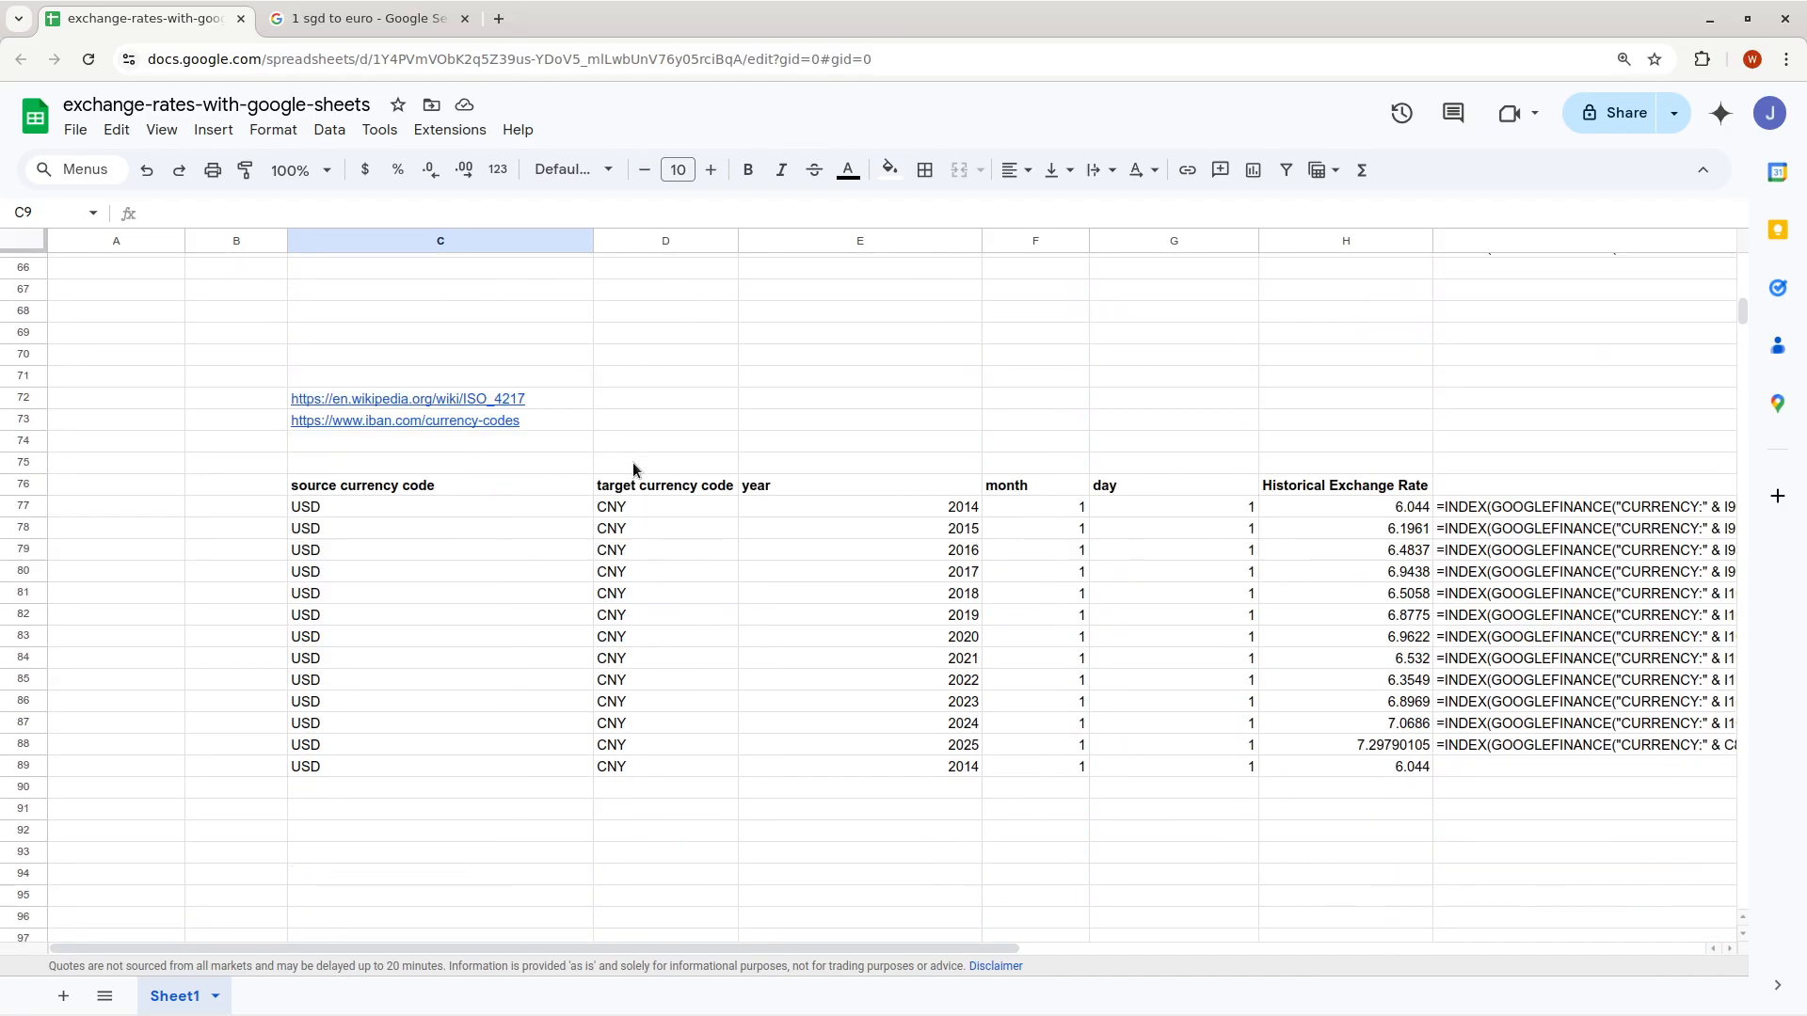
pyautogui.scroll(-1, 713, 437)
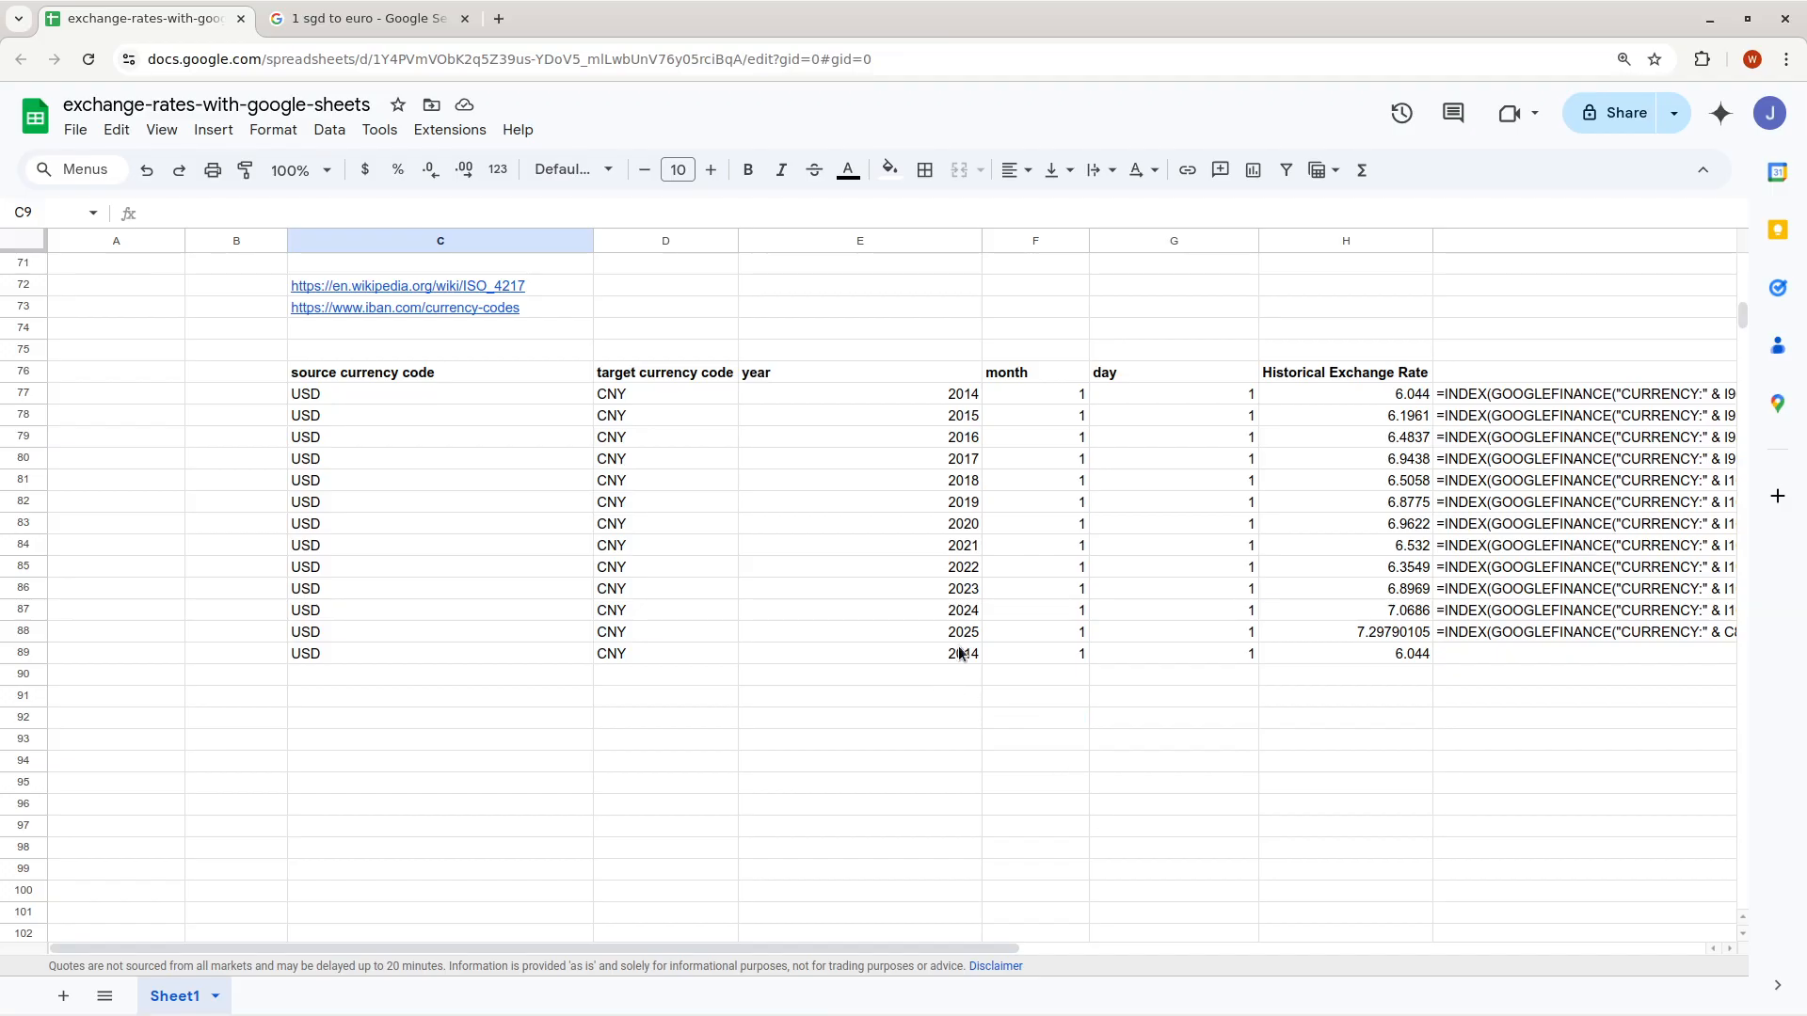
pyautogui.scroll(-2, 960, 649)
pyautogui.scroll(1, 960, 647)
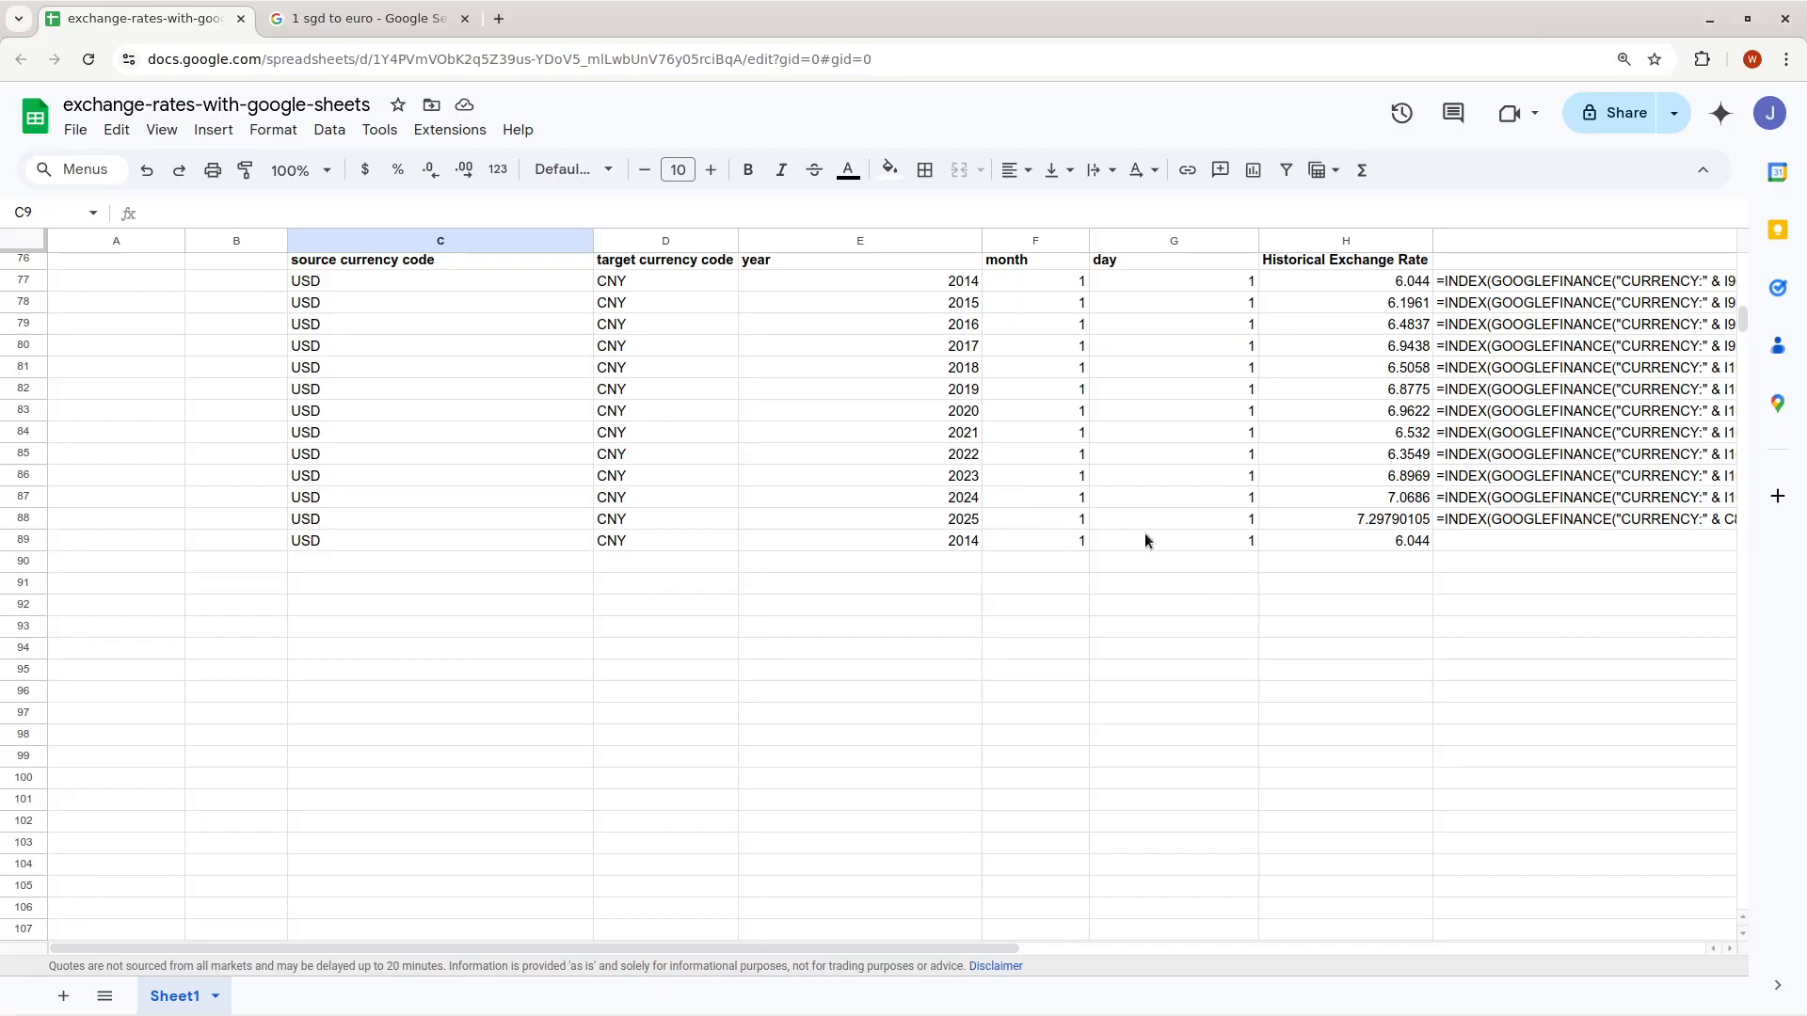
pyautogui.scroll(1, 1145, 532)
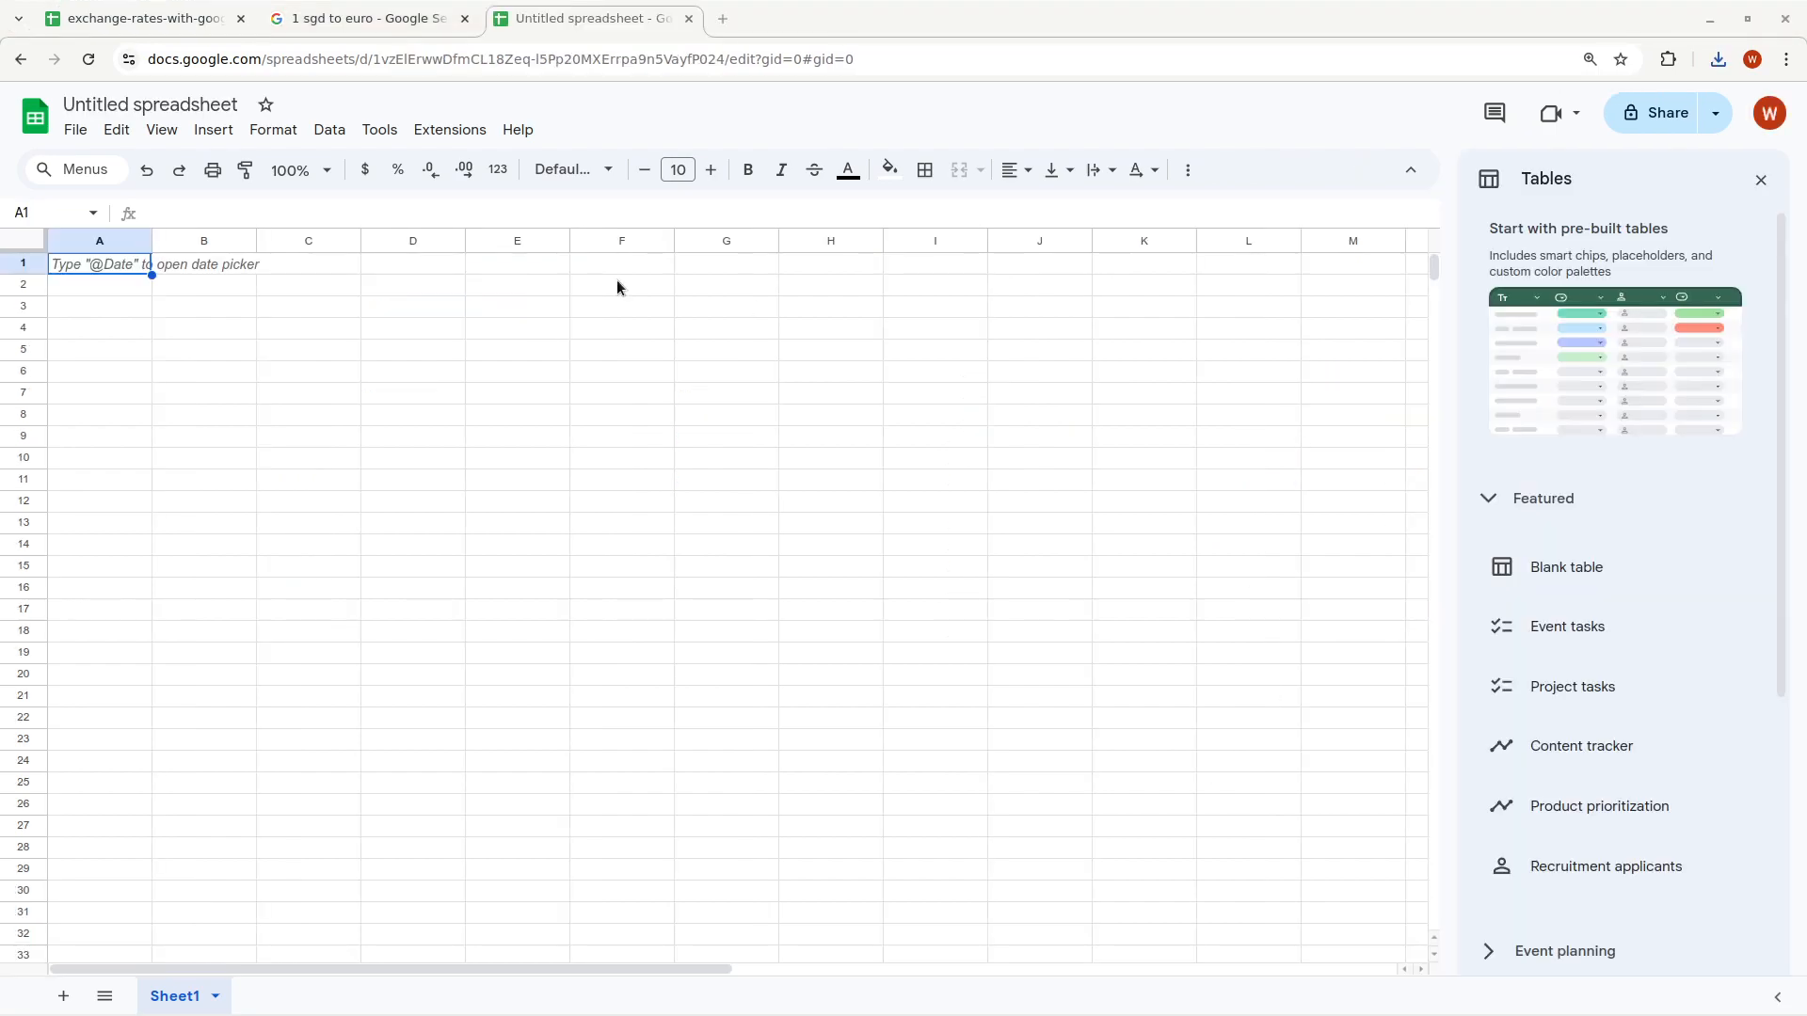
# Import exchange-rates-with-google-sheets - Sheet1.csv into the untitled spreadsheet, replacing the spreadsheet and using Comma as the separator type
pyautogui.click(82, 134)
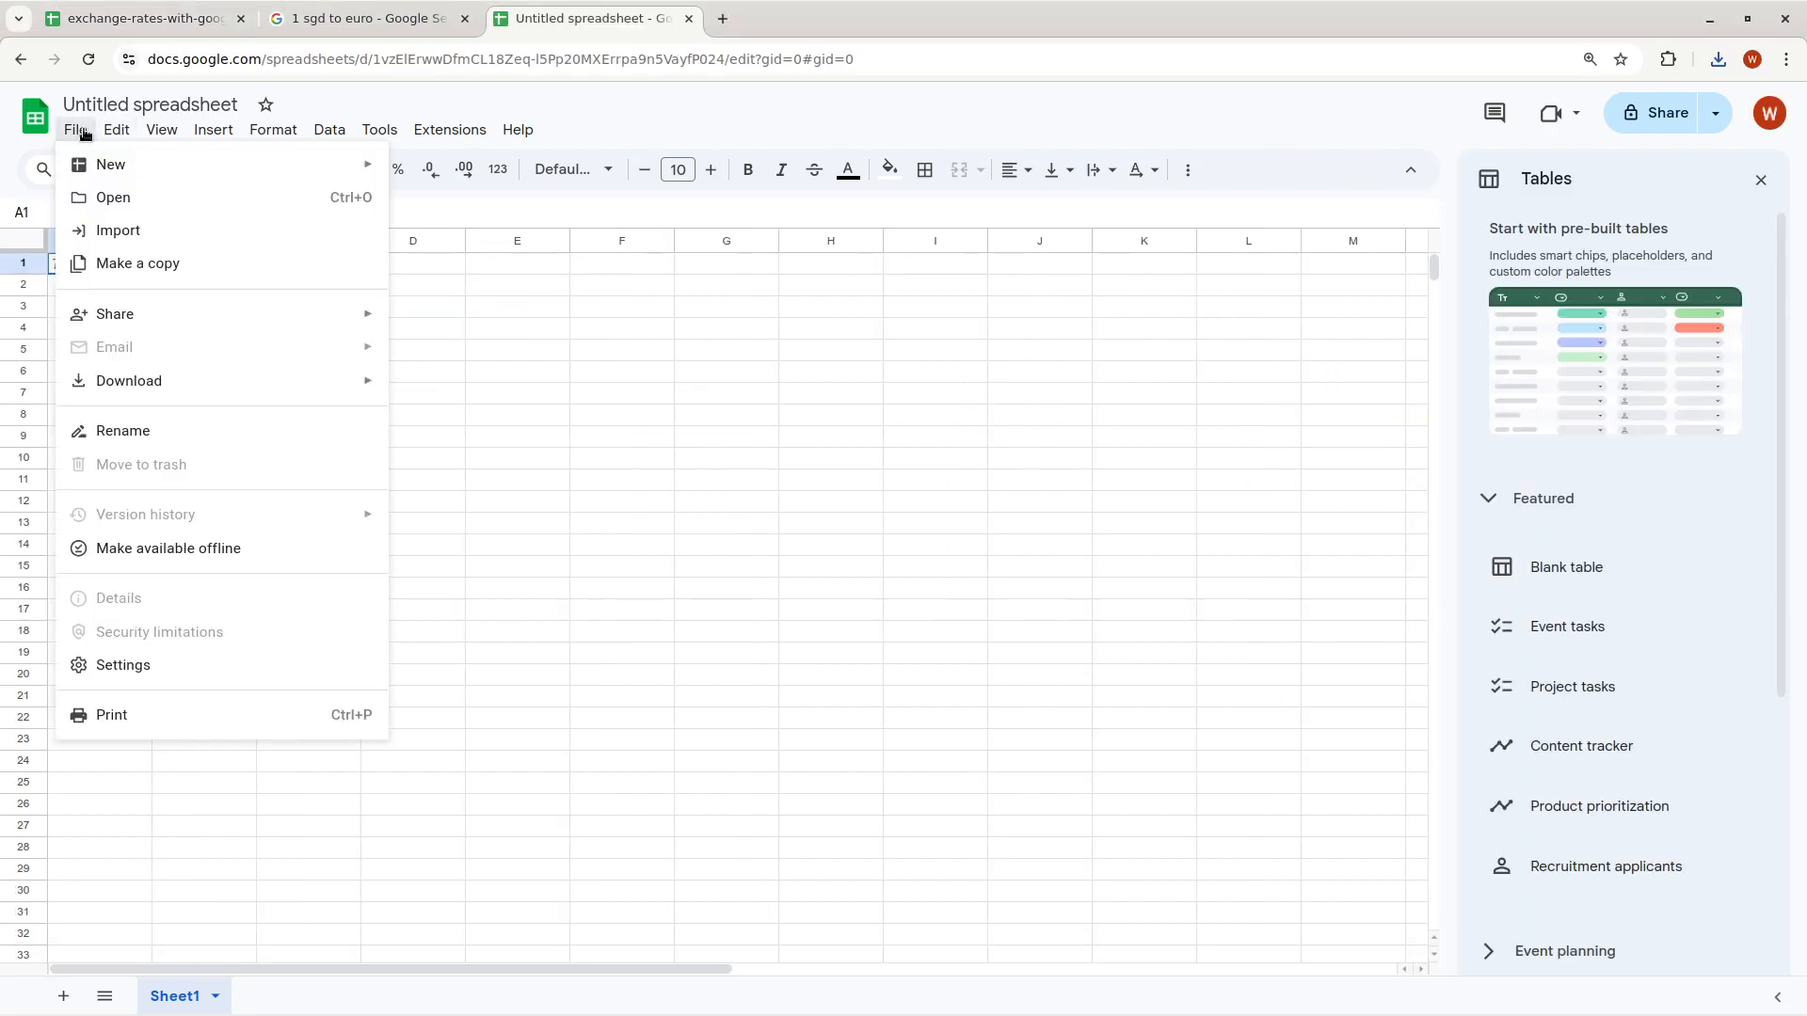
pyautogui.click(129, 234)
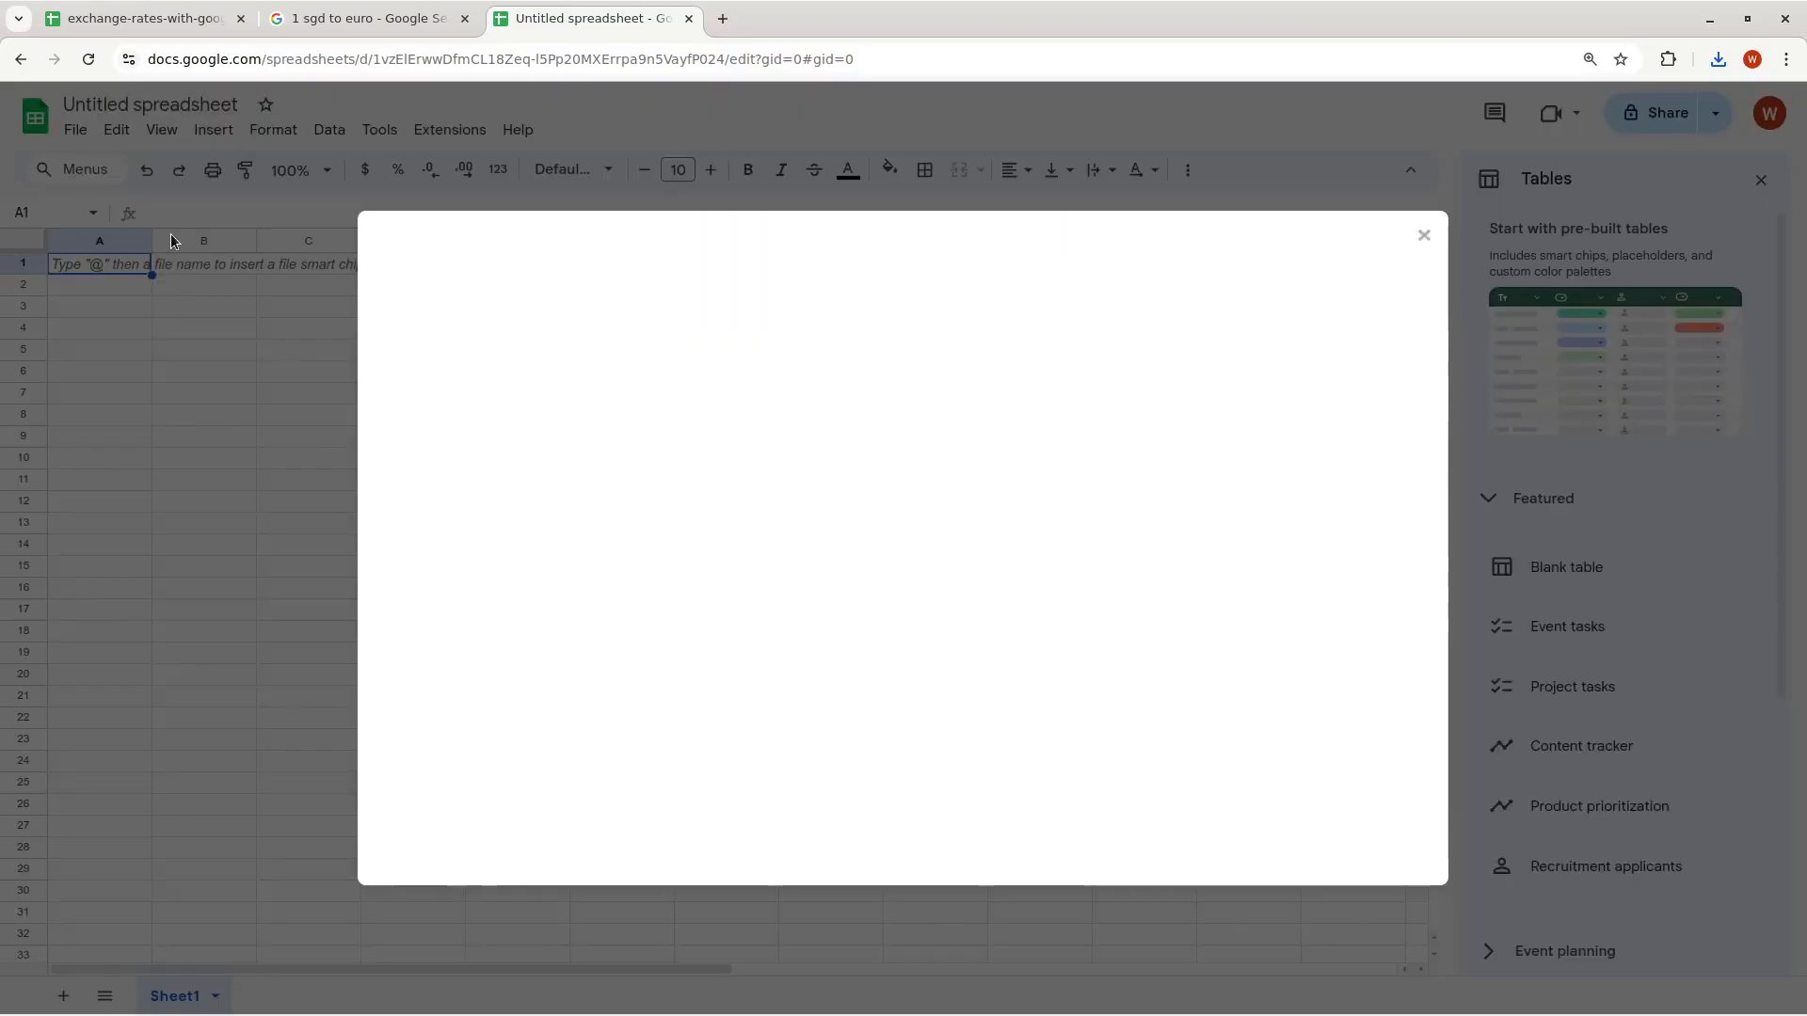
pyautogui.click(713, 319)
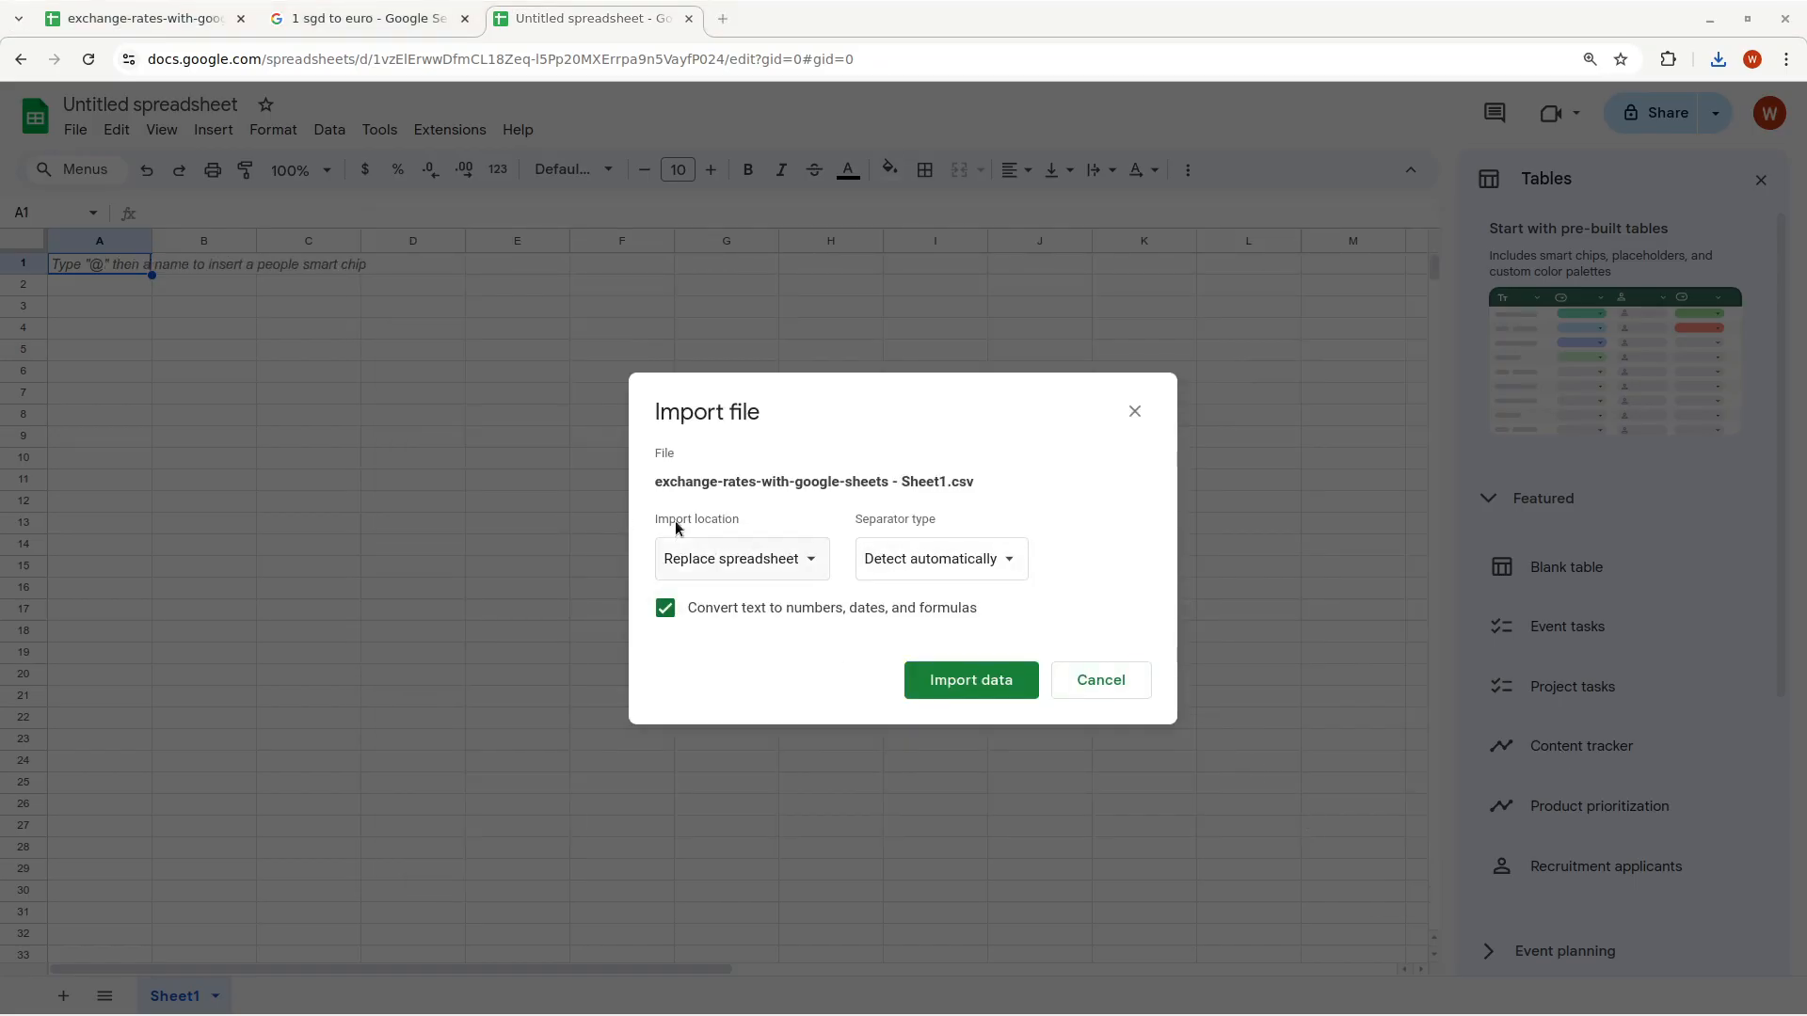
pyautogui.click(910, 573)
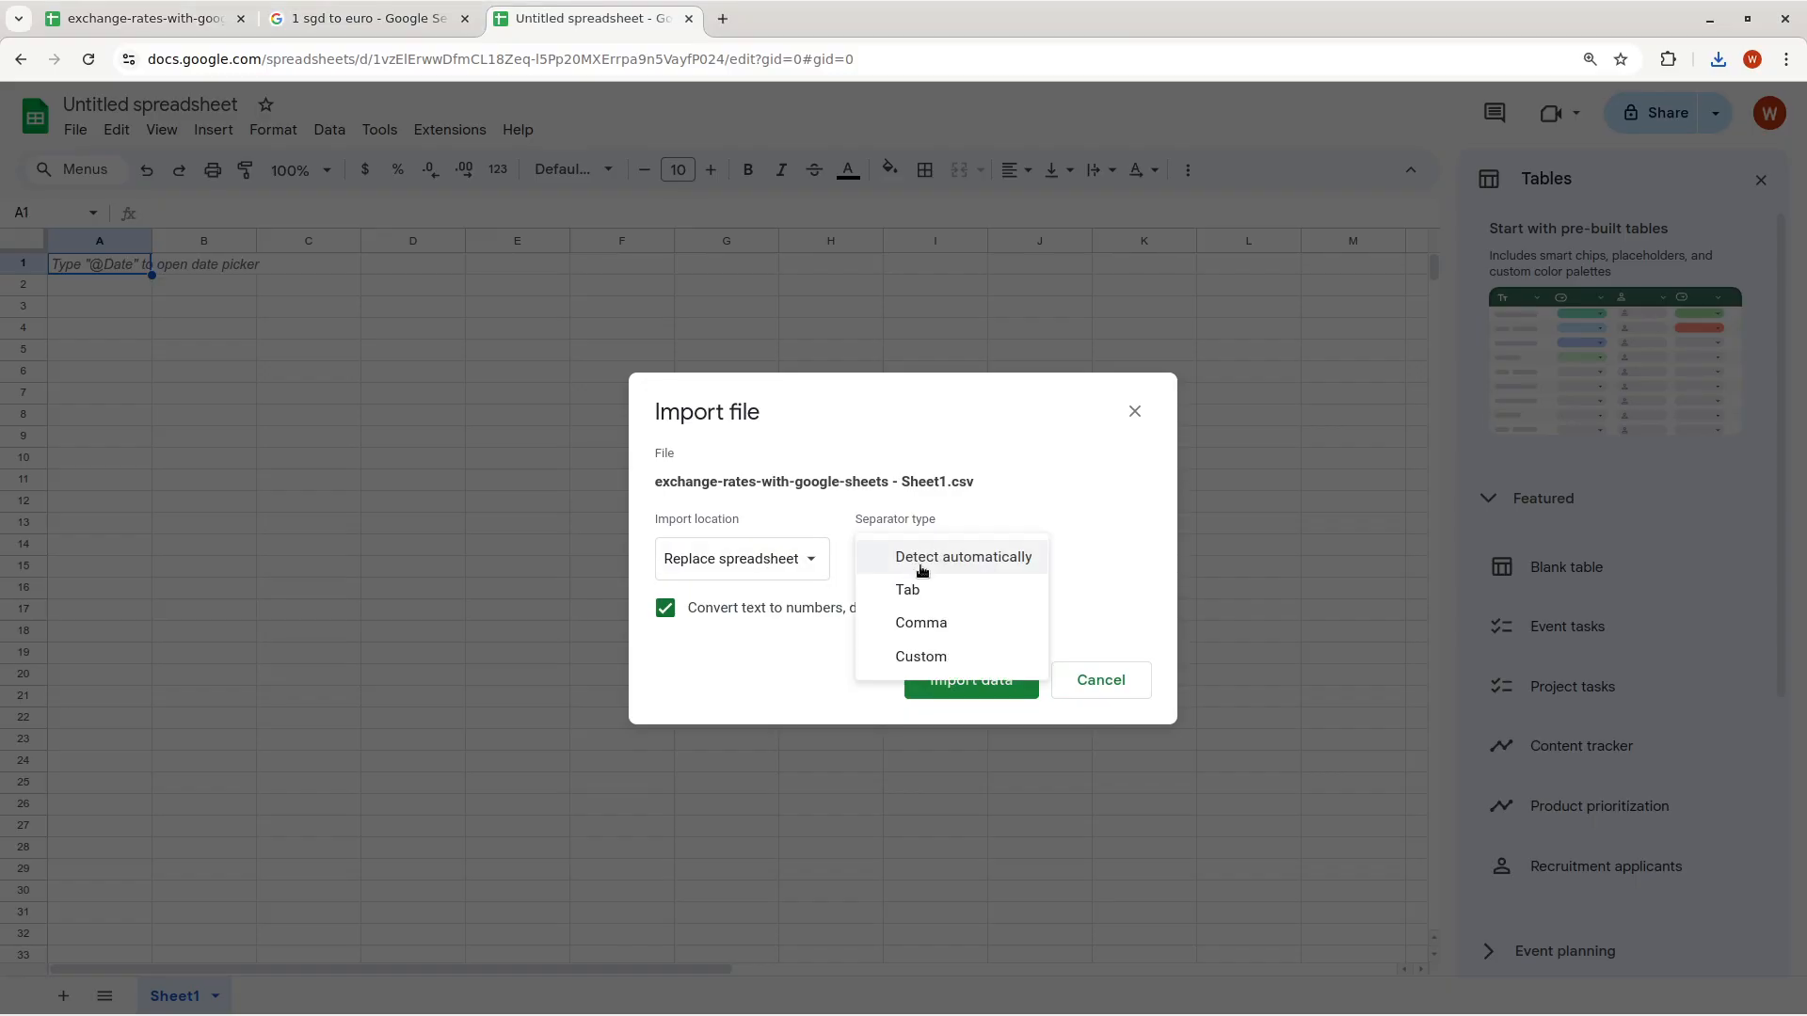
pyautogui.click(934, 621)
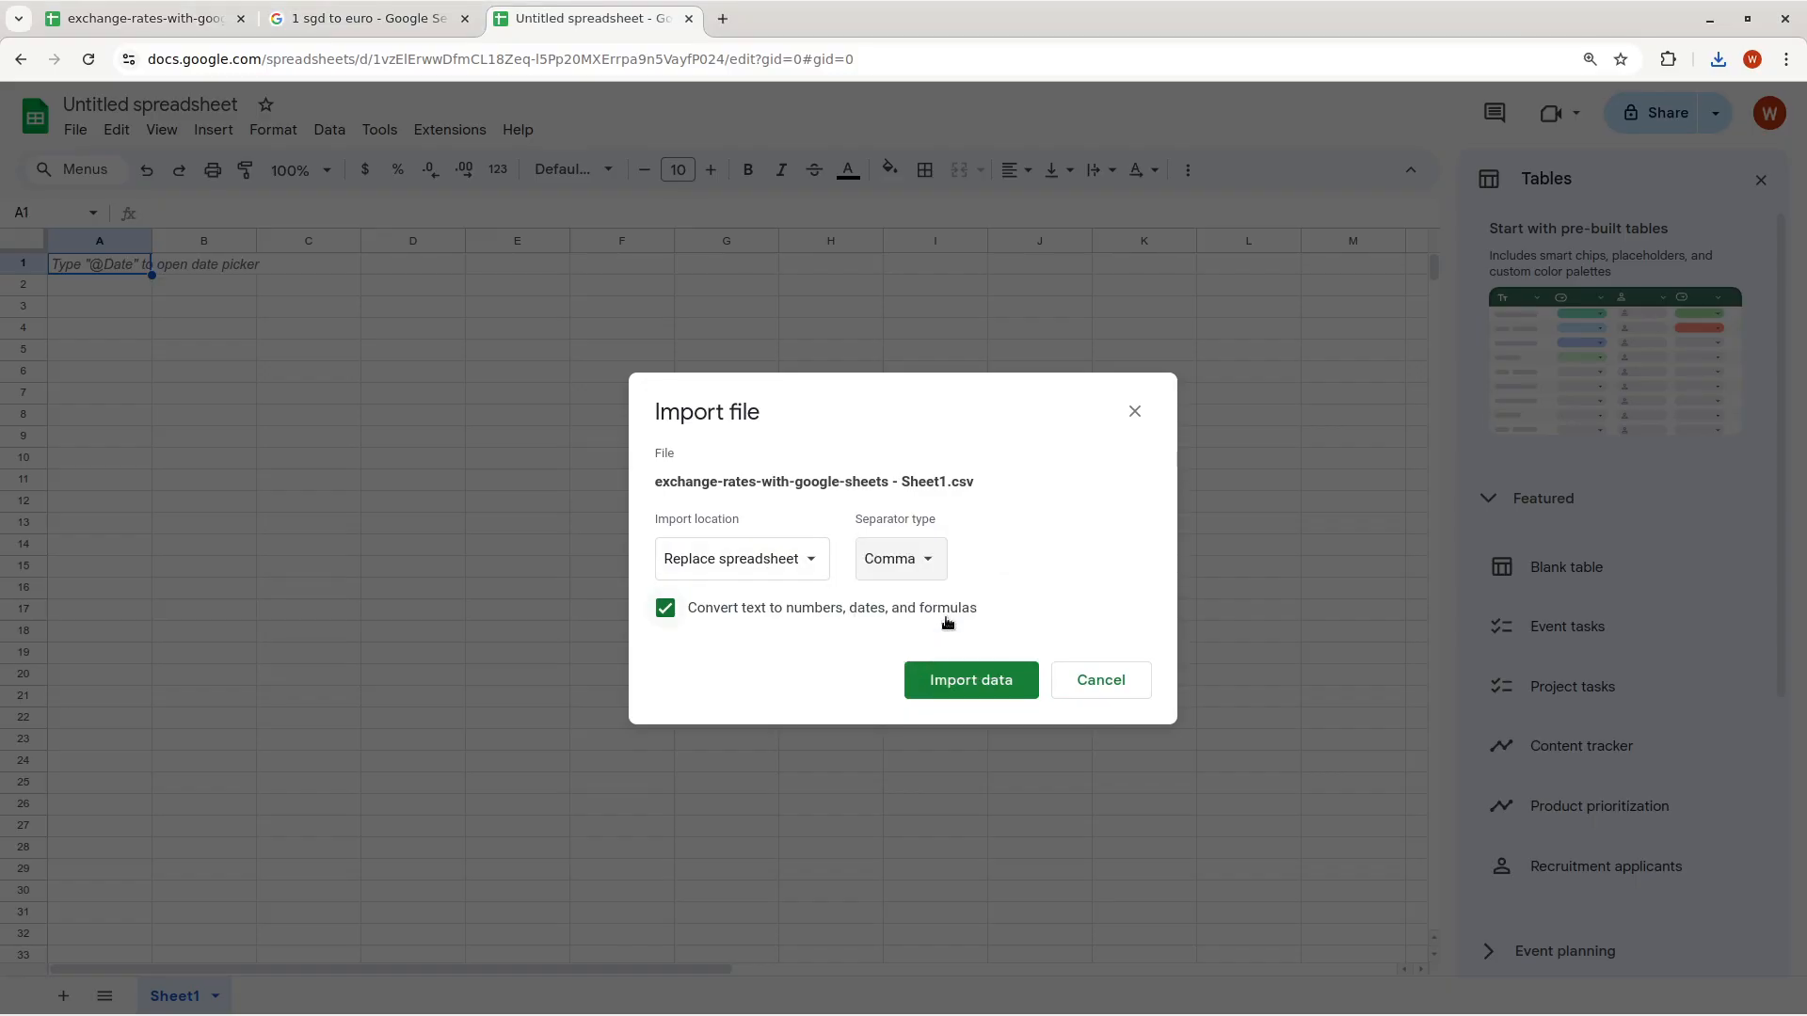
pyautogui.click(969, 680)
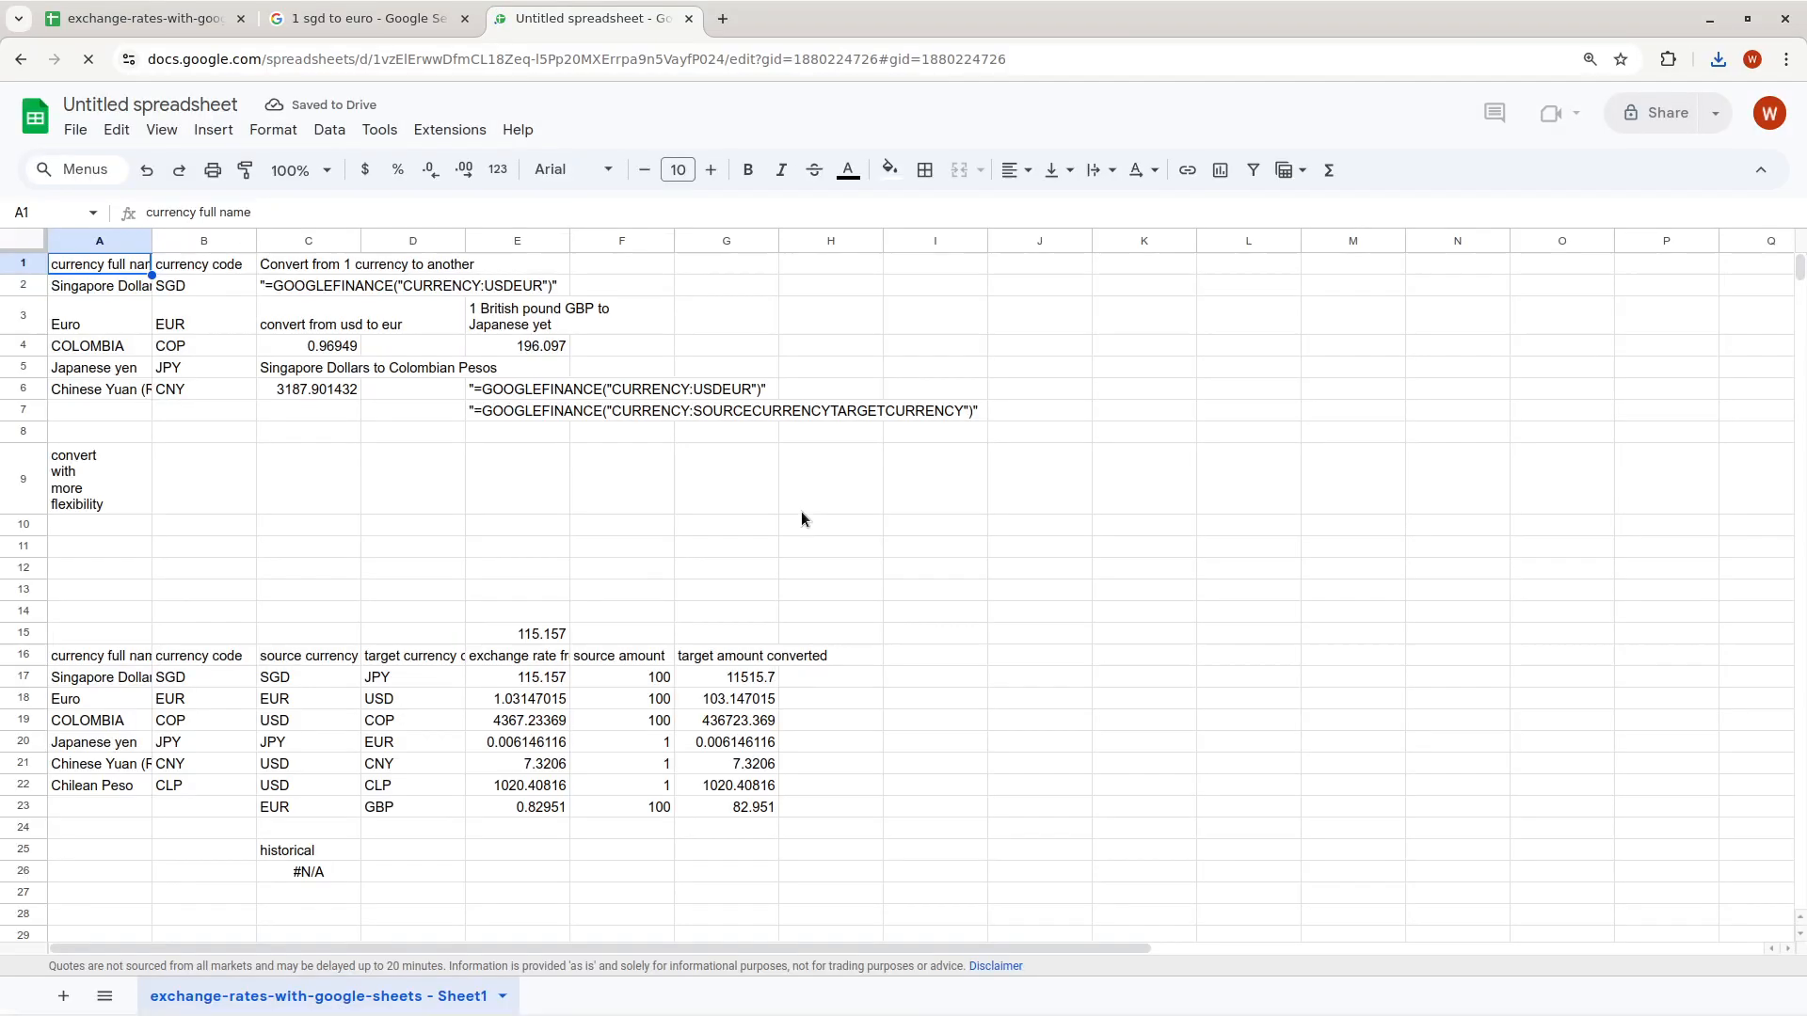
# Check whether imported cell C6, the Singapore Dollars to Colombian Pesos rate, holds a formula or a plain value
pyautogui.click(423, 478)
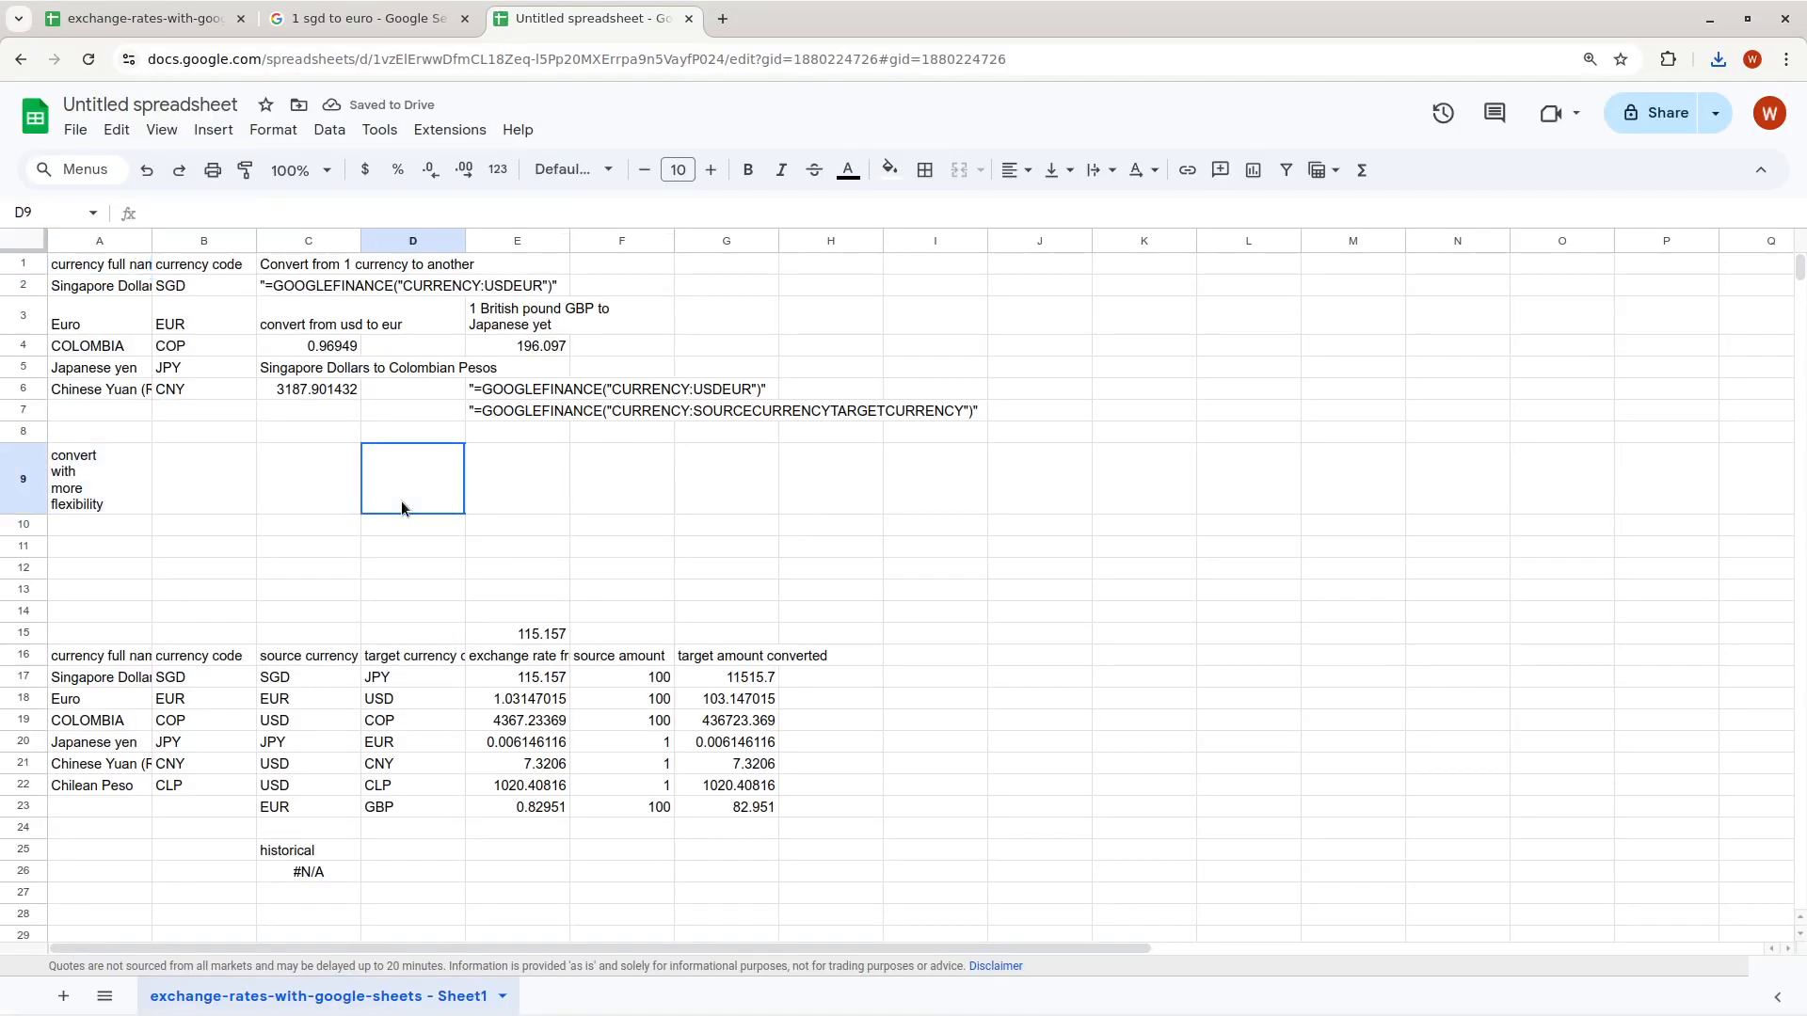
pyautogui.click(278, 393)
pyautogui.doubleClick(278, 394)
pyautogui.moveTo(312, 461); pyautogui.dragTo(312, 433)
pyautogui.click(304, 395)
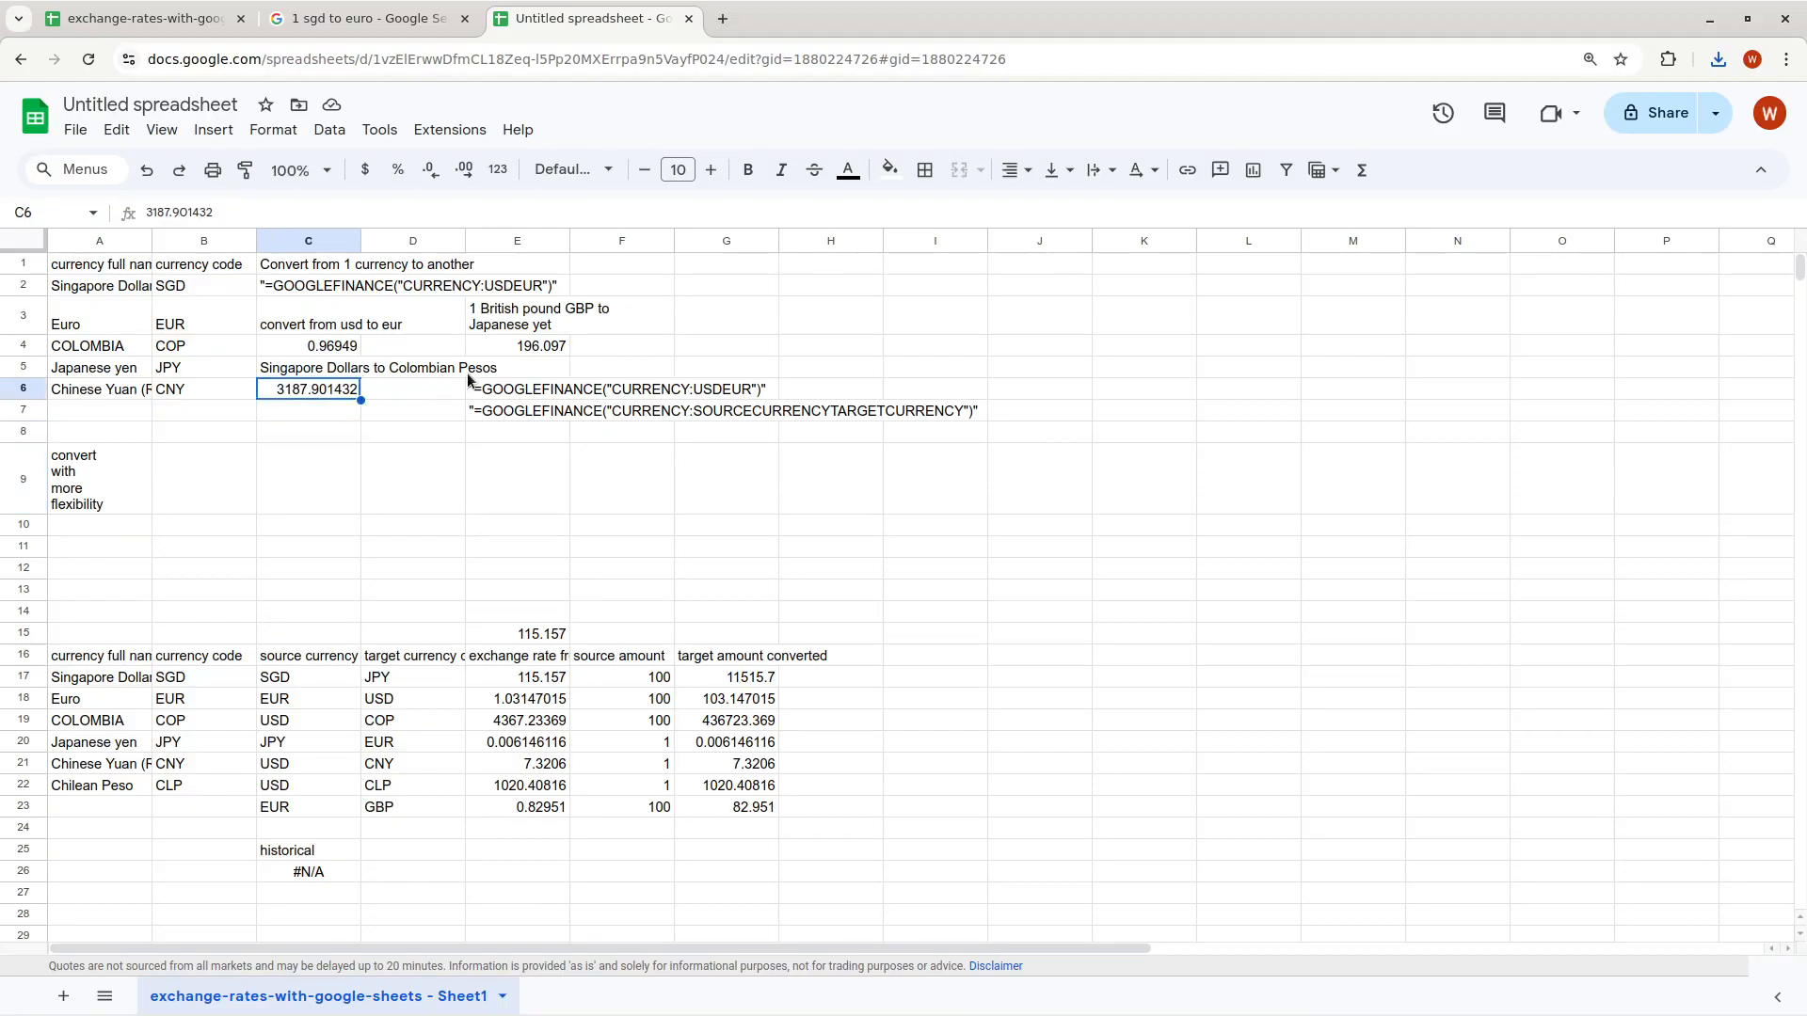
# Inspect imported cells C4, I39 and G17 to see whether each holds a formula or a plain value
pyautogui.hotkey('ctrl', 'c')
pyautogui.click(344, 348)
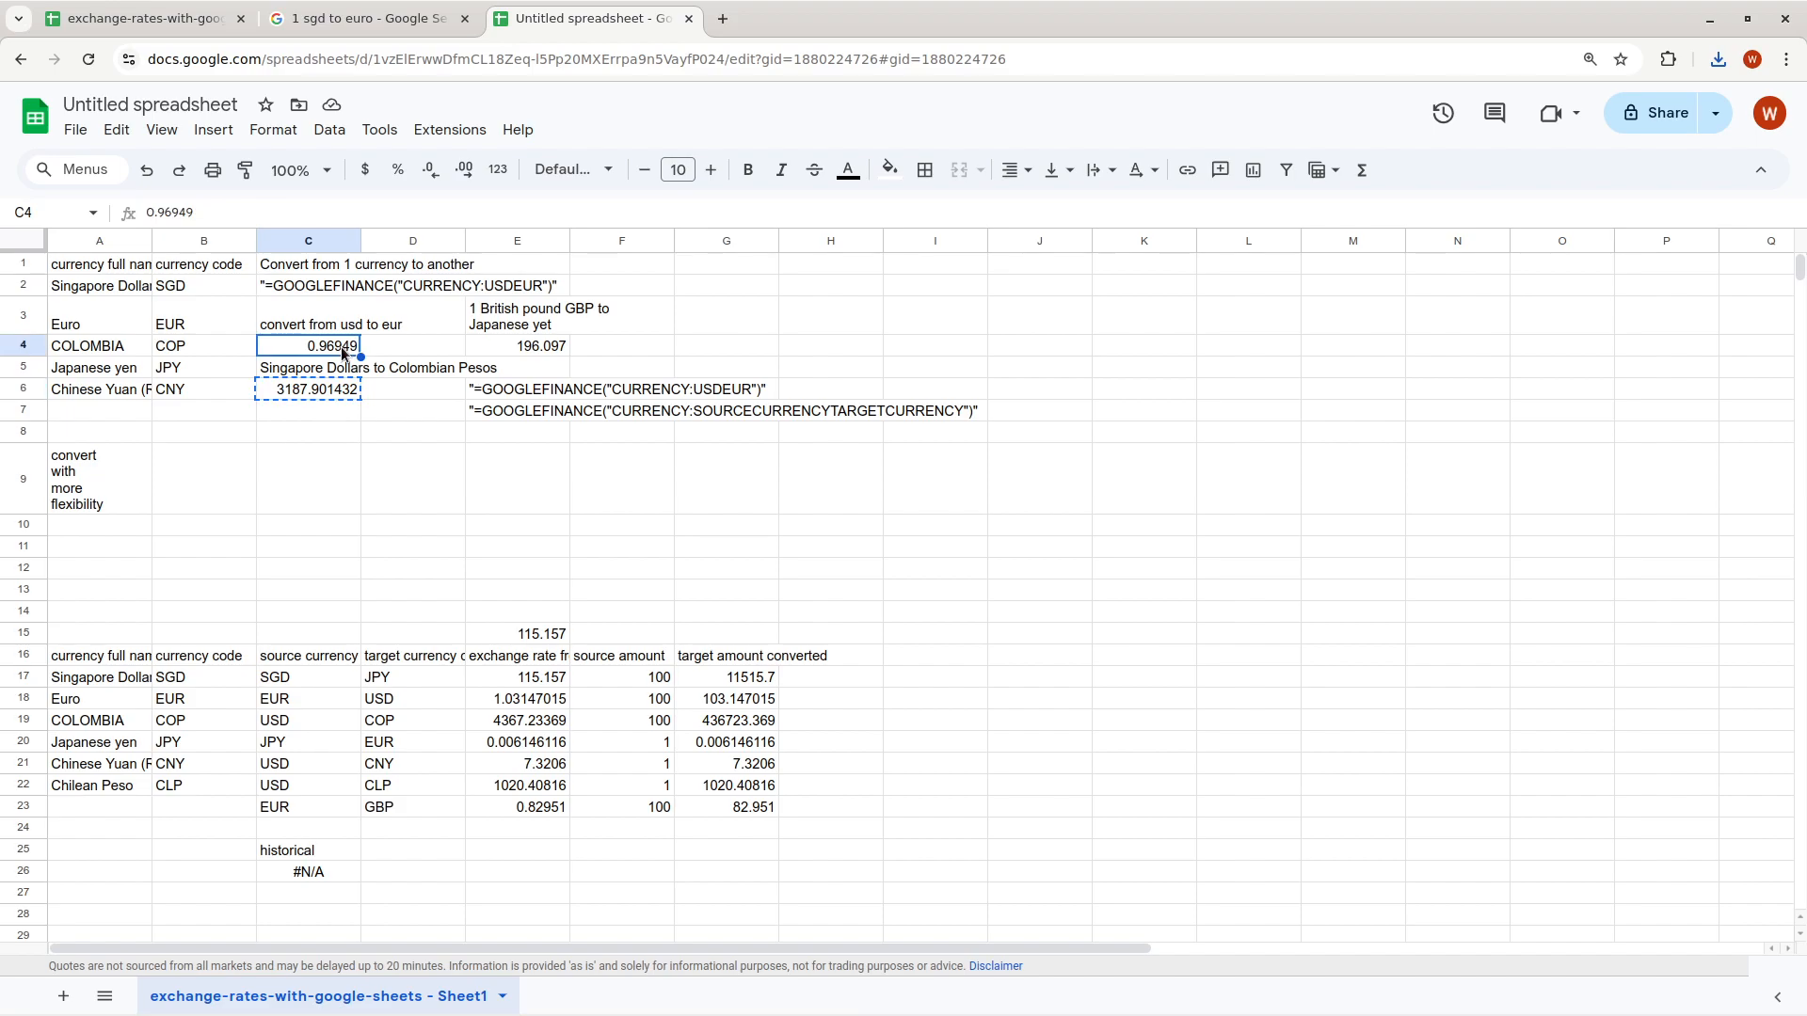
pyautogui.scroll(-6, 997, 433)
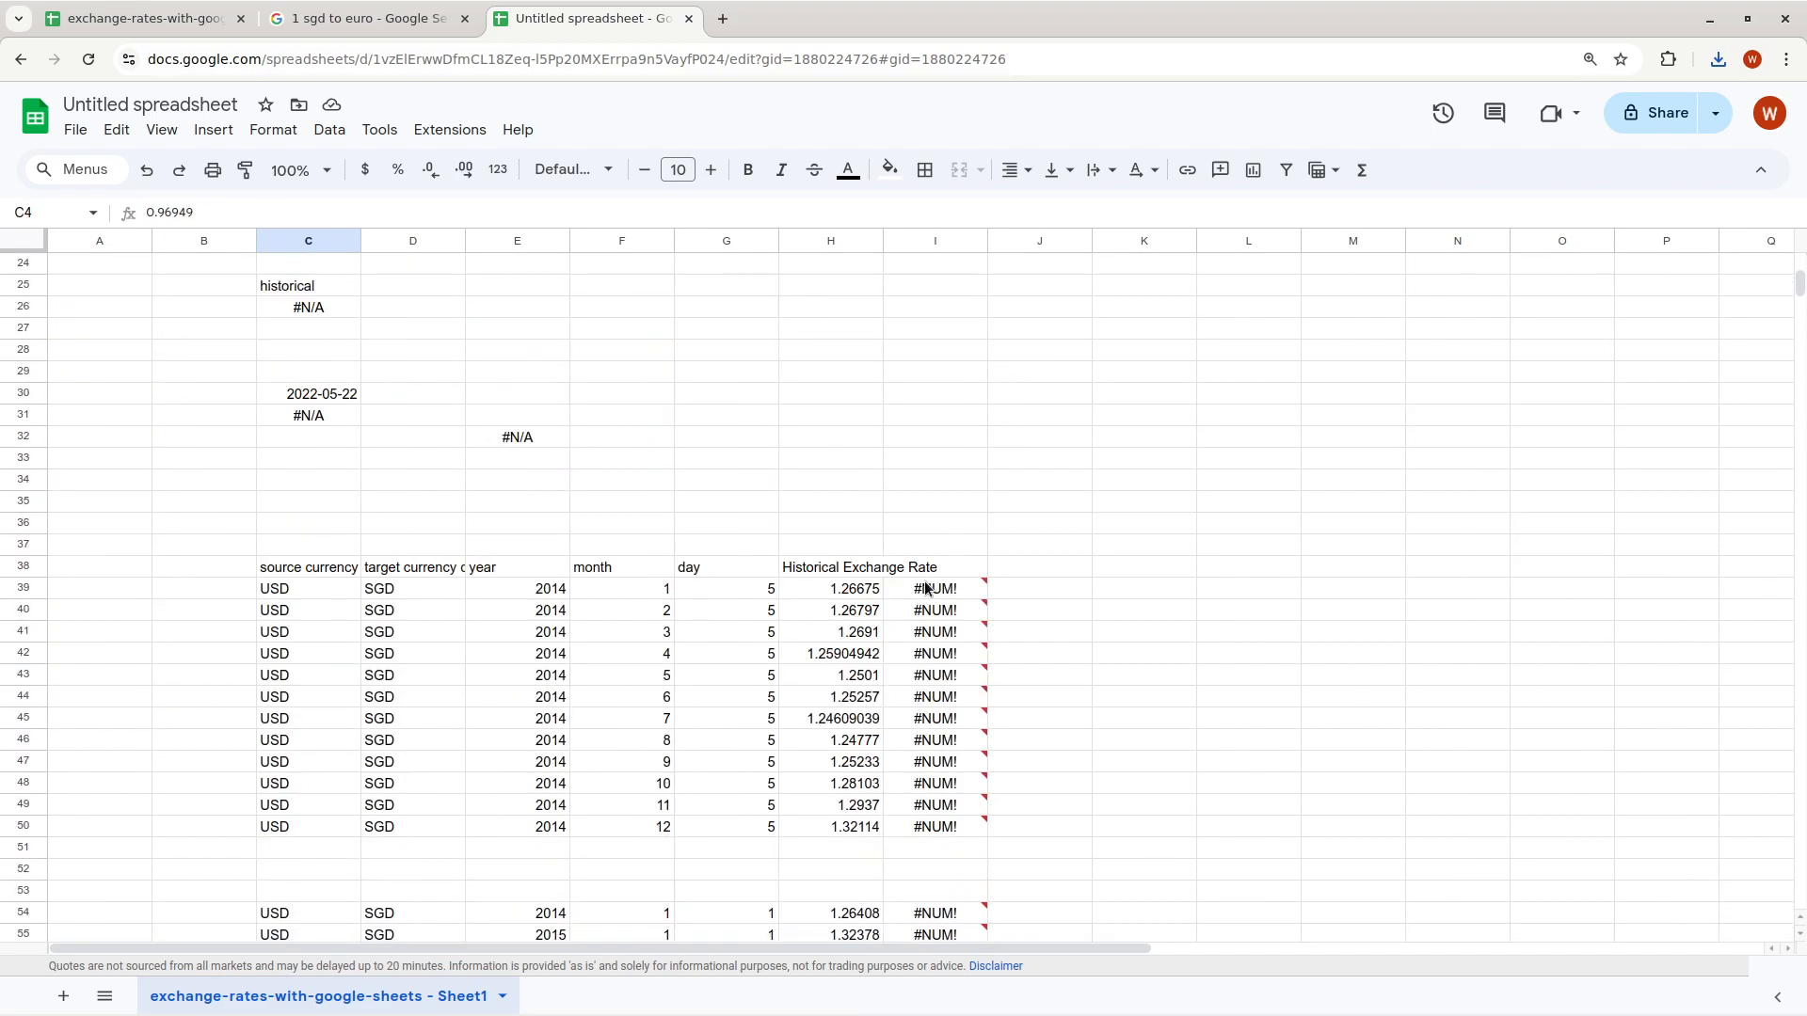
pyautogui.click(925, 589)
pyautogui.doubleClick(925, 589)
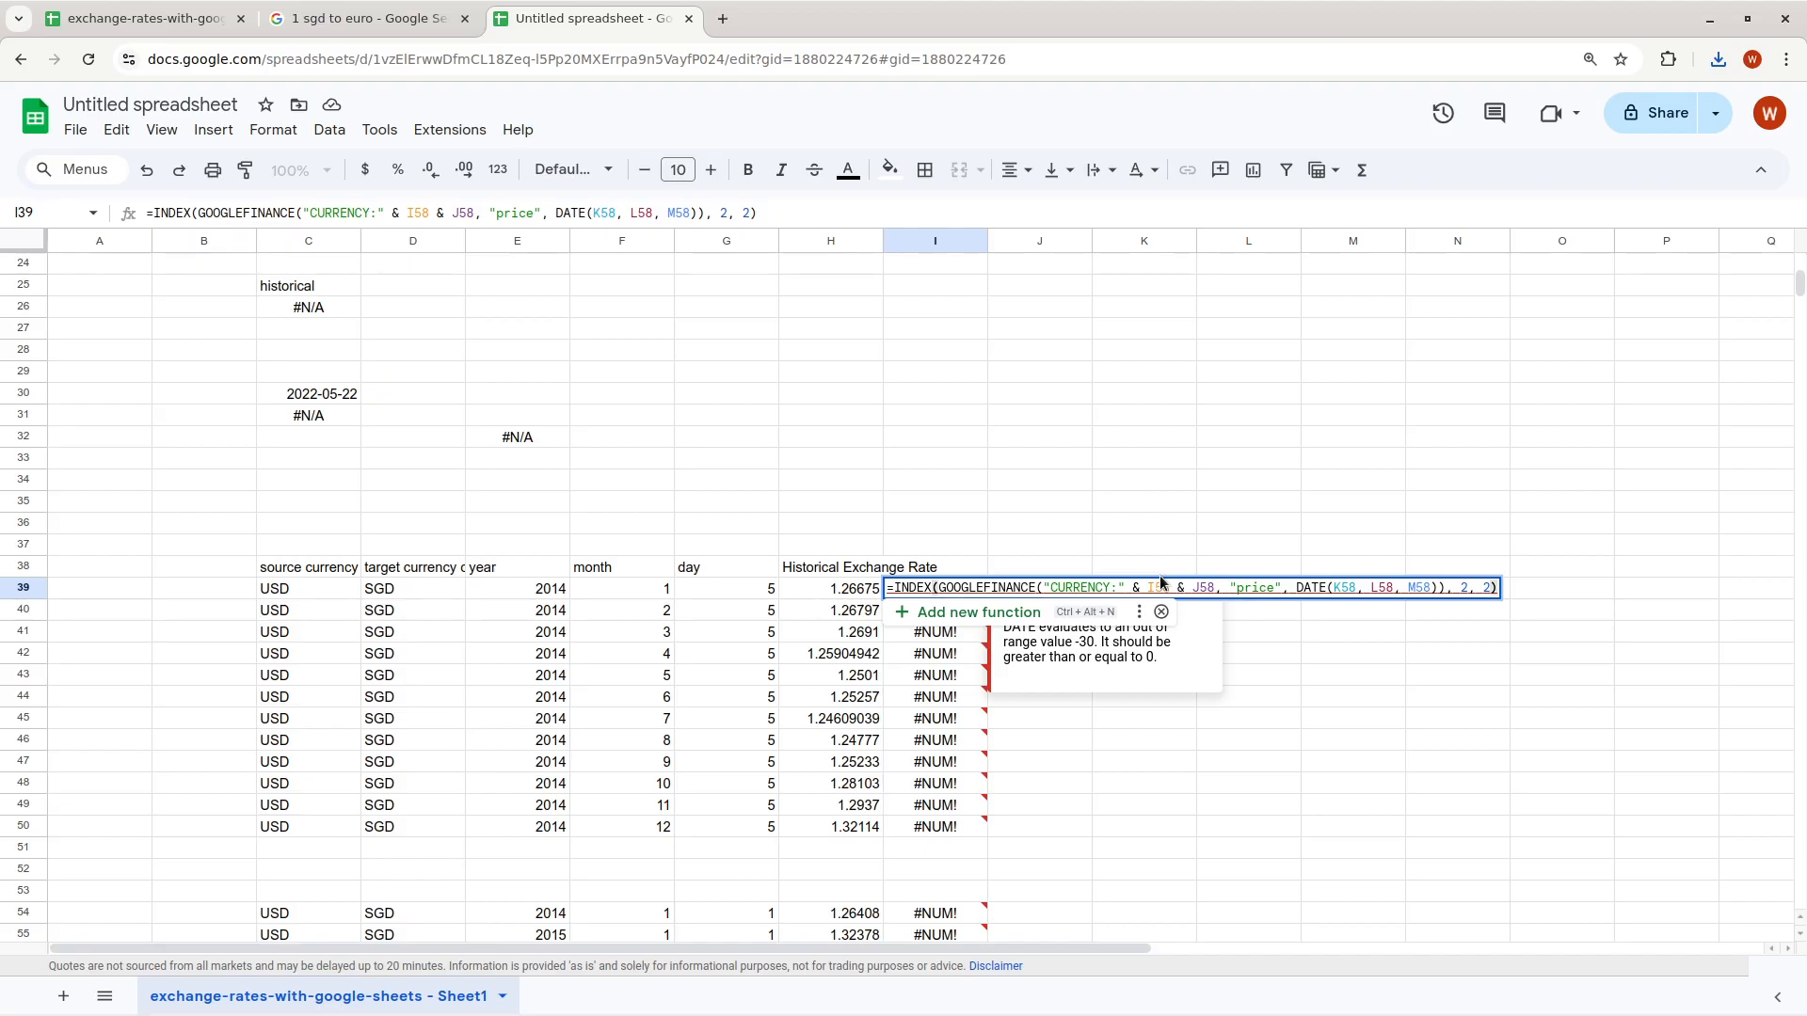
pyautogui.click(979, 479)
pyautogui.scroll(8, 969, 621)
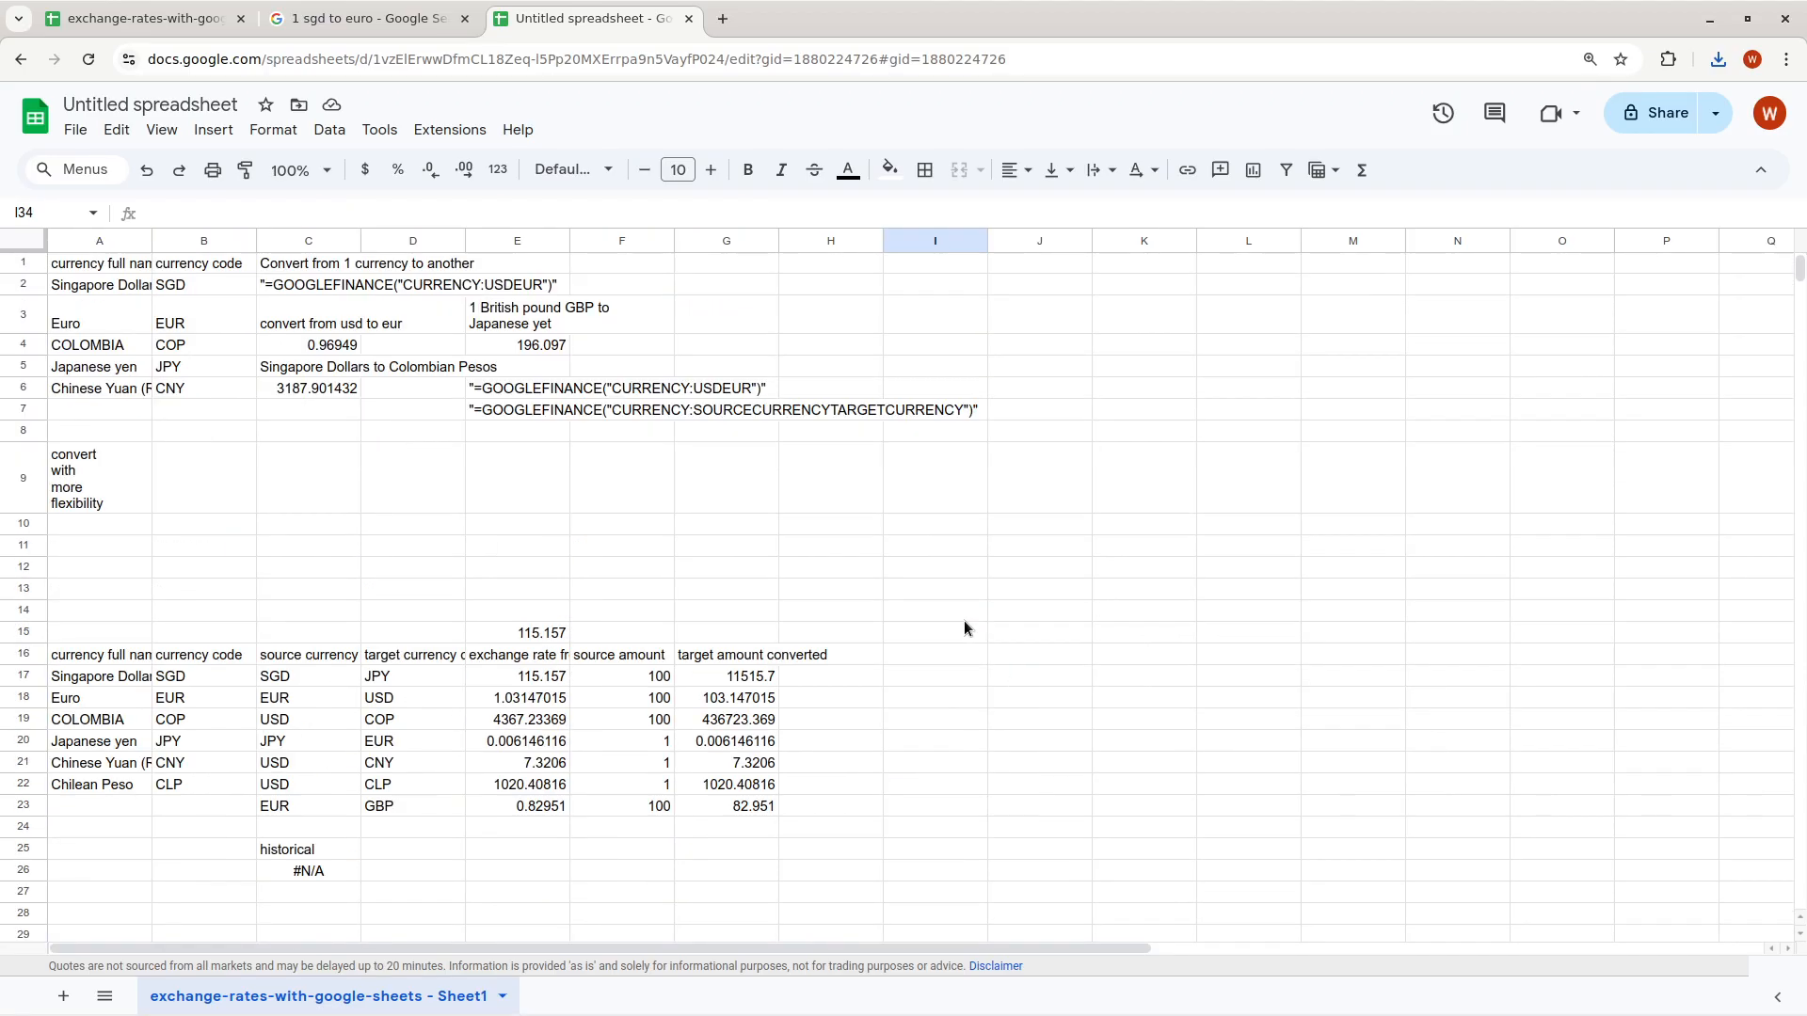
pyautogui.click(739, 683)
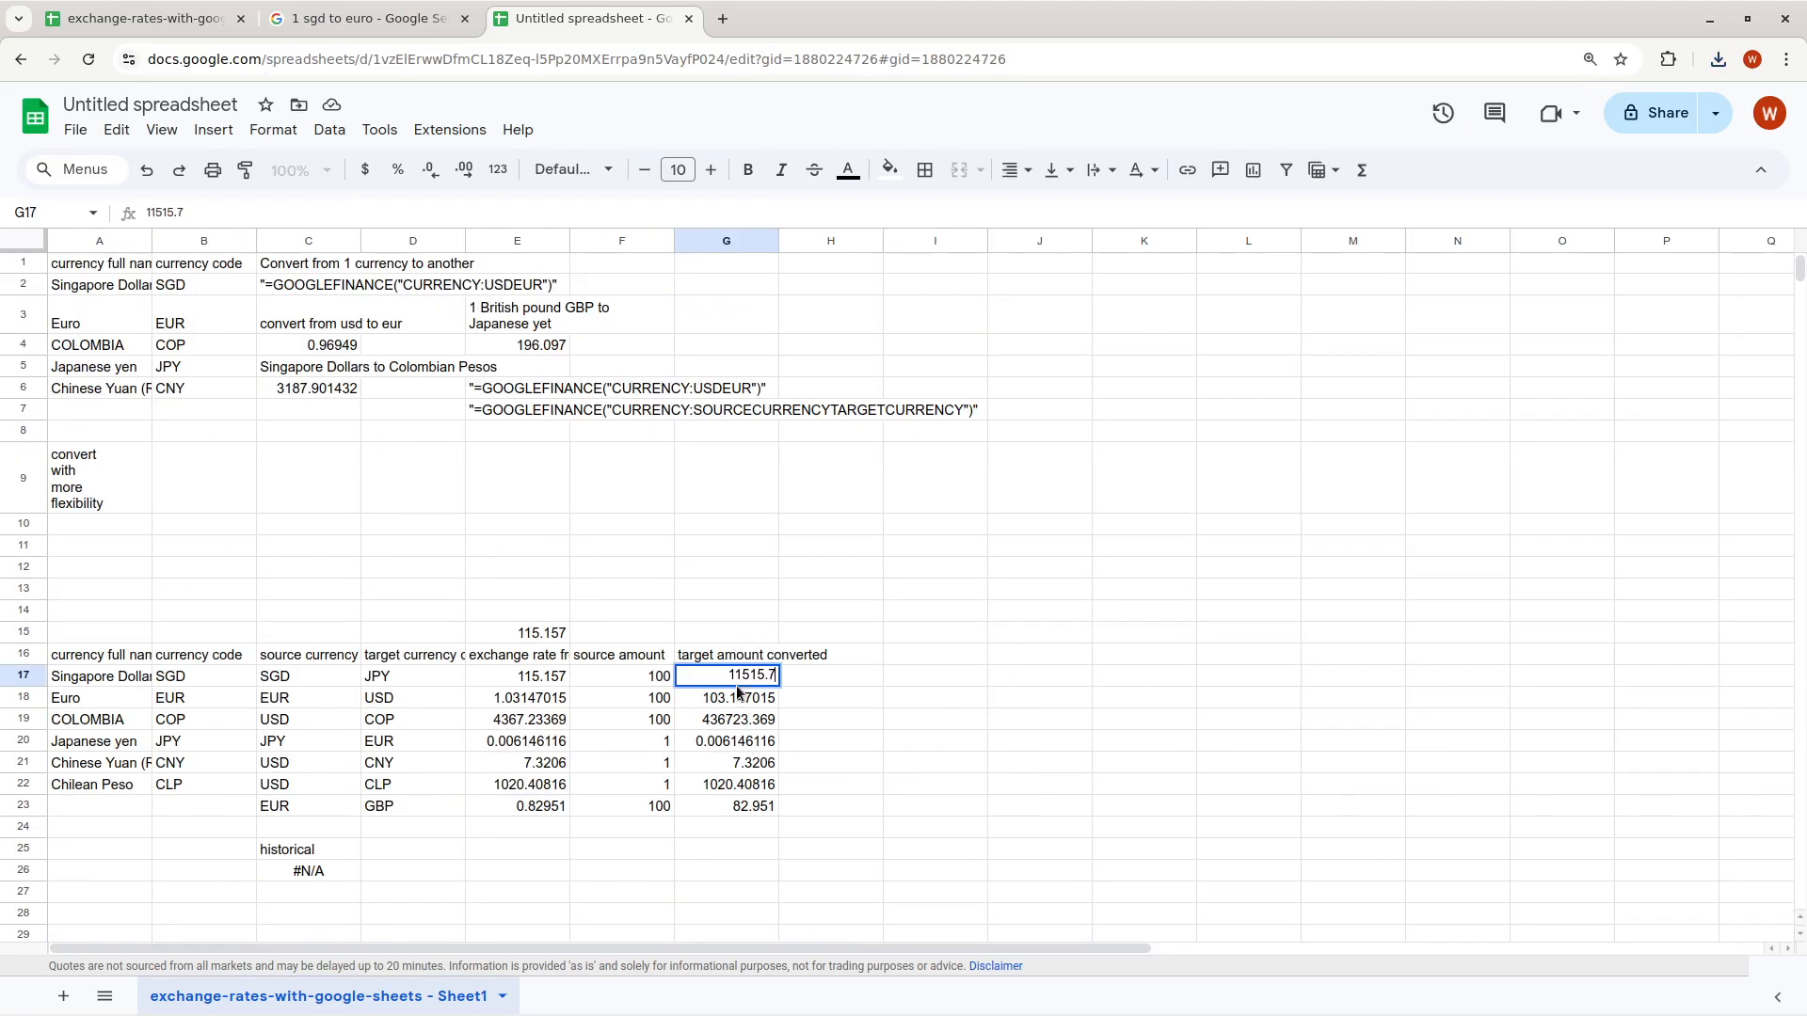
pyautogui.click(960, 744)
# Change the source and target currency references in cell I39's historical rate formula to I39 and J39
pyautogui.scroll(-2, 932, 706)
pyautogui.scroll(-4, 931, 704)
pyautogui.doubleClick(923, 591)
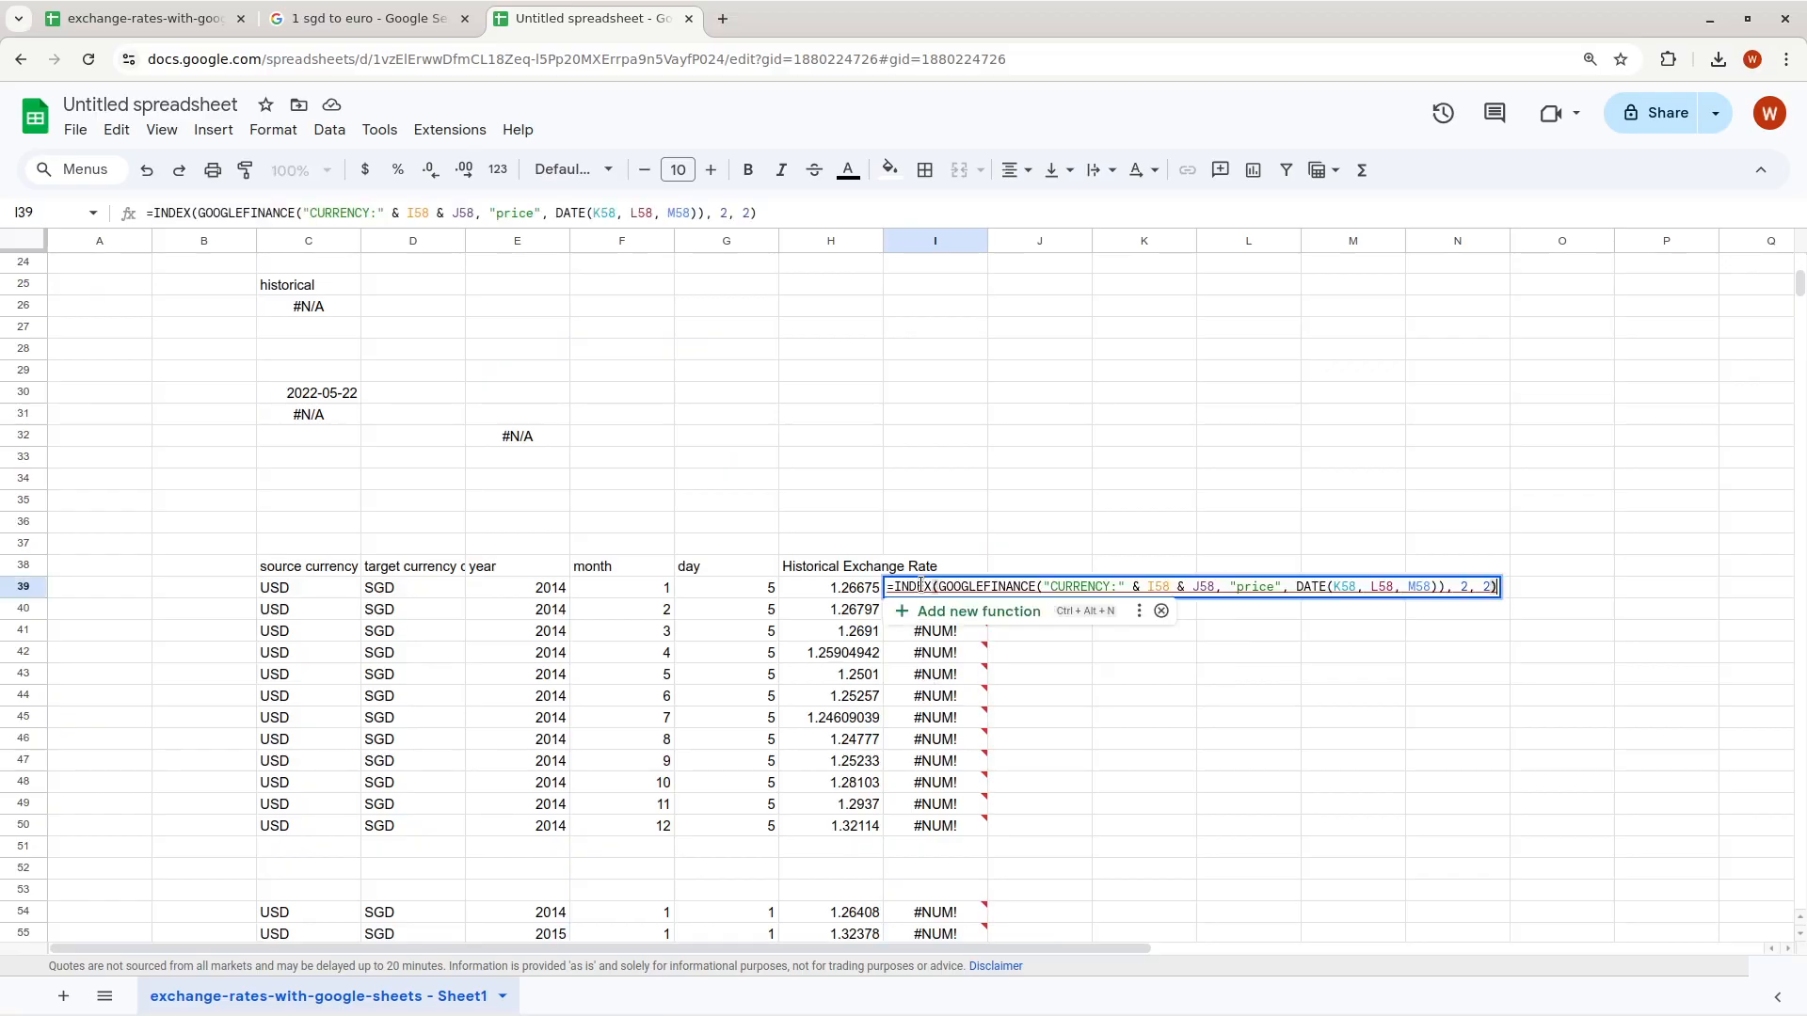
pyautogui.click(1169, 587)
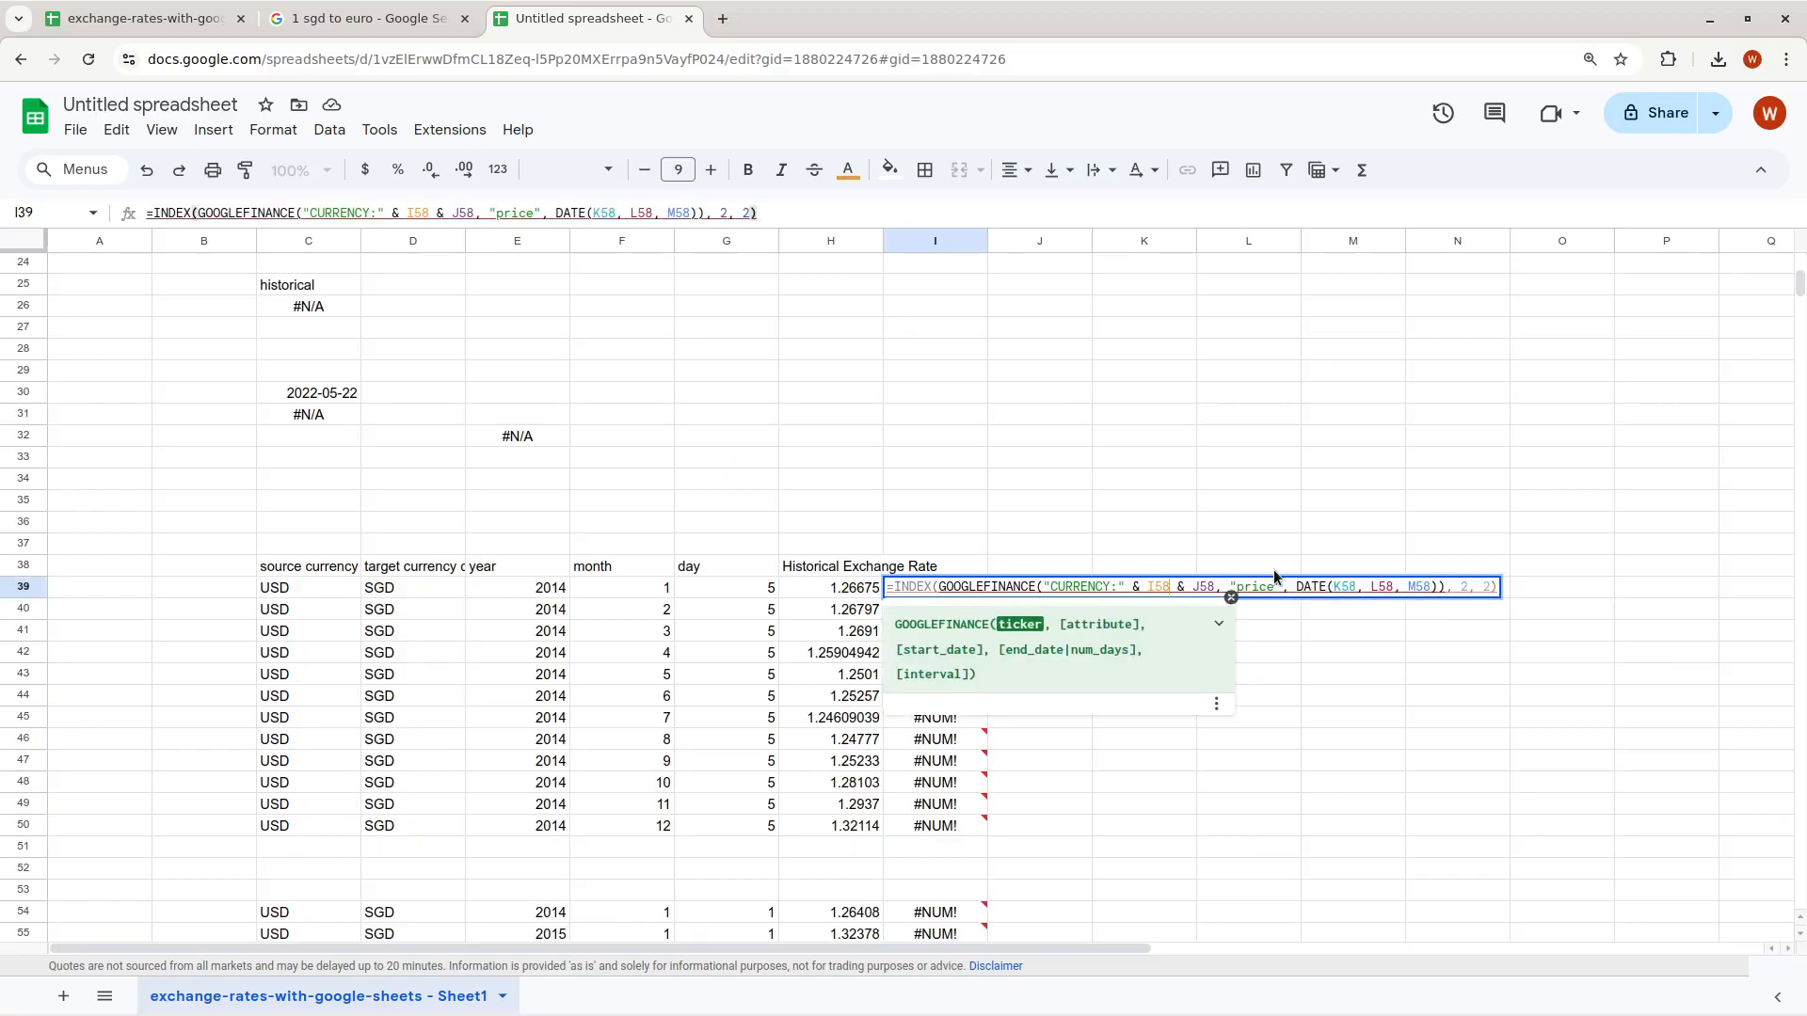
pyautogui.press('BackSpace')
pyautogui.press('BackSpace')
pyautogui.write('39')
pyautogui.press('BackSpace')
pyautogui.press('BackSpace')
pyautogui.write('39')
pyautogui.press('End')
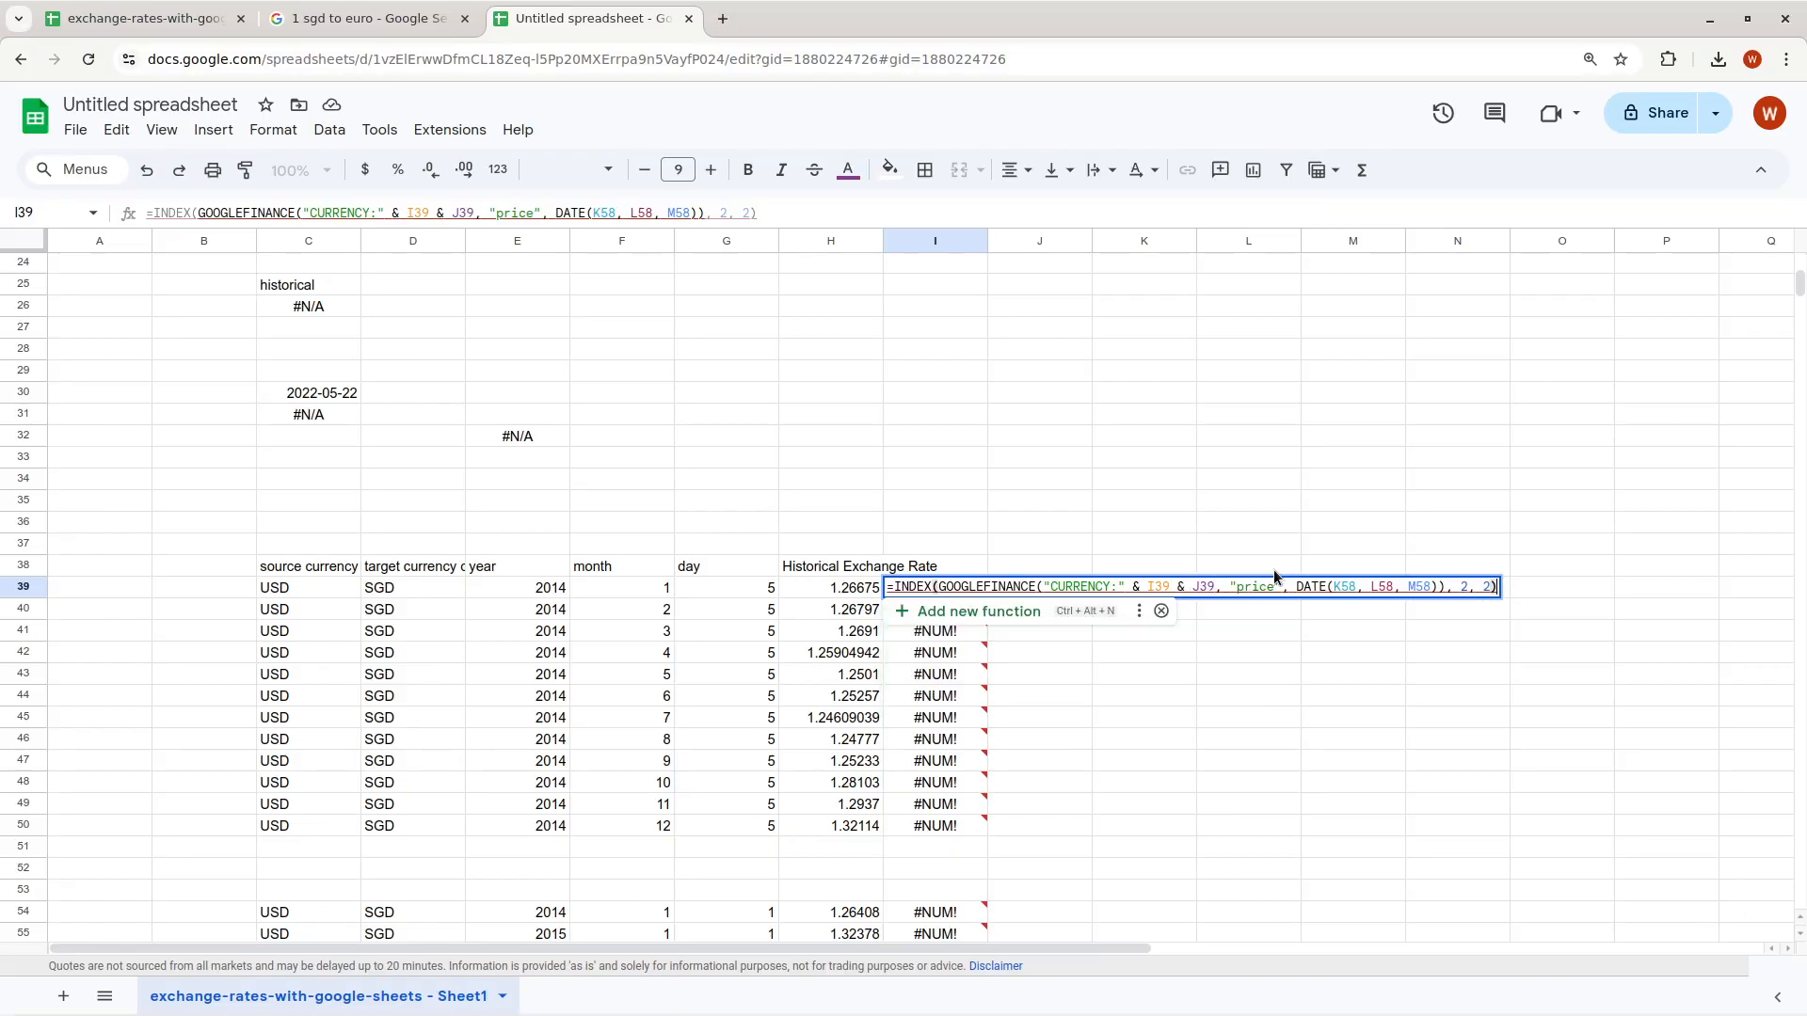
# Point the DATE arguments in cell I39's formula to K39, L39 and M39
pyautogui.click(1359, 587)
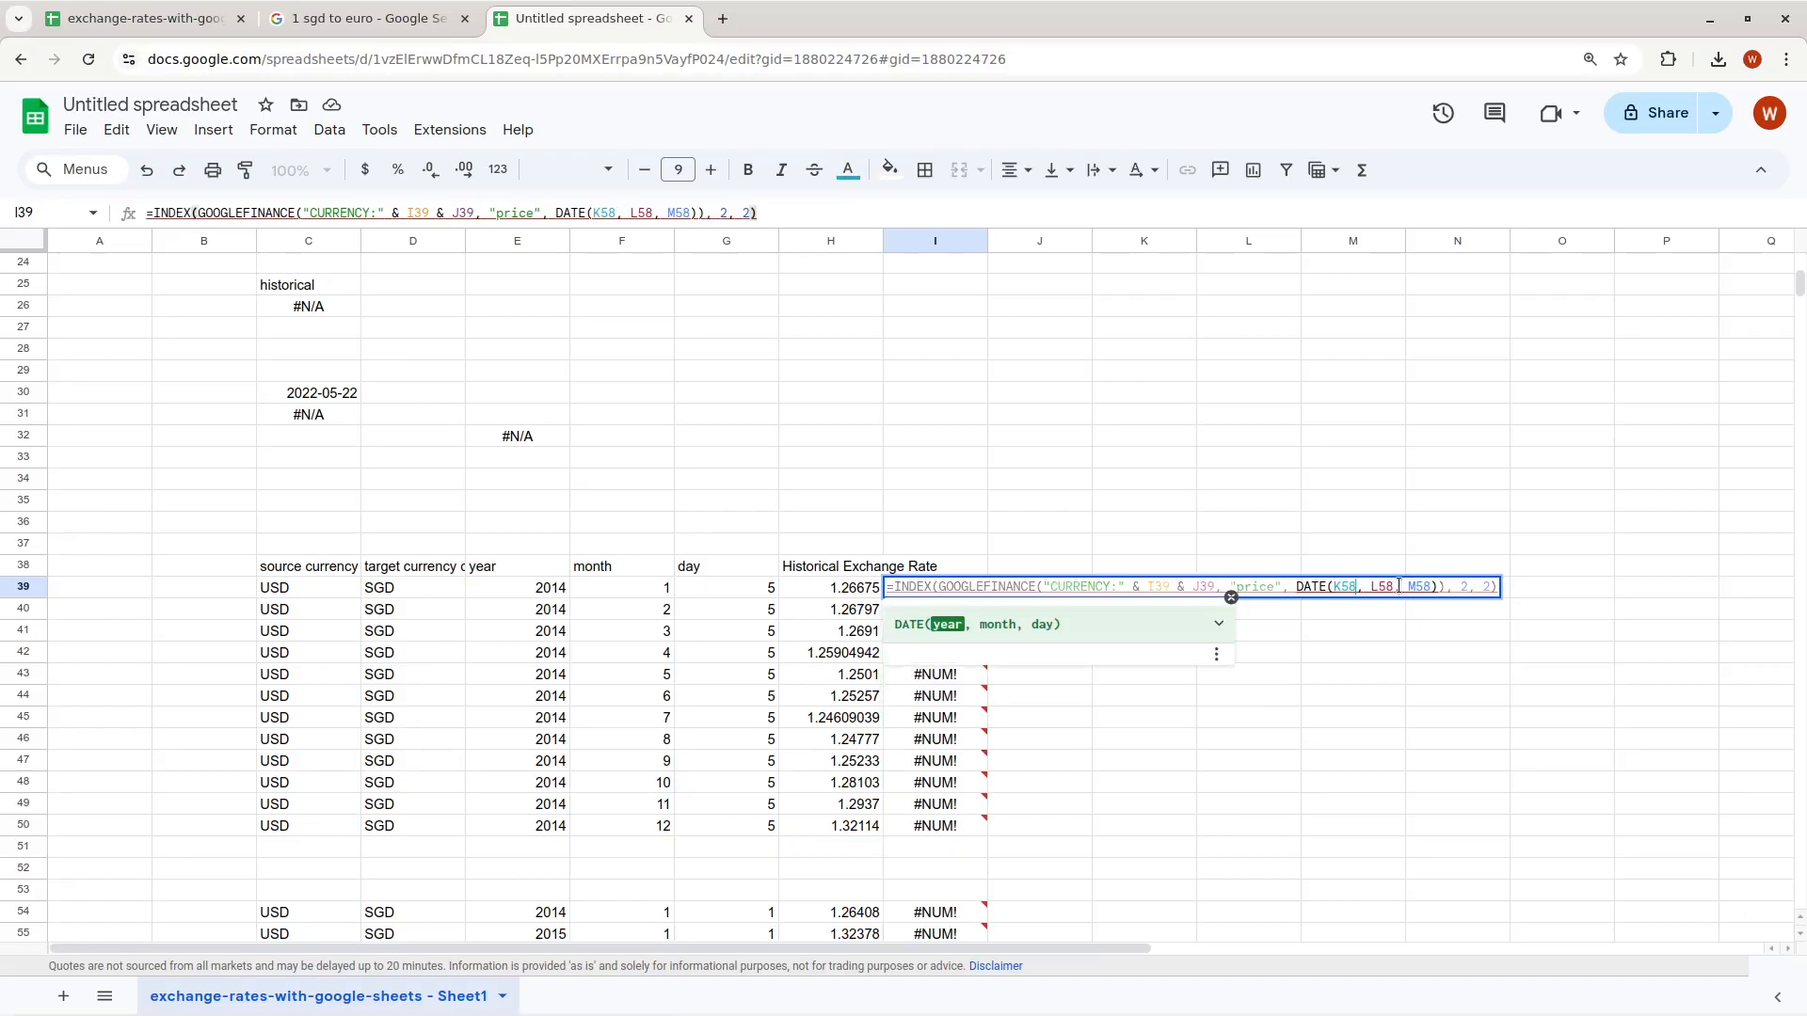
pyautogui.press('BackSpace')
pyautogui.press('BackSpace')
pyautogui.write('39')
pyautogui.click(1400, 587)
pyautogui.press('BackSpace')
pyautogui.press('BackSpace')
pyautogui.write('39')
pyautogui.press('Right')
pyautogui.press('Right')
pyautogui.press('Right')
pyautogui.press('Right')
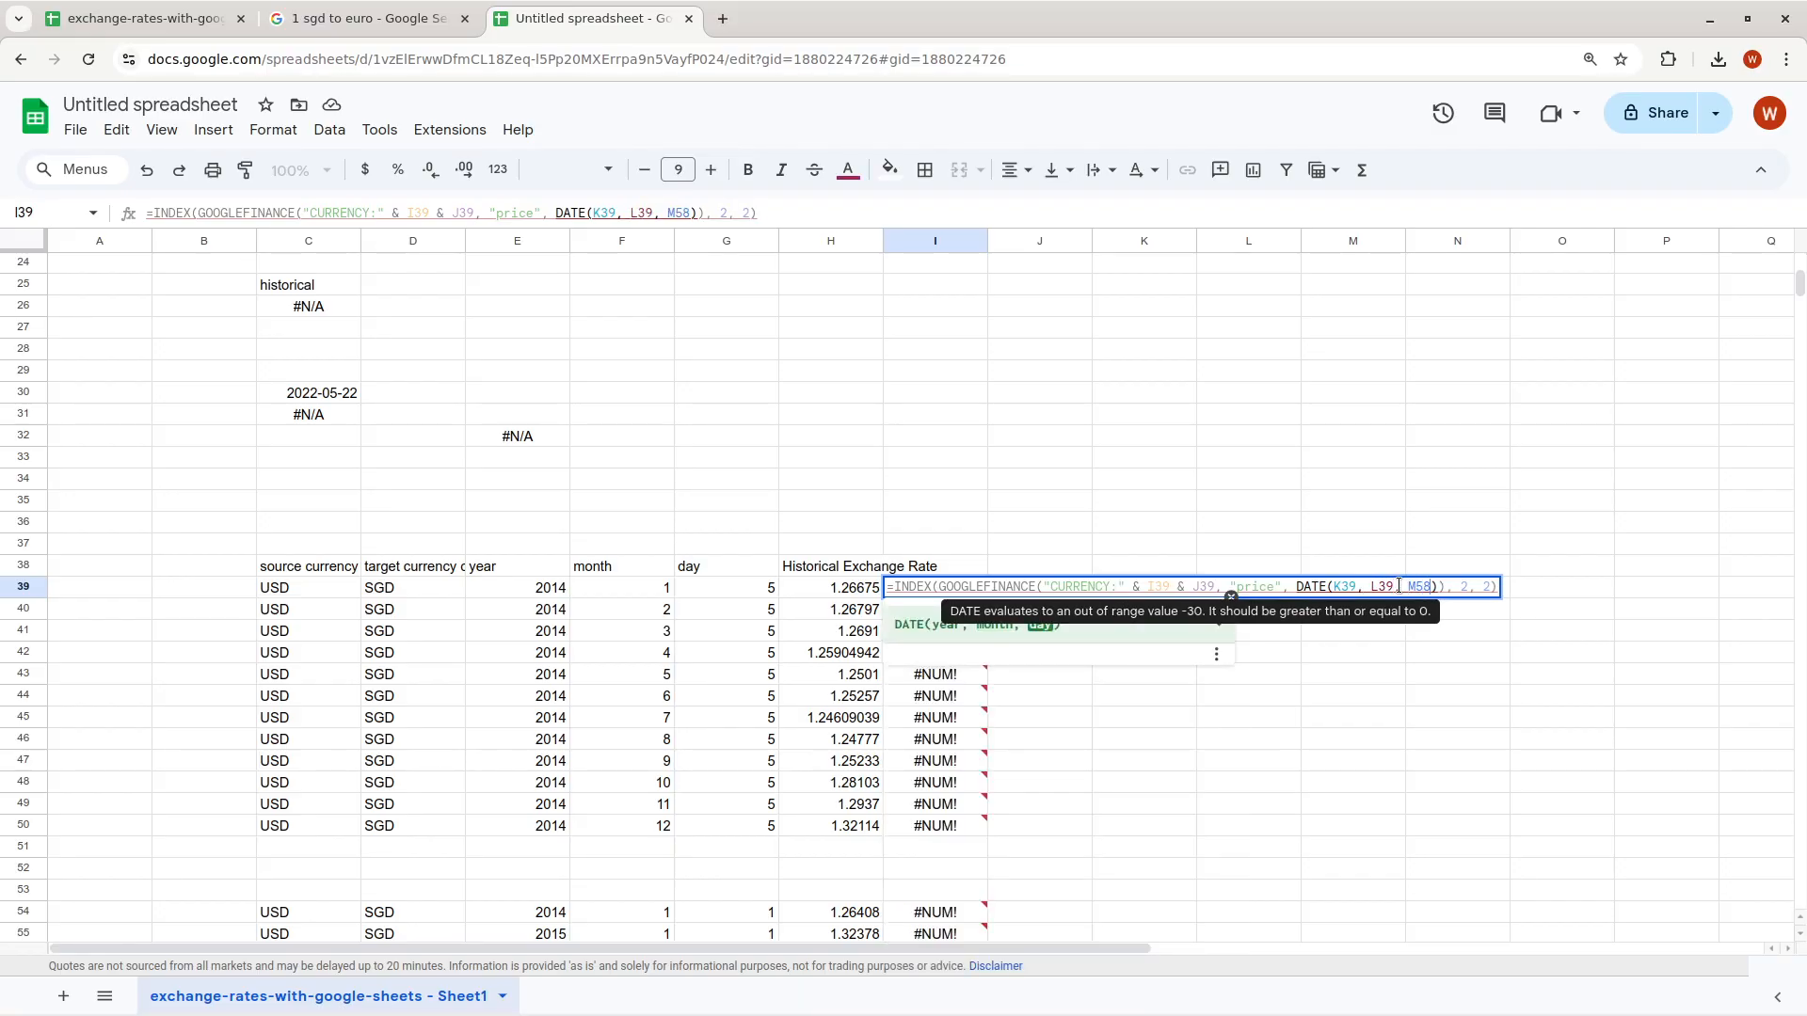
pyautogui.press('BackSpace')
pyautogui.press('BackSpace')
pyautogui.write('39\\')
pyautogui.press('BackSpace')
pyautogui.press('BackSpace')
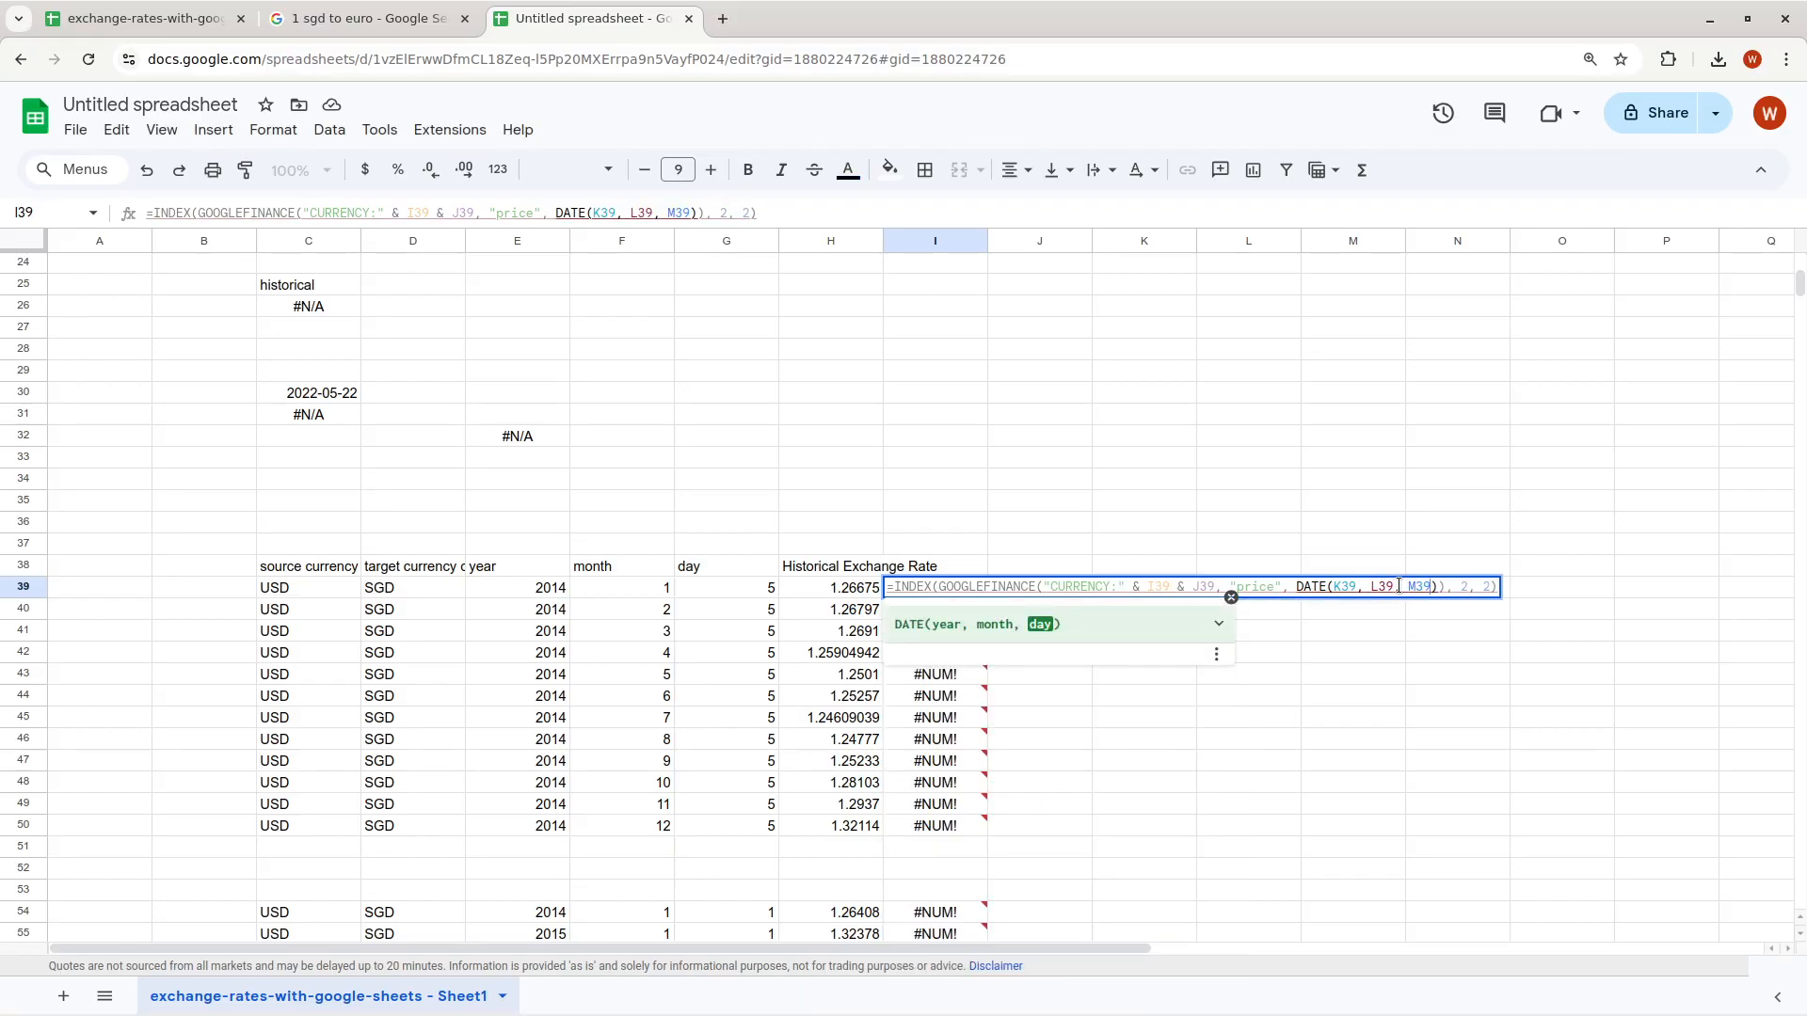
pyautogui.press('Return')
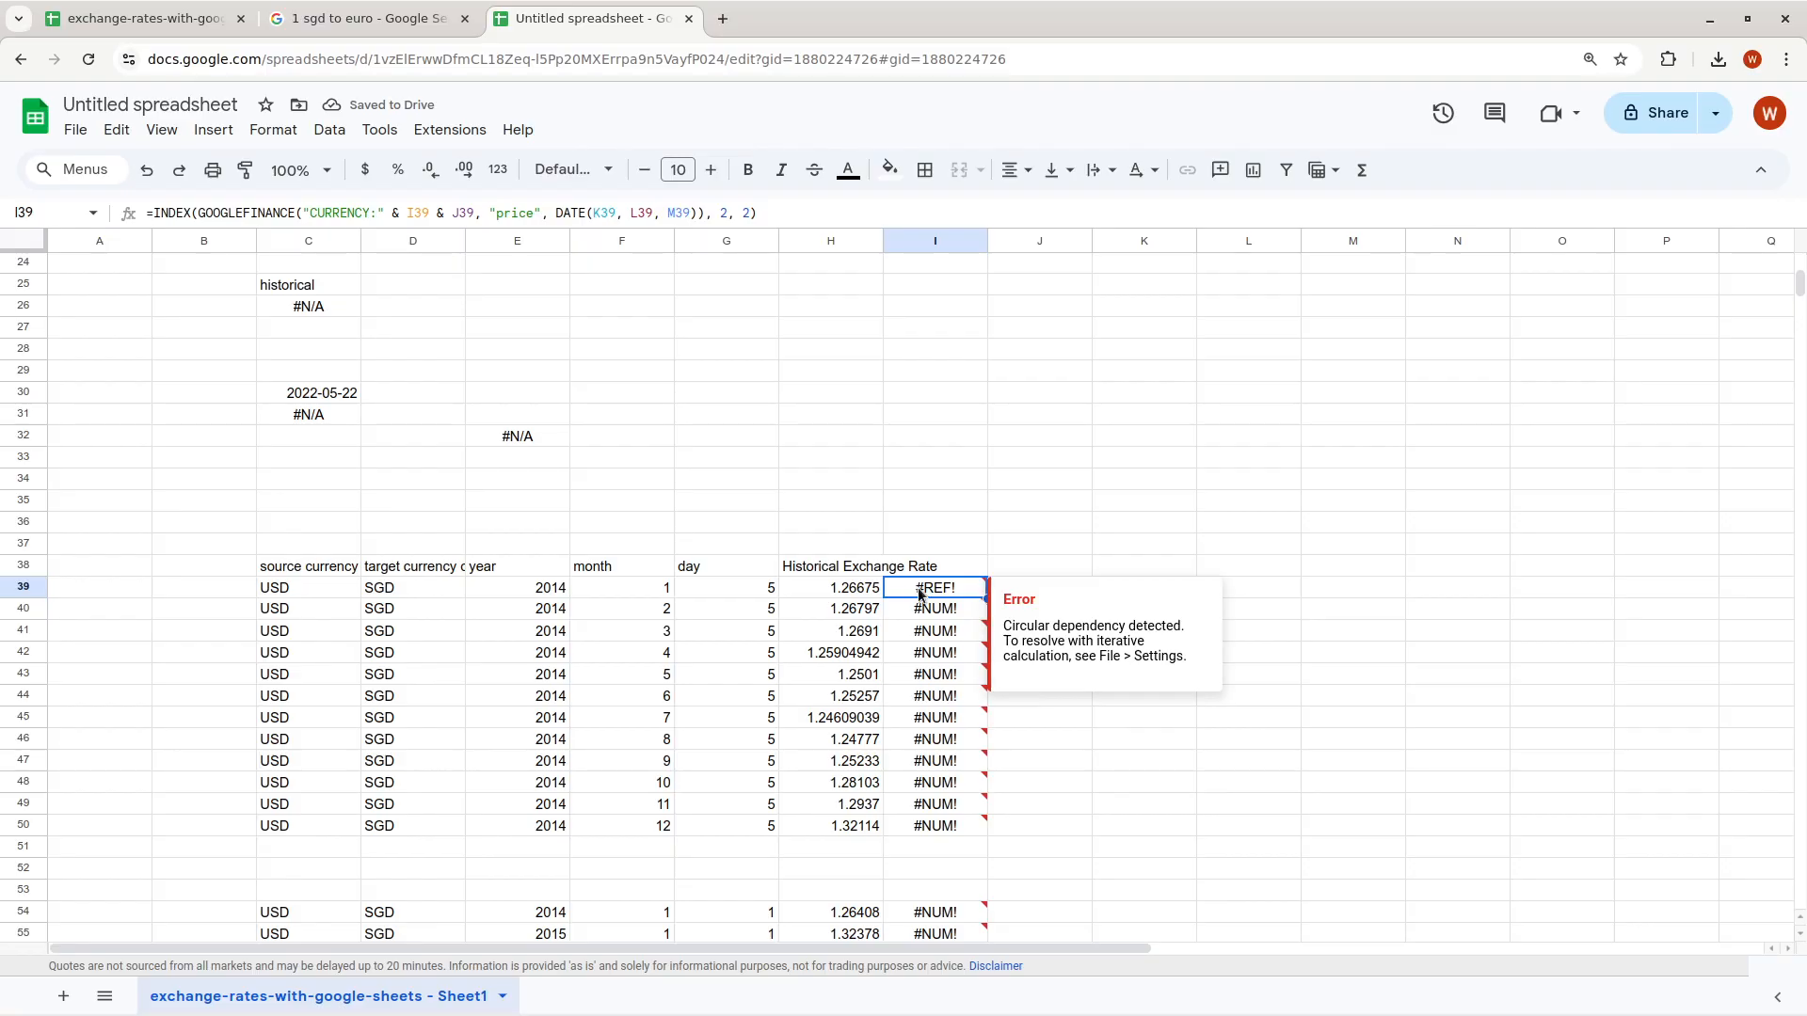
# Replace the source and target currency references in cell I39's formula with C39 and D39
pyautogui.doubleClick(919, 593)
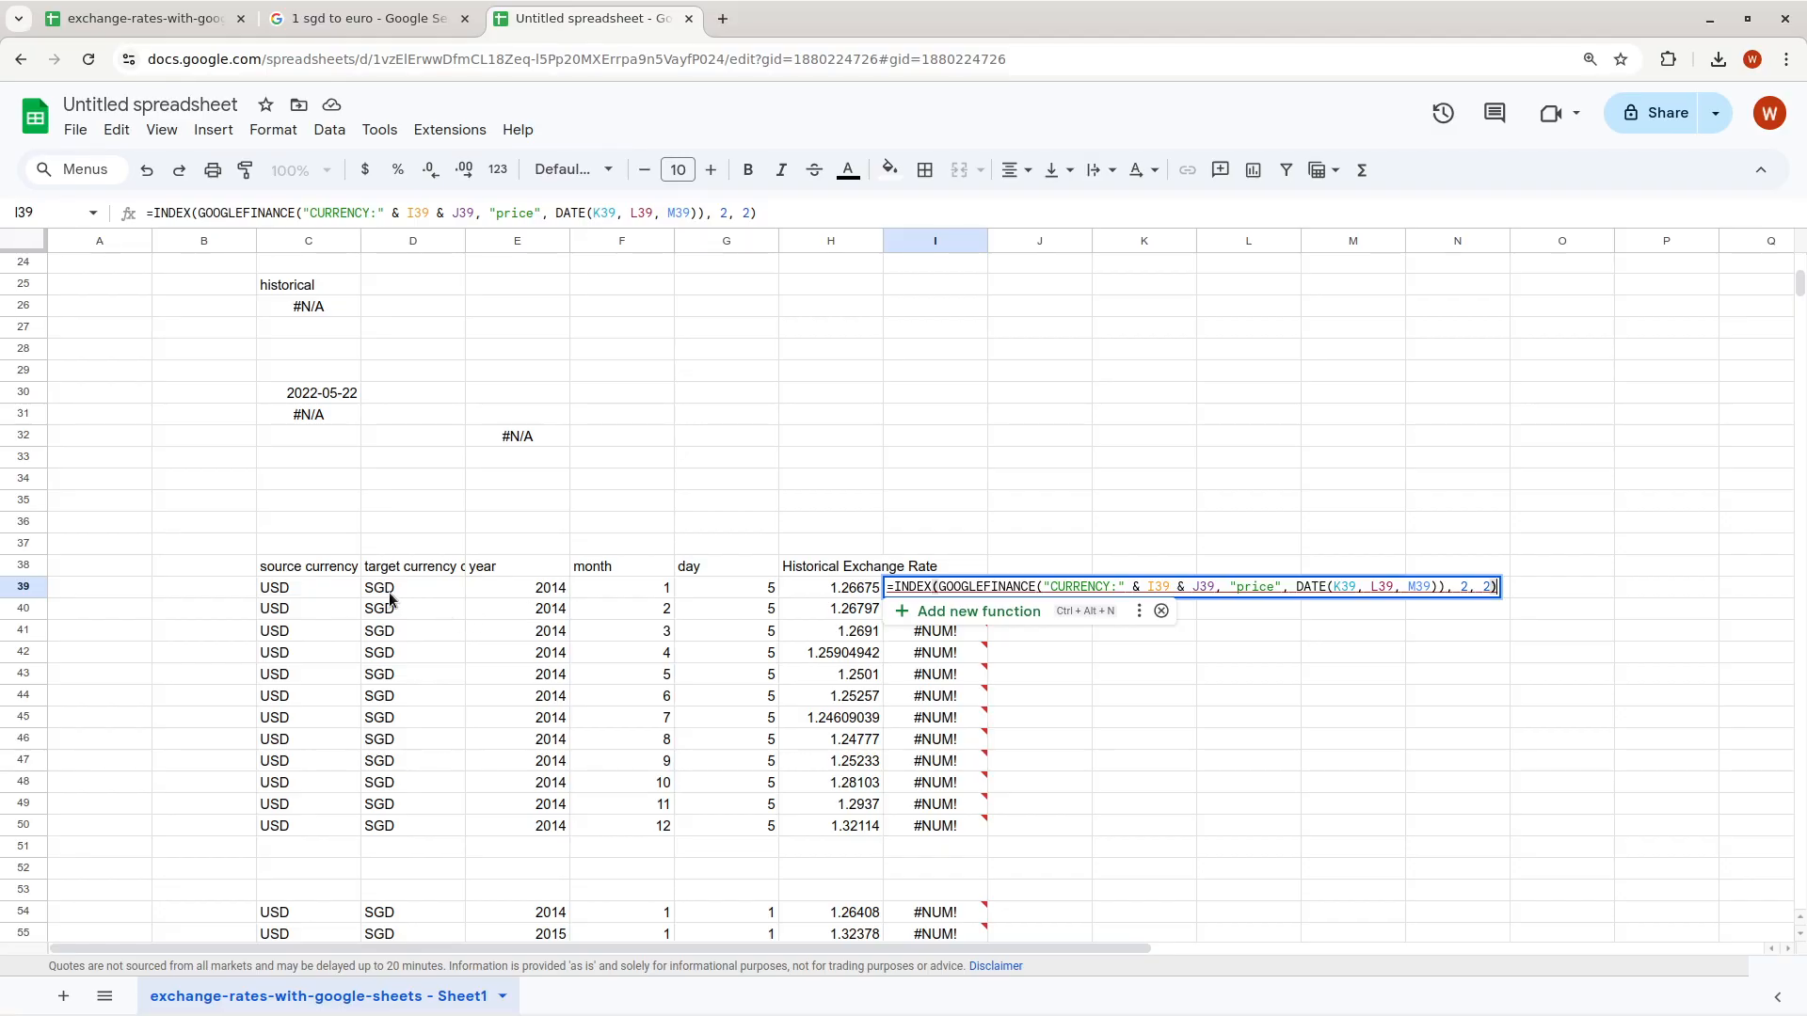
pyautogui.click(1167, 585)
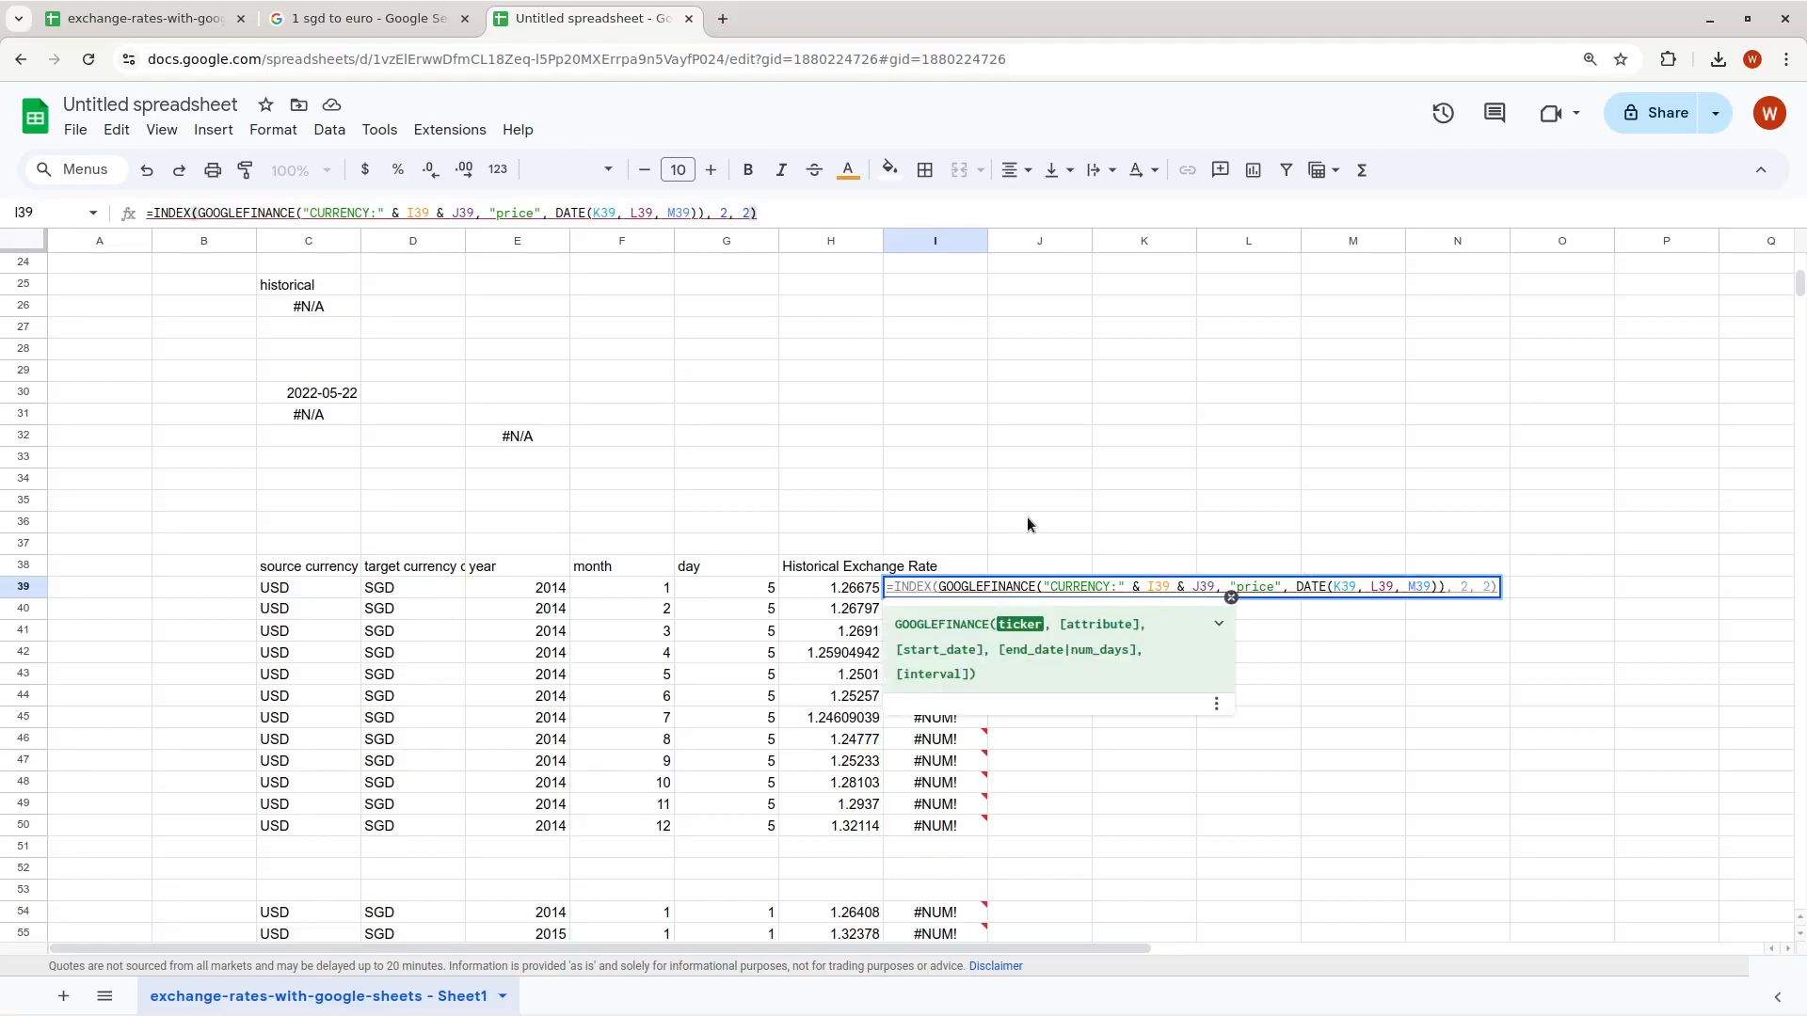
pyautogui.press('BackSpace')
pyautogui.press('BackSpace')
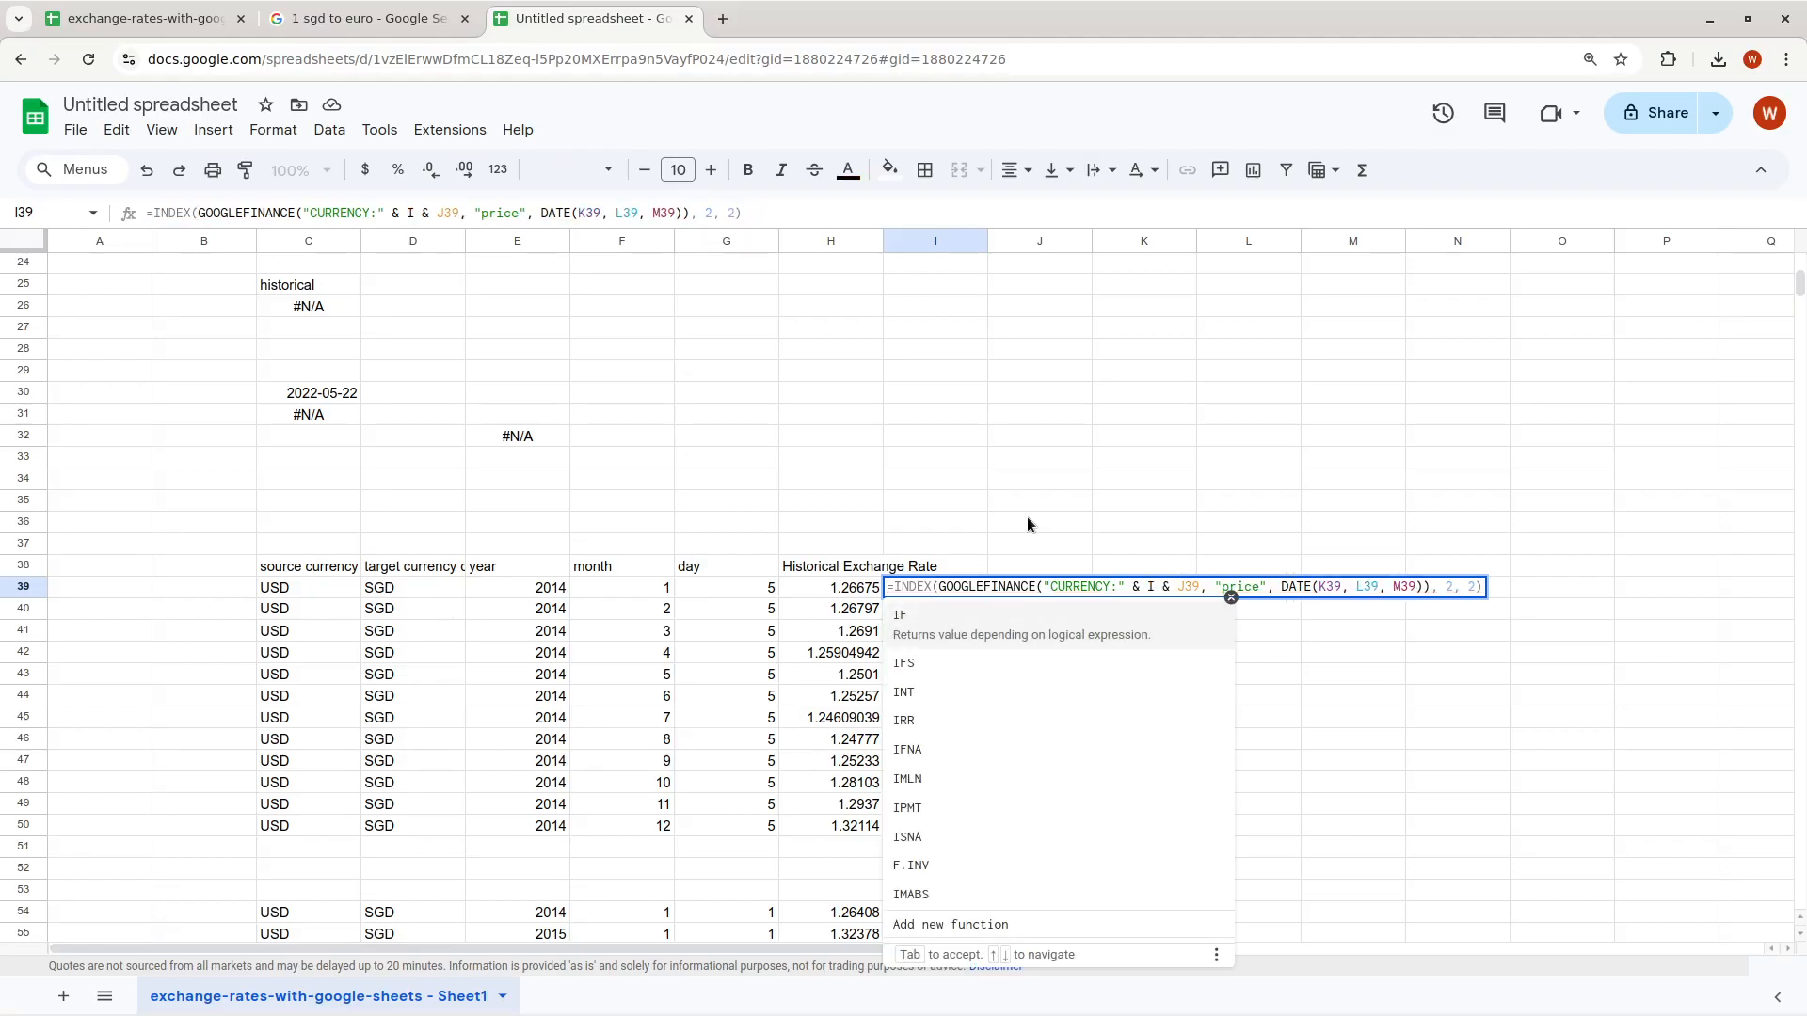
pyautogui.press('BackSpace')
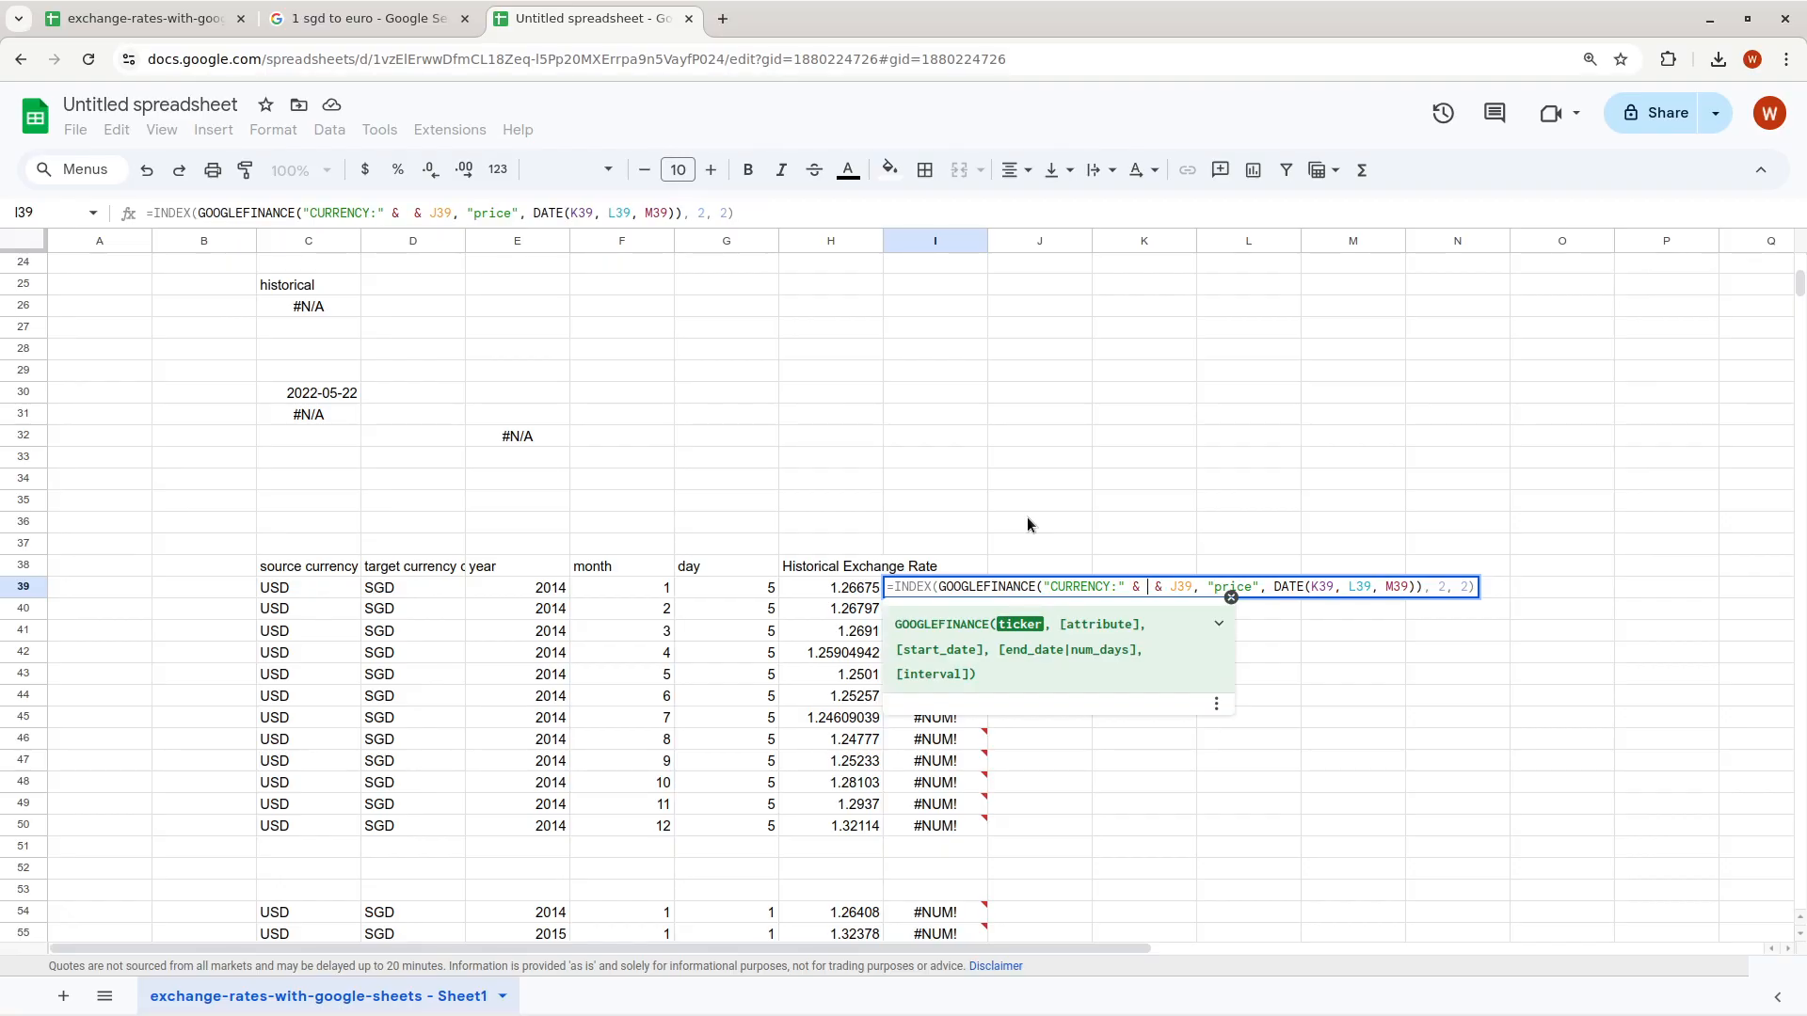
pyautogui.write('C39')
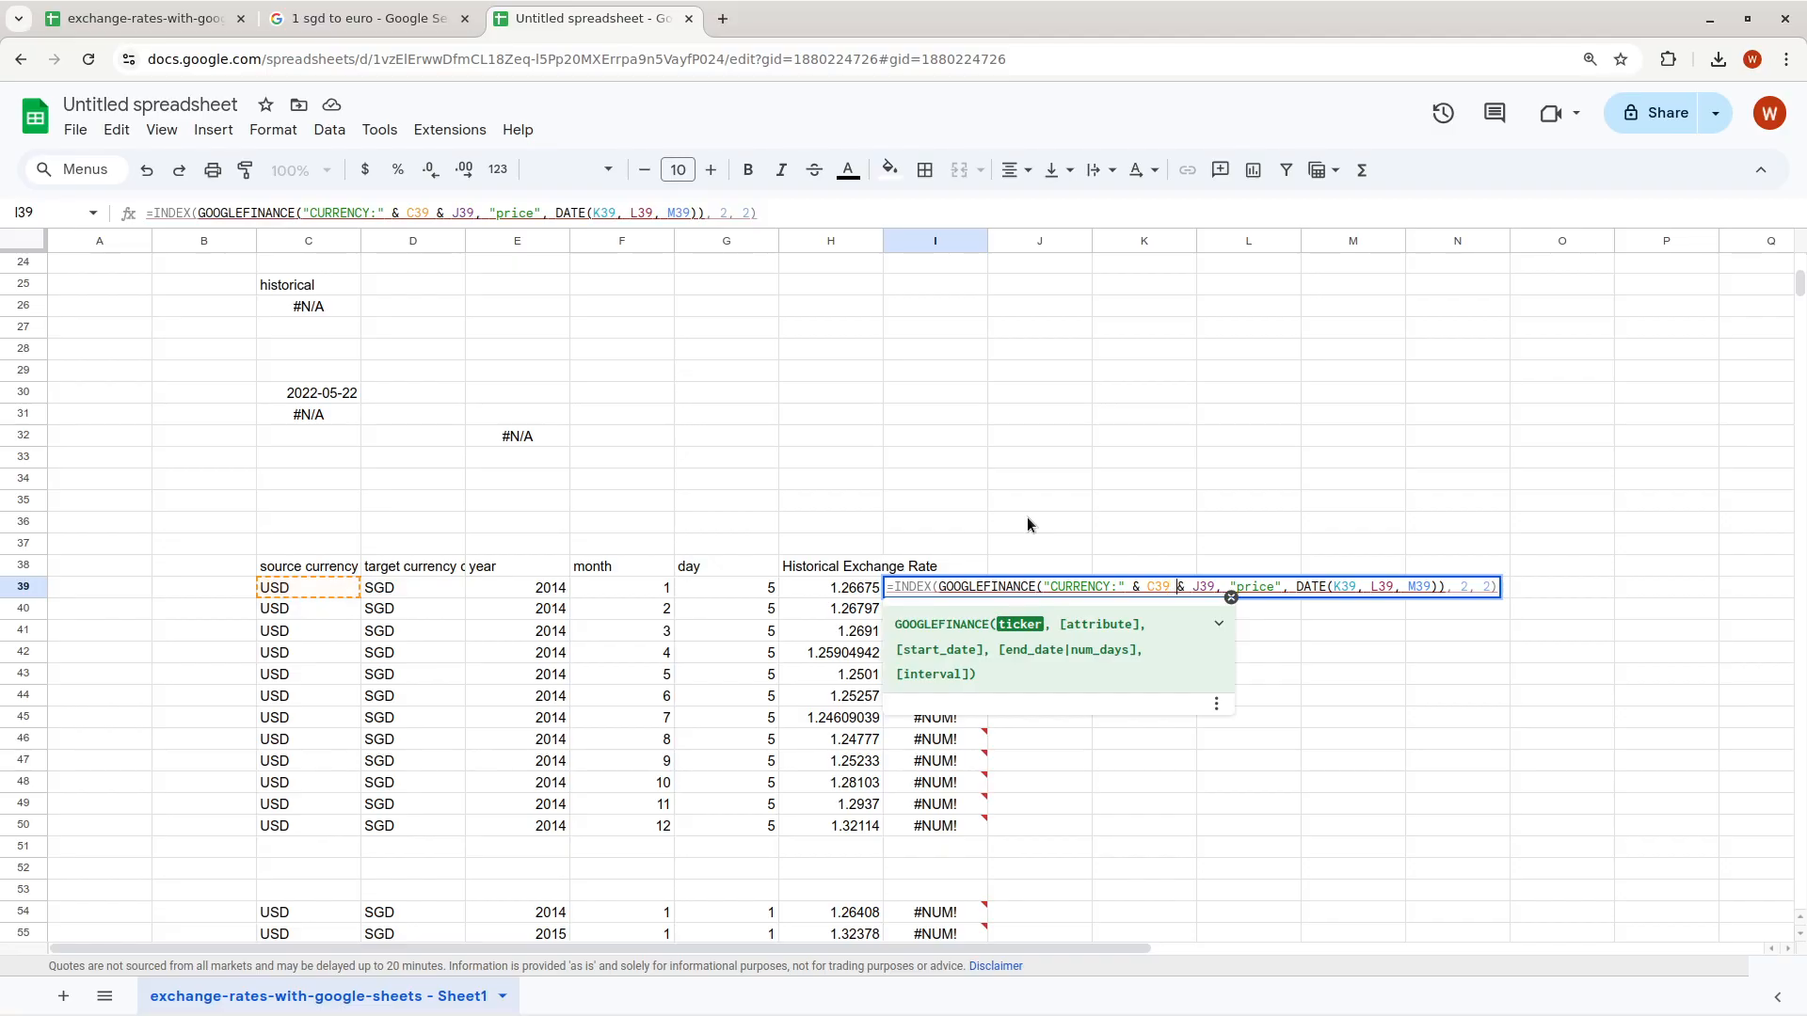
pyautogui.press('Delete')
pyautogui.press('Delete')
pyautogui.press('Delete')
pyautogui.write('D39')
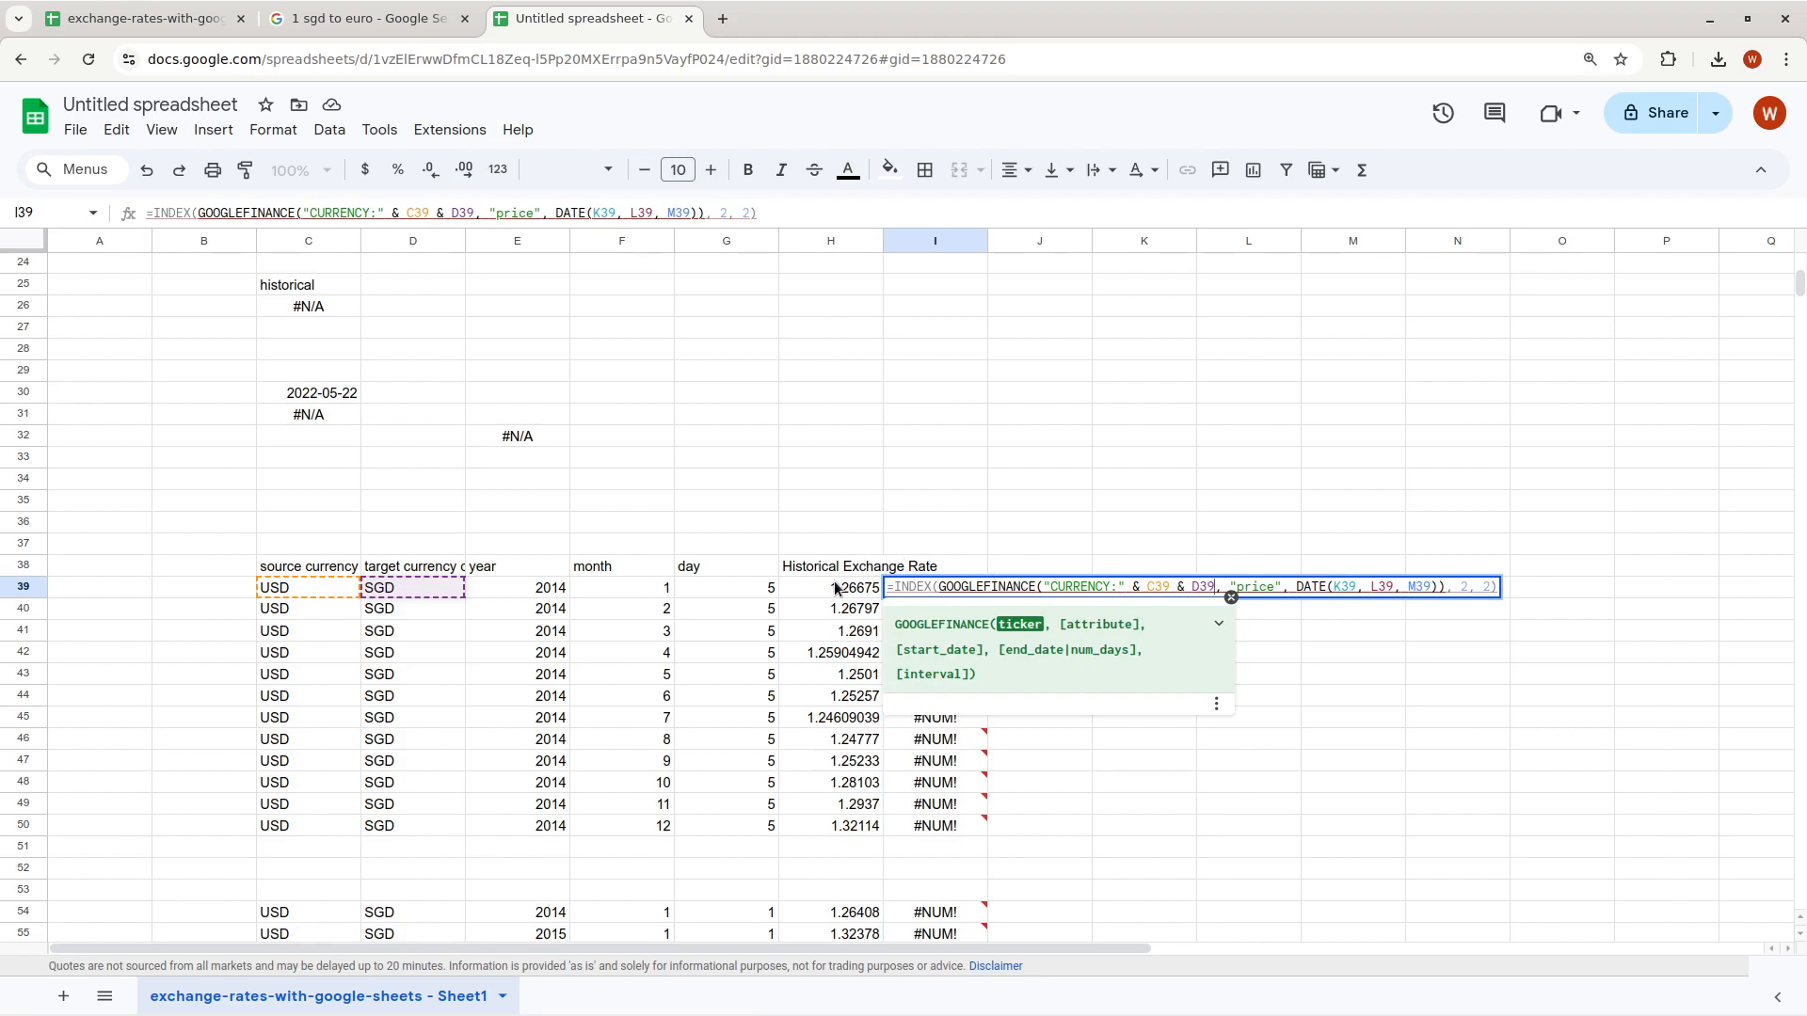
# Try F39, G39 and H39 as the year, month and day references in cell I39's DATE function
pyautogui.click(1340, 586)
pyautogui.press('BackSpace')
pyautogui.write('F')
pyautogui.press('Right')
pyautogui.press('Right')
pyautogui.press('Right')
pyautogui.press('Right')
pyautogui.press('Right')
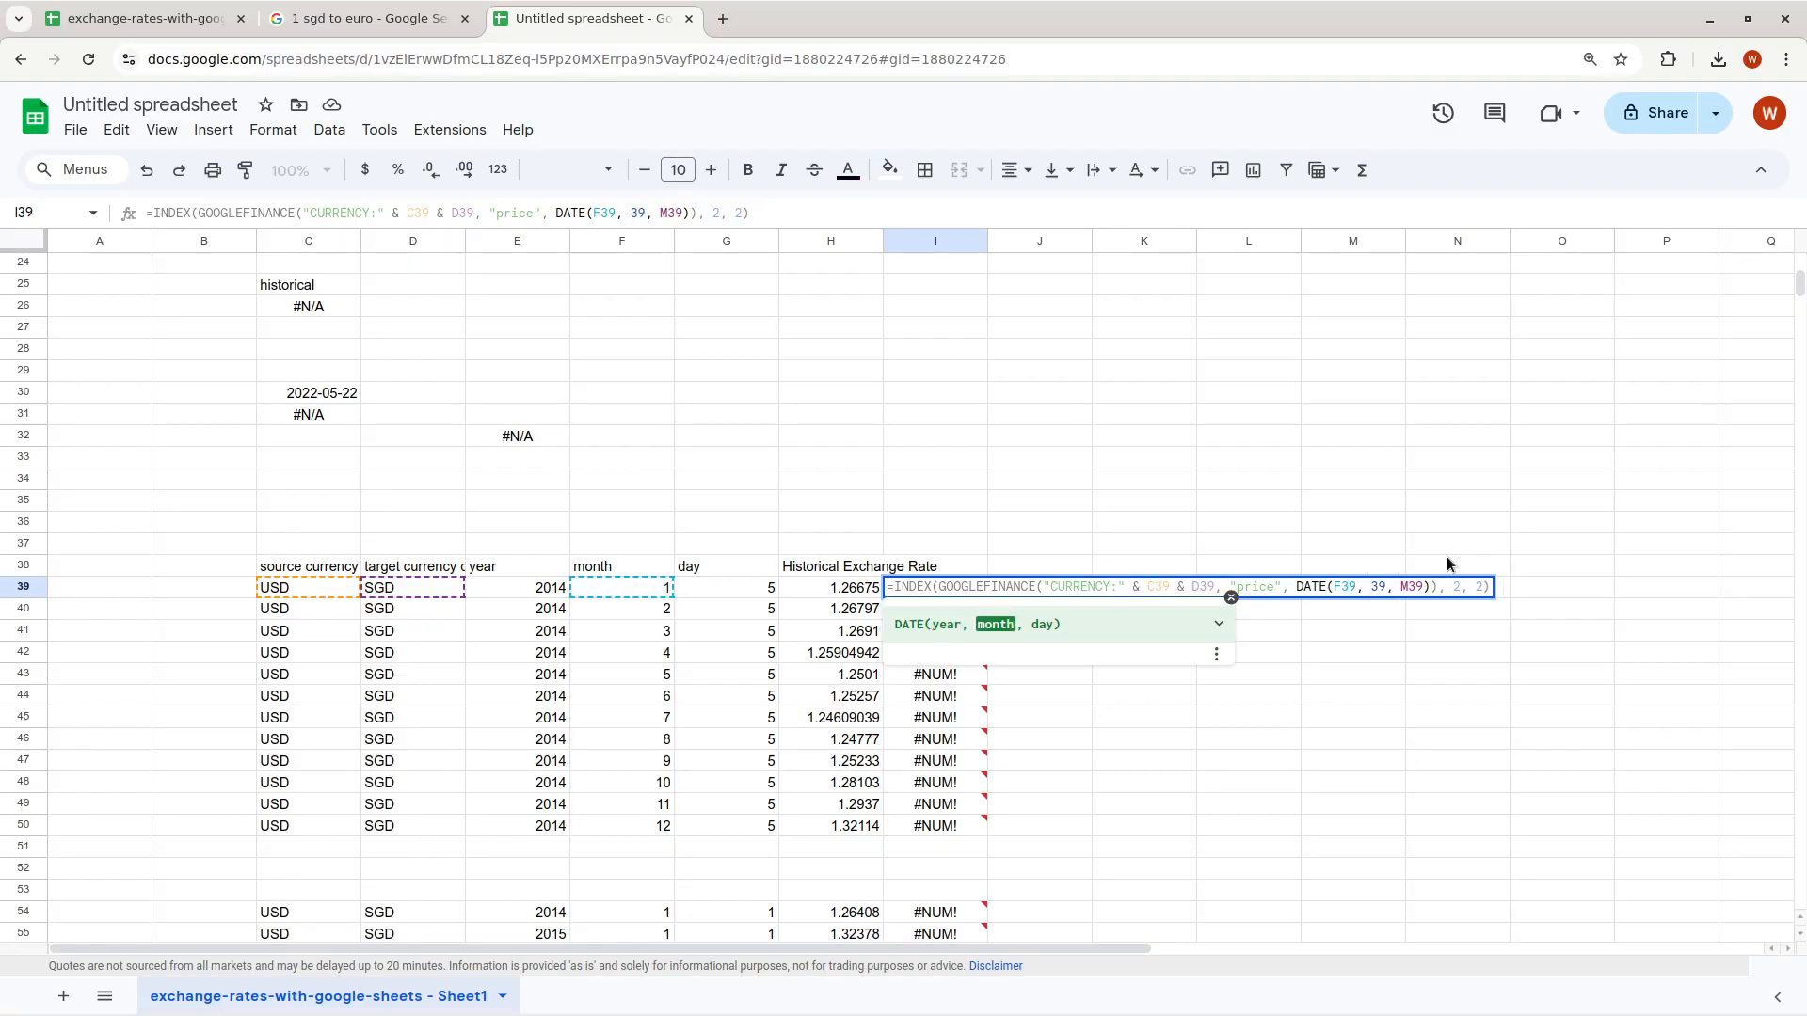
pyautogui.write('G')
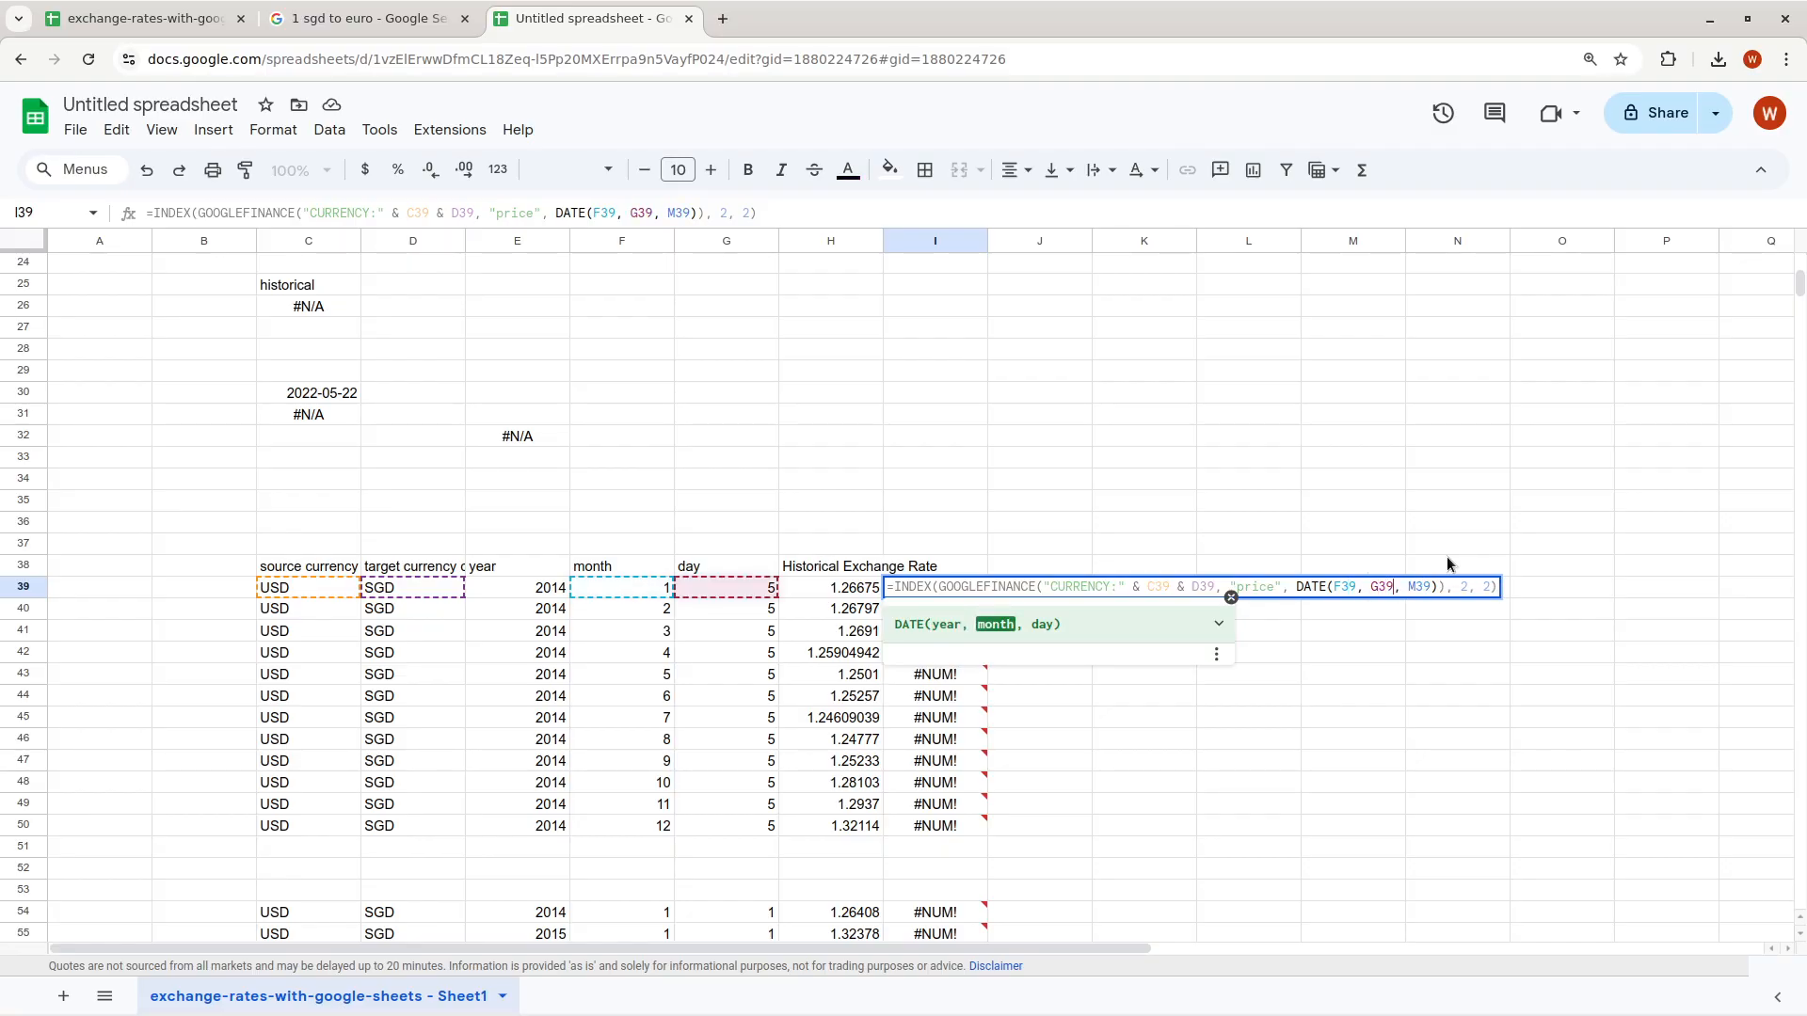
pyautogui.press('Right')
pyautogui.press('Right')
pyautogui.press('Right')
pyautogui.press('Right')
pyautogui.press('BackSpace')
pyautogui.write('H')
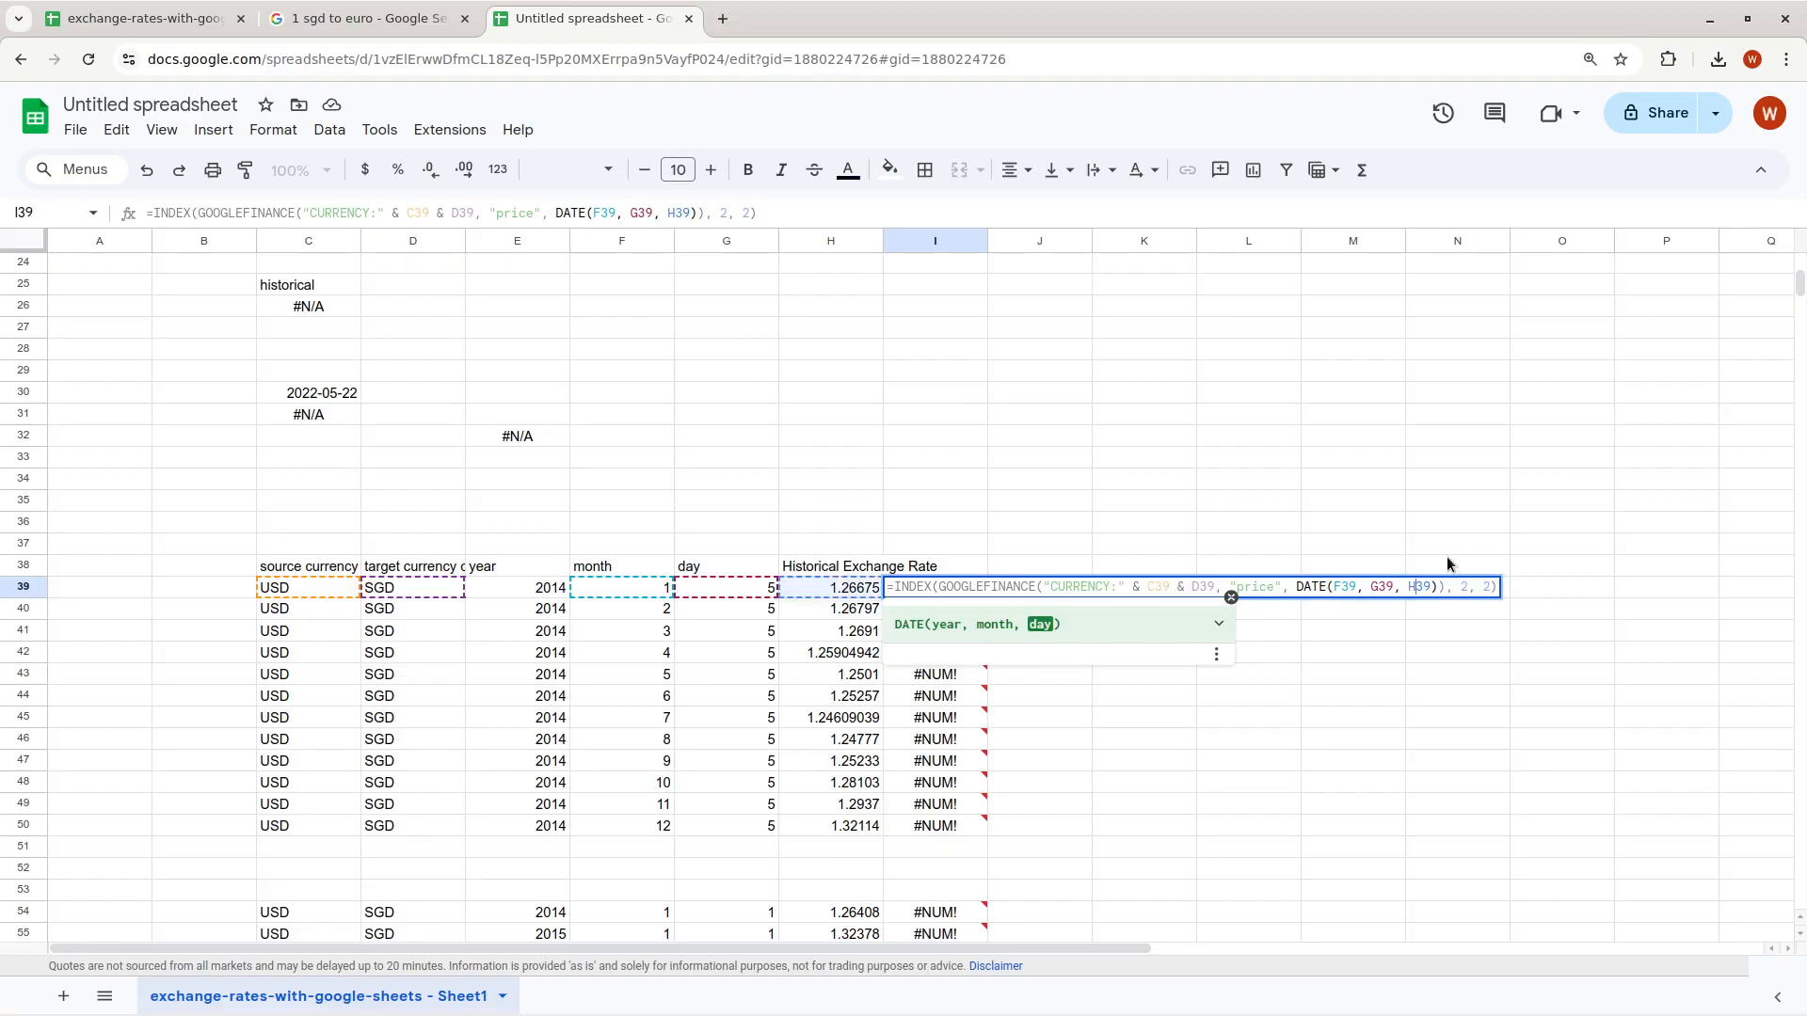
pyautogui.press('Return')
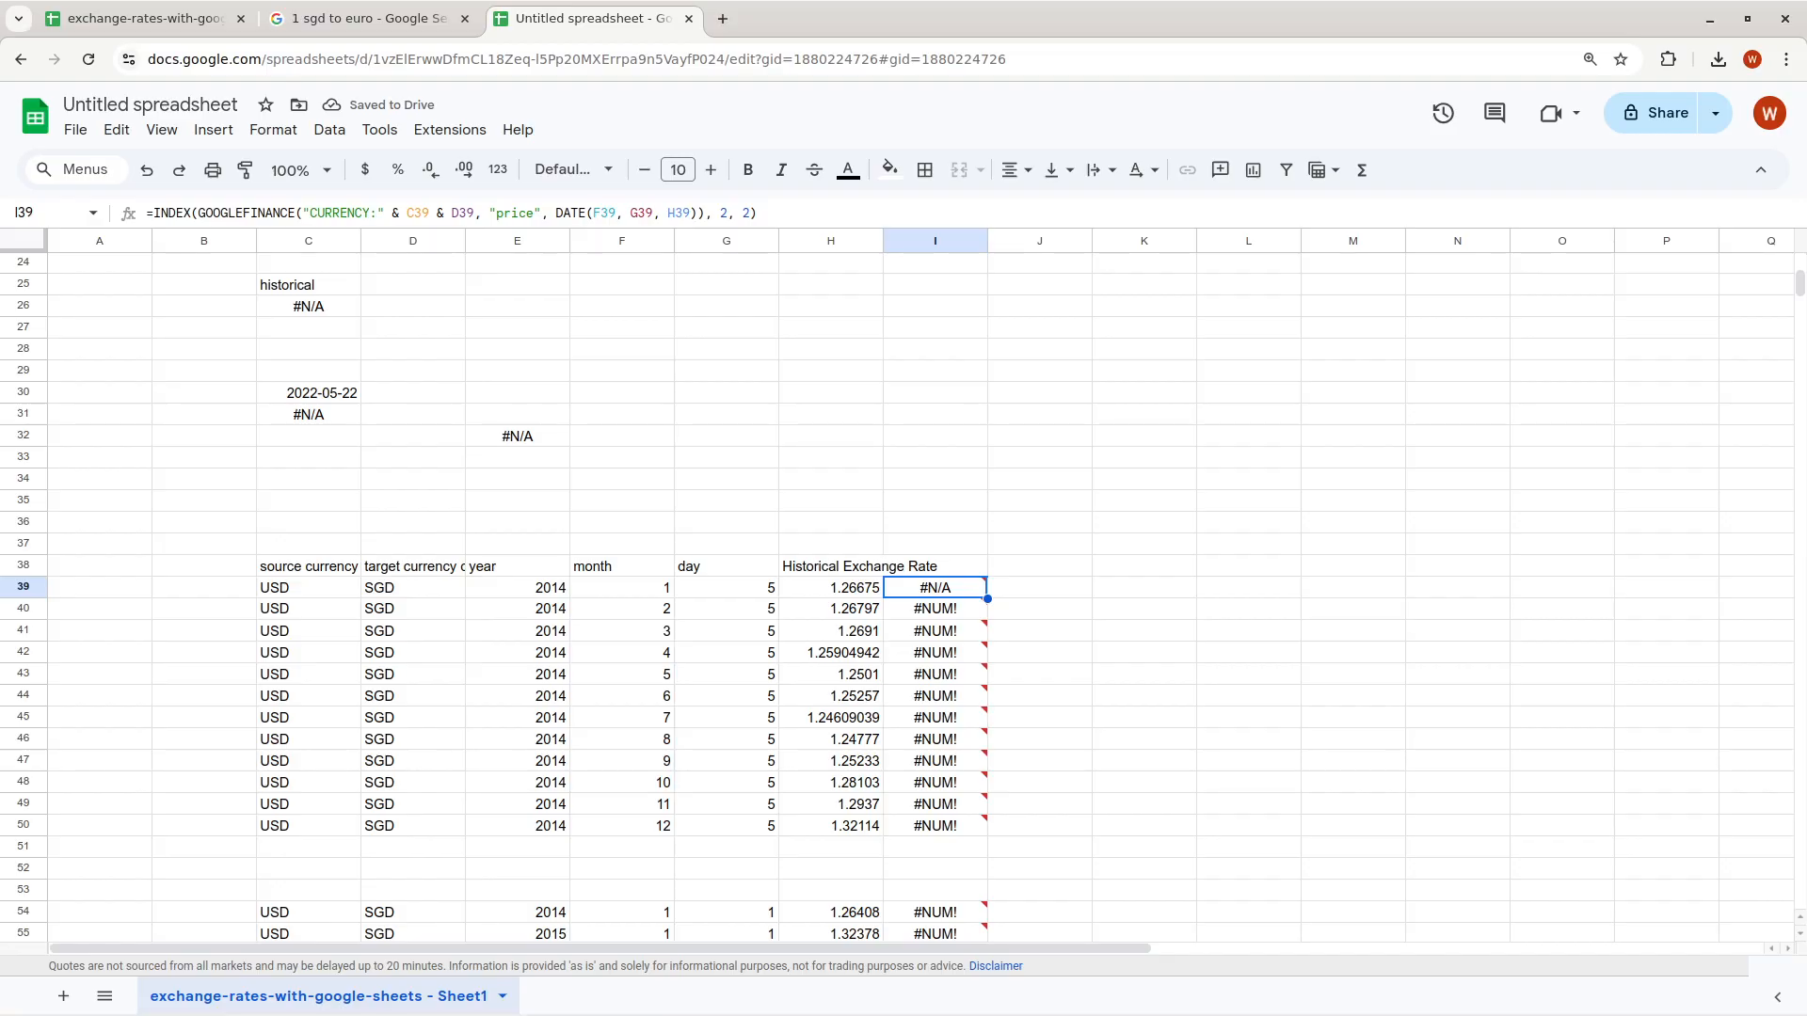
# Correct the DATE arguments in cell I39's formula to E39, F39 and G39 for year, month and day
pyautogui.press('Return')
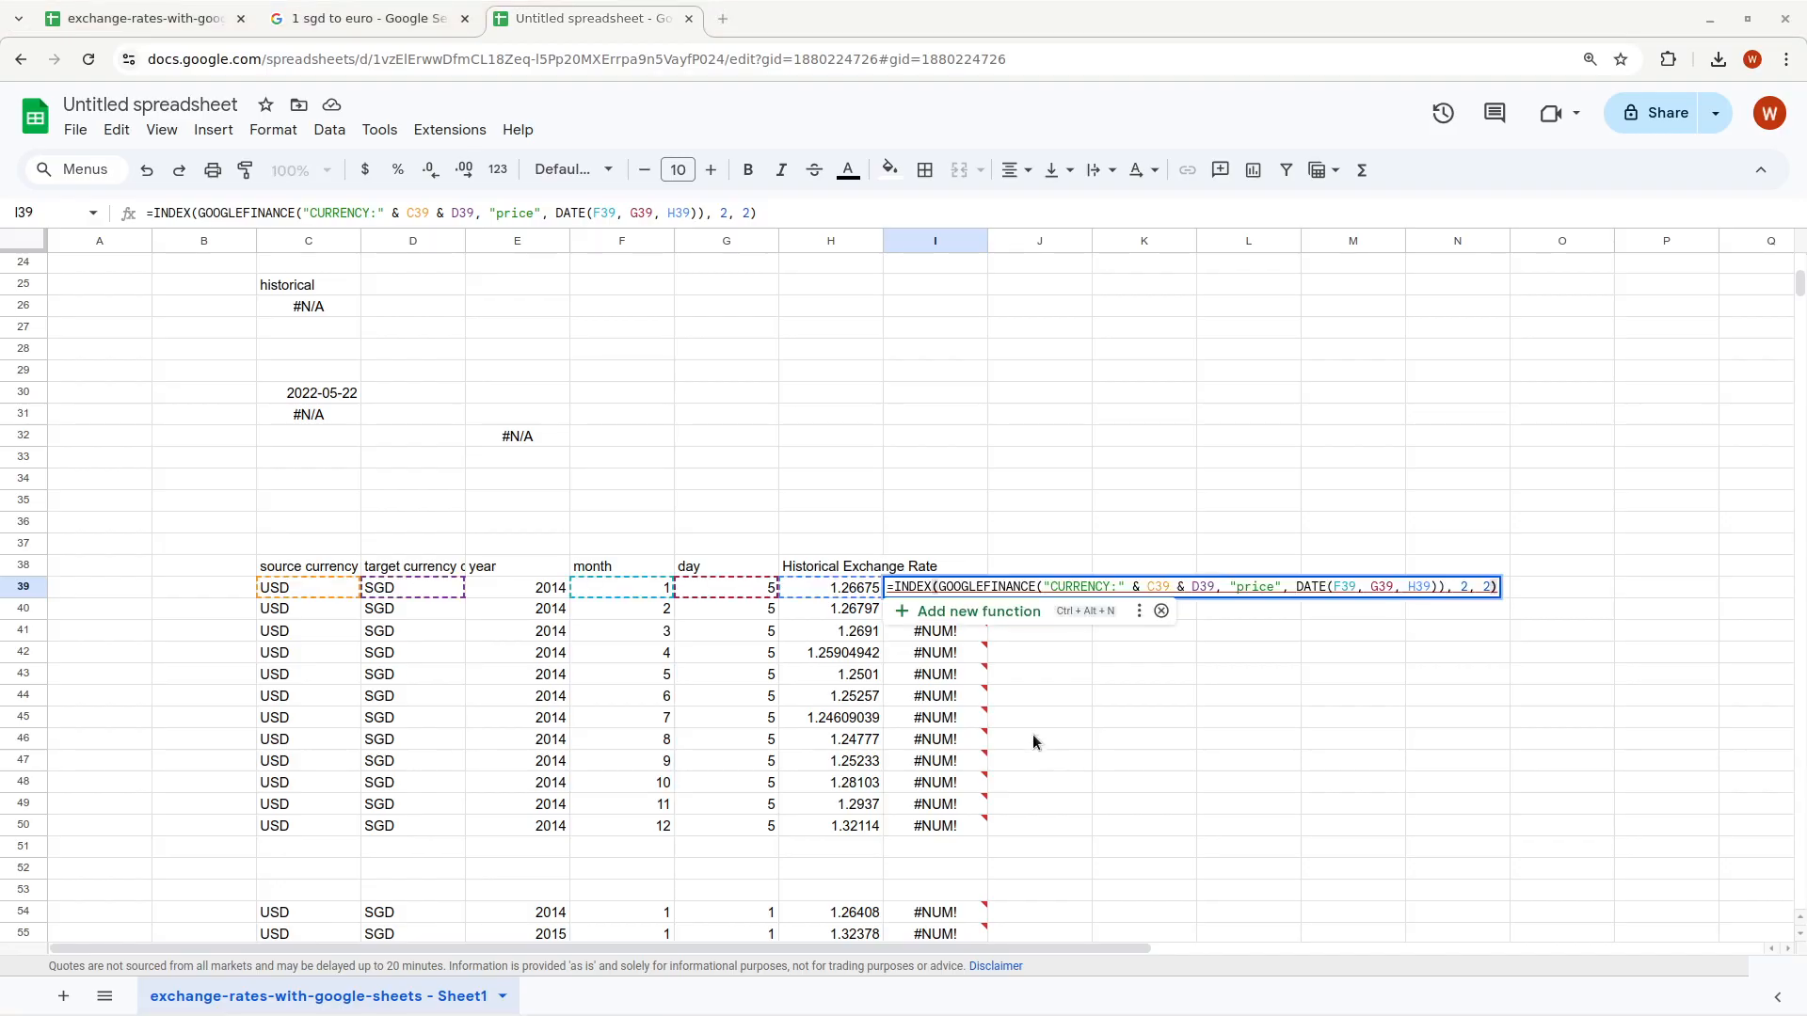
pyautogui.click(1337, 589)
pyautogui.press('Delete')
pyautogui.write('E')
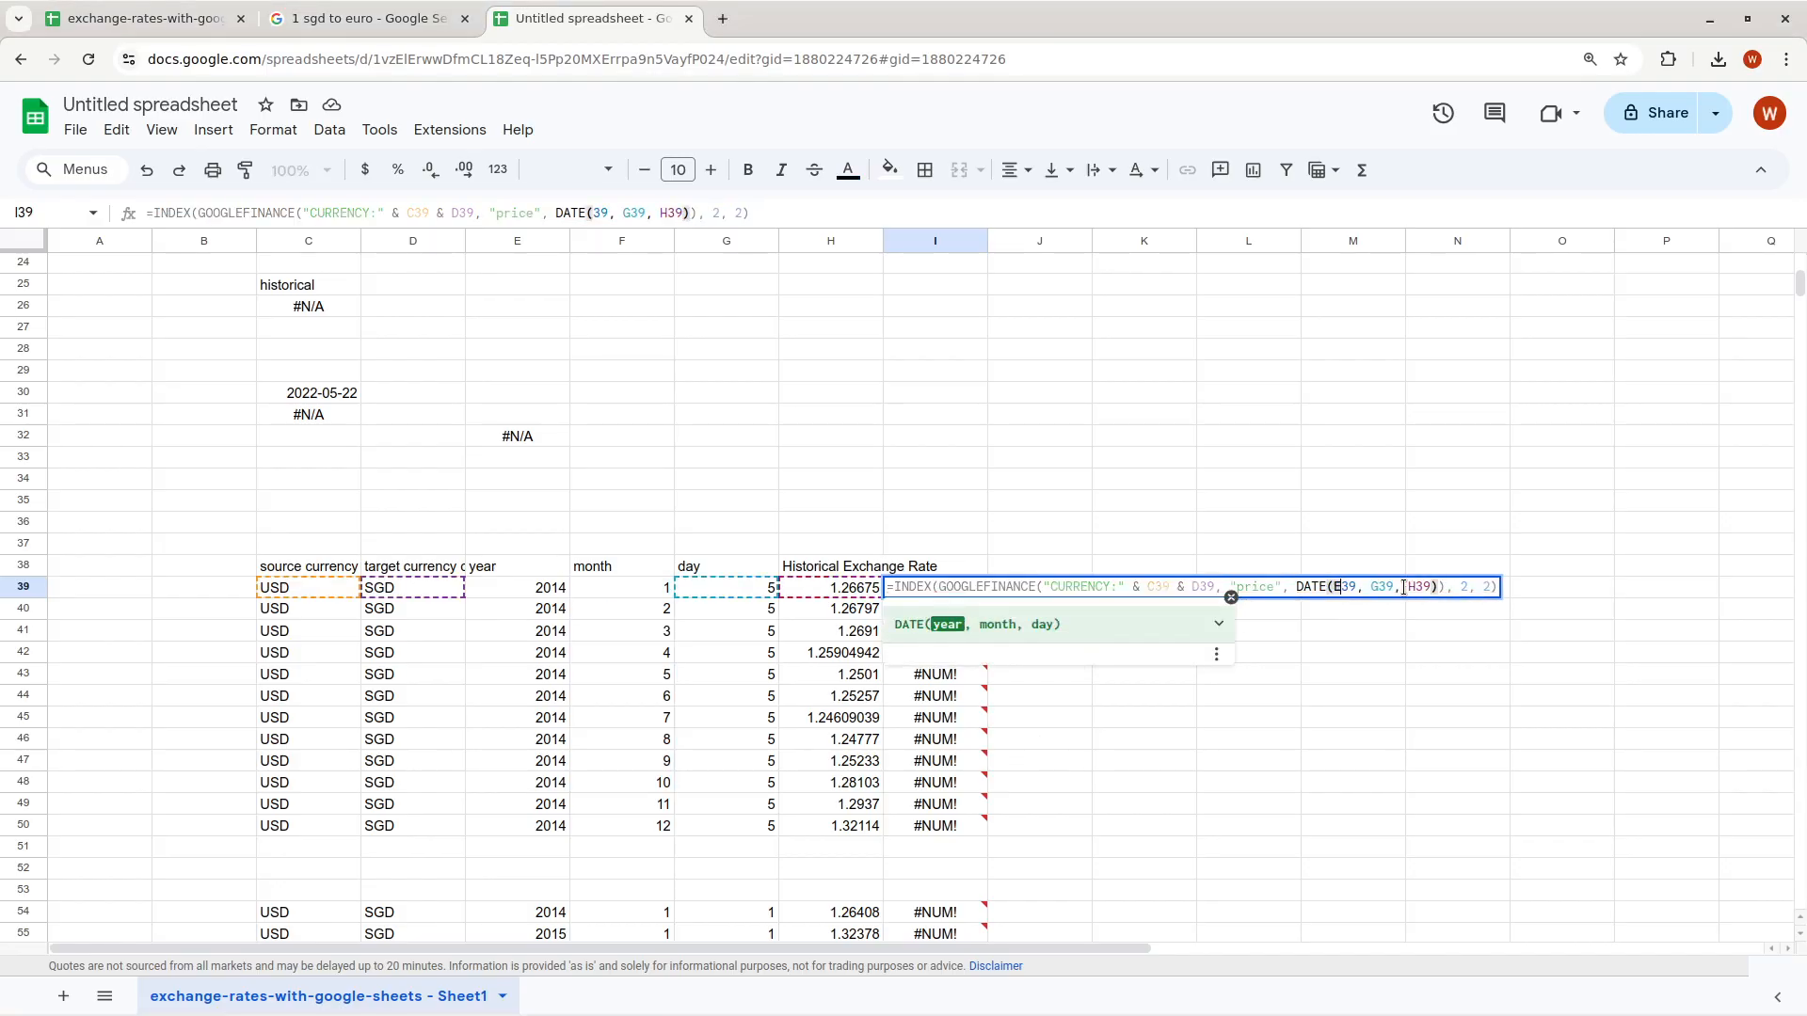
pyautogui.press('Right')
pyautogui.press('Right')
pyautogui.press('Right')
pyautogui.press('Right')
pyautogui.press('Delete')
pyautogui.write('F')
pyautogui.press('Right')
pyautogui.press('Right')
pyautogui.press('Right')
pyautogui.press('Delete')
pyautogui.write('G')
pyautogui.press('Return')
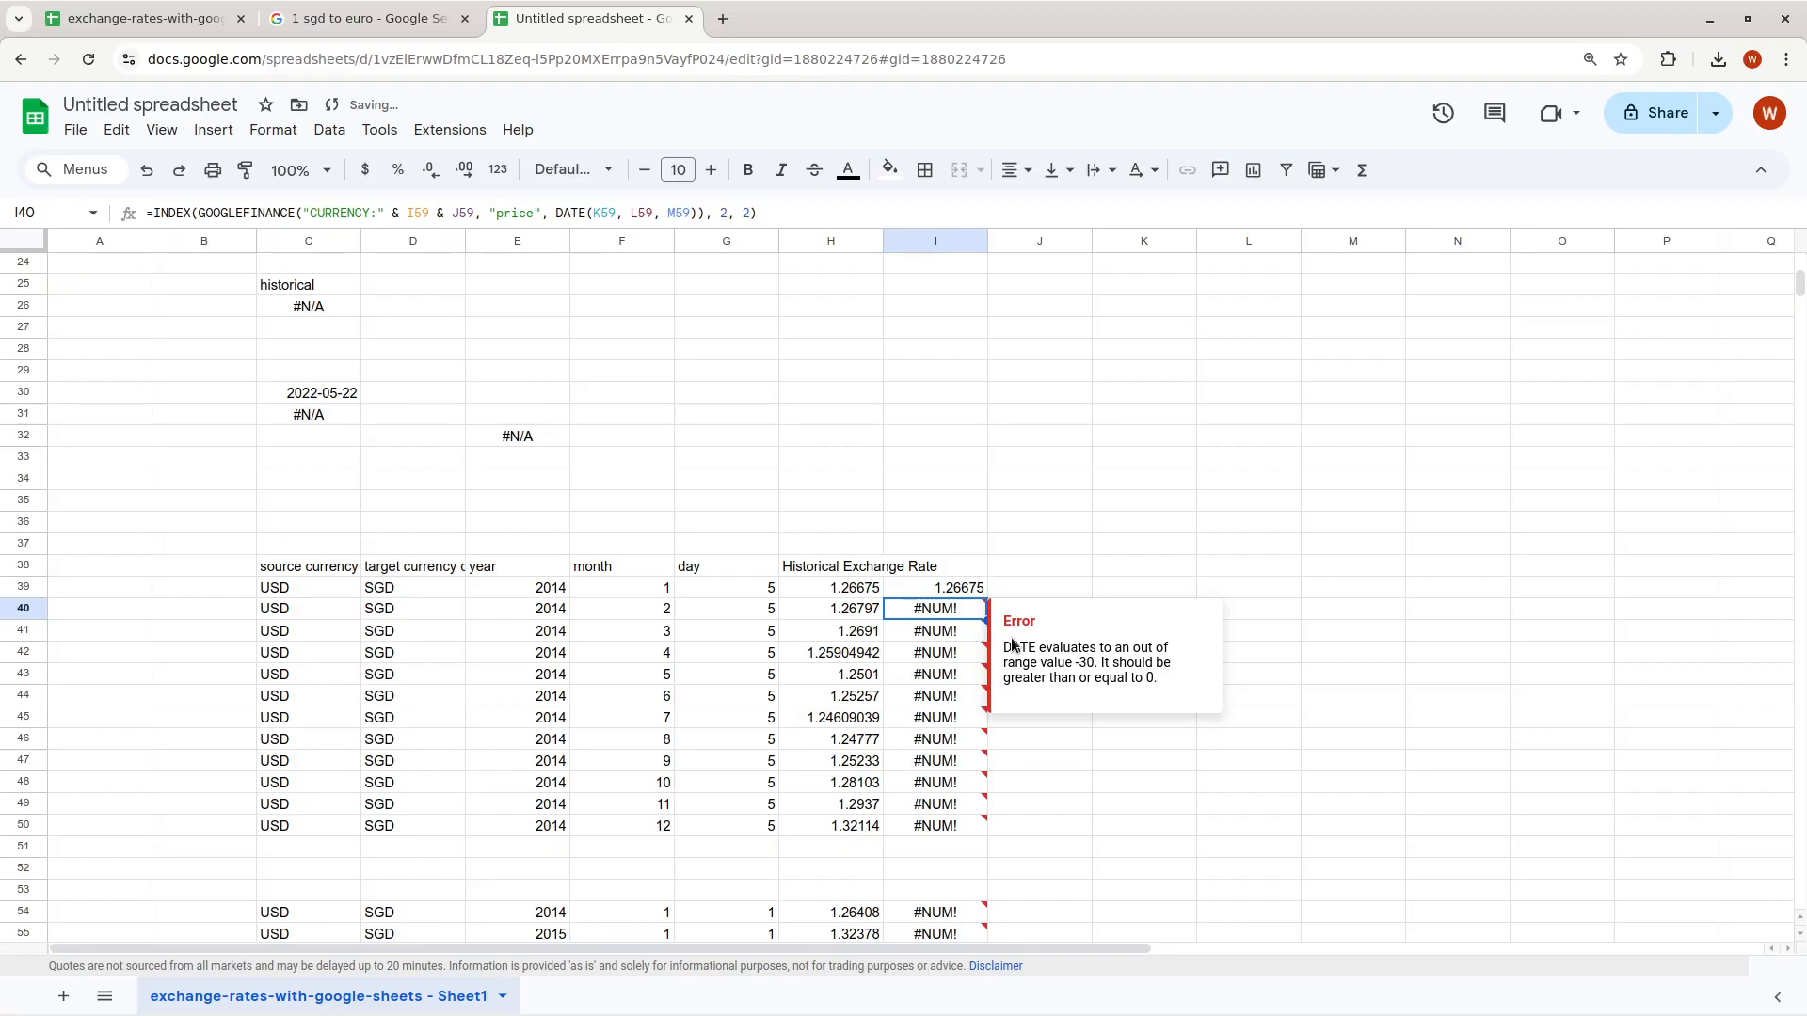
# Review the complete historical rate formula in cell I39 and the cells it references, without editing it
pyautogui.doubleClick(973, 585)
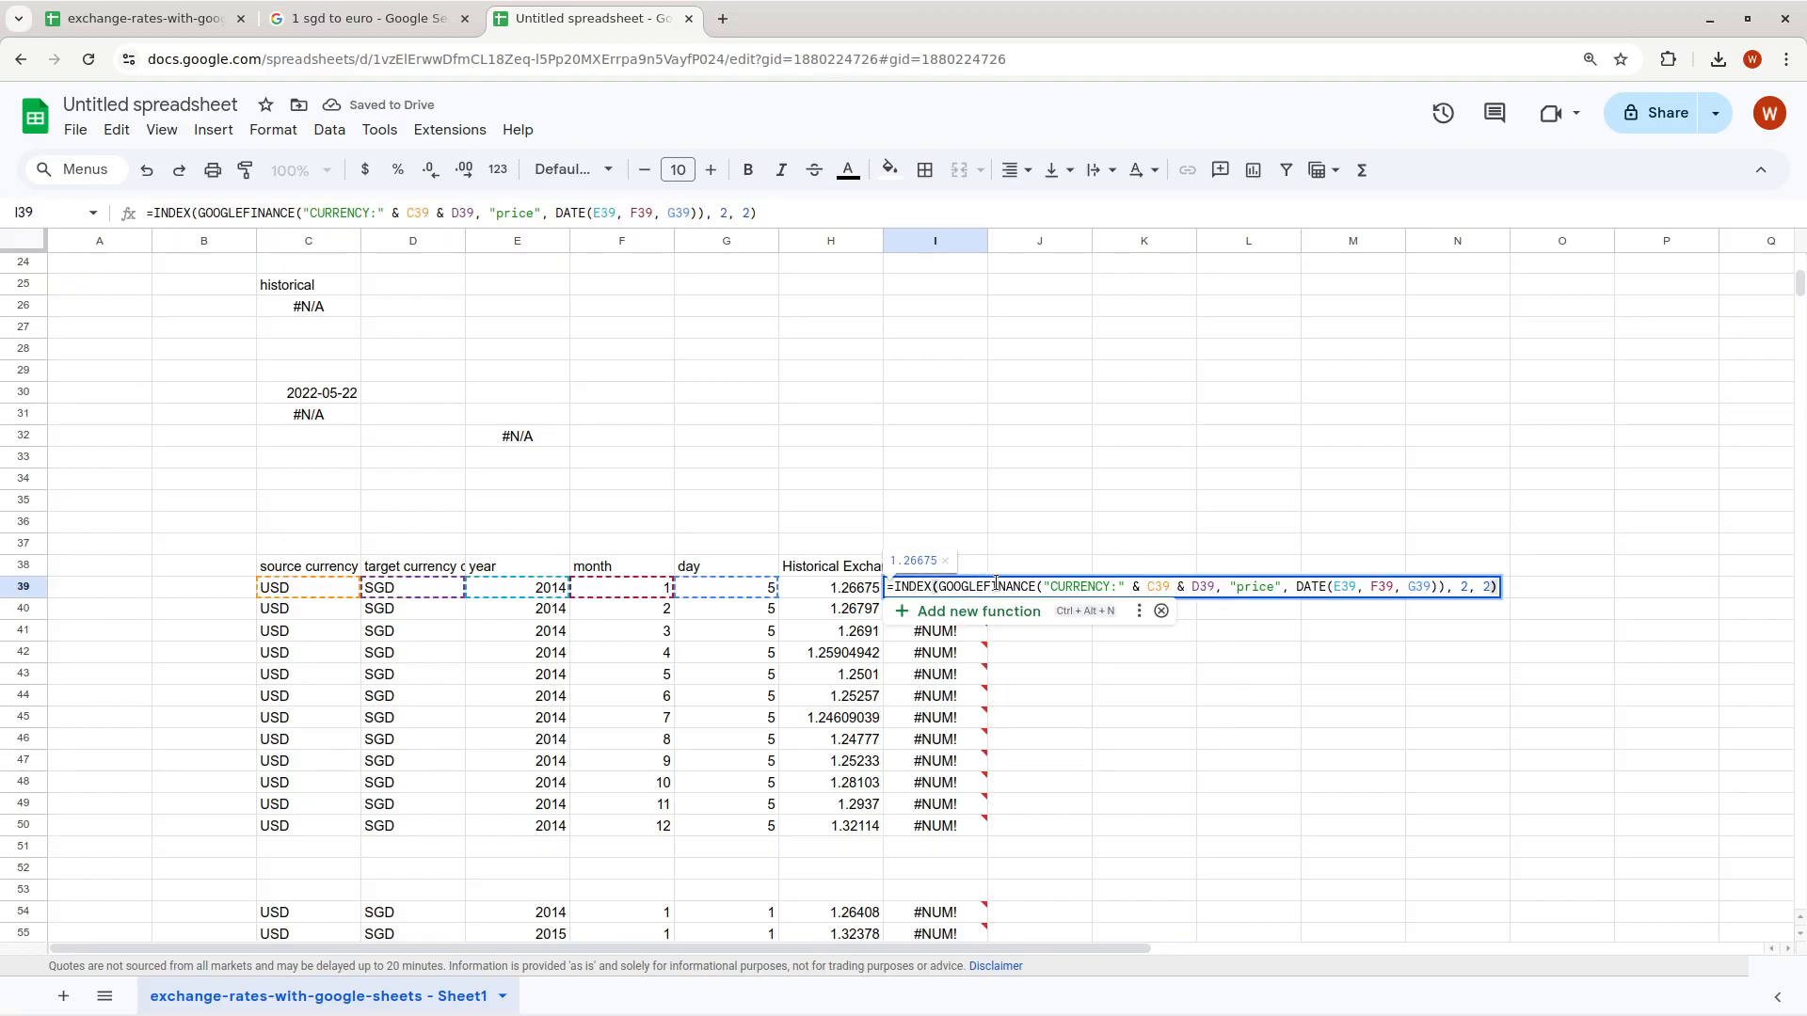
pyautogui.hotkey('ctrl', 'a')
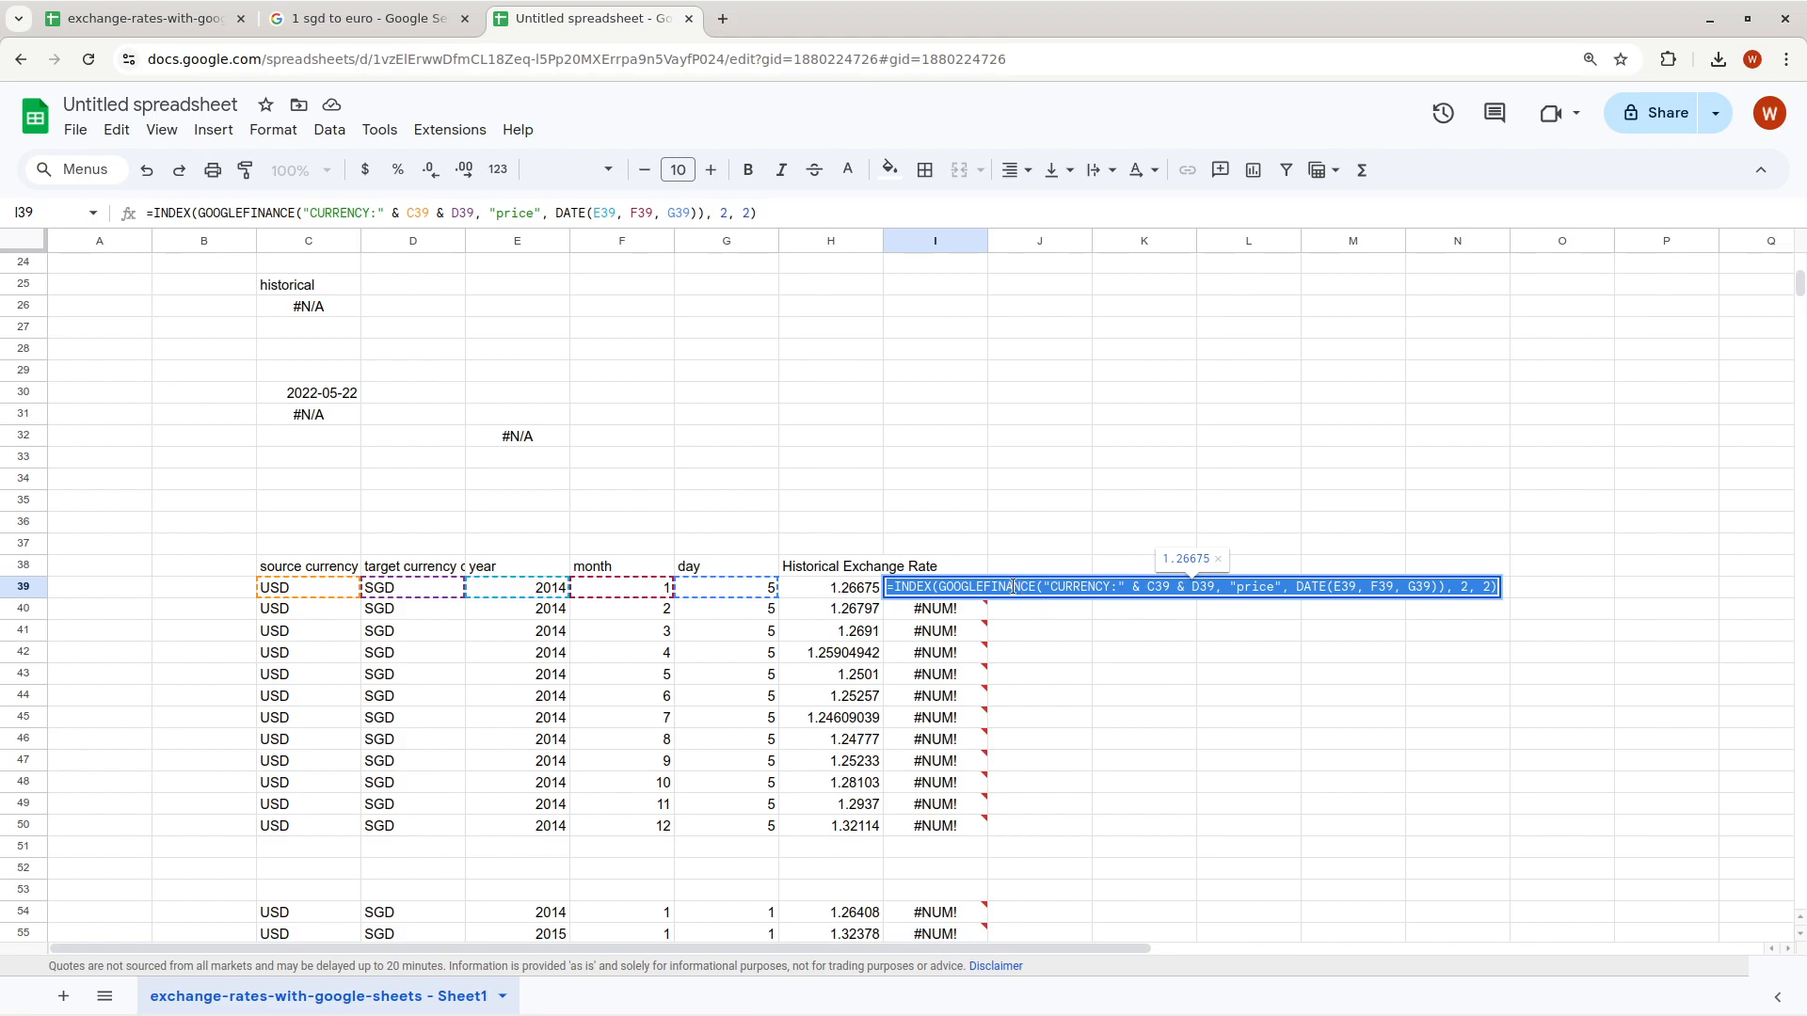
pyautogui.click(902, 457)
# Check whether imported cells G20, E7, E6 and C6 hold live formulas, syntax text or plain values
pyautogui.scroll(5, 477, 422)
pyautogui.doubleClick(735, 627)
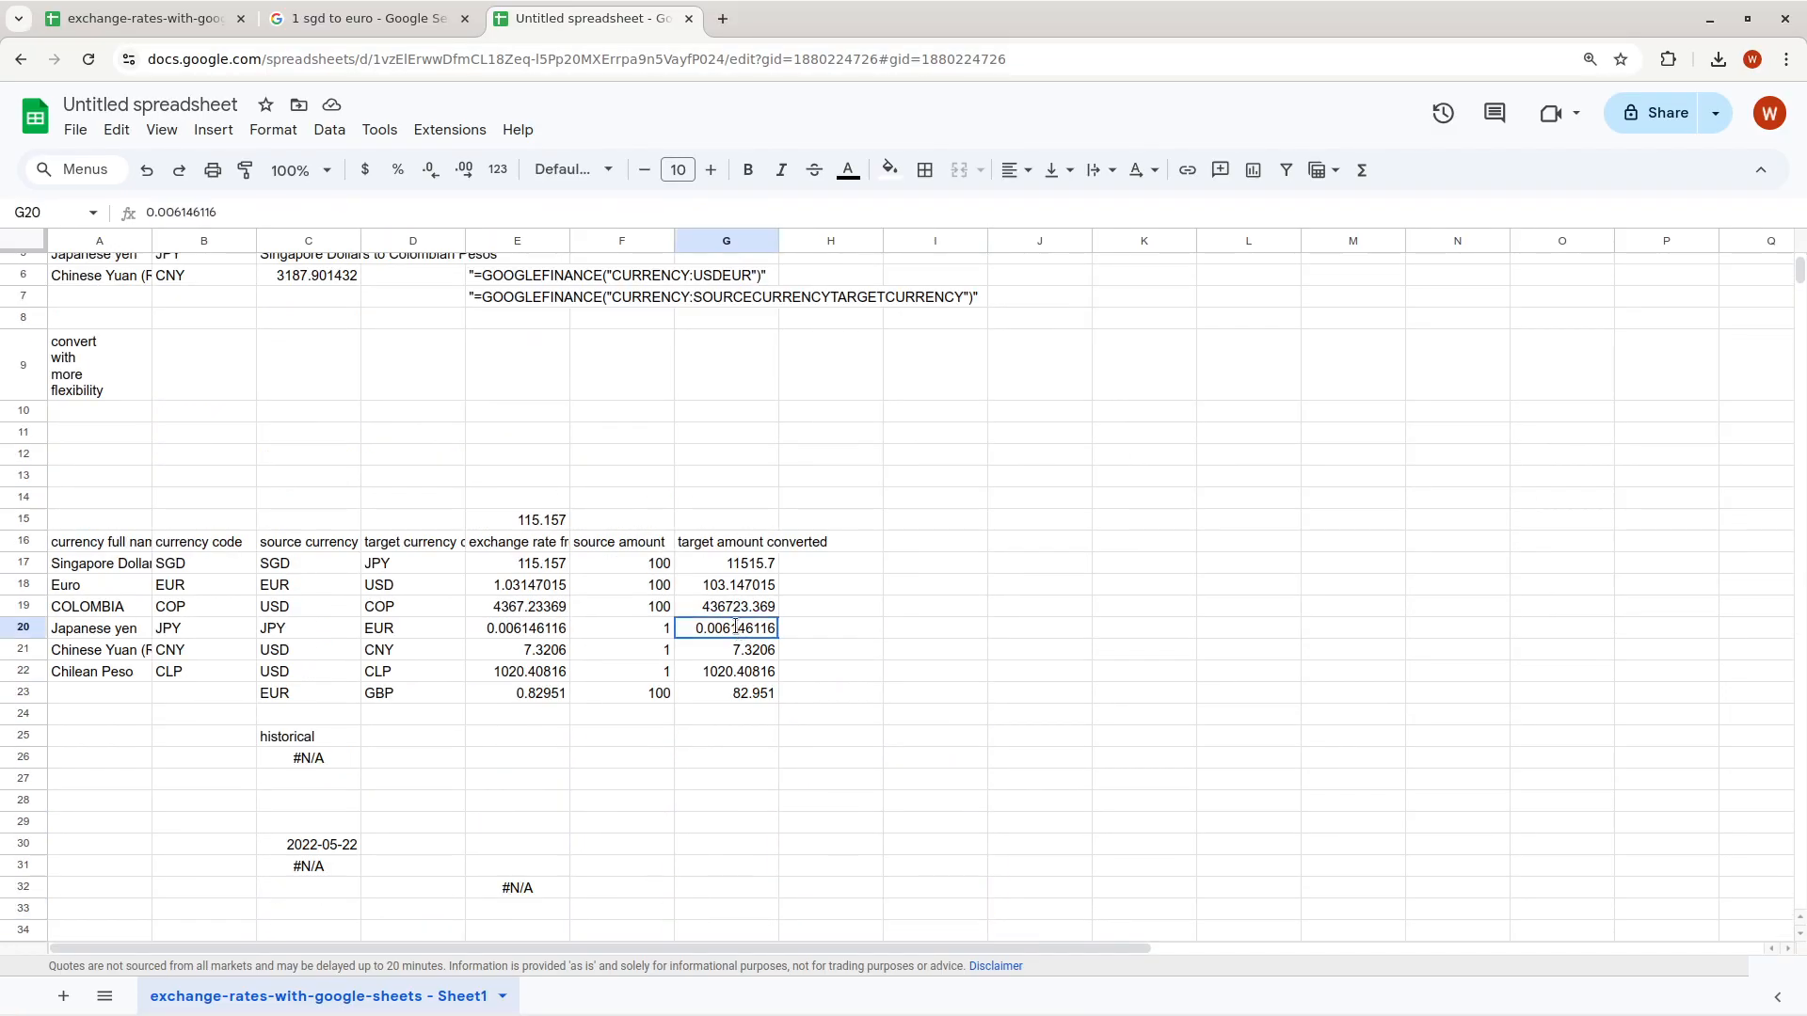
pyautogui.doubleClick(735, 627)
pyautogui.click(507, 300)
pyautogui.doubleClick(505, 300)
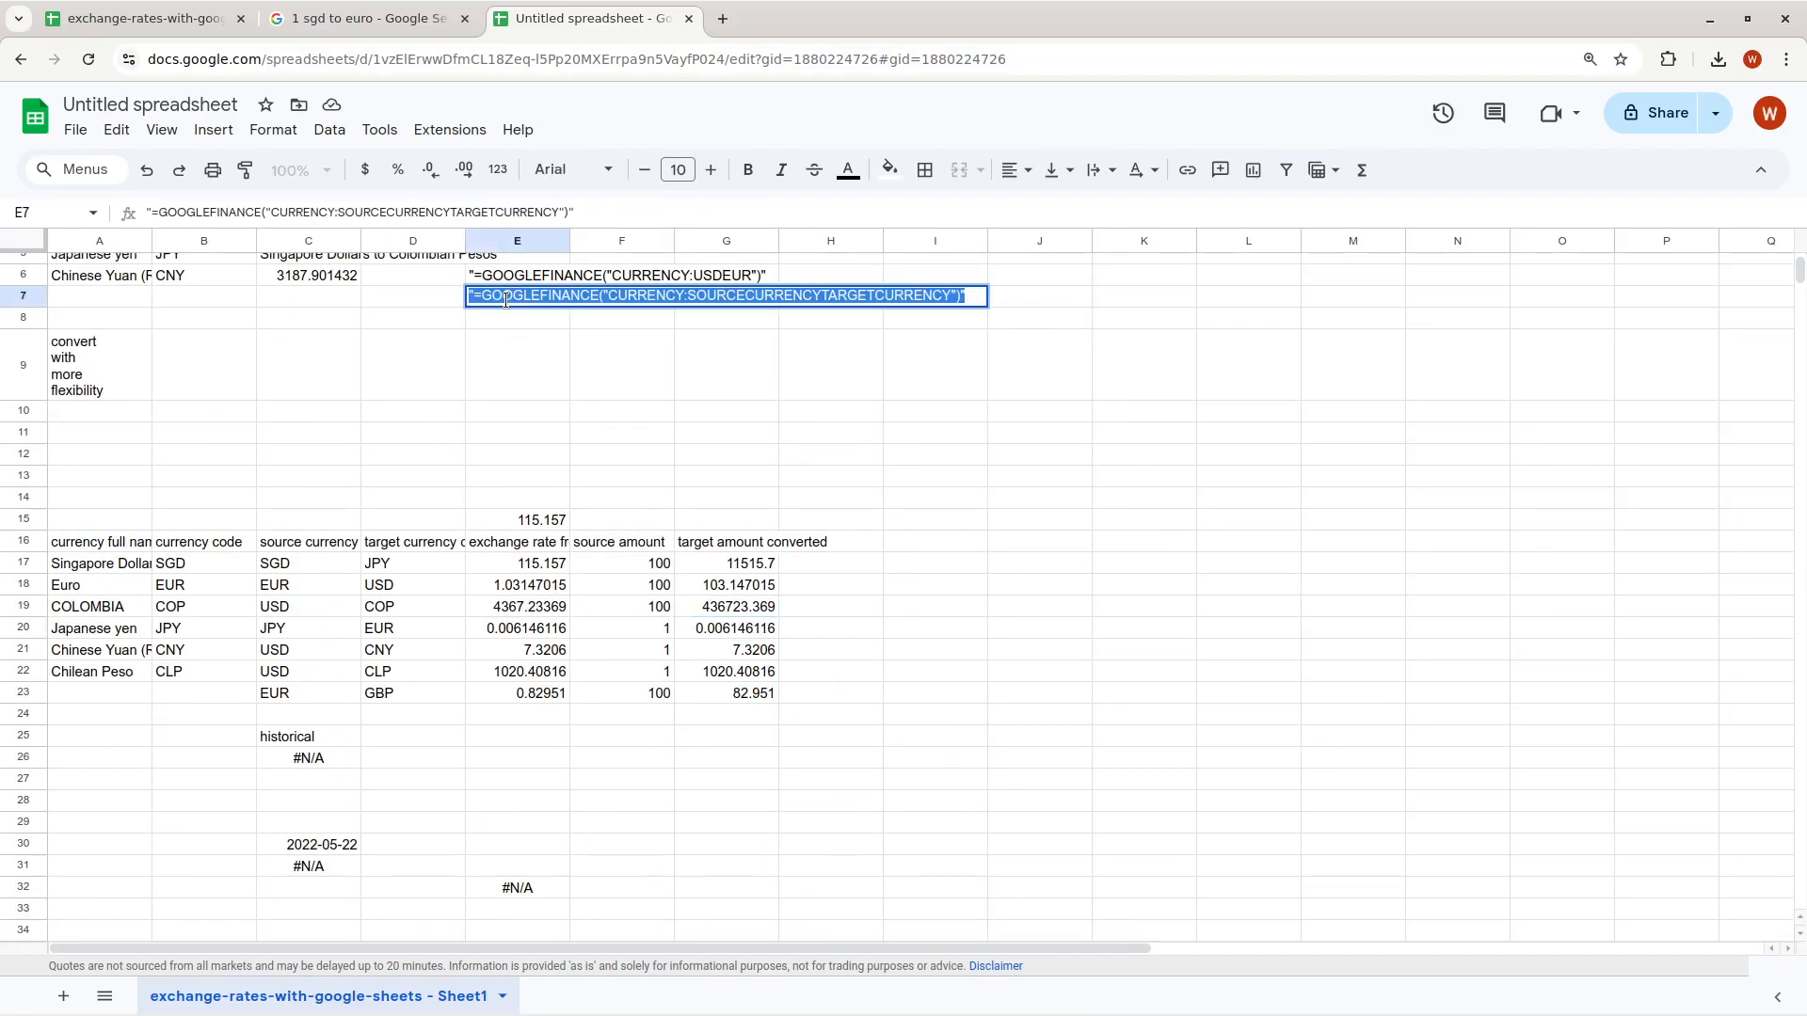
pyautogui.click(527, 415)
pyautogui.scroll(3, 531, 361)
pyautogui.click(511, 387)
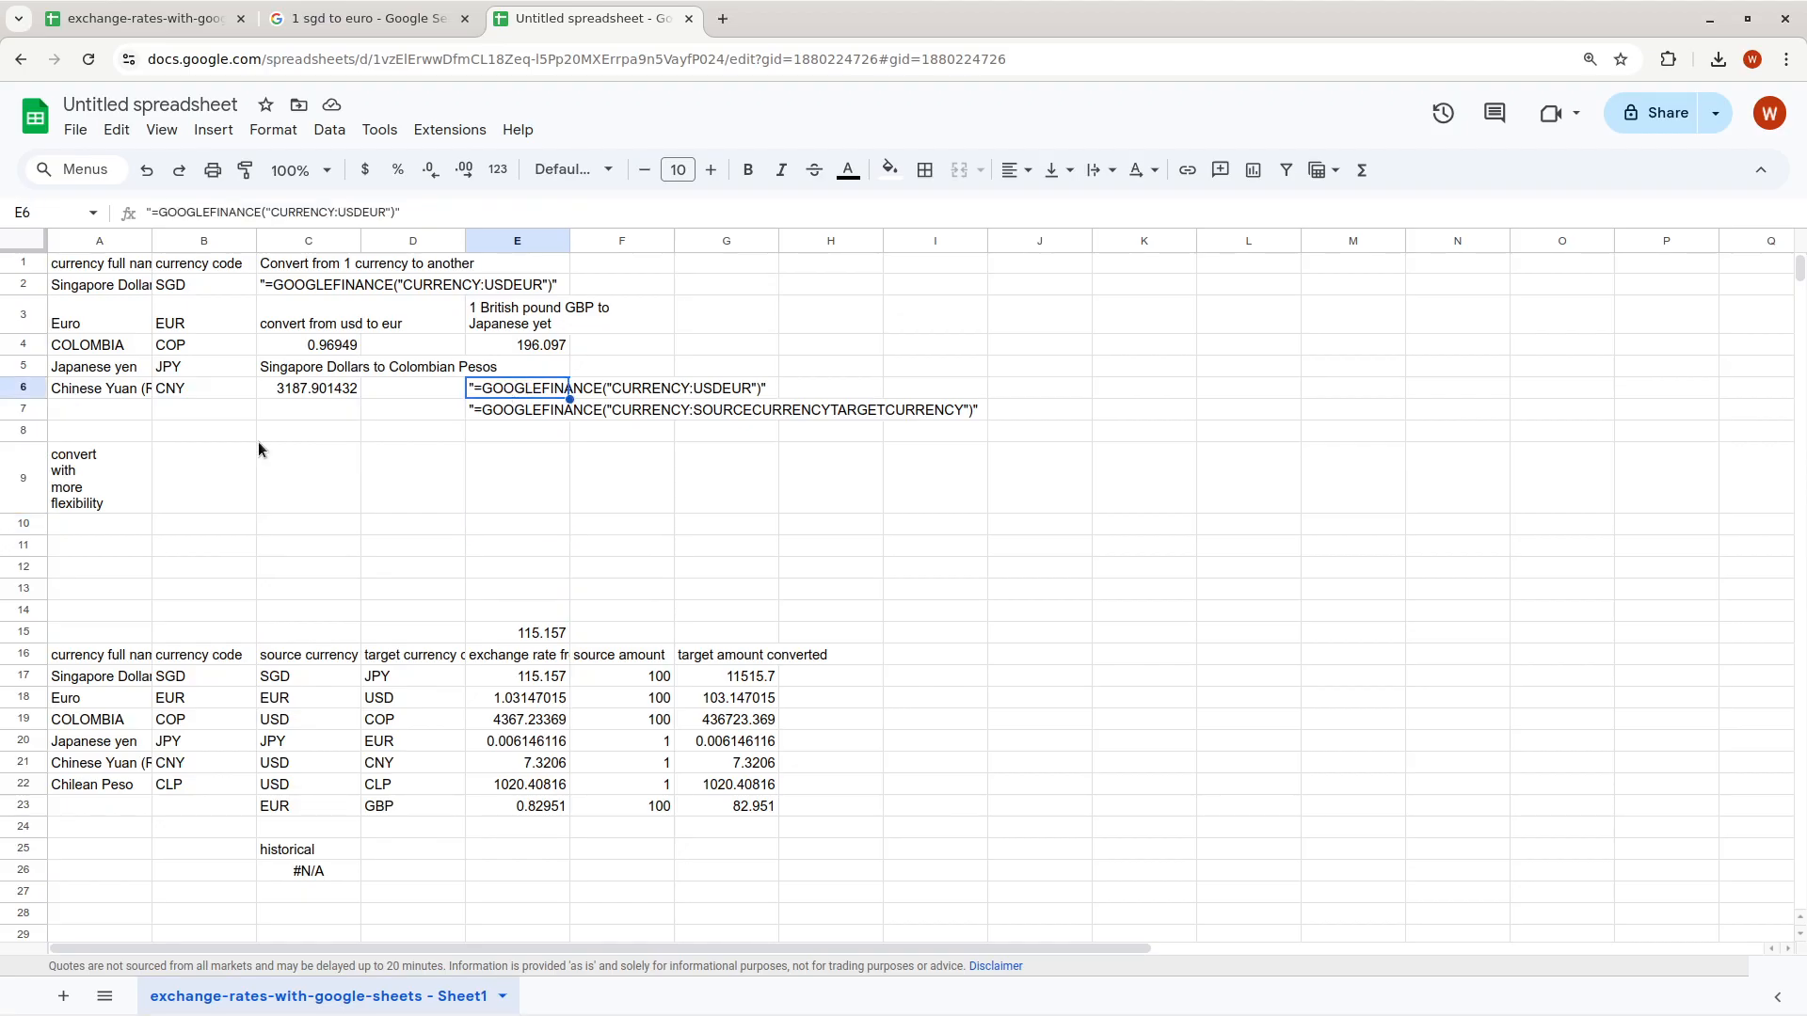
pyautogui.doubleClick(282, 388)
pyautogui.doubleClick(275, 386)
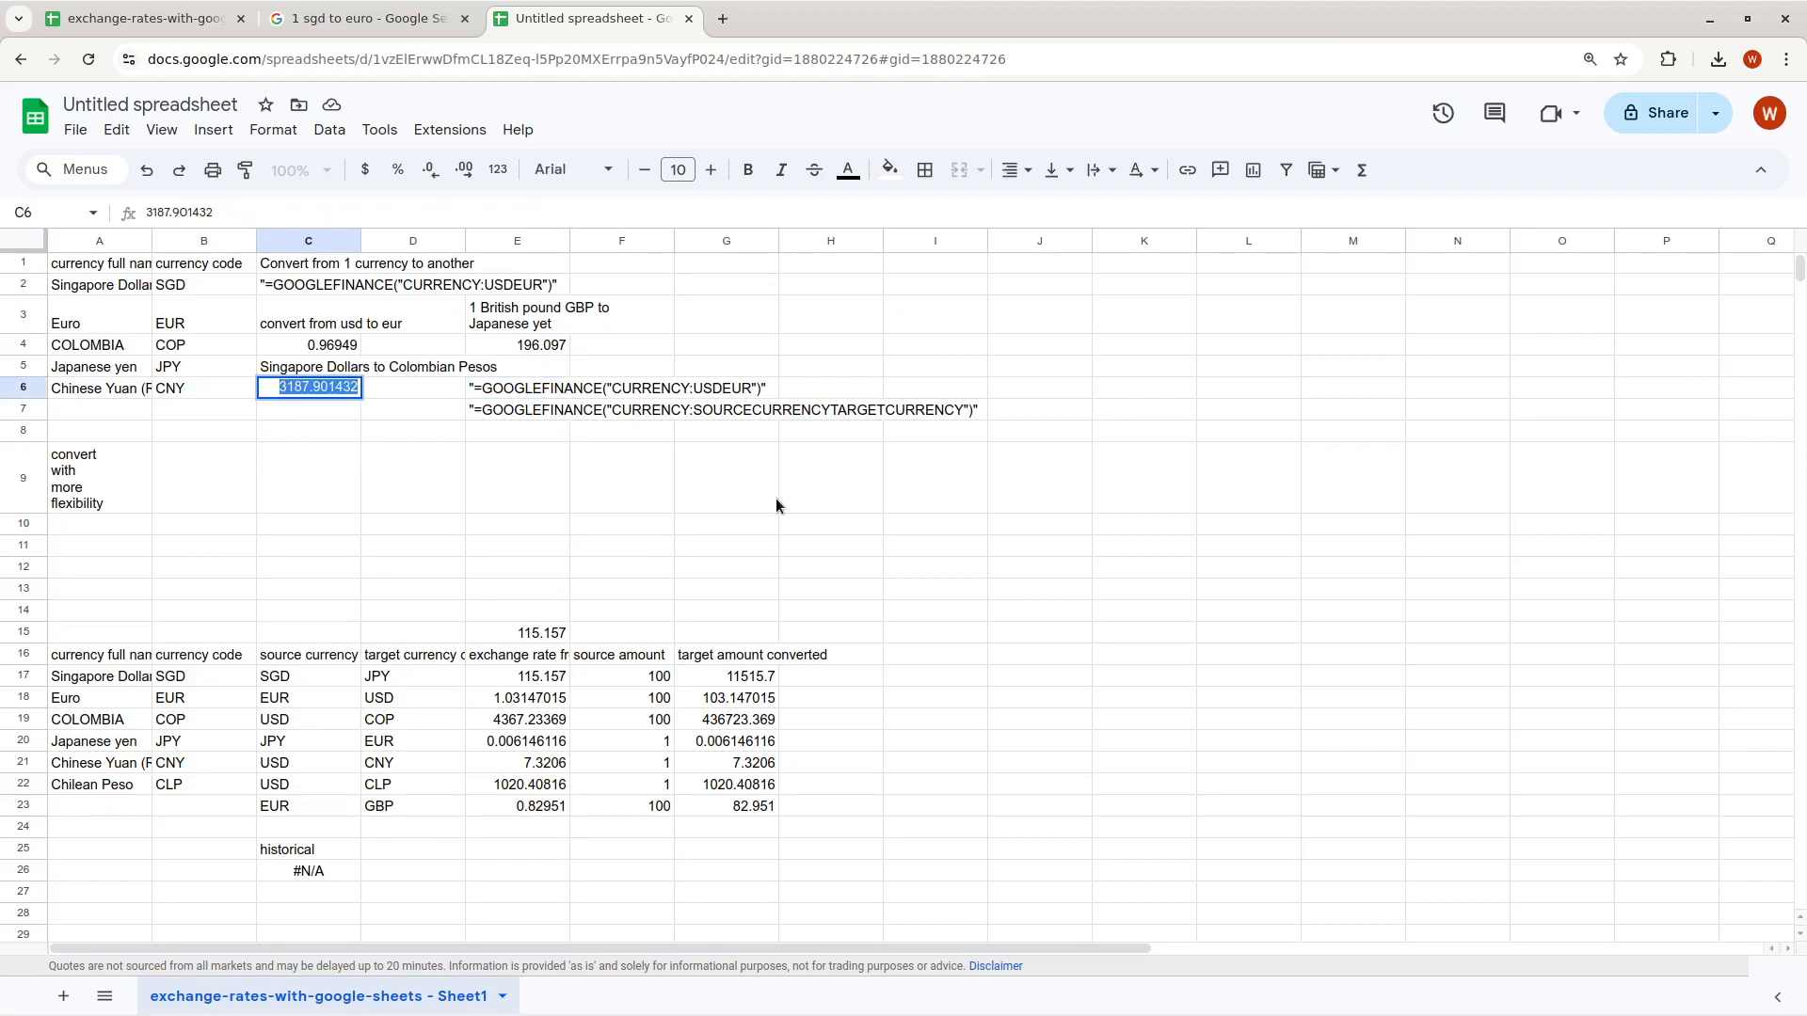
pyautogui.click(720, 484)
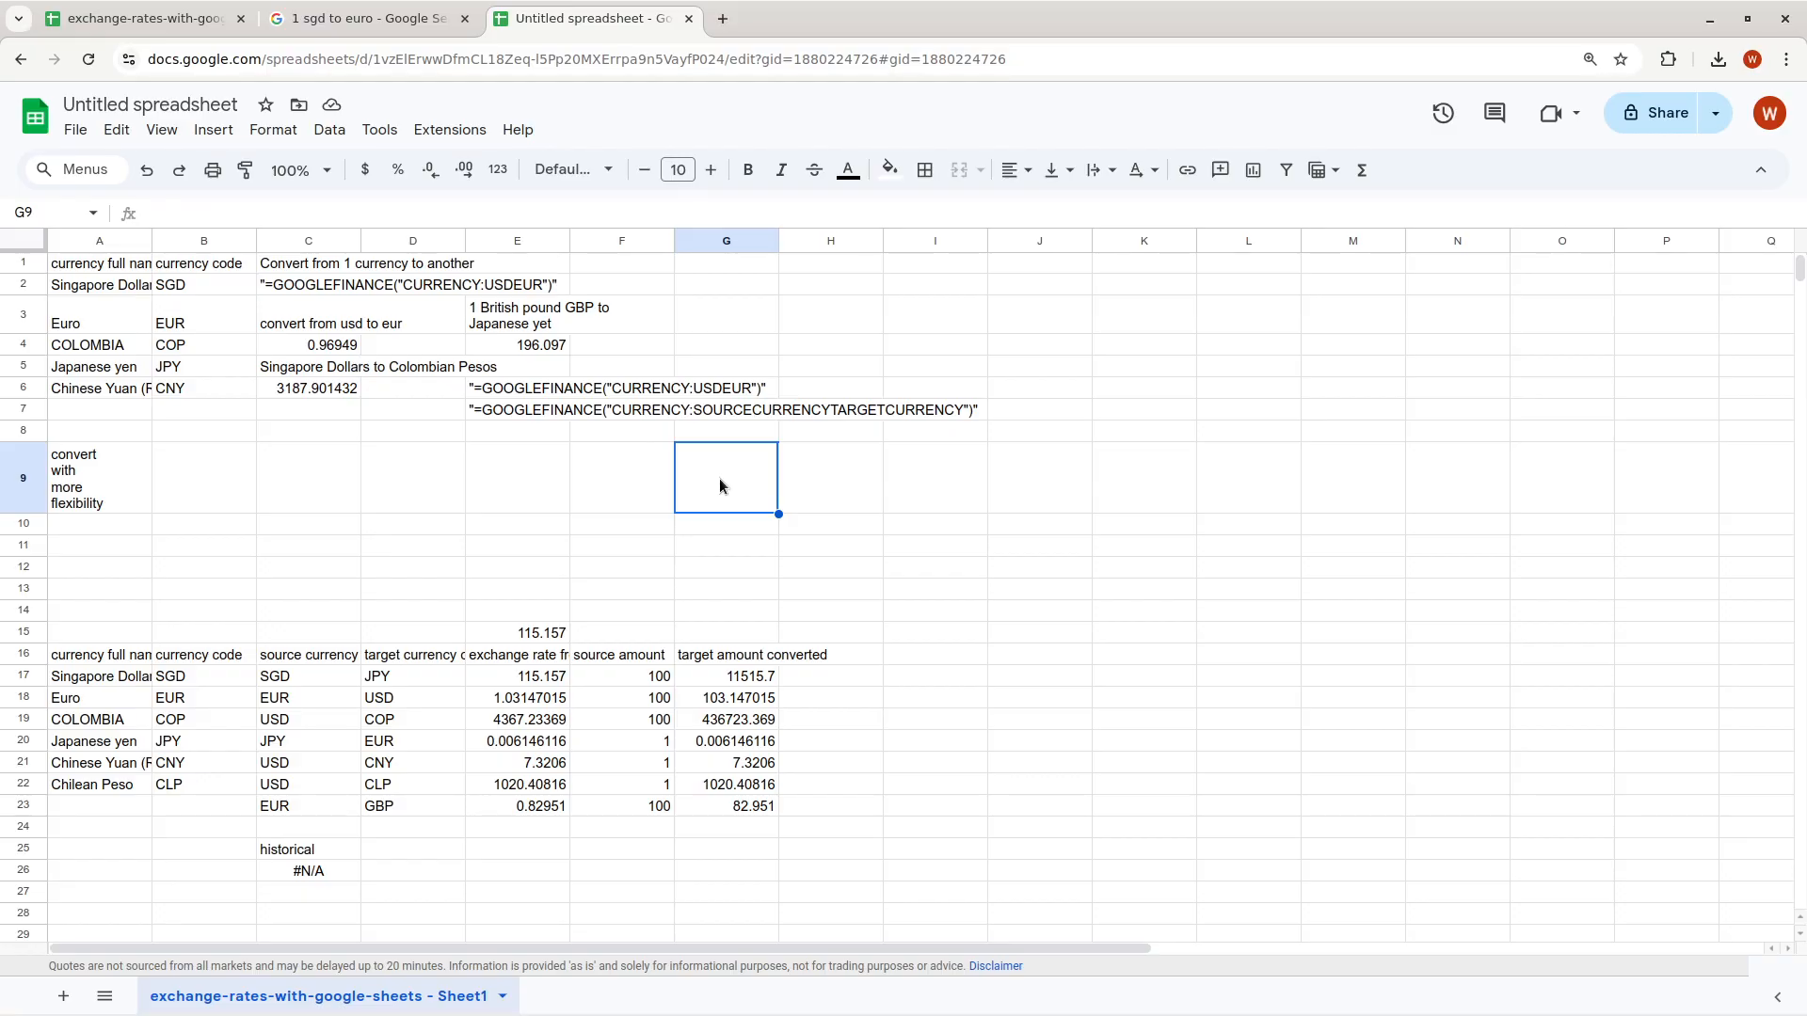
pyautogui.moveTo(128, 429); pyautogui.dragTo(569, 487)
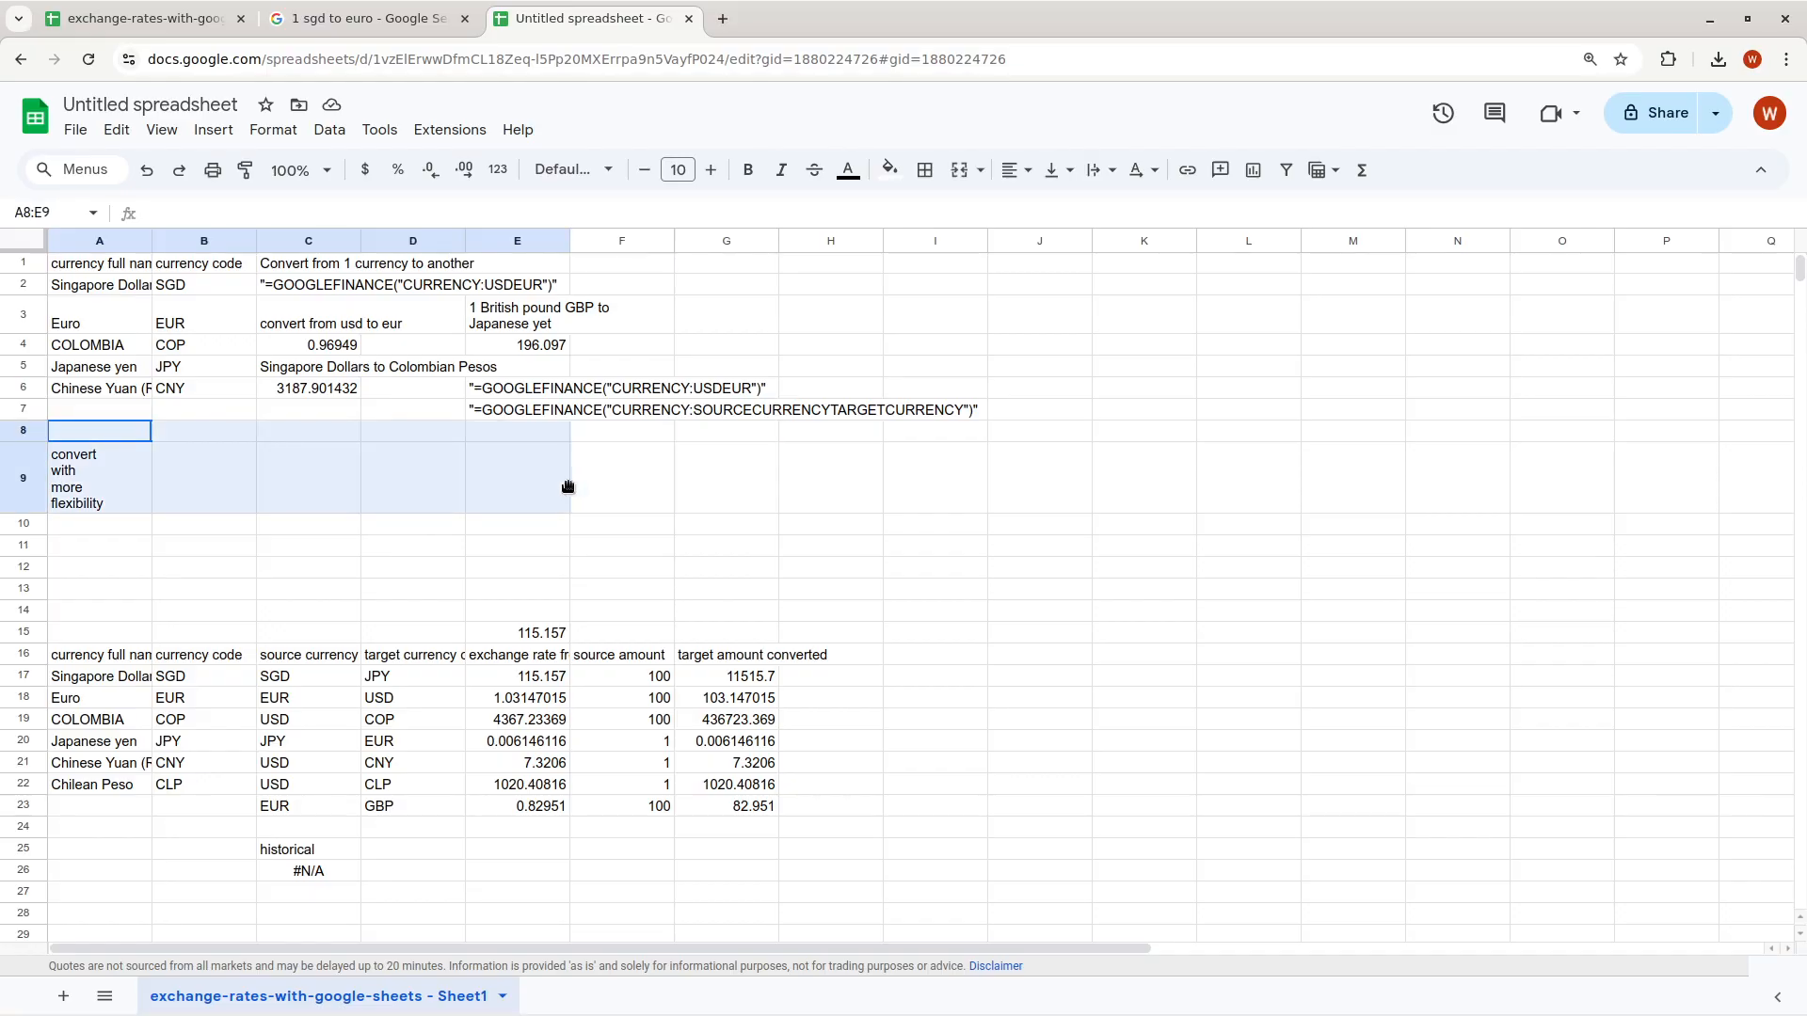
pyautogui.click(439, 657)
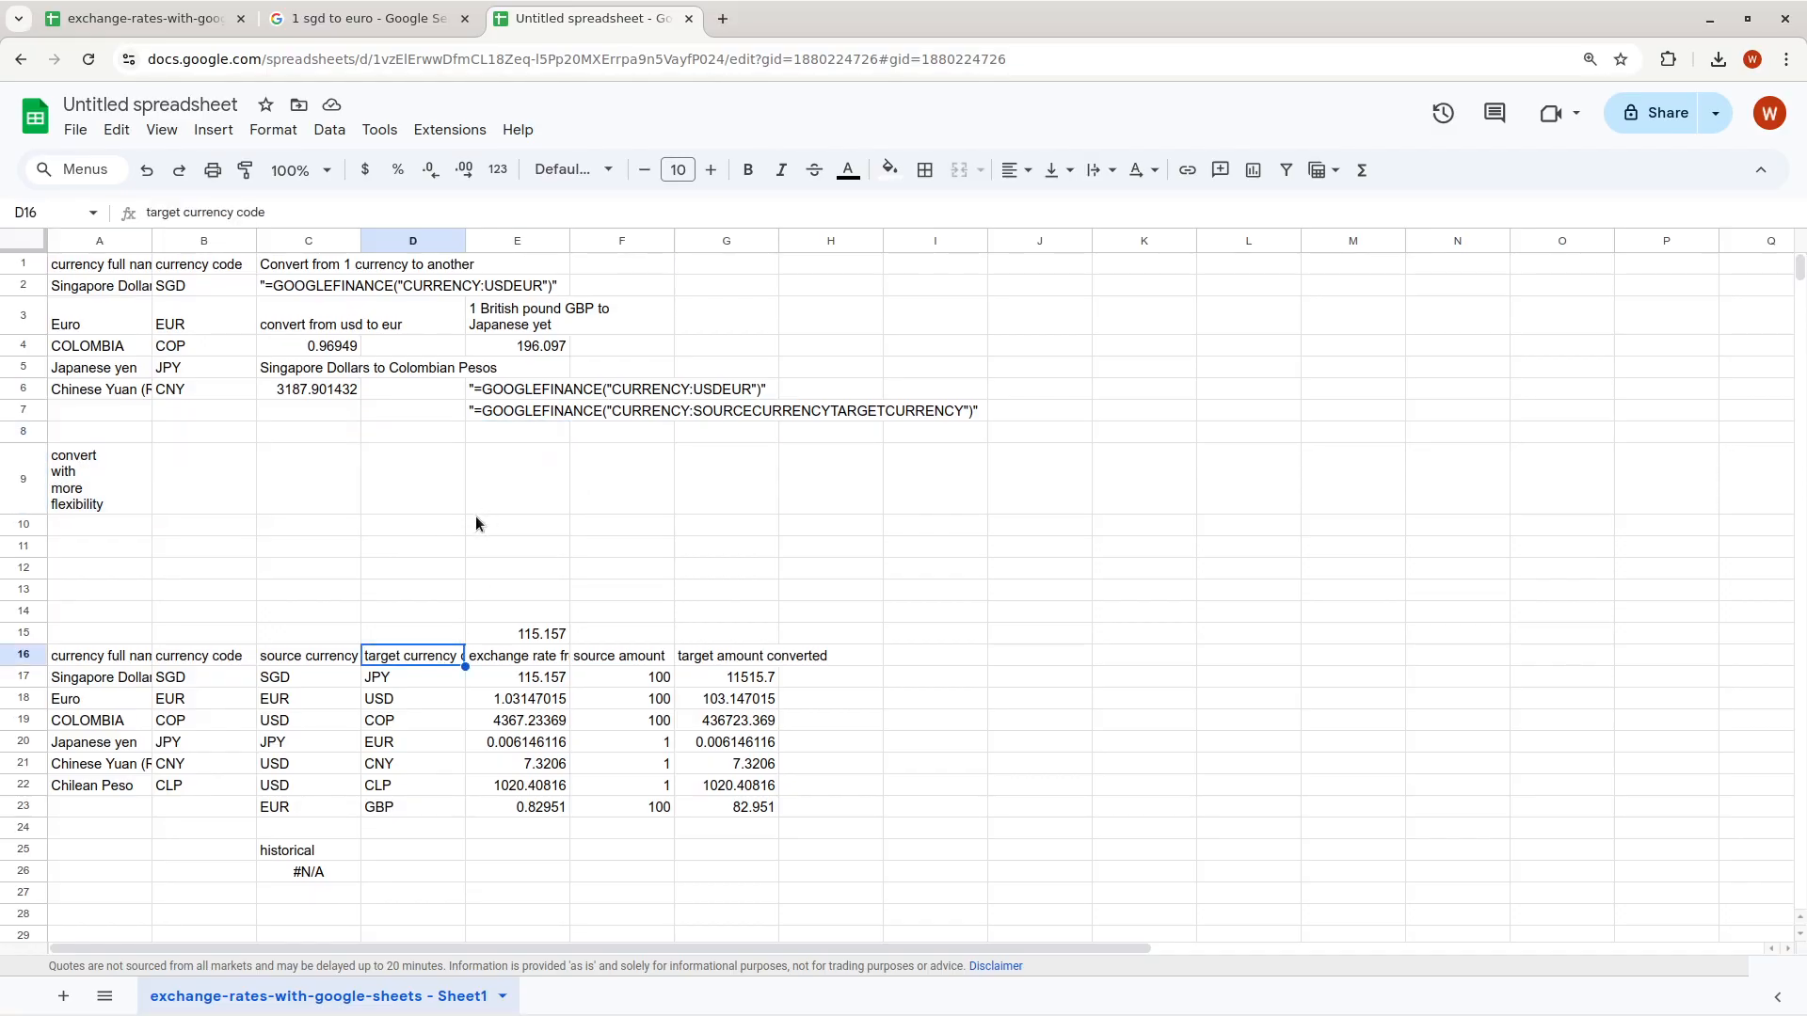